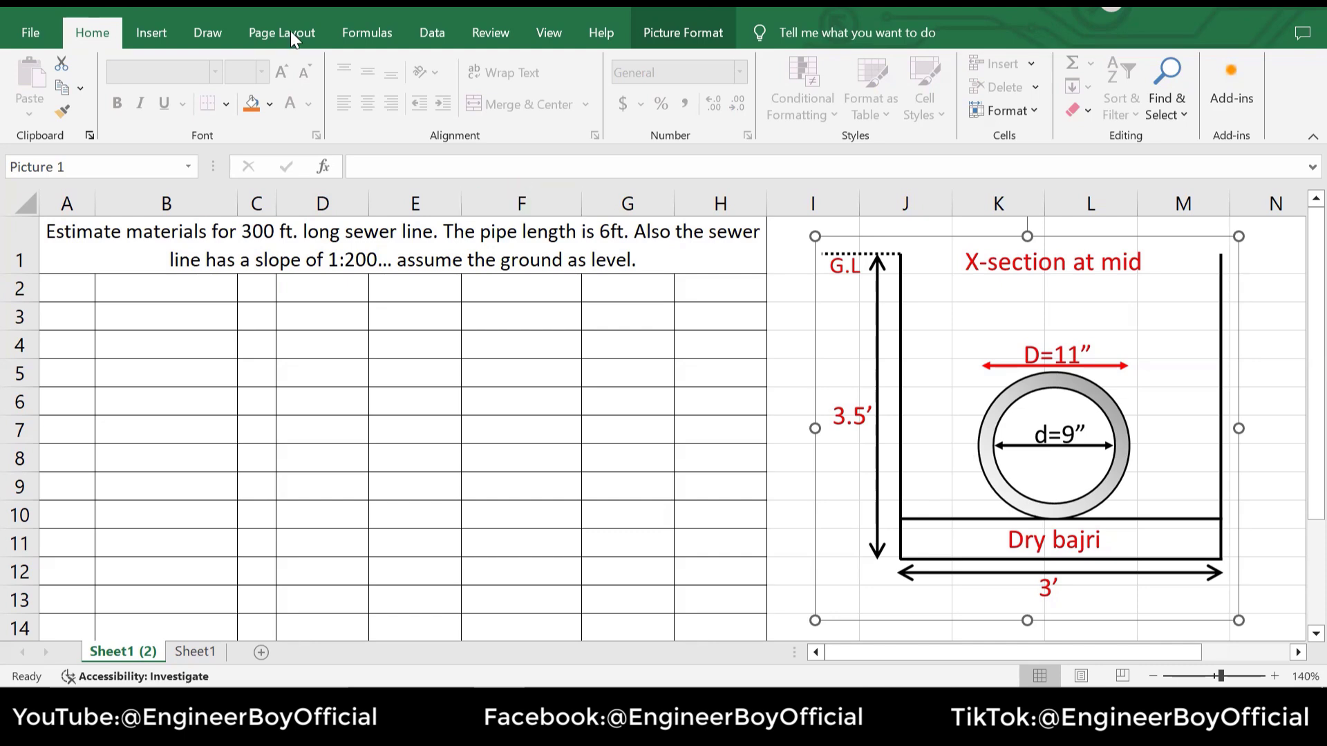
Mark the trench area around the pipe in the cross-section with red pen strokes
{"action": "left_click", "coordinate": [201, 32]}
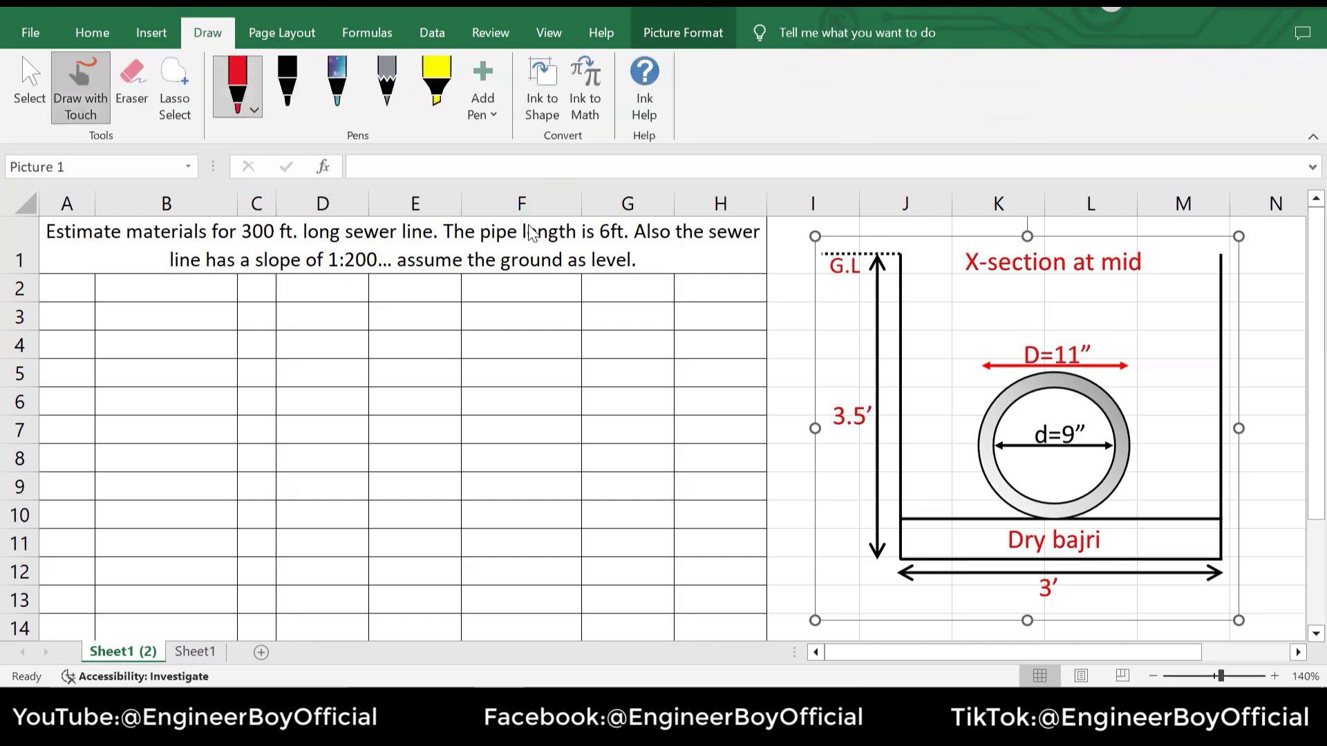
{"action": "left_click_drag", "start_coordinate": [915, 258], "coordinate": [929, 450]}
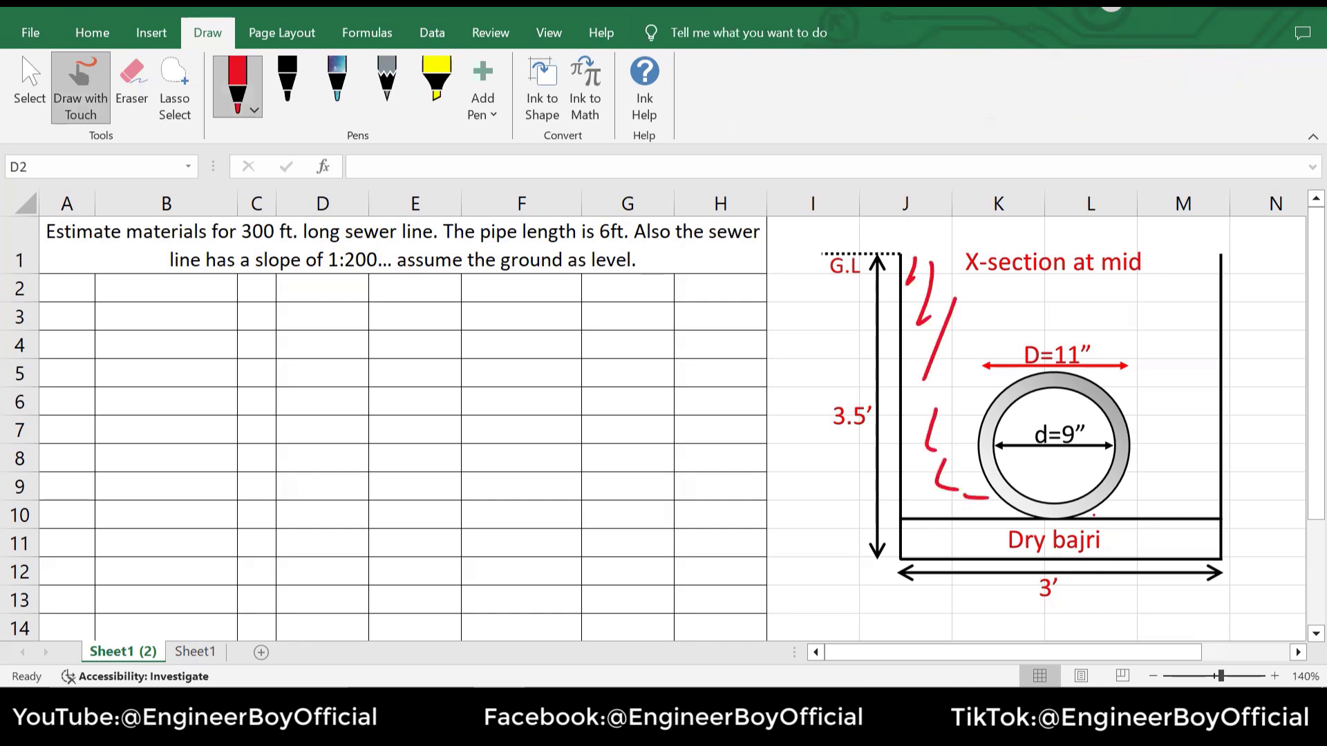
{"action": "mouse_move", "coordinate": [1151, 506]}
{"action": "left_mouse_down"}
{"action": "mouse_move", "coordinate": [1167, 356]}
{"action": "mouse_move", "coordinate": [1073, 310]}
{"action": "left_mouse_up"}
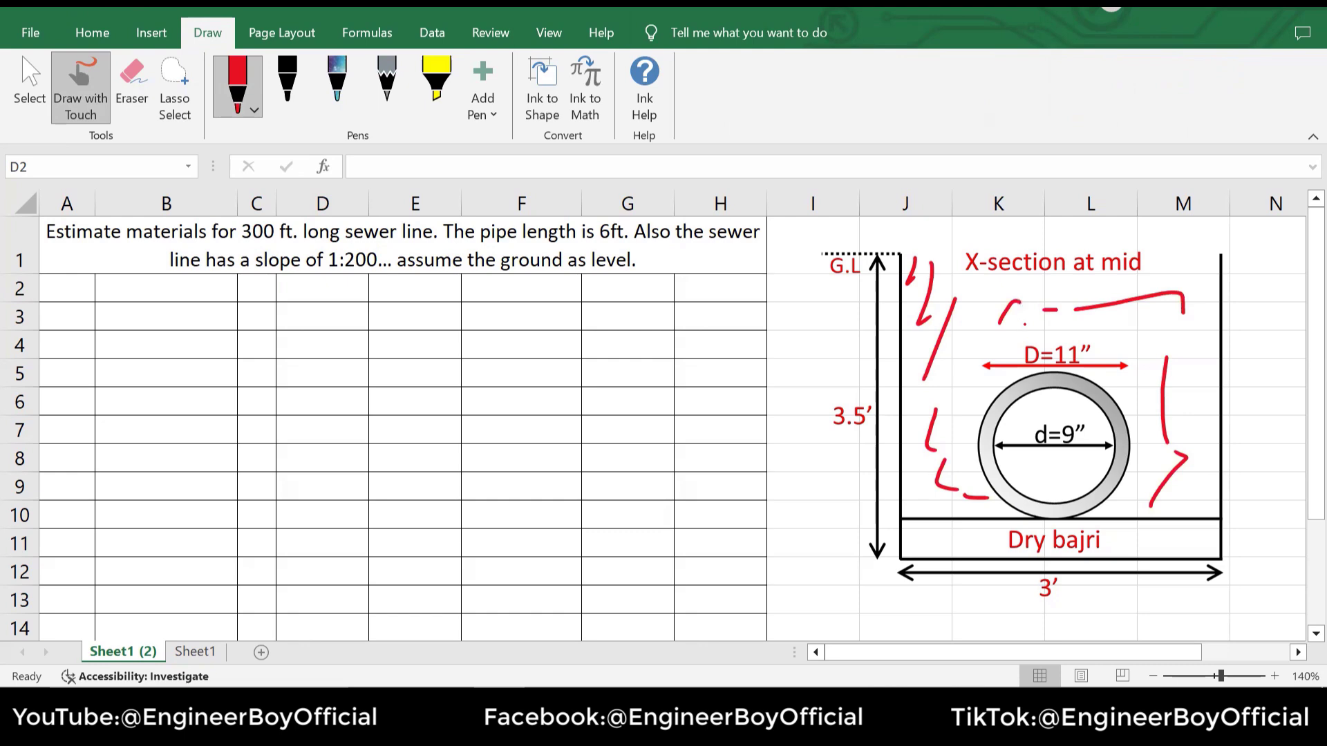
Undo the red pen strokes on the cross-section drawing
{"action": "key", "text": "ctrl+z"}
{"action": "key", "text": "ctrl+z"}
{"action": "key", "text": "ctrl+z"}
{"action": "key", "text": "ctrl+z"}
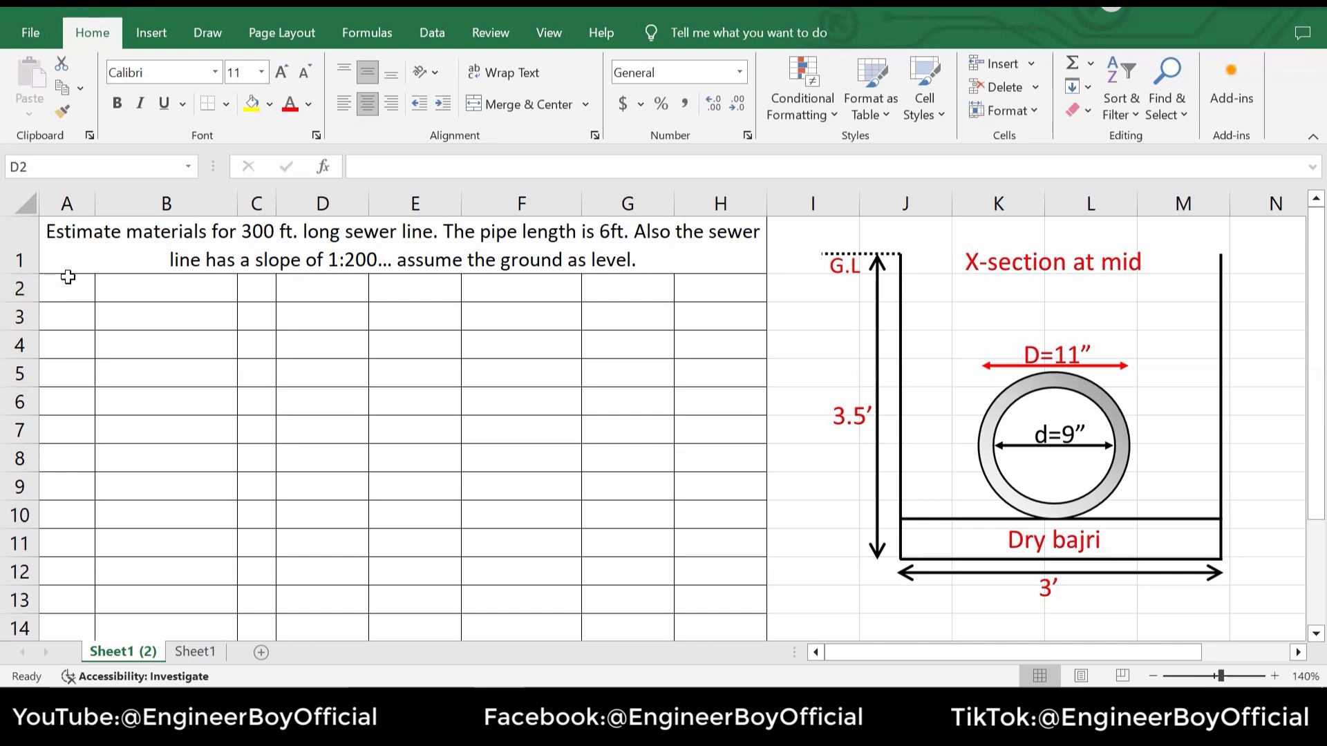
{"action": "left_click", "coordinate": [73, 290]}
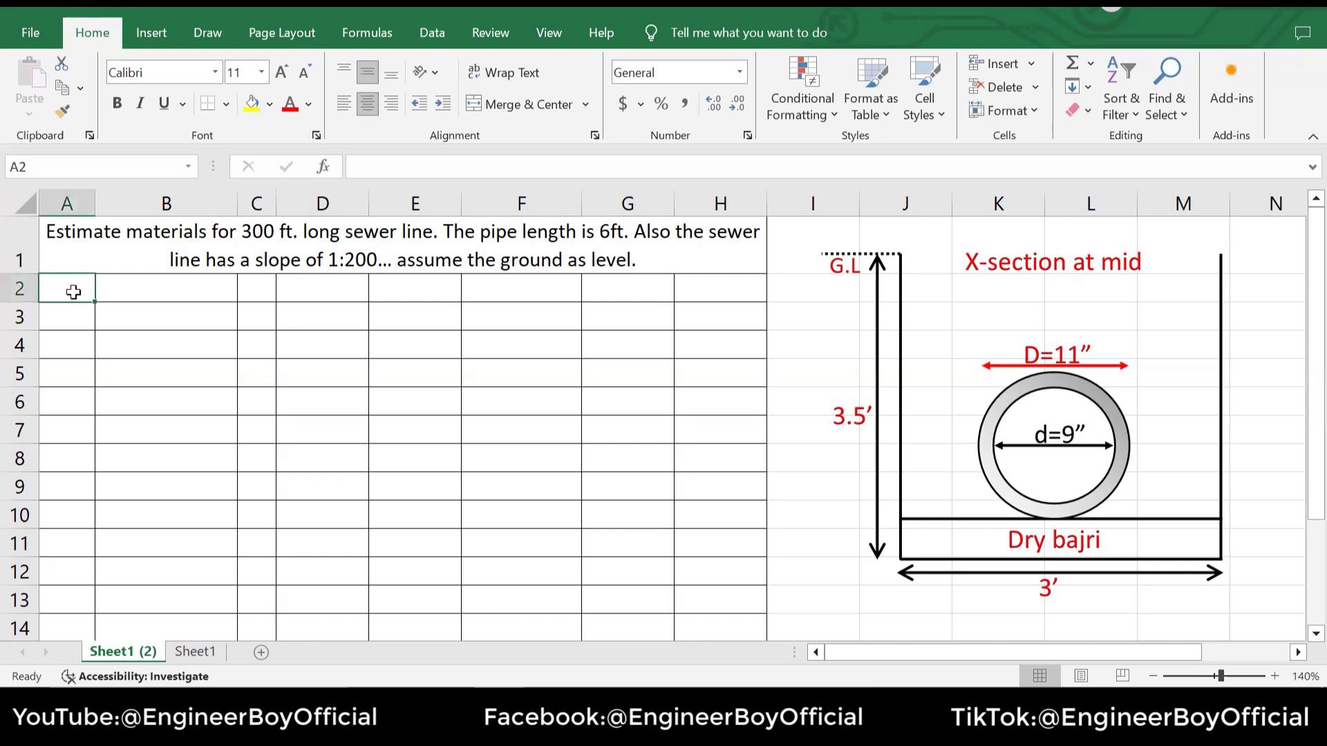
{"action": "type", "text": "1"}
{"action": "left_click_drag", "start_coordinate": [121, 335], "coordinate": [141, 288]}
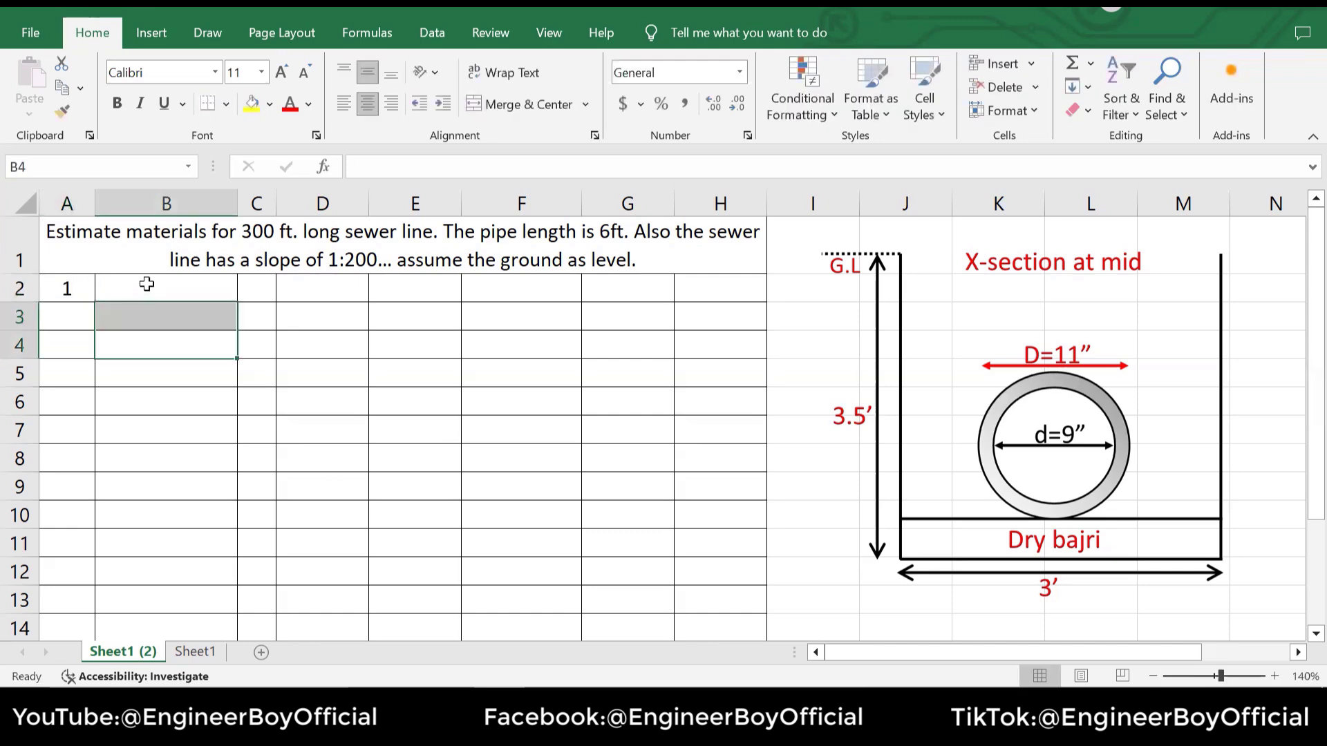
Enter the column headings "Sr,NO", "description" and "No" in A2 to C2
{"action": "left_click", "coordinate": [63, 289]}
{"action": "type", "text": "S"}
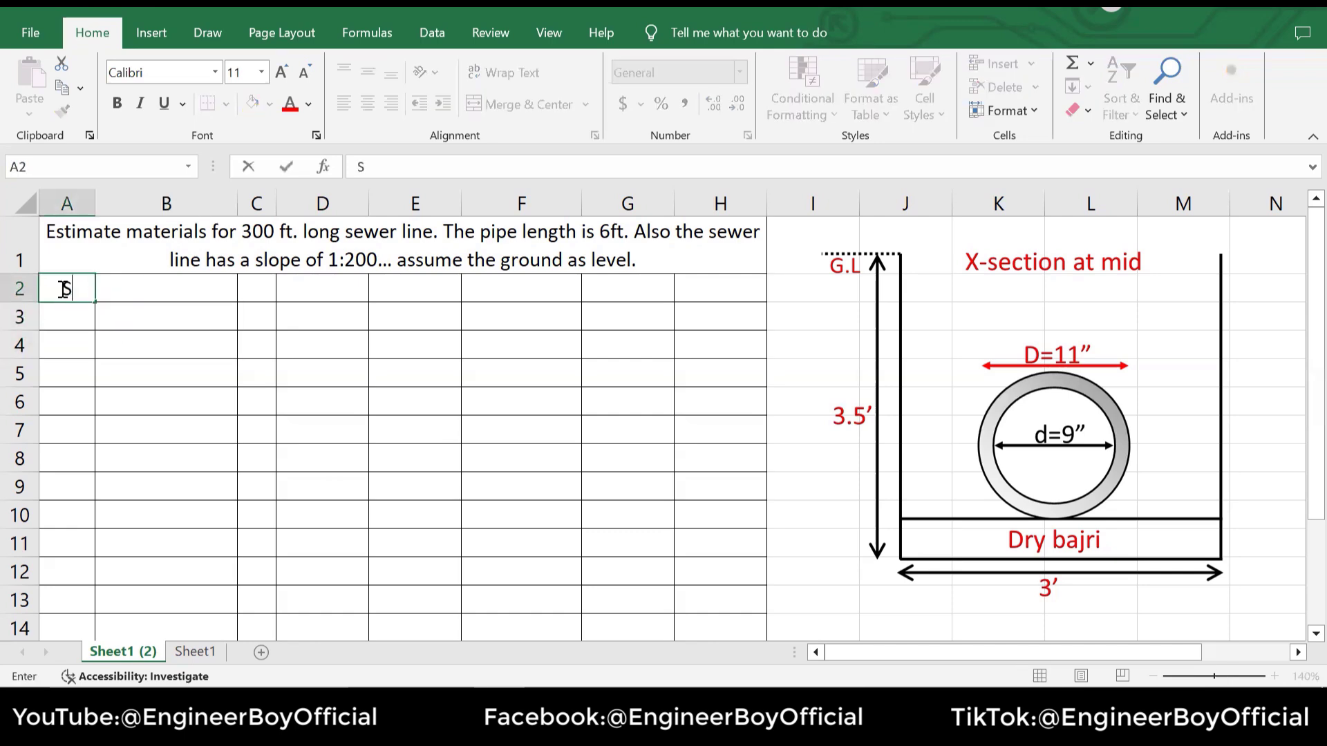
{"action": "type", "text": "r,NO"}
{"action": "key", "text": "Tab"}
{"action": "type", "text": "descriot"}
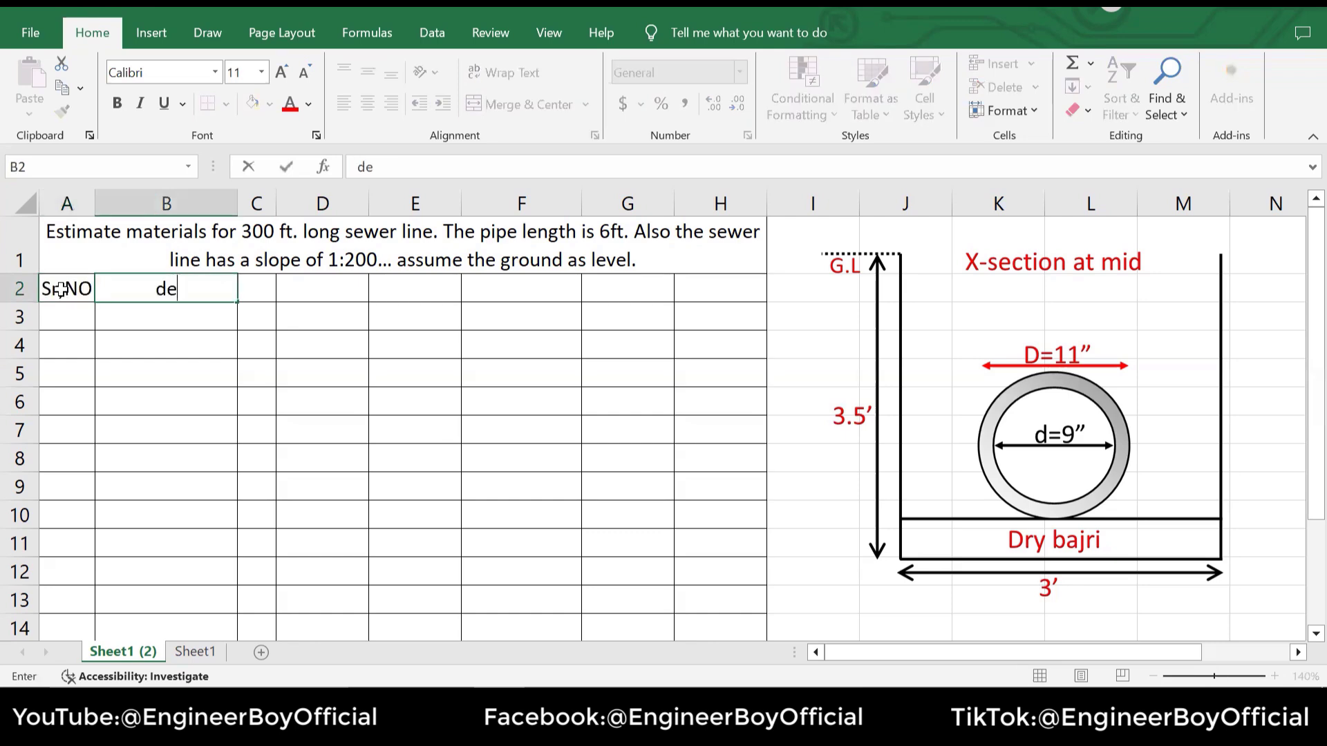
{"action": "key", "text": "BackSpace"}
{"action": "key", "text": "BackSpace"}
{"action": "type", "text": "ption"}
{"action": "key", "text": "Tab"}
{"action": "type", "text": "No"}
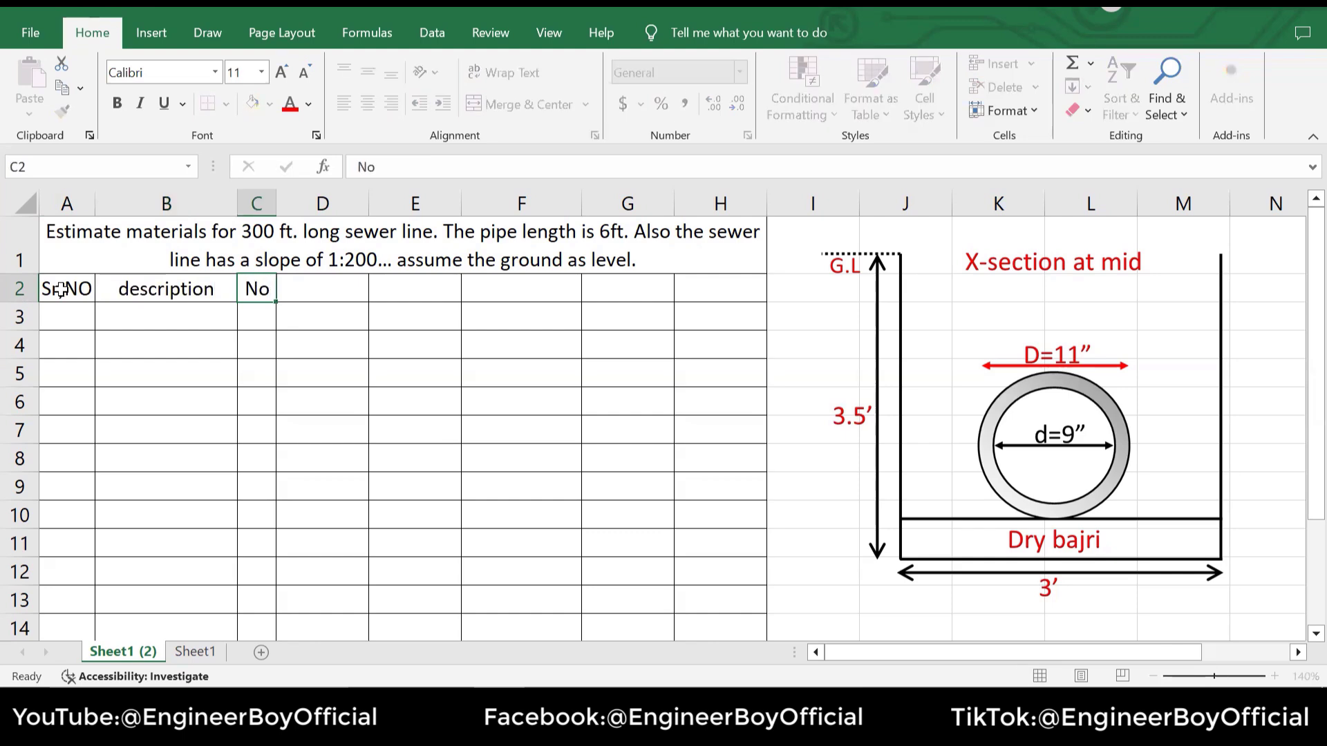
Add the column headings "length", "breadth", "height", "qty" and "remarks" in D2 to H2
{"action": "key", "text": "Tab"}
{"action": "type", "text": "length"}
{"action": "key", "text": "Tab"}
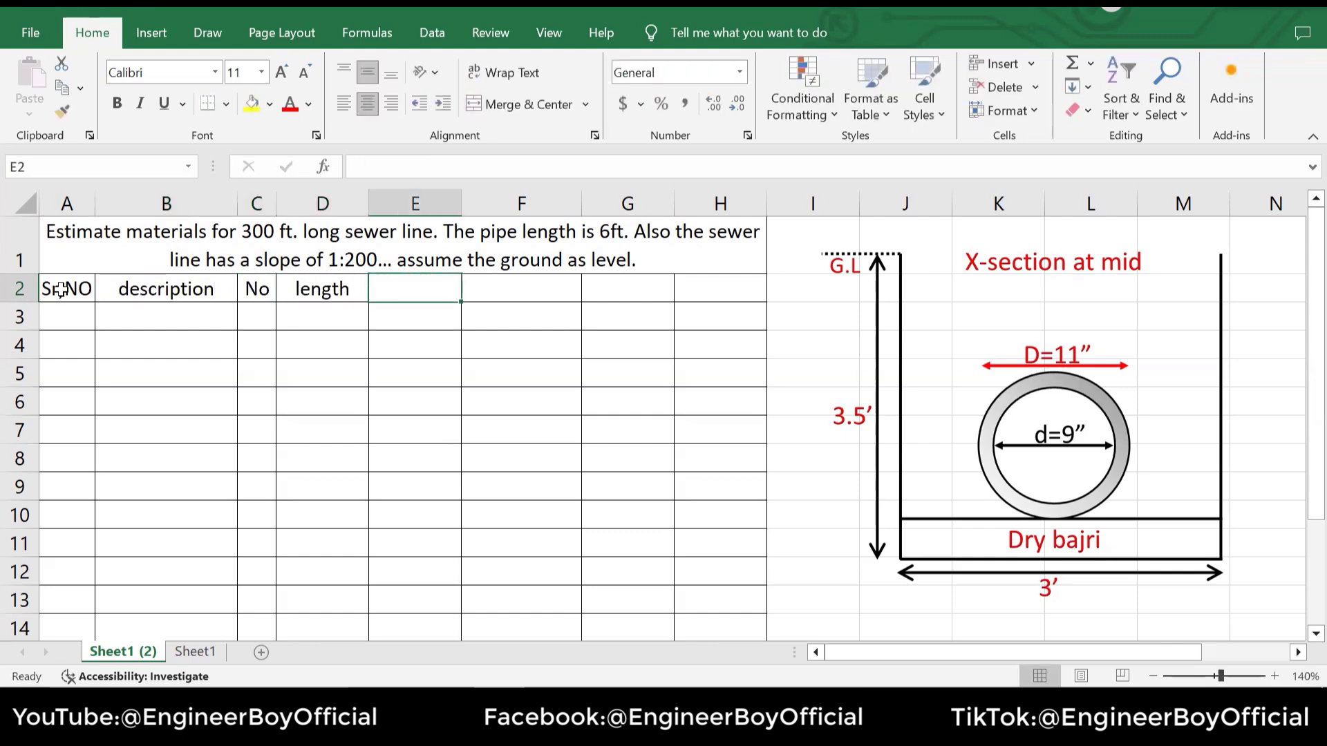
{"action": "type", "text": "breadth"}
{"action": "key", "text": "Tab"}
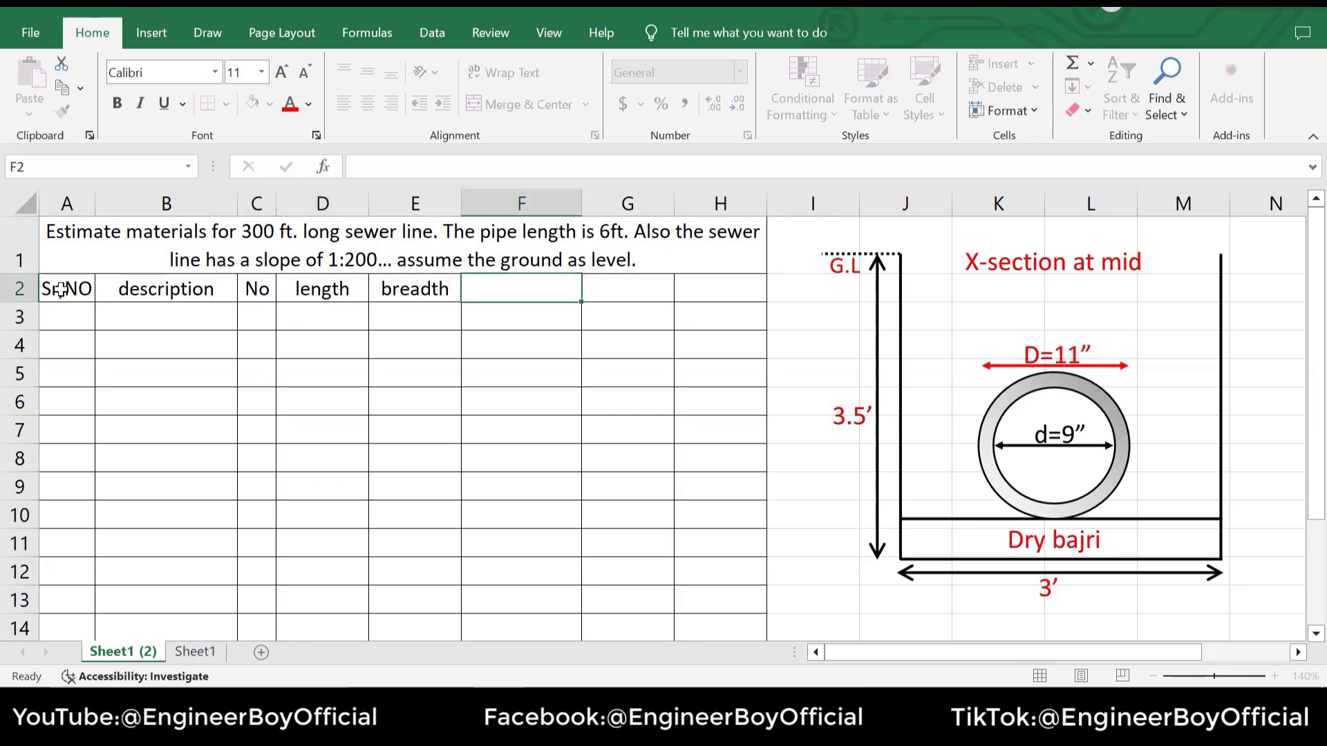
{"action": "type", "text": "height"}
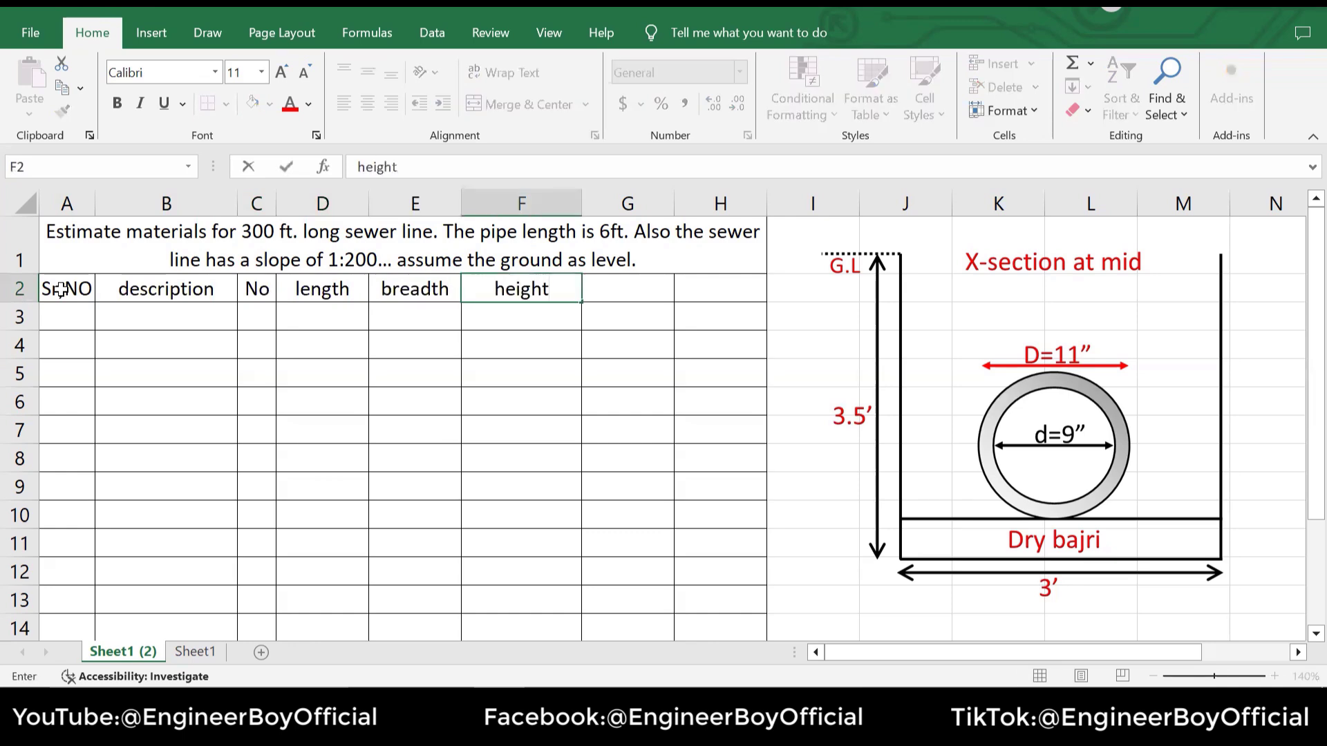
{"action": "key", "text": "Tab"}
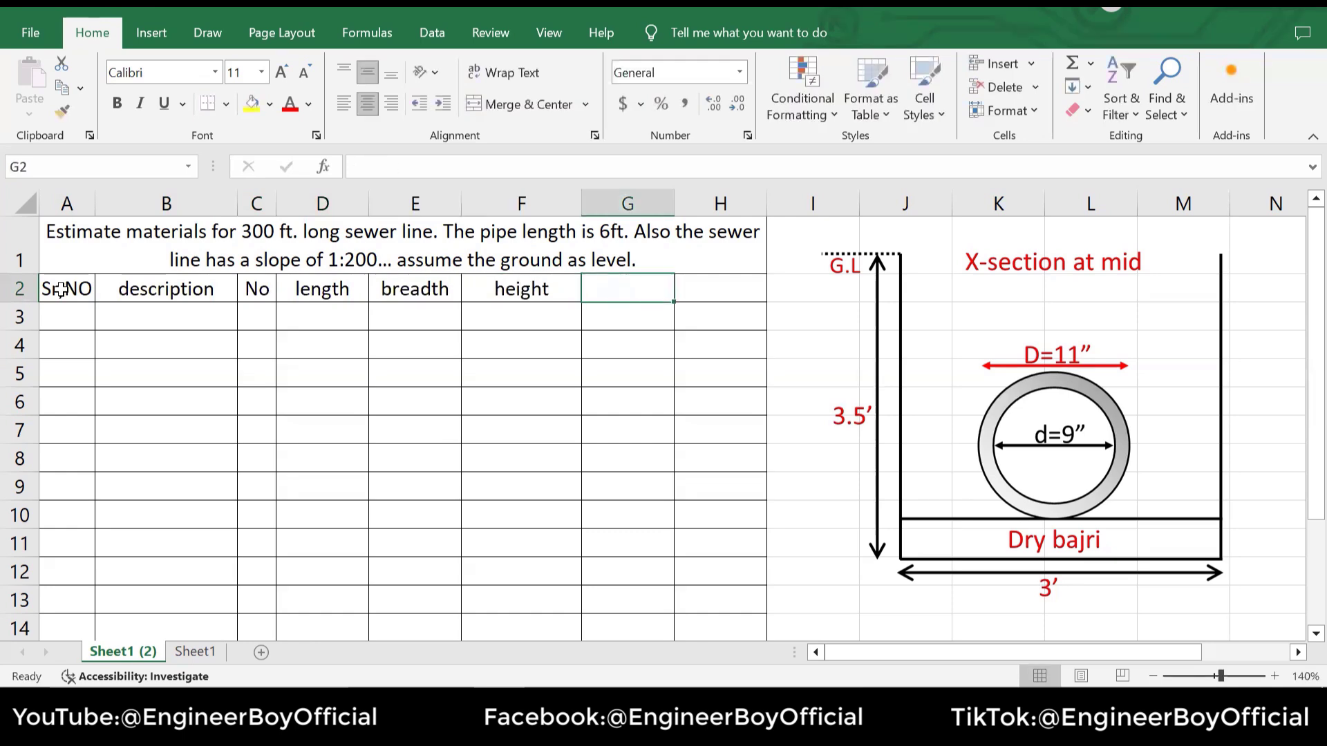
{"action": "type", "text": "qty"}
{"action": "key", "text": "Tab"}
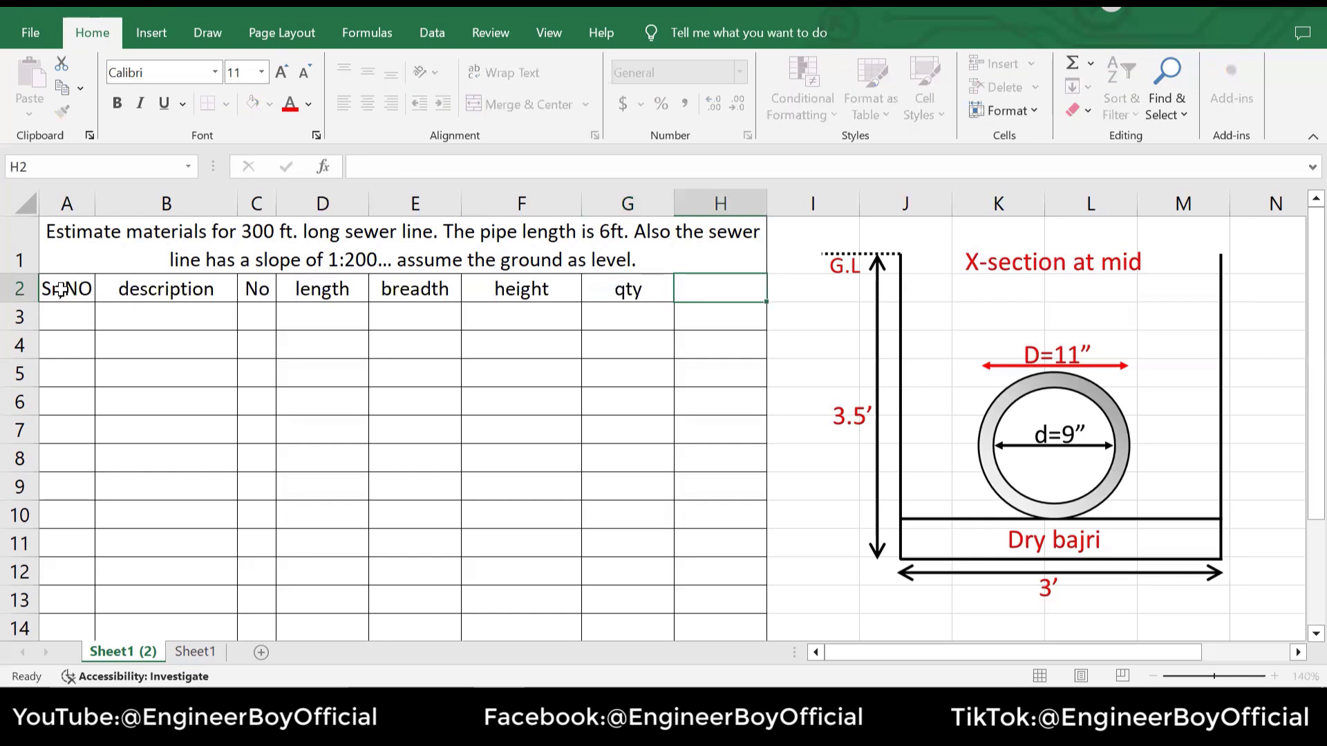
{"action": "type", "text": "remarks"}
Enter item 1 in row 3 with the description "Excavation an ordinary soil upto 3.5ft deep" and wrap the description text
{"action": "left_click", "coordinate": [85, 320]}
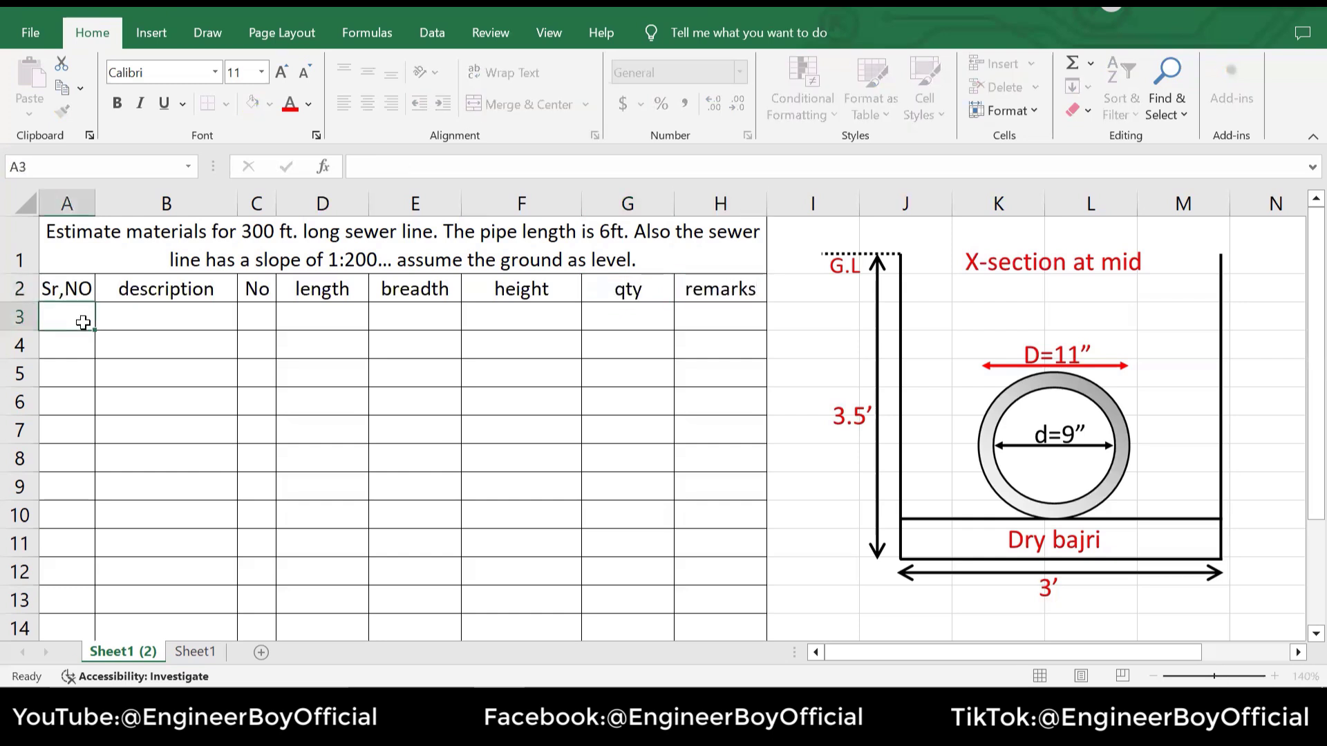
{"action": "type", "text": "1"}
{"action": "key", "text": "Tab"}
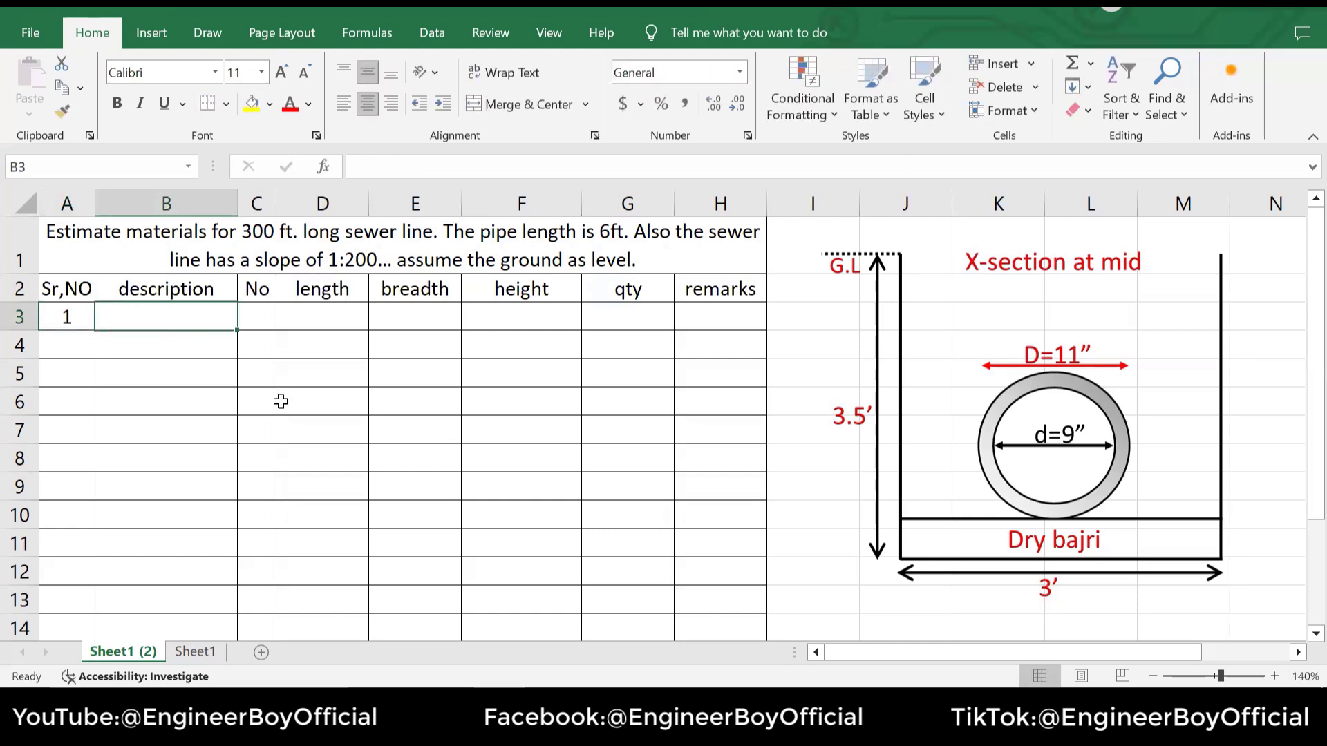
{"action": "type", "text": "Exca"}
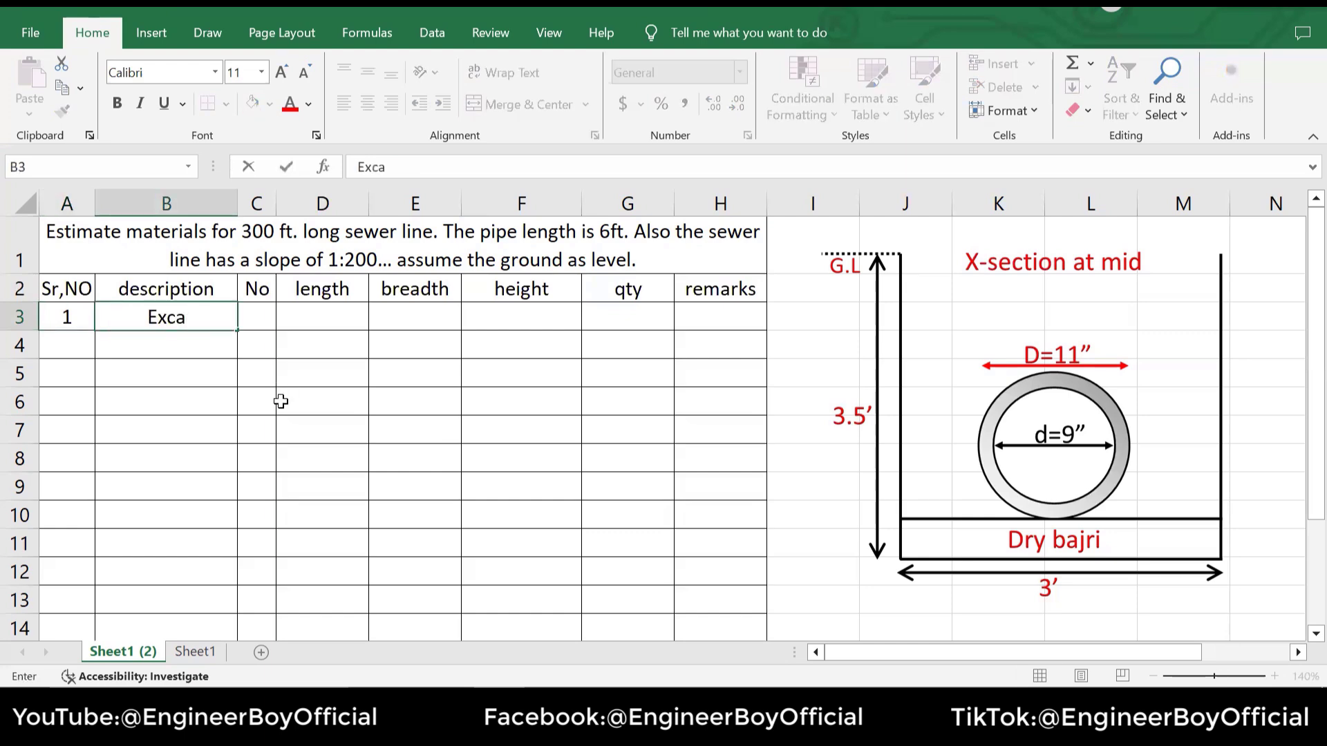
{"action": "type", "text": "vation"}
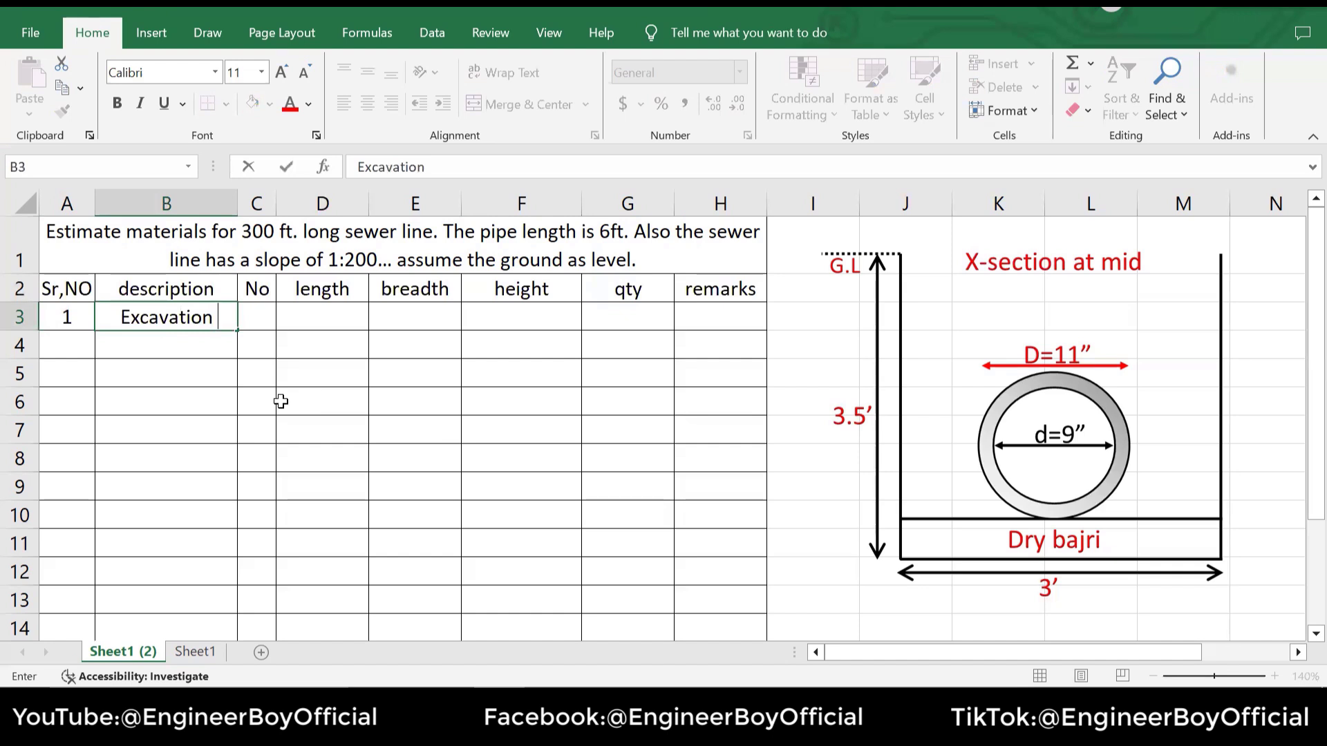
{"action": "type", "text": " an ordina"}
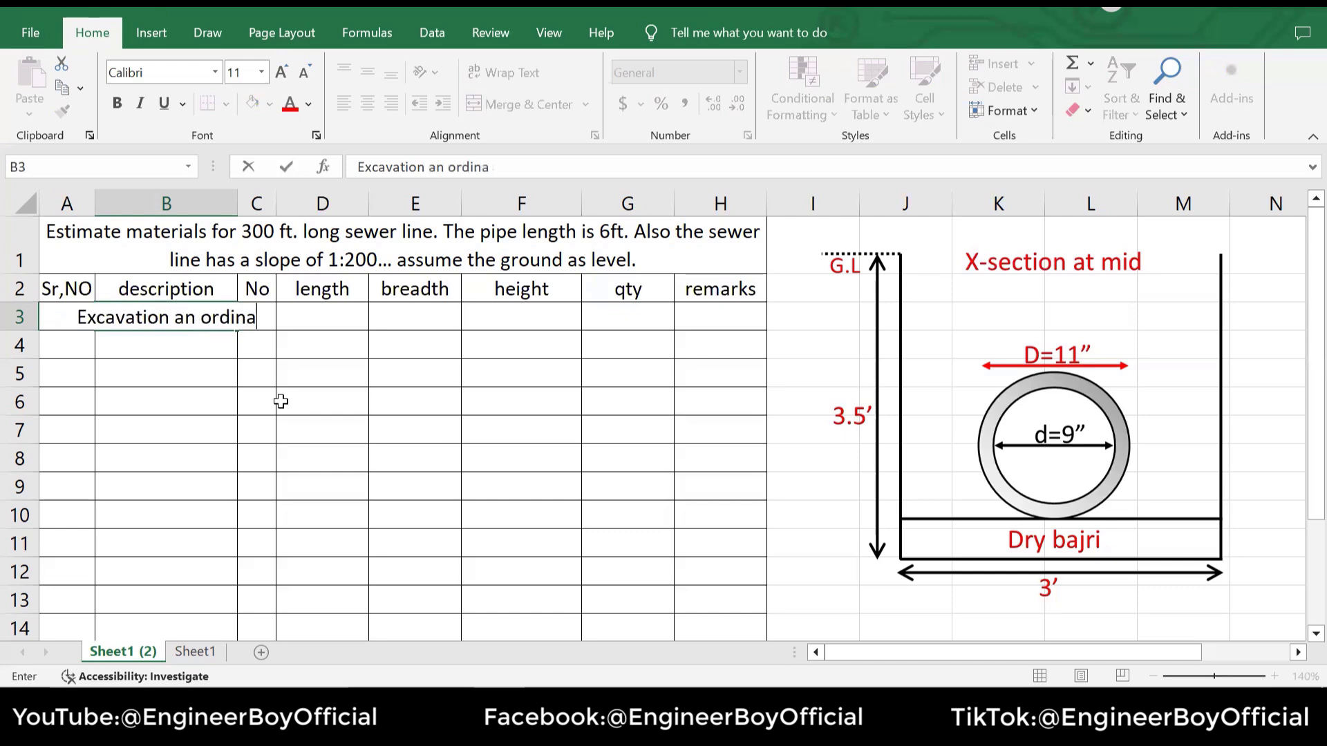
{"action": "type", "text": "ry soil up"}
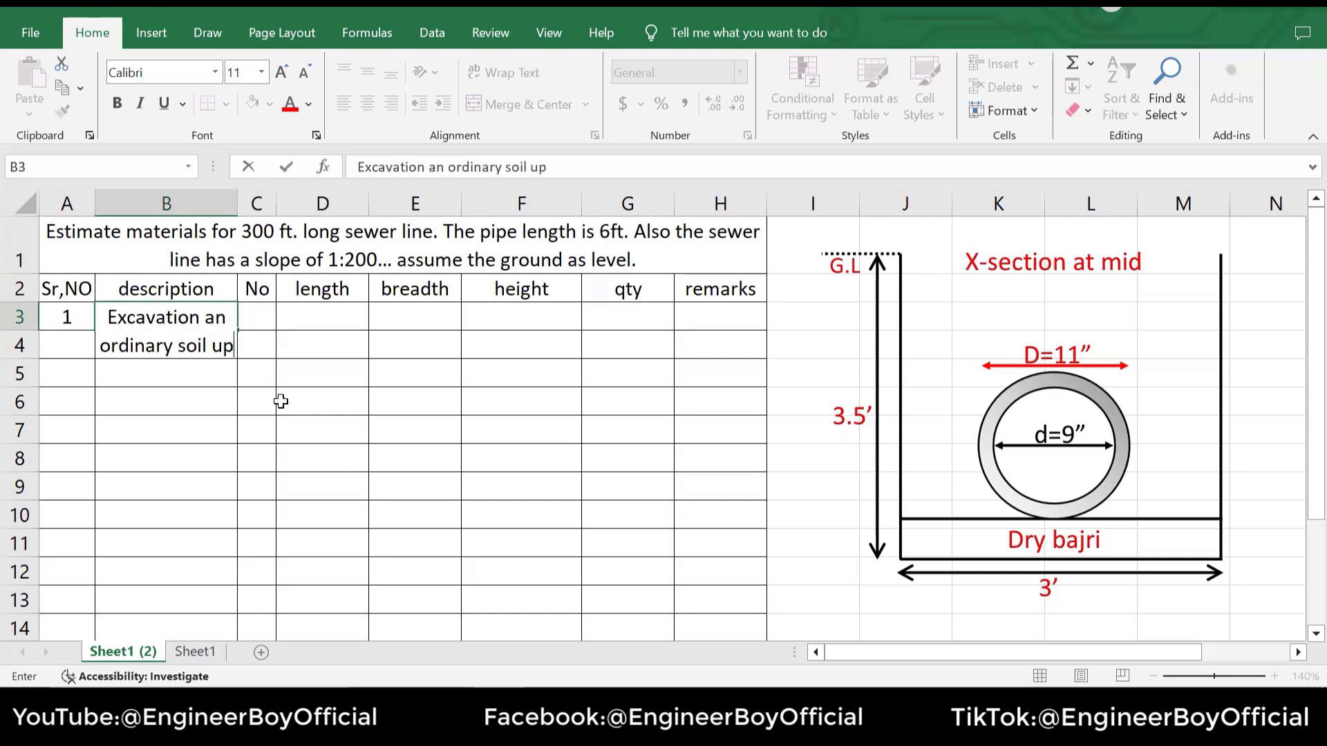
{"action": "type", "text": "to 3"}
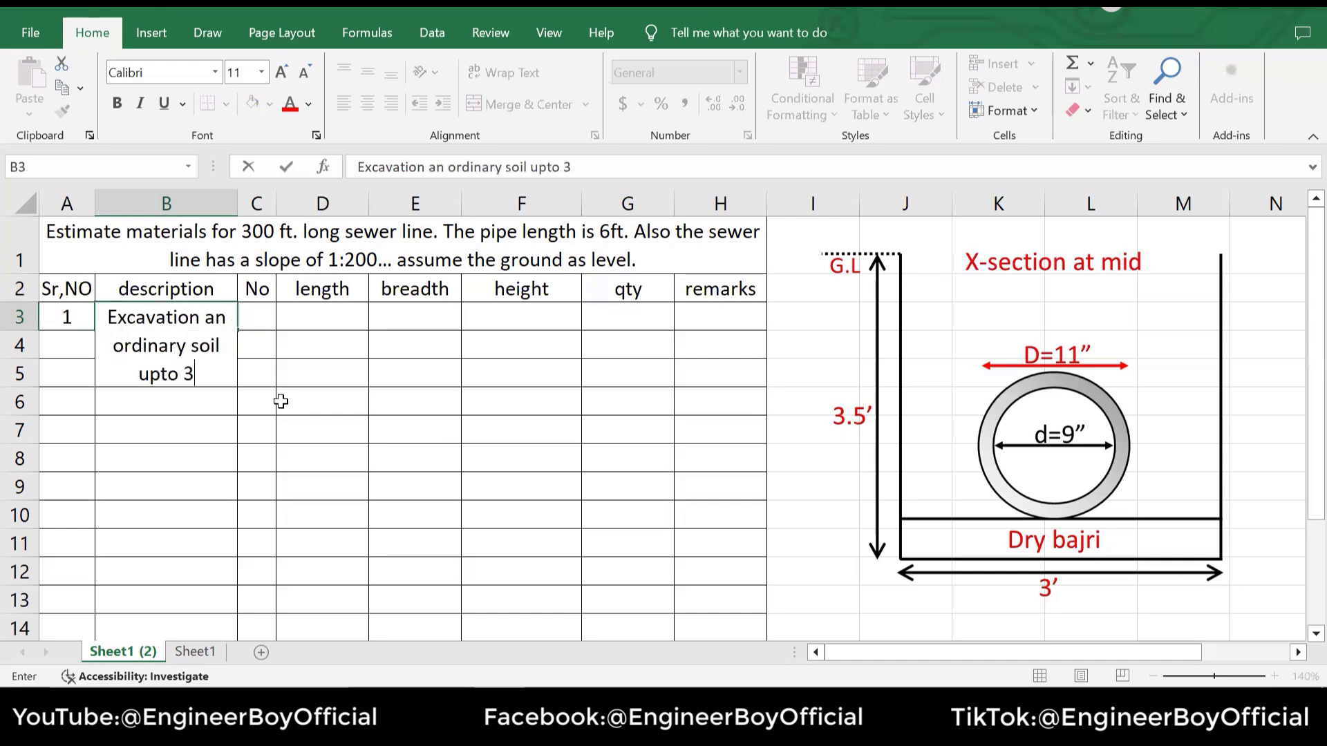
{"action": "type", "text": ".5ft deep"}
{"action": "key", "text": "ctrl+Return"}
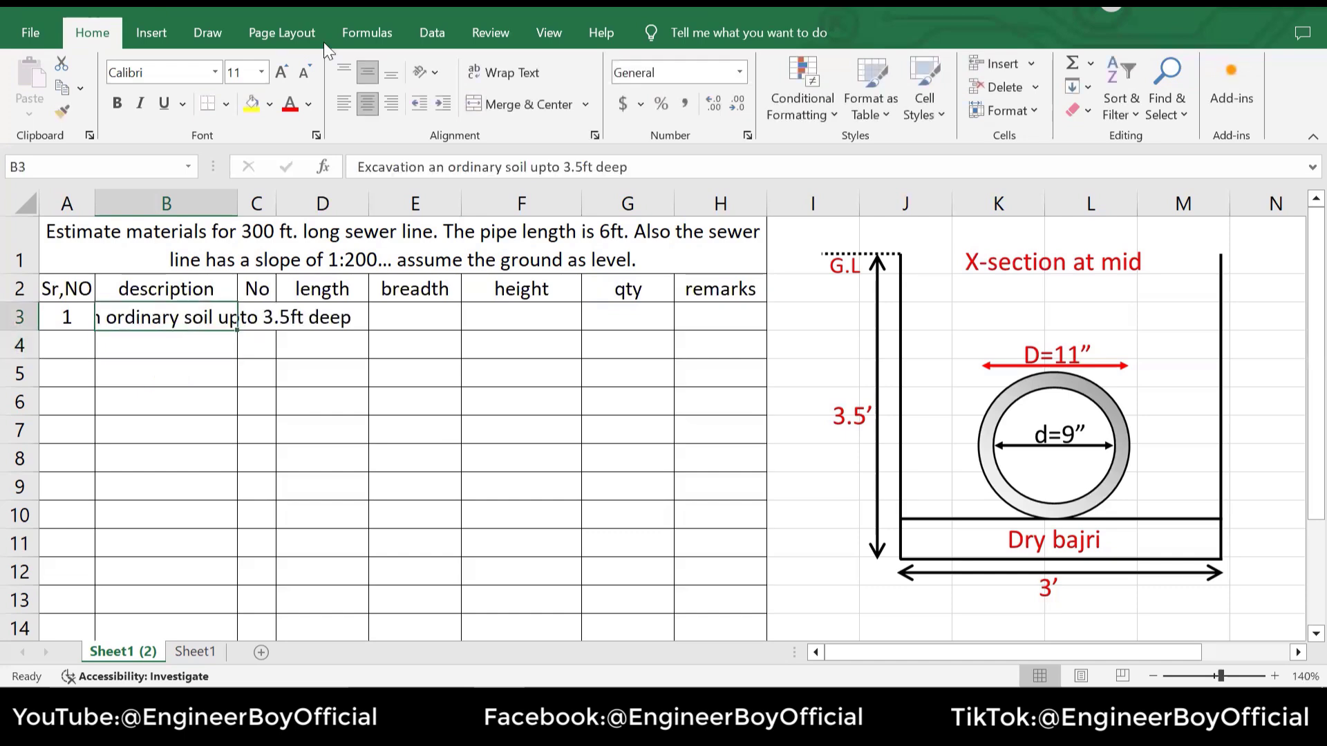
{"action": "left_click", "coordinate": [505, 72]}
{"action": "left_click", "coordinate": [295, 409]}
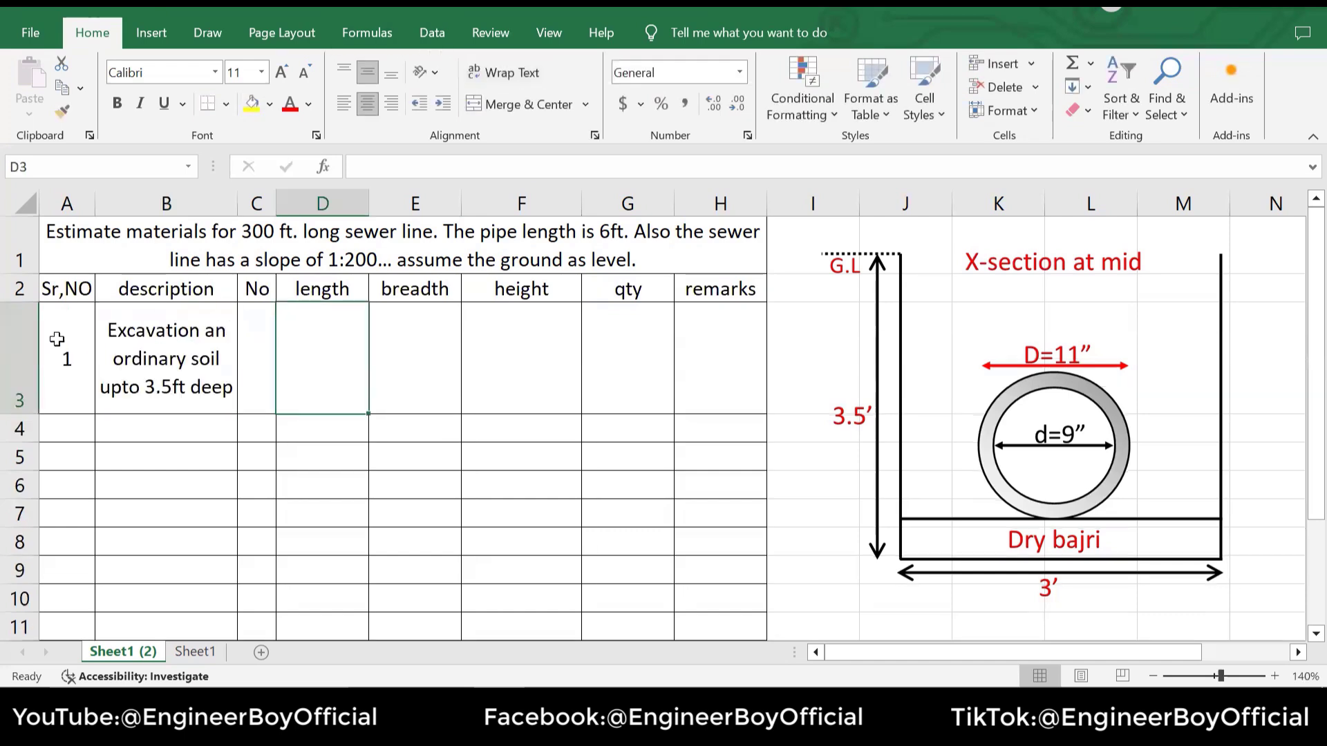
Fill the excavation row with No 1, length 300, breadth 3 and height 3.5
{"action": "left_click", "coordinate": [263, 343]}
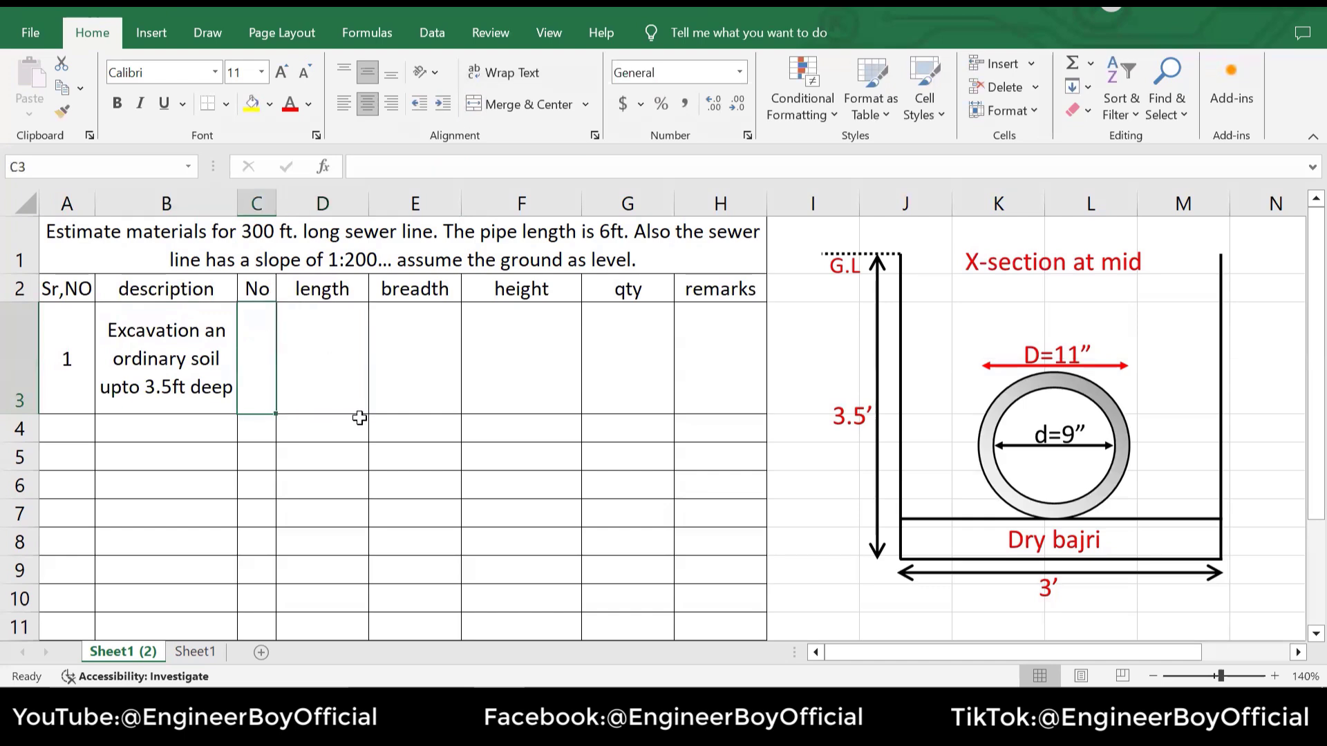
{"action": "type", "text": "1"}
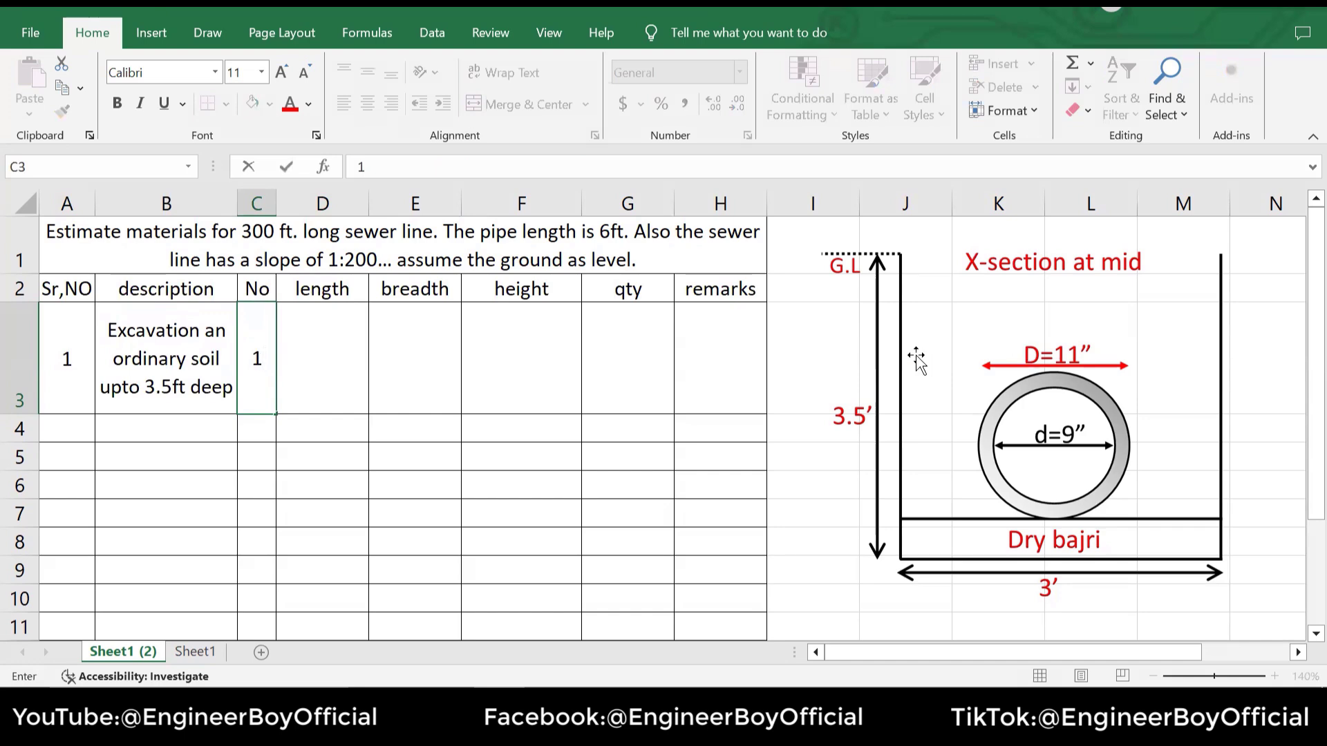
{"action": "left_click", "coordinate": [315, 331]}
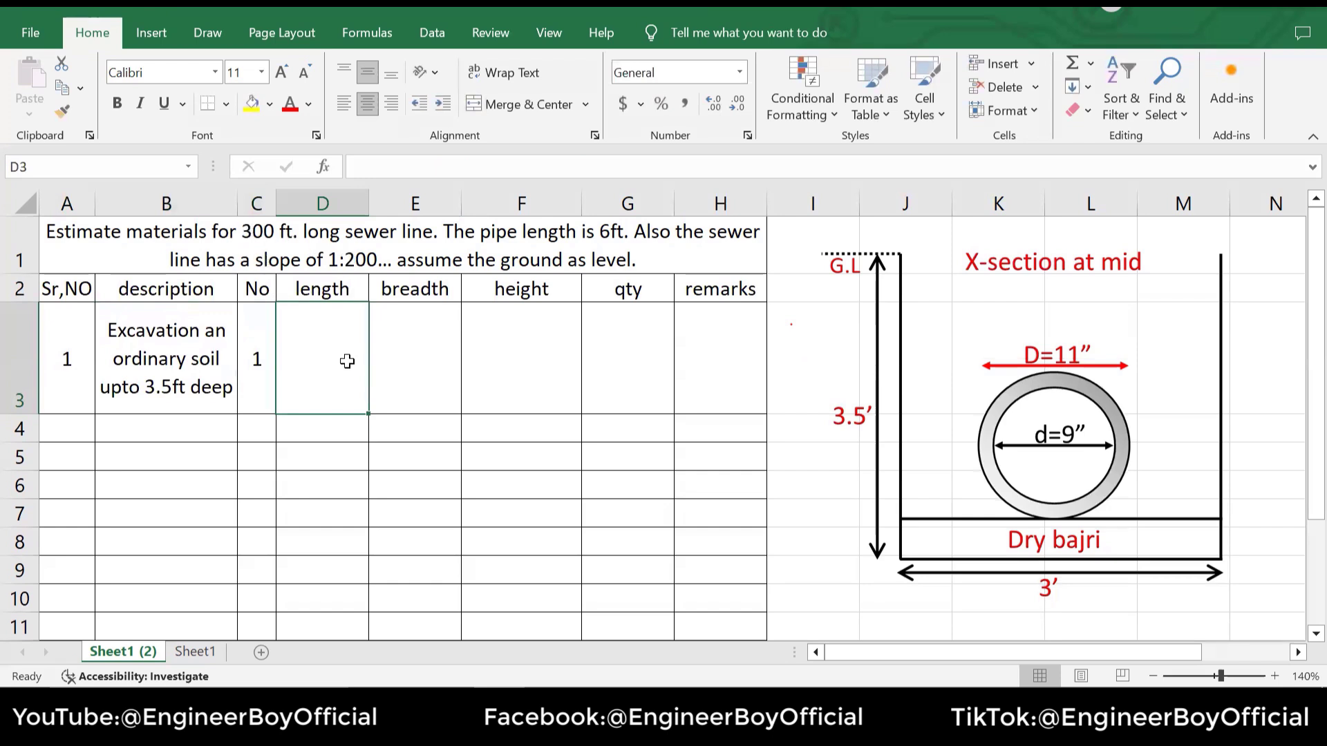
{"action": "type", "text": "300"}
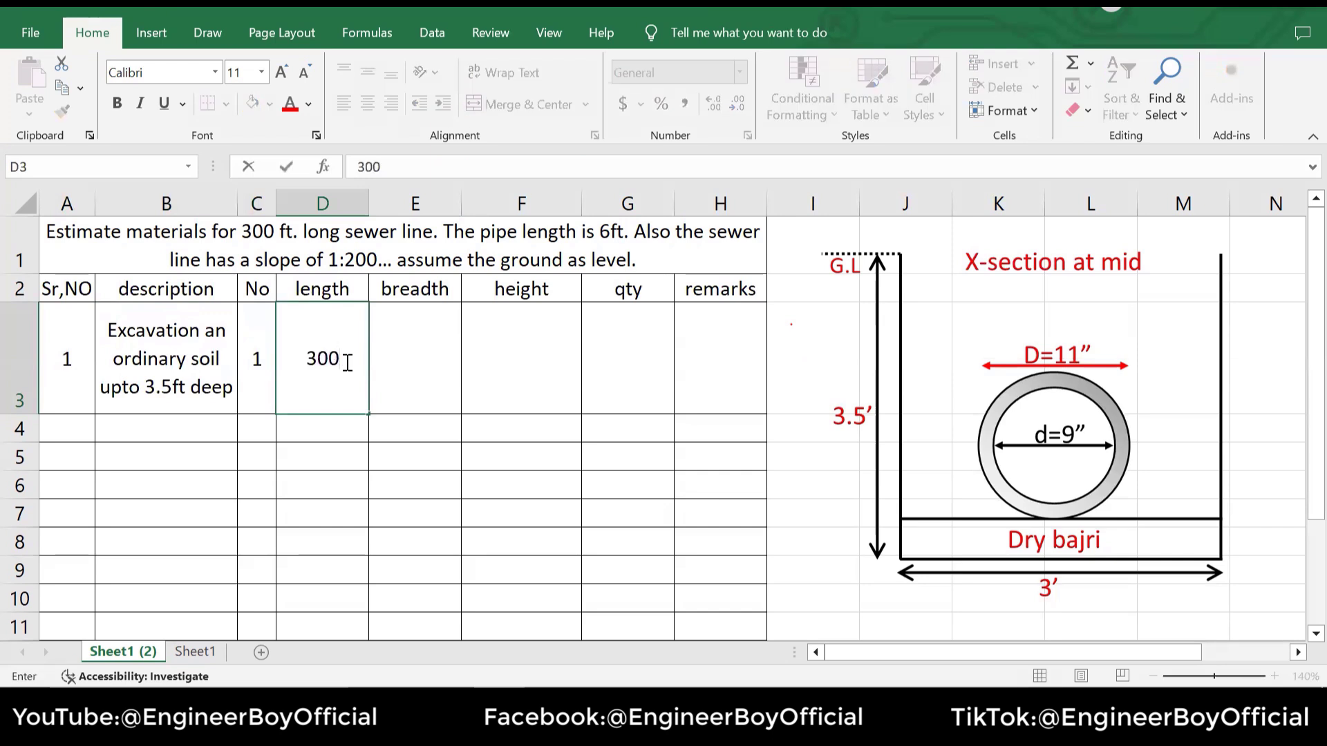
{"action": "left_click", "coordinate": [391, 342]}
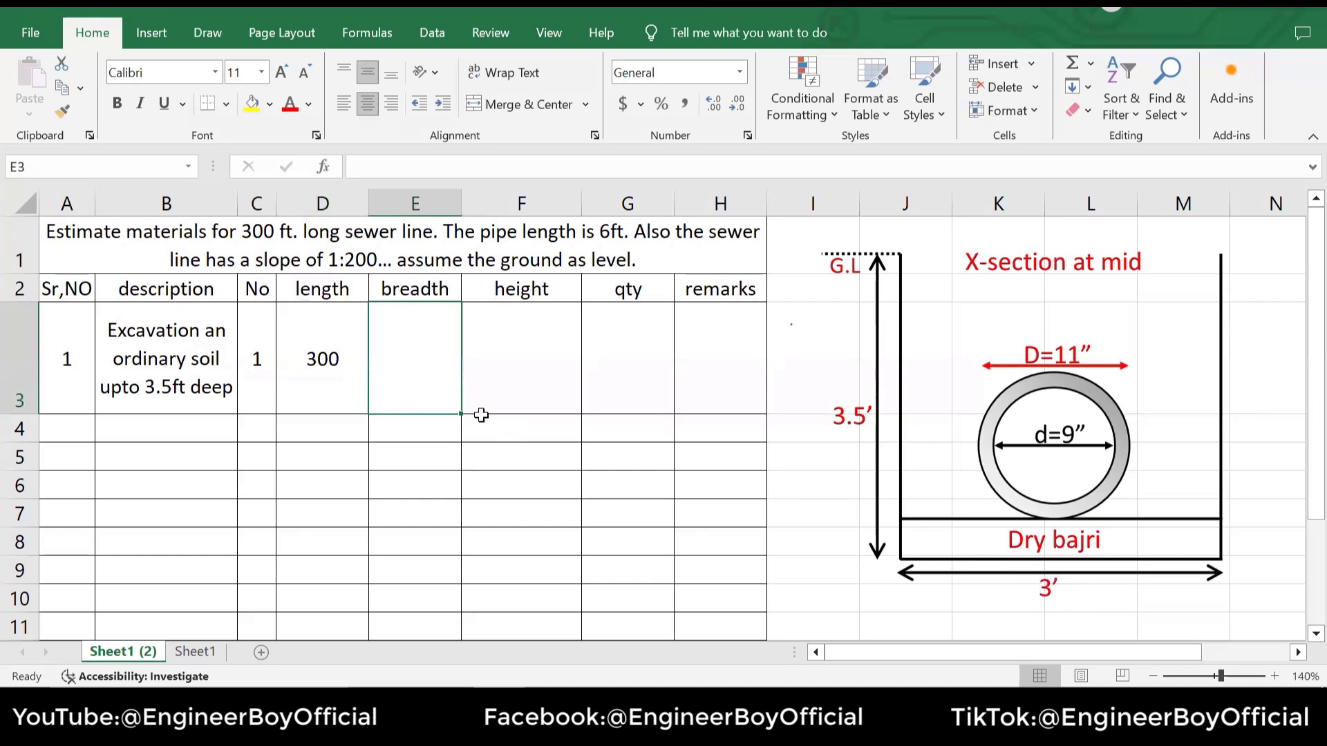
{"action": "type", "text": "3"}
{"action": "left_click", "coordinate": [501, 374]}
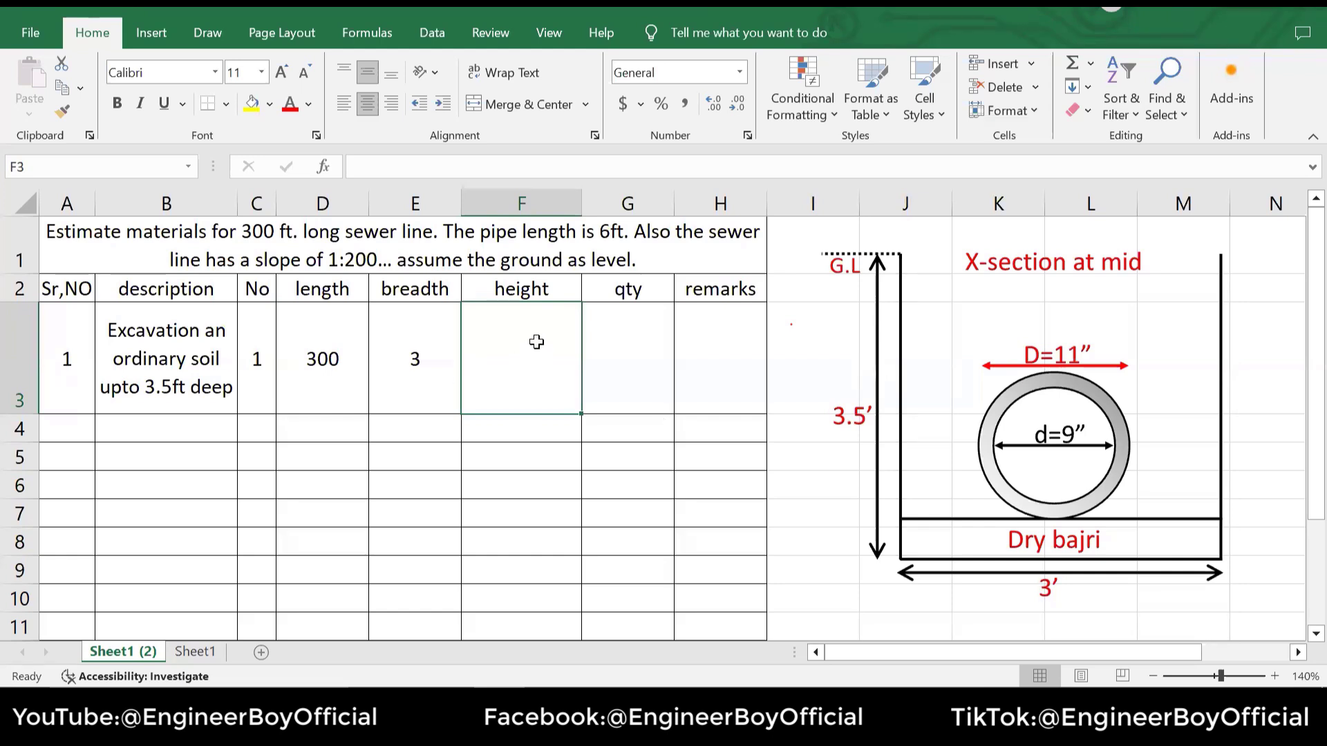
{"action": "type", "text": "3.5"}
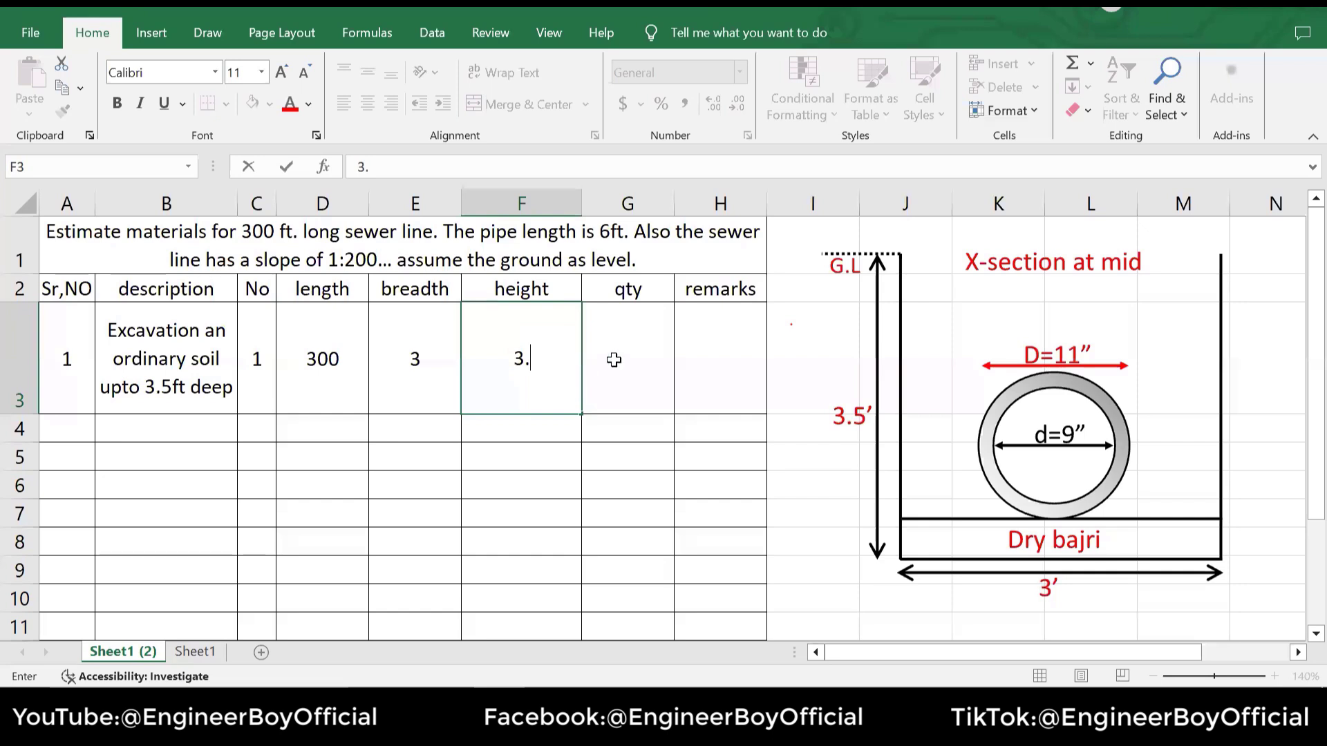
{"action": "left_click", "coordinate": [630, 372]}
{"action": "type", "text": "="}
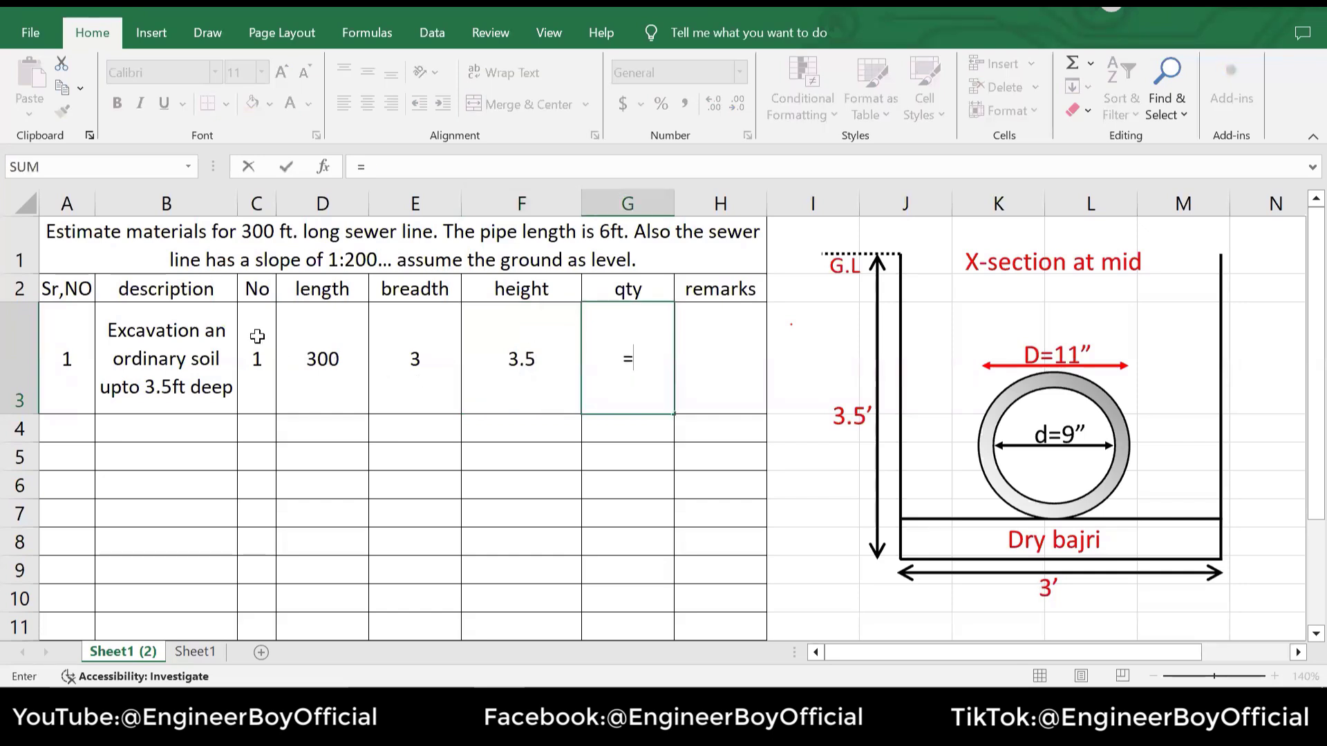
{"action": "left_click", "coordinate": [322, 353]}
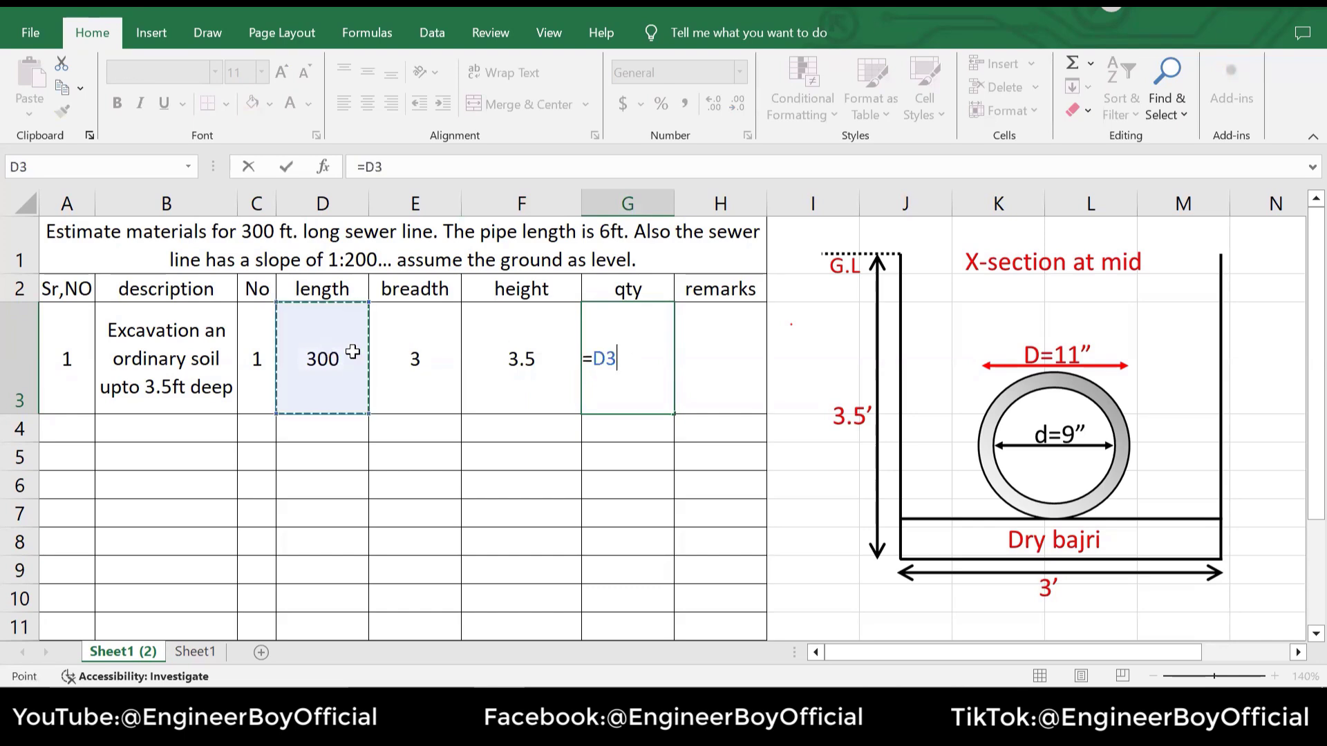
{"action": "key", "text": "Escape"}
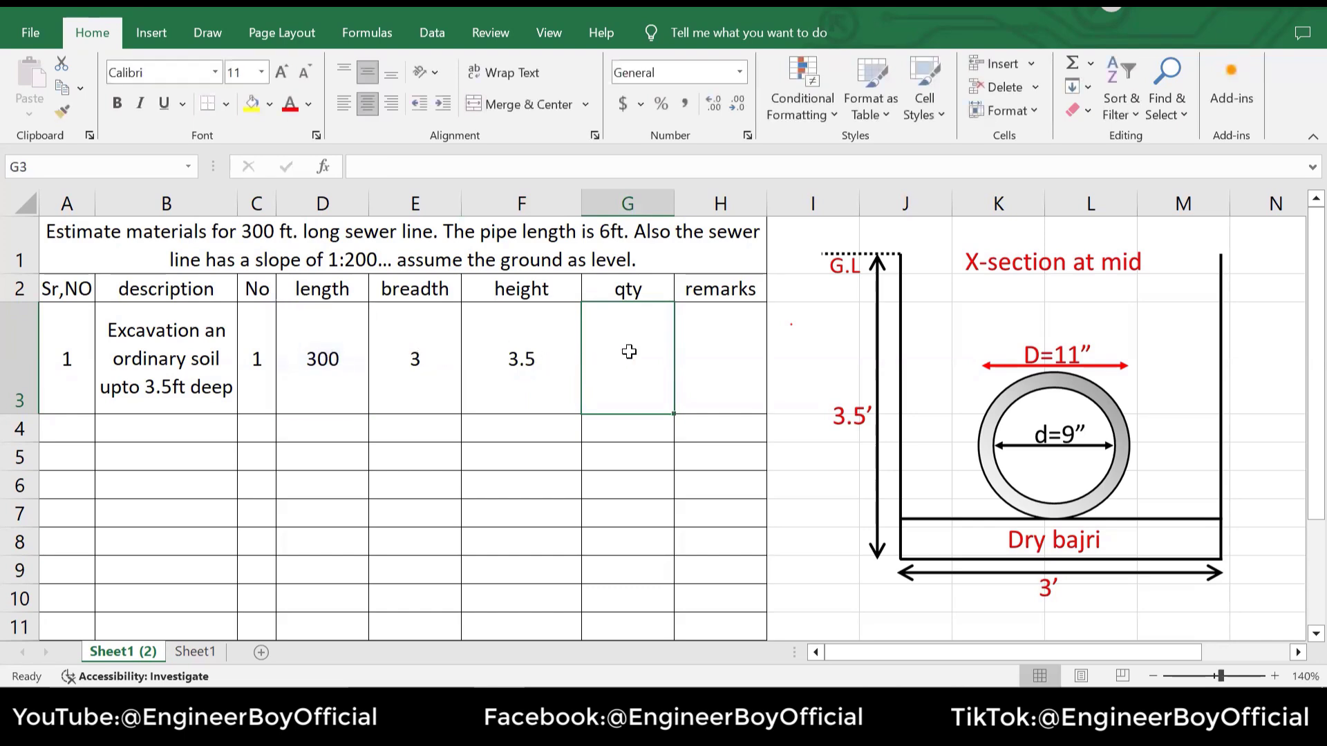
Calculate the excavation quantity in G3 with the formula =F3*E3*D3*C3
{"action": "type", "text": "="}
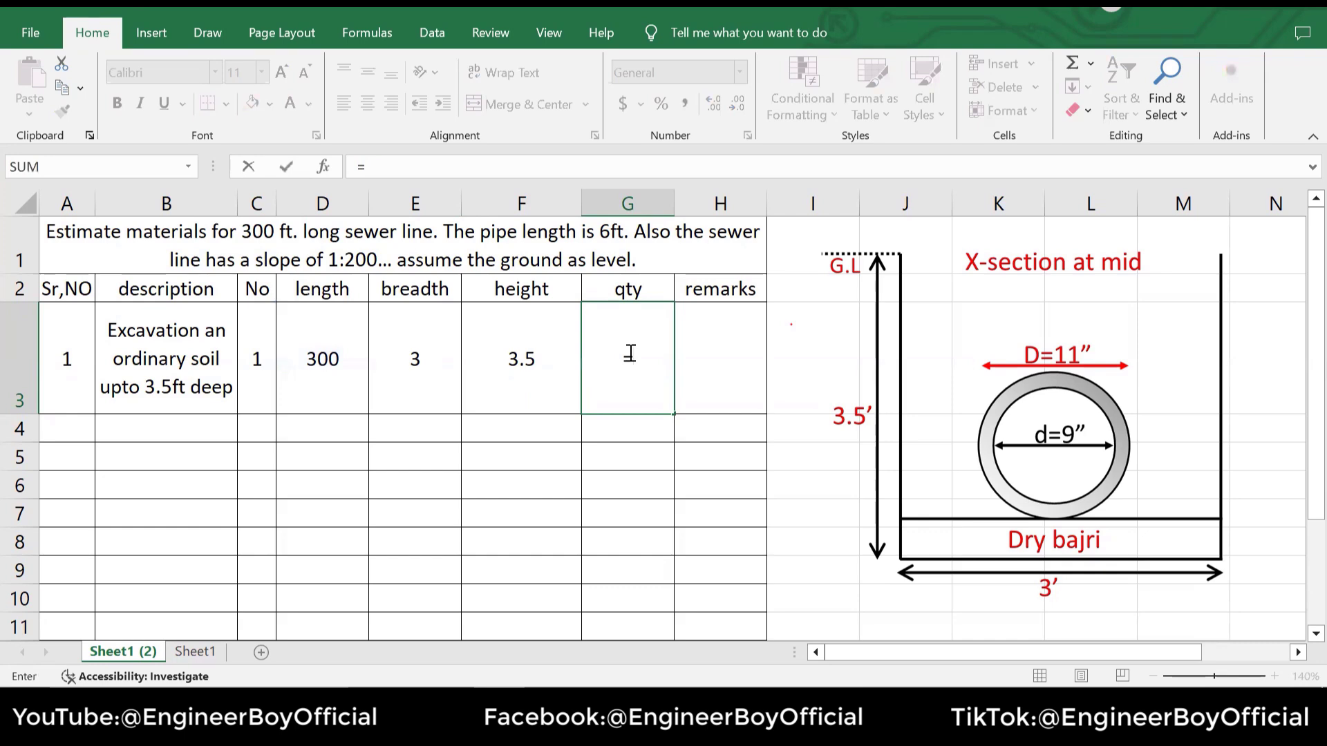
{"action": "left_click", "coordinate": [523, 361]}
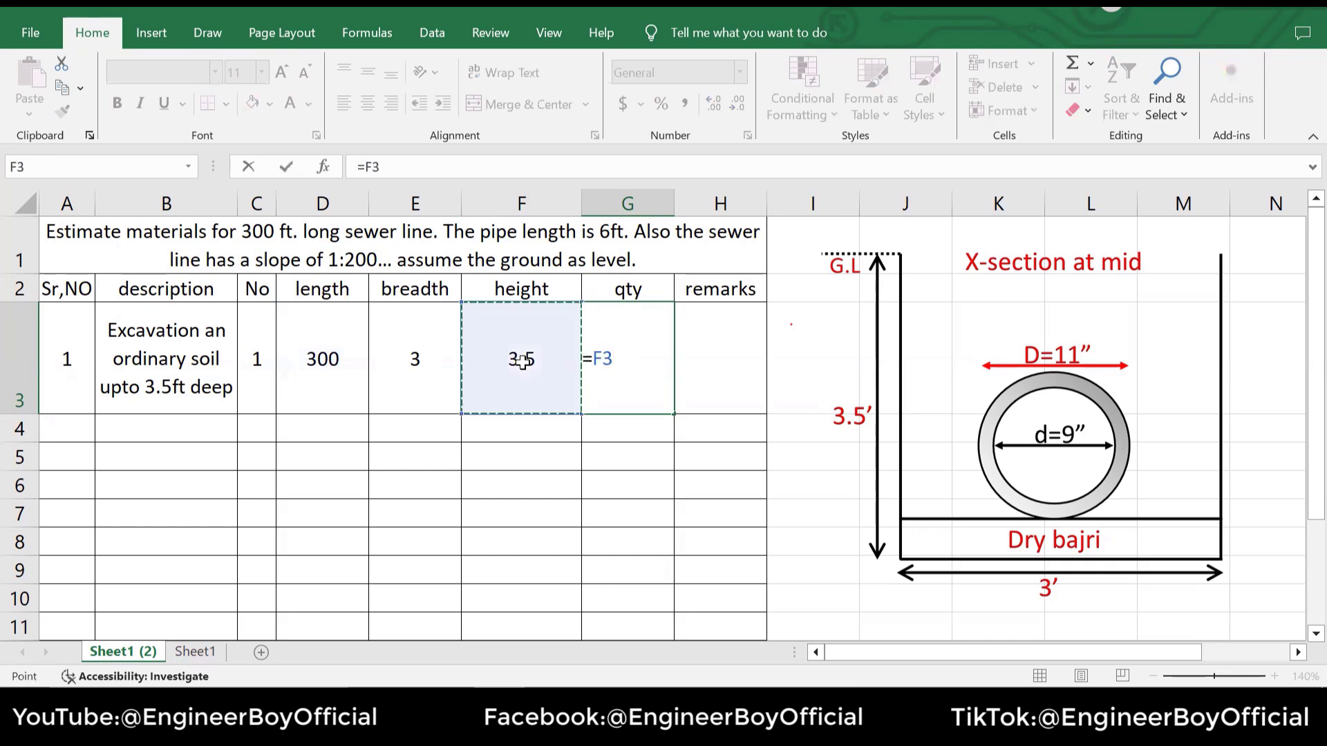
{"action": "type", "text": "*"}
{"action": "left_click", "coordinate": [433, 354]}
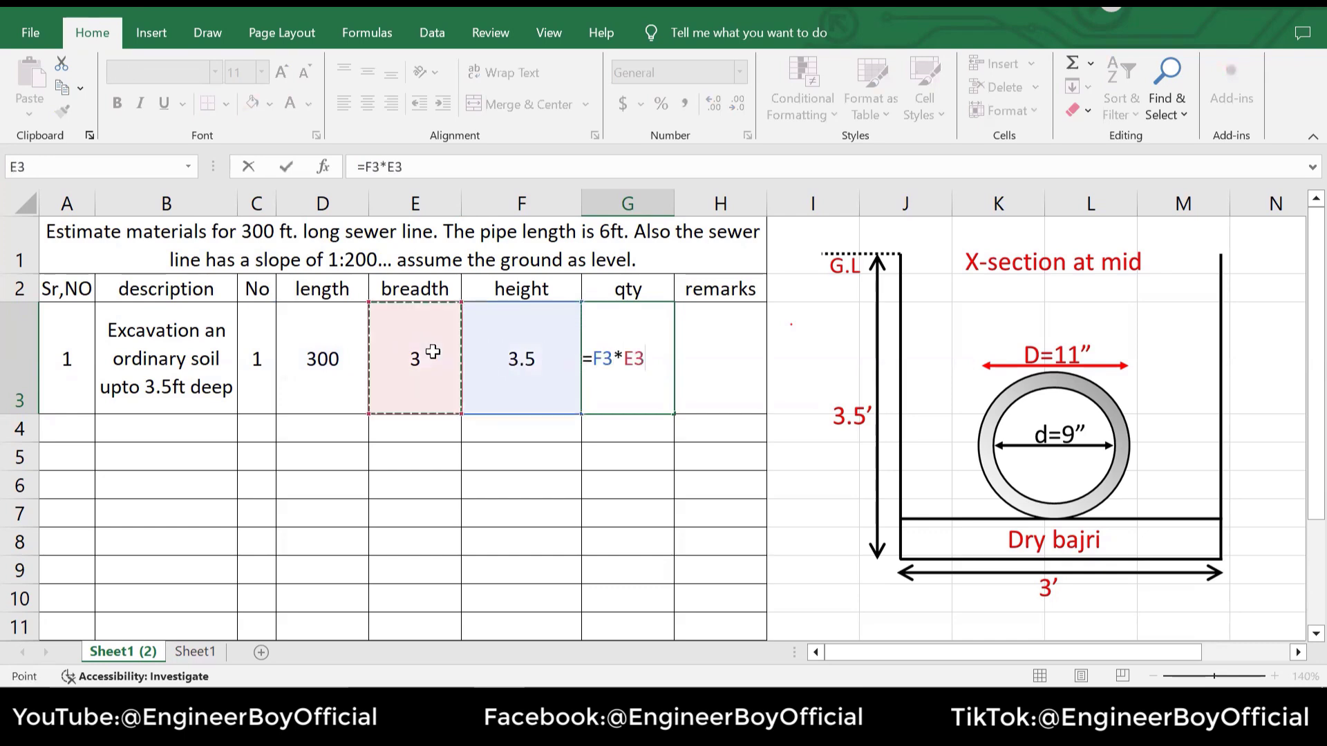
{"action": "type", "text": "*"}
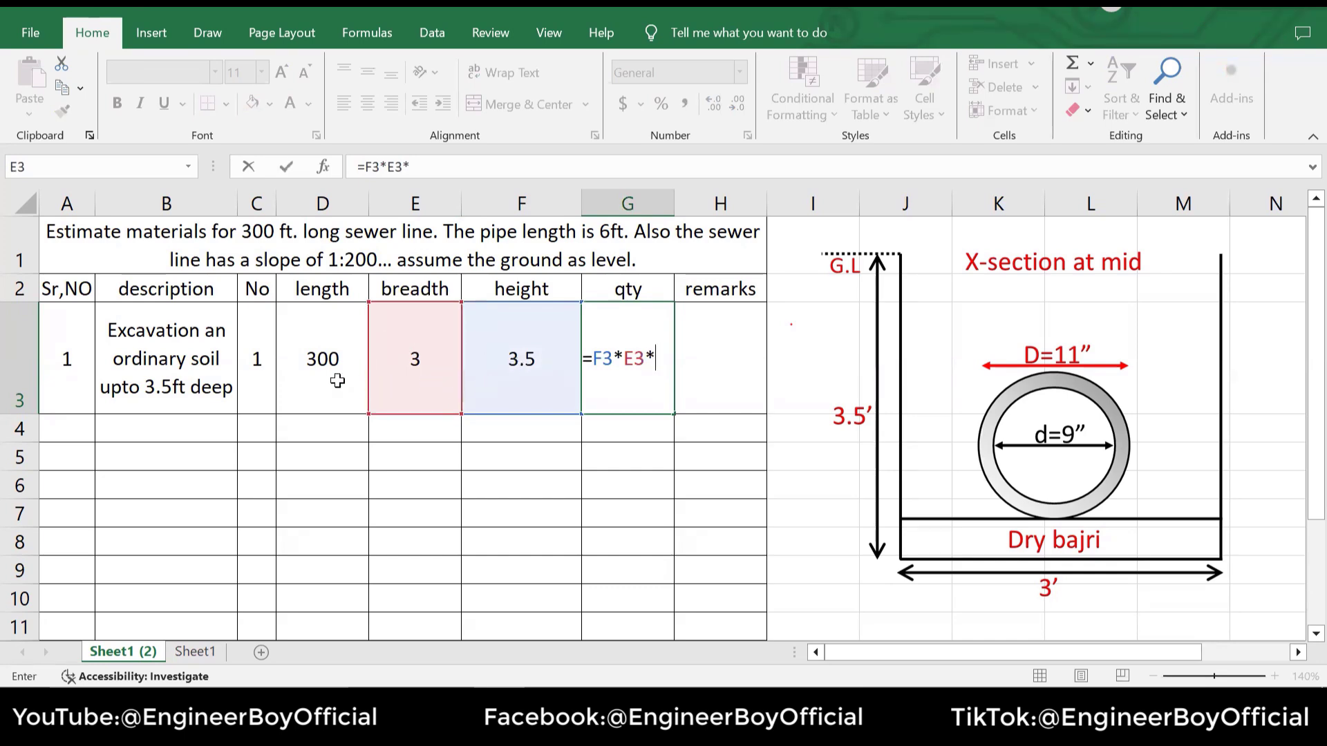
{"action": "left_click", "coordinate": [327, 341]}
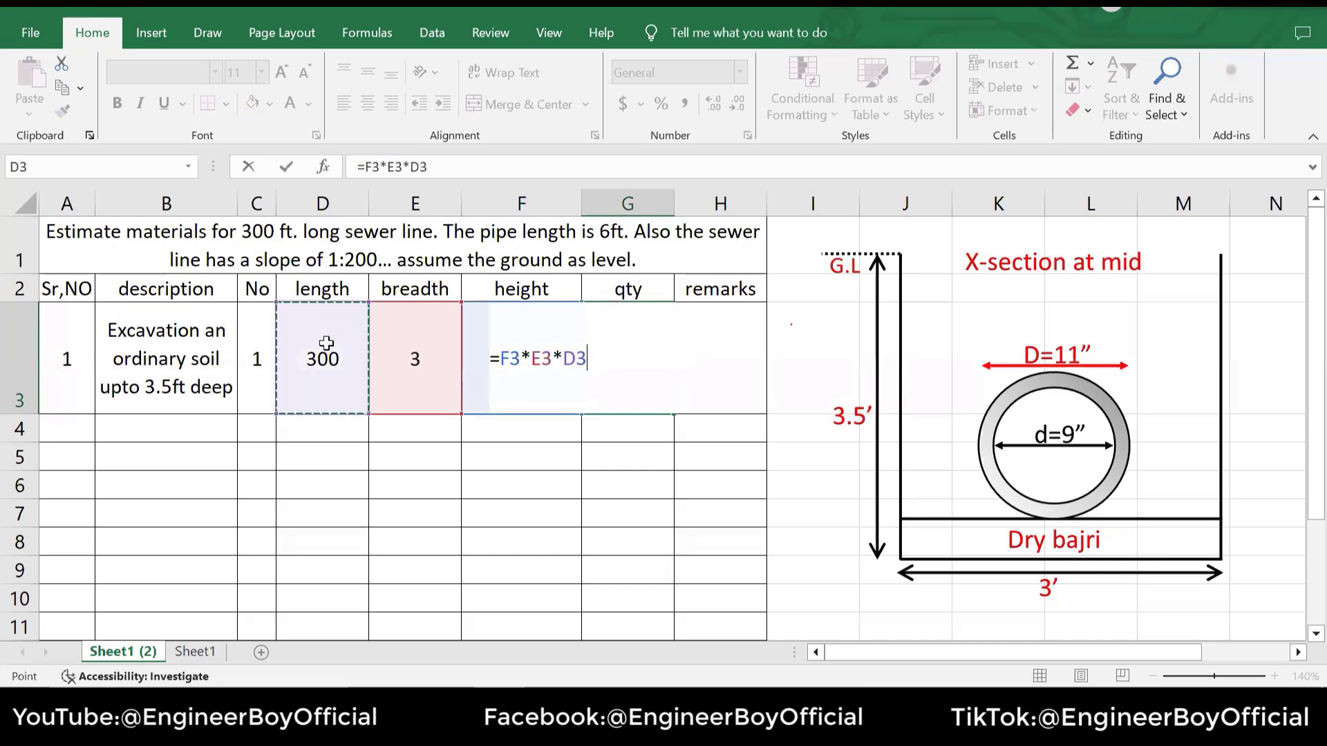
{"action": "type", "text": "*"}
{"action": "left_click", "coordinate": [263, 349]}
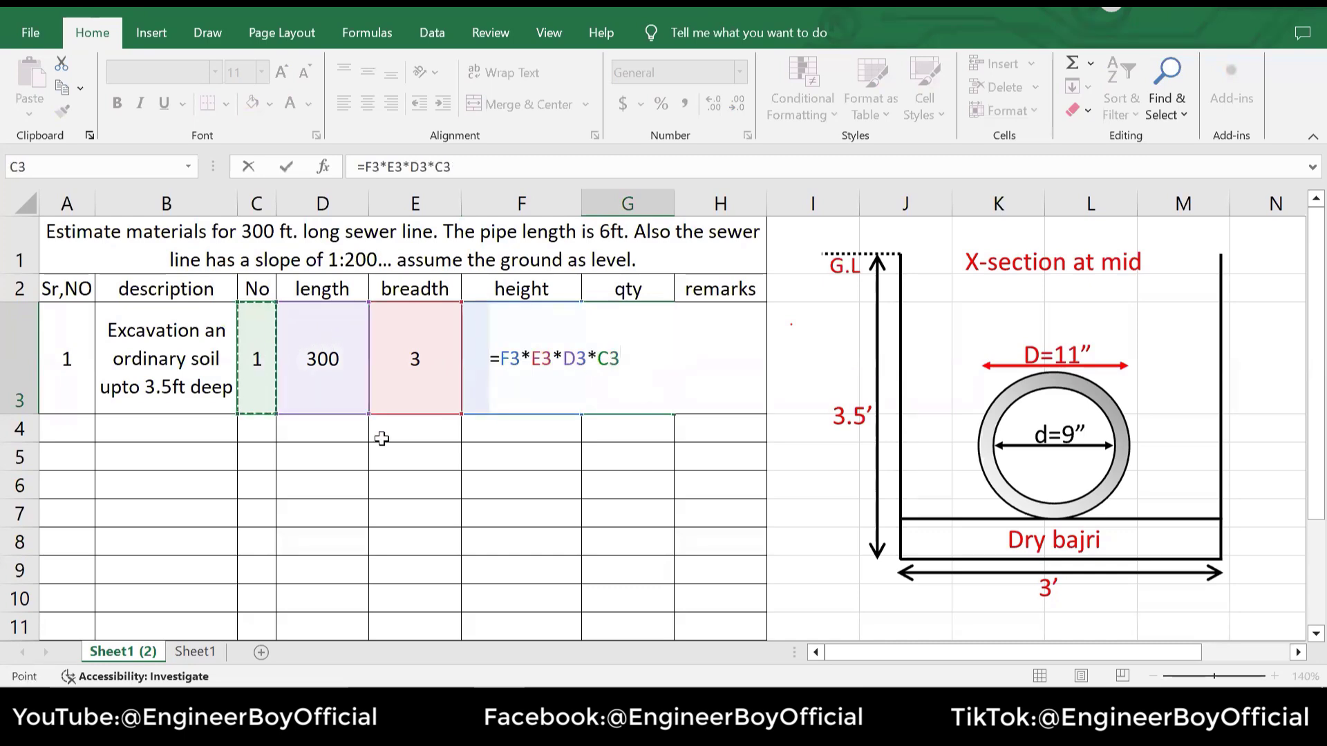
{"action": "key", "text": "Return"}
{"action": "left_click", "coordinate": [593, 381]}
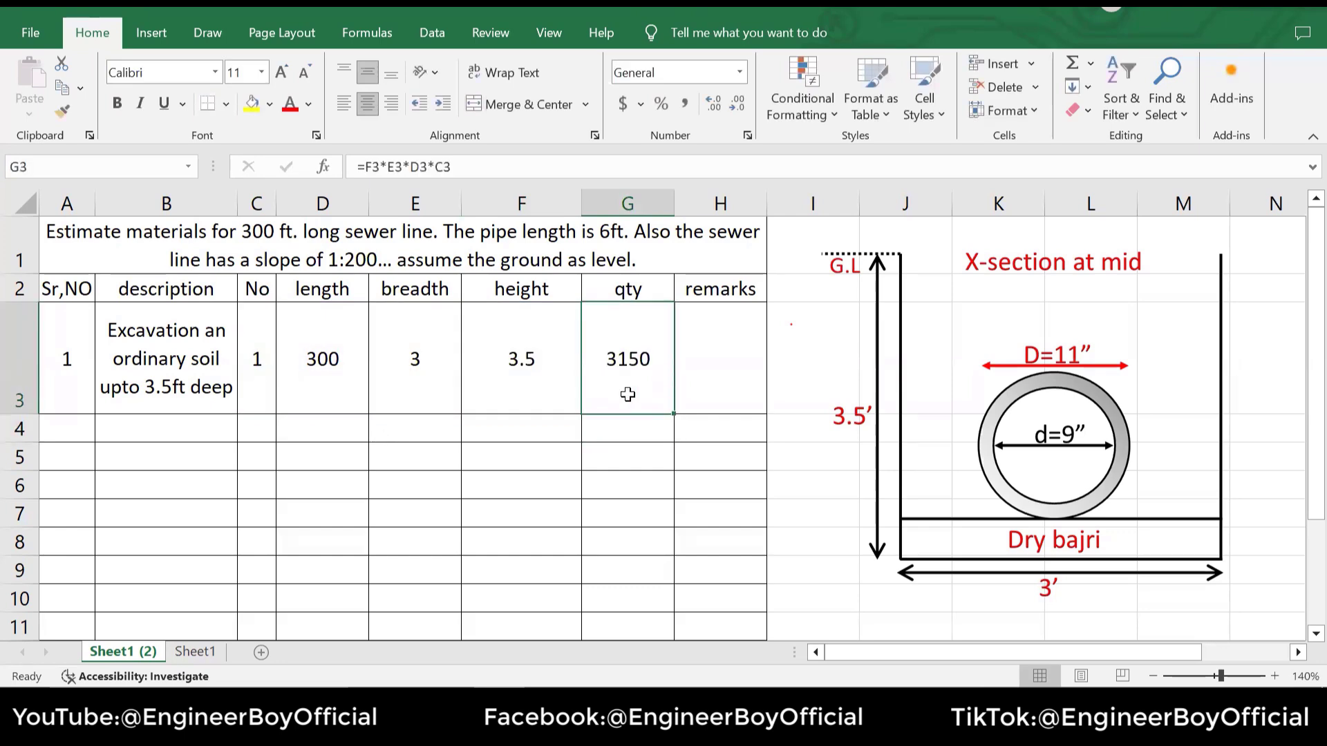
Insert a new column between qty and remarks and give it the heading "units" in H2
{"action": "left_click", "coordinate": [705, 334]}
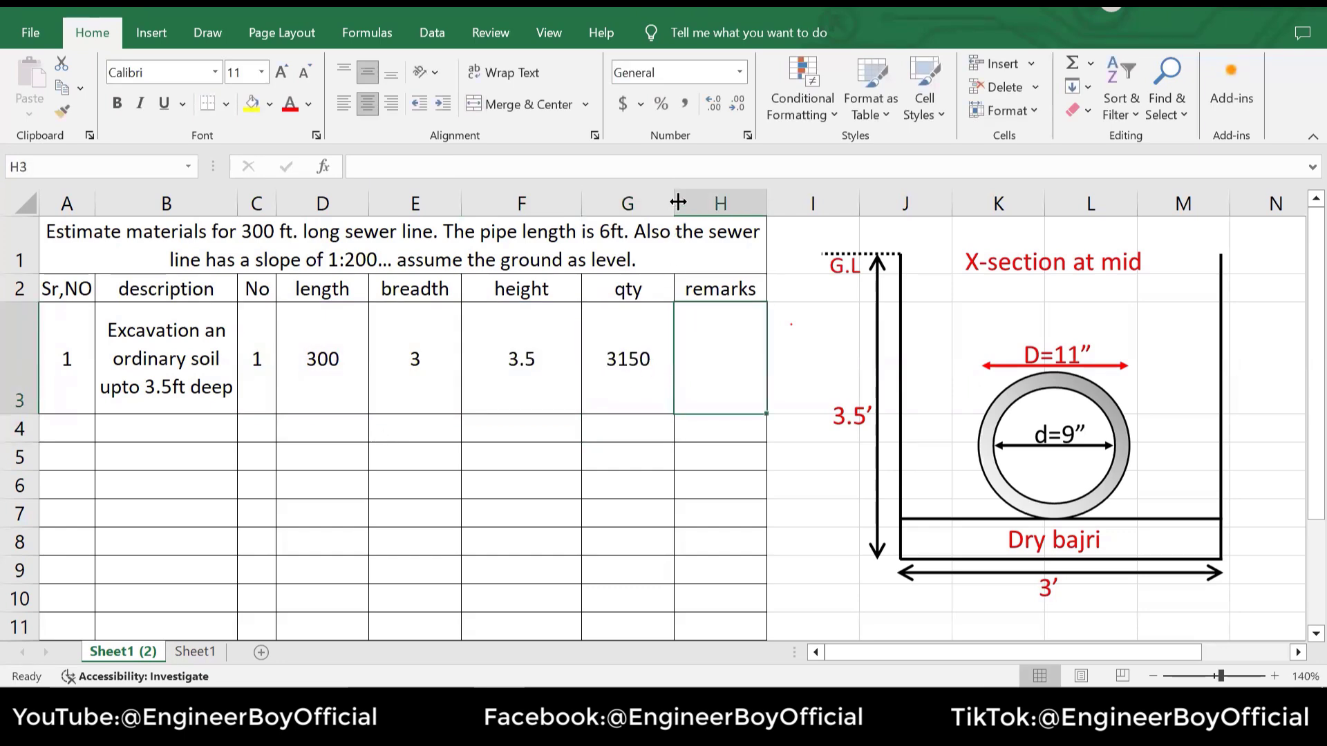
{"action": "left_click", "coordinate": [650, 320]}
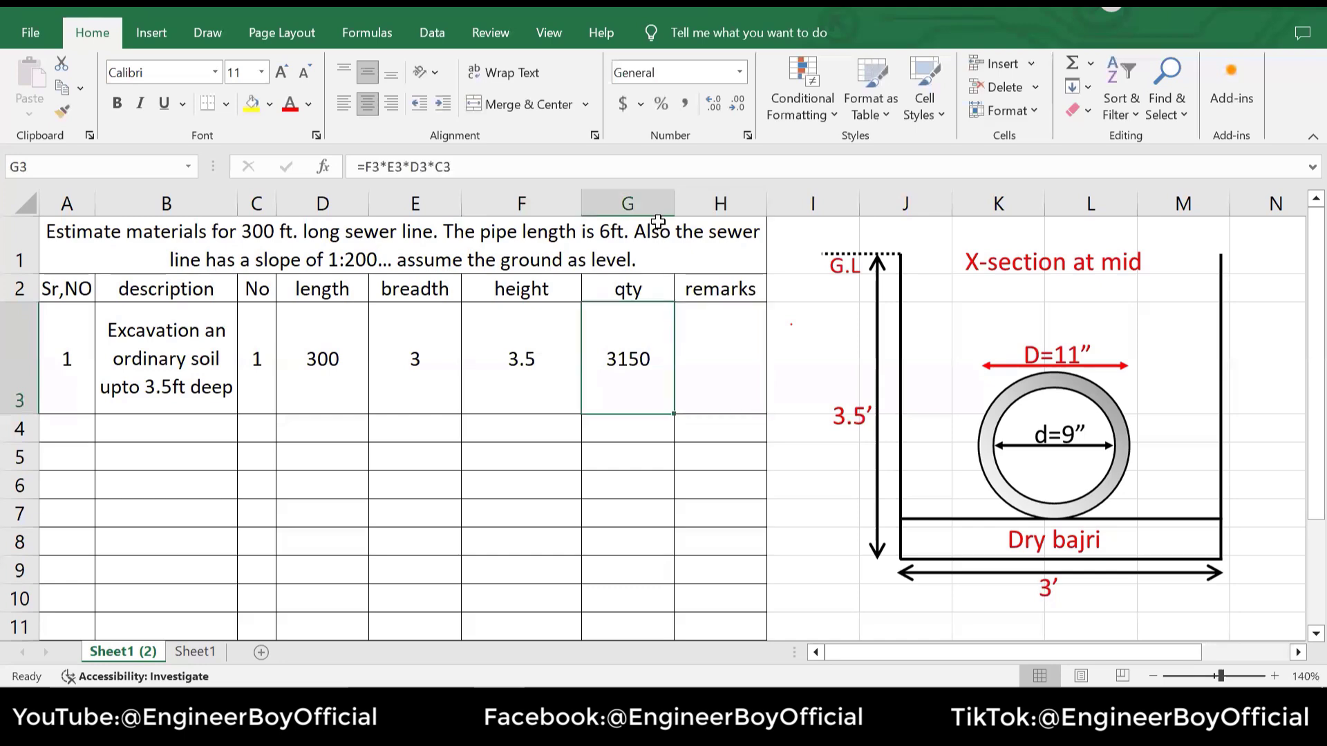
{"action": "left_click", "coordinate": [652, 209]}
{"action": "right_click", "coordinate": [653, 209]}
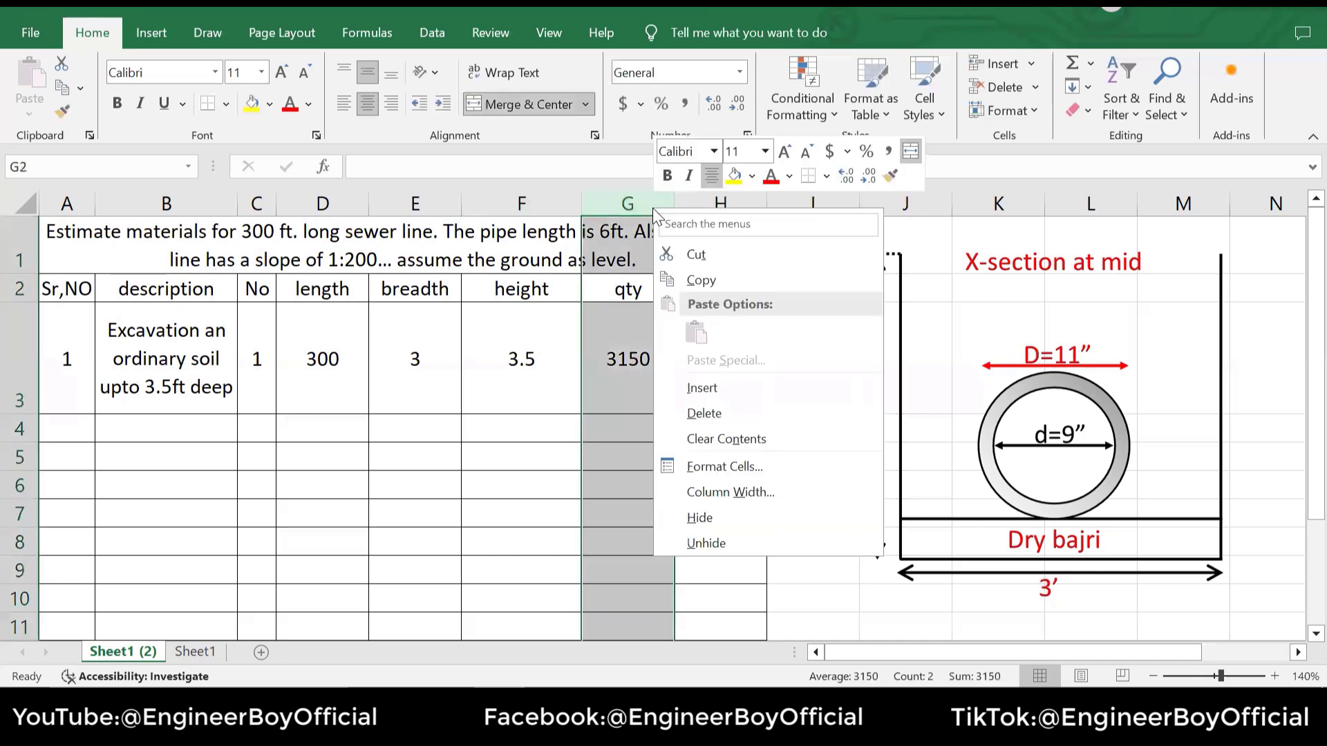
{"action": "left_click", "coordinate": [711, 390]}
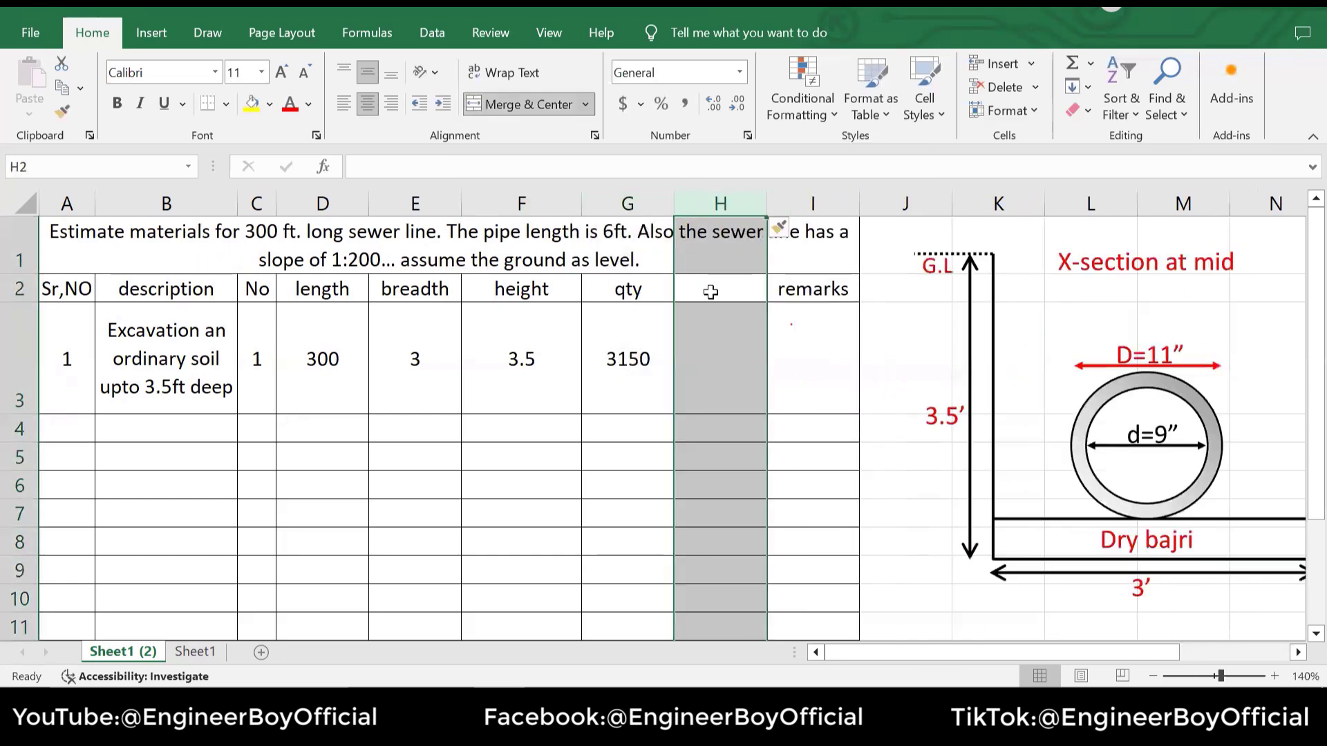
{"action": "left_click", "coordinate": [715, 287]}
{"action": "type", "text": "units"}
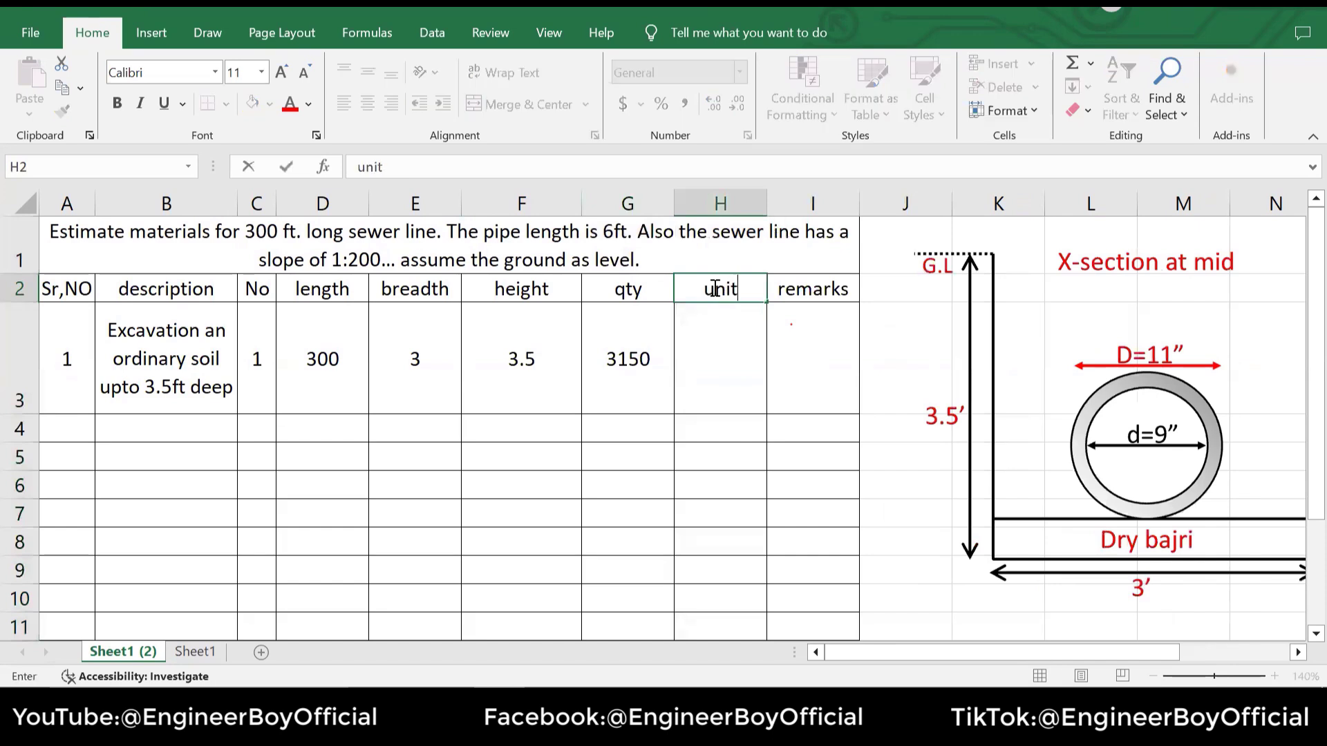
Enter "cft" as the excavation unit in H3 and narrow the units and Sr,NO columns
{"action": "left_click", "coordinate": [719, 337]}
{"action": "type", "text": "cft"}
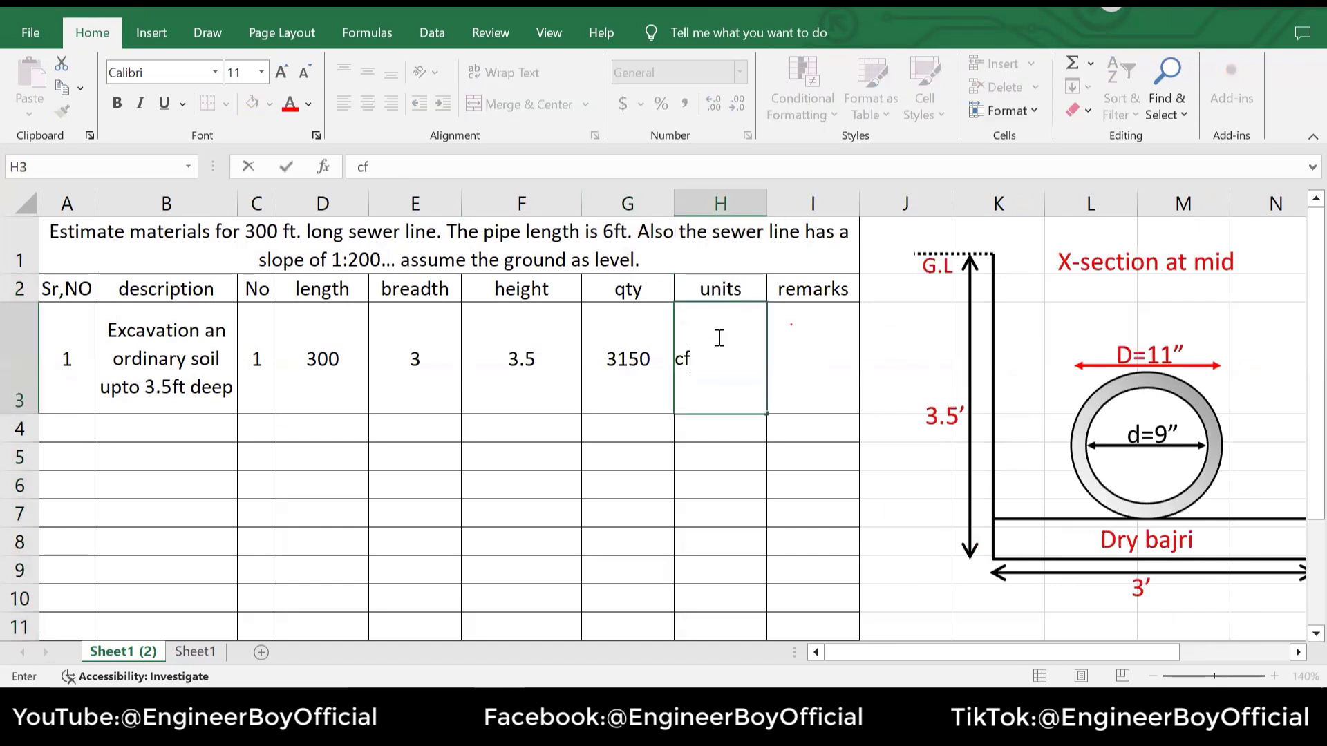
{"action": "left_click", "coordinate": [723, 430]}
{"action": "left_click_drag", "start_coordinate": [765, 200], "coordinate": [765, 200]}
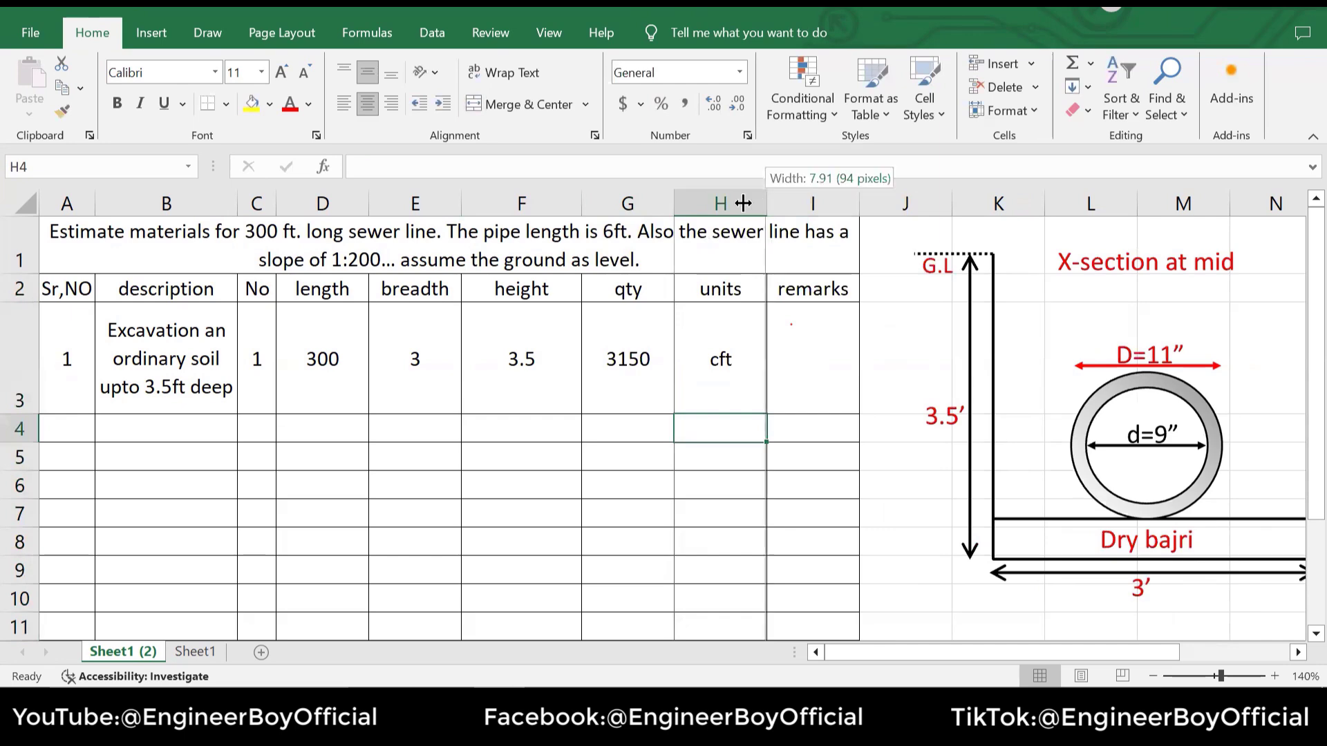
{"action": "left_click_drag", "start_coordinate": [765, 200], "coordinate": [721, 199]}
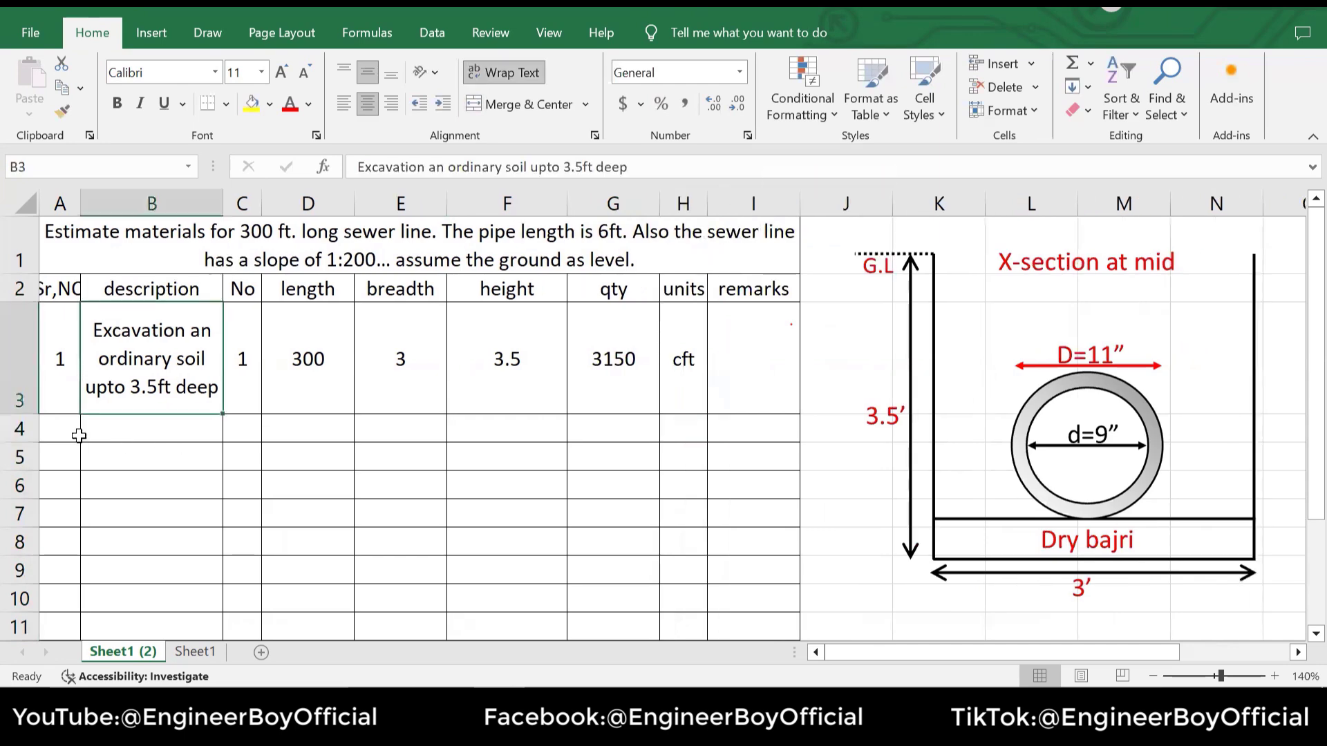
Enter item 2 in row 4 with the description "dry bajri" and No 1
{"action": "left_click", "coordinate": [59, 422]}
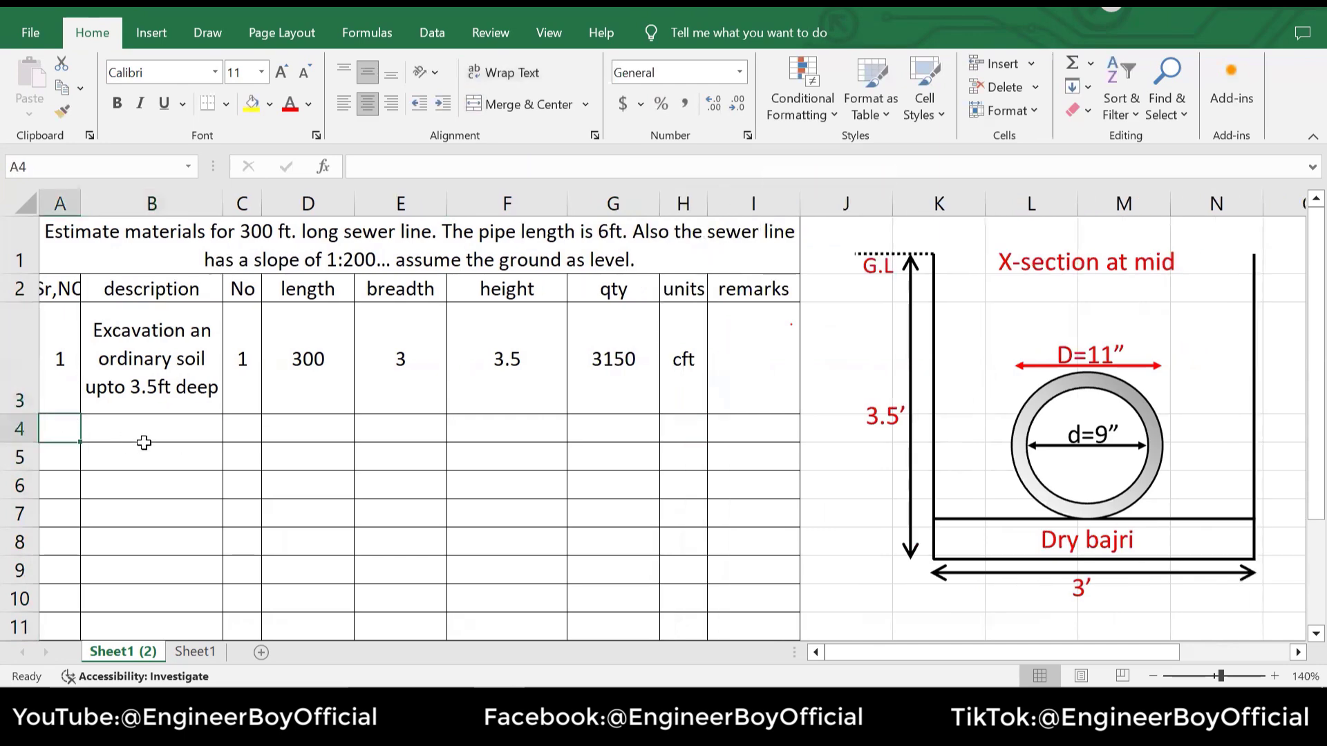
{"action": "type", "text": "2"}
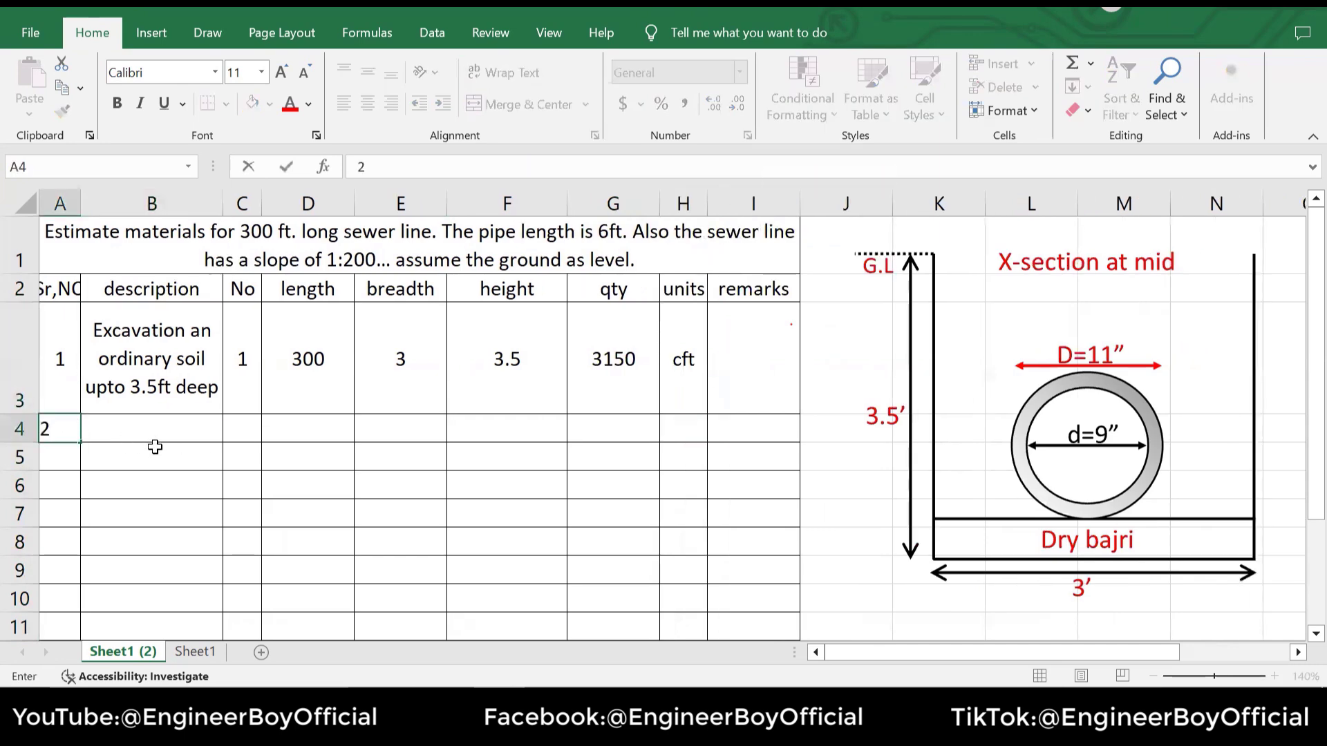
{"action": "left_click", "coordinate": [158, 424]}
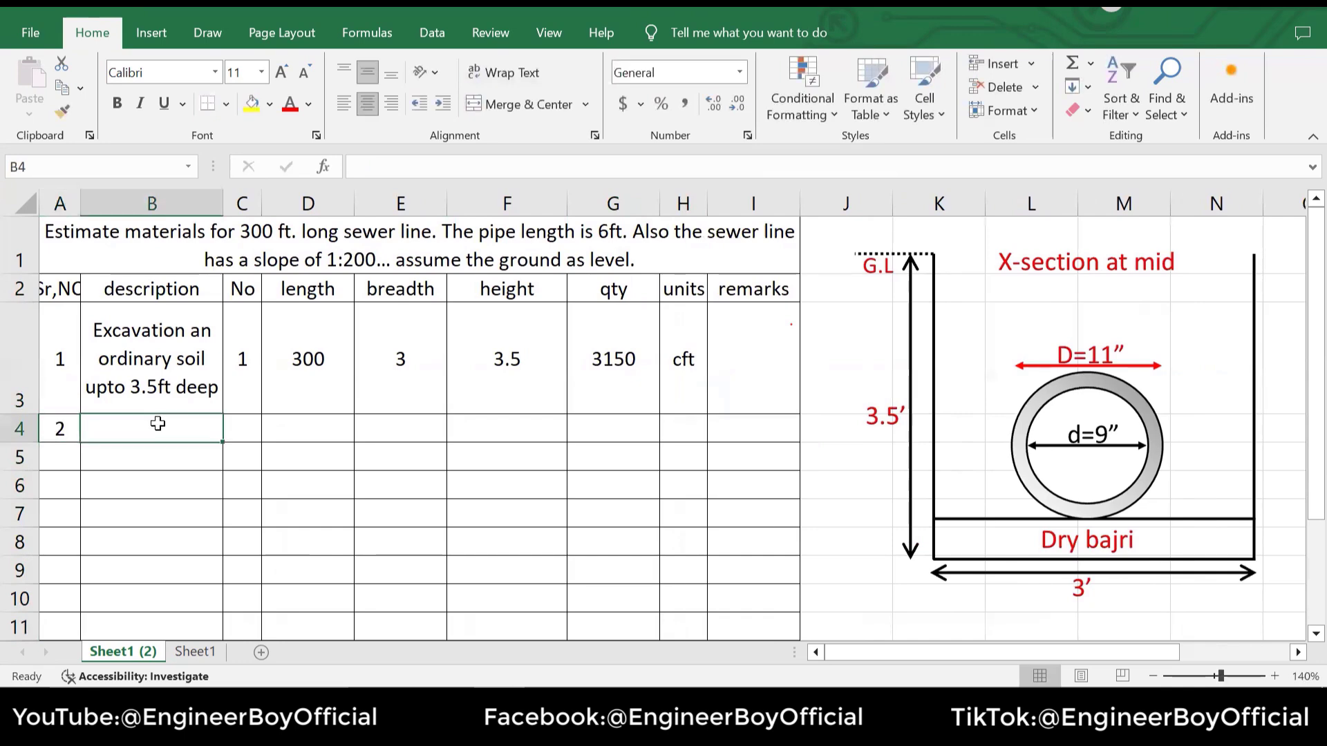
{"action": "type", "text": "dry b"}
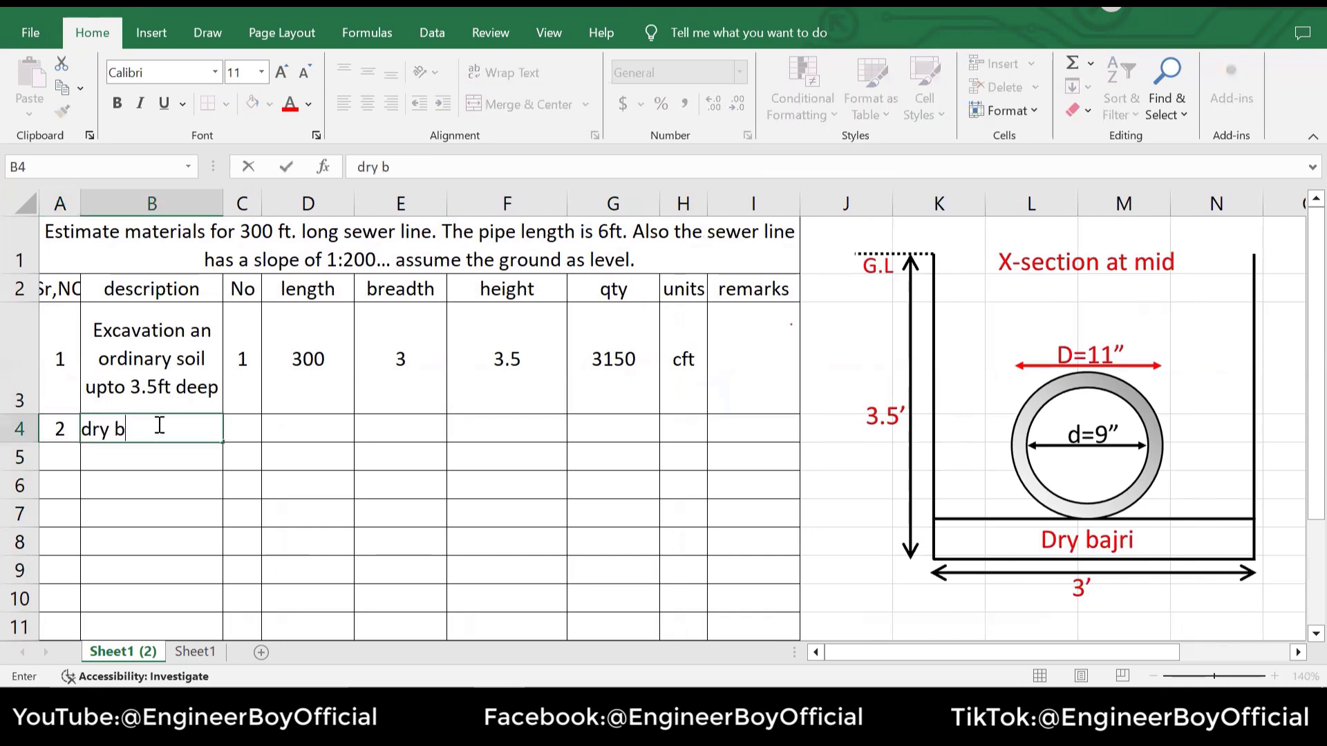
{"action": "type", "text": "ajri"}
{"action": "left_click", "coordinate": [234, 426]}
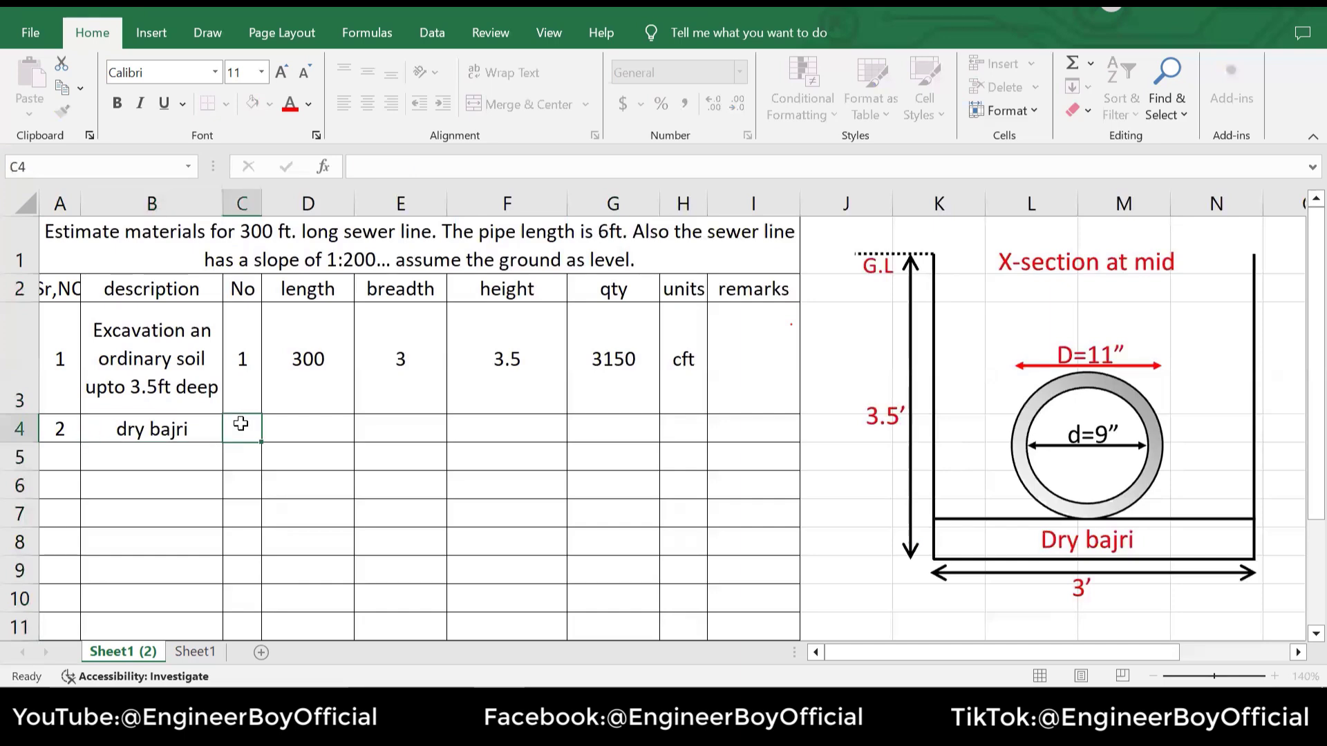
{"action": "type", "text": "1"}
Copy the length 300 and breadth 3 from the excavation row down into the dry bajri row
{"action": "left_click", "coordinate": [322, 385]}
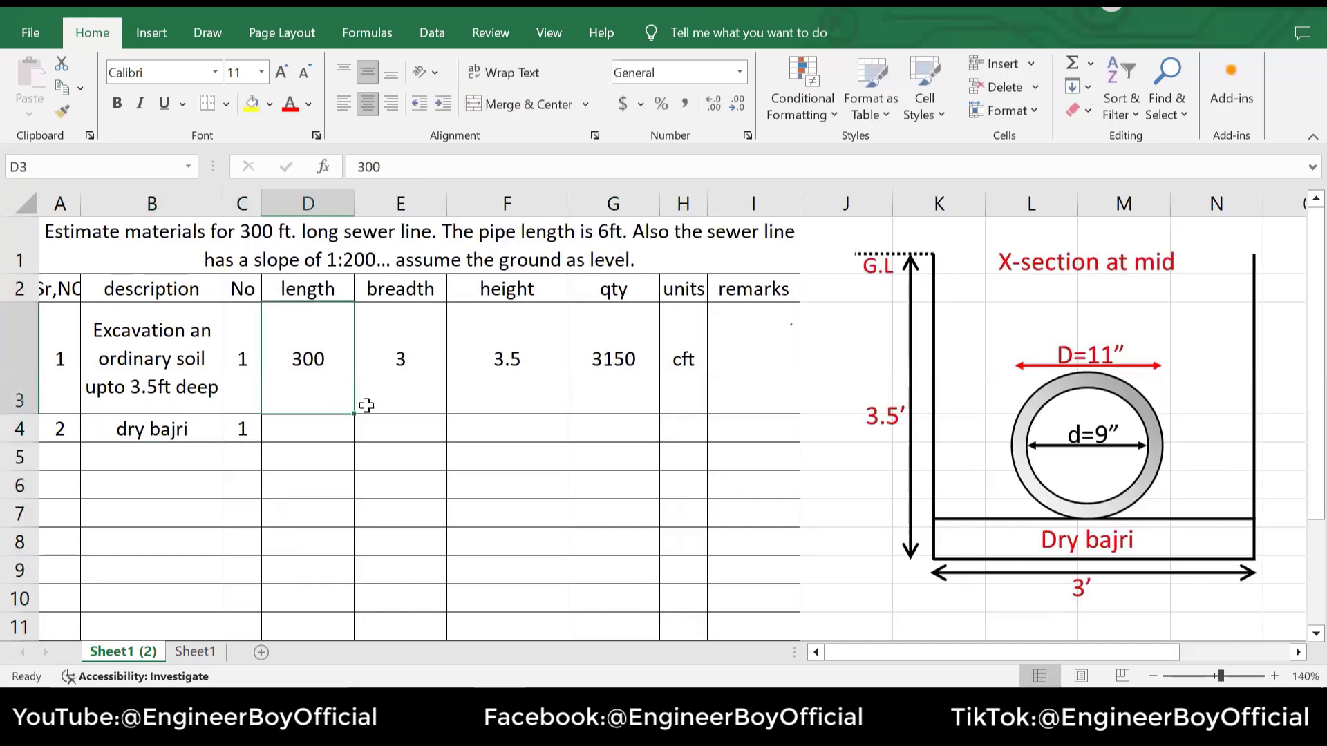
{"action": "left_click_drag", "start_coordinate": [354, 415], "coordinate": [355, 434]}
{"action": "left_click", "coordinate": [387, 395]}
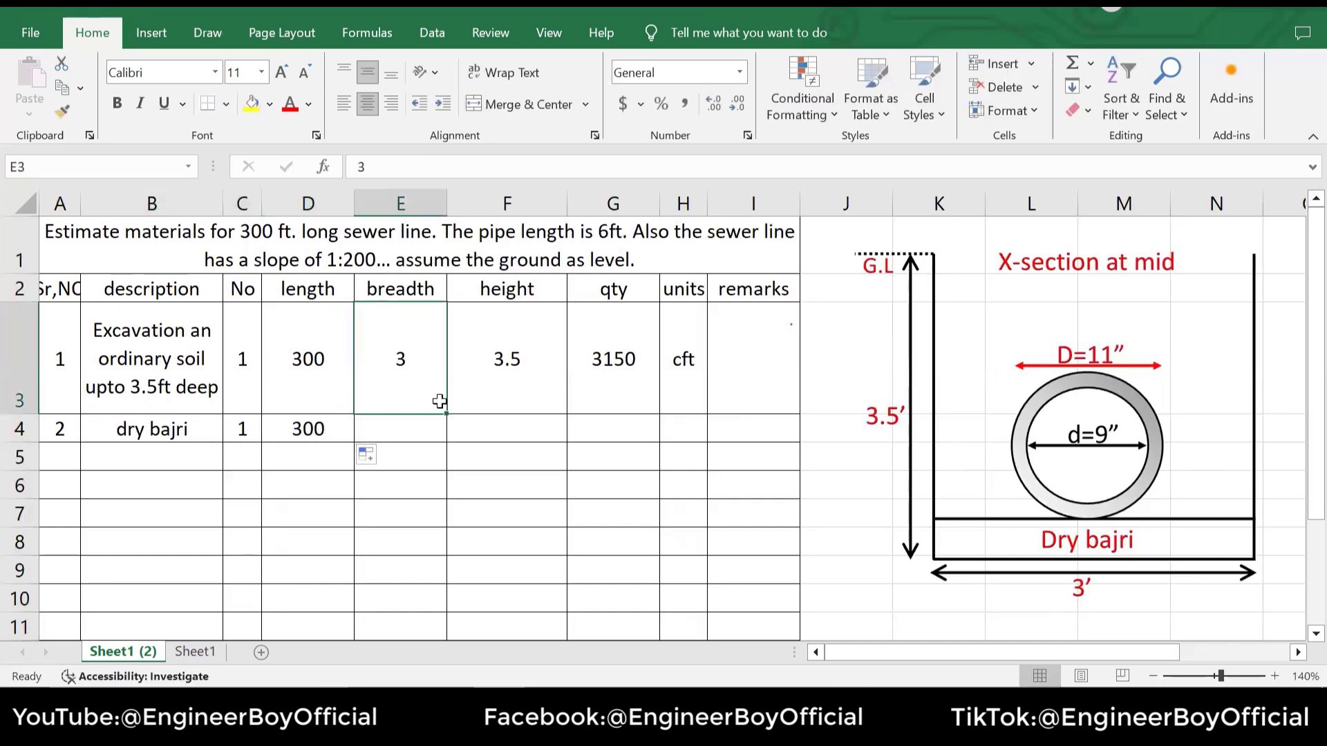
{"action": "left_click_drag", "start_coordinate": [447, 415], "coordinate": [447, 434]}
Mark the dry bajri layer in the cross-section picture with red pen dots and short strokes on both sides of its label
{"action": "left_click", "coordinate": [1140, 554]}
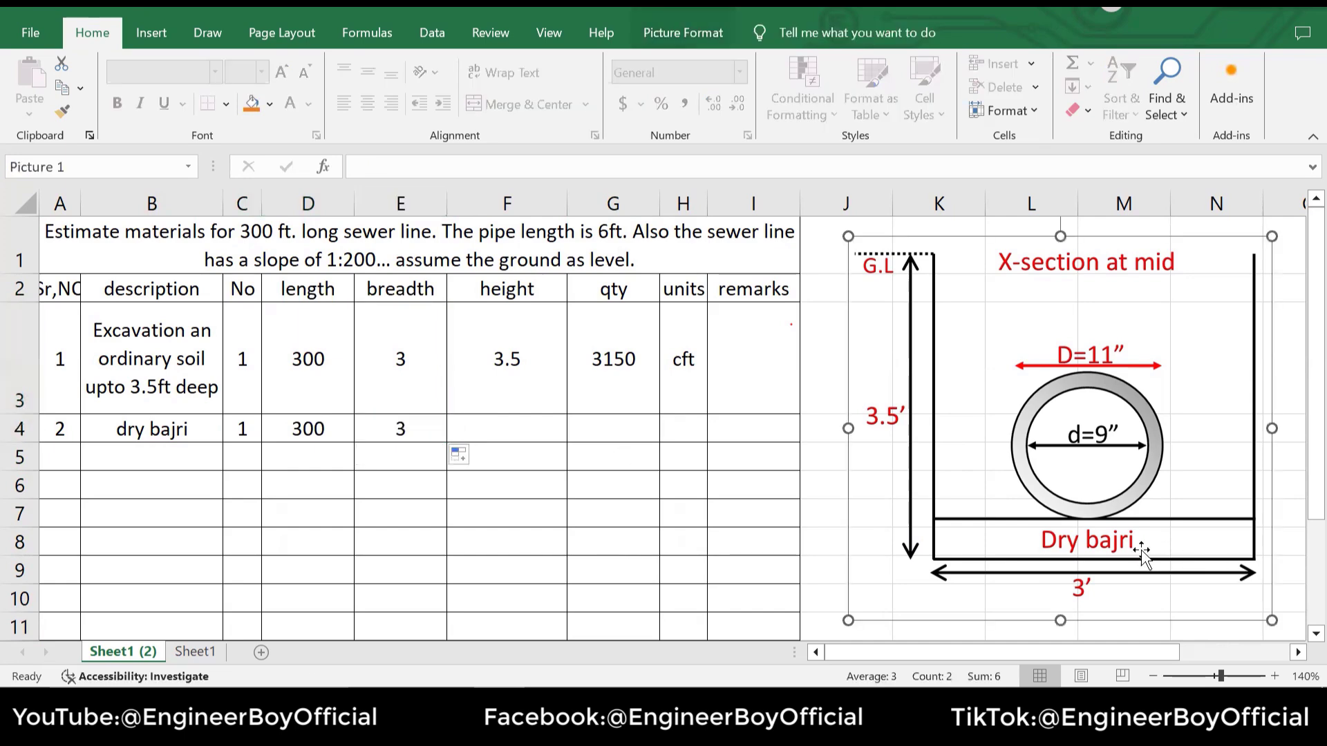
{"action": "key", "text": "Escape"}
{"action": "left_click", "coordinate": [207, 32]}
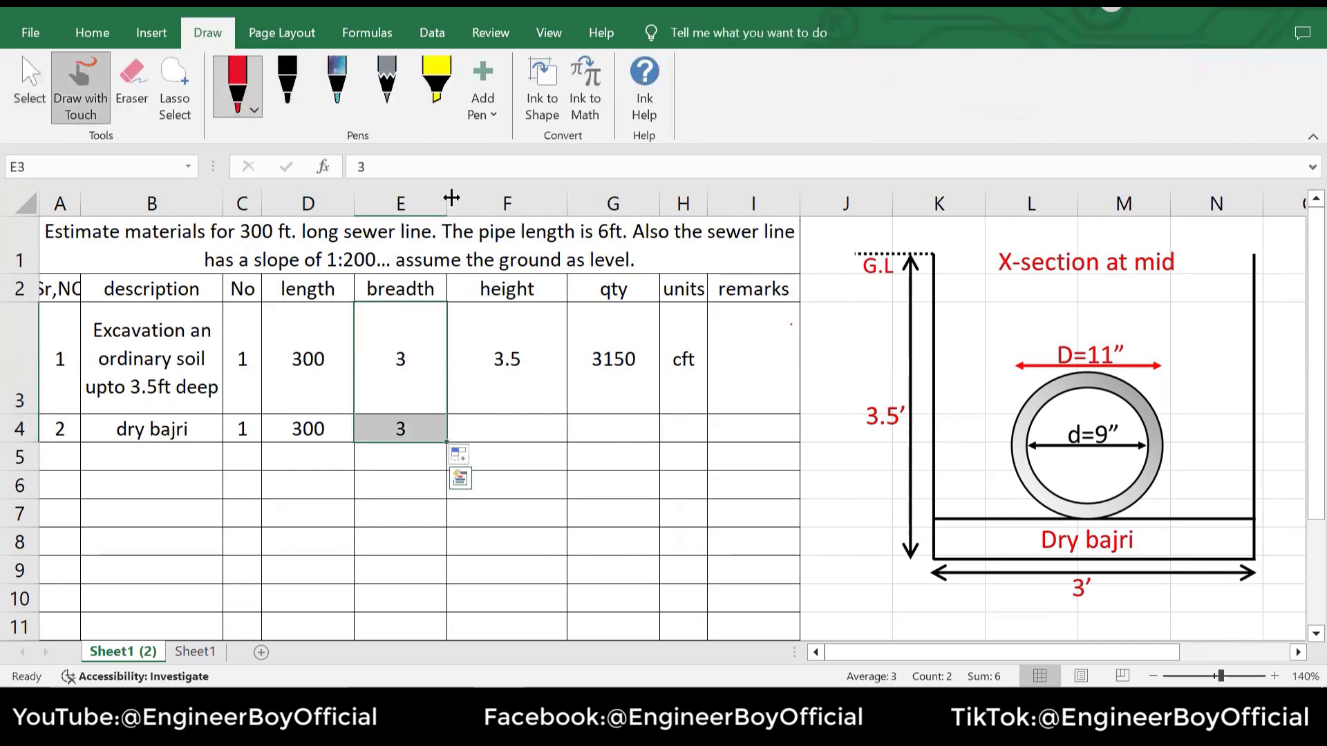
{"action": "left_click_drag", "start_coordinate": [1242, 533], "coordinate": [1236, 540]}
{"action": "left_click_drag", "start_coordinate": [1221, 541], "coordinate": [1160, 548]}
{"action": "left_click", "coordinate": [1011, 537]}
{"action": "left_click", "coordinate": [1005, 552]}
{"action": "left_click", "coordinate": [1000, 527]}
{"action": "left_click_drag", "start_coordinate": [991, 536], "coordinate": [985, 537]}
{"action": "left_click_drag", "start_coordinate": [969, 530], "coordinate": [964, 525]}
{"action": "left_click_drag", "start_coordinate": [956, 518], "coordinate": [952, 538]}
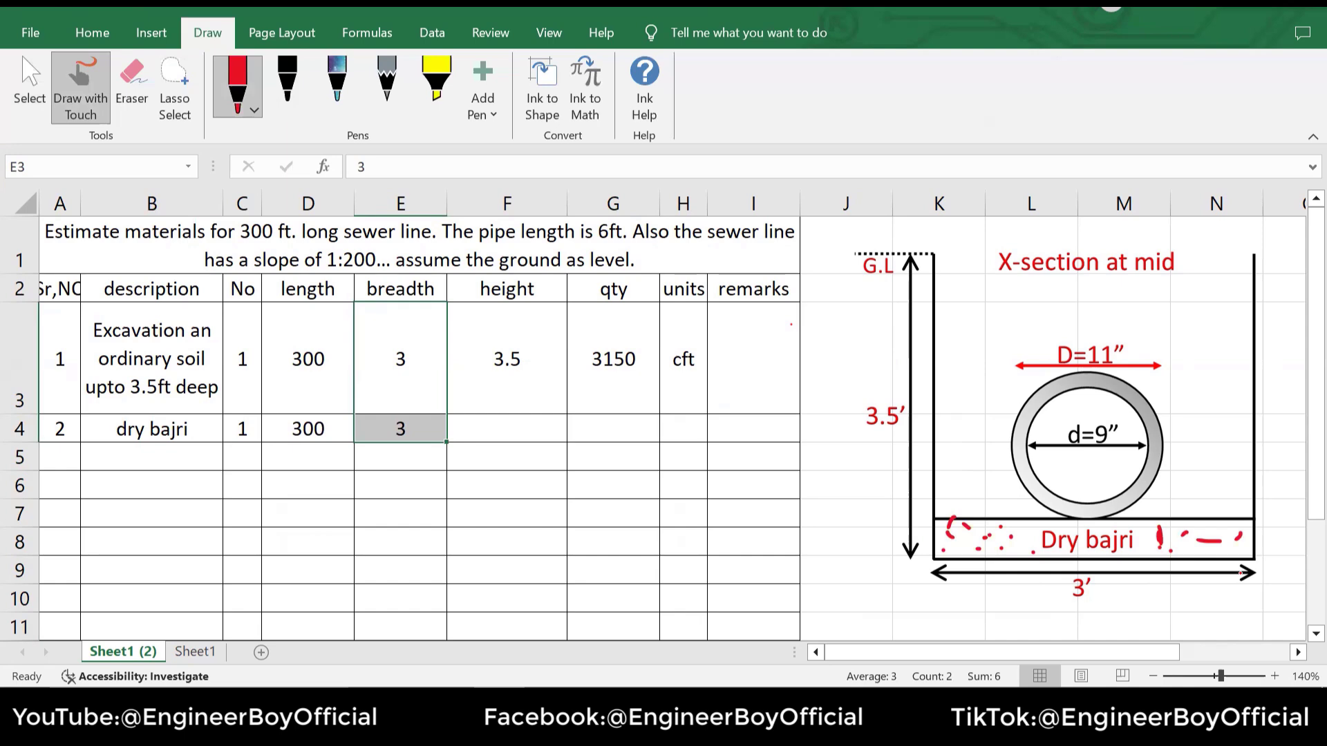
Set the height of the dry bajri row in F4 to 0.75
{"action": "left_click", "coordinate": [112, 38]}
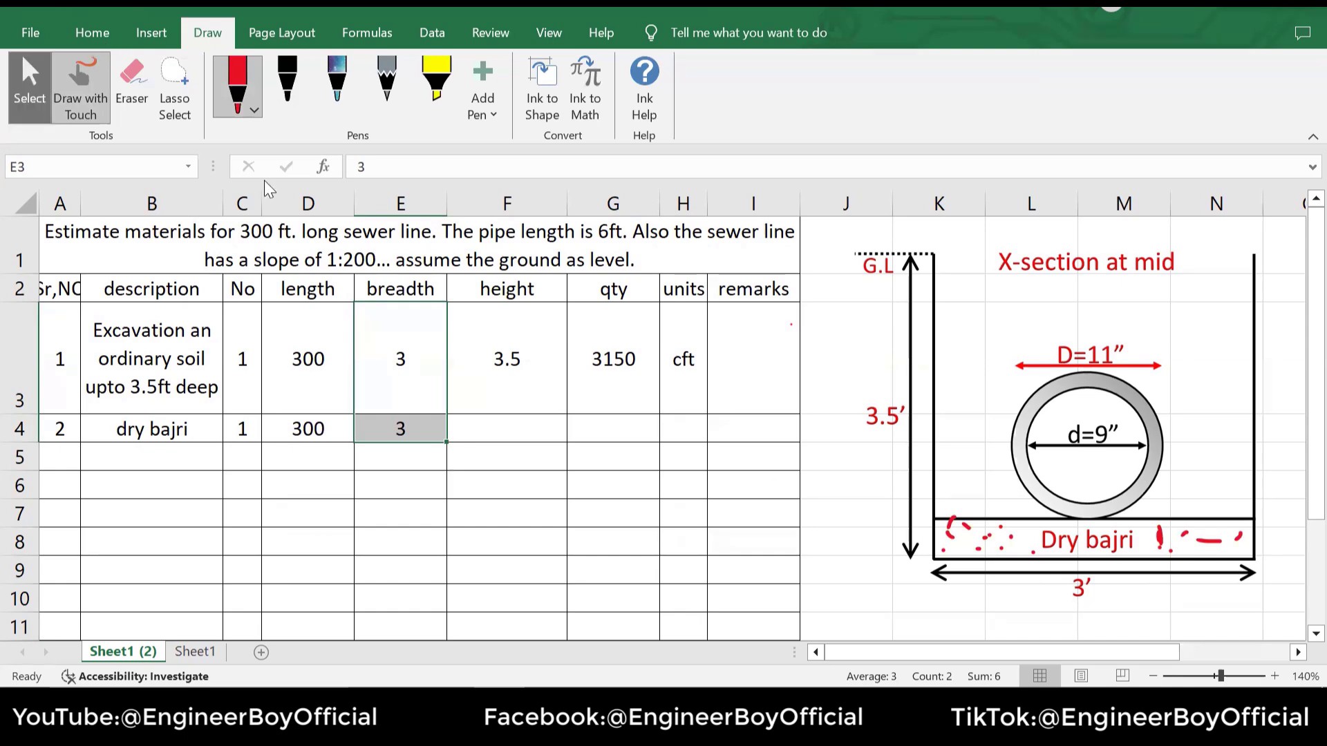
{"action": "left_click", "coordinate": [501, 426]}
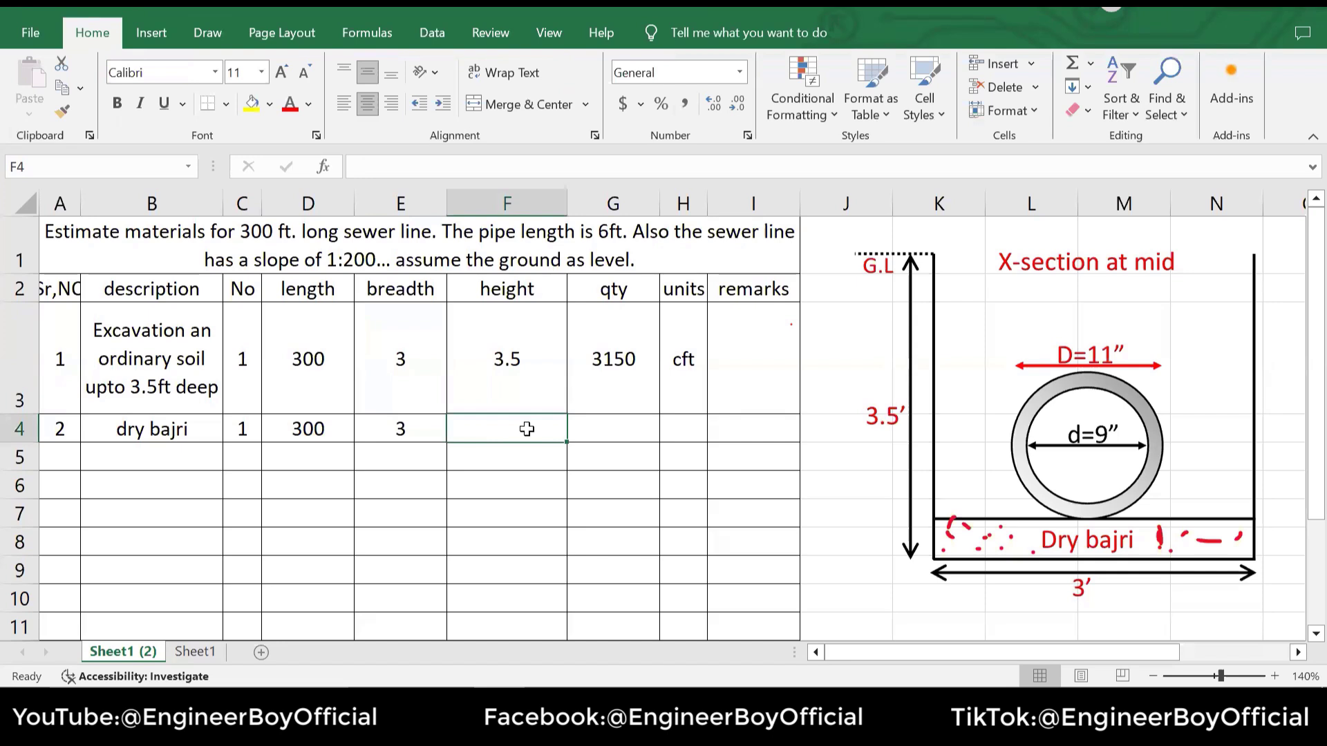
{"action": "type", "text": "0"}
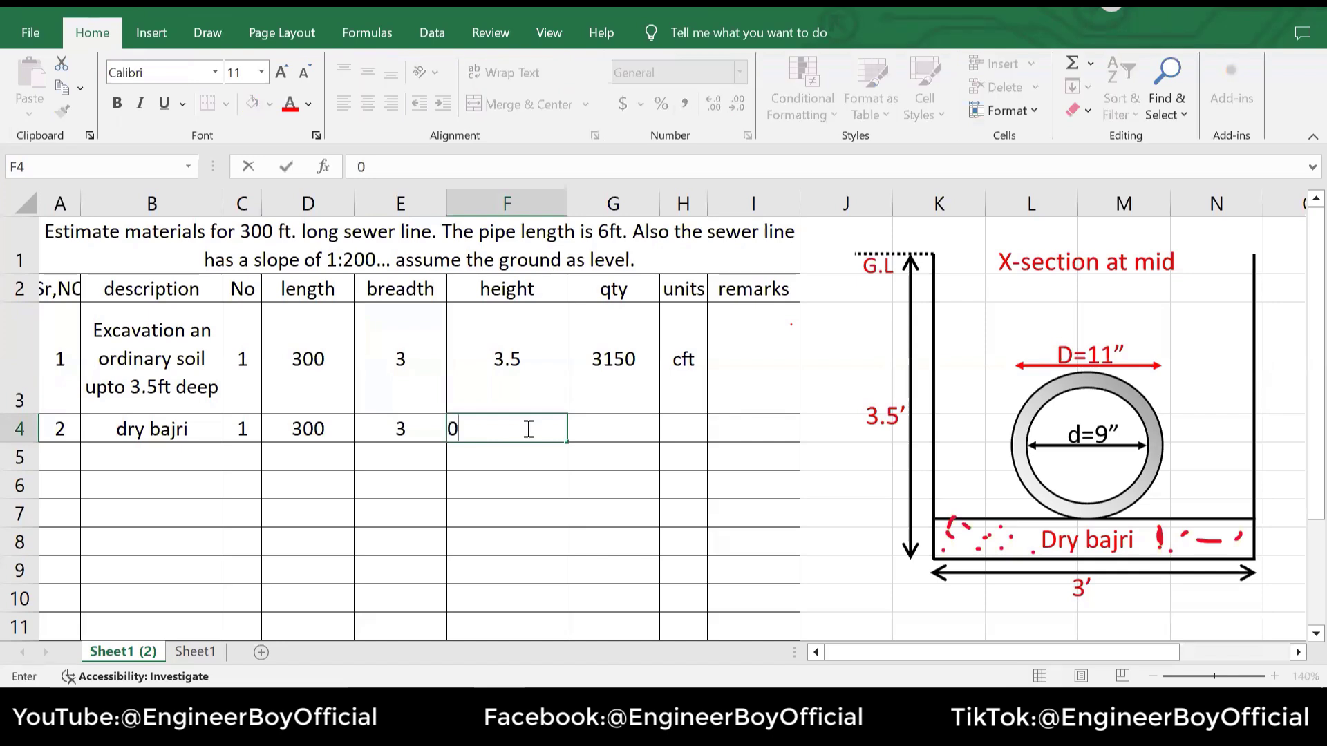
{"action": "type", "text": ".75"}
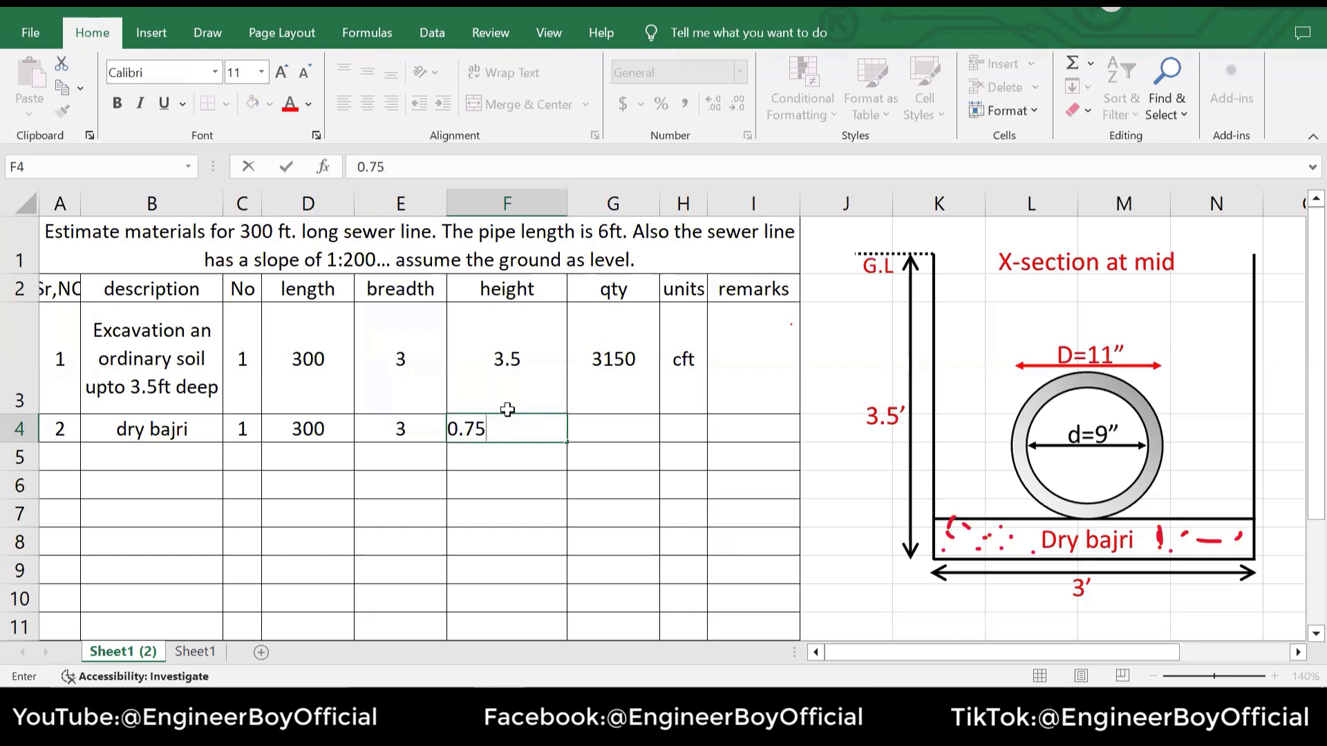
Write 9" in red ink beside the dry bajri layer of the cross-section picture to label its thickness
{"action": "left_click", "coordinate": [209, 33]}
{"action": "left_click", "coordinate": [535, 446]}
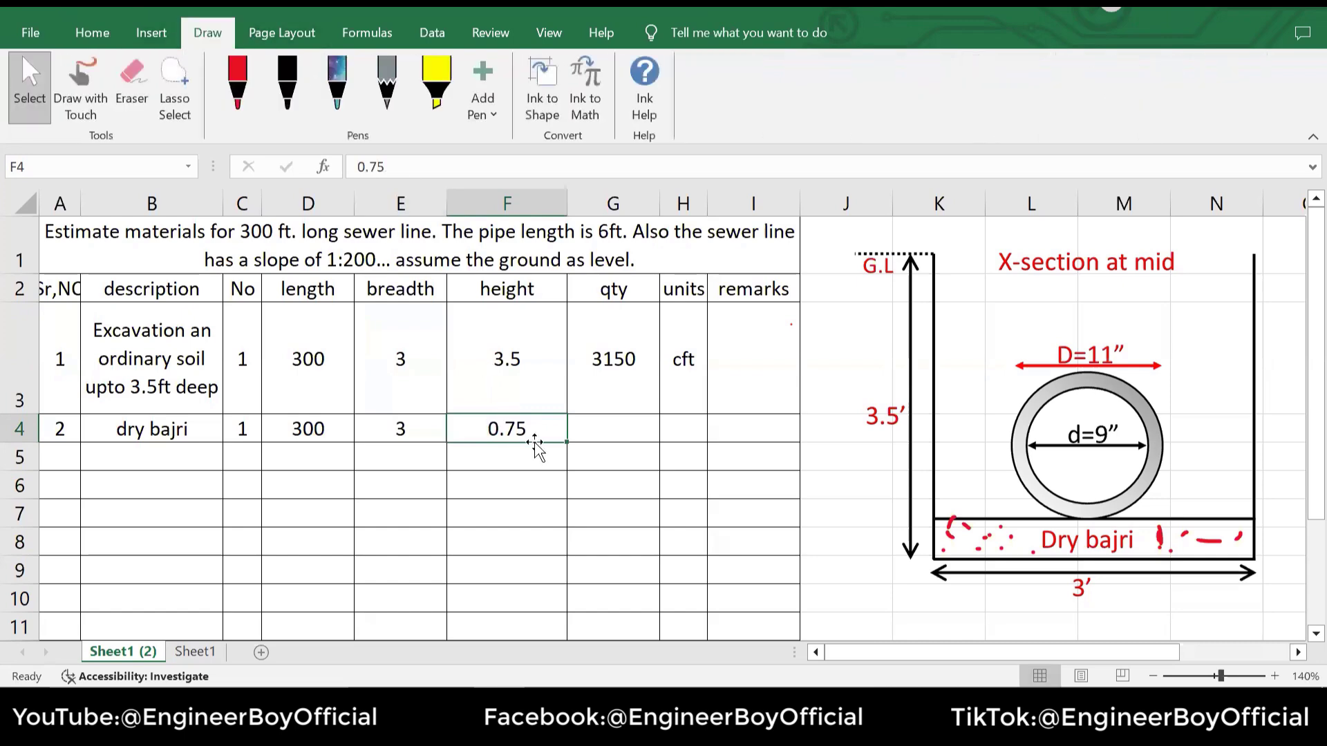
{"action": "left_click", "coordinate": [237, 82]}
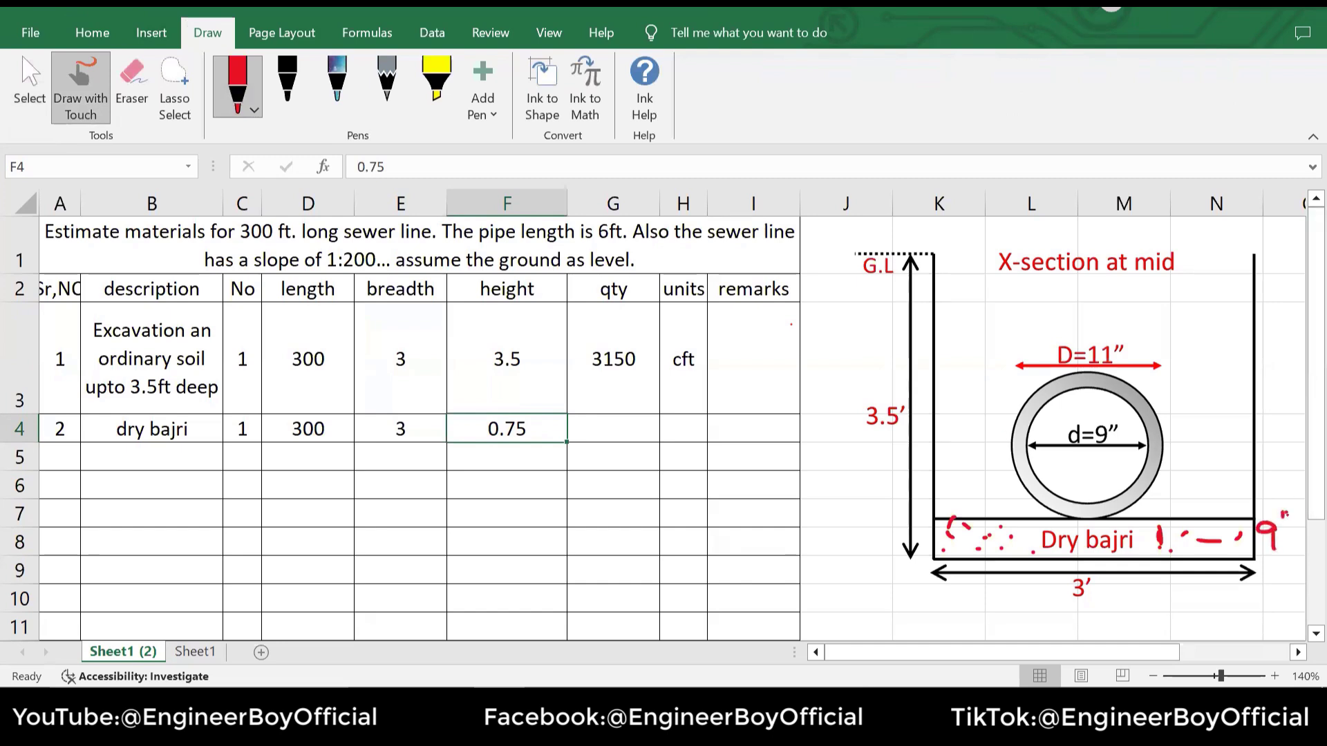
{"action": "key", "text": "Escape"}
Copy the quantity formula from the excavation row down into G4 for the dry bajri row
{"action": "left_click", "coordinate": [599, 433]}
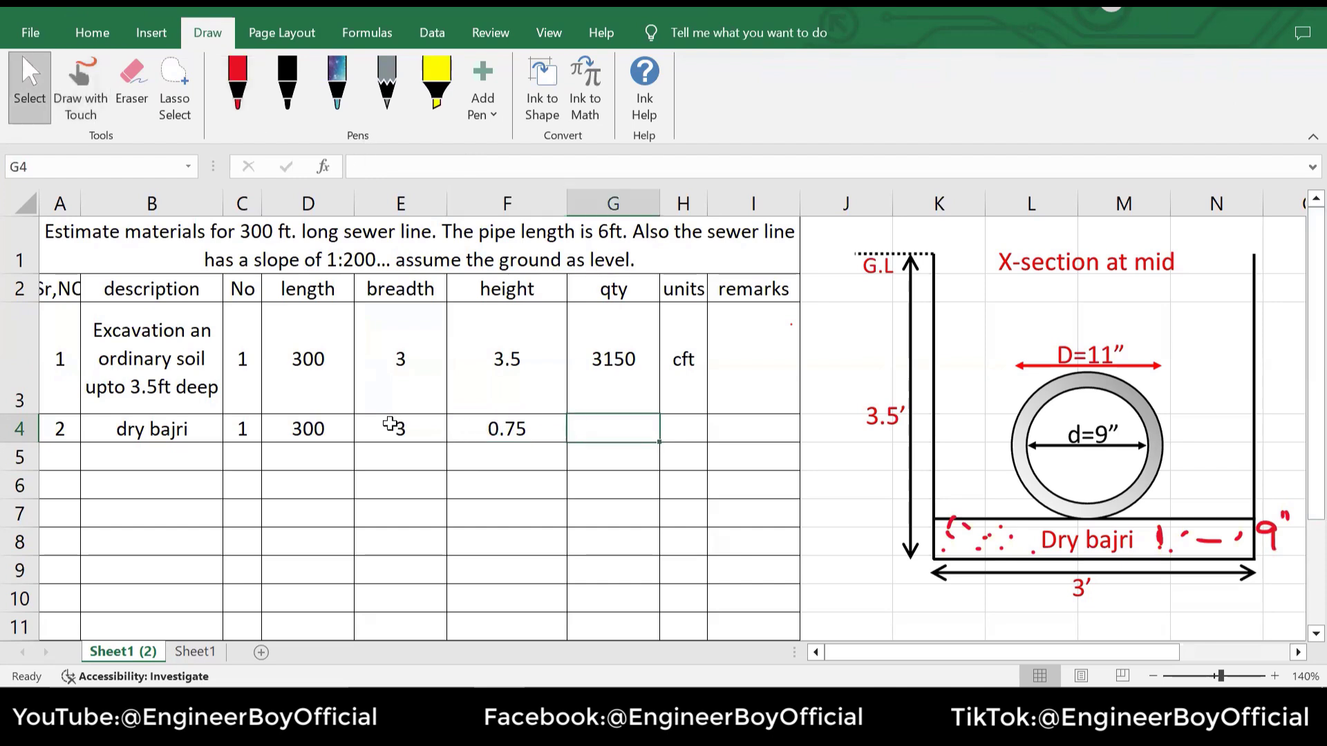
{"action": "left_click", "coordinate": [404, 425]}
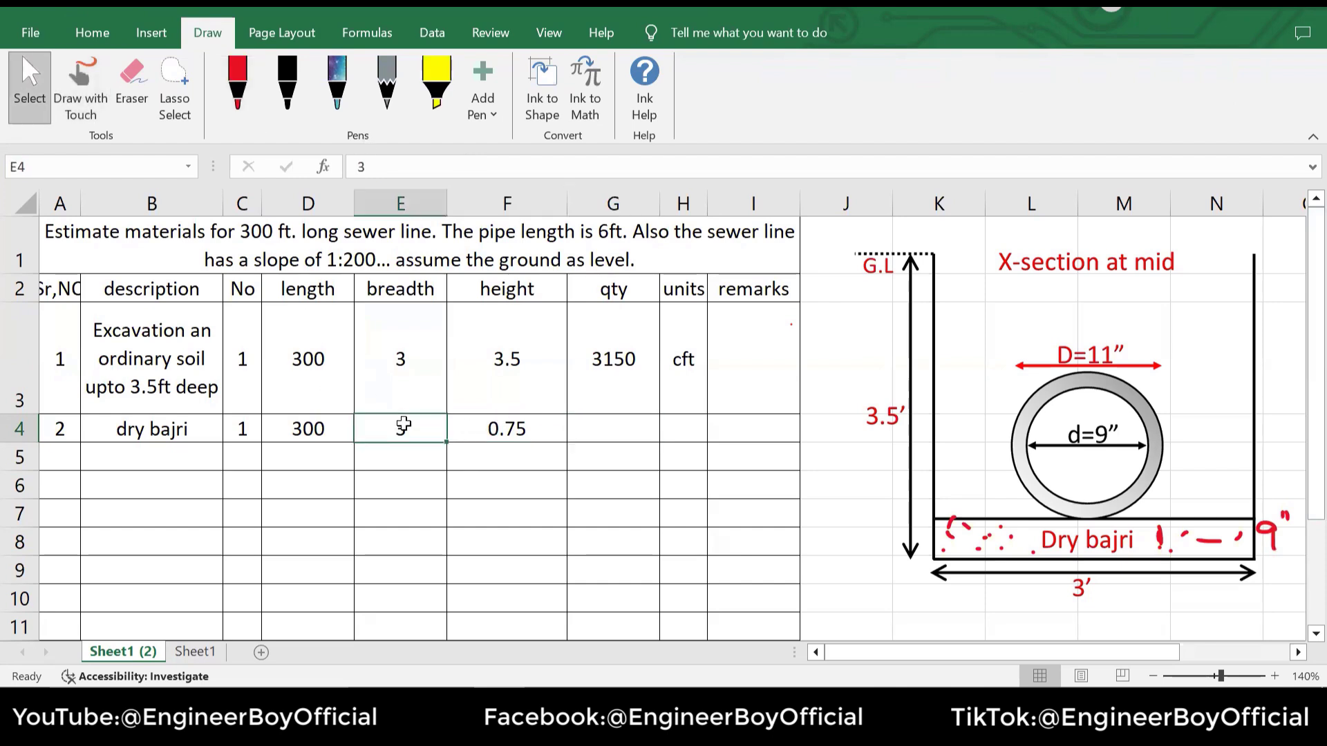
{"action": "left_click", "coordinate": [520, 429]}
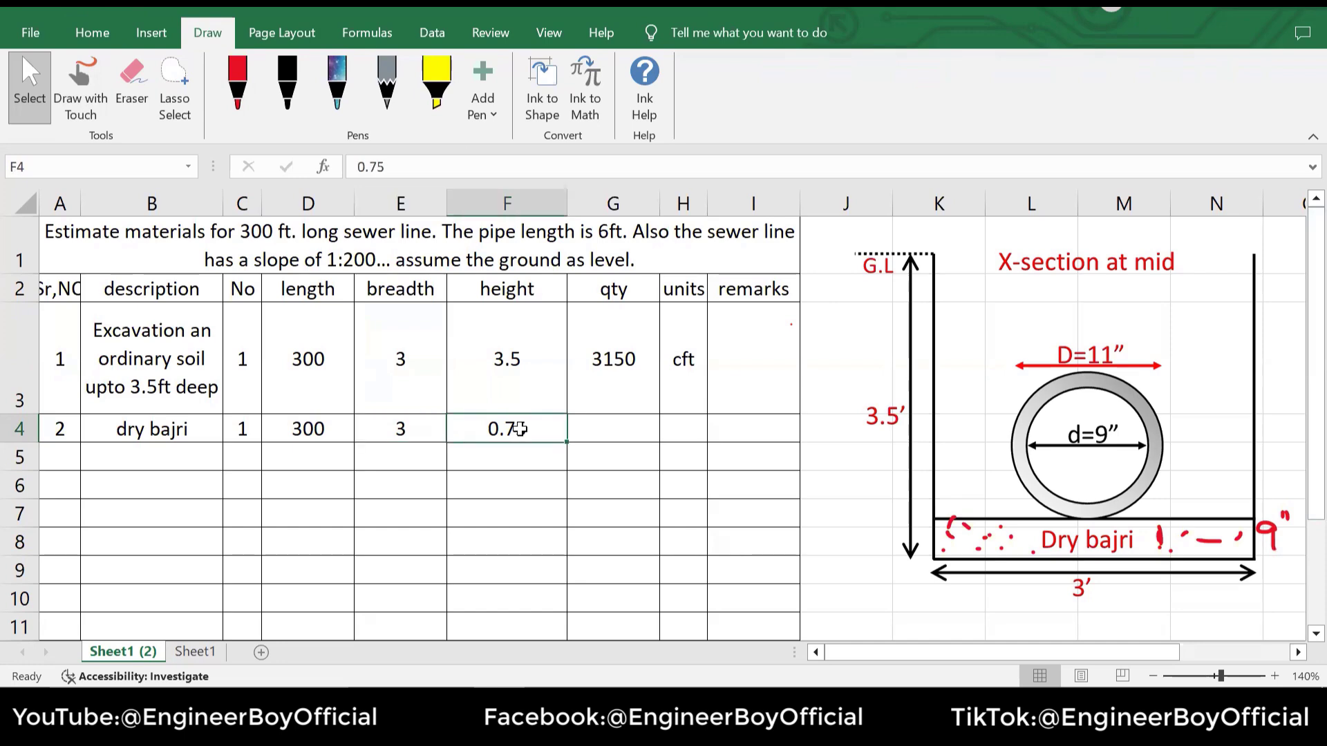
{"action": "left_click", "coordinate": [599, 431]}
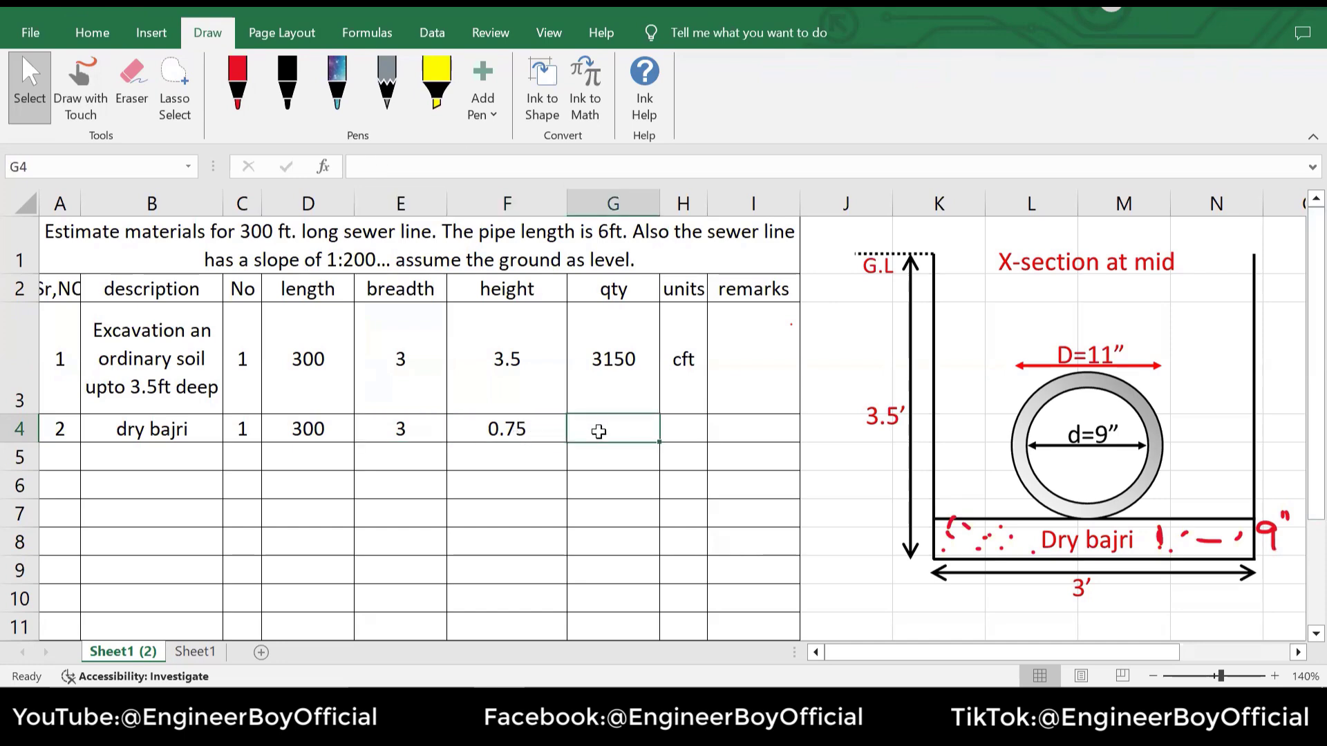
{"action": "left_click", "coordinate": [592, 367]}
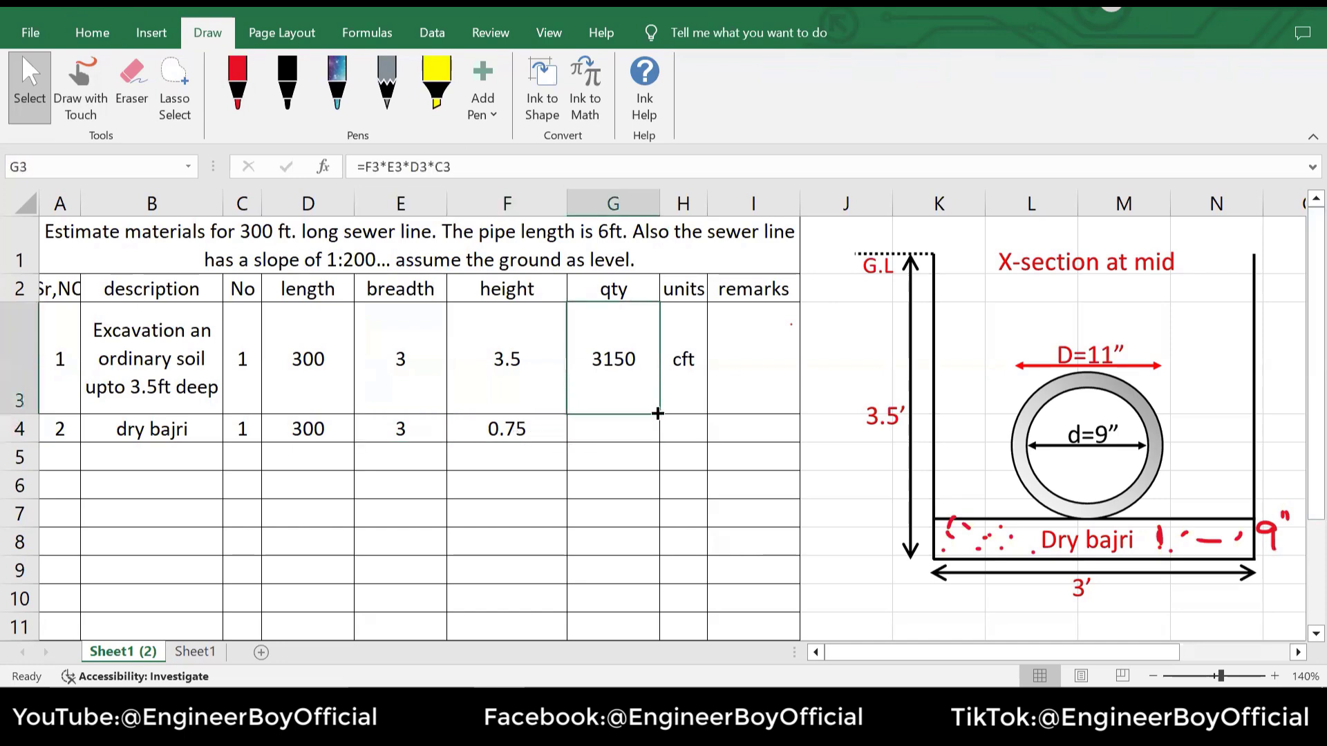
{"action": "left_click_drag", "start_coordinate": [657, 414], "coordinate": [656, 436]}
Enter cft as the unit of the dry bajri row in H4
{"action": "left_click", "coordinate": [677, 425]}
{"action": "type", "text": "c"}
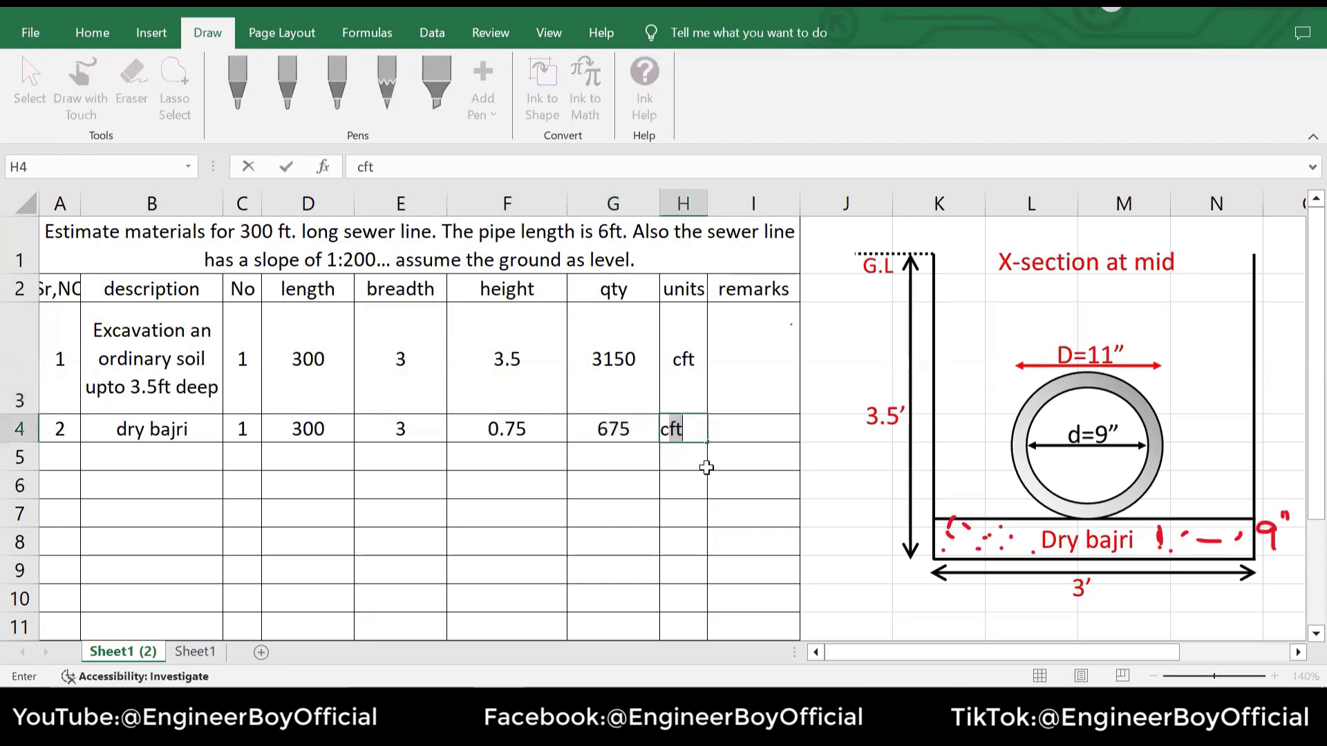
{"action": "type", "text": "fy"}
{"action": "key", "text": "BackSpace"}
{"action": "type", "text": "t"}
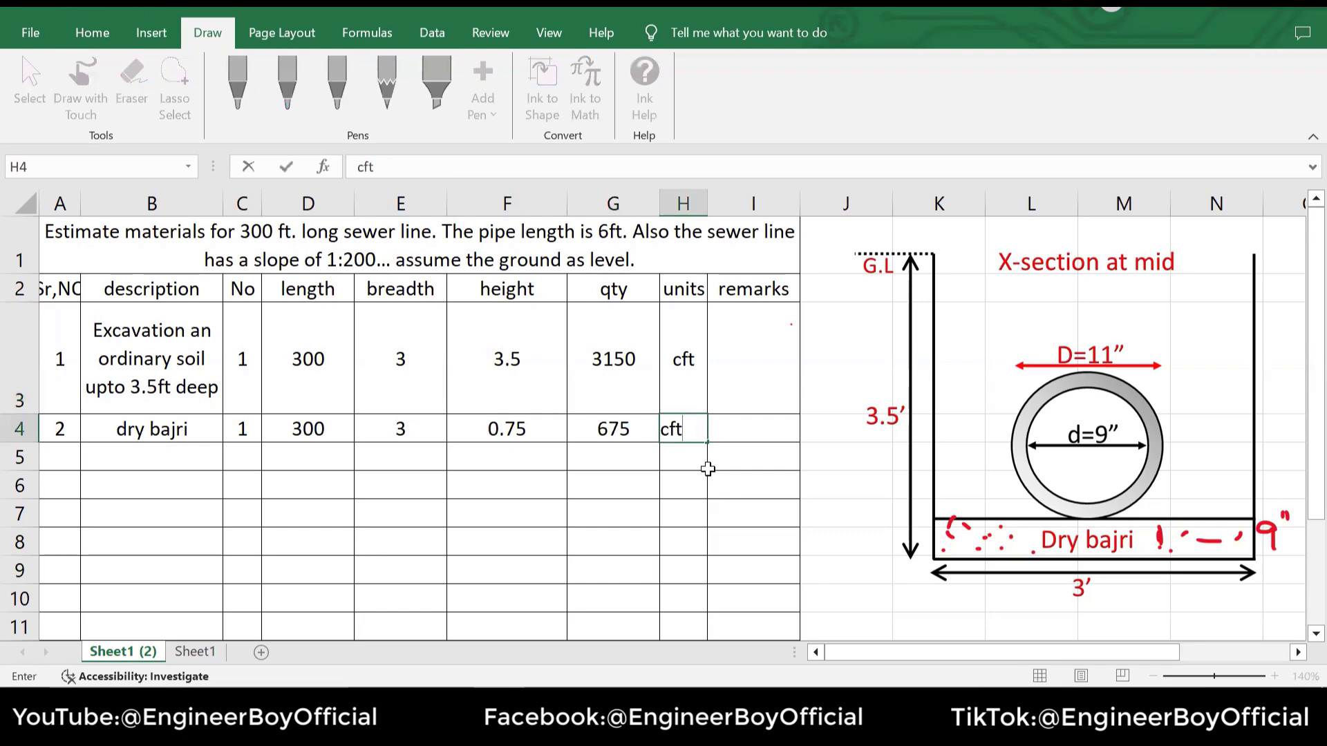
{"action": "key", "text": "Return"}
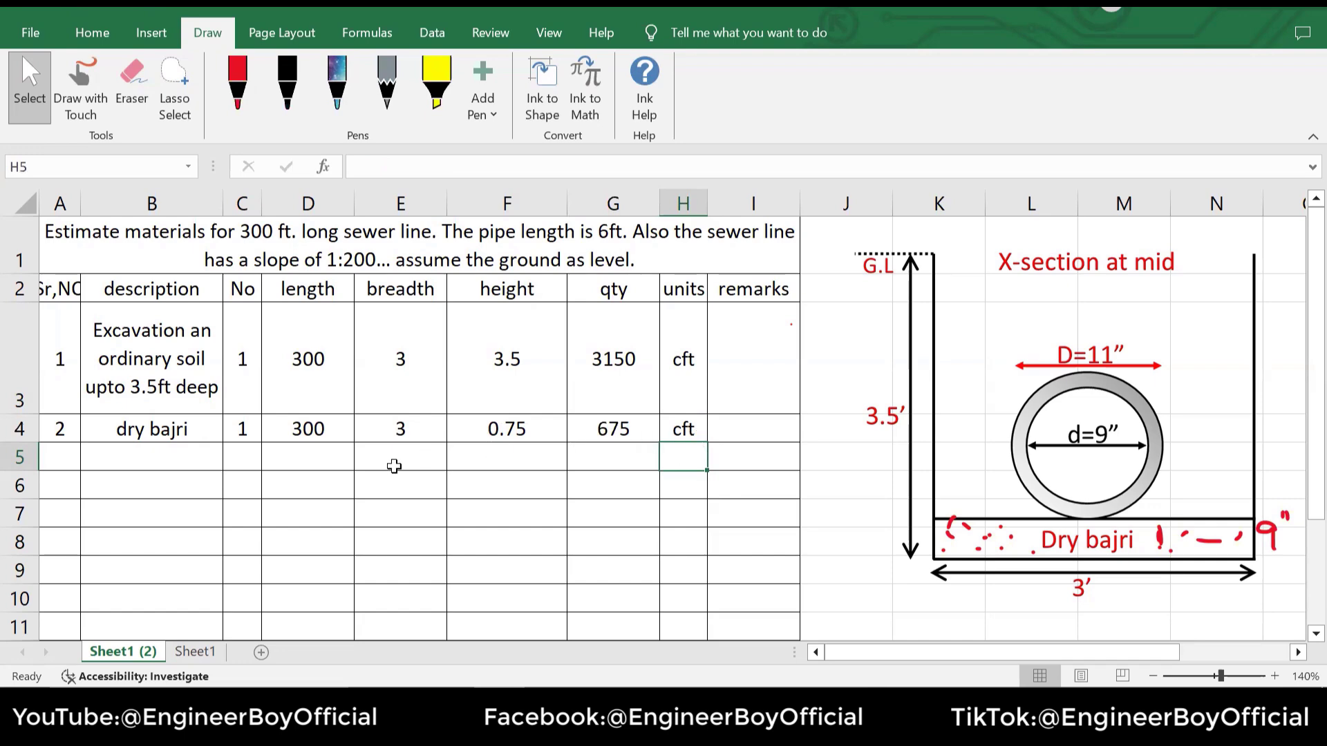
Start item 3 in row 5 with the description "number of pipes"
{"action": "left_click", "coordinate": [160, 454]}
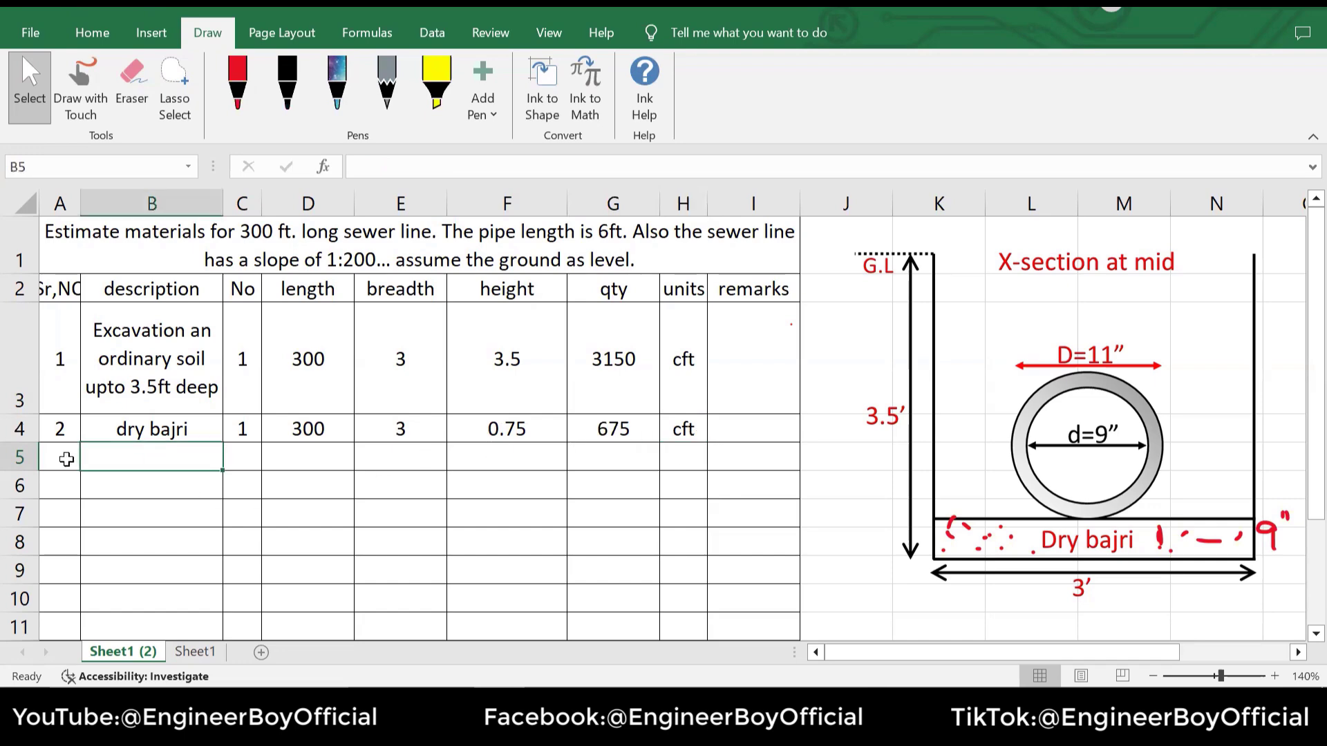
{"action": "left_click", "coordinate": [65, 458]}
{"action": "type", "text": "3"}
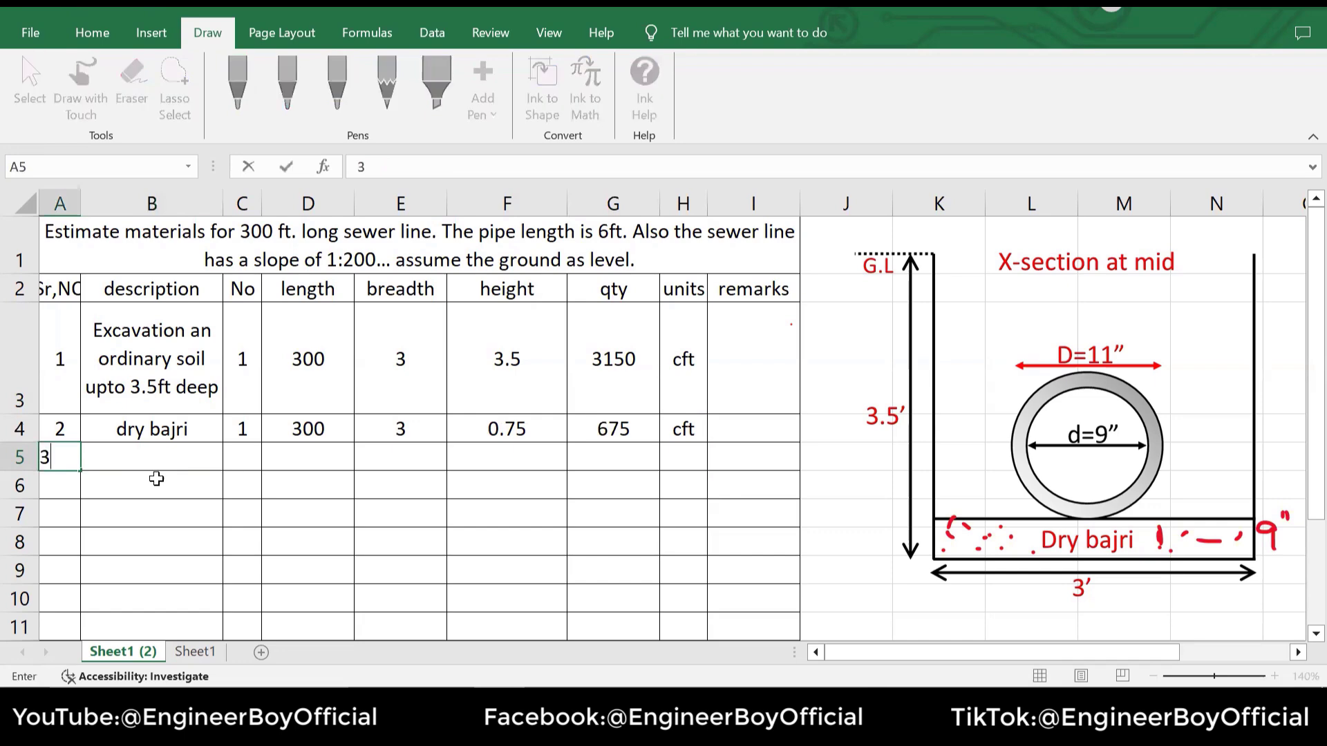
{"action": "key", "text": "Tab"}
{"action": "type", "text": "n"}
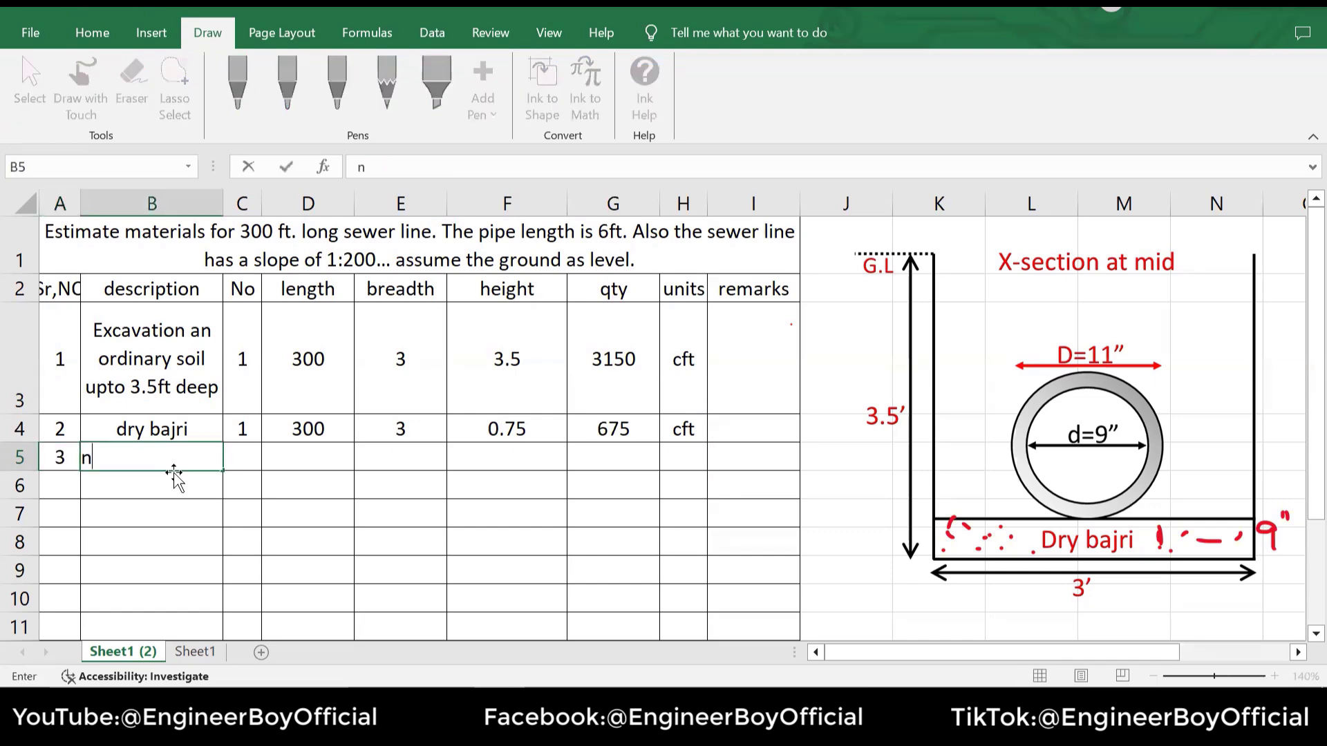
{"action": "type", "text": "umber of pipes"}
Delete the handwritten 9" label and the red ink strokes below the dry bajri layer, near the 3' dimension arrow
{"action": "left_click", "coordinate": [995, 567]}
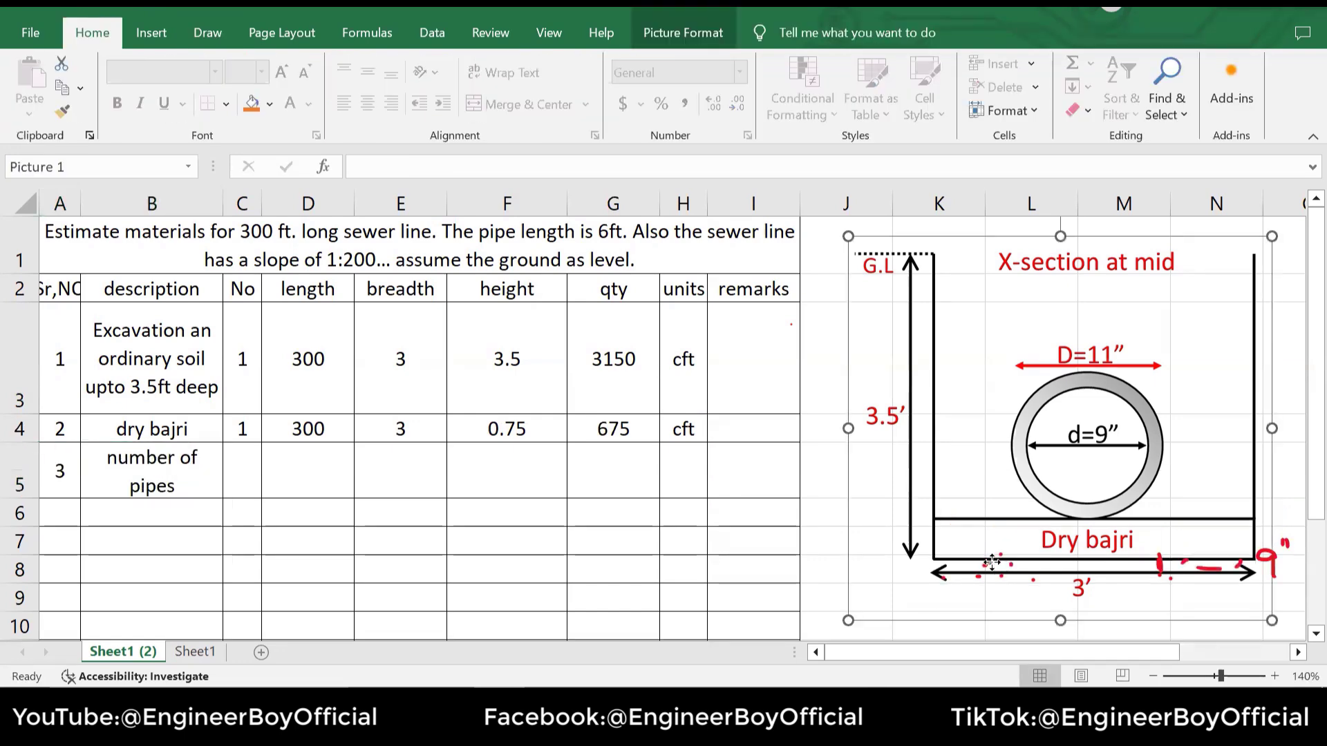
{"action": "left_click", "coordinate": [1274, 560]}
{"action": "key", "text": "Delete"}
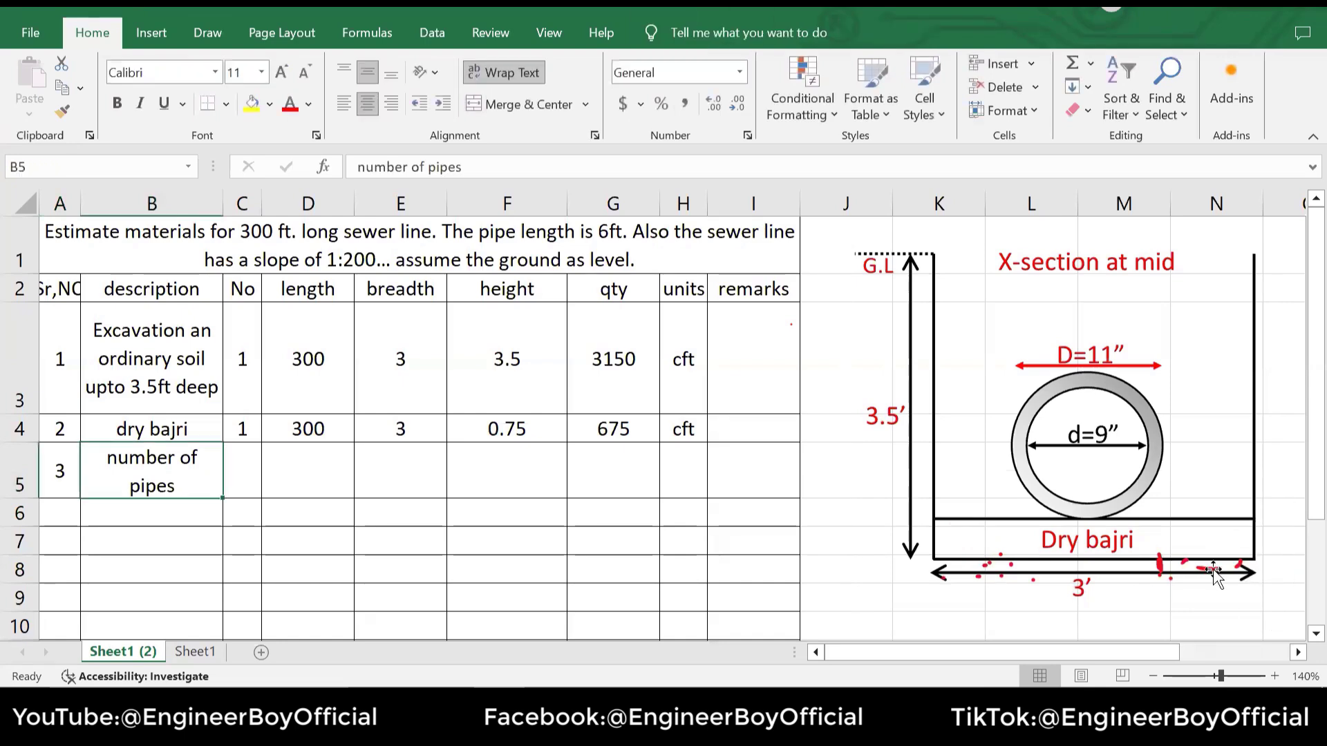
{"action": "left_click", "coordinate": [1206, 567]}
{"action": "key", "text": "Delete"}
{"action": "left_click", "coordinate": [1175, 565]}
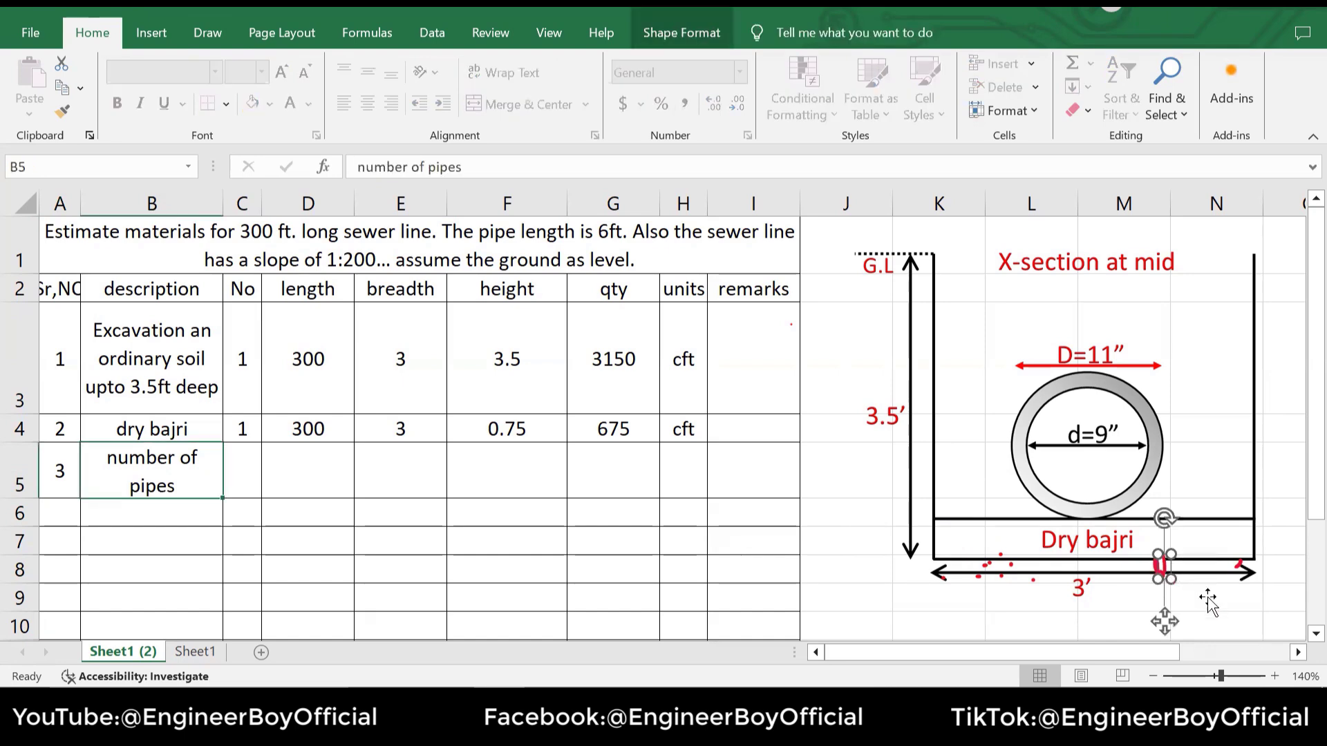
{"action": "key", "text": "Delete"}
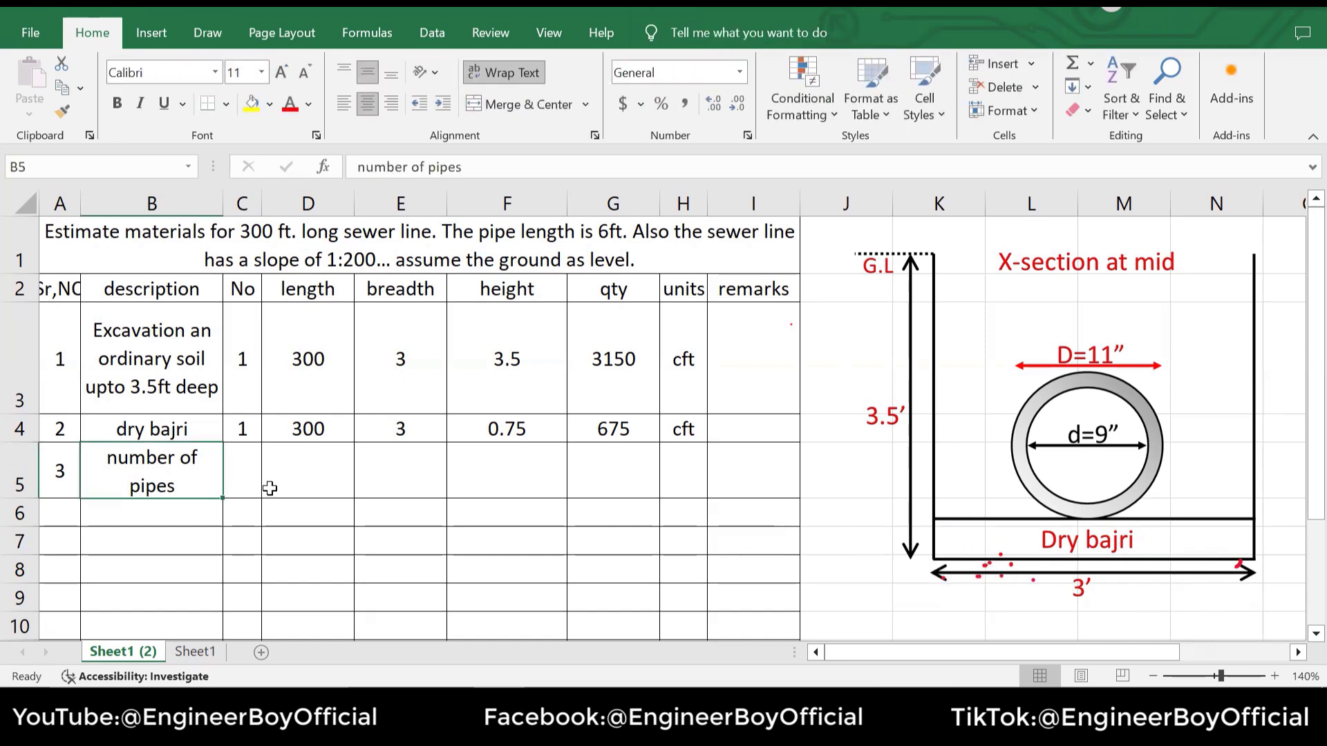
Calculate the number of pipes in C5 with the formula =D4/6, dividing the line length by the pipe length
{"action": "left_click", "coordinate": [247, 461]}
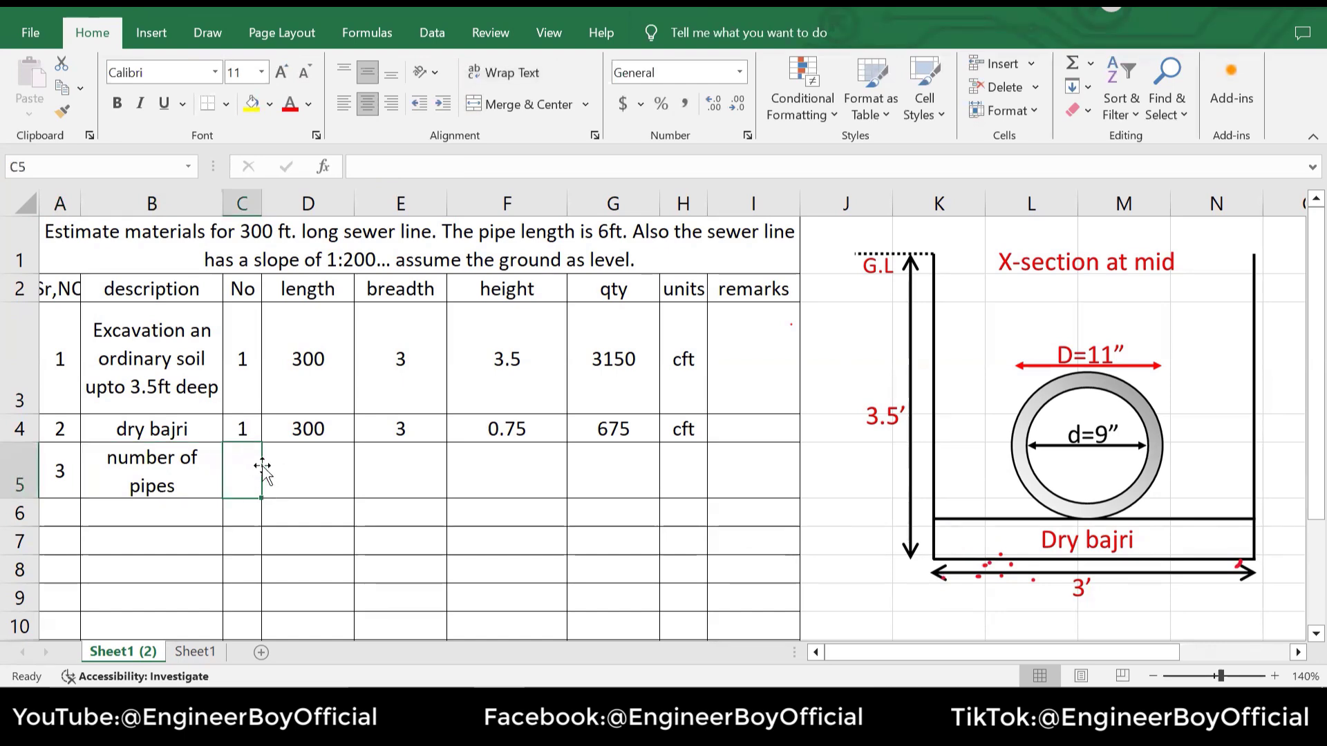
{"action": "type", "text": "="}
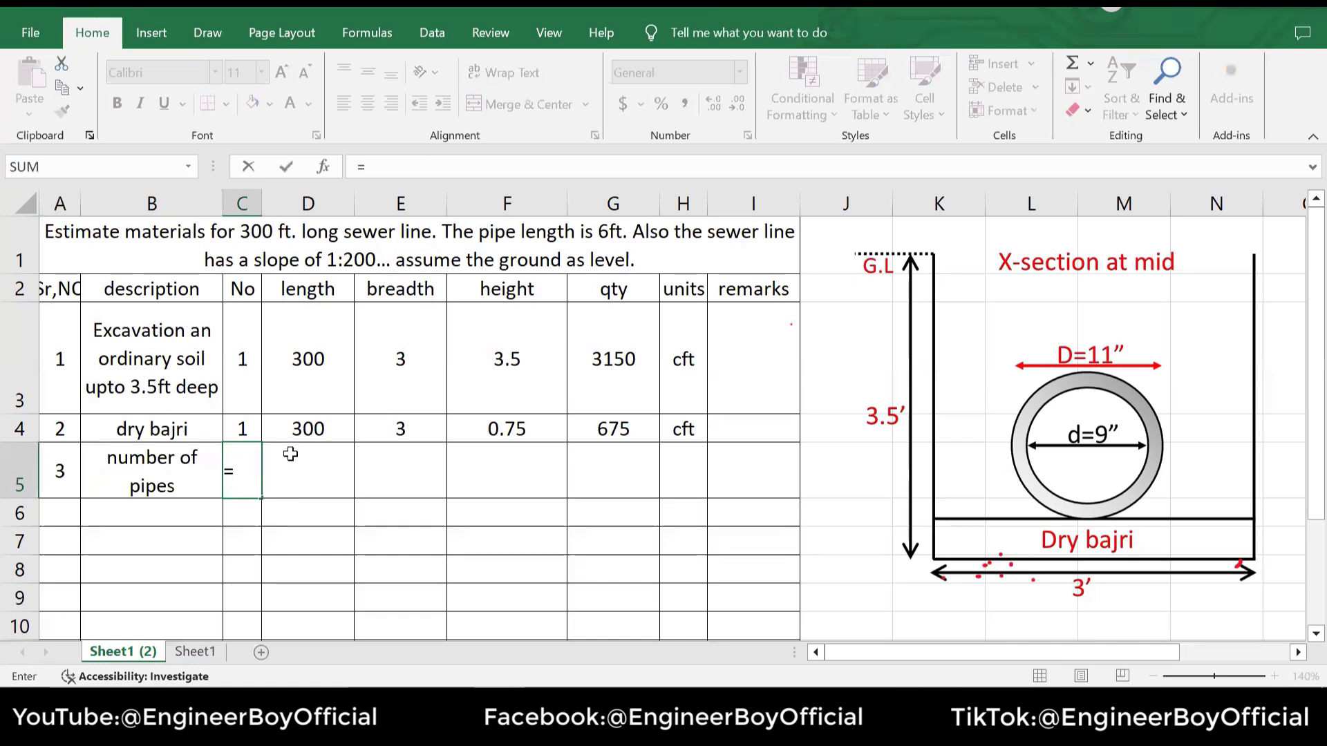
{"action": "left_click", "coordinate": [303, 432]}
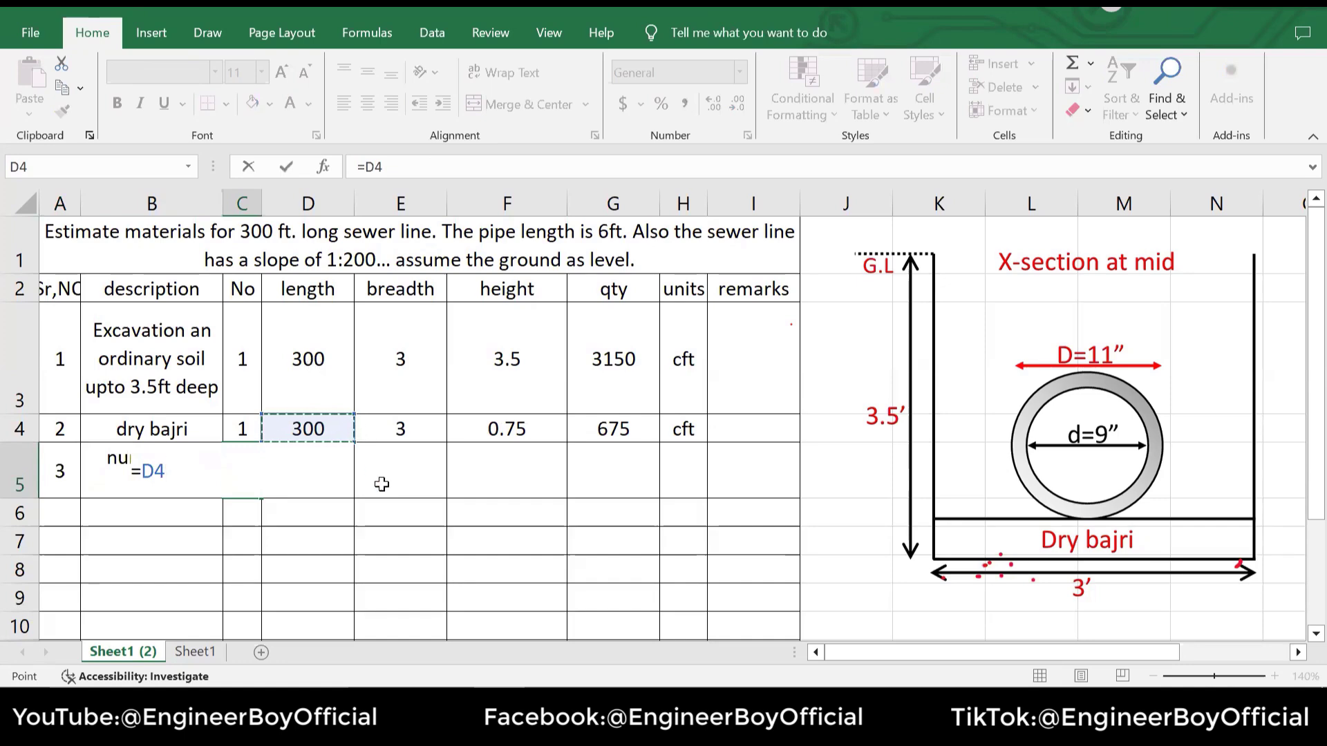
{"action": "type", "text": "/"}
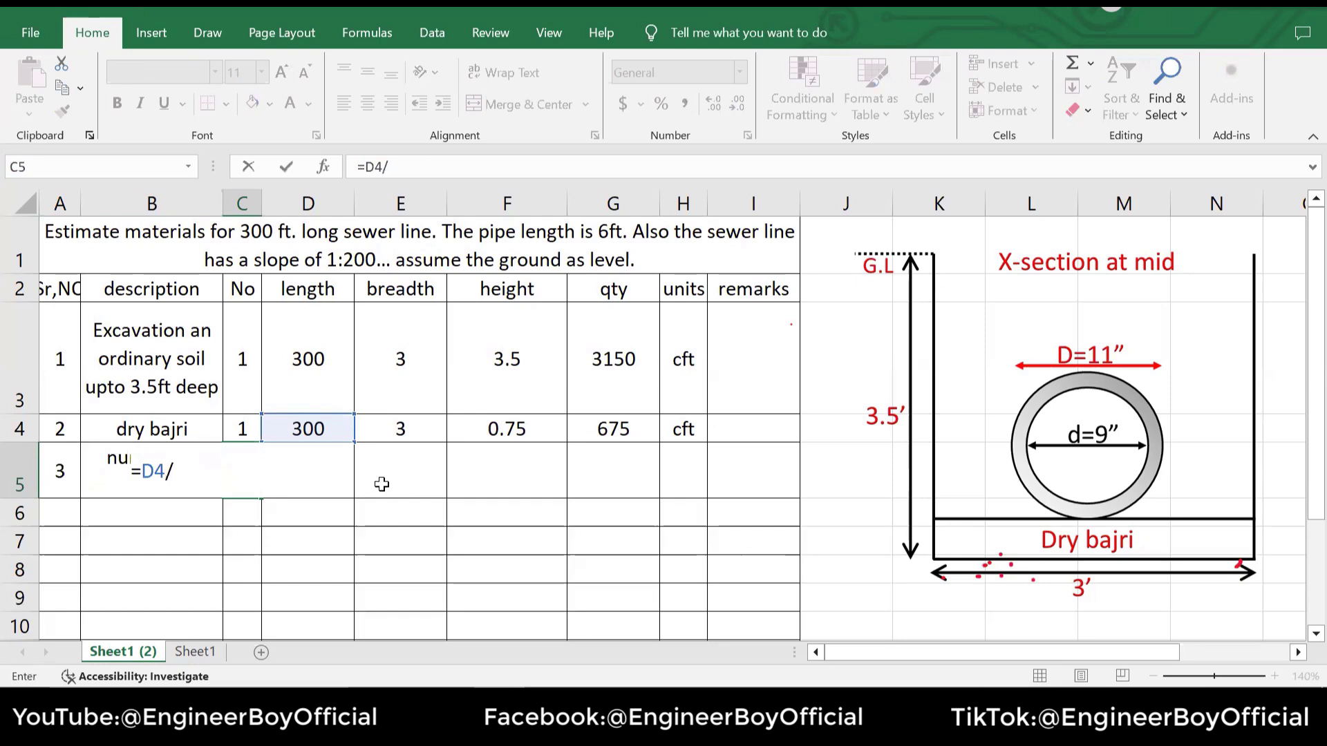
{"action": "type", "text": "6"}
{"action": "key", "text": "Return"}
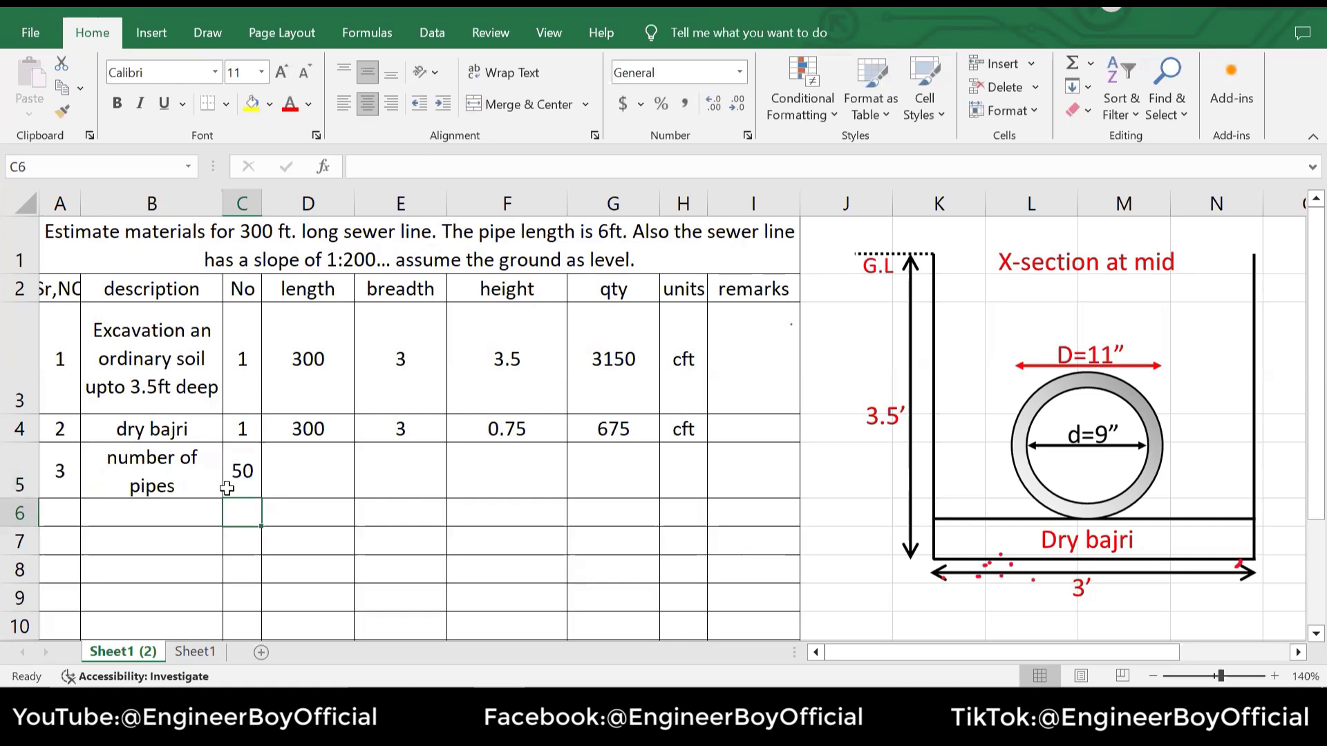
Enter the quantity 50 in G5 and the unit no's in H5 for the number of pipes row
{"action": "left_click", "coordinate": [636, 467]}
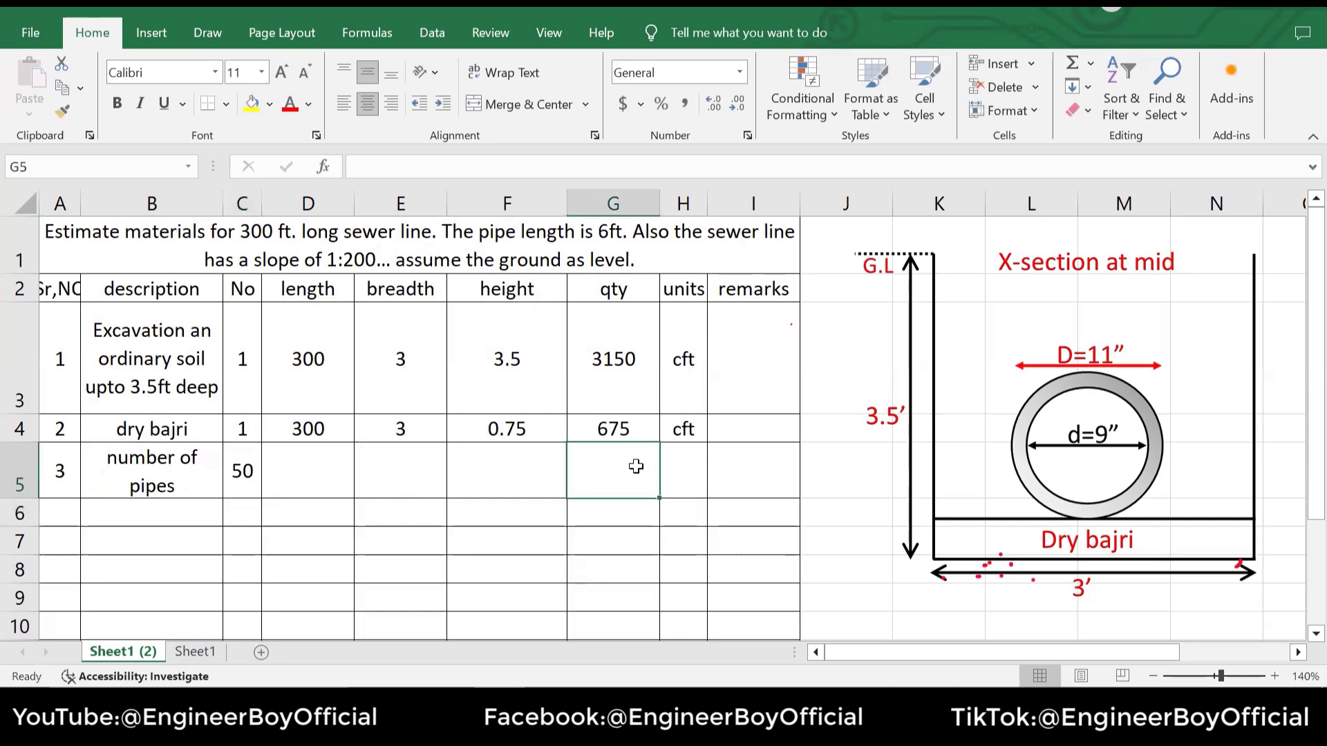
{"action": "type", "text": "50"}
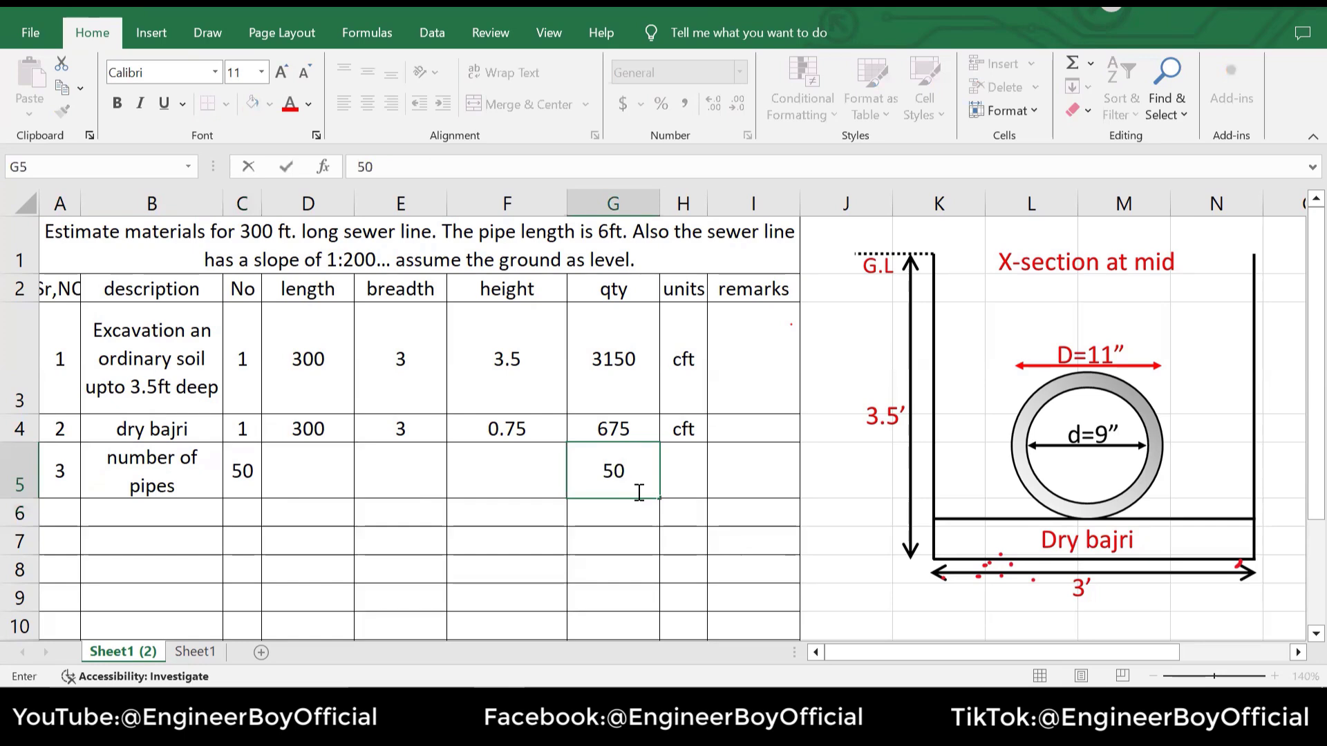
{"action": "left_click", "coordinate": [676, 468]}
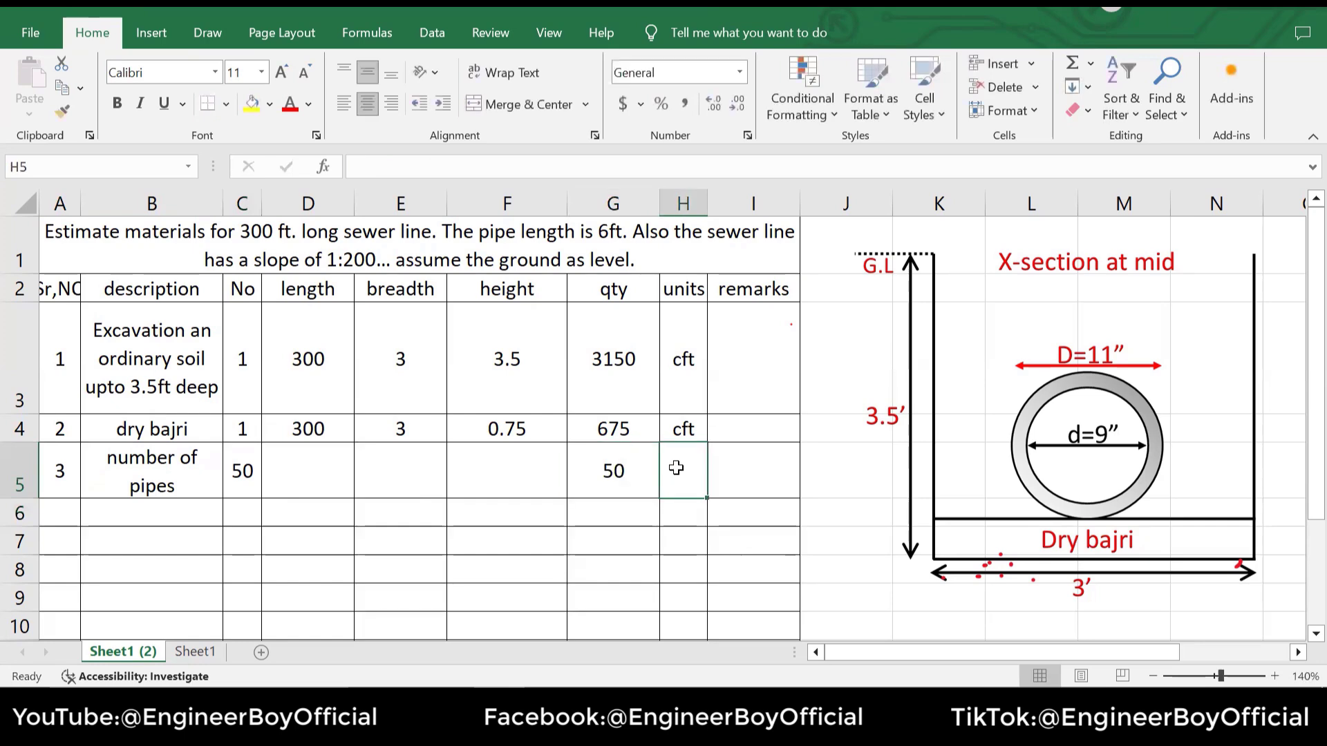
{"action": "type", "text": "no's"}
{"action": "left_click", "coordinate": [655, 537]}
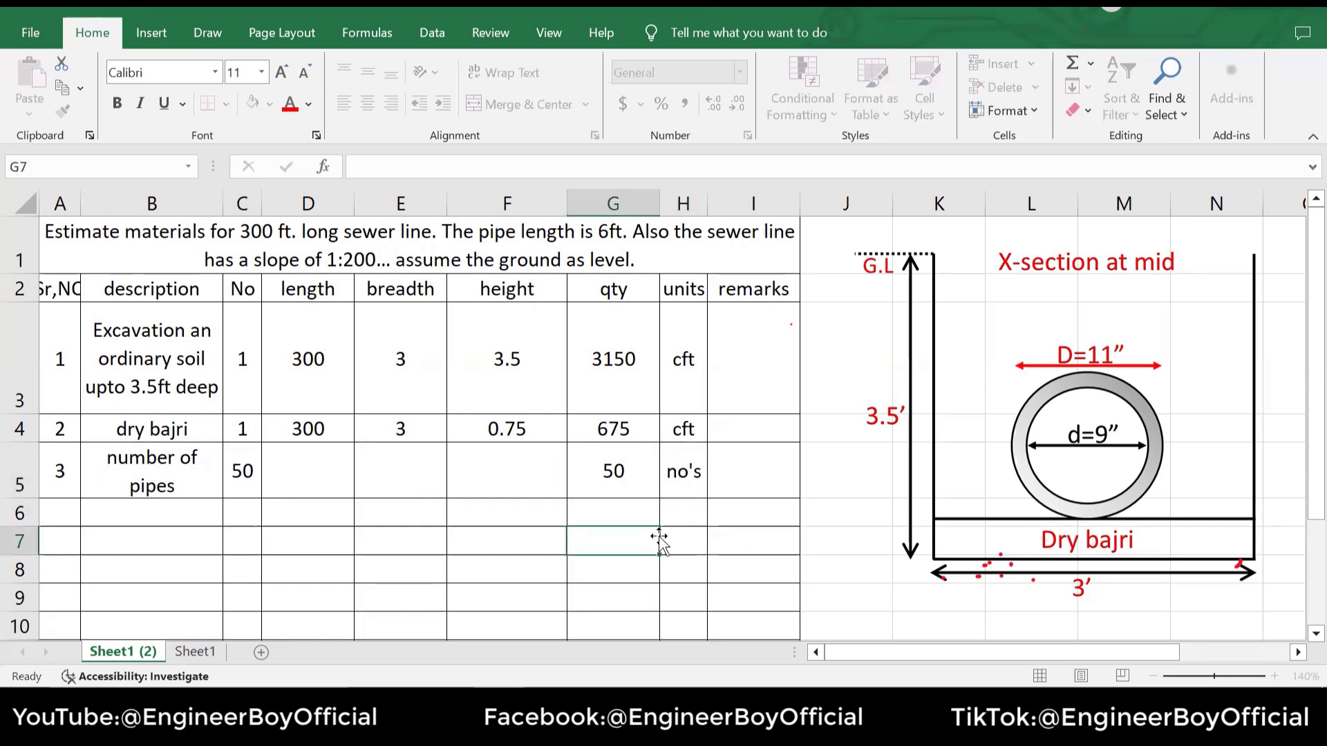
Capitalize the unit in H5 so that it reads No's
{"action": "left_click", "coordinate": [682, 468]}
{"action": "double_click", "coordinate": [683, 470]}
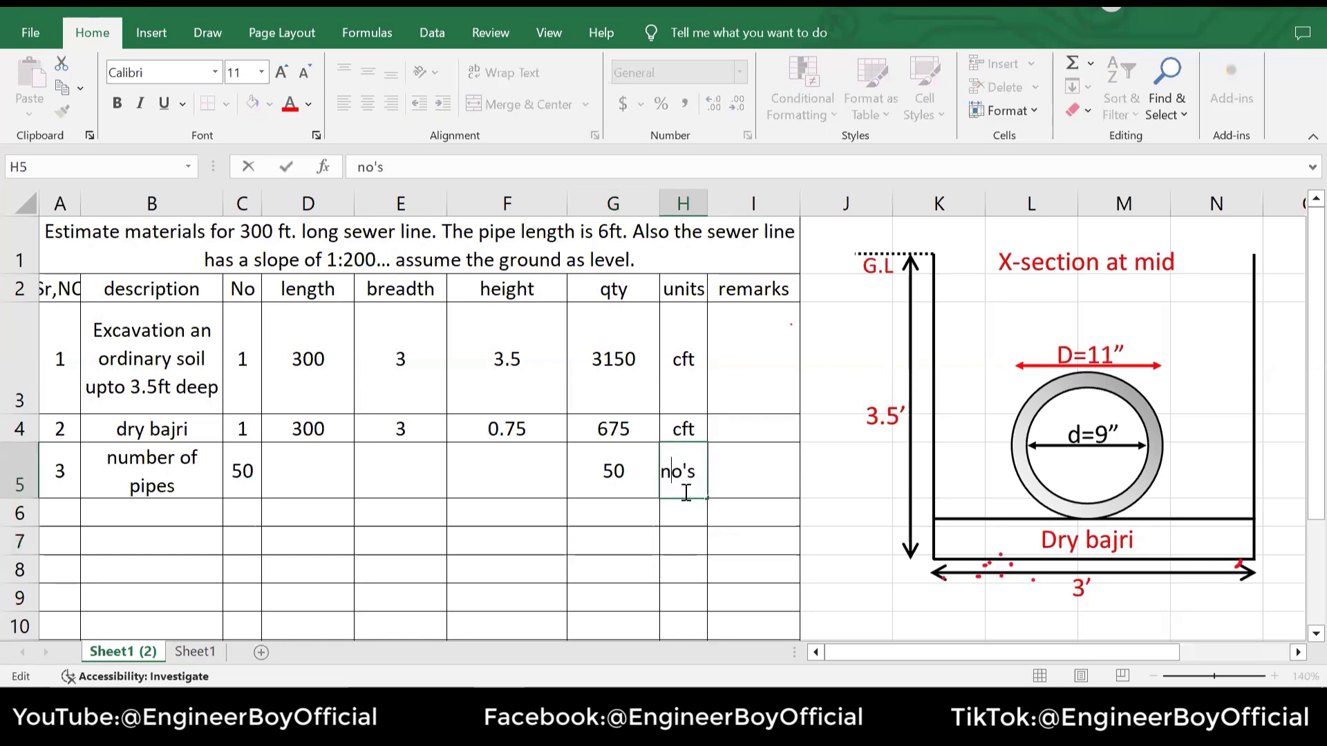
{"action": "key", "text": "BackSpace"}
{"action": "type", "text": "N"}
{"action": "left_click", "coordinate": [526, 547]}
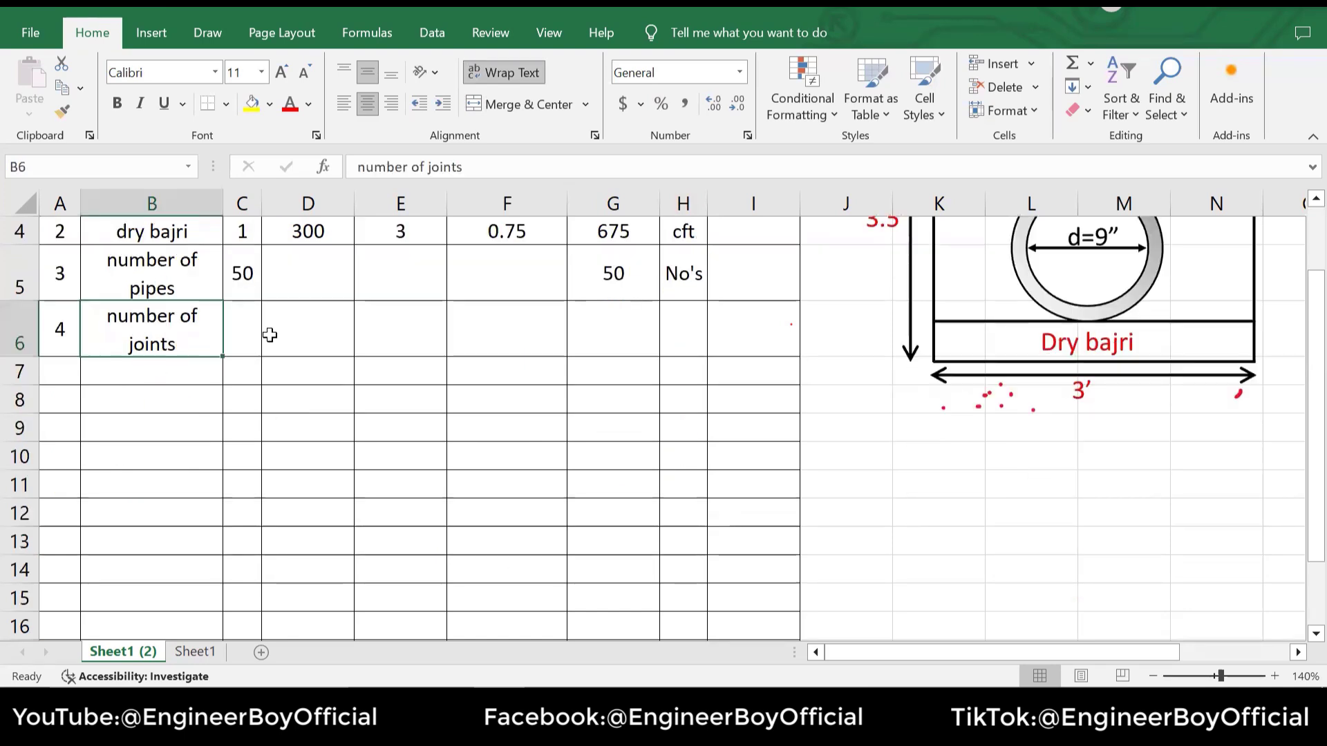
Calculate the number of joints in C6 with the formula =(C5-1), one less than the number of pipes
{"action": "left_click", "coordinate": [239, 323]}
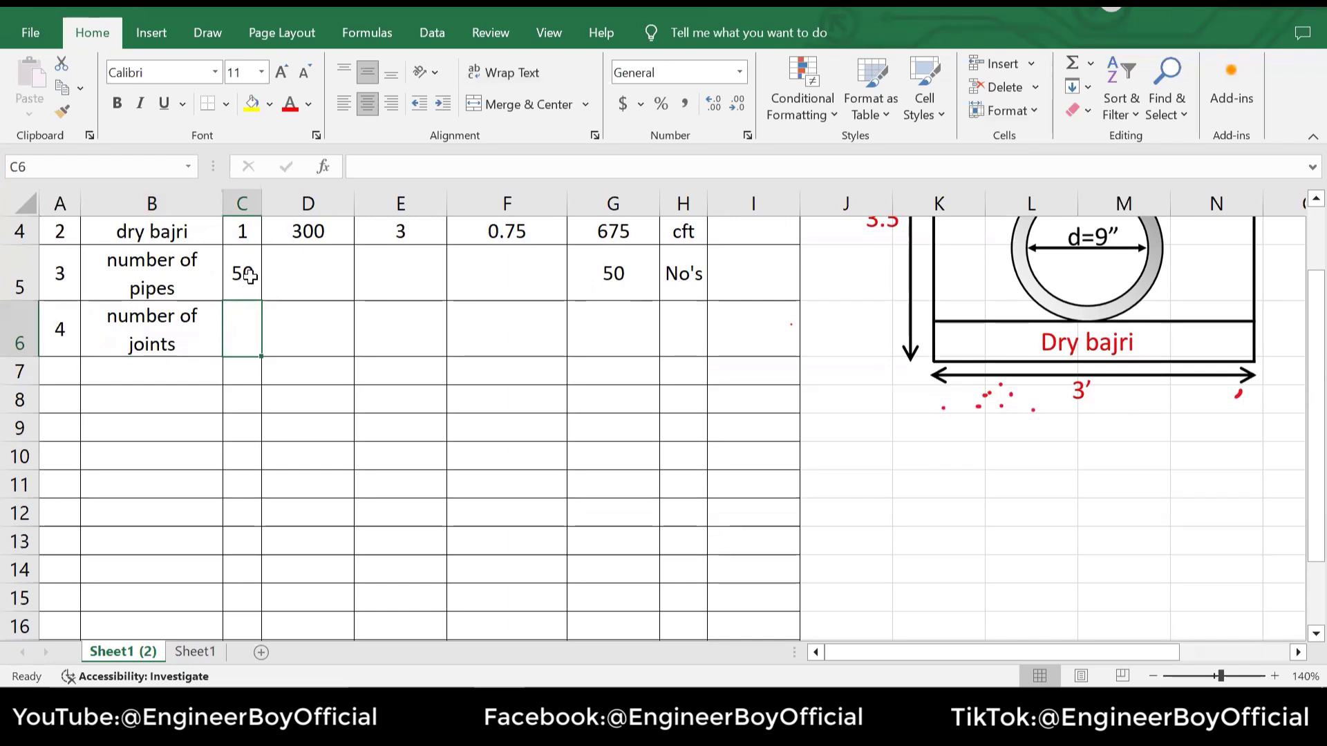
{"action": "type", "text": "=("}
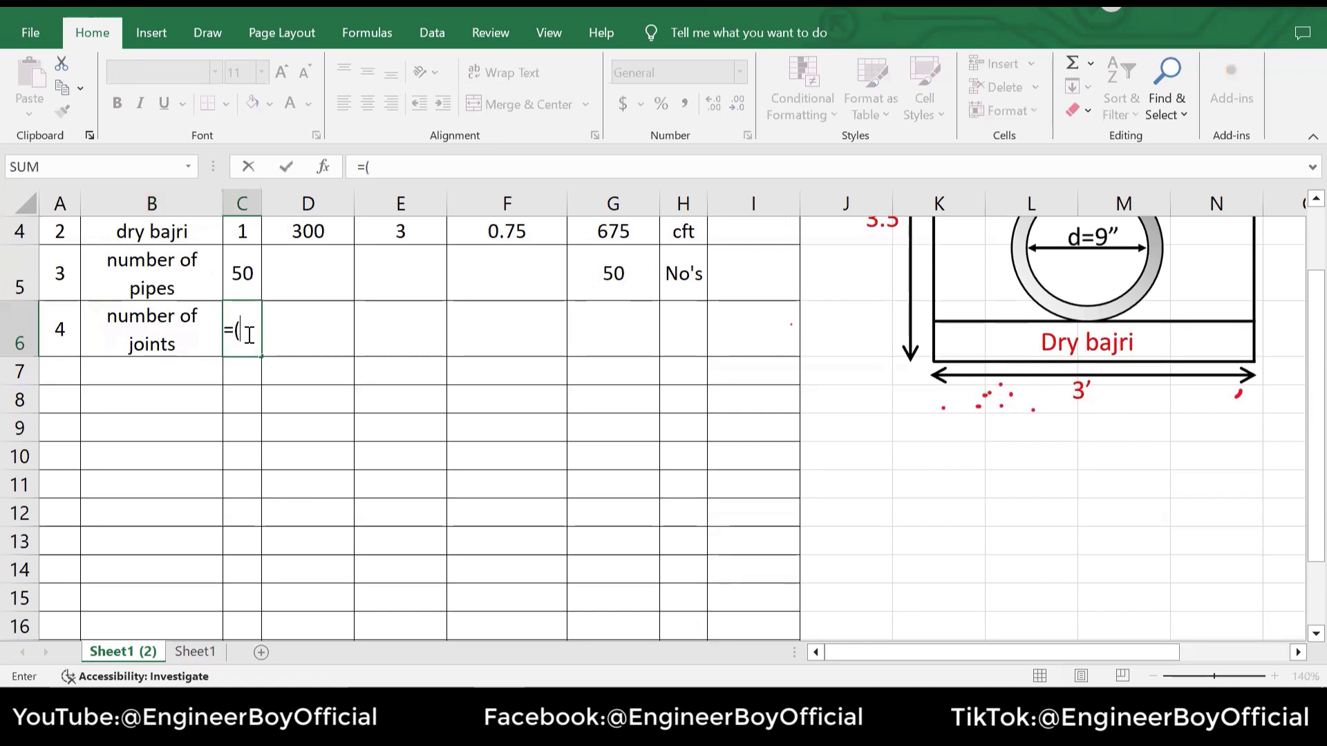
{"action": "left_click", "coordinate": [246, 276]}
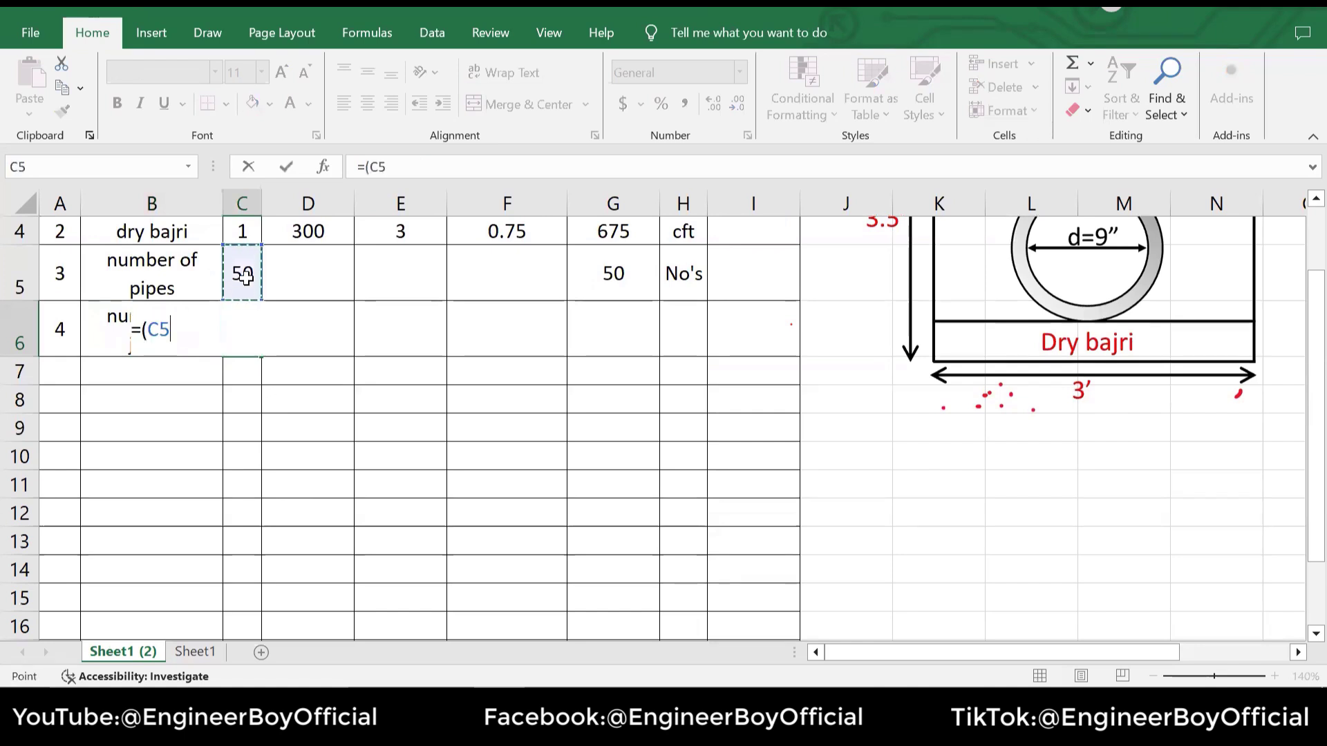
{"action": "type", "text": "_"}
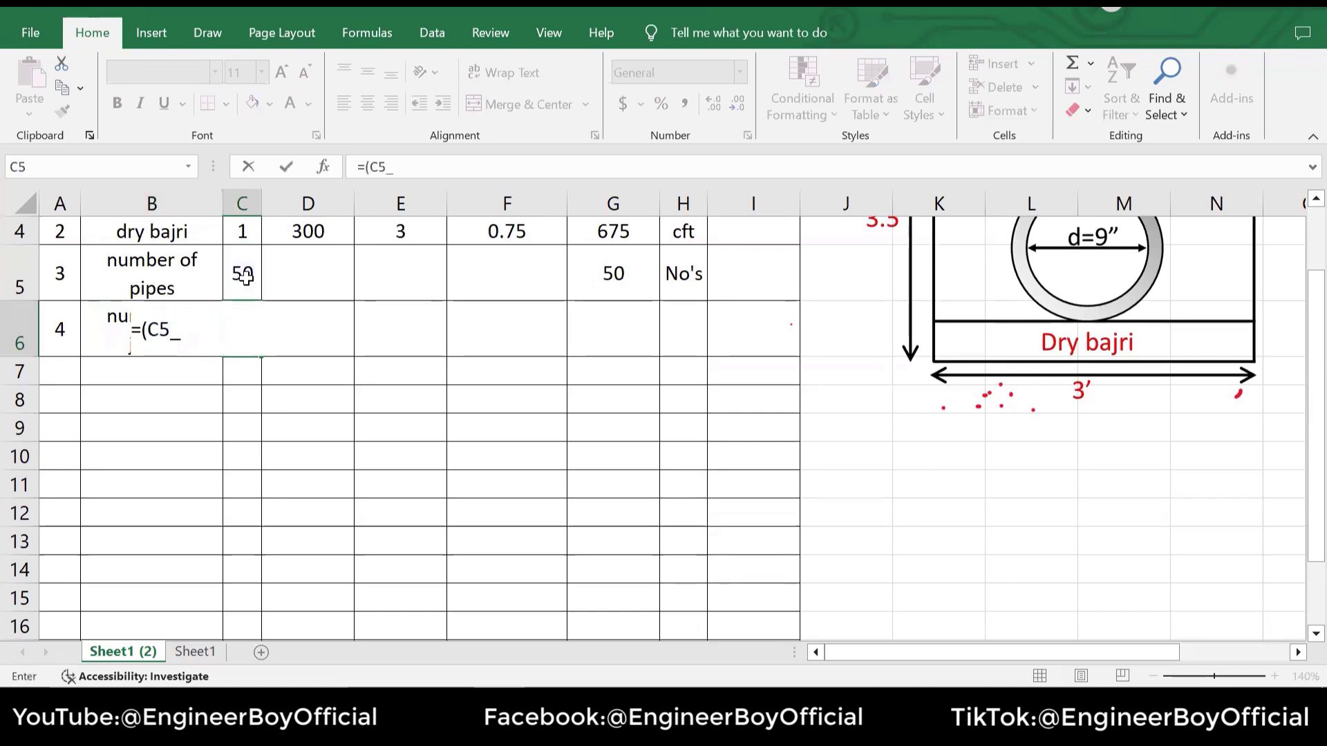
{"action": "key", "text": "BackSpace"}
{"action": "type", "text": "-1"}
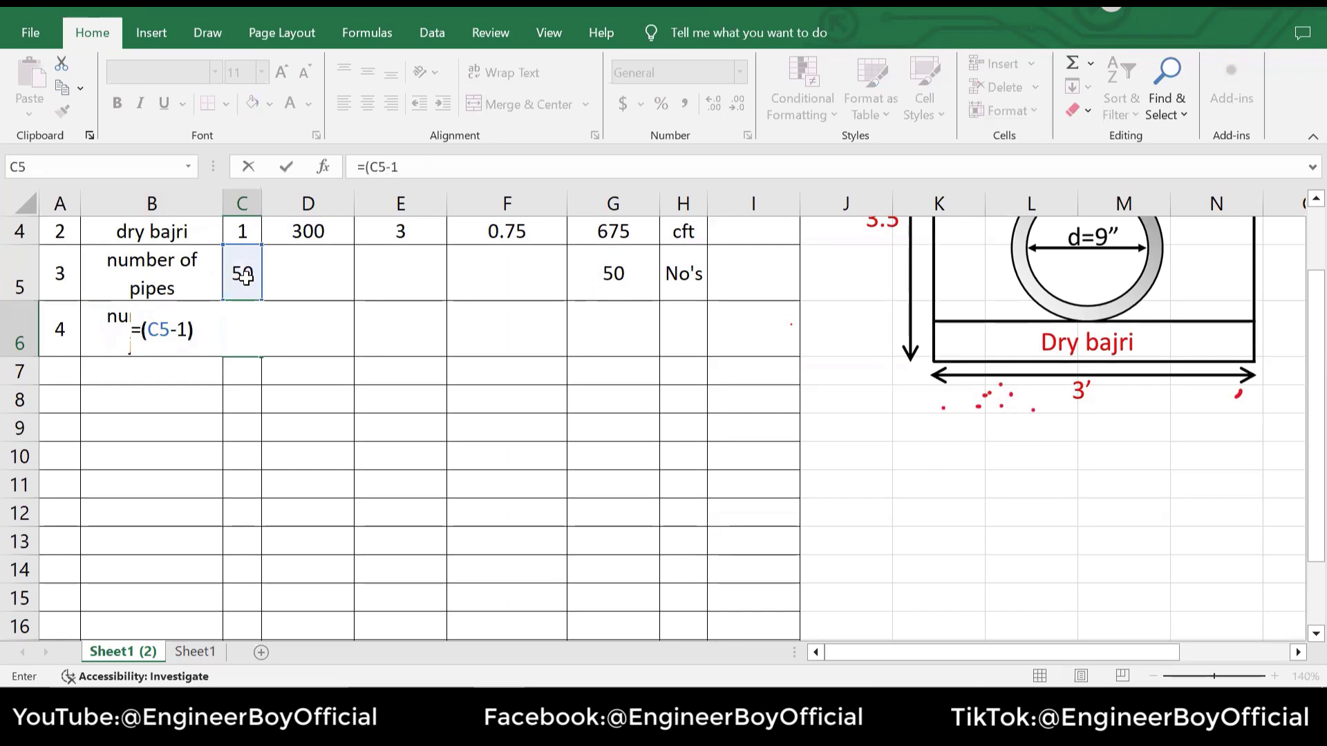
{"action": "key", "text": "Return"}
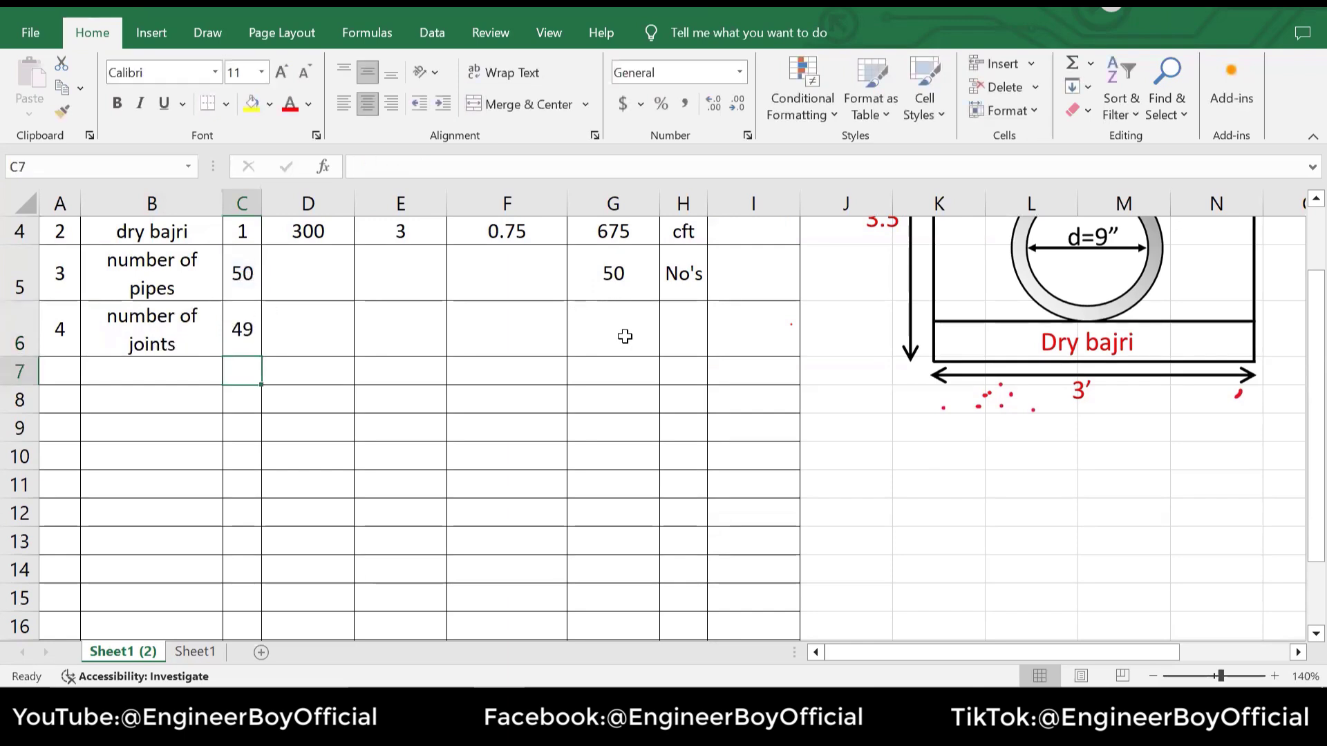
Enter the quantity 49 in G6 and copy the unit No's from the pipes row down to the joints row
{"action": "left_click", "coordinate": [624, 337]}
{"action": "type", "text": "49"}
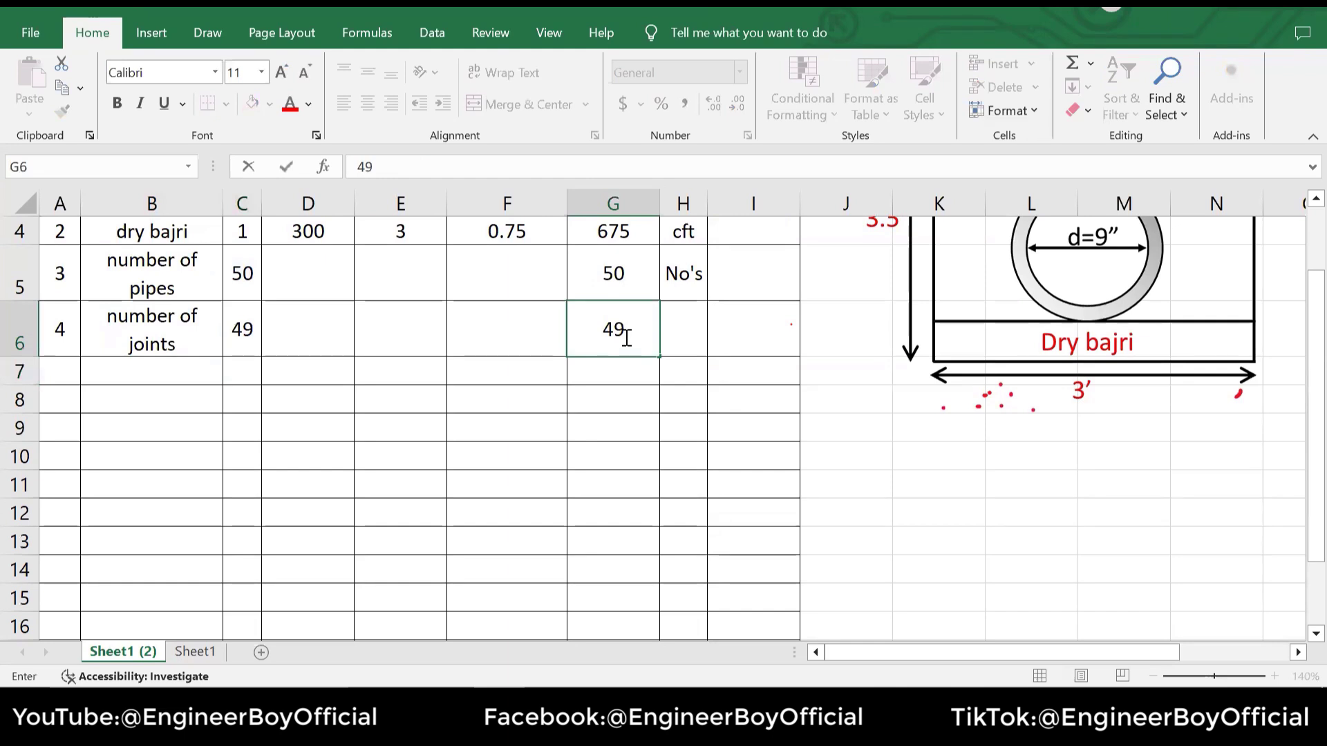
{"action": "left_click", "coordinate": [691, 282]}
{"action": "left_click_drag", "start_coordinate": [707, 300], "coordinate": [705, 344]}
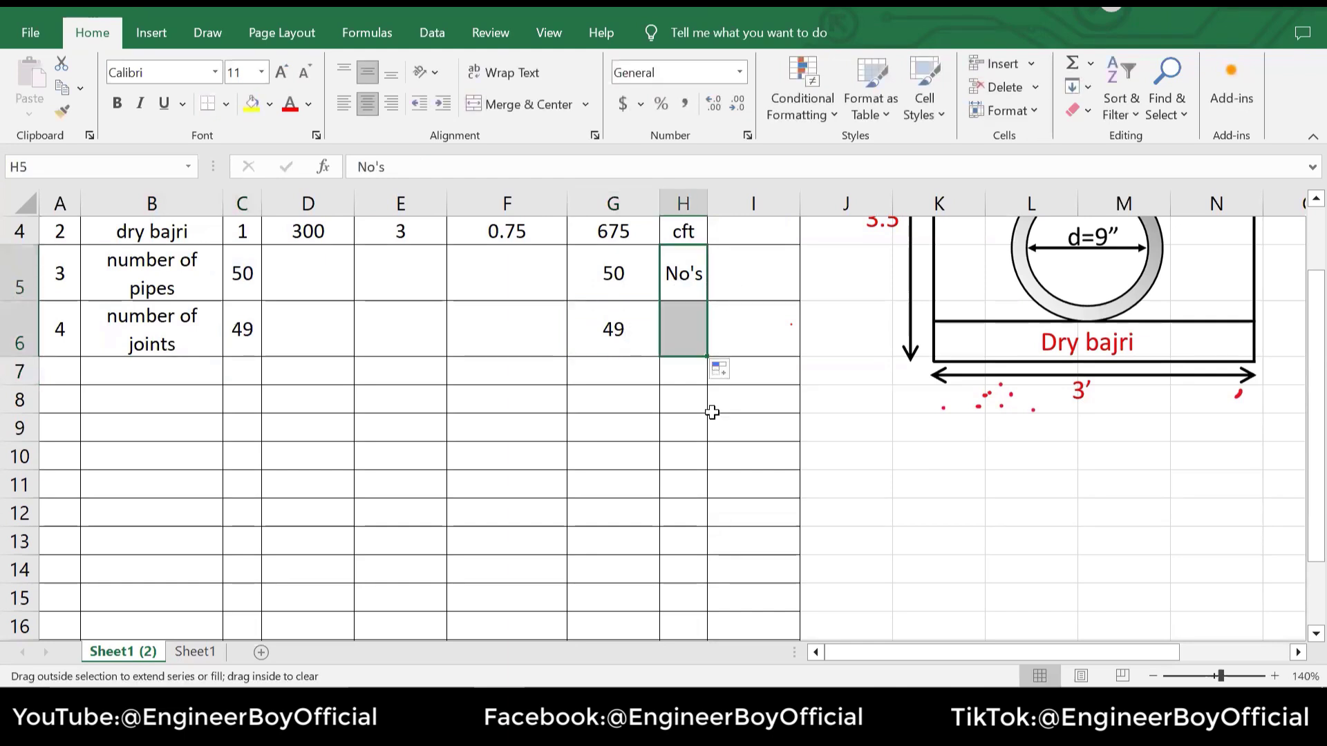
{"action": "left_click", "coordinate": [696, 425]}
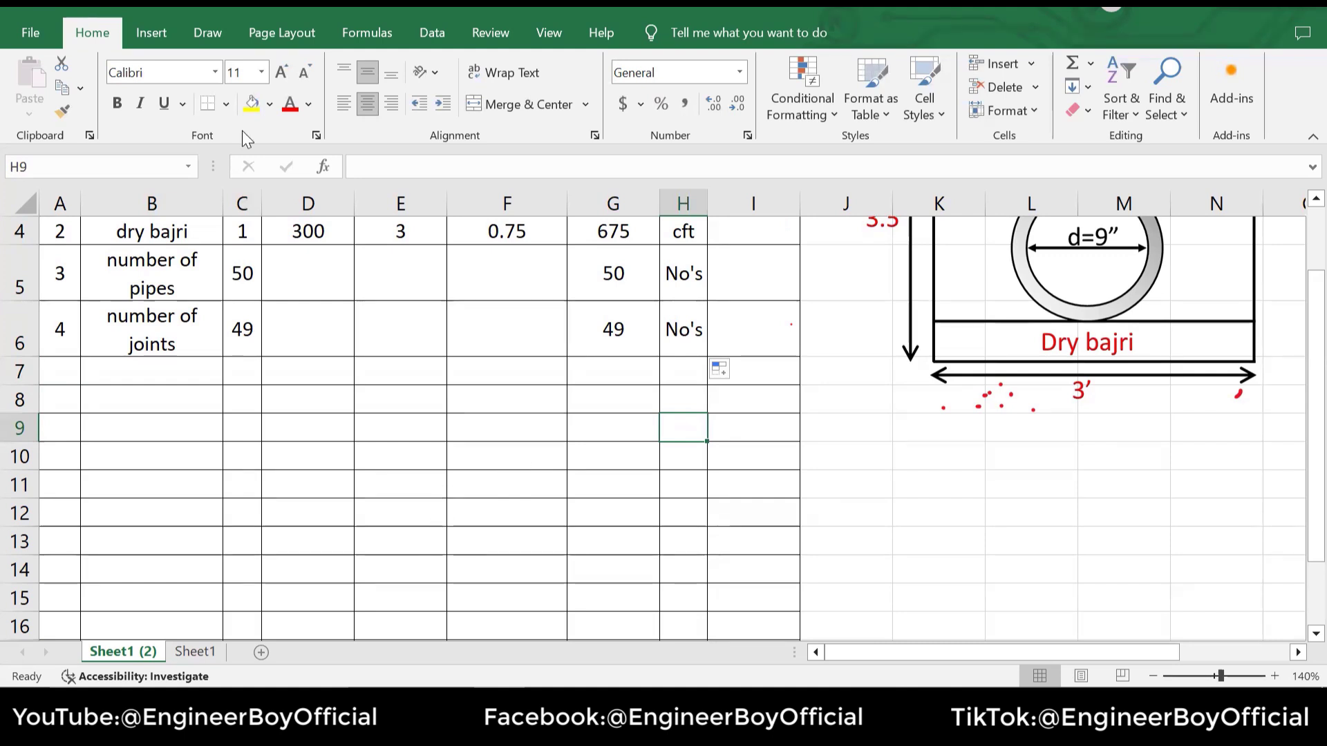
Insert a cylinder shape over the empty rows below the table, turn it nearly horizontal and size it to about 1.23" by 0.58"
{"action": "left_click", "coordinate": [145, 32]}
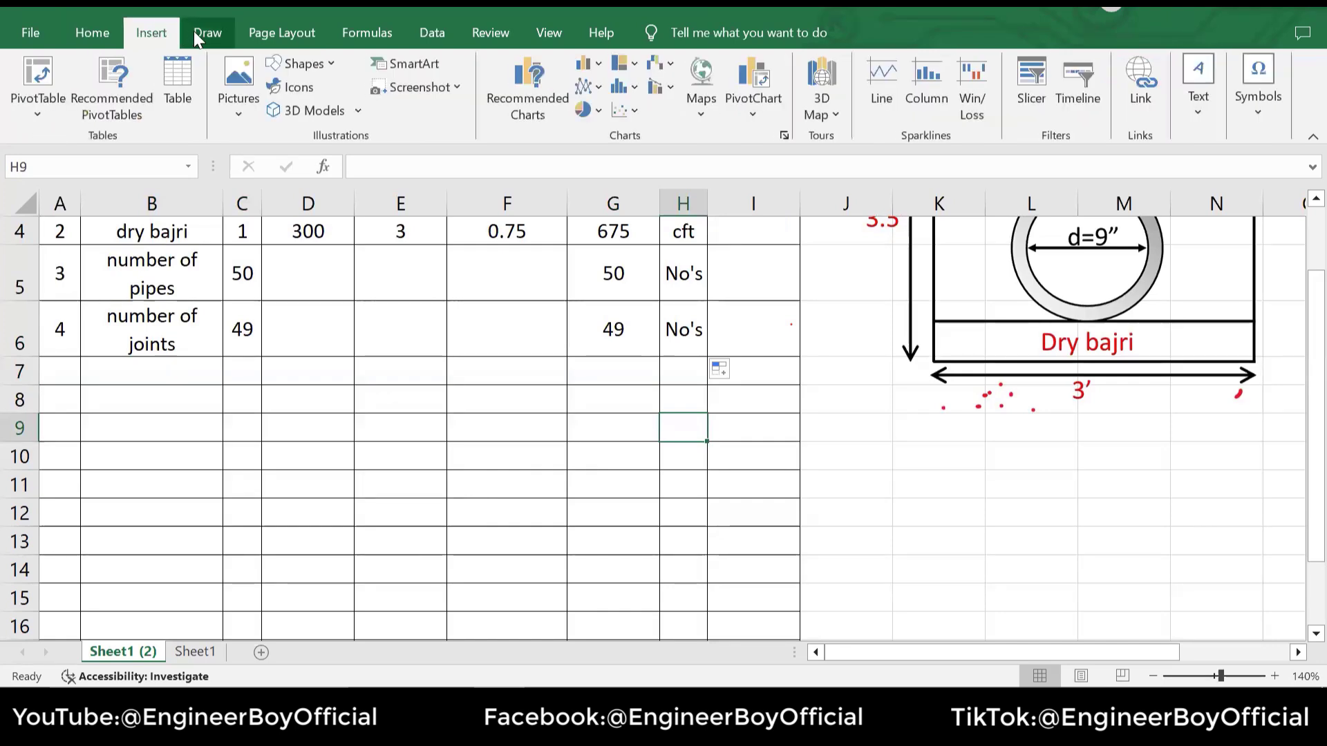
{"action": "left_click", "coordinate": [315, 64]}
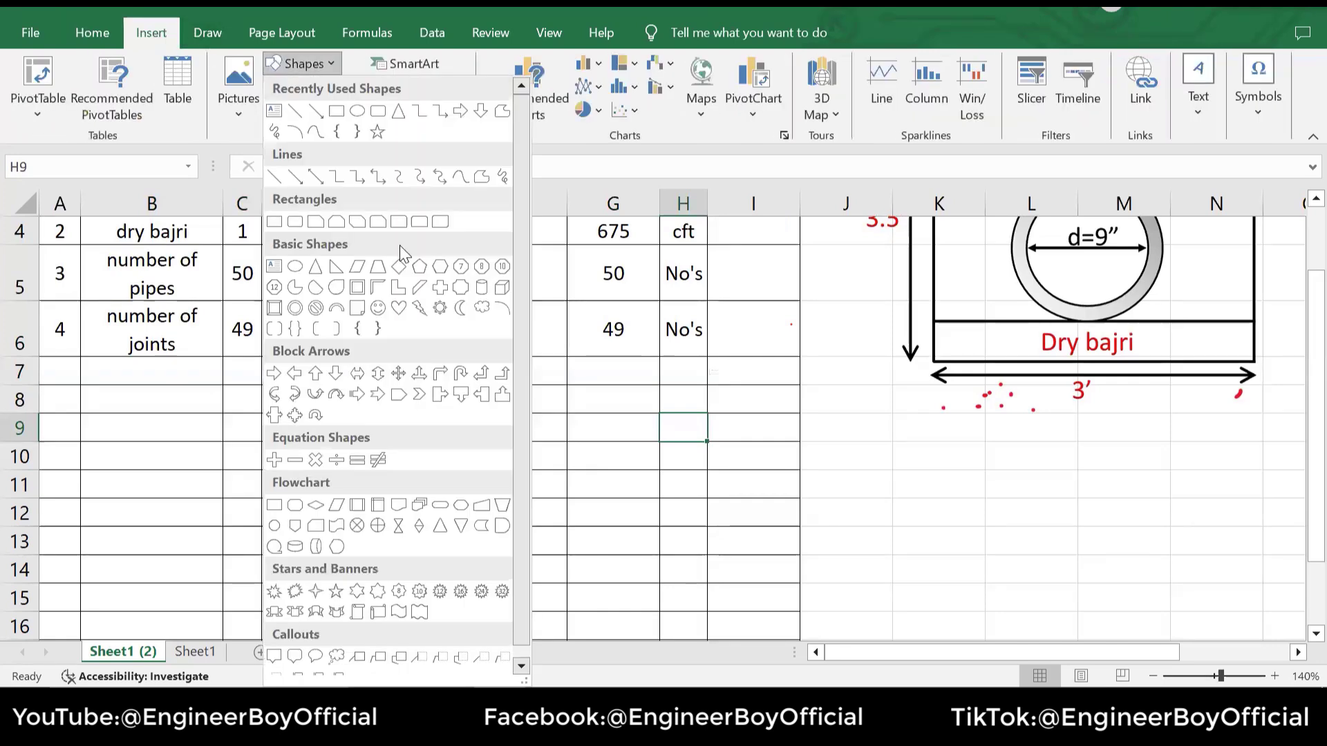
{"action": "left_click", "coordinate": [488, 293]}
{"action": "mouse_move", "coordinate": [299, 479]}
{"action": "left_mouse_down"}
{"action": "mouse_move", "coordinate": [510, 562]}
{"action": "mouse_move", "coordinate": [387, 617]}
{"action": "left_mouse_up"}
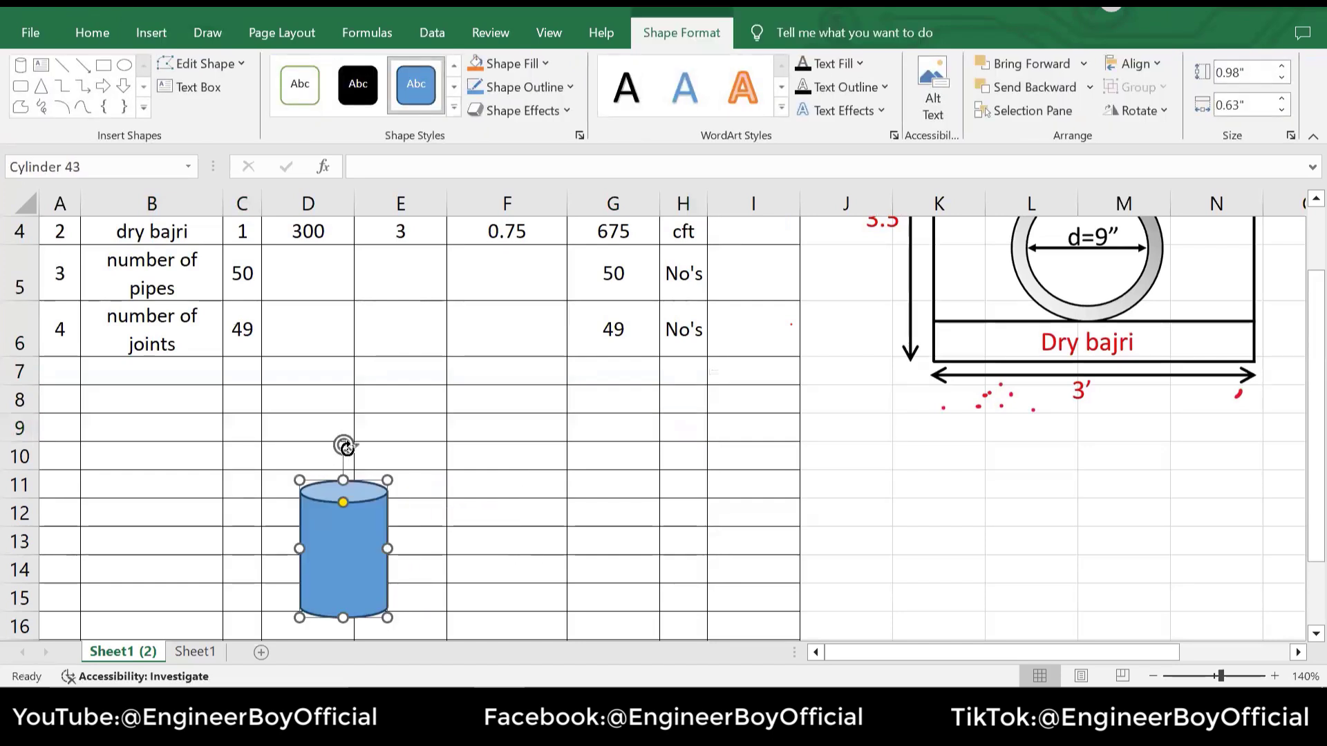
{"action": "mouse_move", "coordinate": [343, 438]}
{"action": "left_mouse_down"}
{"action": "mouse_move", "coordinate": [219, 501]}
{"action": "mouse_move", "coordinate": [197, 551]}
{"action": "left_mouse_up"}
{"action": "left_click_drag", "start_coordinate": [403, 588], "coordinate": [456, 515]}
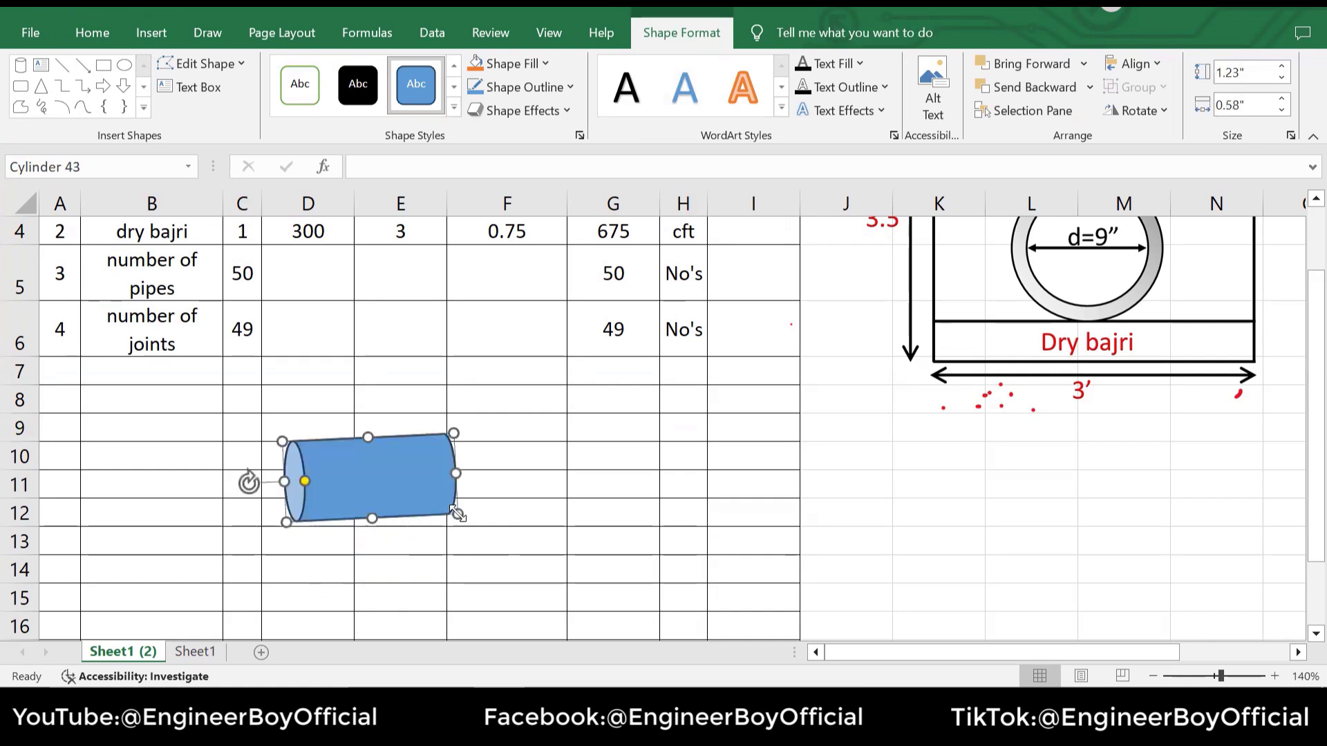
Apply the orange style with a black outline to the cylinder and copy it end to end into a line of four pipes
{"action": "left_click", "coordinate": [454, 108]}
{"action": "left_click", "coordinate": [416, 222]}
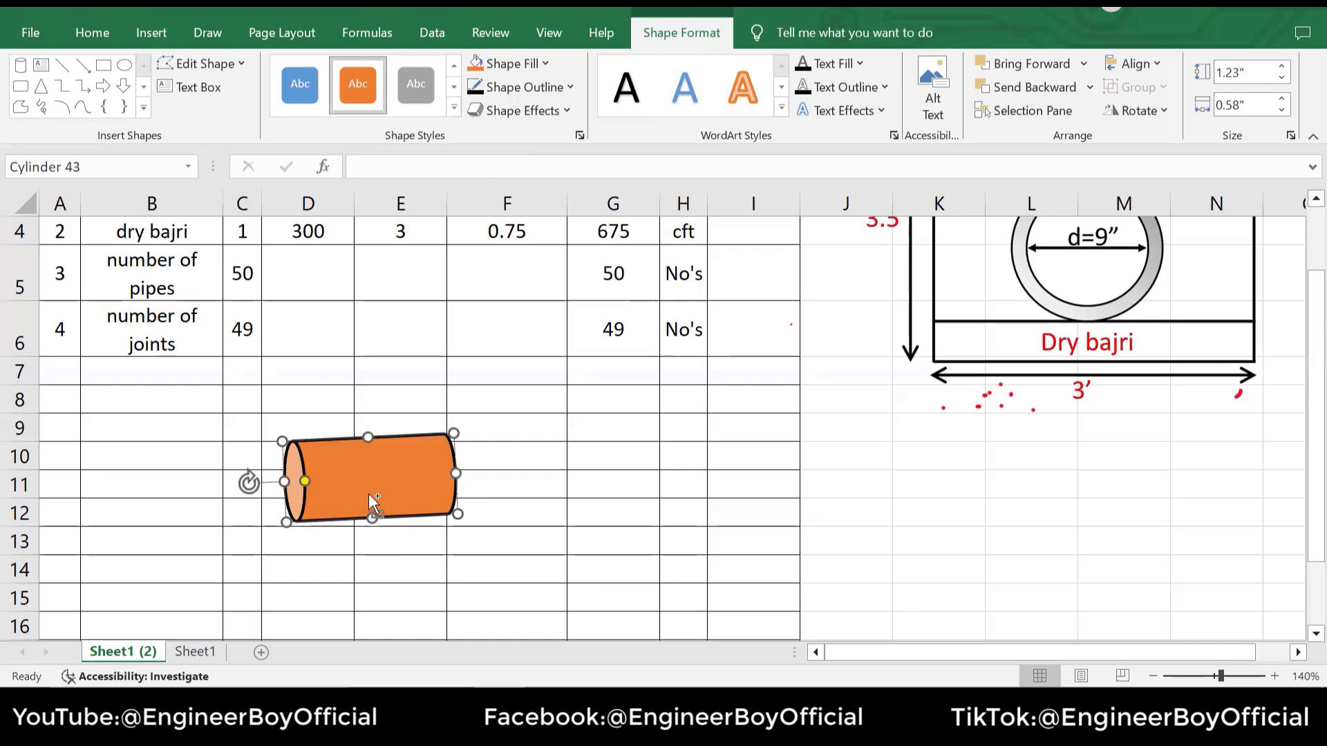
{"action": "left_click_drag", "start_coordinate": [397, 488], "coordinate": [786, 454]}
Mark the open end of the first pipe and the three joints between the pipes with red ink
{"action": "left_click", "coordinate": [226, 32]}
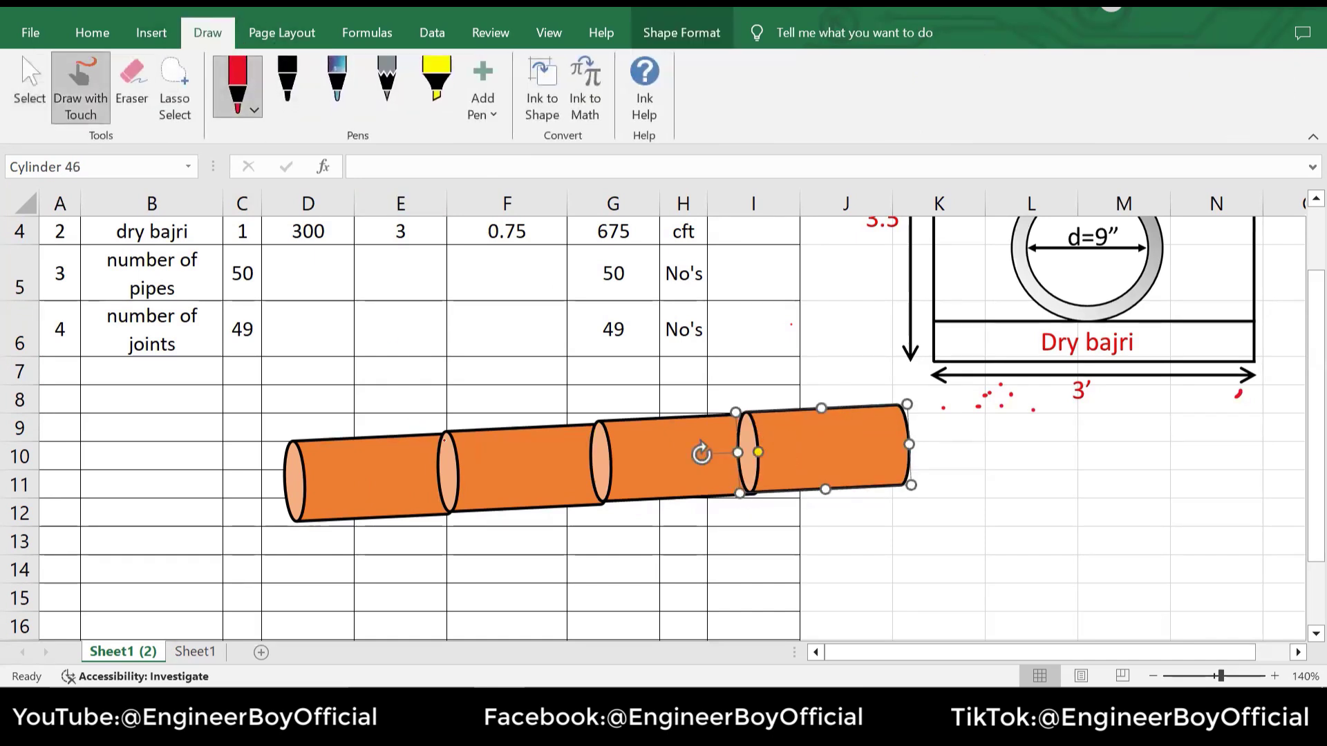
{"action": "left_click_drag", "start_coordinate": [292, 449], "coordinate": [289, 474]}
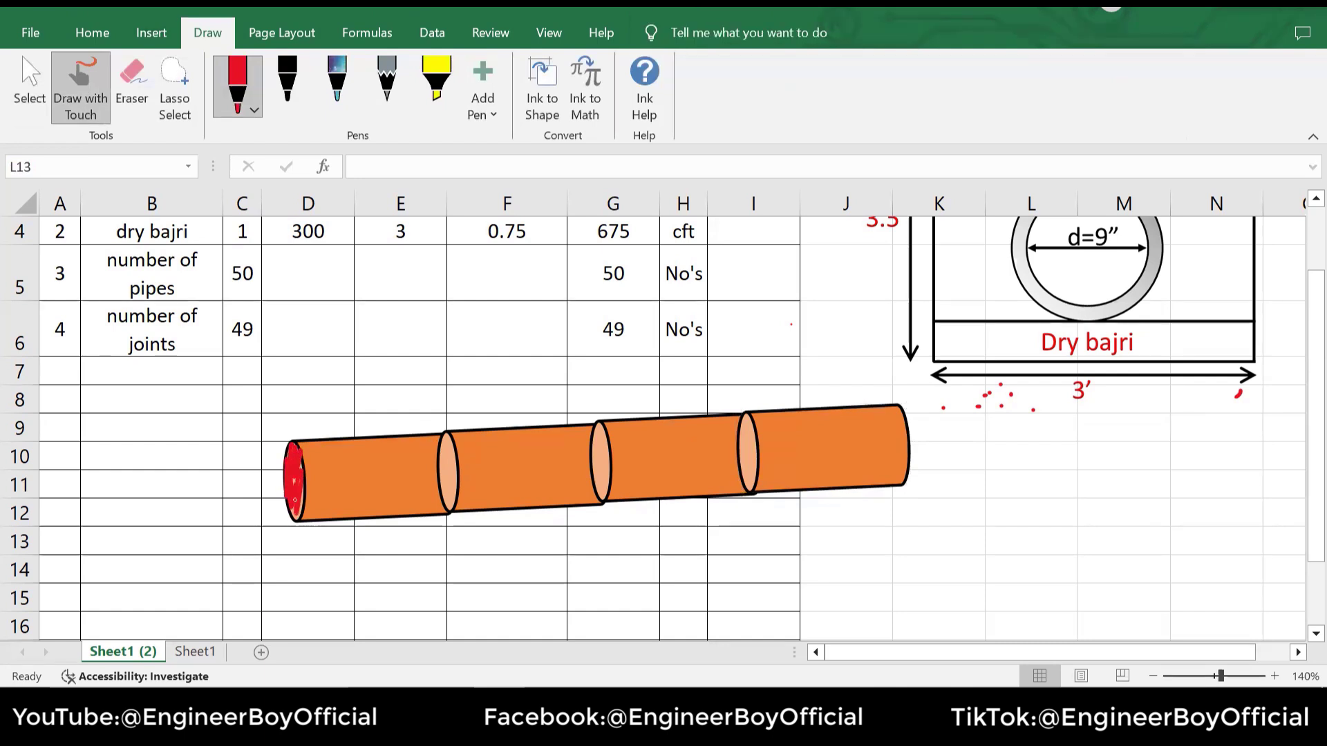
{"action": "left_click_drag", "start_coordinate": [304, 483], "coordinate": [306, 457]}
{"action": "mouse_move", "coordinate": [446, 436]}
{"action": "left_mouse_down"}
{"action": "mouse_move", "coordinate": [440, 477]}
{"action": "mouse_move", "coordinate": [456, 499]}
{"action": "left_mouse_up"}
{"action": "mouse_move", "coordinate": [589, 444]}
{"action": "left_mouse_down"}
{"action": "mouse_move", "coordinate": [594, 494]}
{"action": "mouse_move", "coordinate": [610, 463]}
{"action": "mouse_move", "coordinate": [608, 483]}
{"action": "left_mouse_up"}
{"action": "left_click_drag", "start_coordinate": [738, 422], "coordinate": [735, 461]}
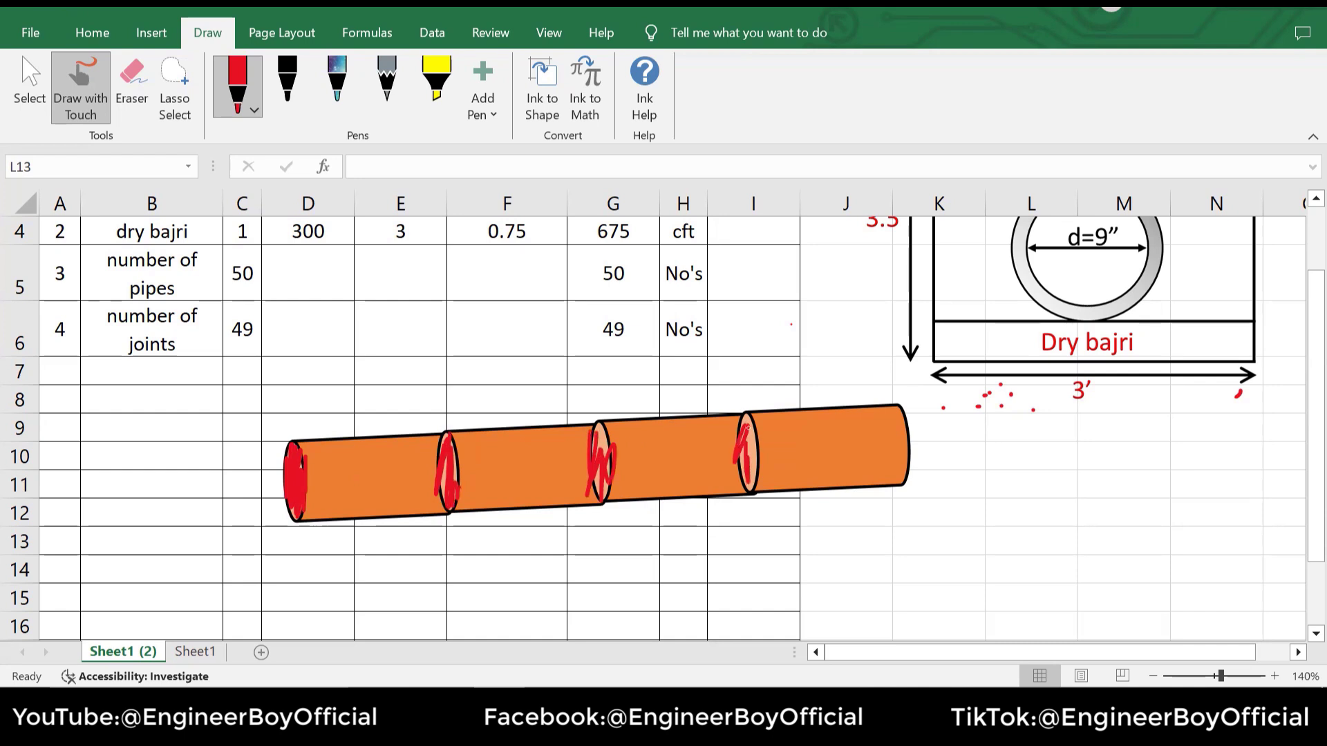
Sketch two wavy red ink lines leading away beyond the last pipe and mark that pipe's far end in red
{"action": "left_click_drag", "start_coordinate": [854, 368], "coordinate": [1009, 540]}
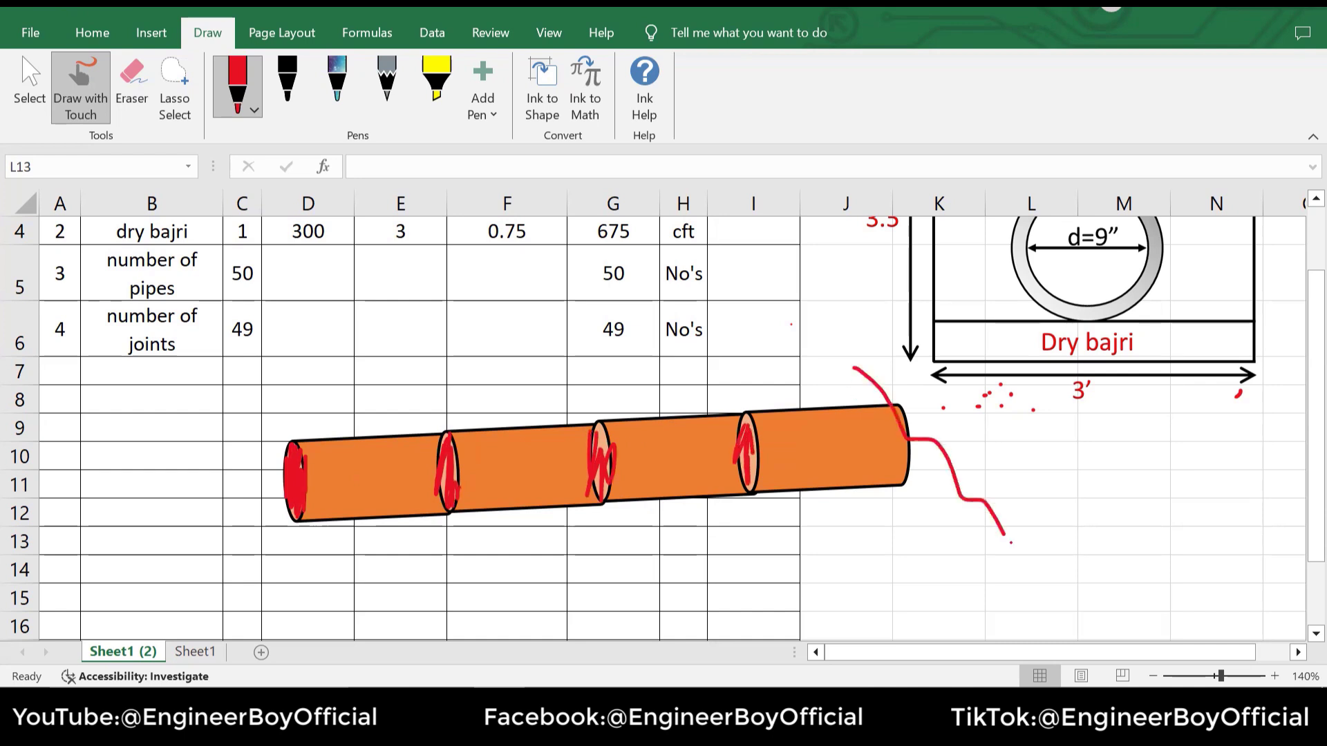
{"action": "left_click_drag", "start_coordinate": [907, 349], "coordinate": [1106, 509]}
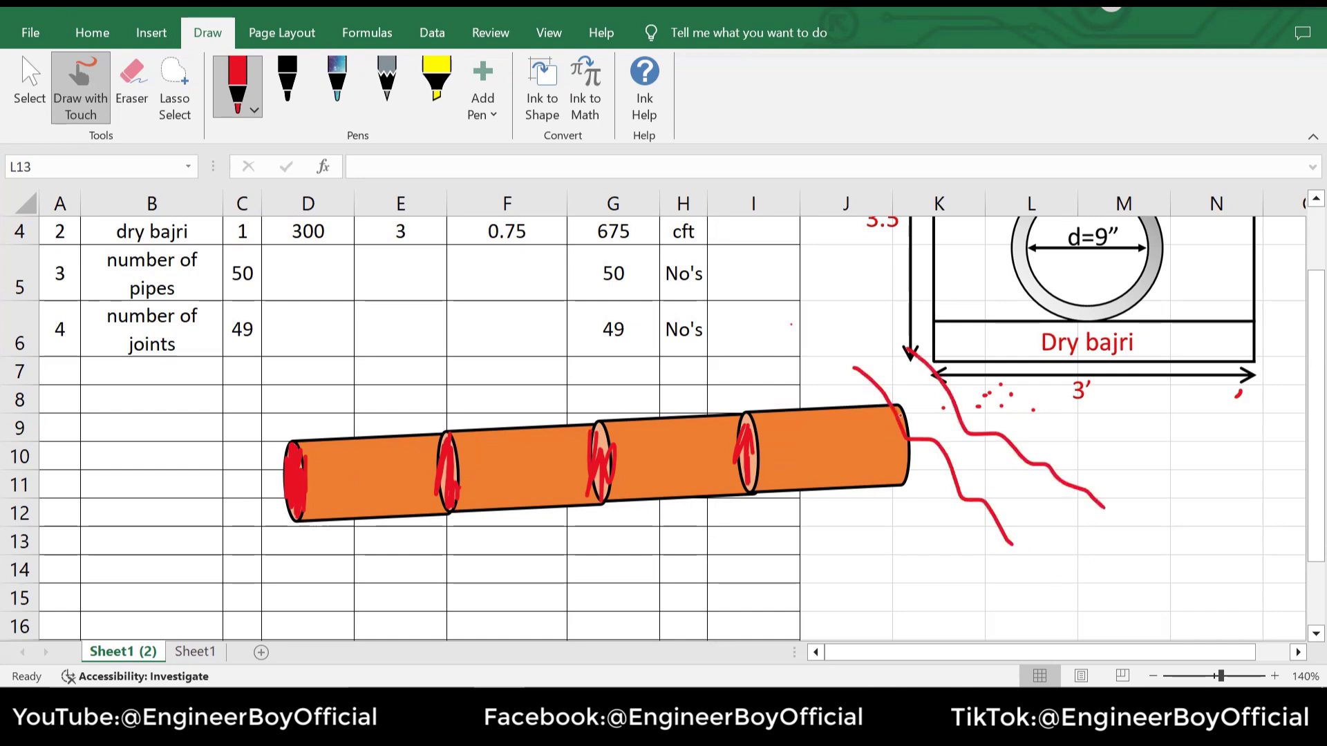
{"action": "left_click_drag", "start_coordinate": [900, 415], "coordinate": [907, 420]}
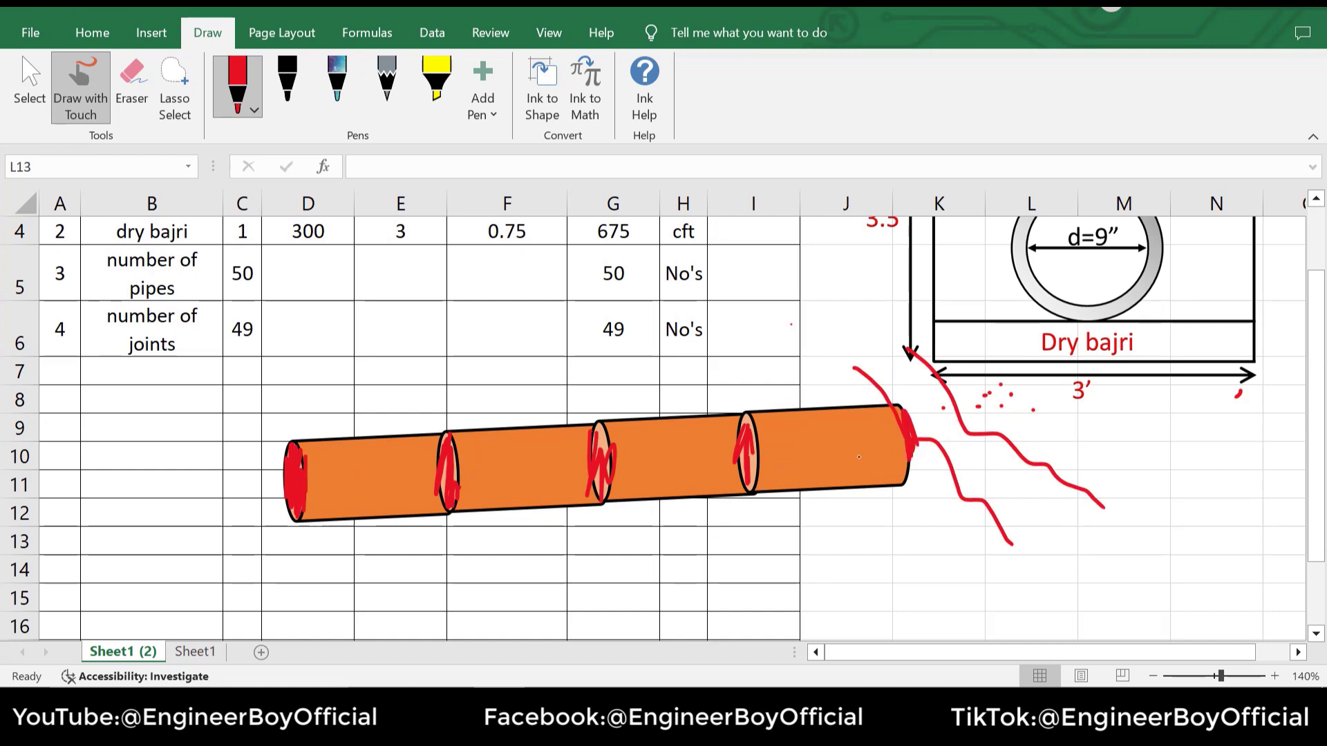
{"action": "left_click_drag", "start_coordinate": [857, 457], "coordinate": [919, 444]}
{"action": "left_click_drag", "start_coordinate": [938, 442], "coordinate": [931, 434]}
Delete the pipe shapes and the red ink marks drawn over them and below the cross-section
{"action": "left_click", "coordinate": [29, 83]}
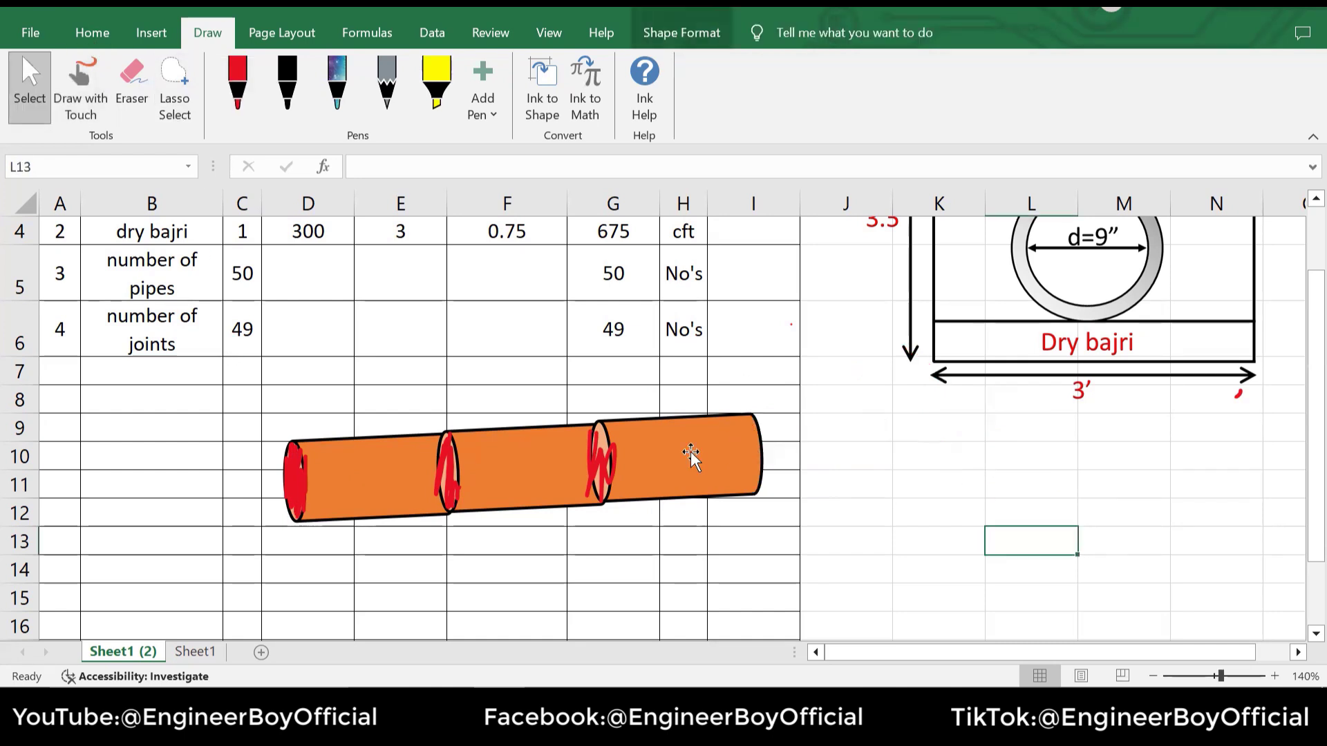
{"action": "left_click", "coordinate": [687, 456]}
{"action": "key", "text": "Delete"}
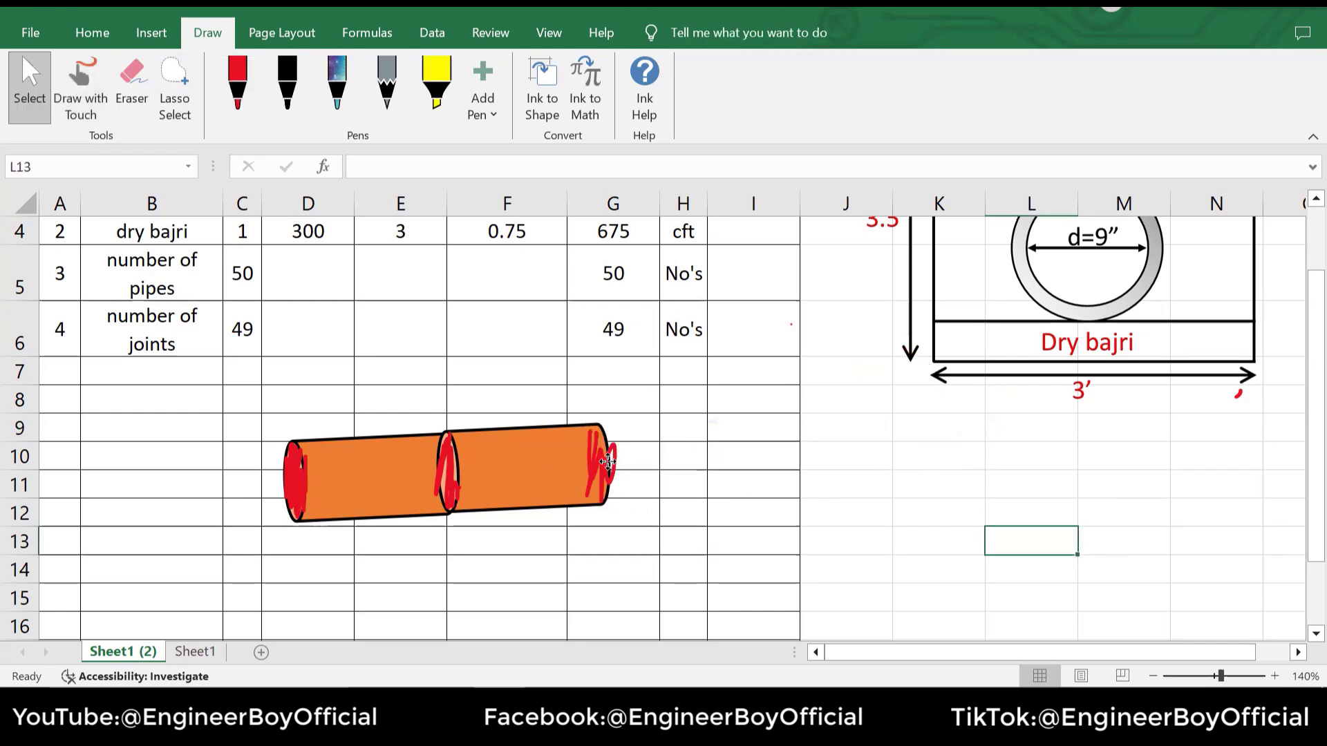
{"action": "left_click", "coordinate": [608, 462]}
{"action": "key", "text": "Delete"}
{"action": "left_click", "coordinate": [444, 474]}
{"action": "key", "text": "Delete"}
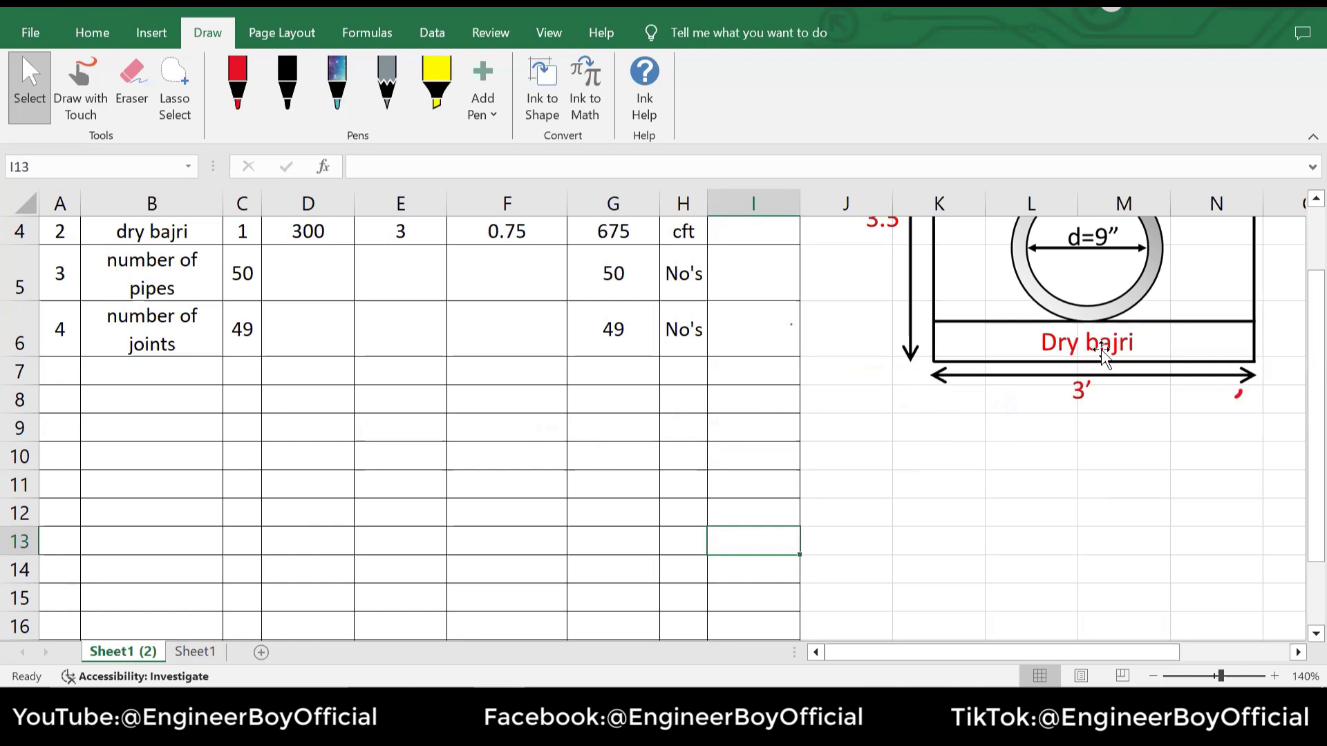
Start row 7 with serial number 5, the description "reflling of trench" and the number 1 in C7
{"action": "scroll", "coordinate": [1099, 354], "scroll_direction": "up", "scroll_amount": 1}
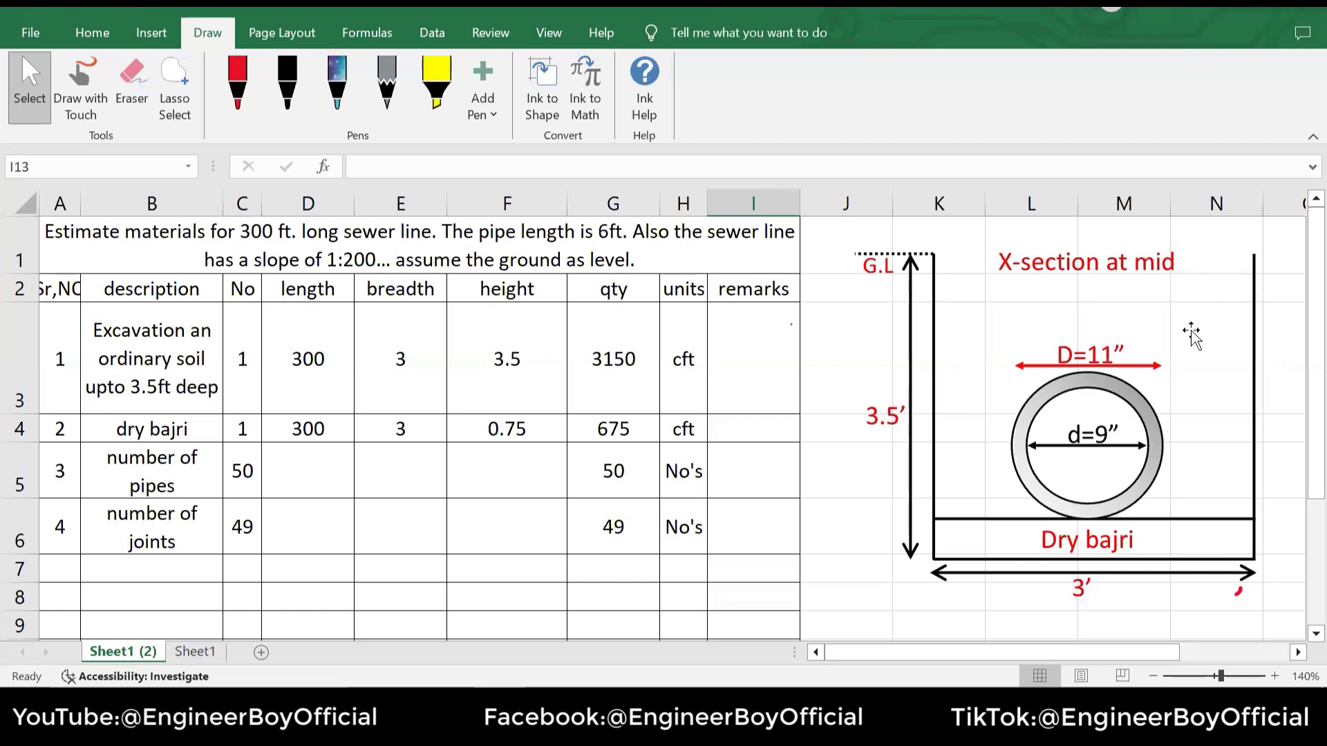
{"action": "left_click", "coordinate": [63, 566]}
{"action": "type", "text": "5"}
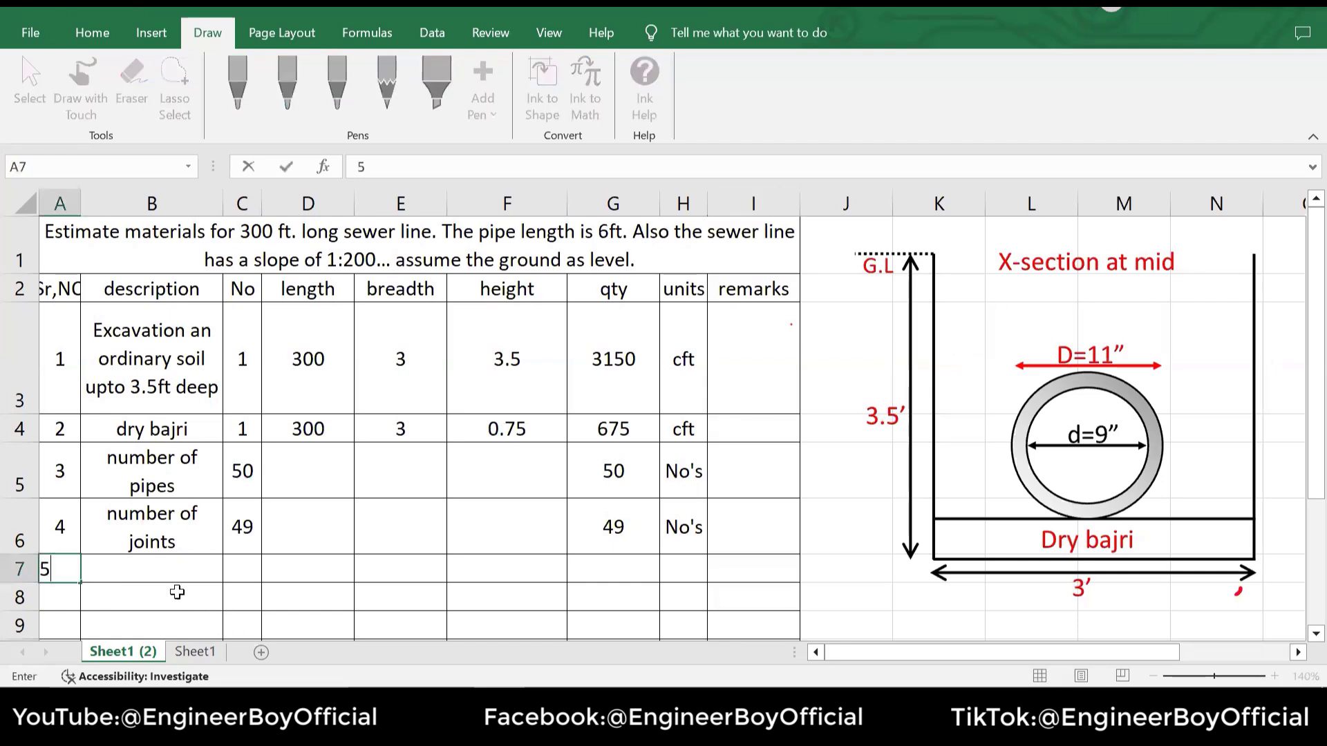
{"action": "left_click", "coordinate": [165, 571]}
{"action": "type", "text": "ew"}
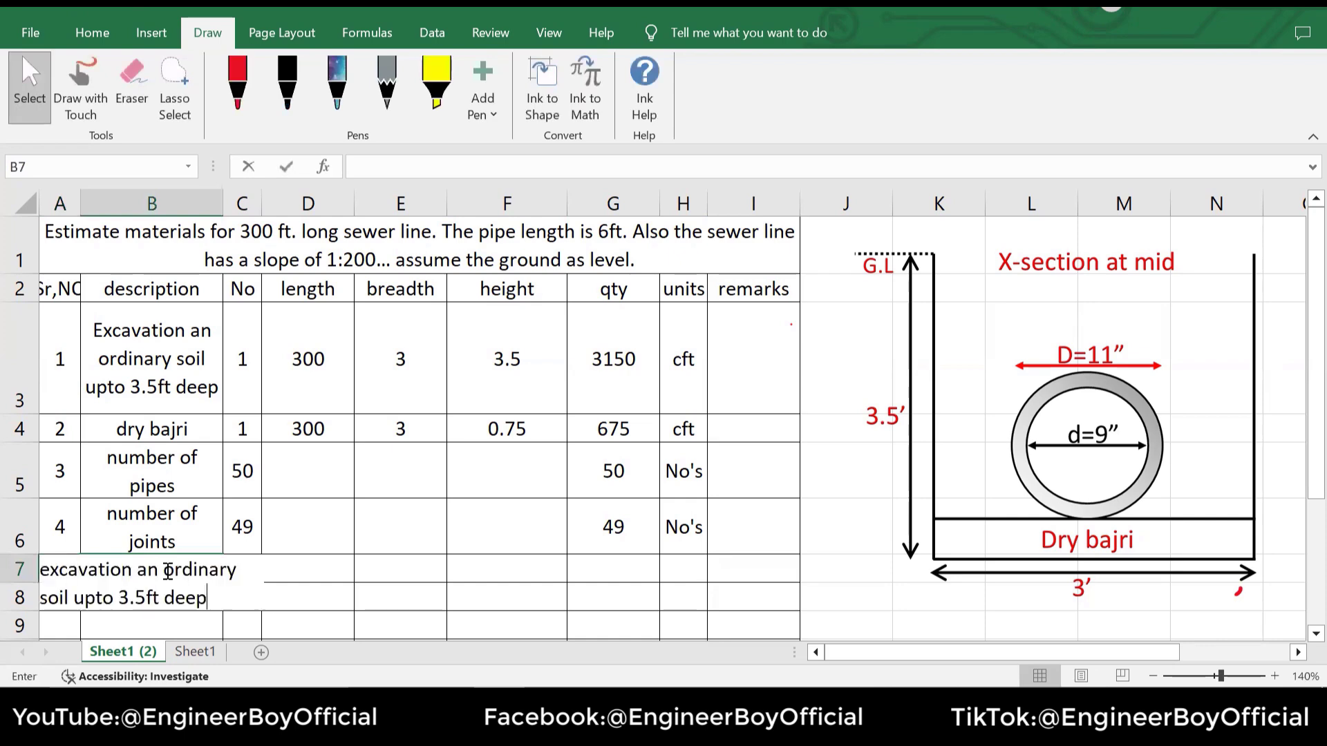
{"action": "key", "text": "BackSpace"}
{"action": "key", "text": "BackSpace"}
{"action": "type", "text": "reflling of "}
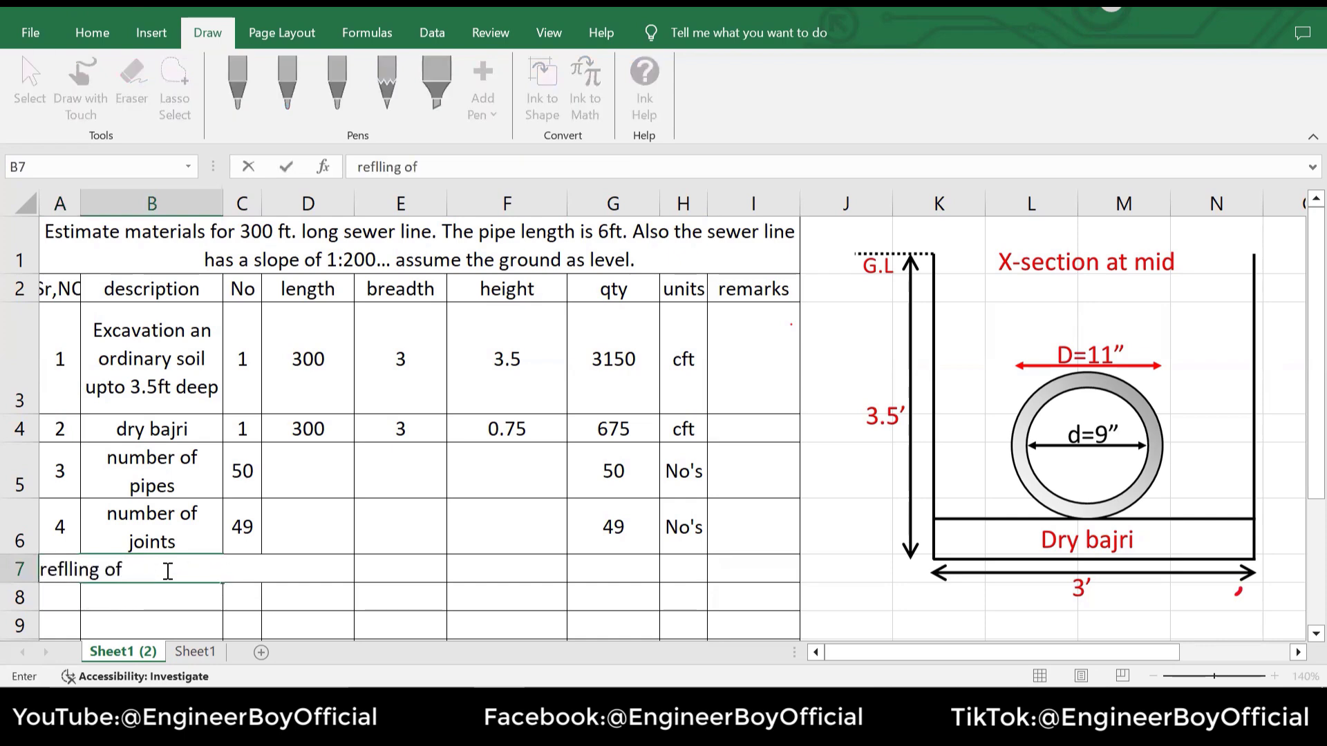
{"action": "type", "text": "trench"}
{"action": "key", "text": "Tab"}
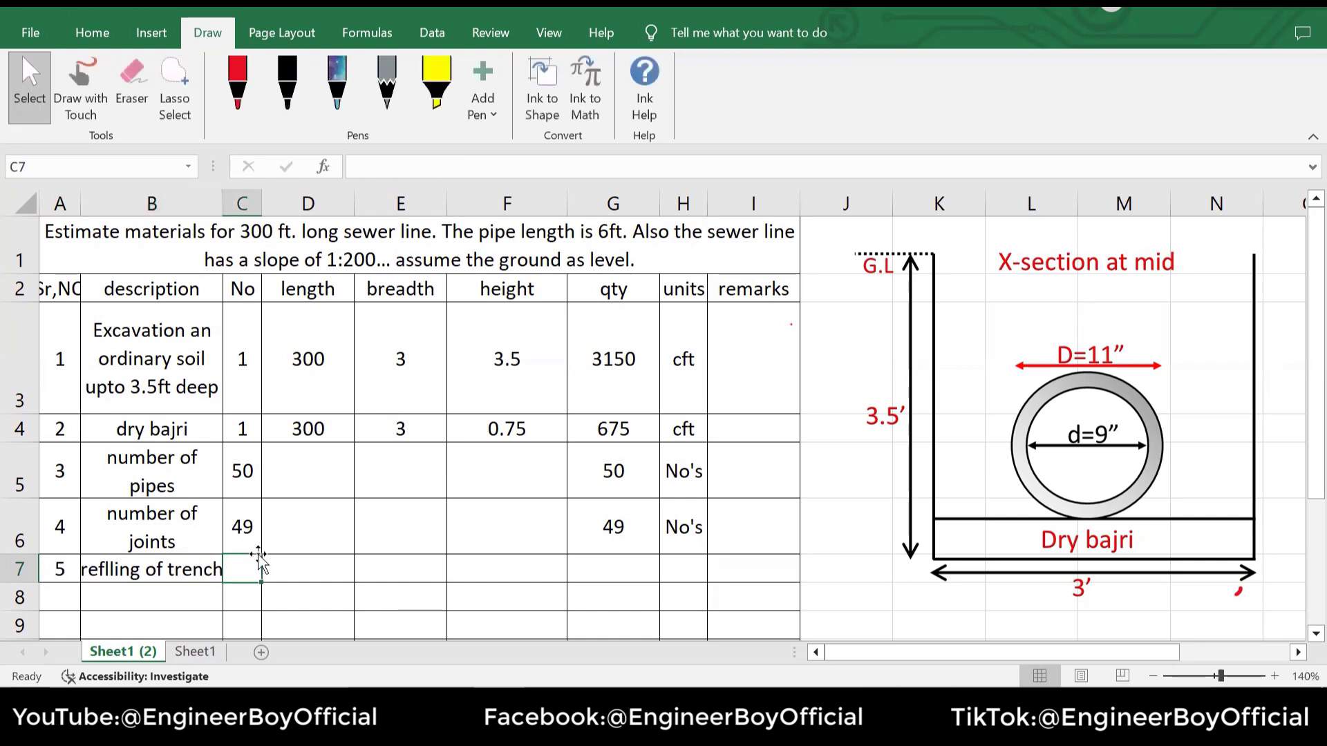
{"action": "type", "text": "1"}
Wrap the description text in B7 so that it fits within the column
{"action": "key", "text": "Left"}
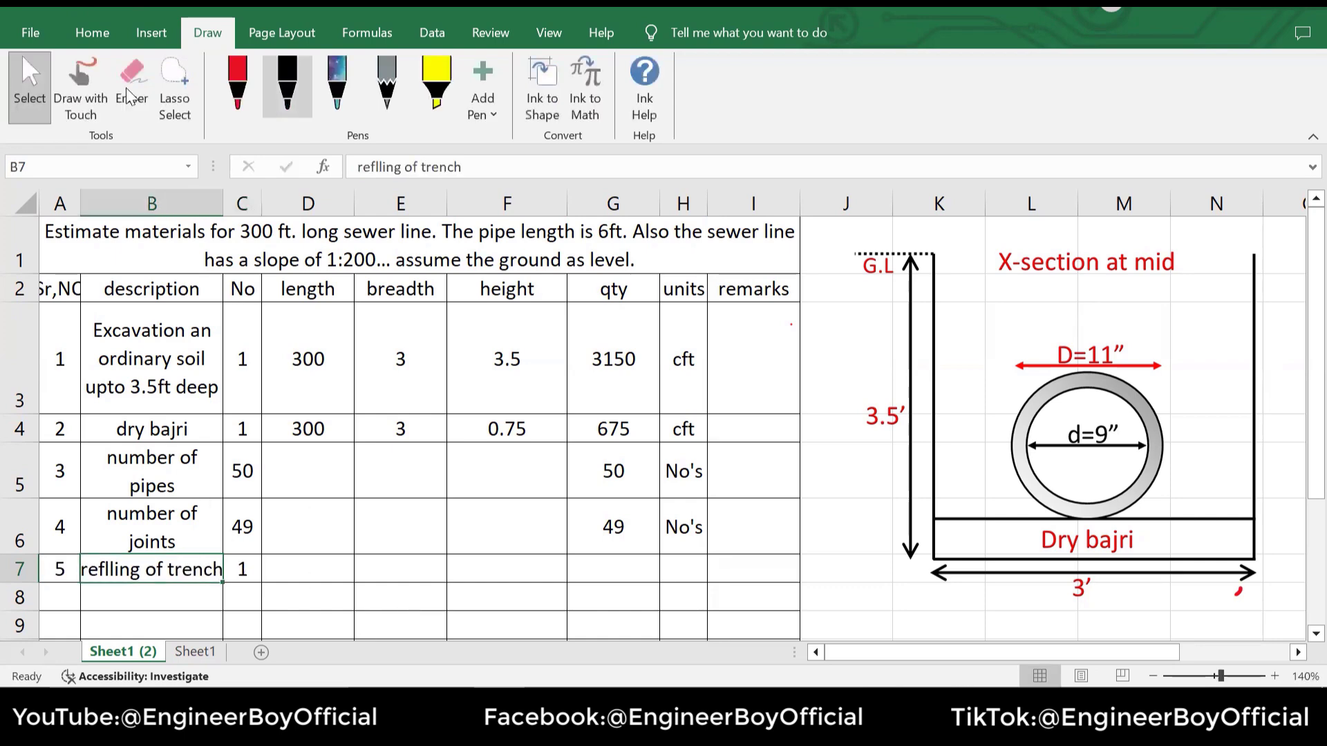
{"action": "left_click", "coordinate": [31, 33]}
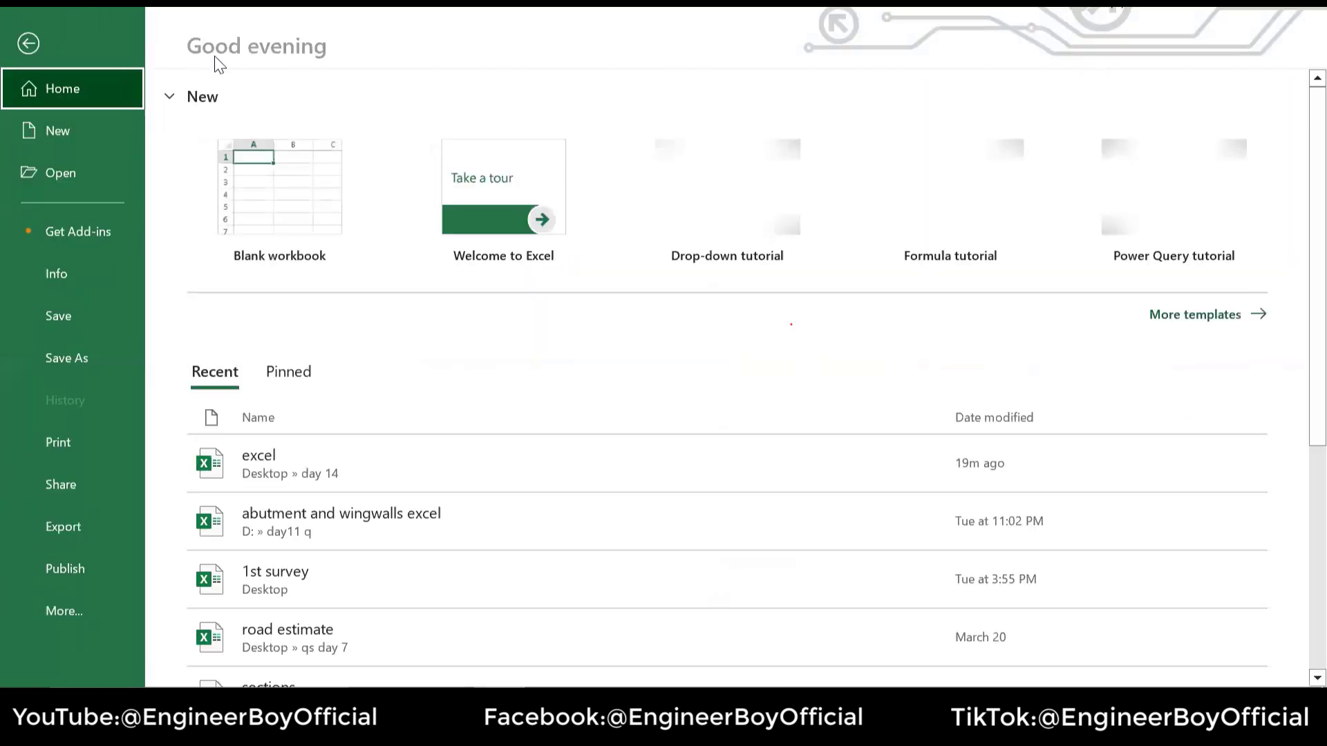
{"action": "left_click", "coordinate": [16, 28]}
{"action": "left_click", "coordinate": [92, 32]}
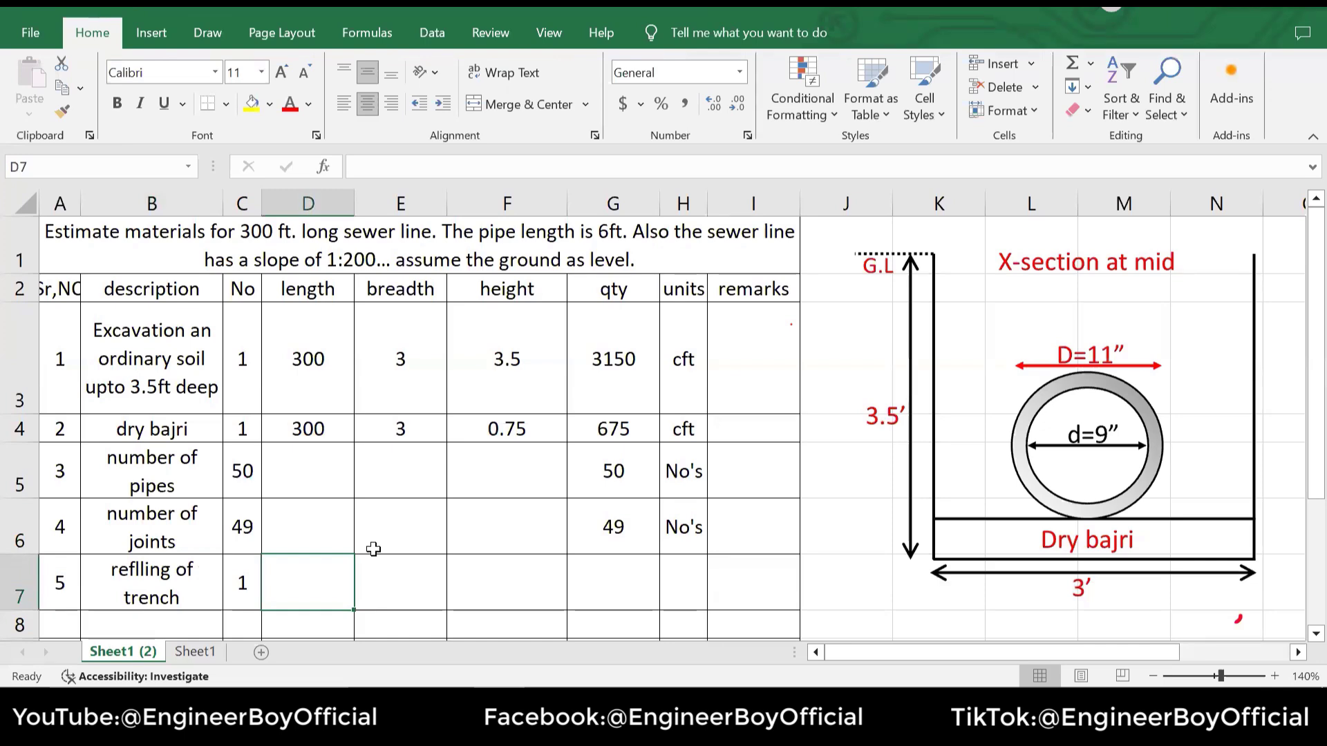
Enter the length 300 in D7 for the trench refilling row
{"action": "type", "text": "300"}
{"action": "left_click", "coordinate": [400, 571]}
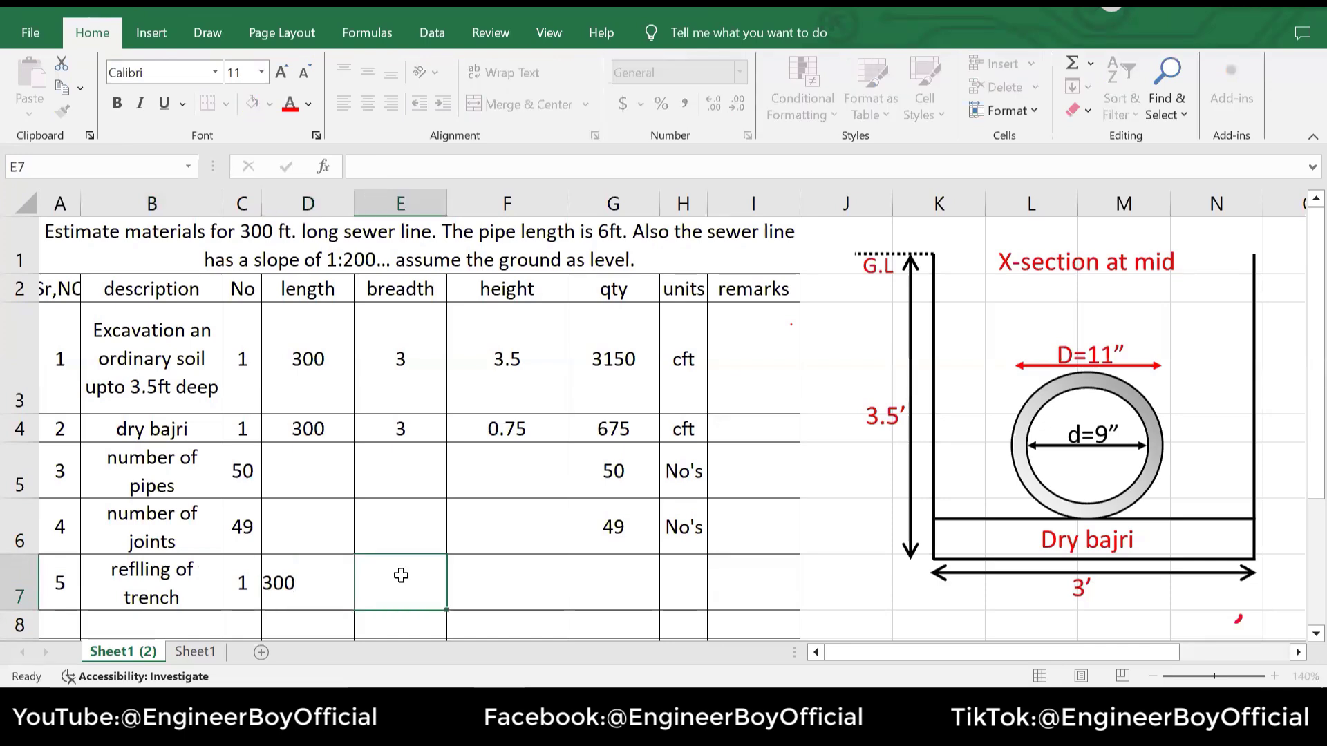
{"action": "left_click", "coordinate": [529, 584]}
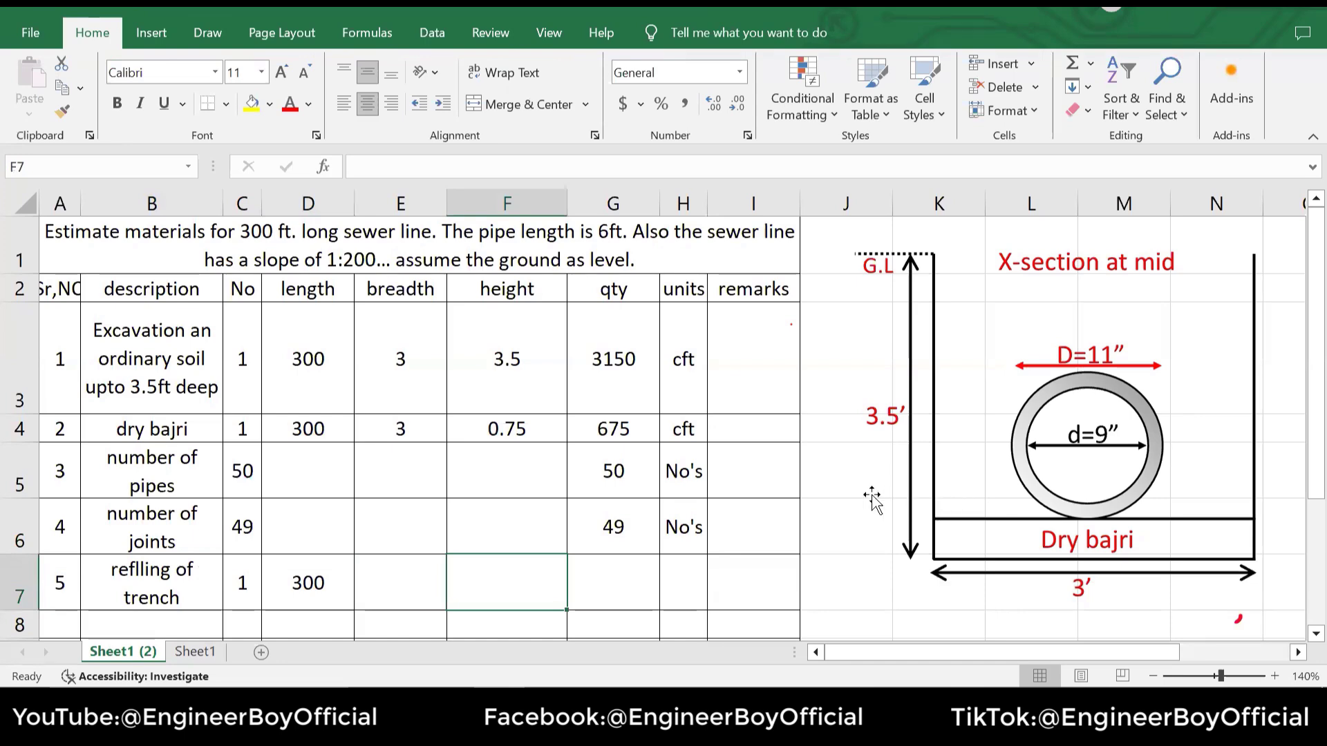
{"action": "scroll", "coordinate": [867, 501], "scroll_direction": "down", "scroll_amount": 1}
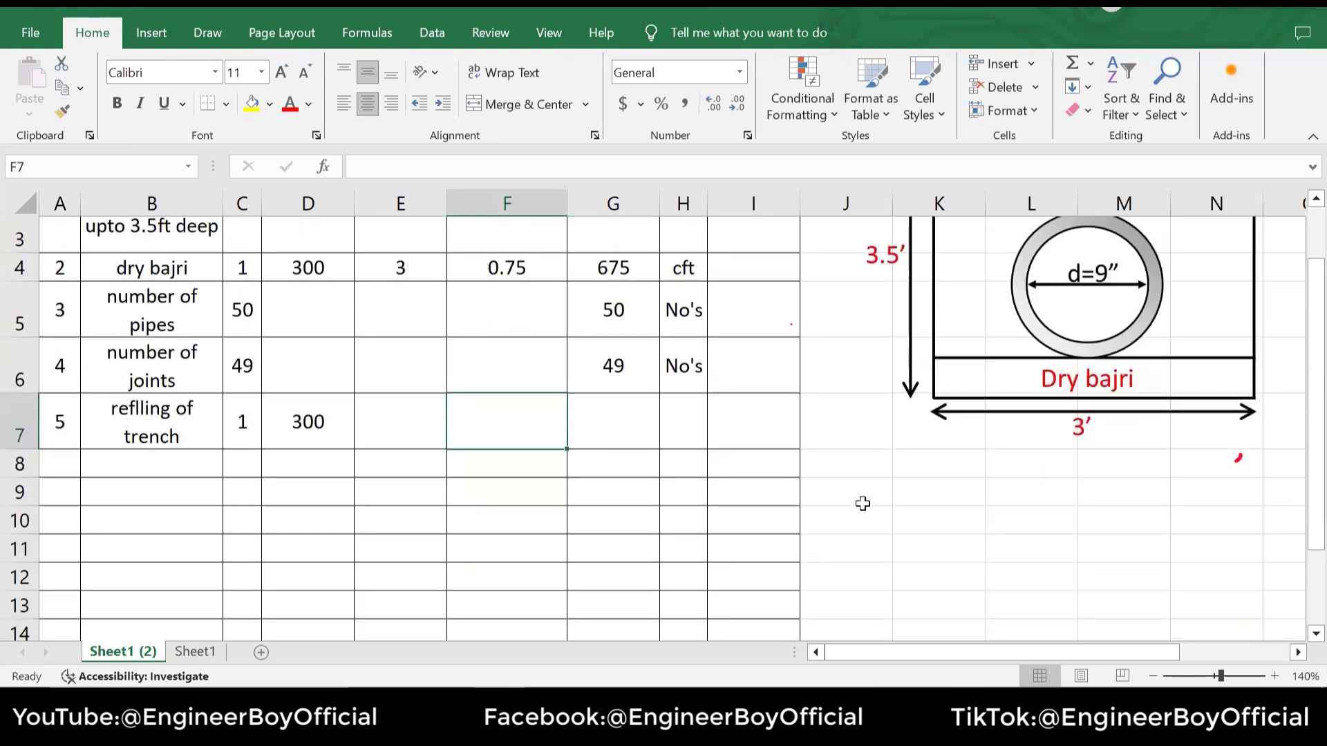
{"action": "scroll", "coordinate": [864, 508], "scroll_direction": "up", "scroll_amount": 1}
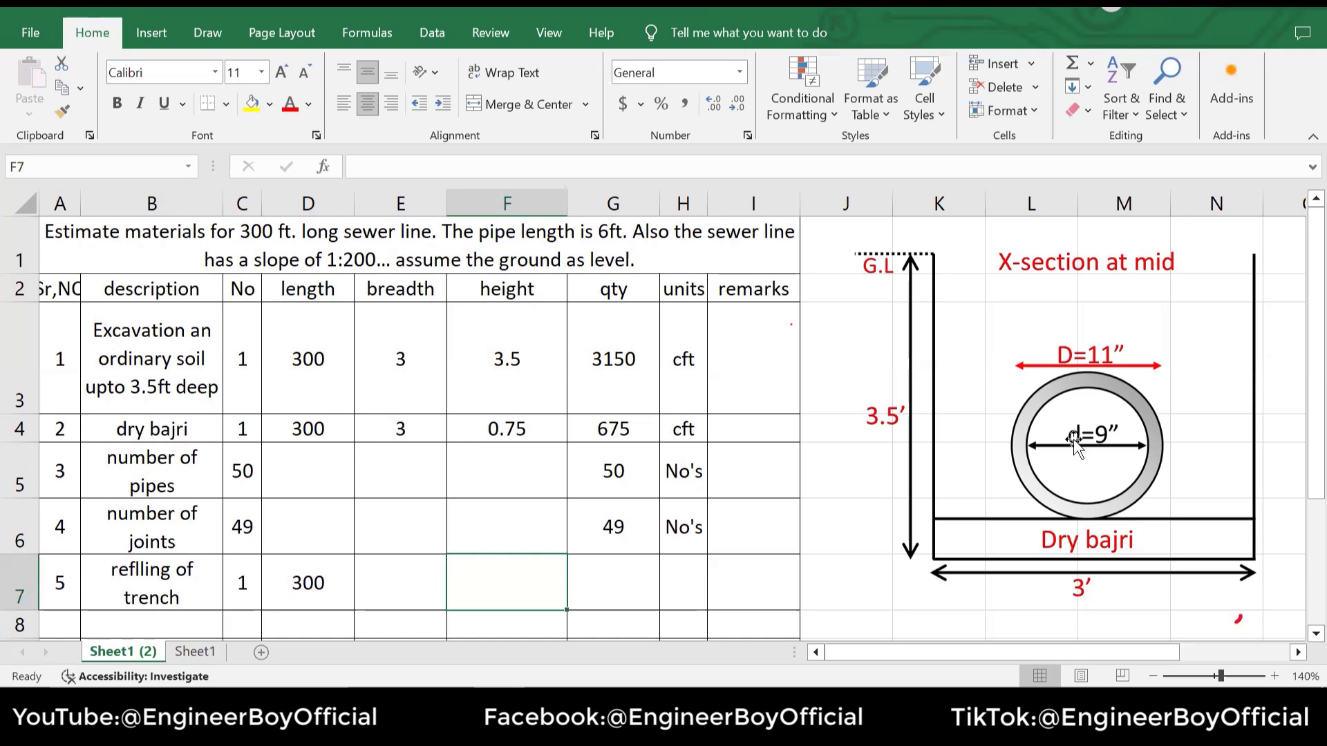
Correct the spelling of the description in B7 to "refilling of trench"
{"action": "double_click", "coordinate": [111, 580]}
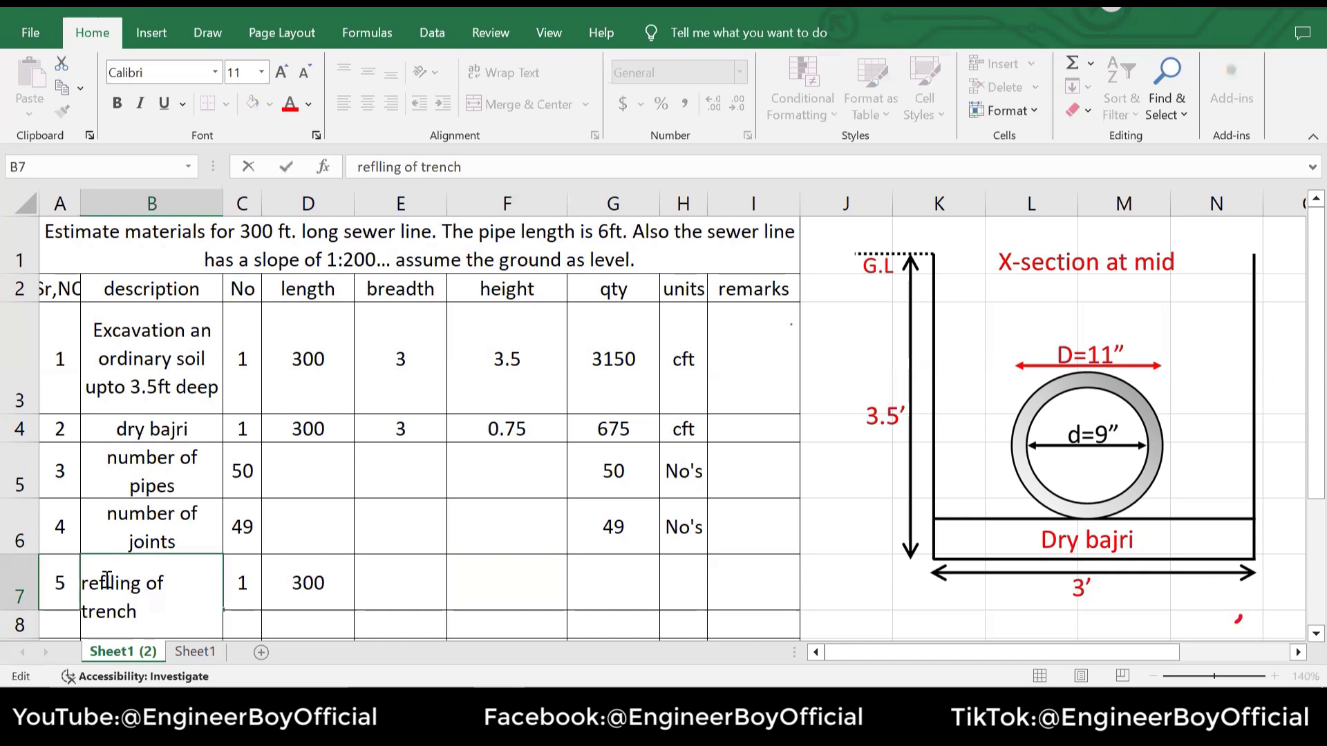
{"action": "left_click", "coordinate": [106, 582]}
{"action": "type", "text": "i"}
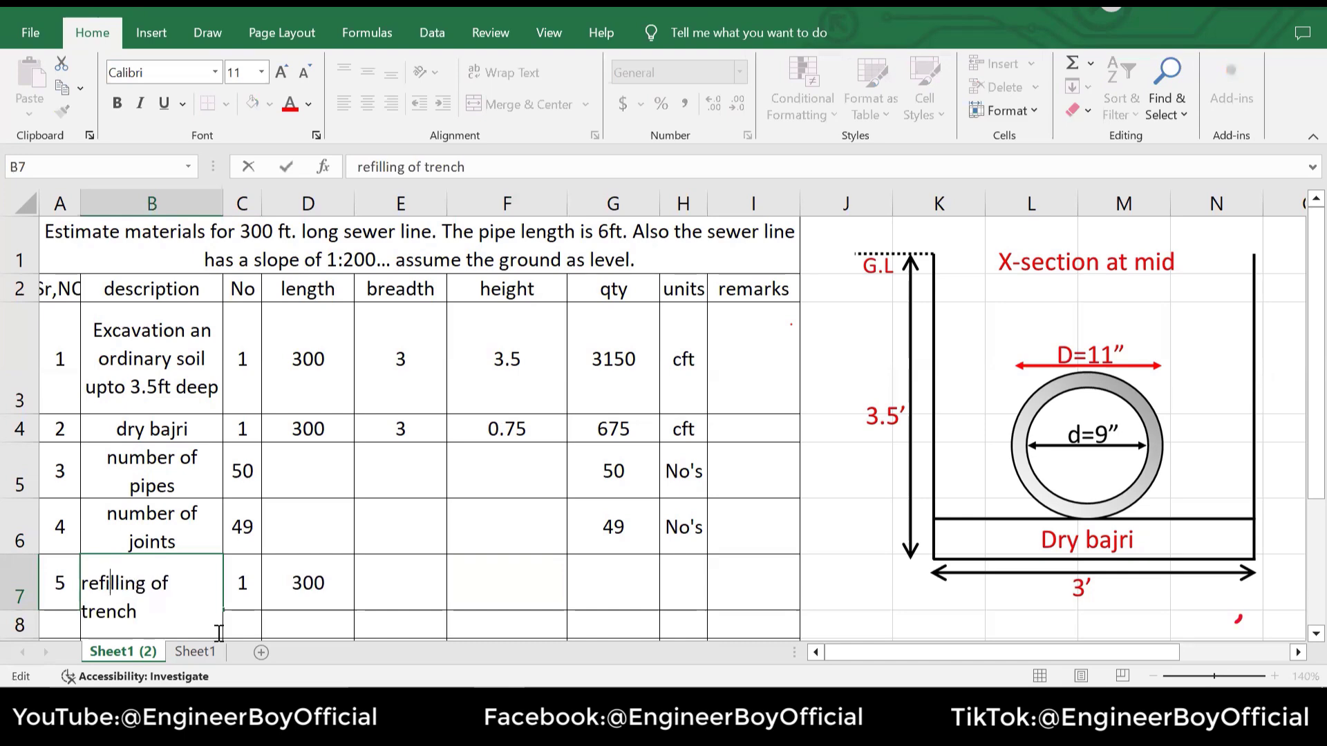
{"action": "left_click", "coordinate": [218, 632]}
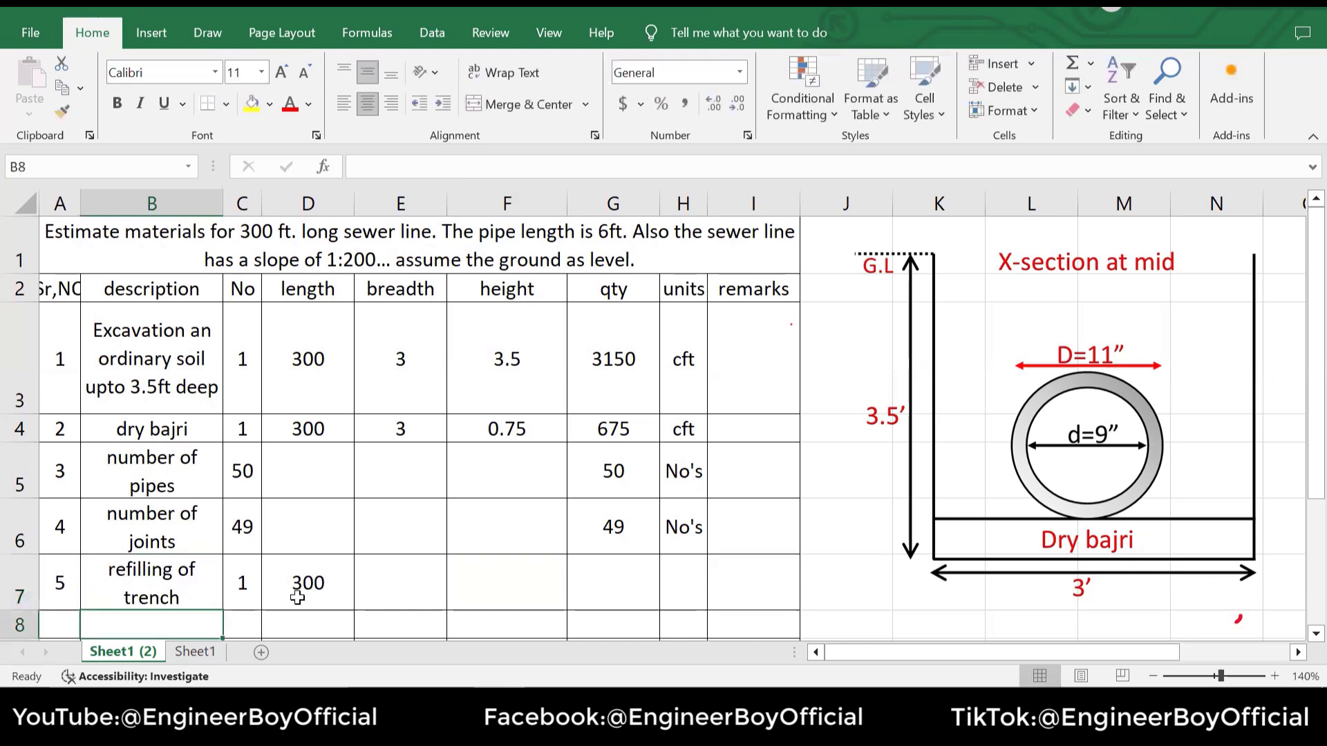
{"action": "left_click", "coordinate": [190, 582]}
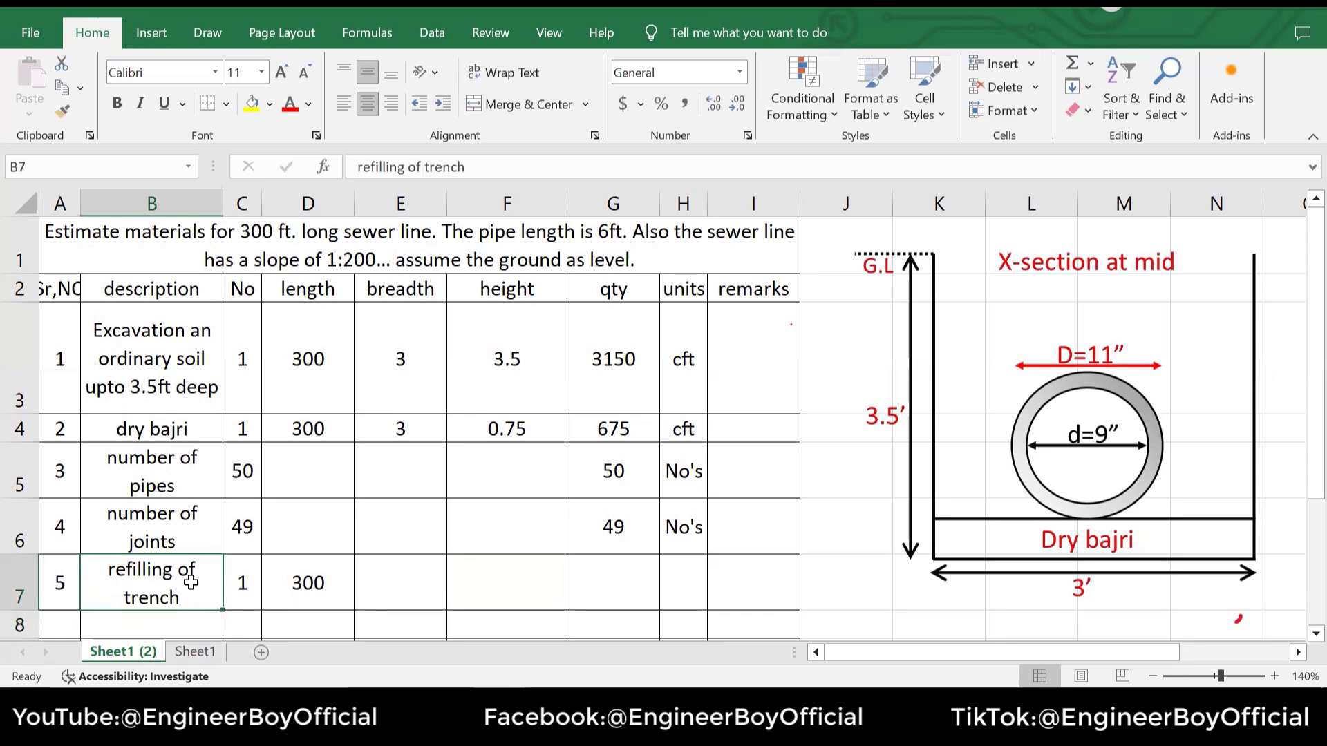
Clear the length in D7 and the number in C7 from the trench refilling row
{"action": "scroll", "coordinate": [276, 525], "scroll_direction": "down", "scroll_amount": 1}
{"action": "left_click", "coordinate": [290, 386]}
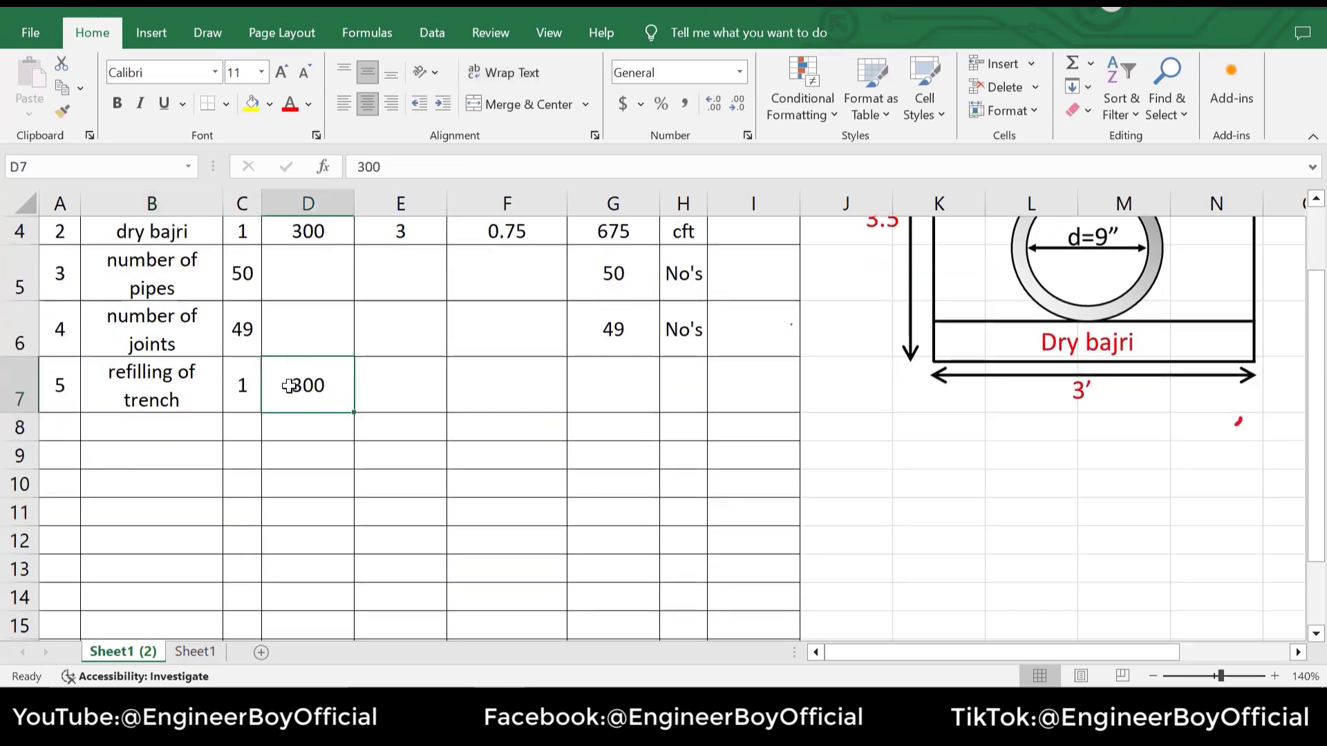
{"action": "key", "text": "Delete"}
{"action": "left_click", "coordinate": [246, 383]}
{"action": "key", "text": "Delete"}
Enter the description "total excavation" in B8, below the trench refilling row
{"action": "left_click", "coordinate": [175, 429]}
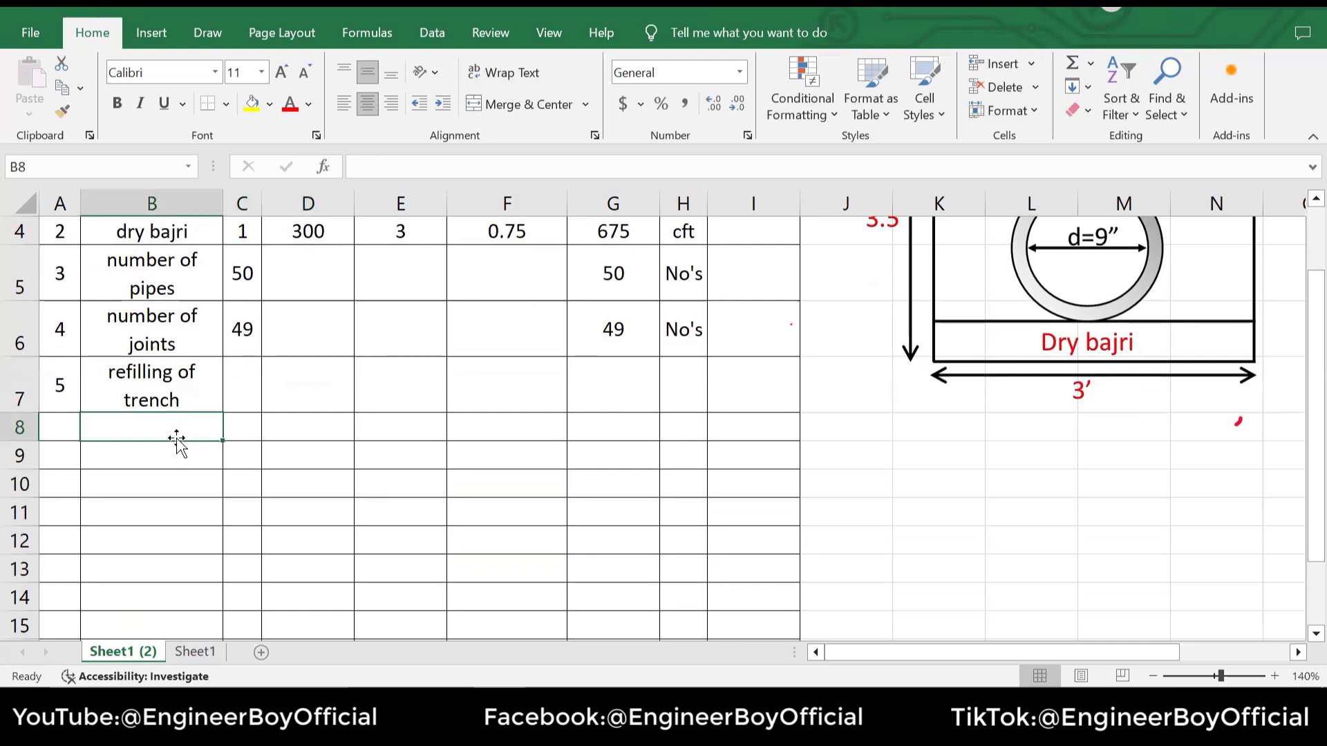
{"action": "type", "text": "tota"}
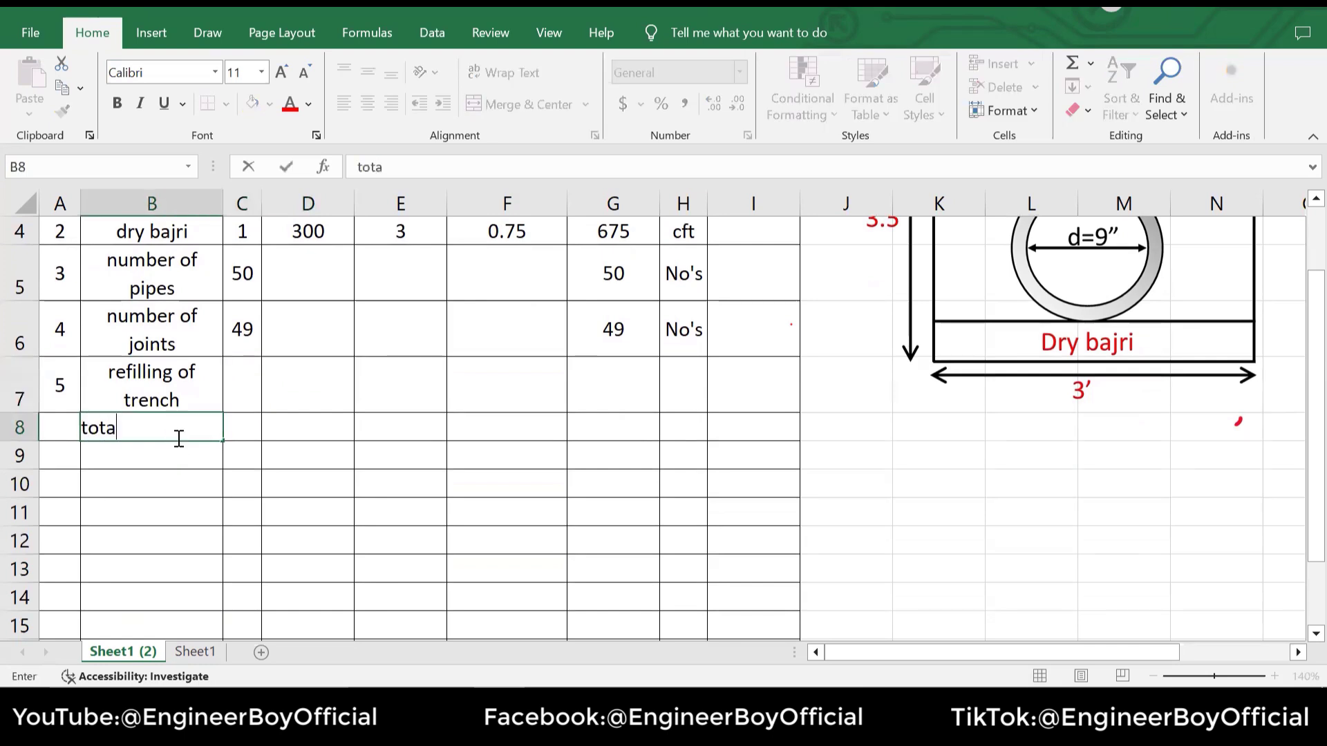
{"action": "type", "text": "l excavation"}
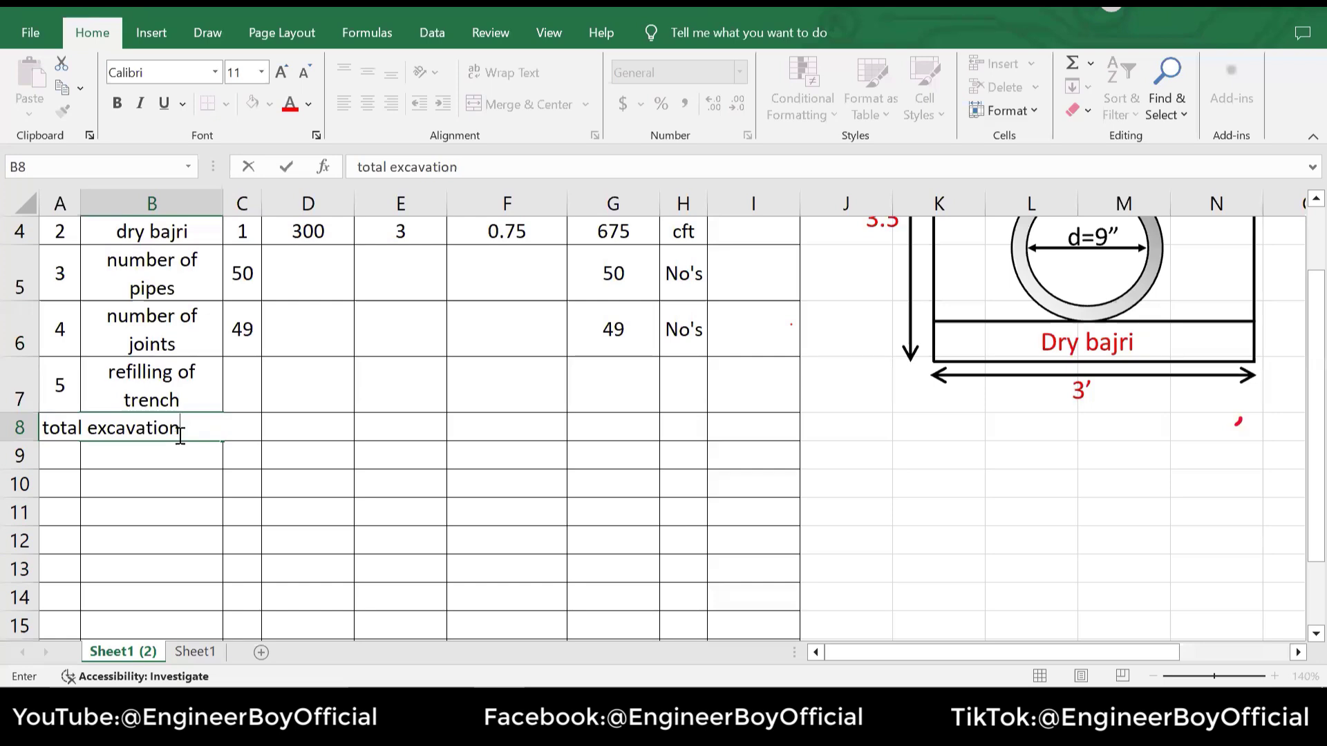
Enter the quantity 3150 in G8 and the unit cft in H8 for the total excavation row
{"action": "scroll", "coordinate": [663, 468], "scroll_direction": "up", "scroll_amount": 1}
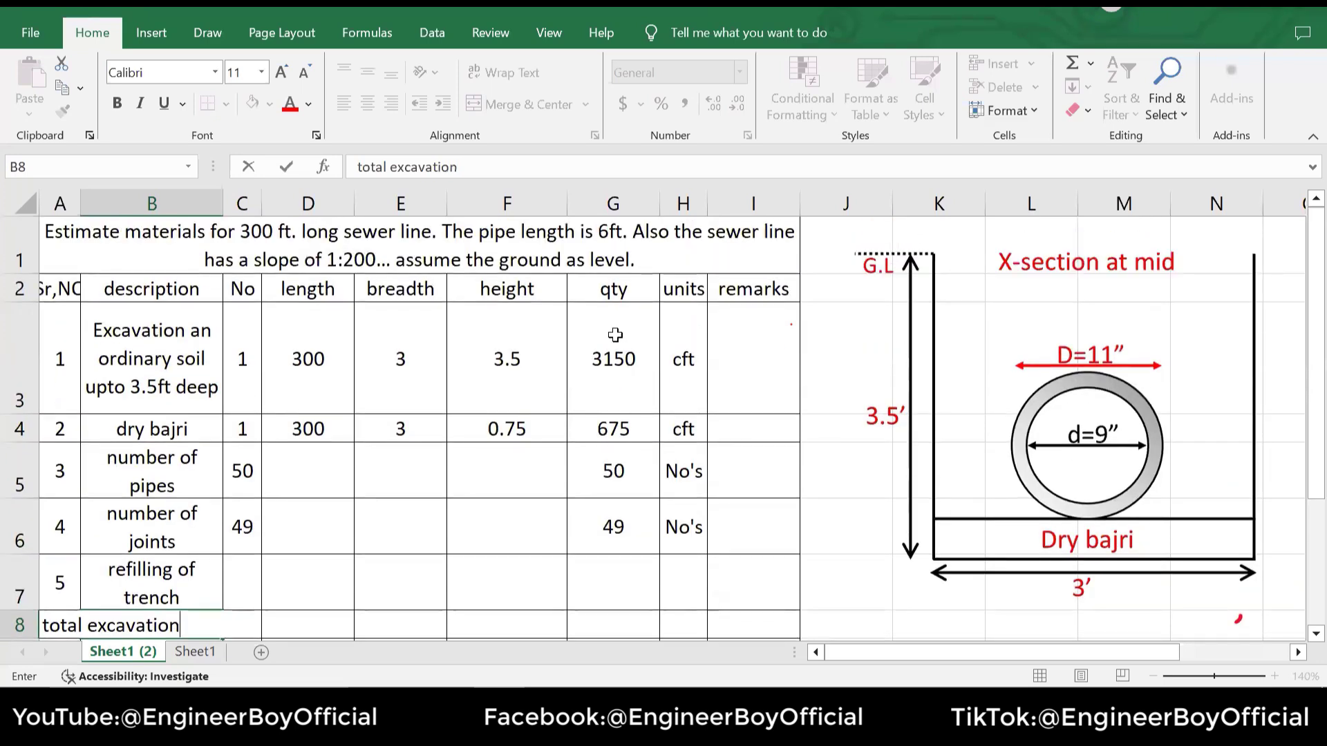
{"action": "left_click", "coordinate": [608, 377]}
{"action": "key", "text": "ctrl+c"}
{"action": "scroll", "coordinate": [596, 435], "scroll_direction": "down", "scroll_amount": 2}
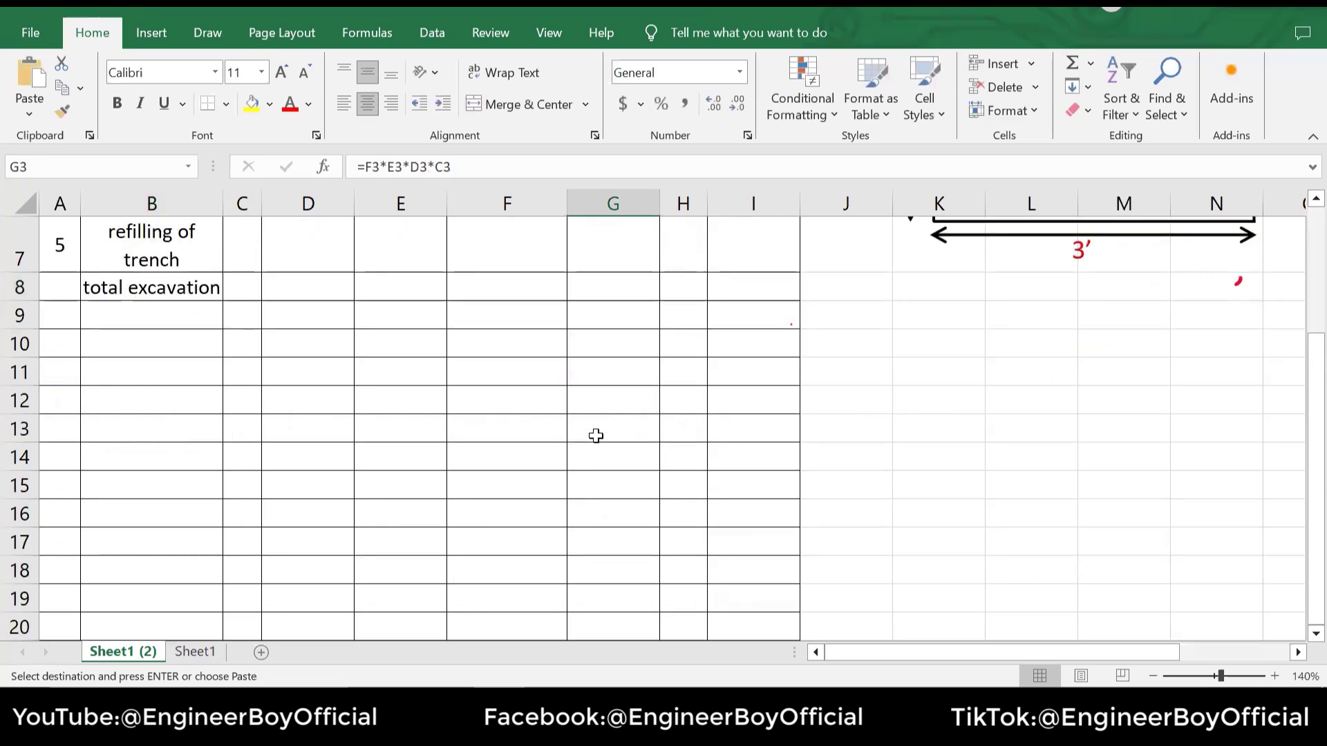
{"action": "left_click", "coordinate": [604, 287]}
{"action": "type", "text": "31"}
{"action": "scroll", "coordinate": [613, 624], "scroll_direction": "up", "scroll_amount": 2}
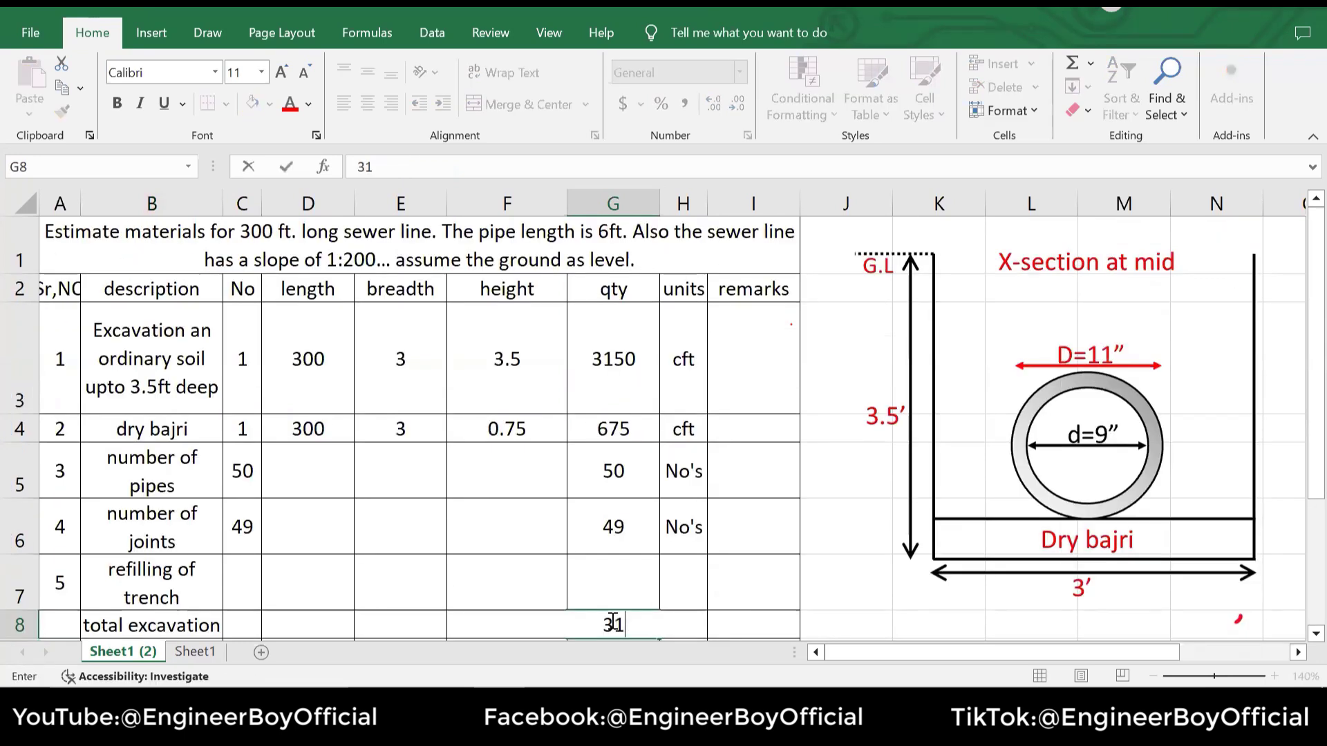
{"action": "type", "text": "50"}
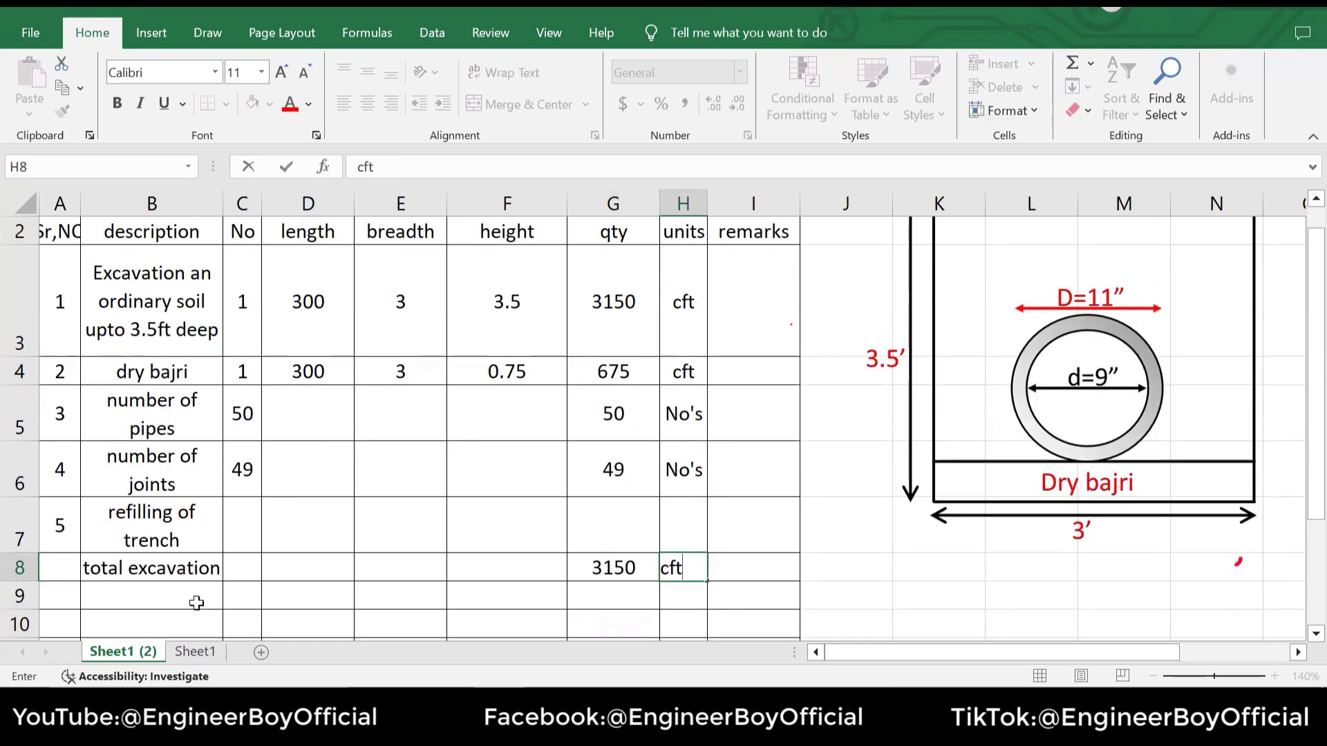
Enter the description "pipe volume" in B9 and the number 1 in C9
{"action": "left_click", "coordinate": [196, 600]}
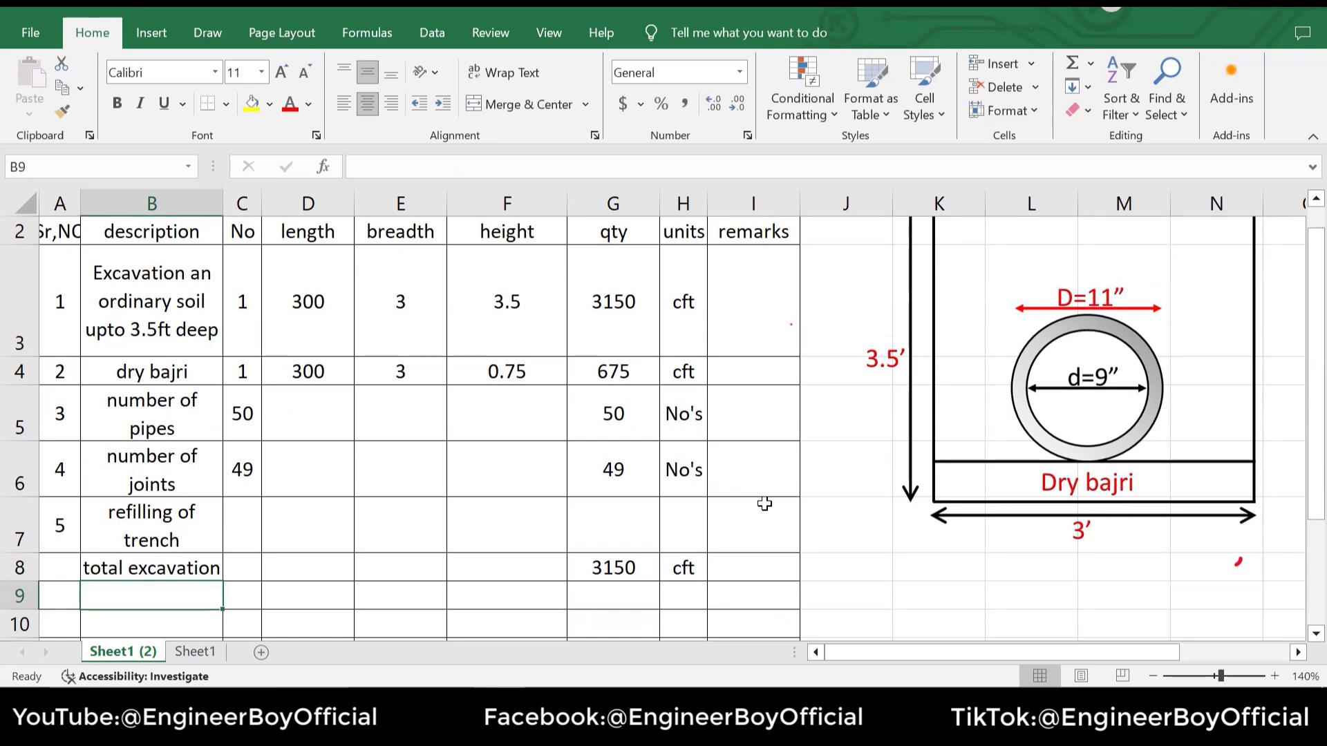
{"action": "type", "text": "pipe"}
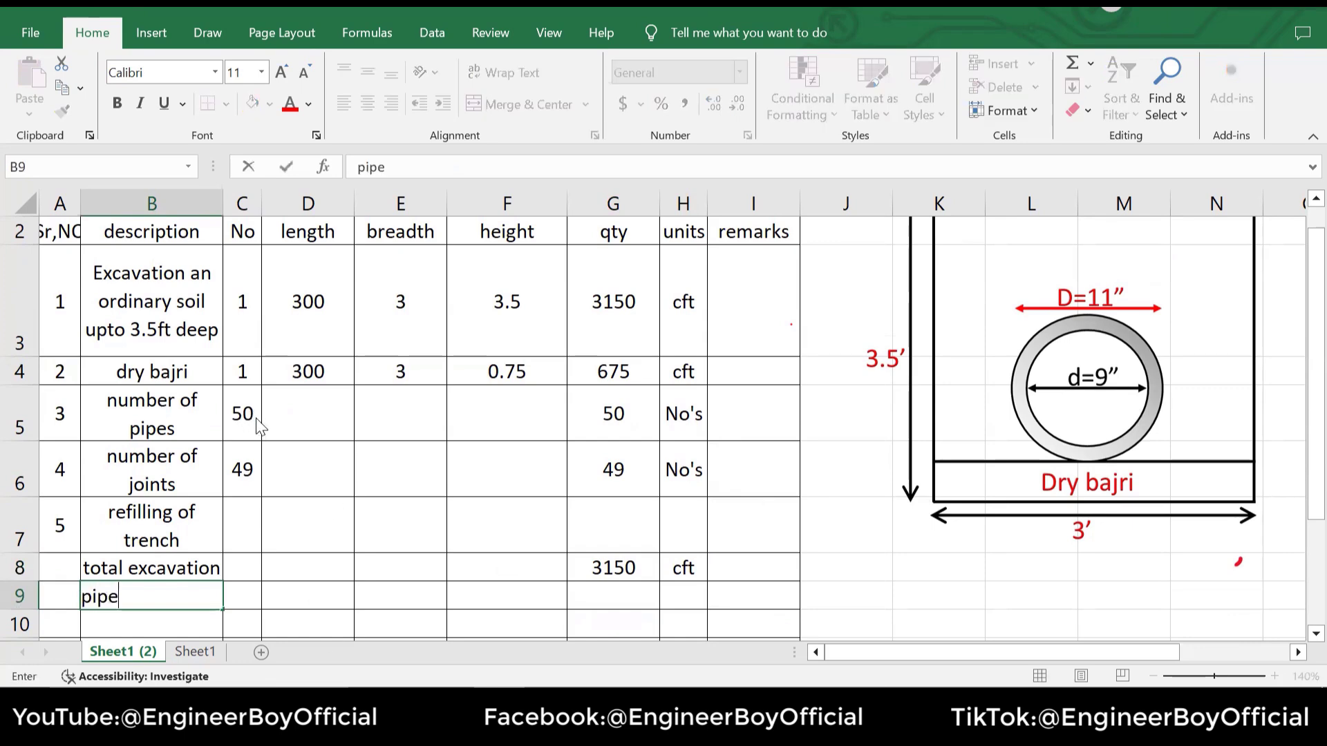
{"action": "type", "text": " volume"}
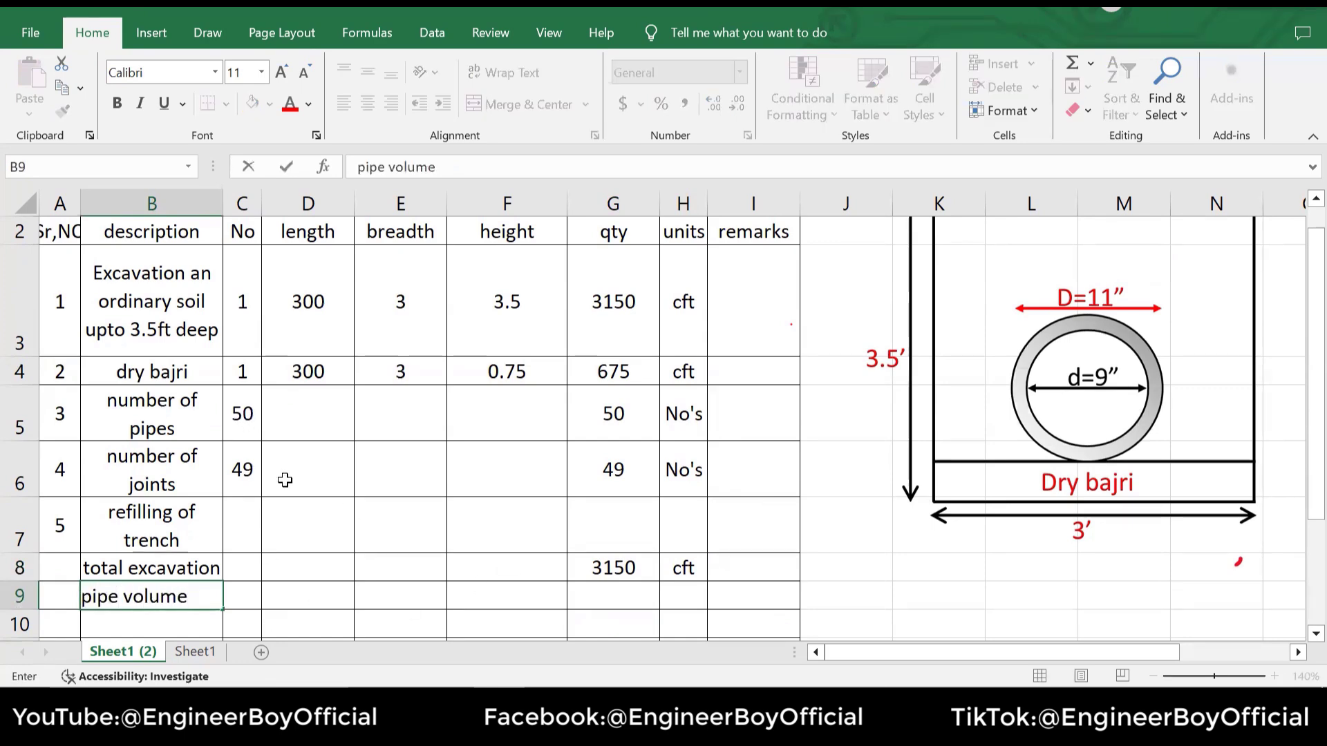
{"action": "key", "text": "Tab"}
{"action": "type", "text": "1"}
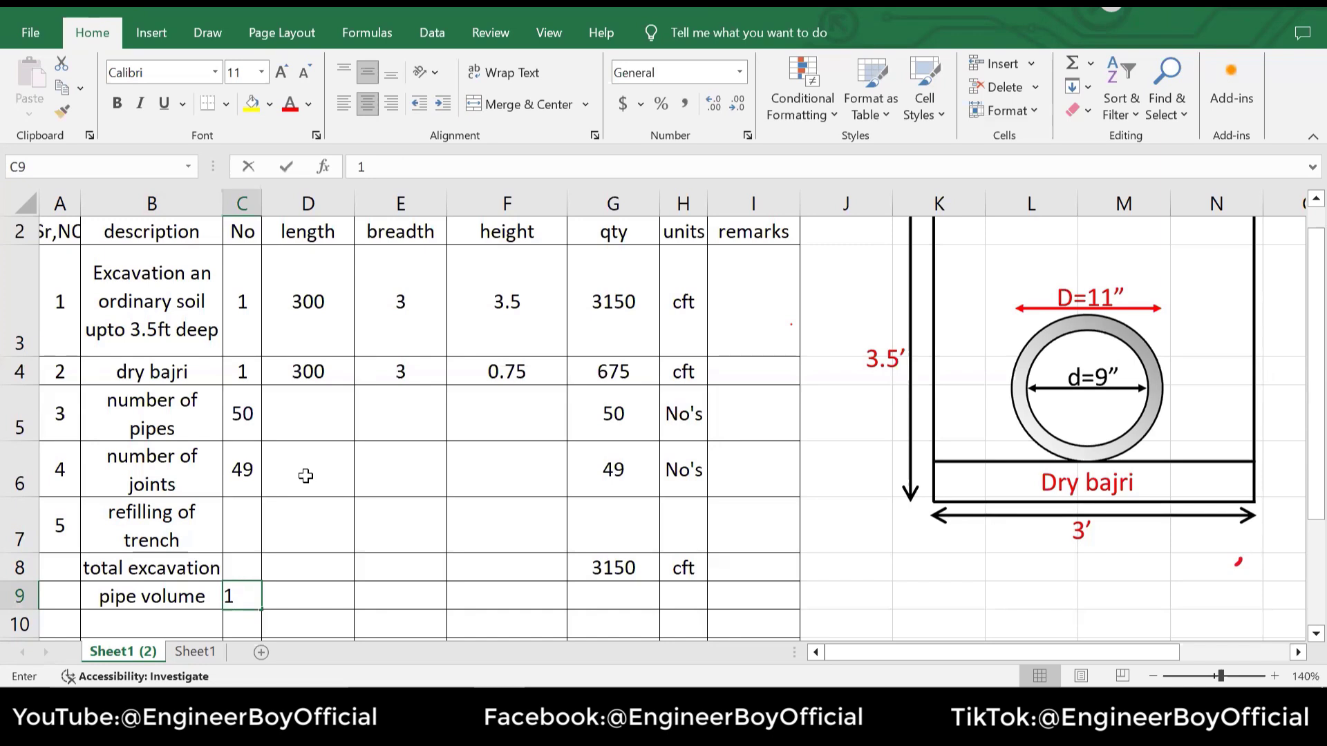
{"action": "key", "text": "Up"}
{"action": "key", "text": "Up"}
{"action": "key", "text": "Up"}
{"action": "key", "text": "Up"}
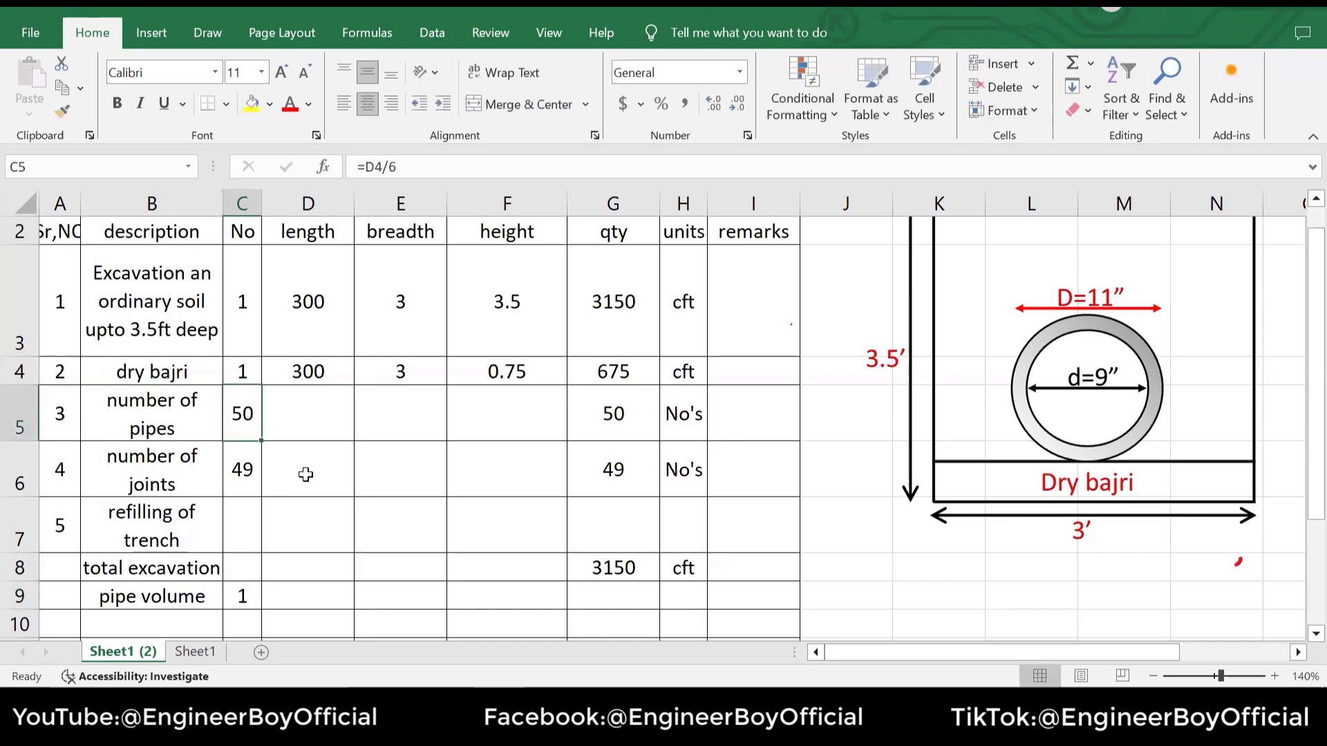
Enter the length 300 in D9 for the pipe volume row
{"action": "left_click", "coordinate": [308, 604]}
{"action": "type", "text": "39"}
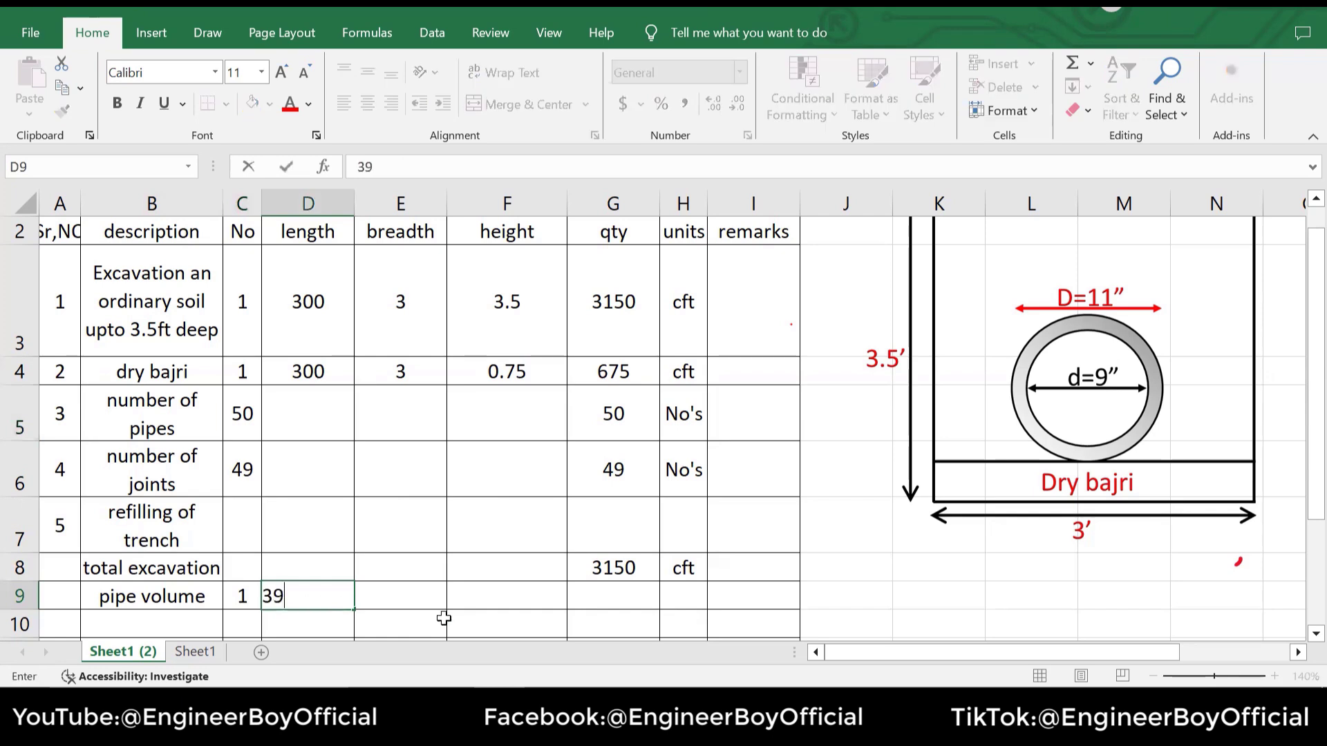
{"action": "key", "text": "BackSpace"}
{"action": "type", "text": "00"}
{"action": "key", "text": "Tab"}
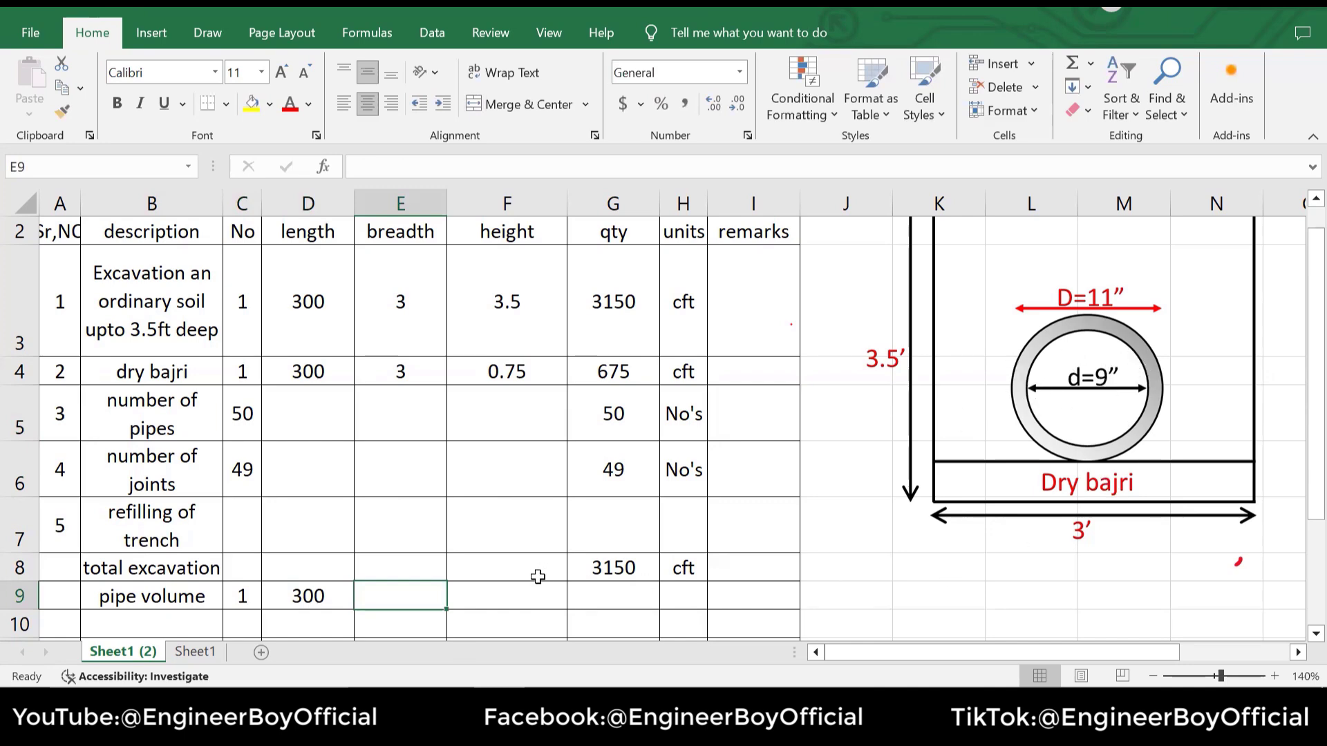
Merge and center the breadth and height cells E9:F9 of the pipe volume row
{"action": "left_click", "coordinate": [512, 592]}
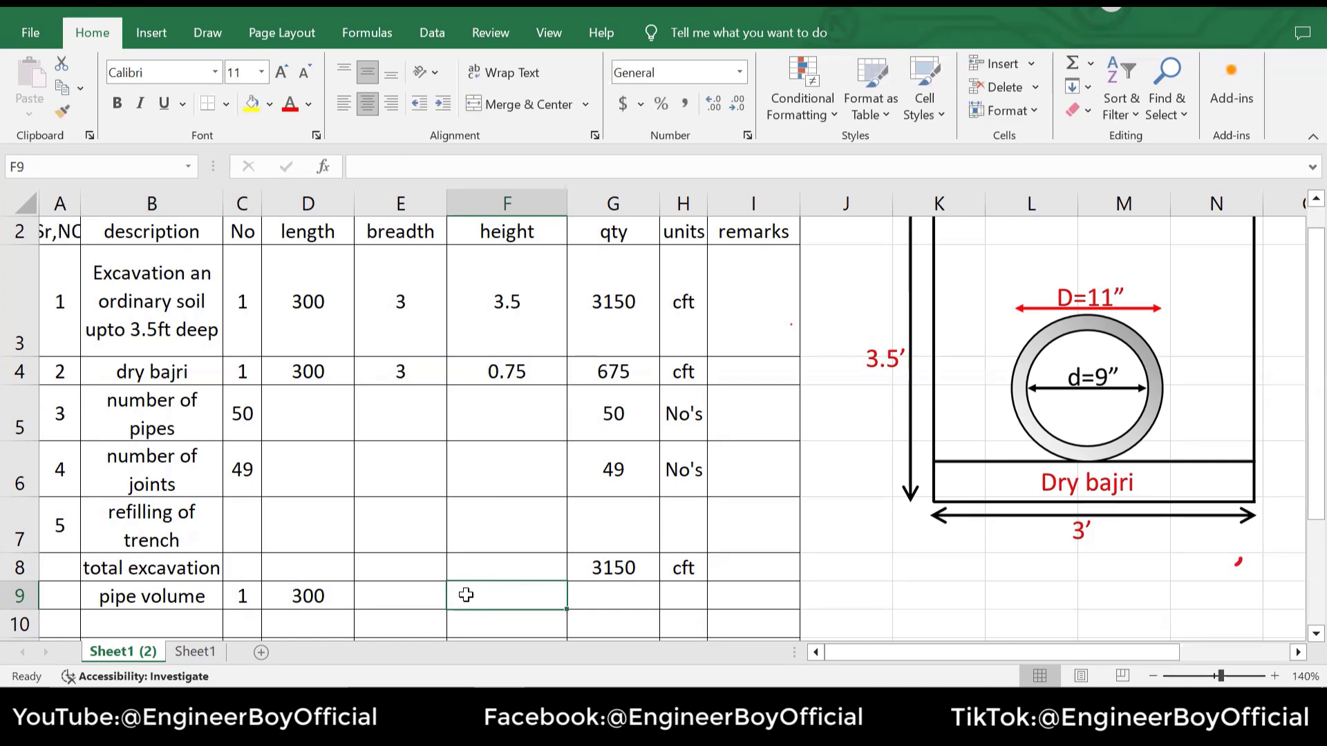
{"action": "left_click", "coordinate": [429, 592]}
{"action": "left_click_drag", "start_coordinate": [477, 593], "coordinate": [430, 595]}
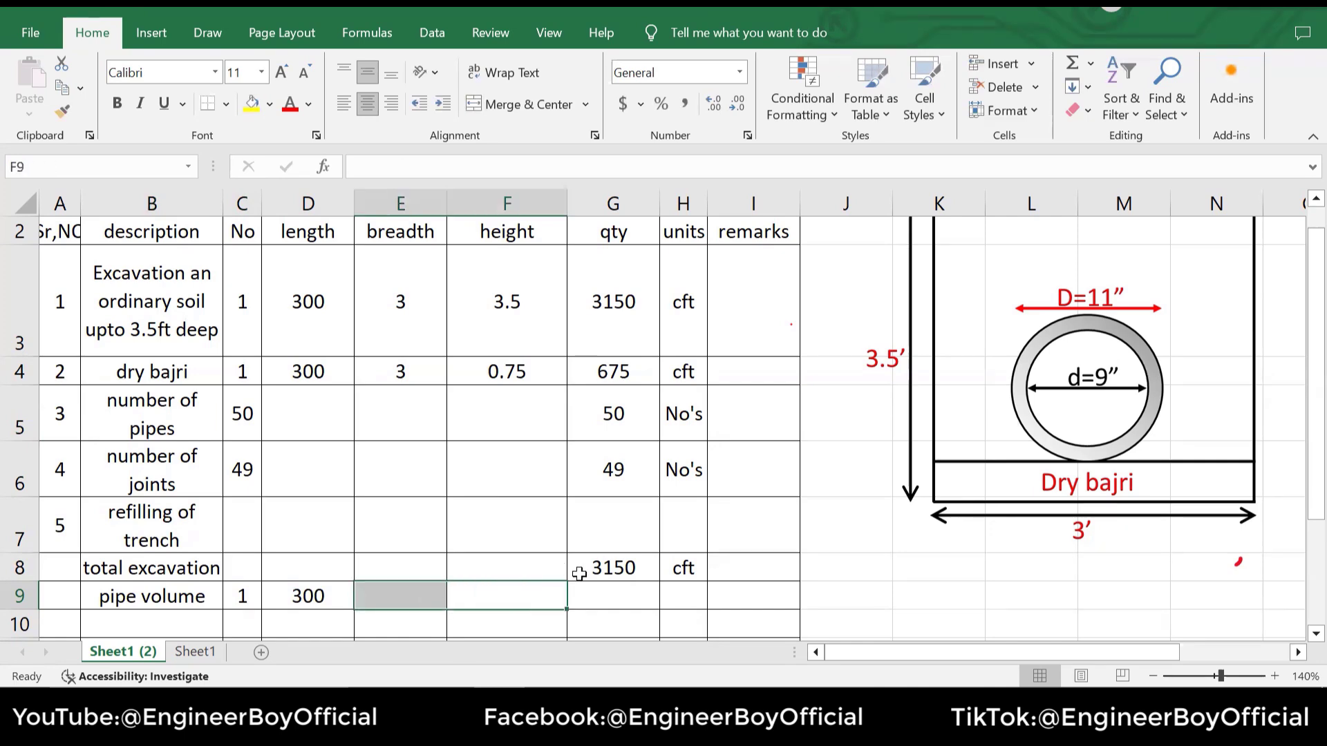
{"action": "left_click", "coordinate": [530, 105]}
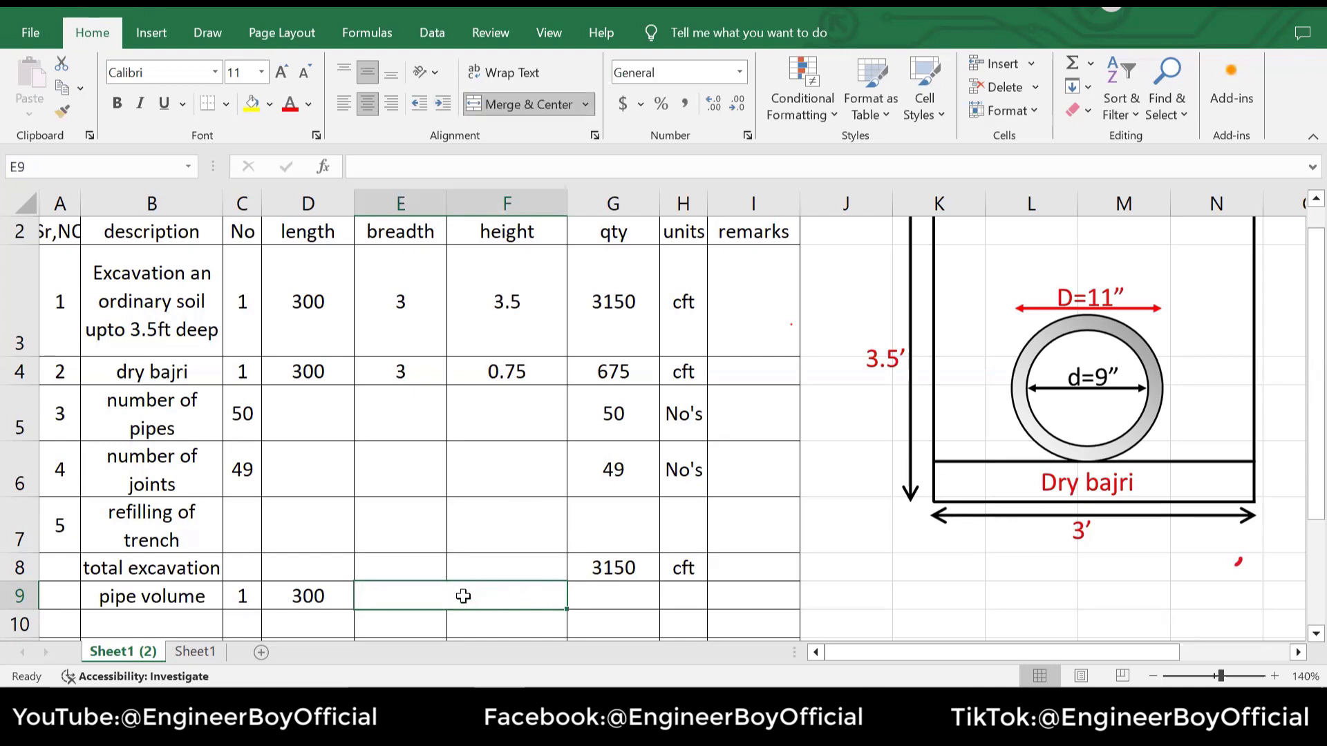
Calculate the pipe's cross-sectional area in merged cell E9 with the formula =PI()*(0.9167^2)/4, accepting the proposed formula correction
{"action": "scroll", "coordinate": [462, 595], "scroll_direction": "down", "scroll_amount": 2}
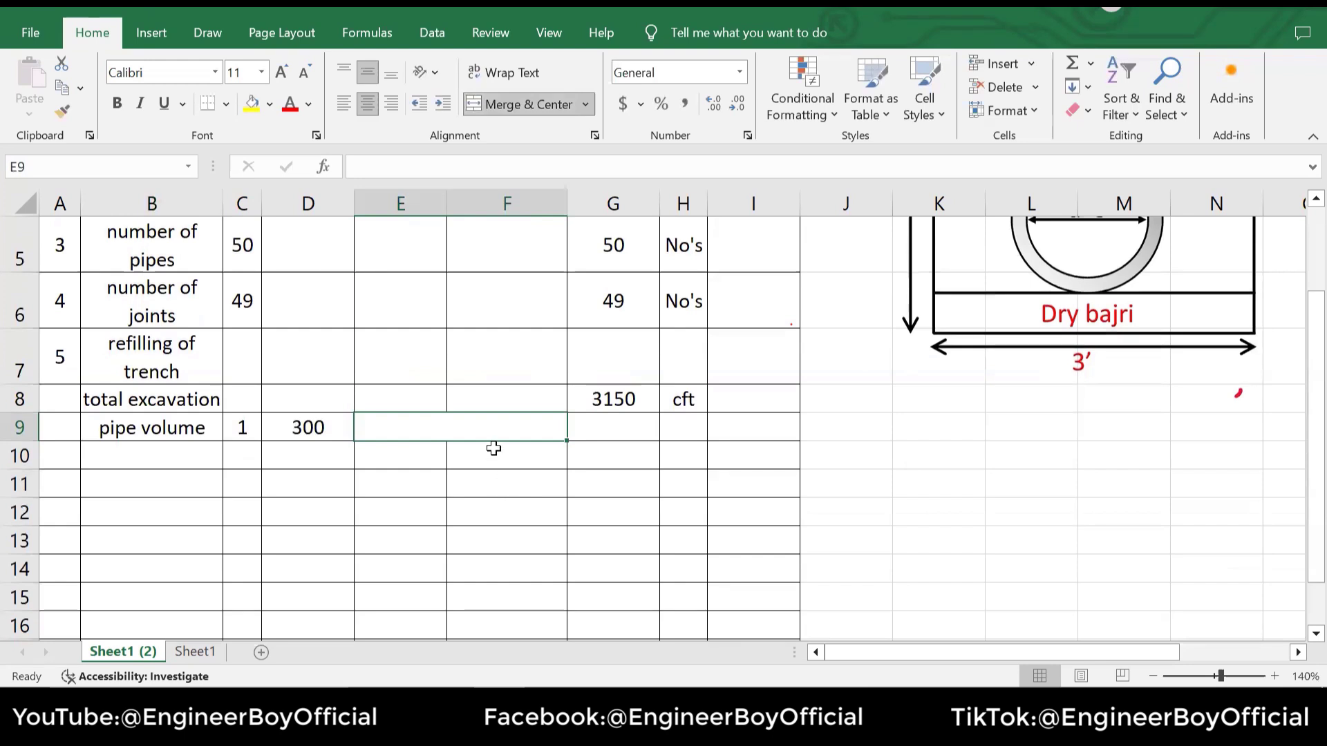
{"action": "type", "text": "=p"}
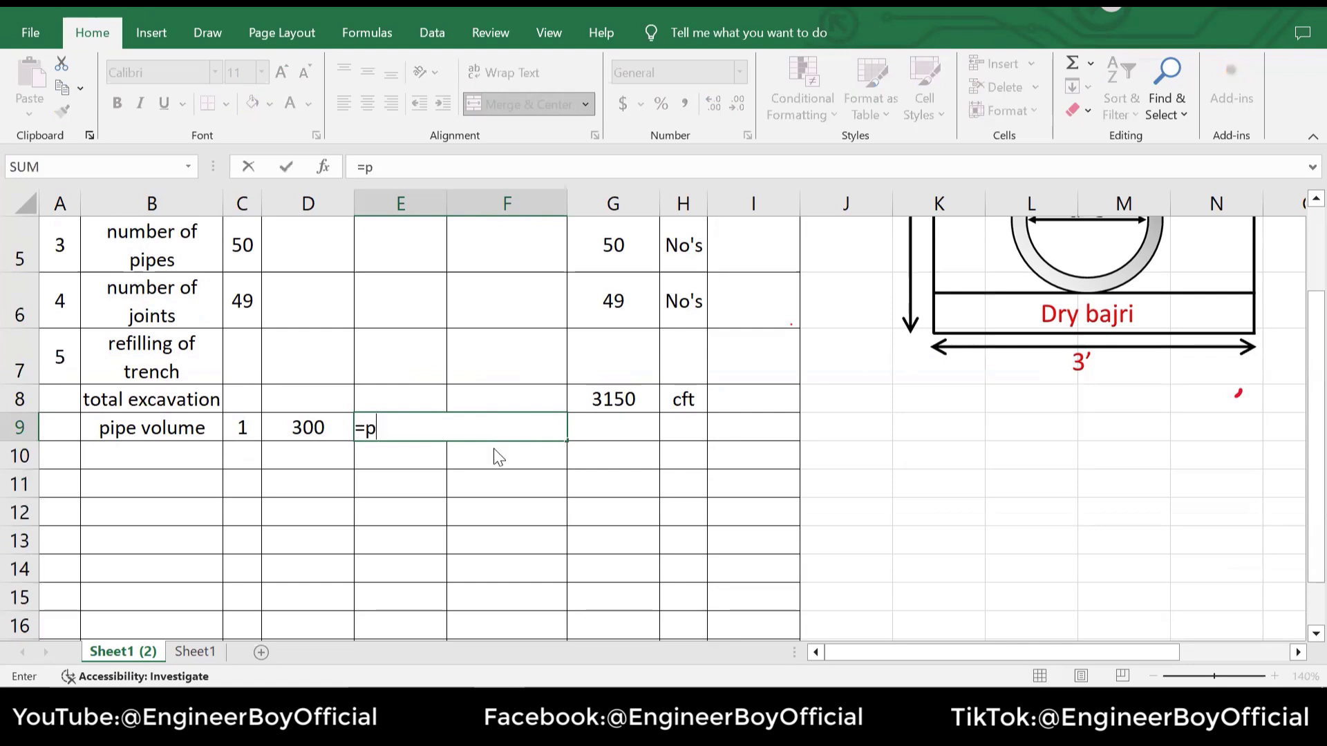
{"action": "type", "text": "i()"}
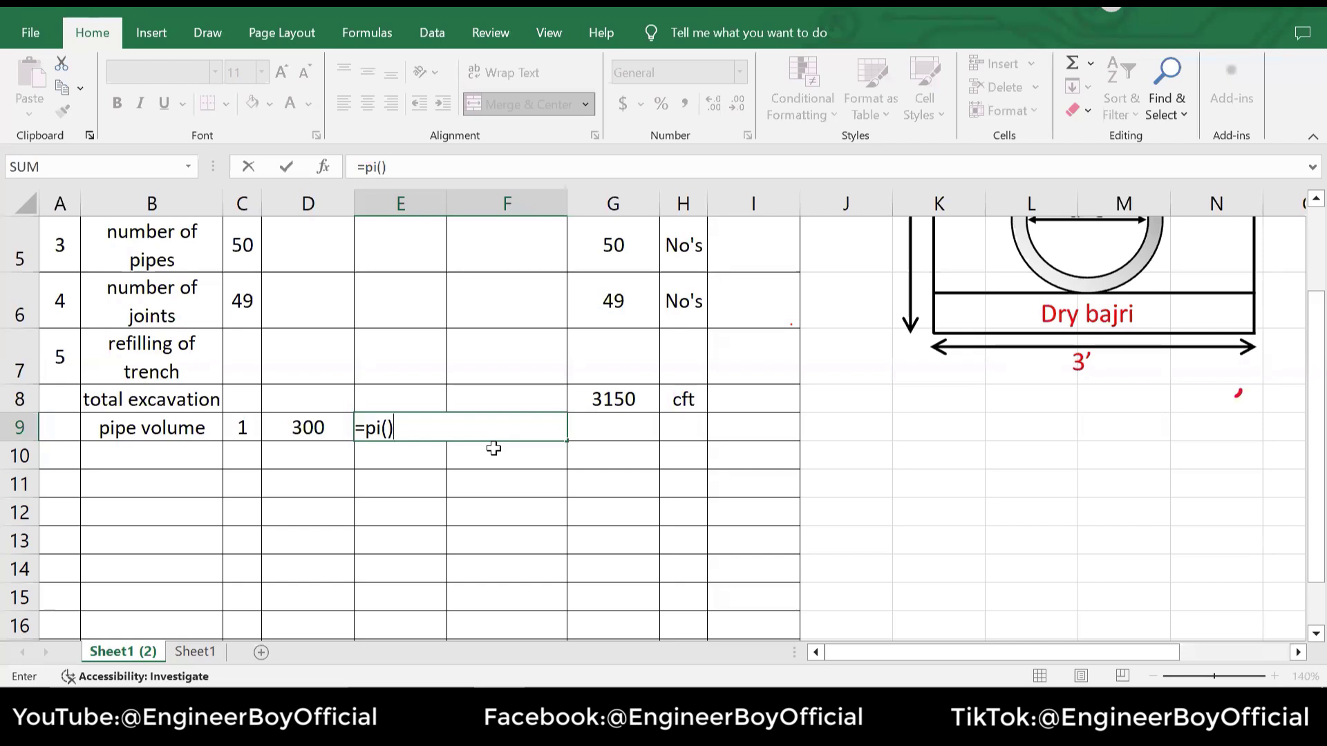
{"action": "scroll", "coordinate": [702, 484], "scroll_direction": "up", "scroll_amount": 2}
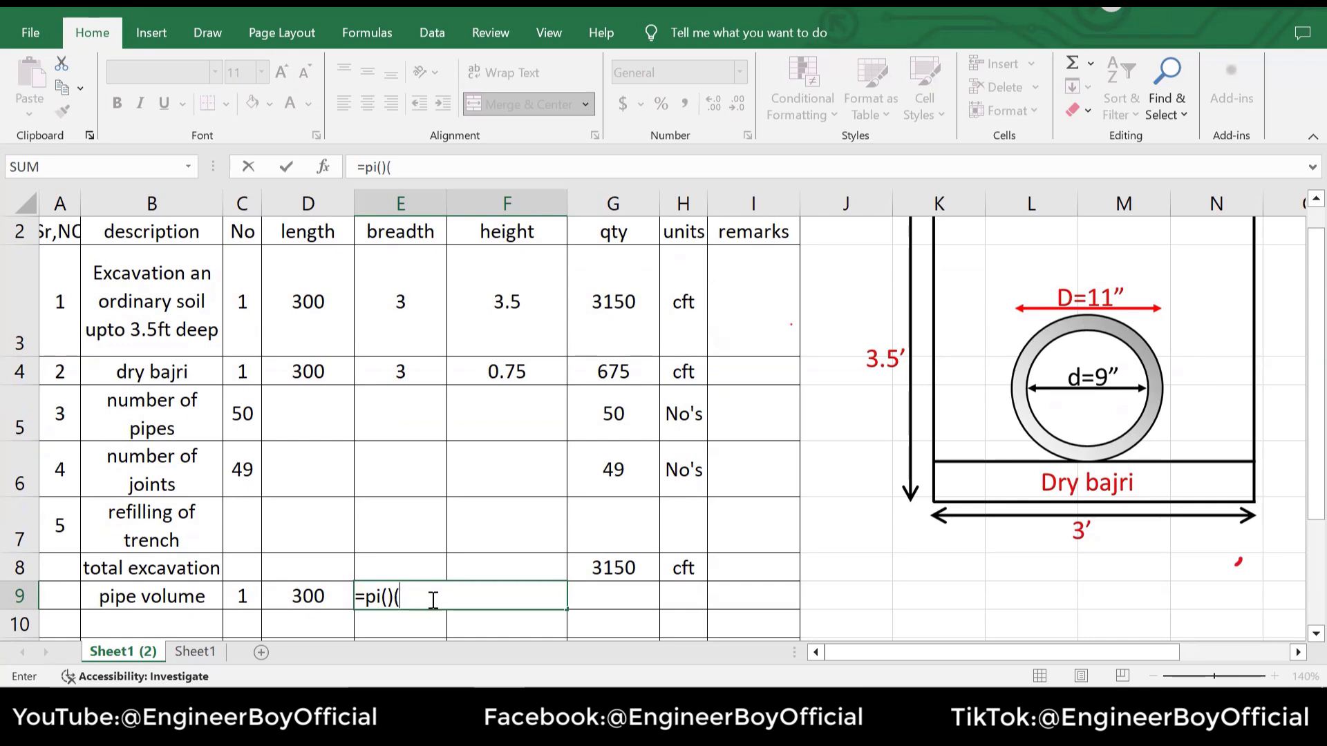
{"action": "type", "text": "0.9167^2"}
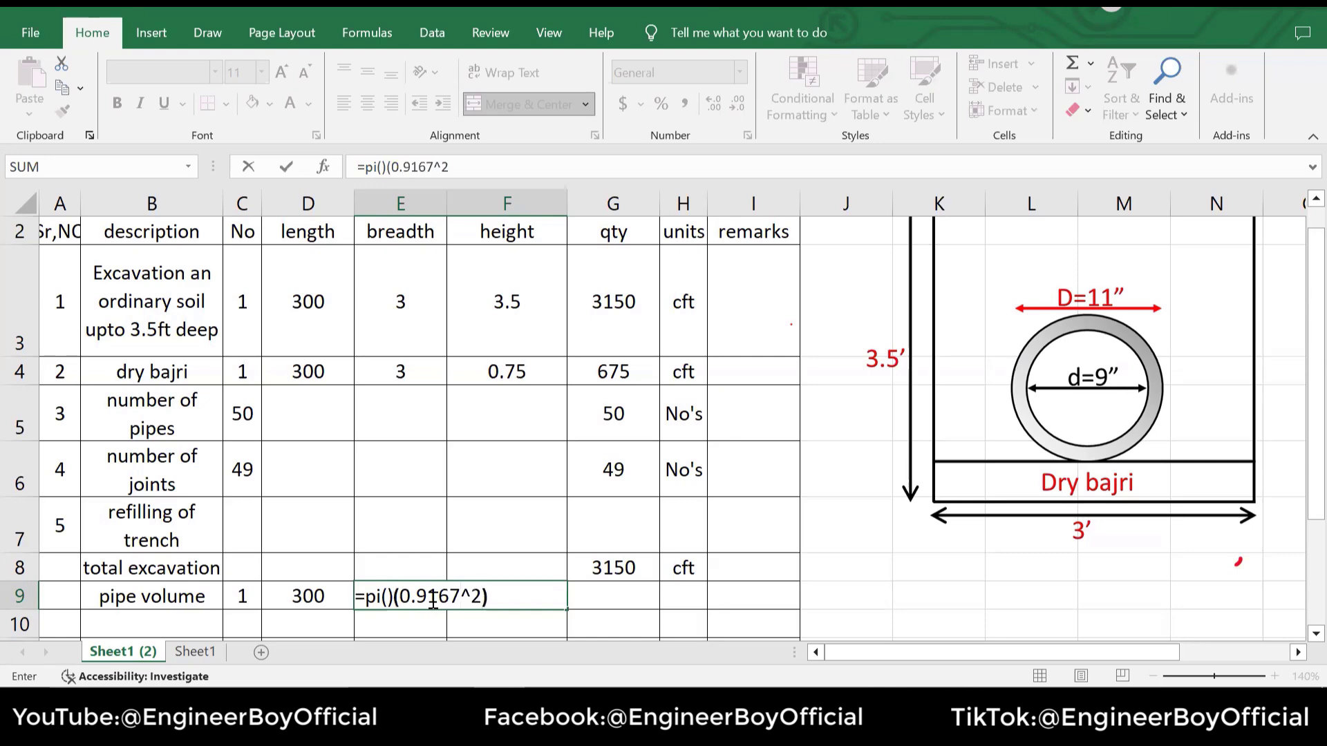
{"action": "type", "text": ")/4"}
{"action": "key", "text": "Return"}
{"action": "left_click", "coordinate": [631, 423]}
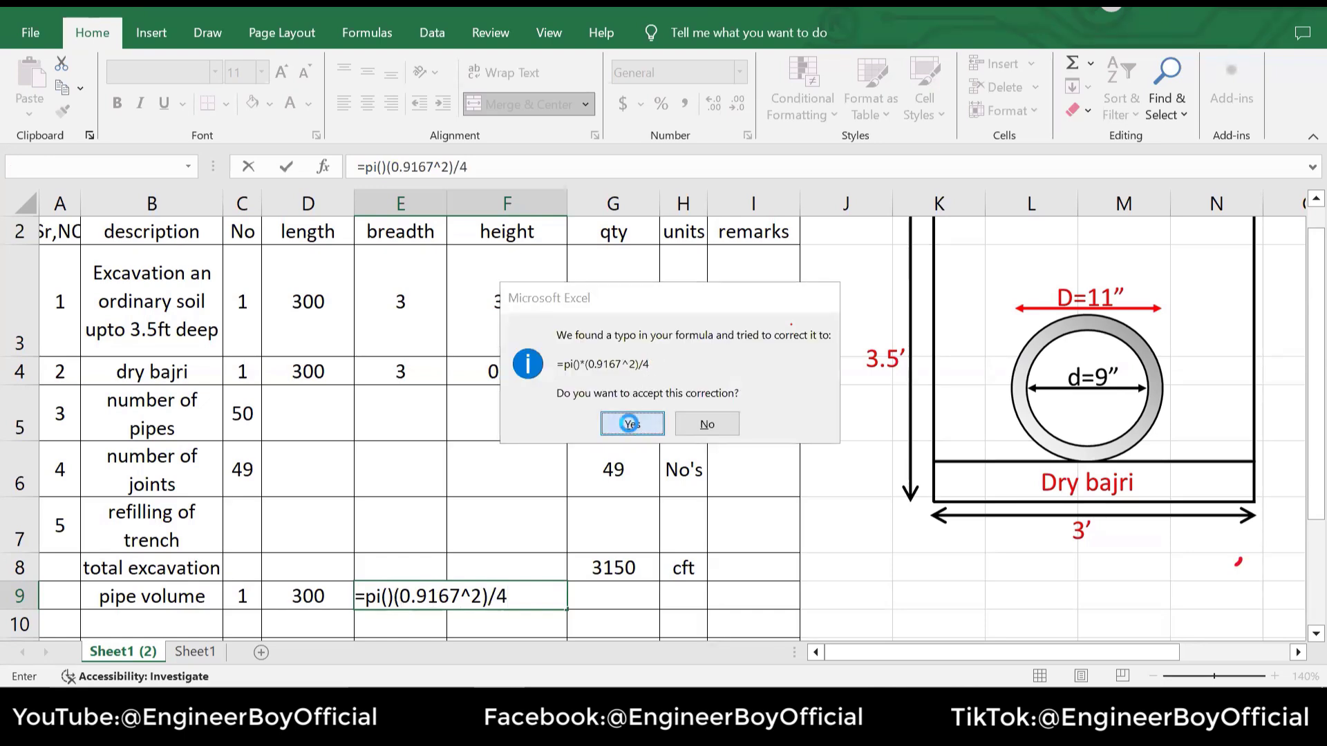
{"action": "left_click", "coordinate": [467, 595]}
{"action": "scroll", "coordinate": [539, 510], "scroll_direction": "down", "scroll_amount": 1}
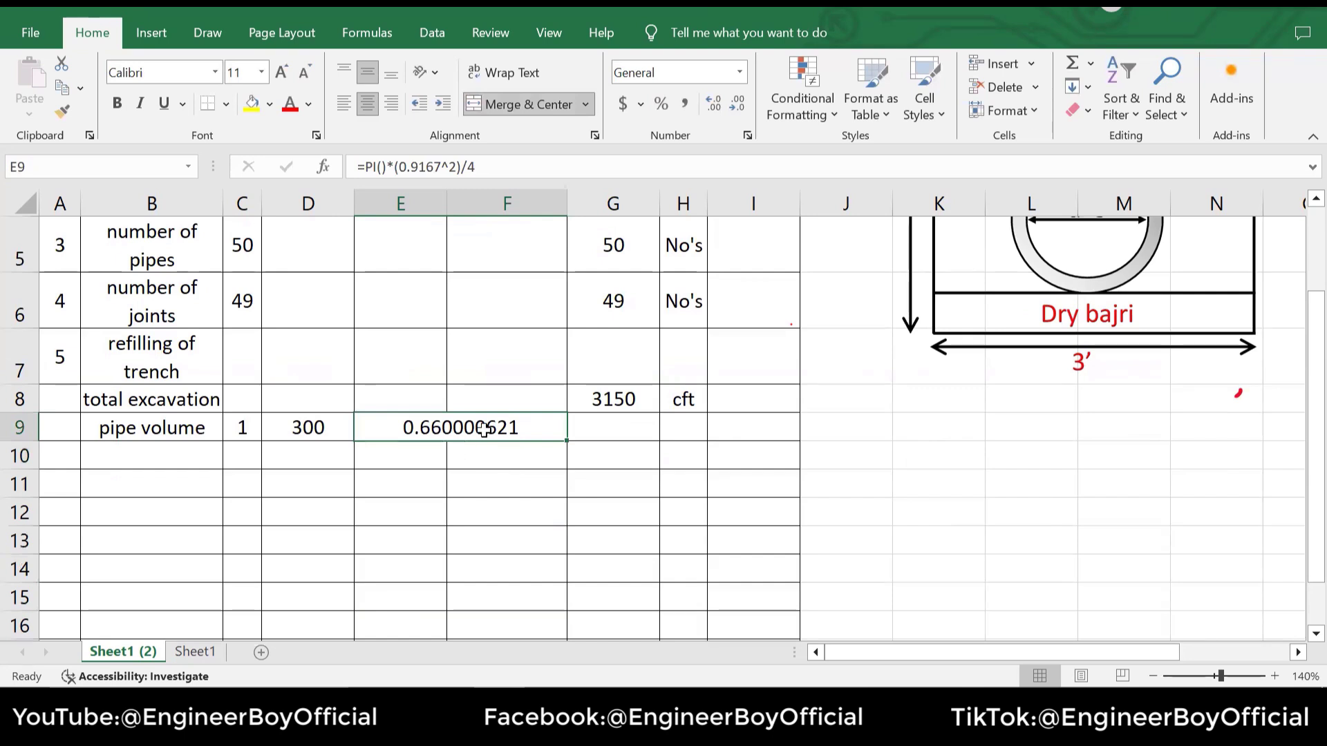
{"action": "left_click", "coordinate": [470, 459]}
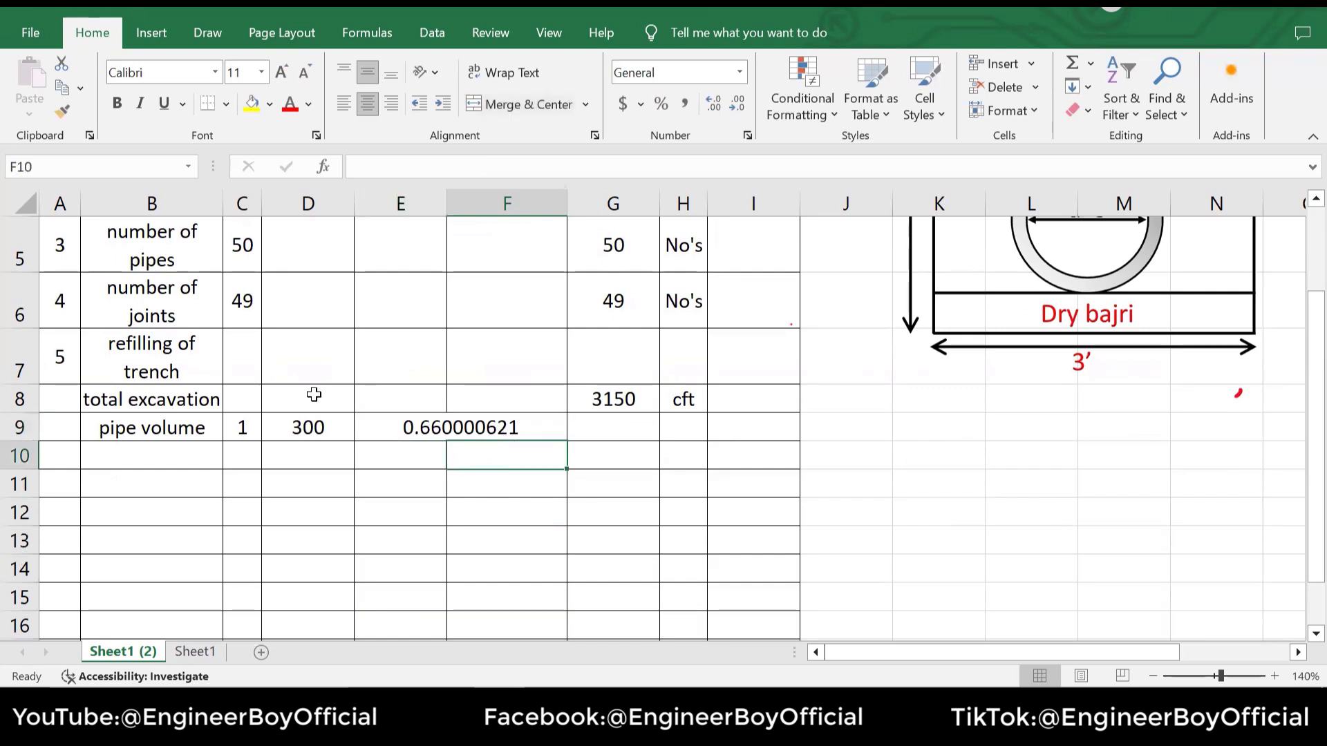
Calculate the pipe volume quantity in G9 by multiplying E9, D9 and C9
{"action": "left_click", "coordinate": [618, 431]}
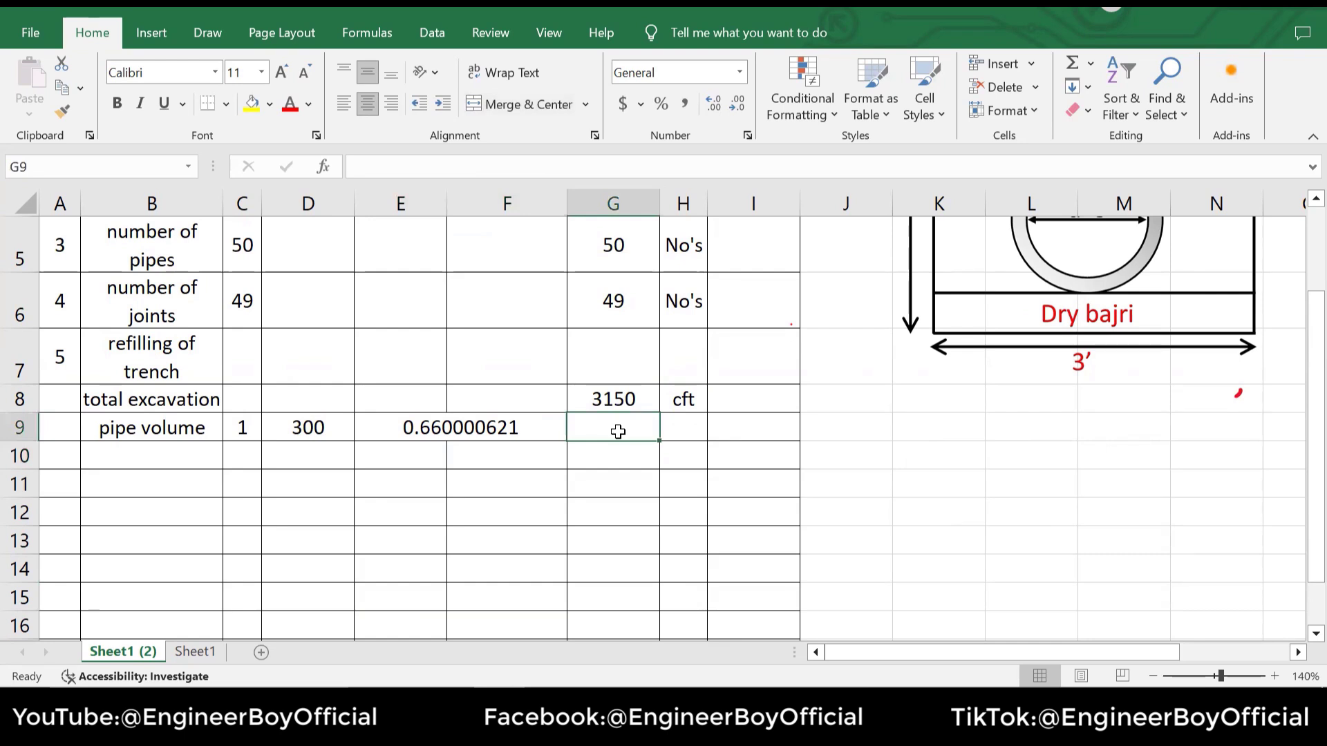
{"action": "type", "text": "="}
{"action": "left_click", "coordinate": [470, 428]}
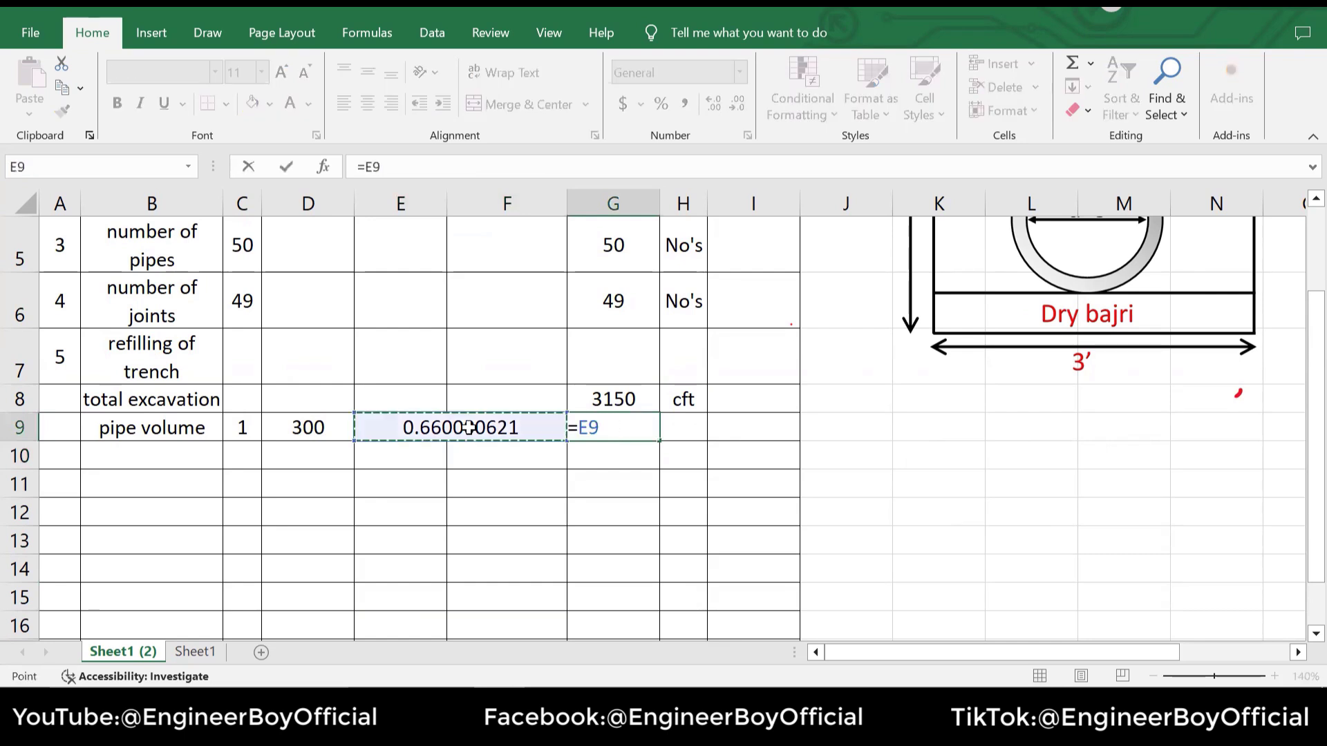
{"action": "type", "text": "*"}
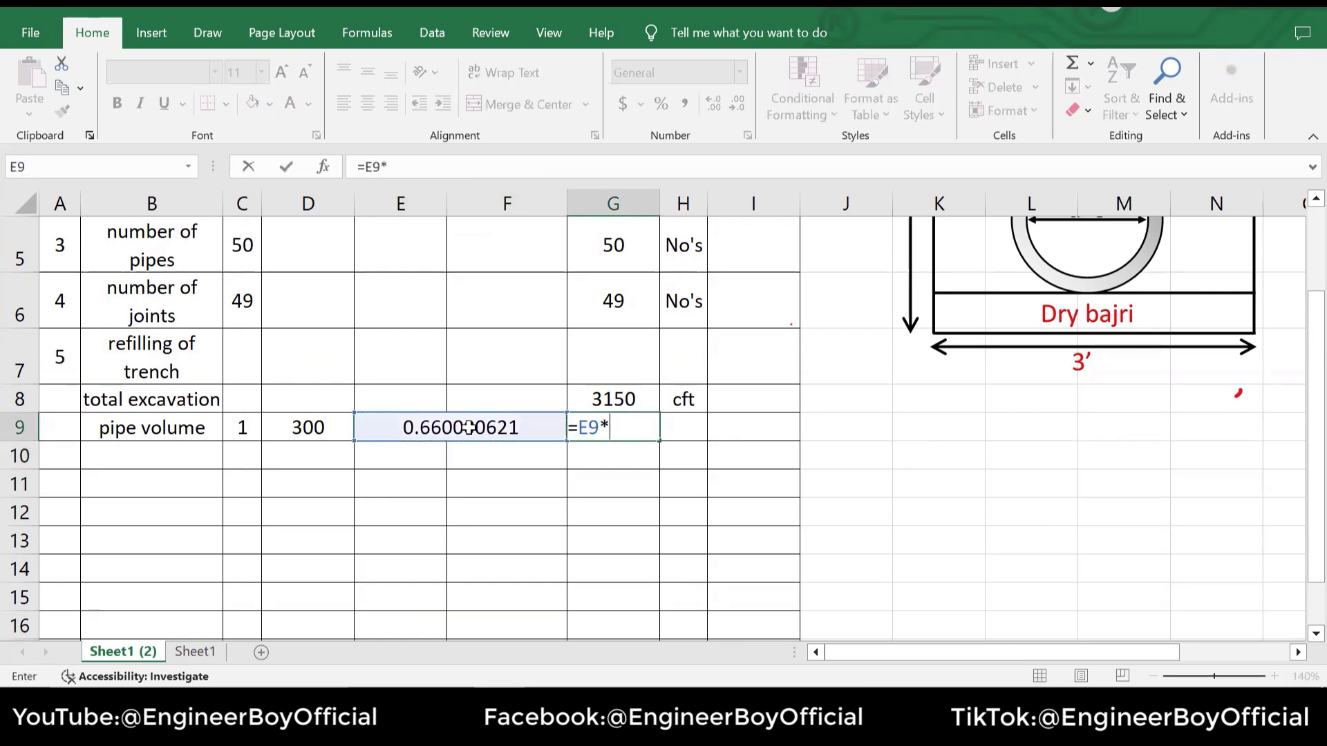
{"action": "left_click", "coordinate": [302, 429]}
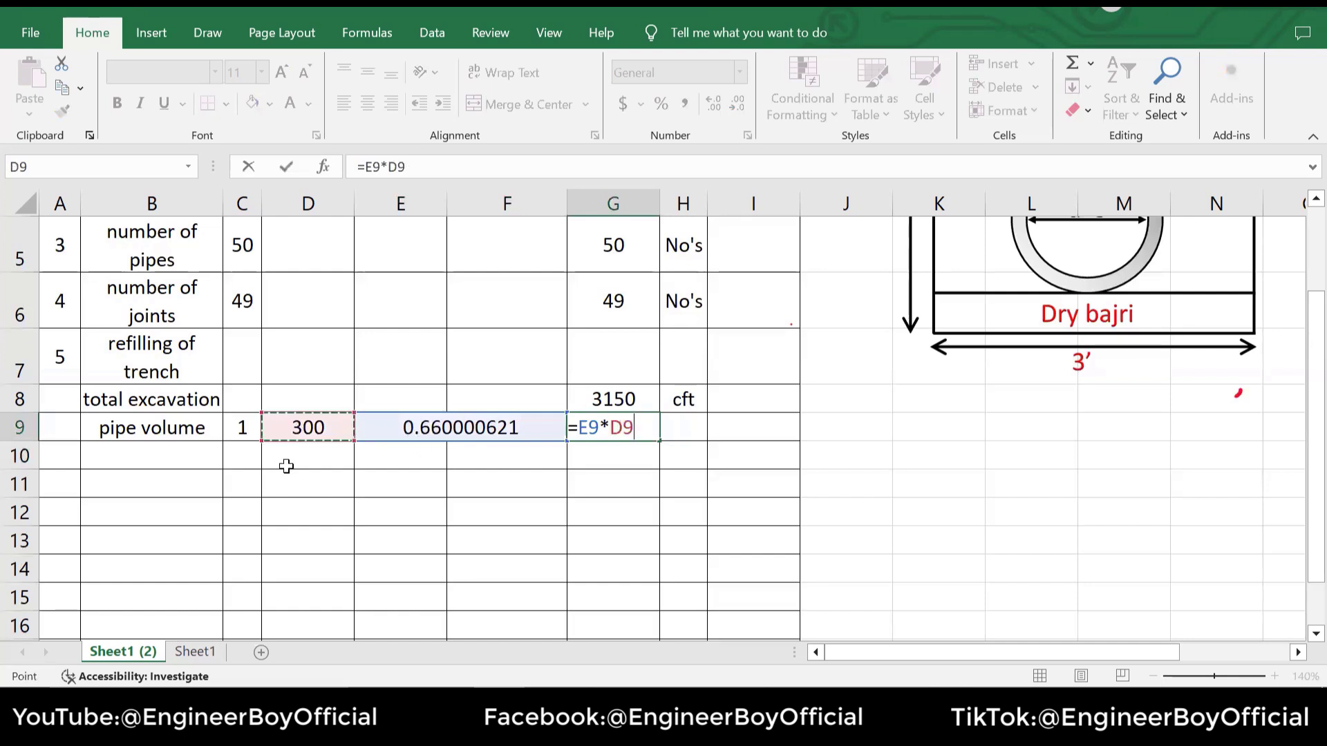
{"action": "type", "text": "*"}
{"action": "left_click", "coordinate": [248, 427]}
{"action": "key", "text": "Return"}
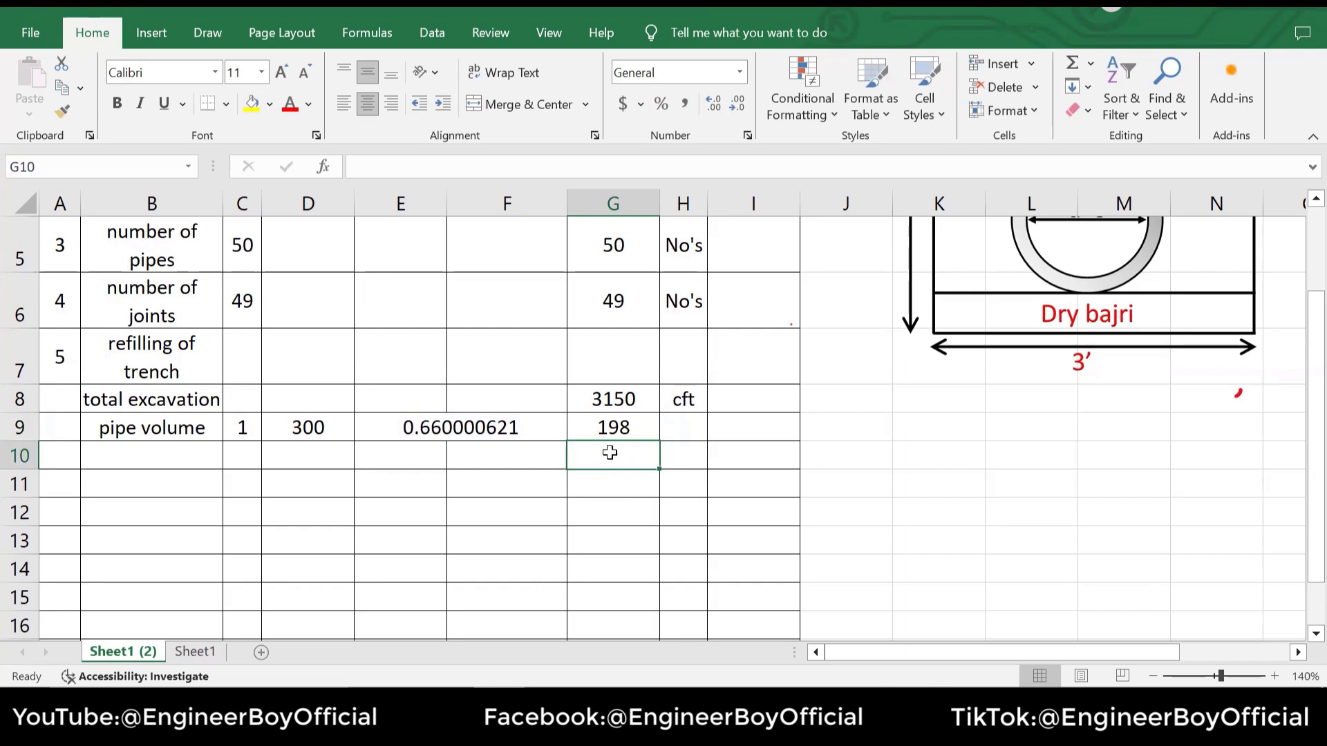
Enter the unit cft in H9 for the pipe volume row
{"action": "left_click", "coordinate": [625, 428]}
{"action": "left_click", "coordinate": [676, 427]}
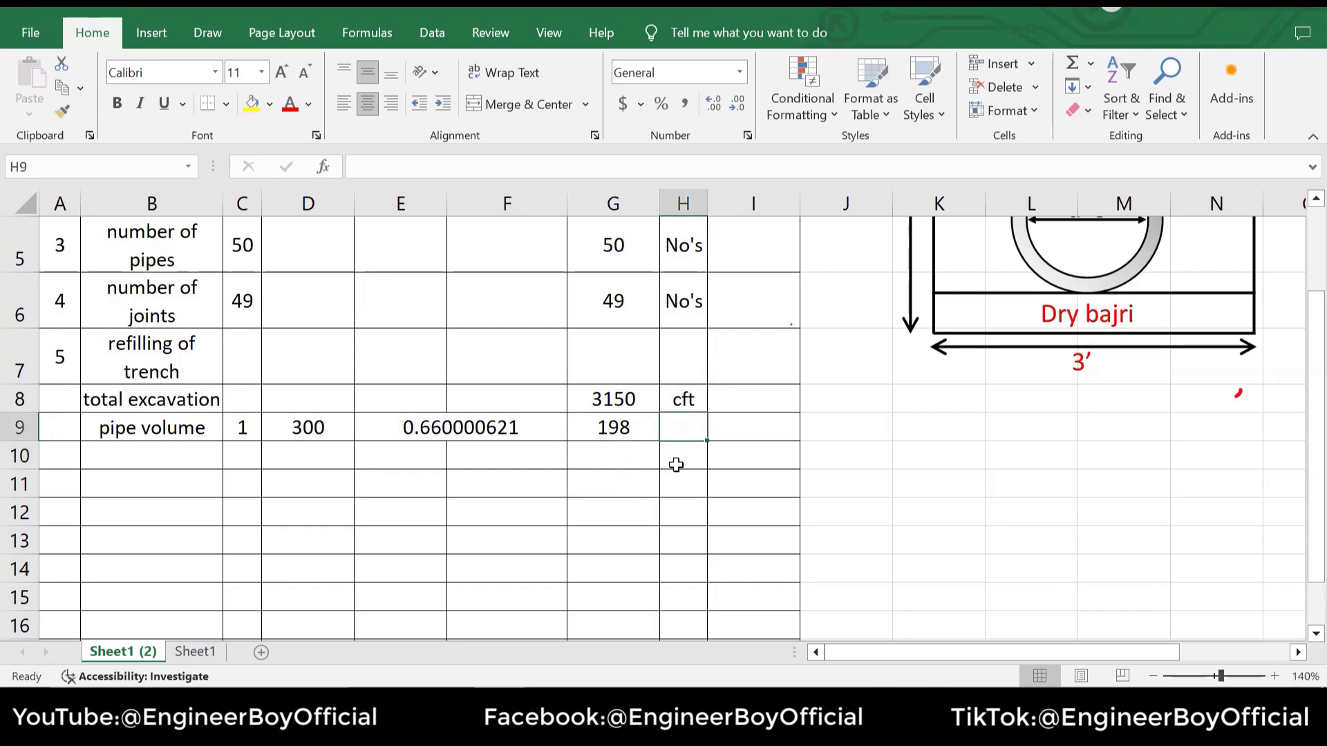
{"action": "type", "text": "cft"}
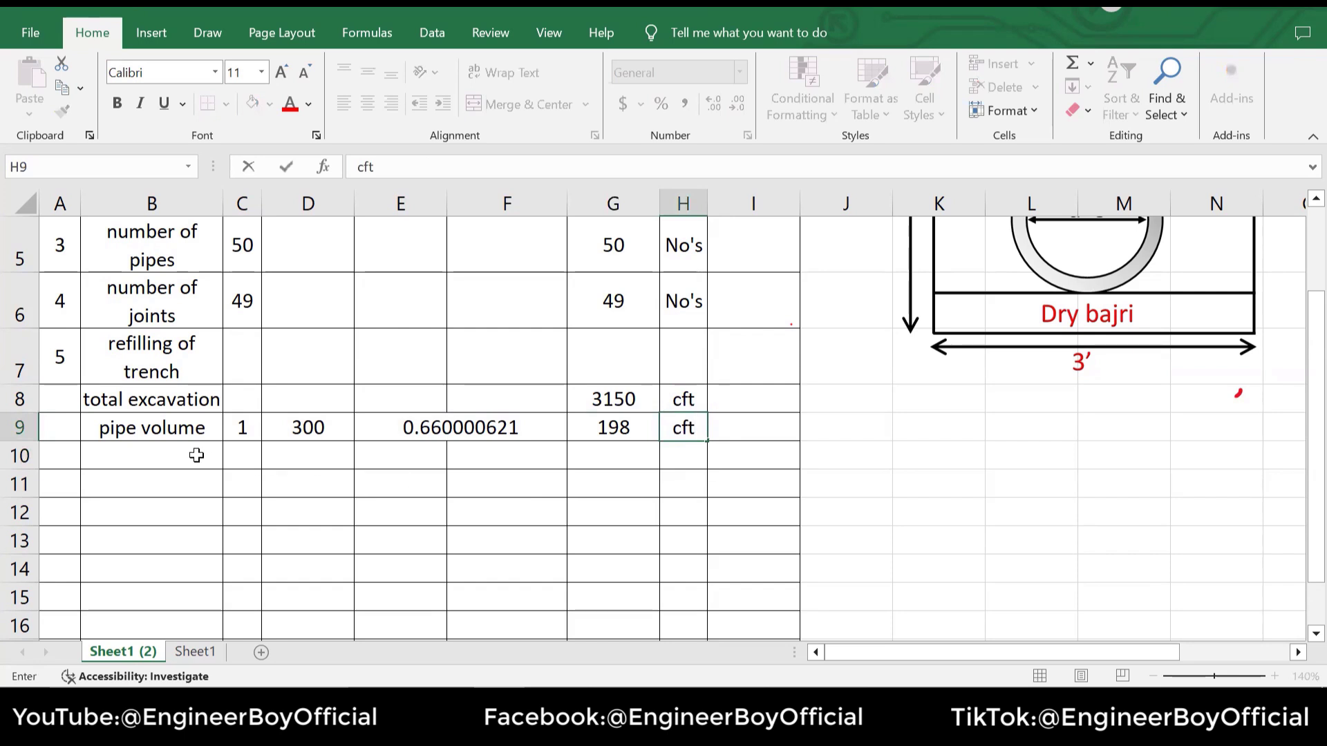
Enter the description "net refilling of trench" in B10 with its text wrapped
{"action": "left_click", "coordinate": [187, 462]}
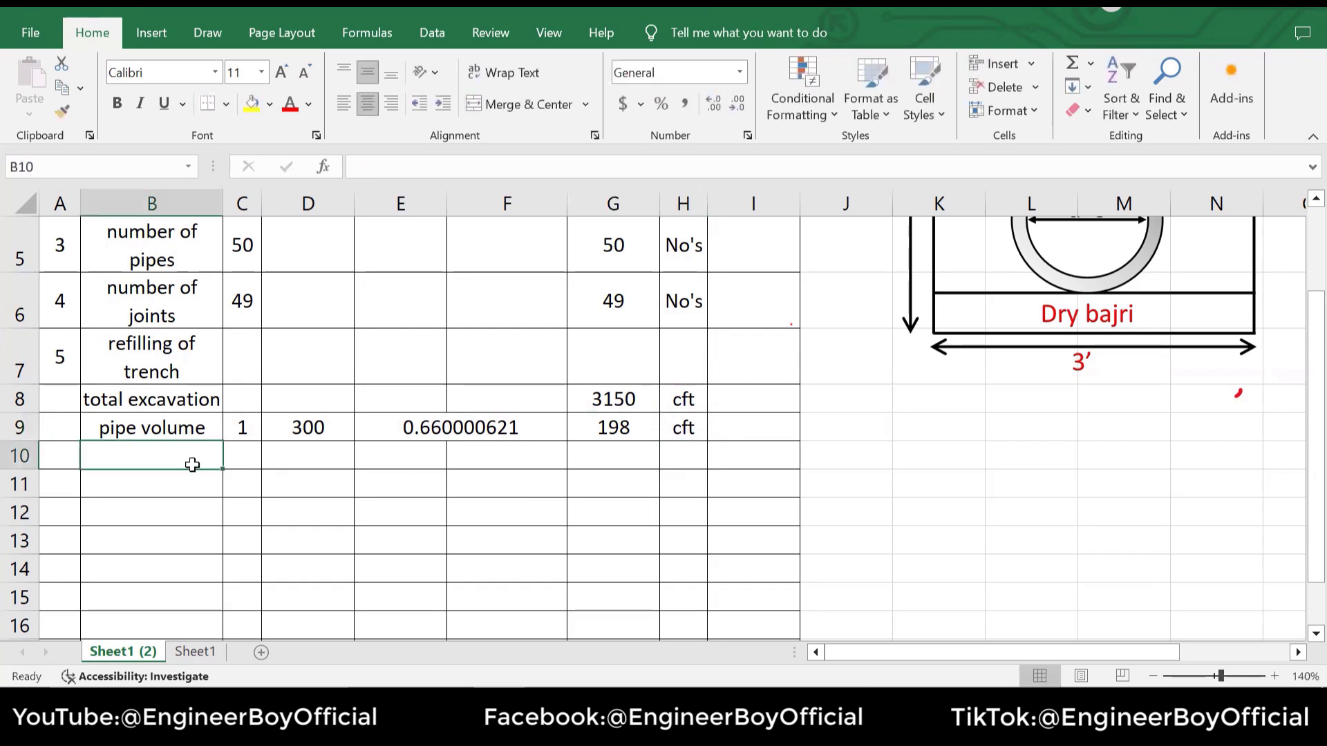
{"action": "type", "text": "net "}
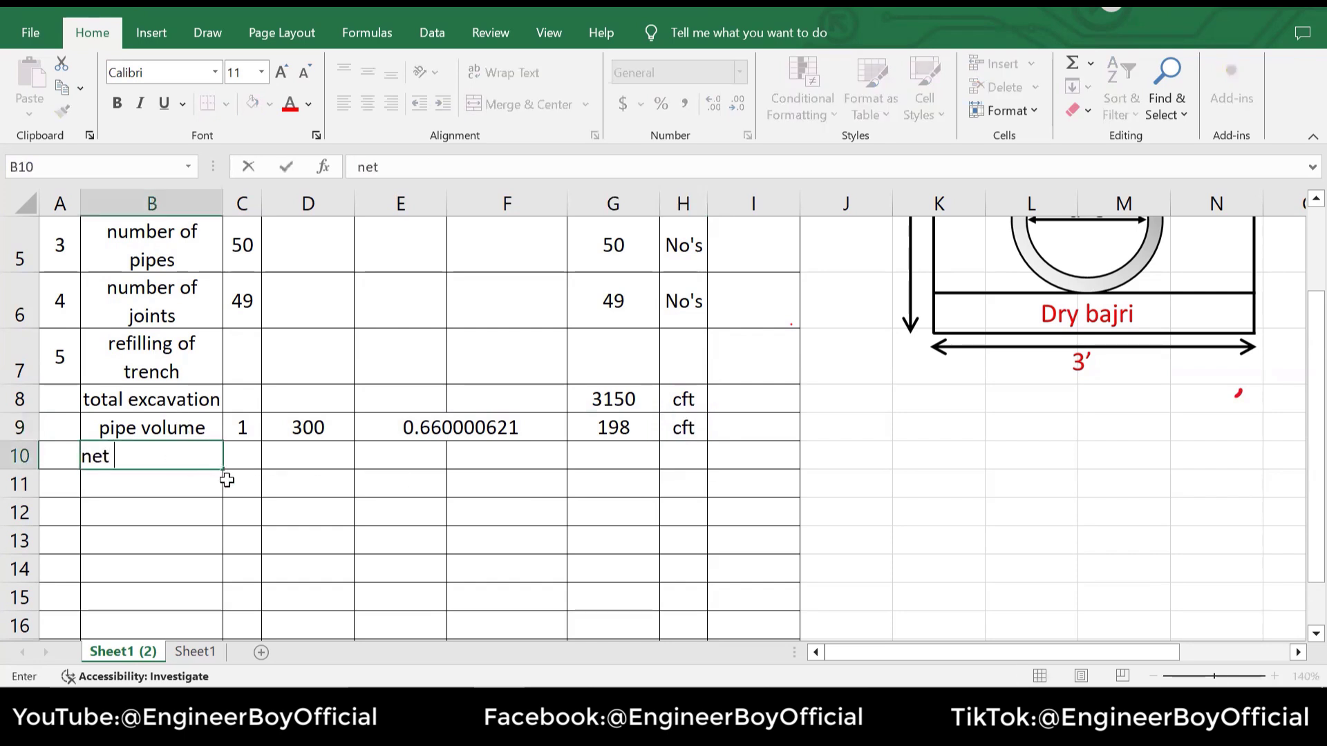
{"action": "type", "text": "refilling of trench"}
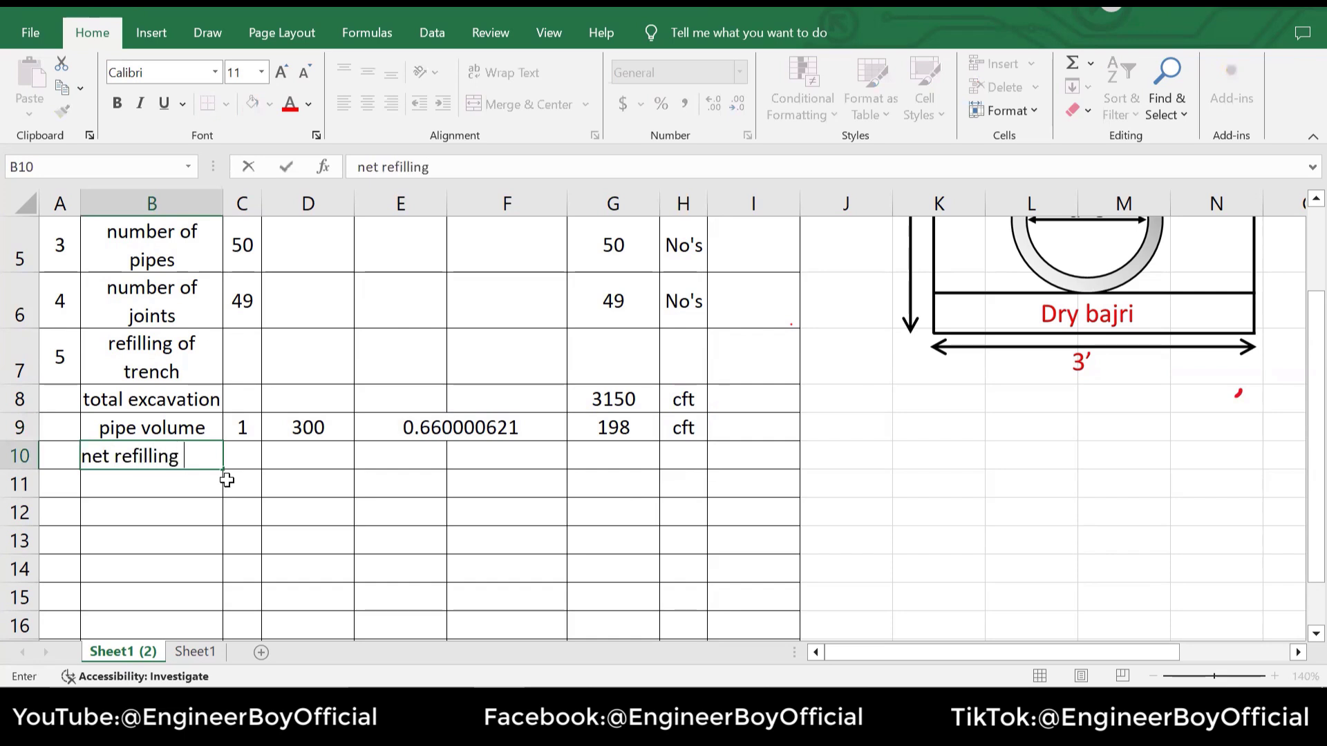
{"action": "key", "text": "ctrl+Return"}
{"action": "left_click", "coordinate": [504, 72]}
Calculate the net refilling quantity in G10 by subtracting the pipe volume G9 from the total excavation G8
{"action": "left_click", "coordinate": [616, 464]}
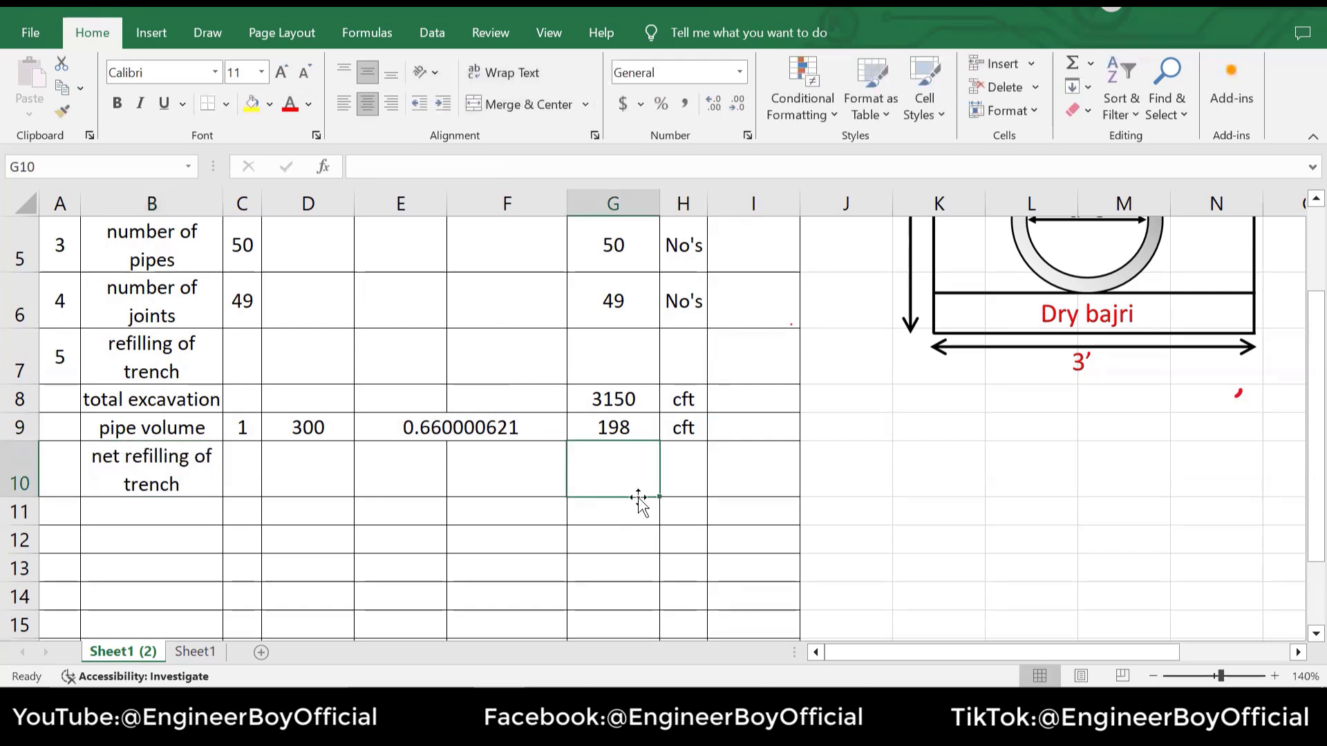
{"action": "type", "text": "="}
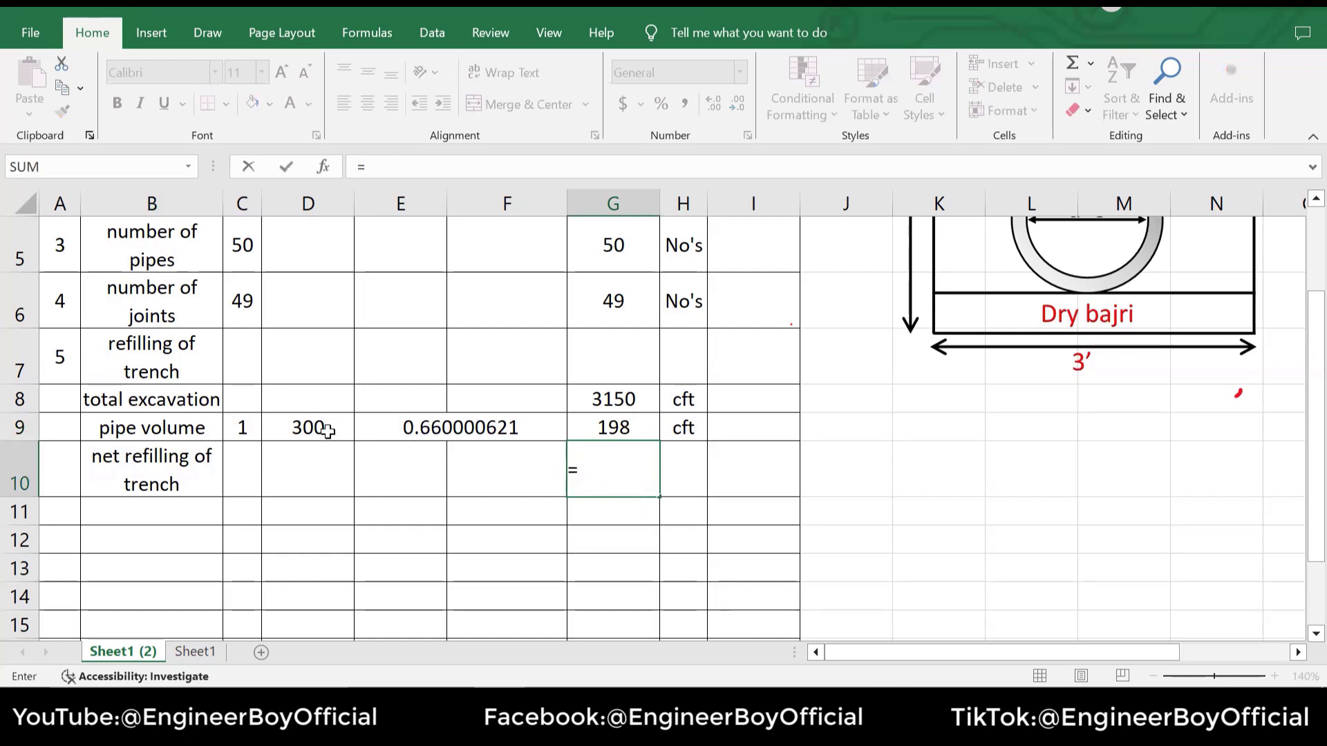
{"action": "left_click", "coordinate": [630, 399]}
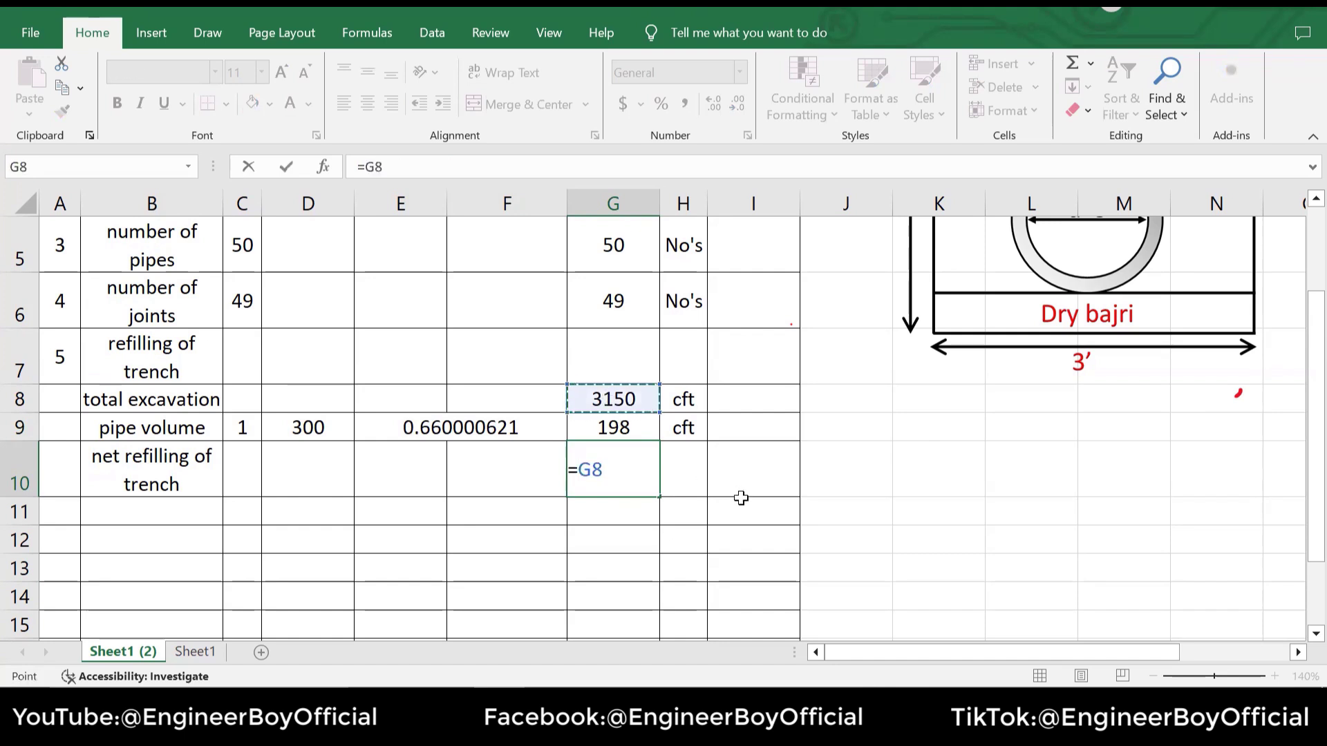
{"action": "type", "text": "-"}
{"action": "left_click", "coordinate": [609, 432]}
{"action": "key", "text": "Return"}
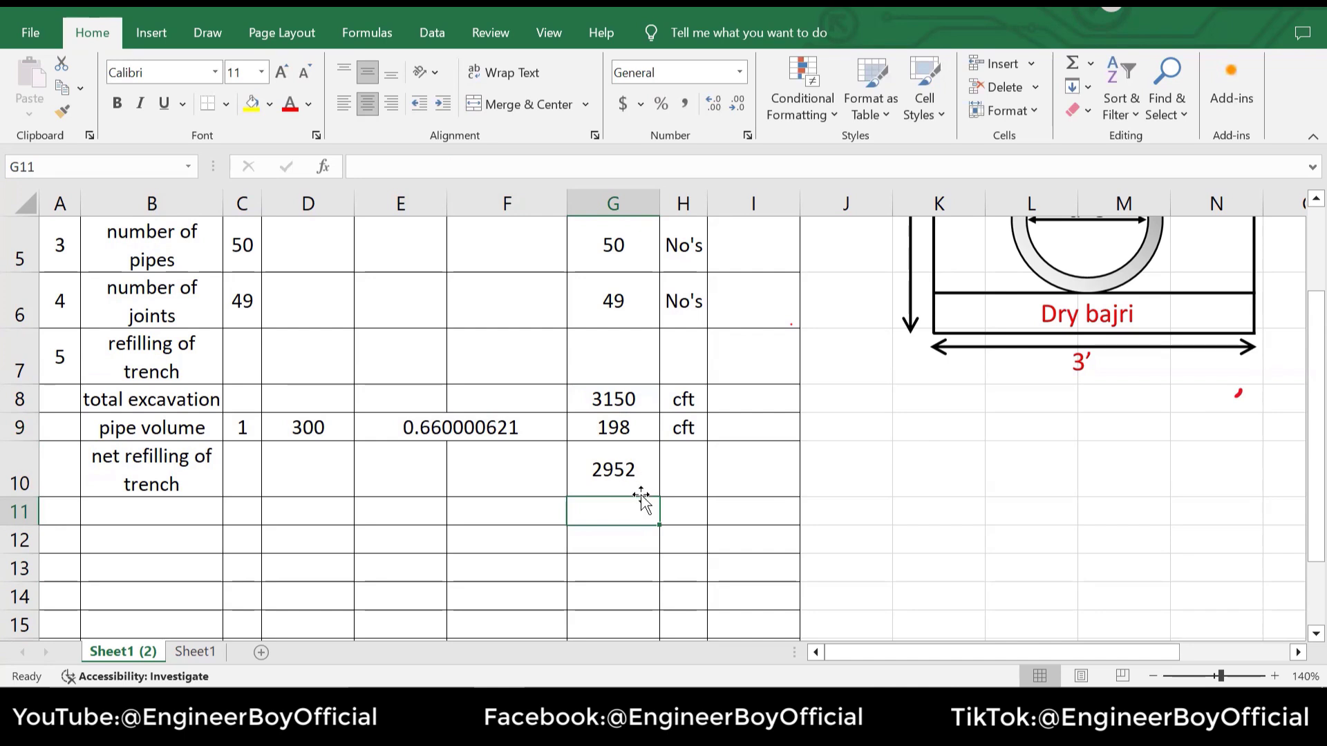
Extend the net refilling formula in G10 to also deduct the dry bajri quantity, giving =G8-G9-G4
{"action": "left_click", "coordinate": [626, 469]}
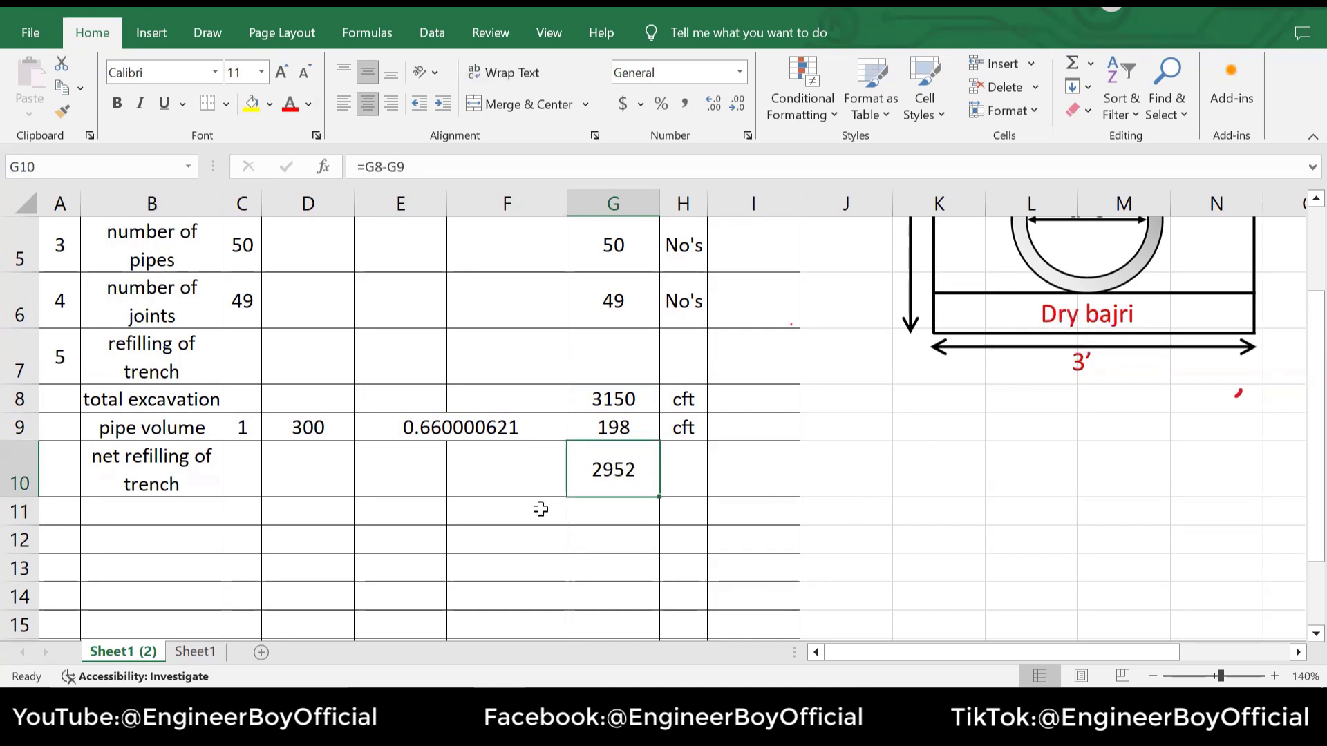
{"action": "scroll", "coordinate": [940, 461], "scroll_direction": "up", "scroll_amount": 2}
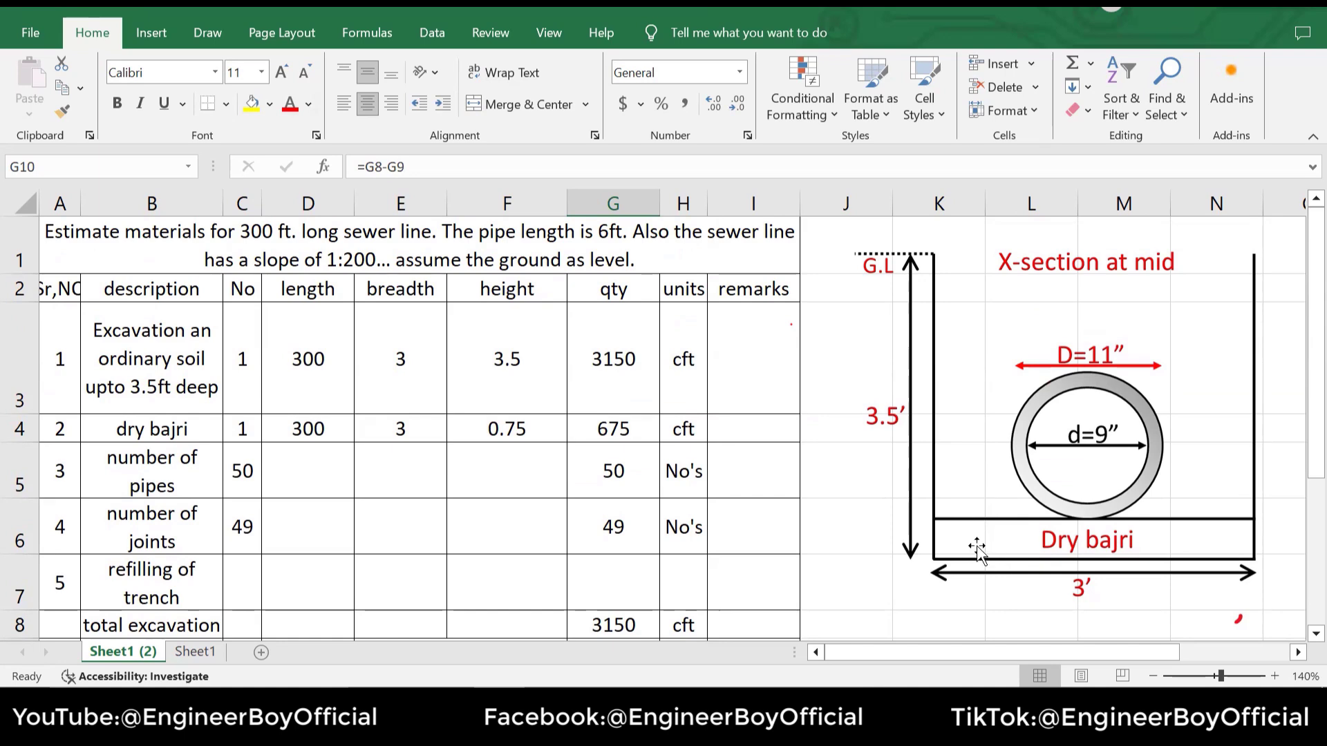
{"action": "scroll", "coordinate": [699, 438], "scroll_direction": "down", "scroll_amount": 2}
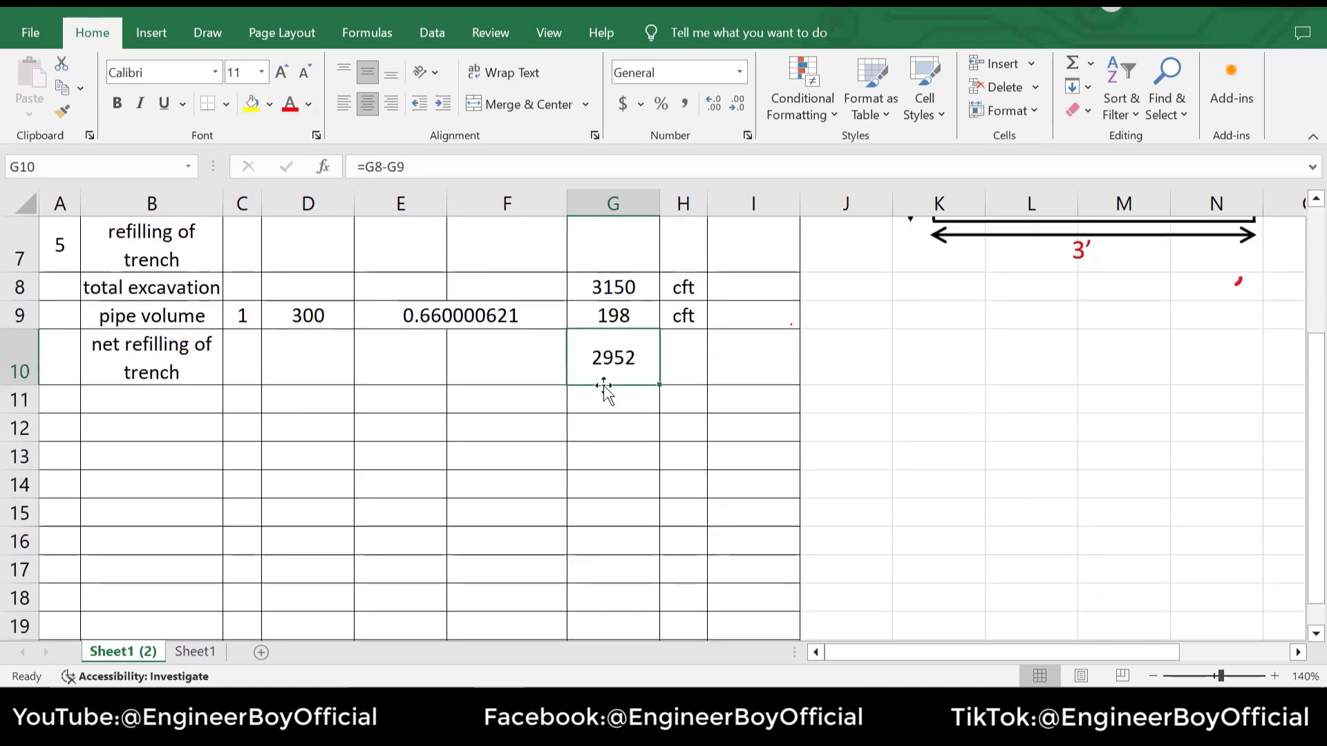
{"action": "scroll", "coordinate": [615, 414], "scroll_direction": "up", "scroll_amount": 1}
{"action": "double_click", "coordinate": [615, 490]}
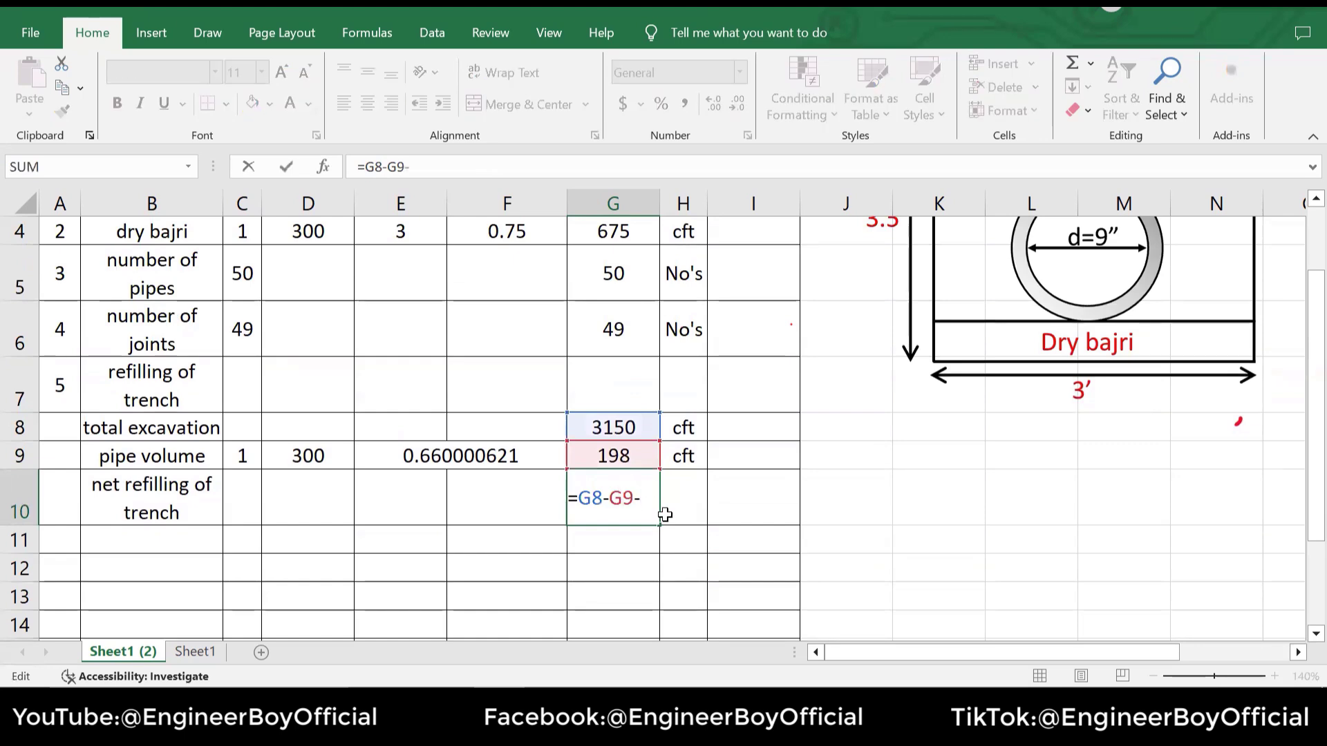
{"action": "scroll", "coordinate": [186, 365], "scroll_direction": "up", "scroll_amount": 3}
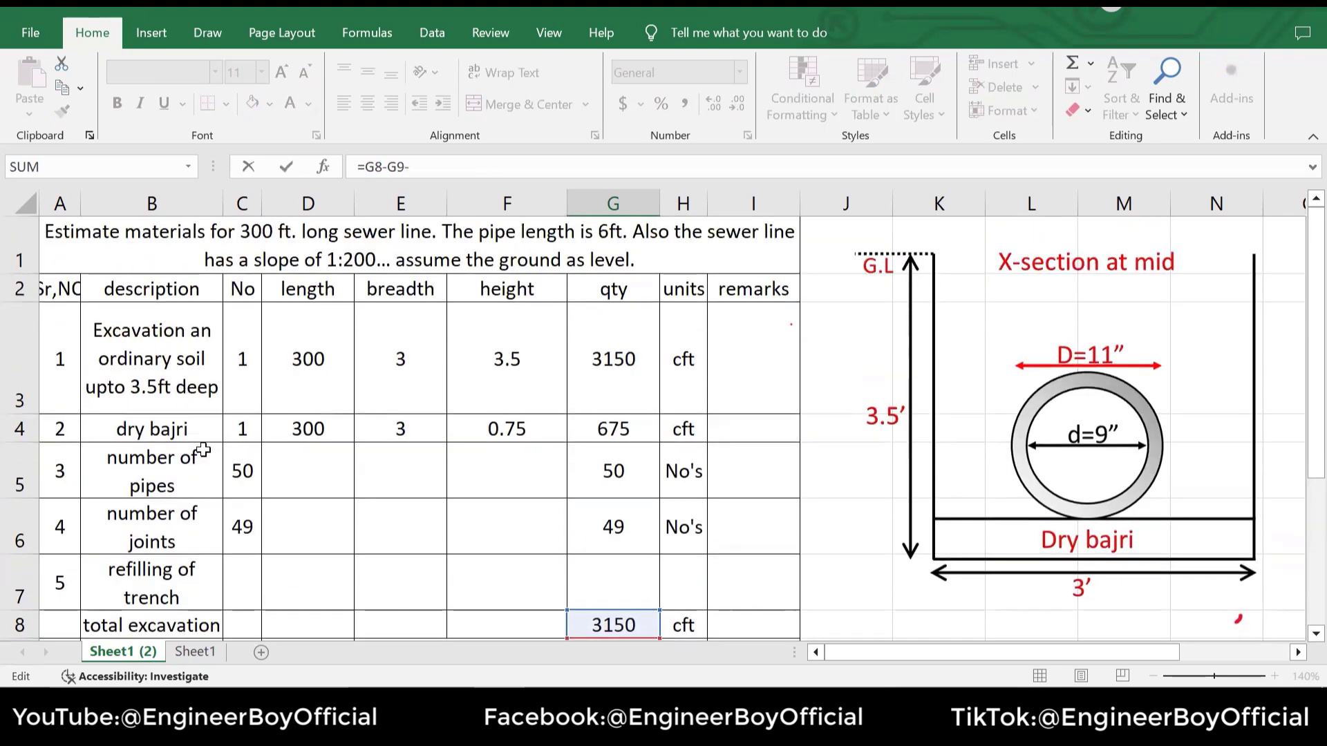
{"action": "type", "text": "-"}
{"action": "left_click", "coordinate": [613, 428]}
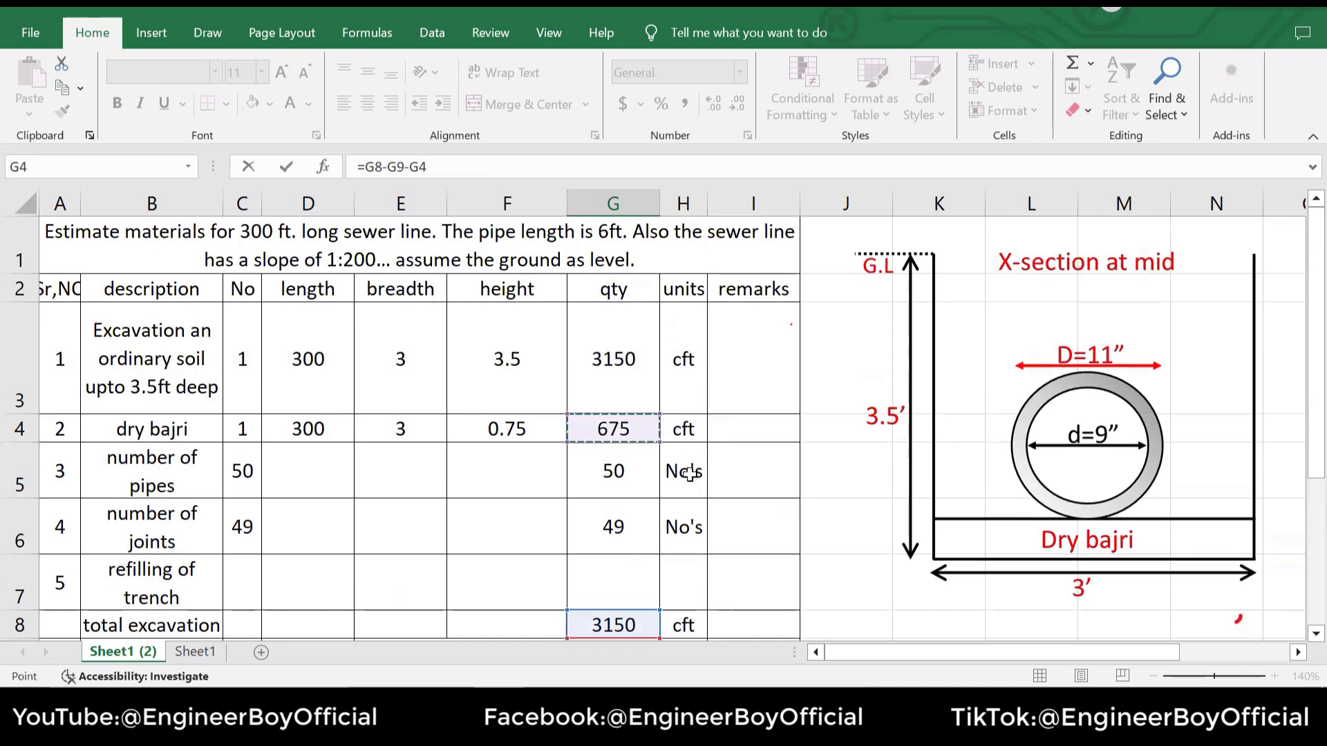
{"action": "scroll", "coordinate": [726, 480], "scroll_direction": "down", "scroll_amount": 2}
{"action": "key", "text": "Return"}
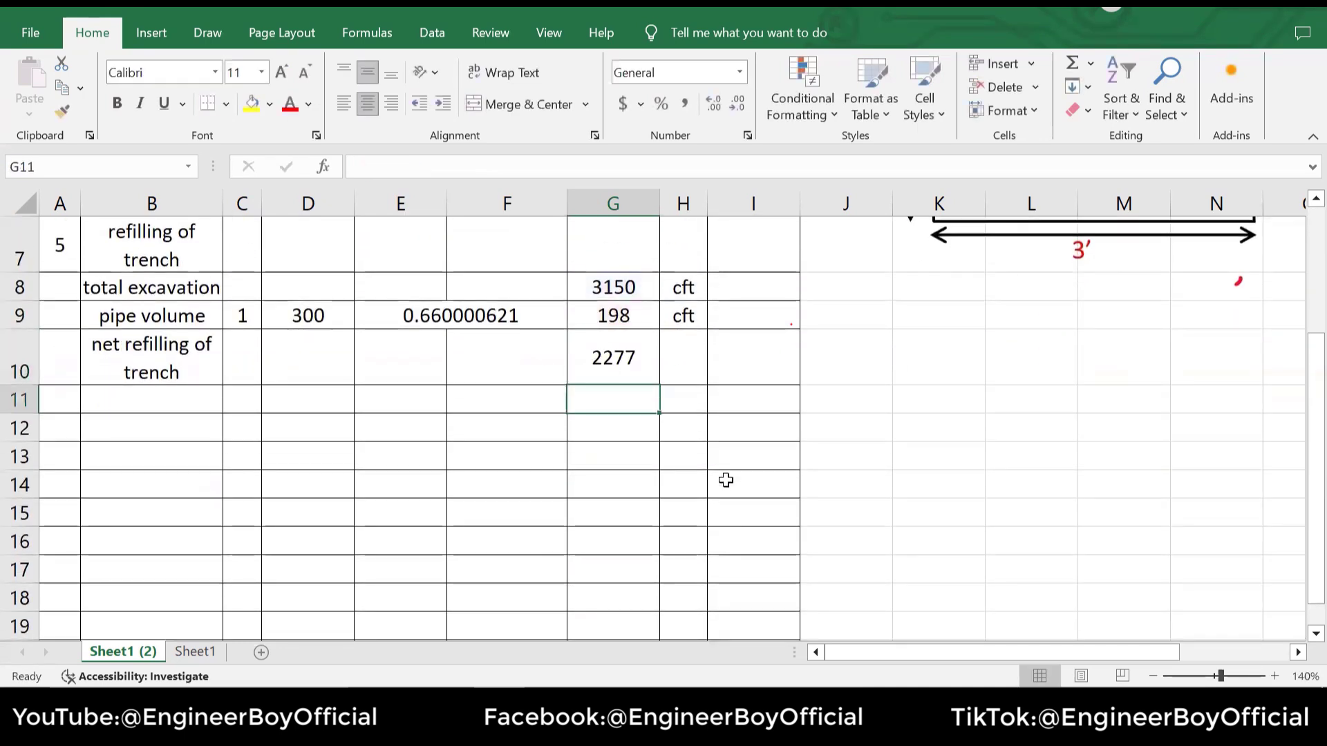
Enter the unit cft in H10 for the net refilling row
{"action": "left_click", "coordinate": [625, 369]}
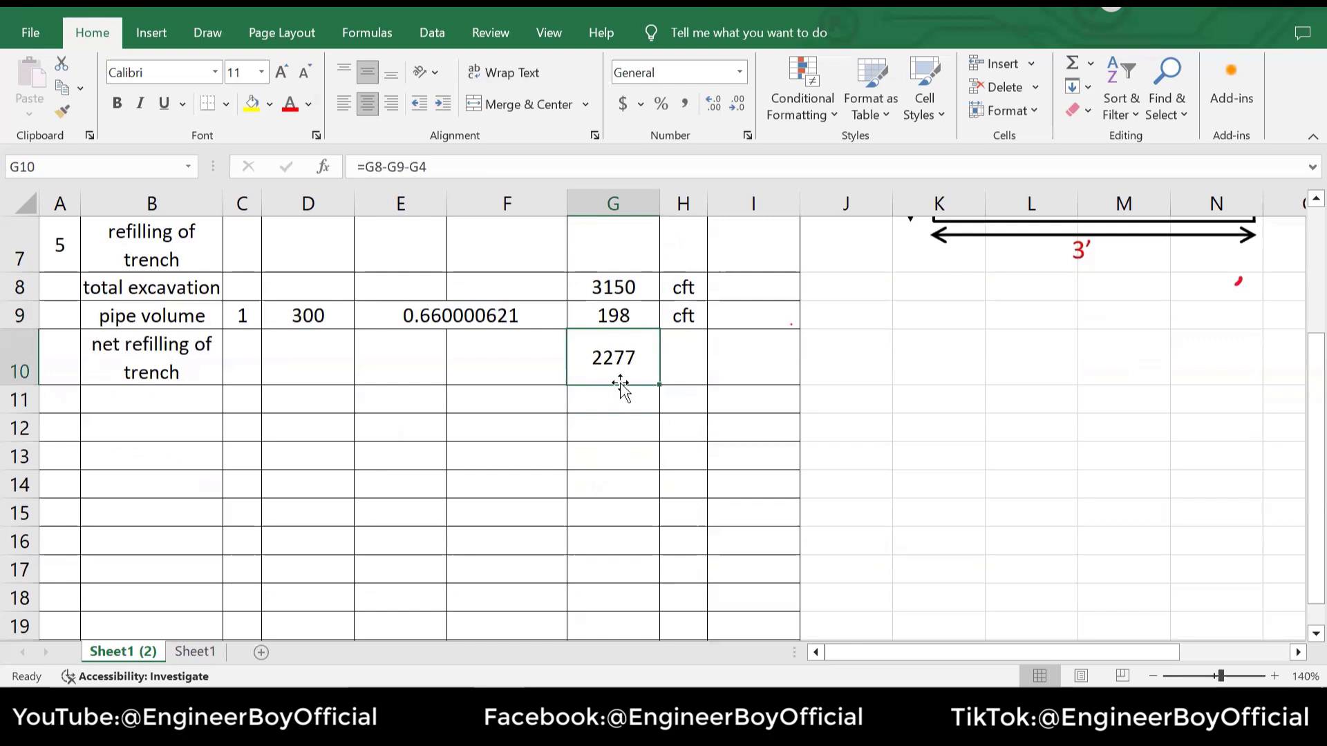
{"action": "left_click", "coordinate": [682, 346]}
{"action": "type", "text": "cft"}
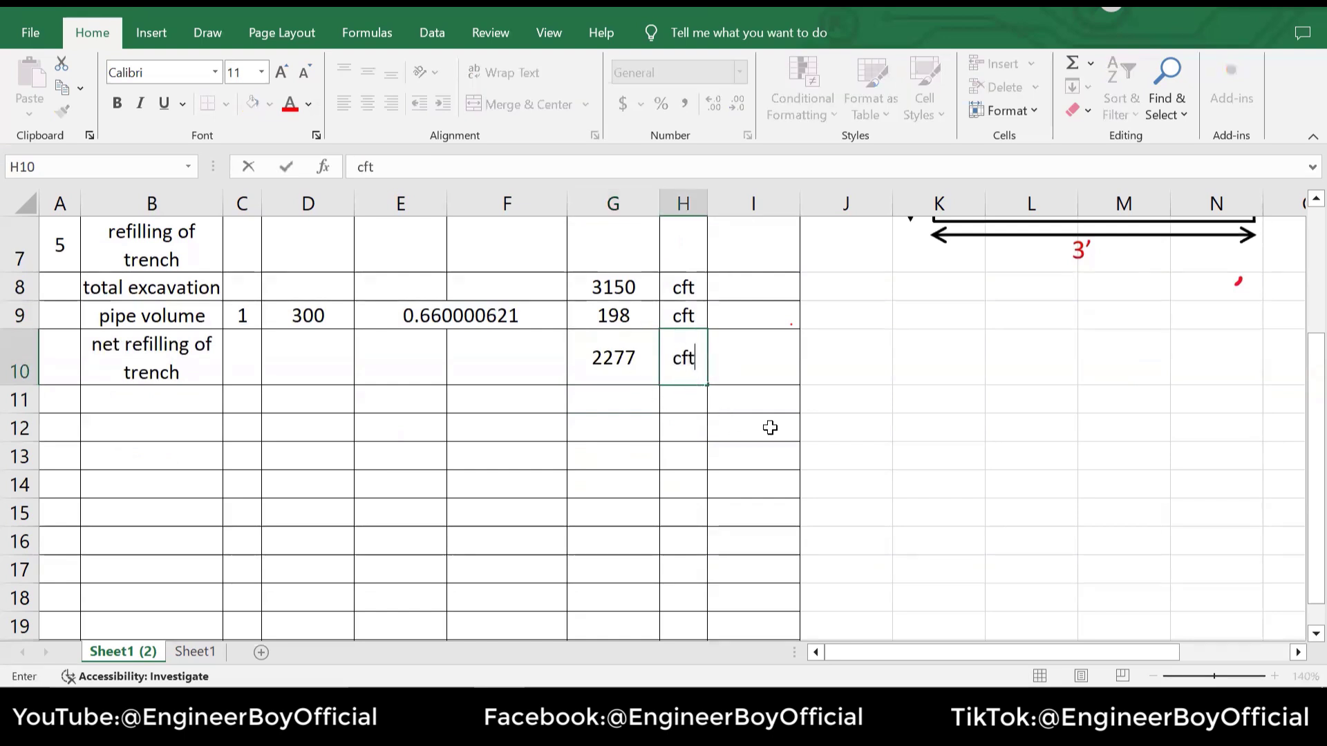
{"action": "left_click", "coordinate": [770, 428]}
Shade the excavation row yellow, dry bajri and joints rows orange, the pipes row green and the net refilling row light orange
{"action": "scroll", "coordinate": [539, 494], "scroll_direction": "down", "scroll_amount": 1}
{"action": "scroll", "coordinate": [555, 484], "scroll_direction": "up", "scroll_amount": 3}
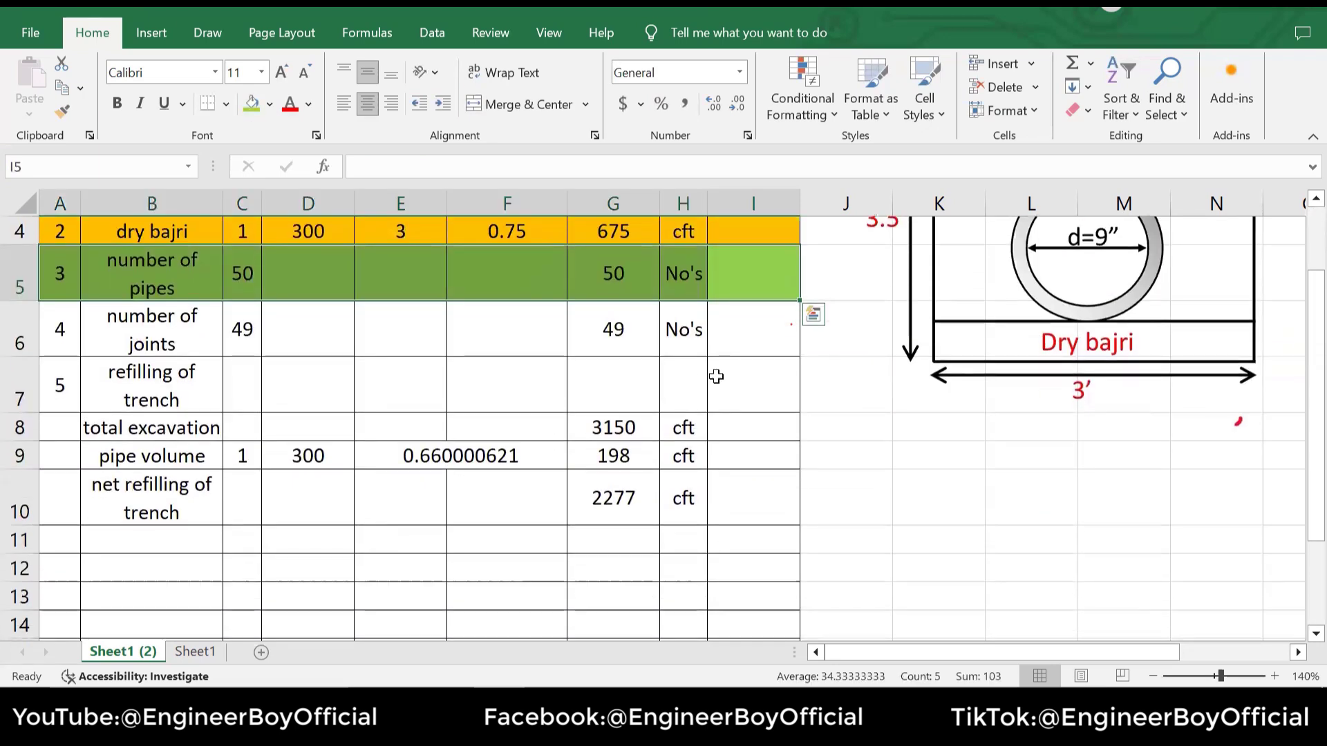
{"action": "left_click_drag", "start_coordinate": [719, 331], "coordinate": [72, 327]}
{"action": "left_click", "coordinate": [271, 105]}
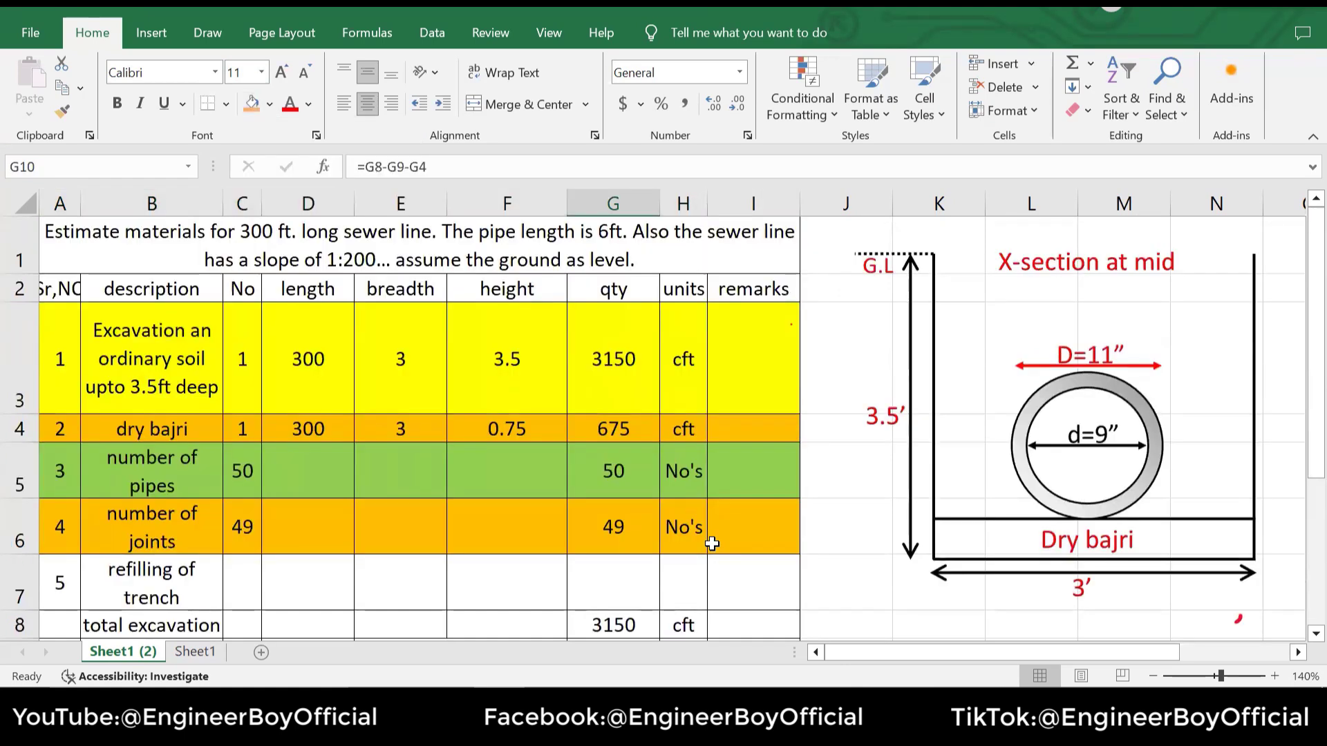
Open the pipe area formula in E9 for review and launch Calculator
{"action": "scroll", "coordinate": [712, 544], "scroll_direction": "down", "scroll_amount": 1}
{"action": "double_click", "coordinate": [500, 460]}
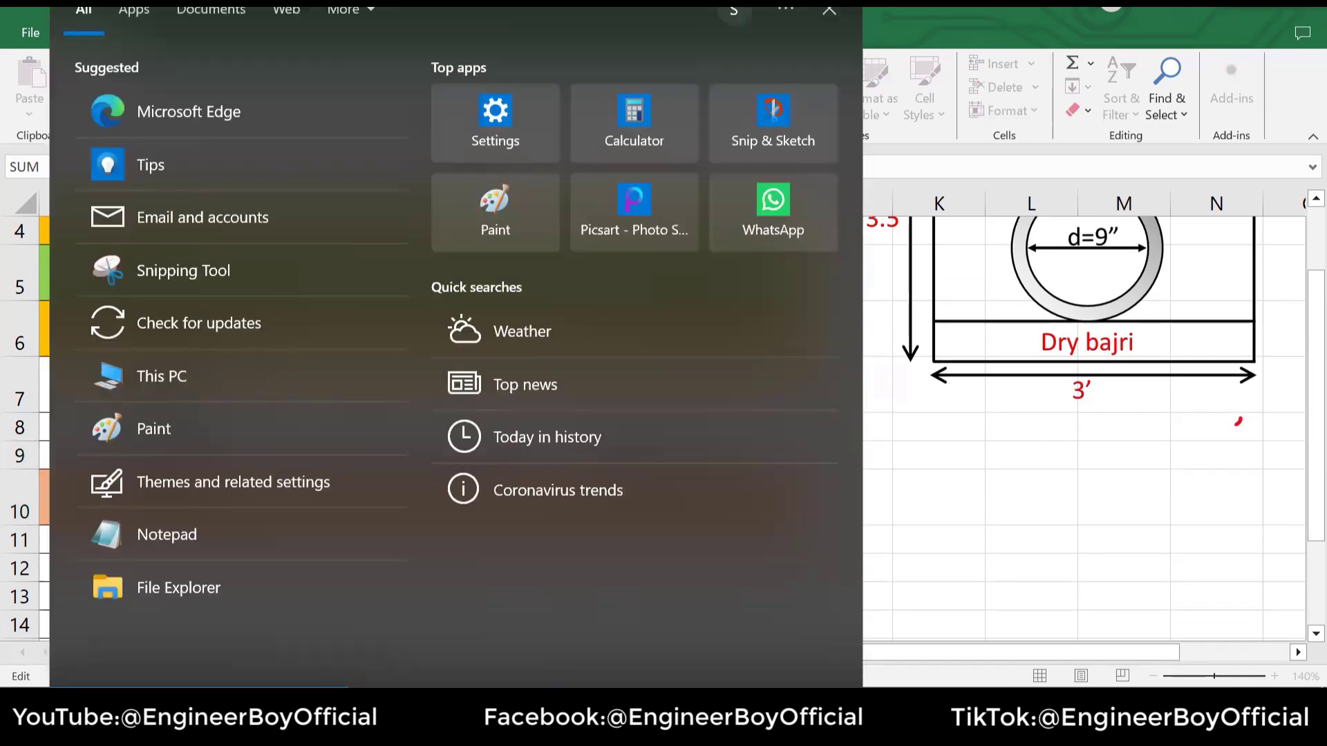
{"action": "type", "text": "call"}
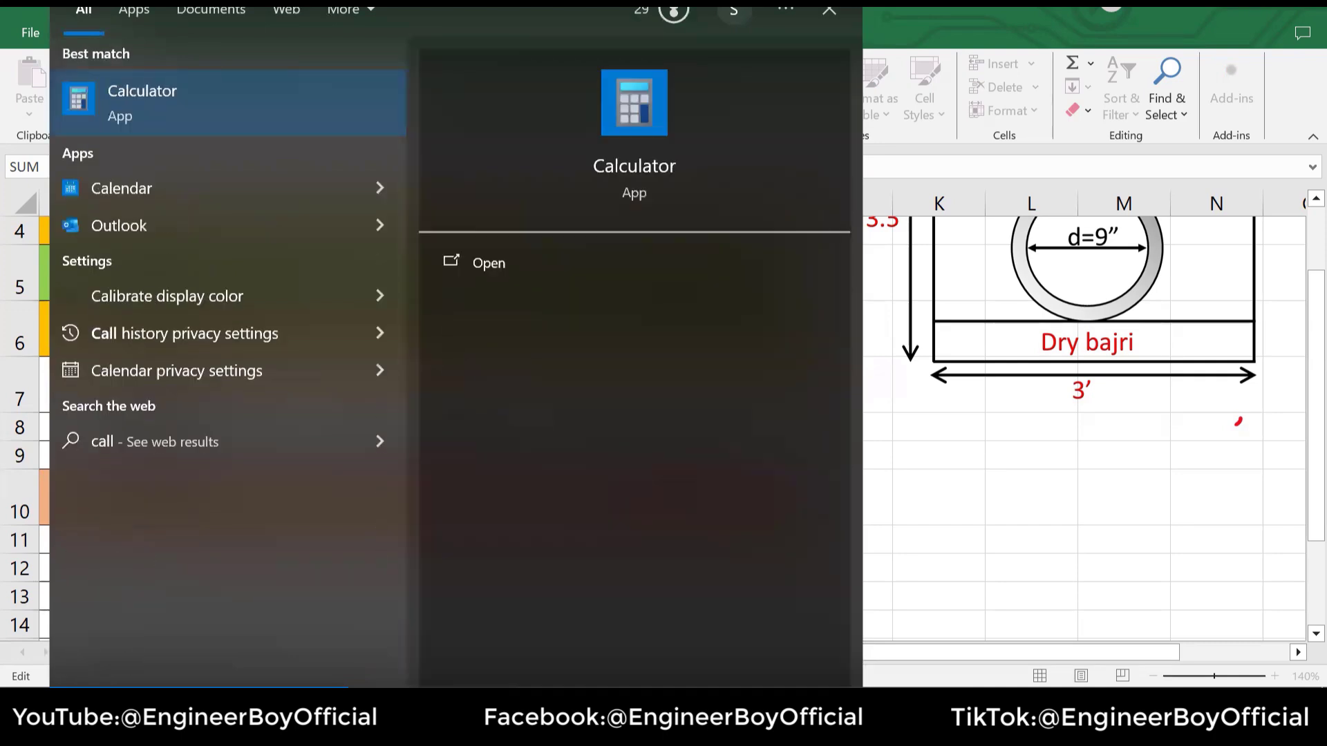
{"action": "left_click", "coordinate": [221, 122]}
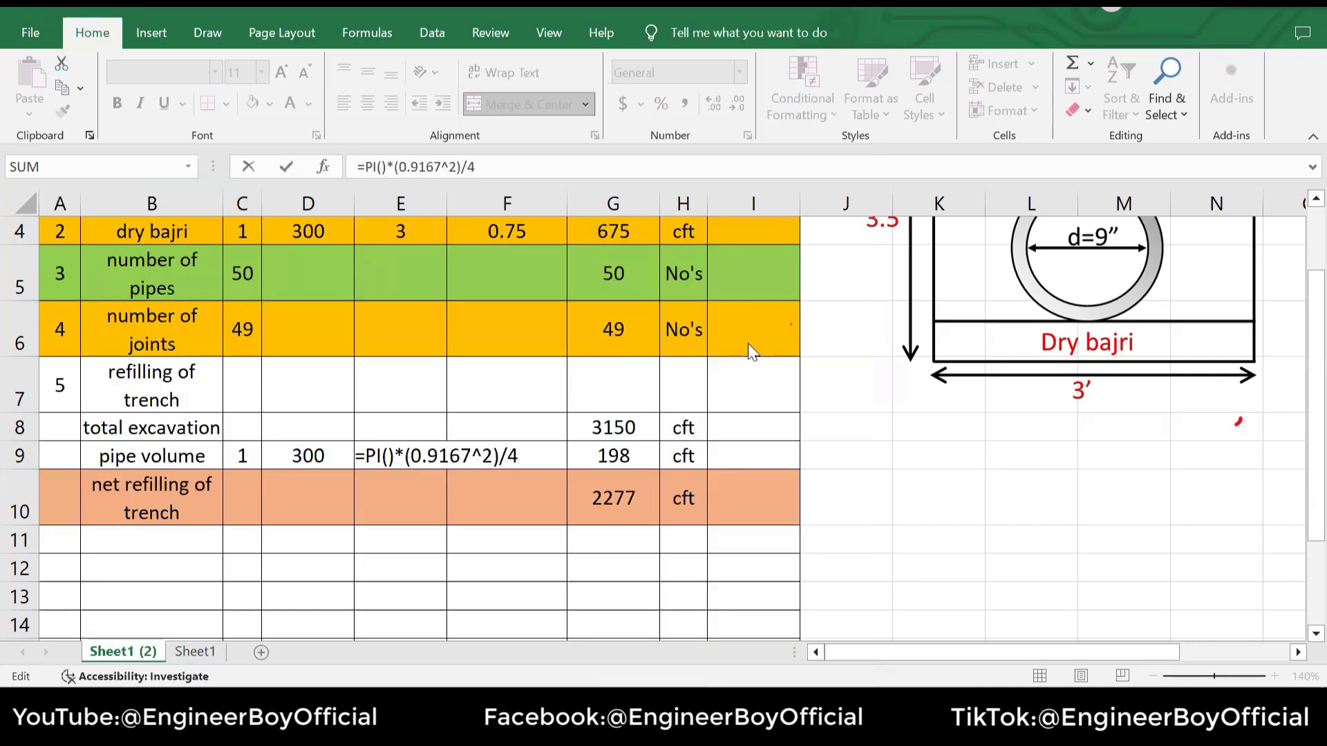
Compute 11 ÷ 12 in Calculator to check the diameter in feet used in the pipe area formula
{"action": "left_click", "coordinate": [196, 536]}
{"action": "left_click", "coordinate": [188, 528]}
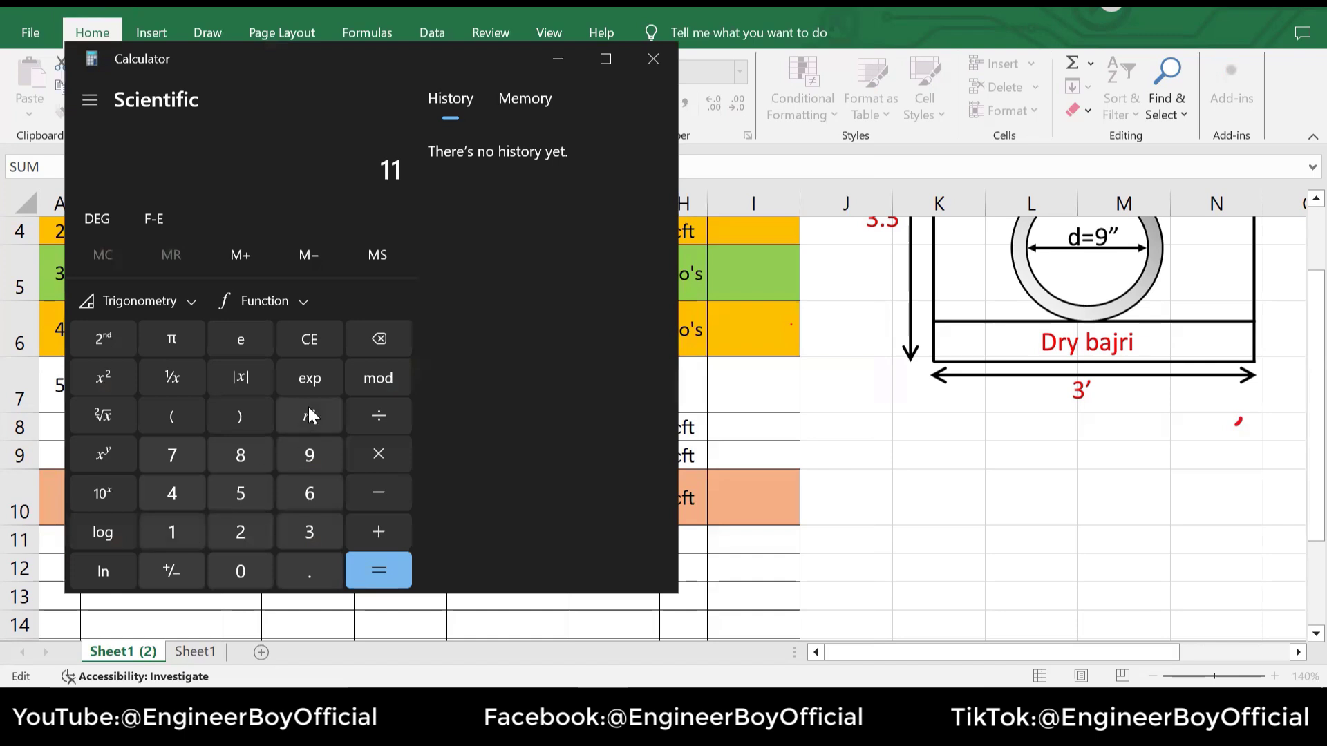
{"action": "left_click", "coordinate": [382, 413]}
{"action": "left_click", "coordinate": [197, 529]}
{"action": "left_click", "coordinate": [241, 532]}
{"action": "left_click", "coordinate": [378, 570]}
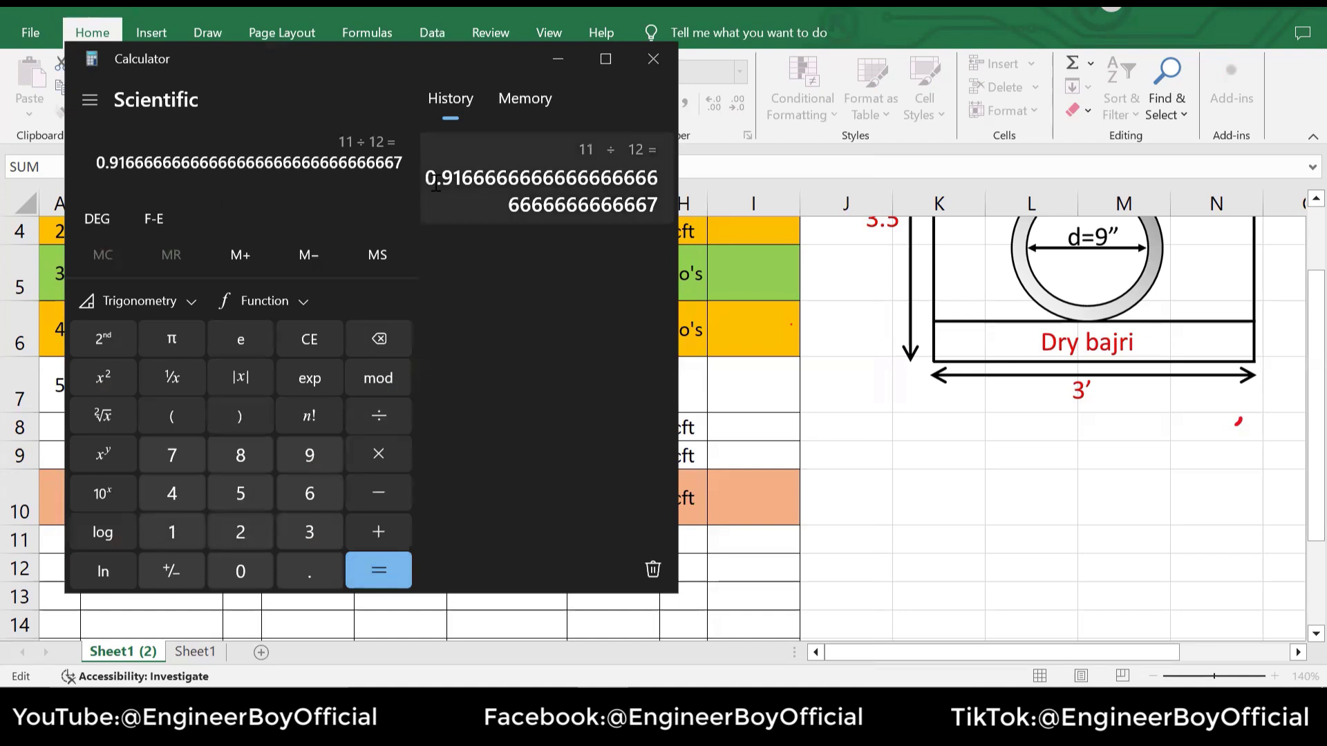
{"action": "left_click", "coordinate": [563, 56]}
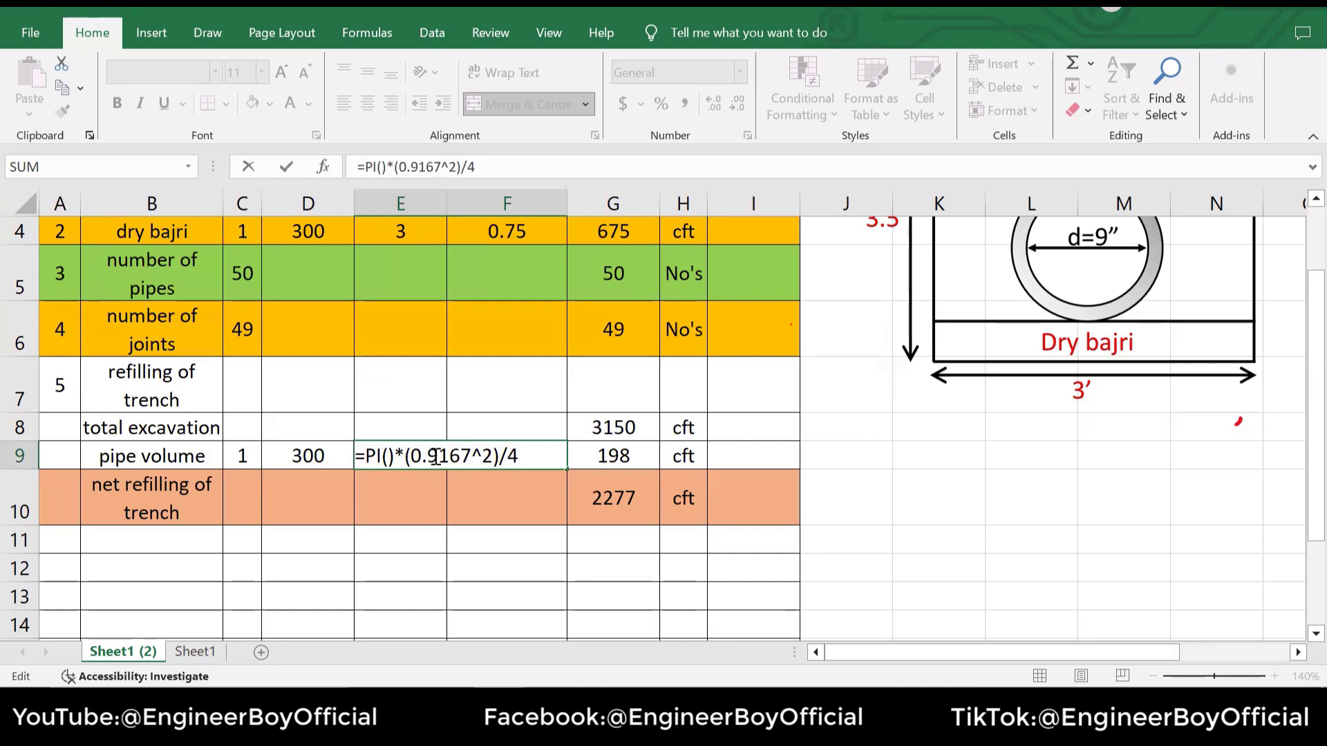
{"action": "double_click", "coordinate": [434, 455]}
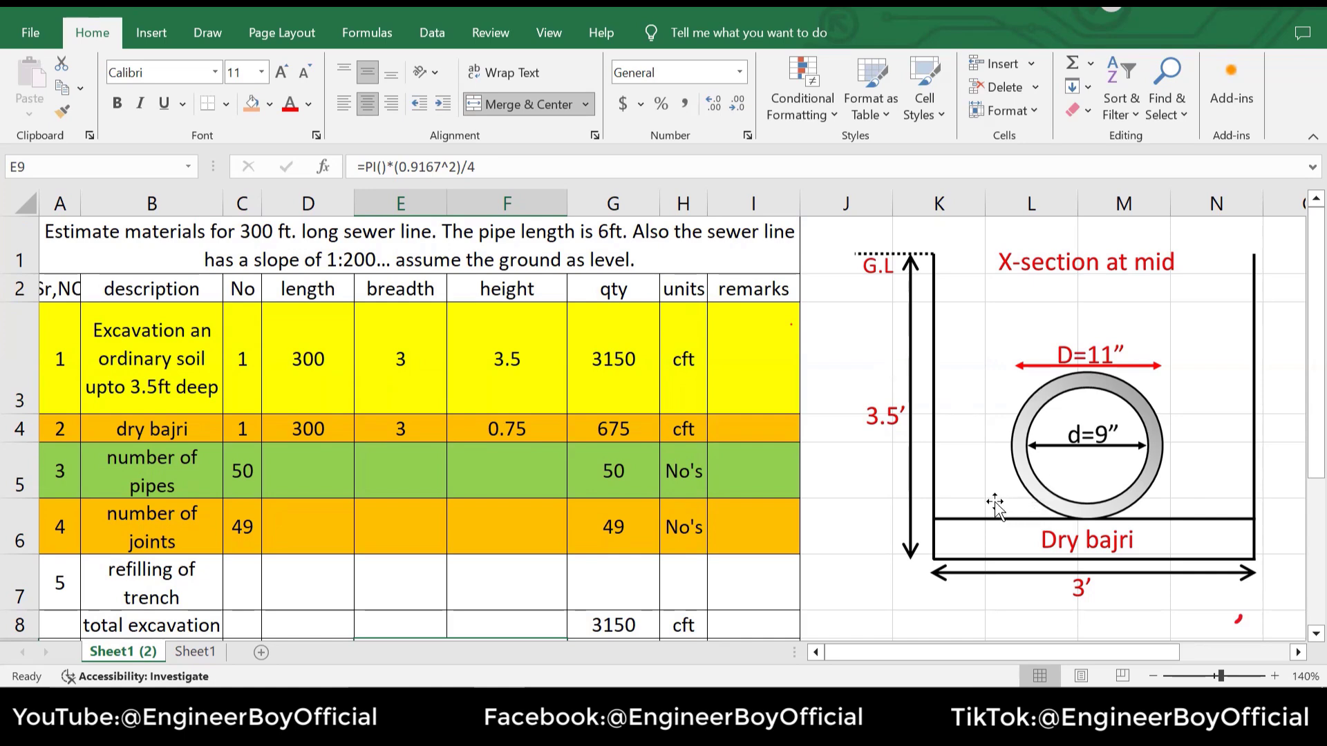
Review the quantity column from the net refilling row up to its heading against the trench cross-section
{"action": "scroll", "coordinate": [727, 484], "scroll_direction": "down", "scroll_amount": 2}
{"action": "scroll", "coordinate": [723, 489], "scroll_direction": "up", "scroll_amount": 2}
{"action": "scroll", "coordinate": [683, 491], "scroll_direction": "down", "scroll_amount": 1}
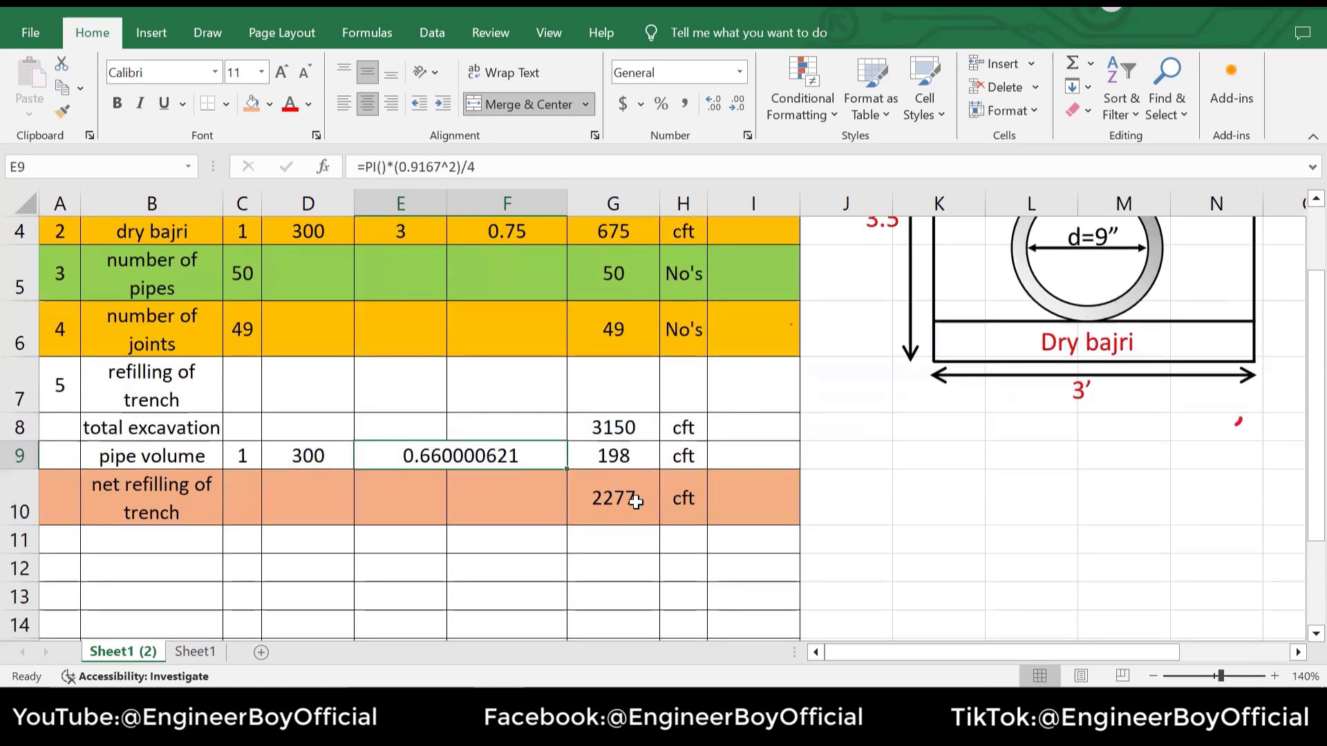
{"action": "left_click_drag", "start_coordinate": [631, 501], "coordinate": [612, 293]}
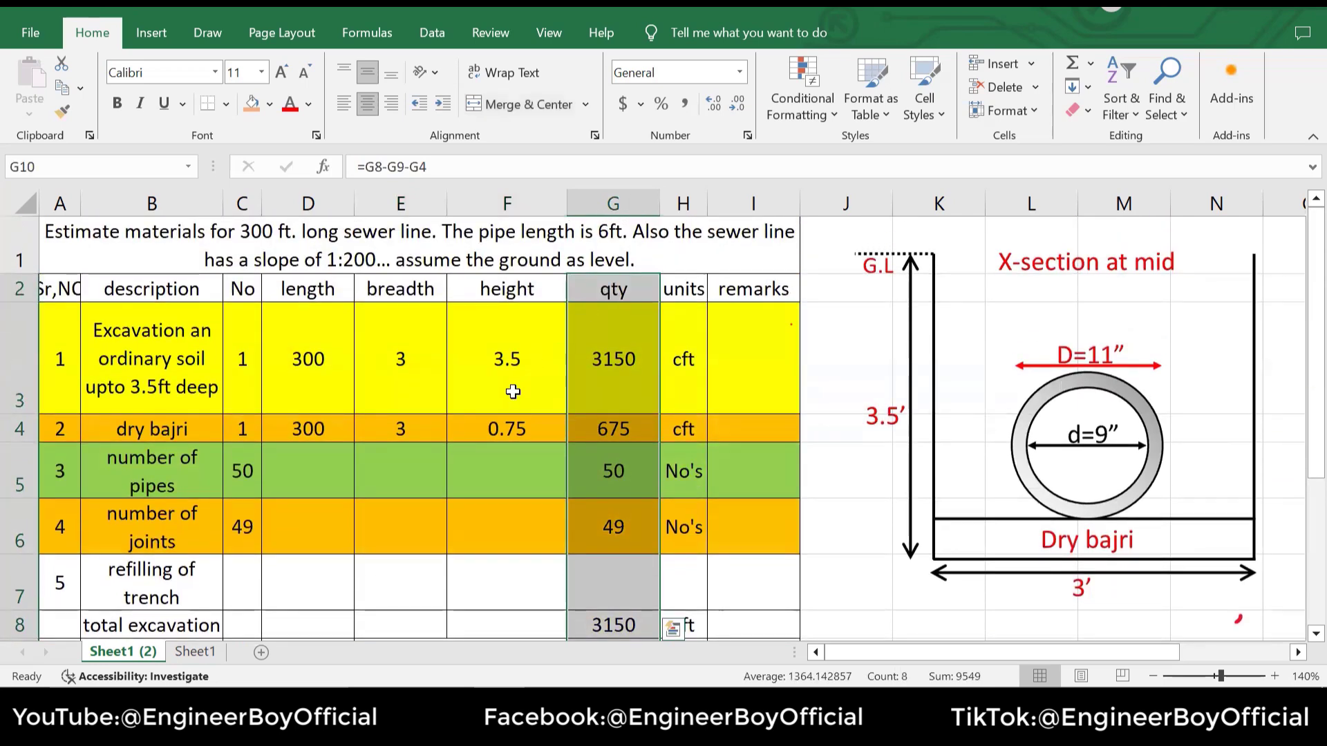
{"action": "left_click", "coordinate": [513, 392]}
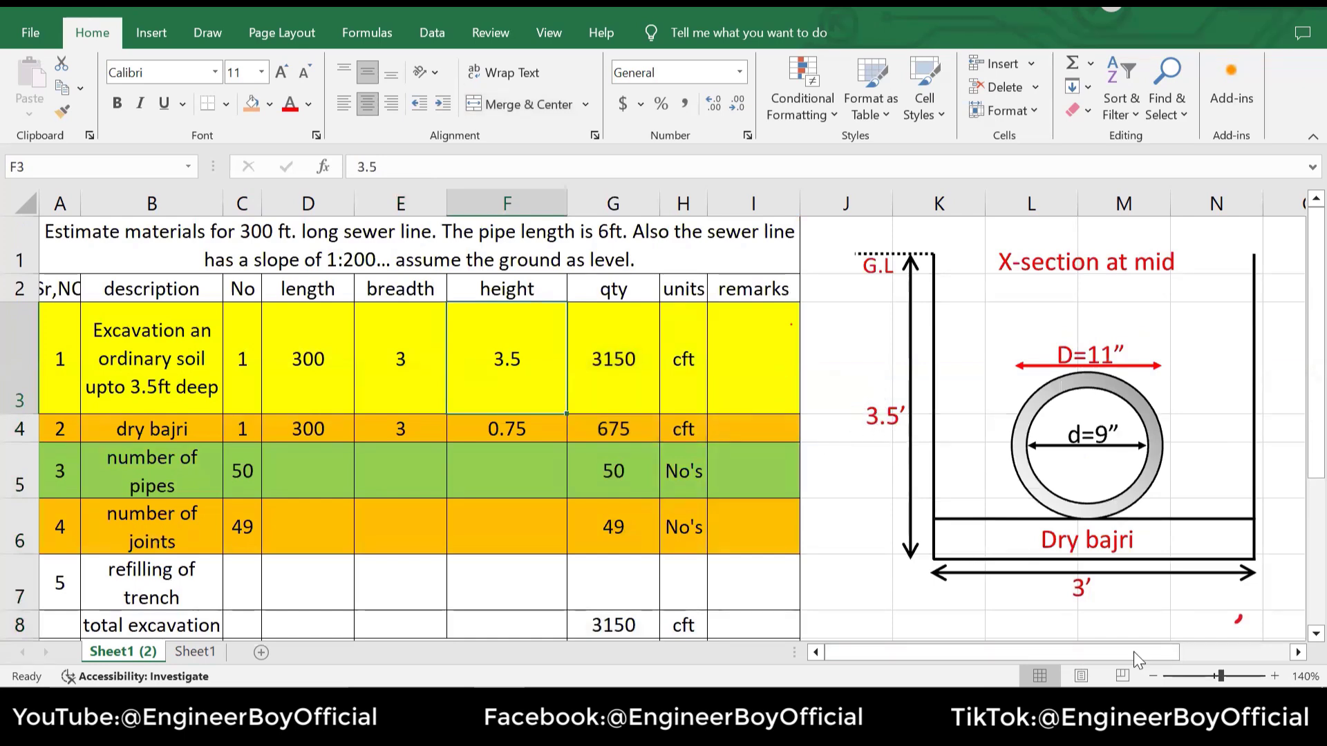
Sketch a long trench block in red ink on the empty cells beside the table, marking its end depths as 3 and 2 feet
{"action": "scroll", "coordinate": [1133, 652], "scroll_direction": "down", "scroll_amount": 4, "text": "ctrl"}
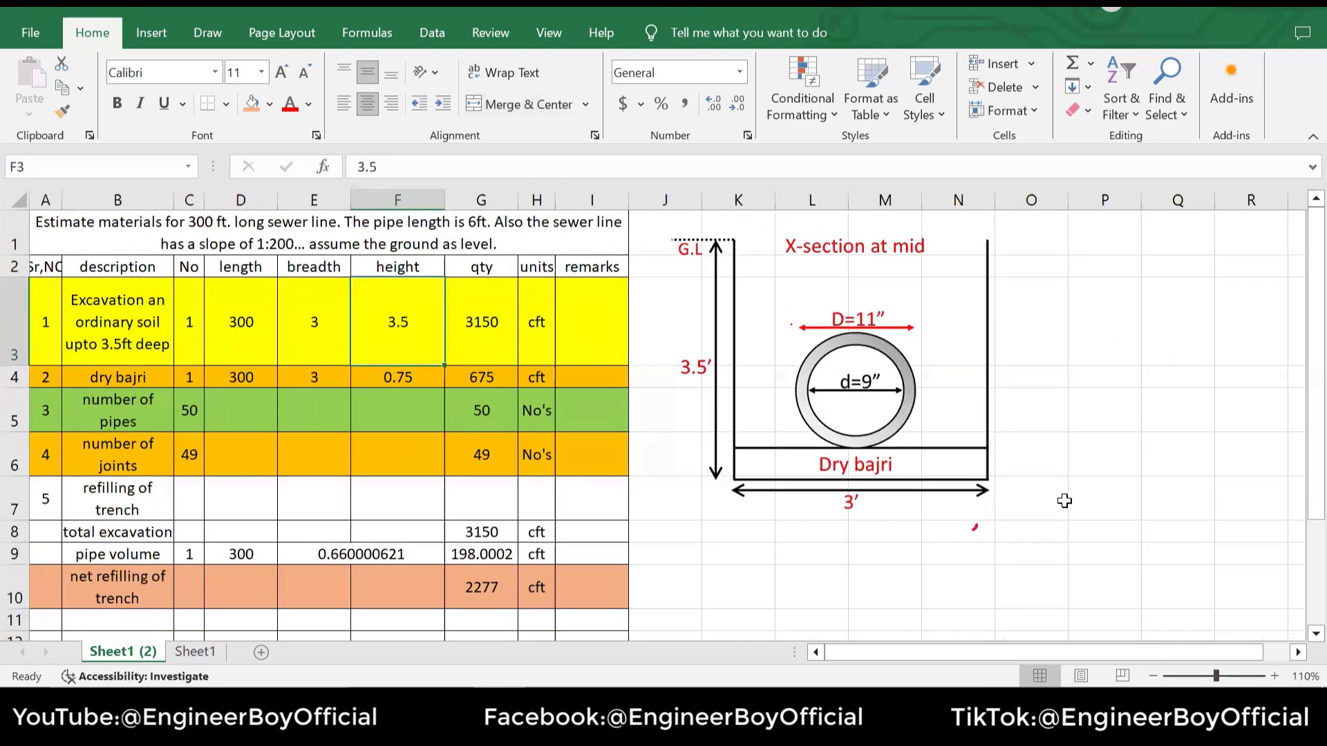
{"action": "scroll", "coordinate": [1059, 510], "scroll_direction": "down", "scroll_amount": 2}
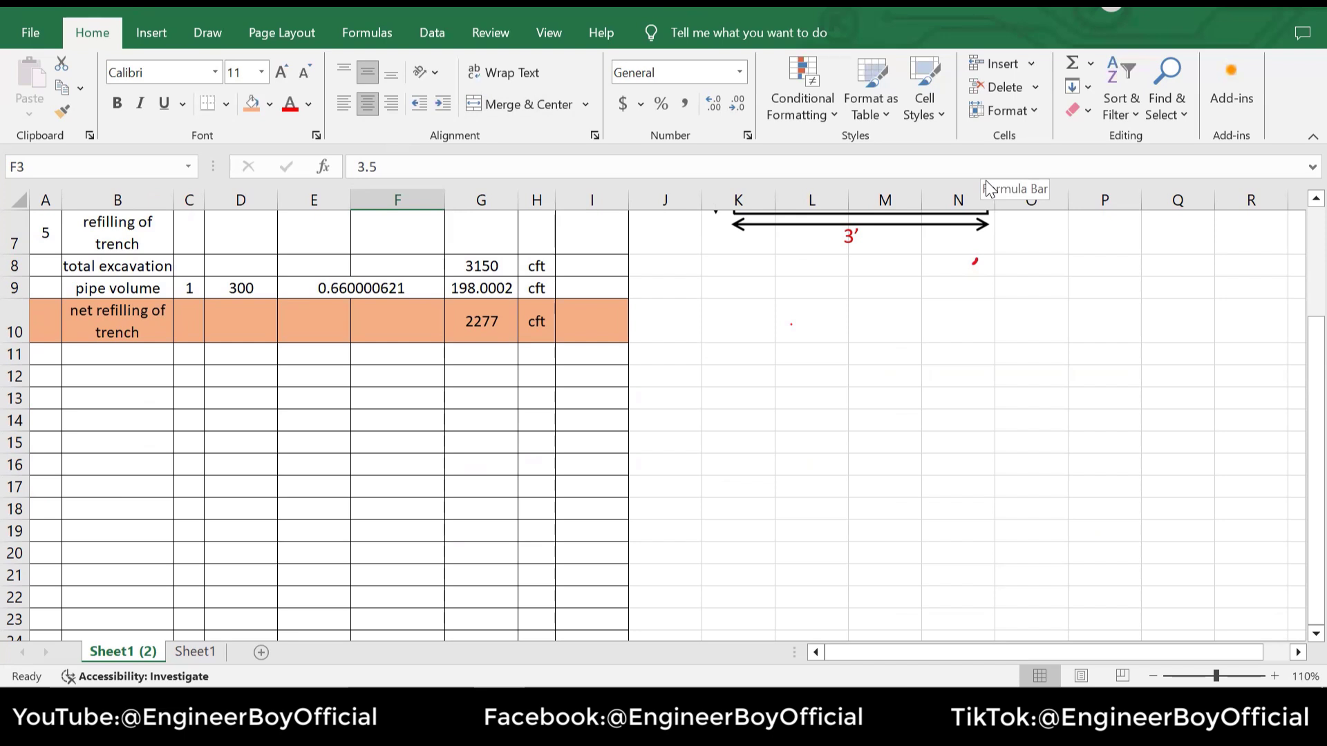
{"action": "left_click", "coordinate": [212, 39]}
{"action": "left_click", "coordinate": [237, 87]}
{"action": "mouse_move", "coordinate": [725, 429]}
{"action": "left_mouse_down"}
{"action": "mouse_move", "coordinate": [756, 557]}
{"action": "mouse_move", "coordinate": [877, 548]}
{"action": "mouse_move", "coordinate": [852, 427]}
{"action": "mouse_move", "coordinate": [1143, 278]}
{"action": "left_mouse_up"}
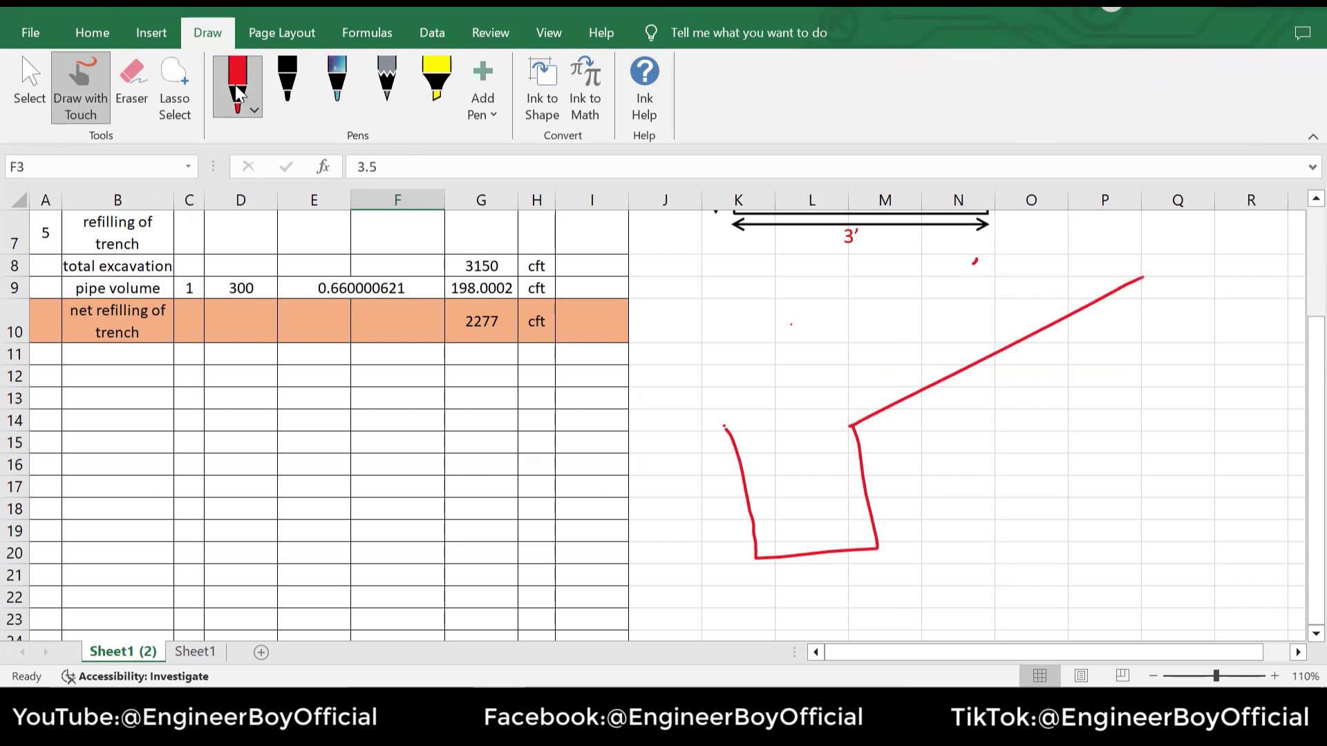
{"action": "mouse_move", "coordinate": [725, 427]}
{"action": "left_mouse_down"}
{"action": "mouse_move", "coordinate": [1052, 253]}
{"action": "mouse_move", "coordinate": [1153, 270]}
{"action": "left_mouse_up"}
{"action": "left_click_drag", "start_coordinate": [1161, 317], "coordinate": [1182, 395]}
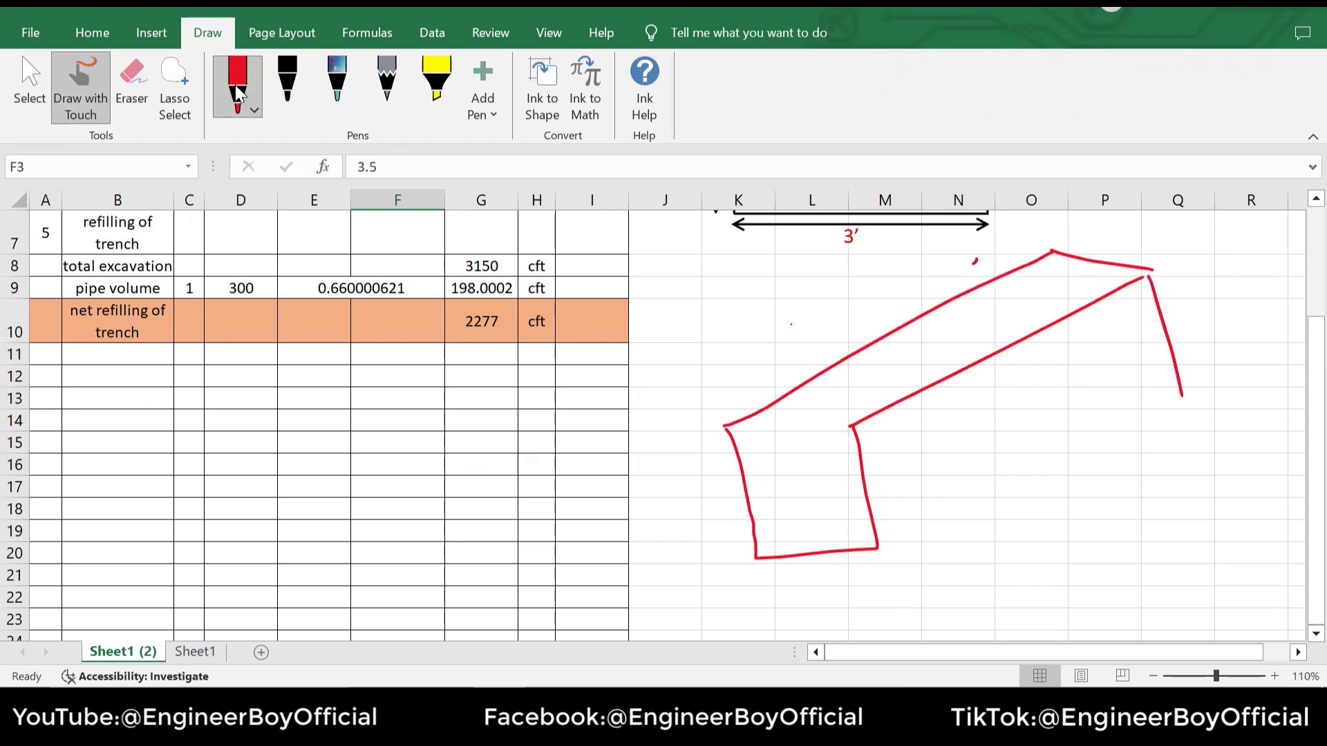
{"action": "left_click_drag", "start_coordinate": [876, 550], "coordinate": [1182, 395]}
{"action": "mouse_move", "coordinate": [729, 431]}
{"action": "left_mouse_down"}
{"action": "mouse_move", "coordinate": [855, 424]}
{"action": "mouse_move", "coordinate": [812, 539]}
{"action": "left_mouse_up"}
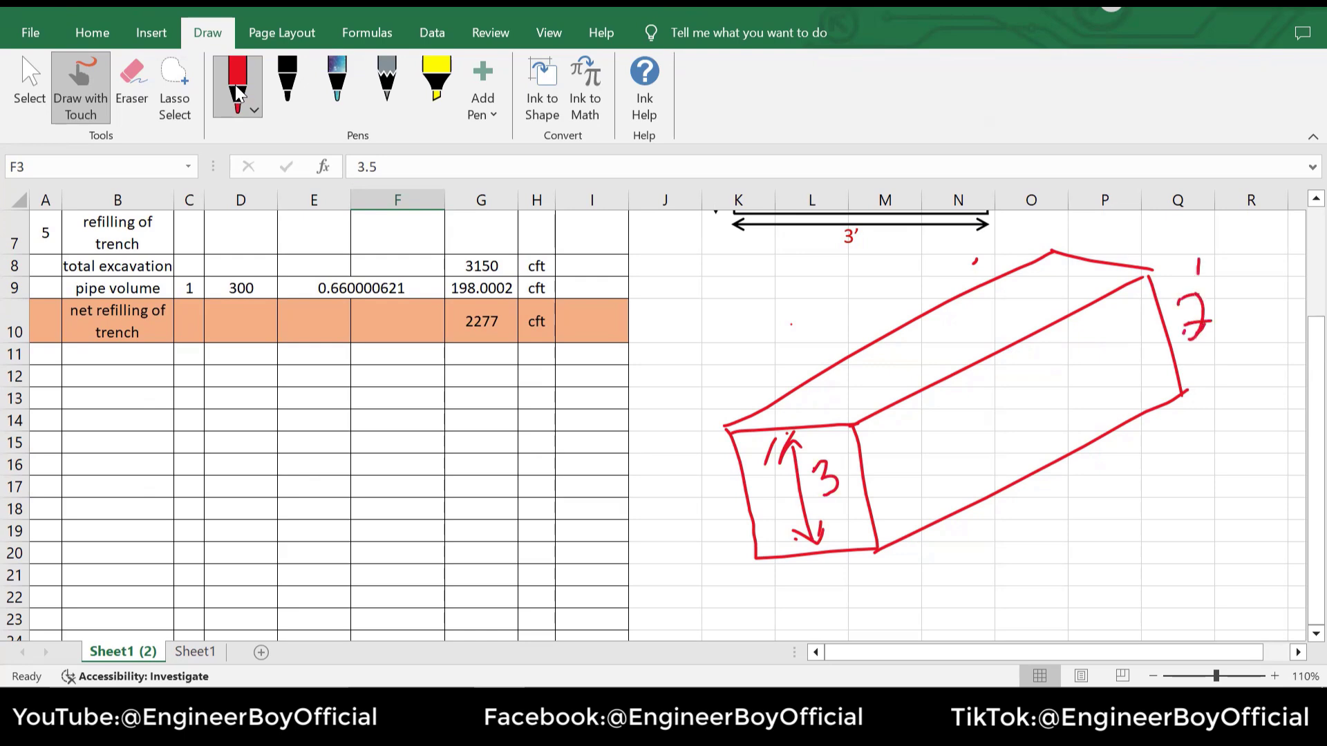
Mark the trench sketch's mid-length depth with a double-headed arrow and write the average depth calculation (3+2)/2 = 2.5' beside it in red ink
{"action": "left_click_drag", "start_coordinate": [989, 366], "coordinate": [1029, 474]}
{"action": "left_click_drag", "start_coordinate": [992, 367], "coordinate": [1002, 370]}
{"action": "mouse_move", "coordinate": [1049, 491]}
{"action": "left_mouse_down"}
{"action": "mouse_move", "coordinate": [1071, 540]}
{"action": "mouse_move", "coordinate": [1125, 483]}
{"action": "mouse_move", "coordinate": [1124, 509]}
{"action": "left_mouse_up"}
{"action": "left_click_drag", "start_coordinate": [1136, 459], "coordinate": [1182, 456]}
{"action": "mouse_move", "coordinate": [1101, 555]}
{"action": "left_mouse_down"}
{"action": "mouse_move", "coordinate": [1194, 479]}
{"action": "mouse_move", "coordinate": [1156, 575]}
{"action": "mouse_move", "coordinate": [1190, 550]}
{"action": "left_mouse_up"}
{"action": "mouse_move", "coordinate": [1206, 450]}
{"action": "left_mouse_down"}
{"action": "mouse_move", "coordinate": [1219, 437]}
{"action": "mouse_move", "coordinate": [1229, 454]}
{"action": "left_mouse_up"}
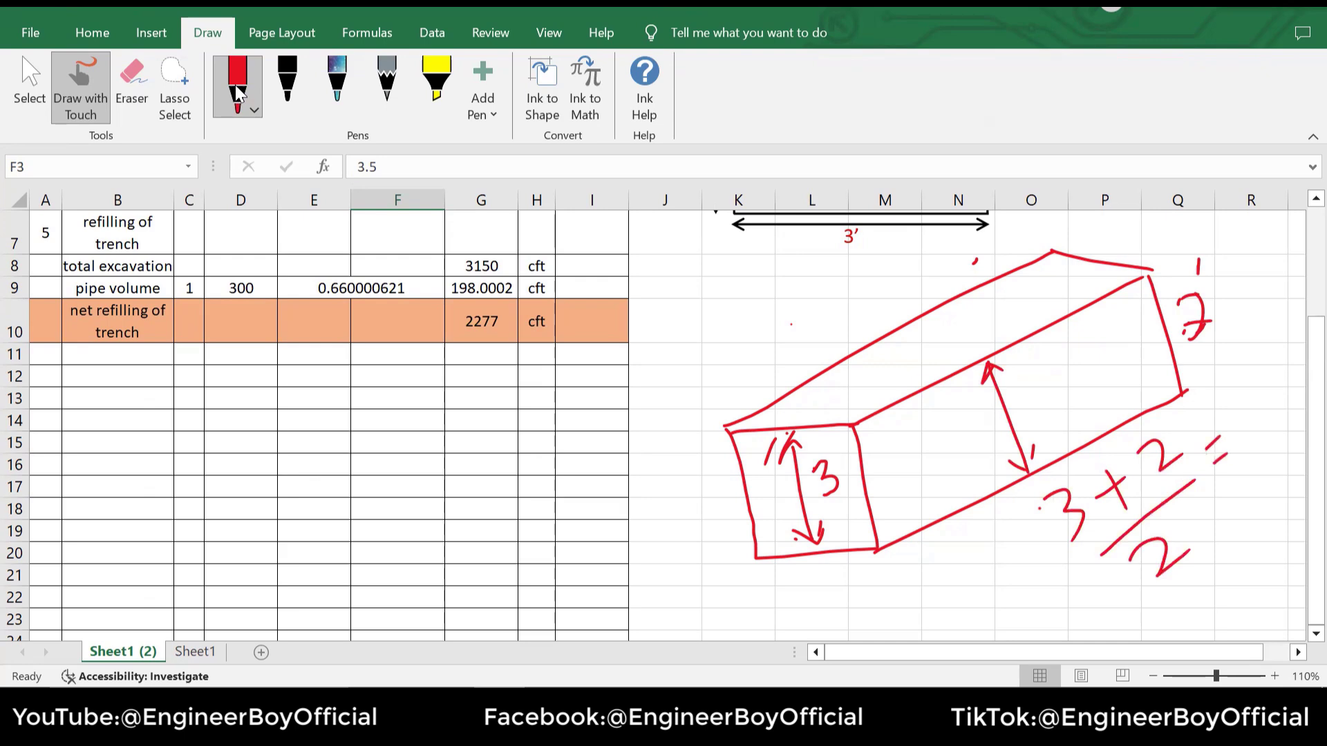
{"action": "mouse_move", "coordinate": [1222, 397]}
{"action": "left_mouse_down"}
{"action": "mouse_move", "coordinate": [1228, 425]}
{"action": "mouse_move", "coordinate": [1251, 413]}
{"action": "left_mouse_up"}
{"action": "left_click_drag", "start_coordinate": [1266, 366], "coordinate": [1275, 388]}
{"action": "left_click_drag", "start_coordinate": [1284, 407], "coordinate": [1279, 366]}
{"action": "mouse_move", "coordinate": [1276, 319]}
{"action": "left_mouse_down"}
{"action": "mouse_move", "coordinate": [1262, 389]}
{"action": "mouse_move", "coordinate": [1283, 417]}
{"action": "mouse_move", "coordinate": [1295, 404]}
{"action": "left_mouse_up"}
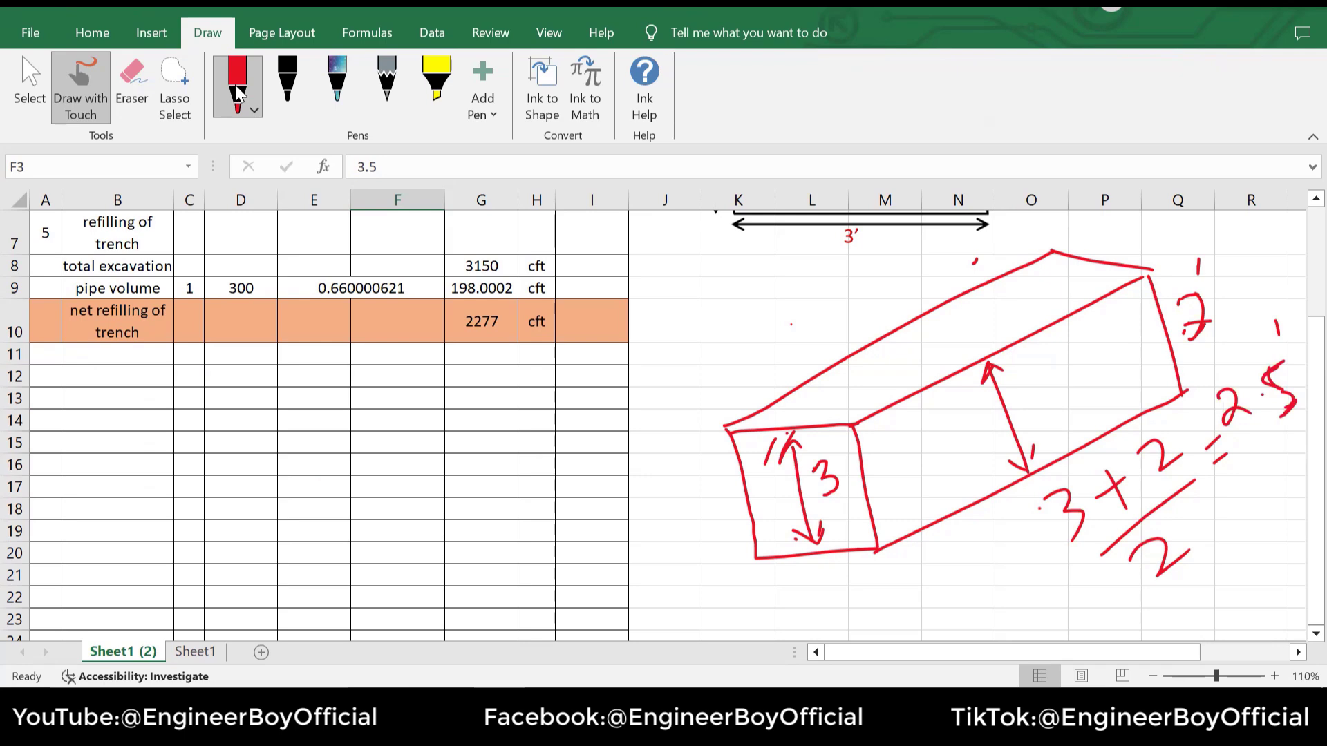
Circle in red ink the 3.5' depth on the trench cross-section and the excavation row's height value in the table
{"action": "left_click_drag", "start_coordinate": [1248, 468], "coordinate": [1276, 439]}
{"action": "key", "text": "ctrl+Home"}
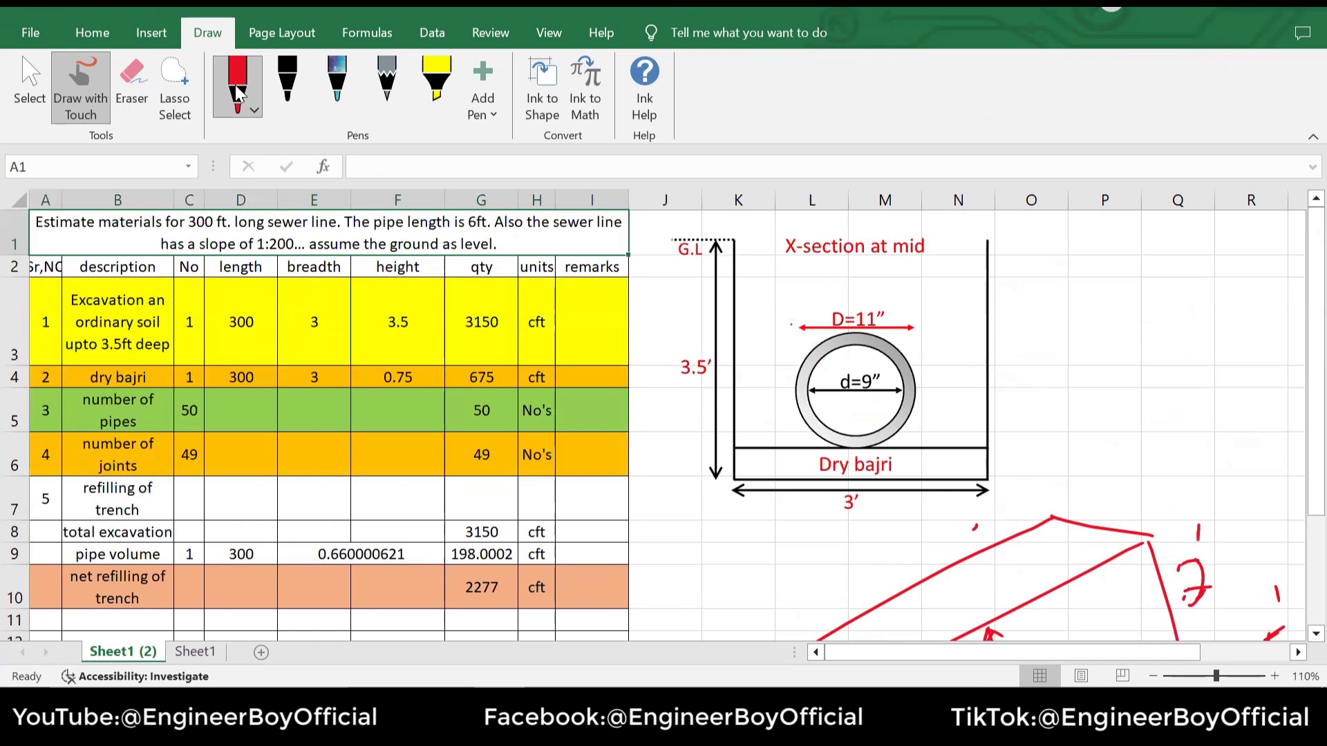
{"action": "mouse_move", "coordinate": [708, 333]}
{"action": "left_mouse_down"}
{"action": "mouse_move", "coordinate": [676, 400]}
{"action": "mouse_move", "coordinate": [733, 374]}
{"action": "mouse_move", "coordinate": [686, 340]}
{"action": "left_mouse_up"}
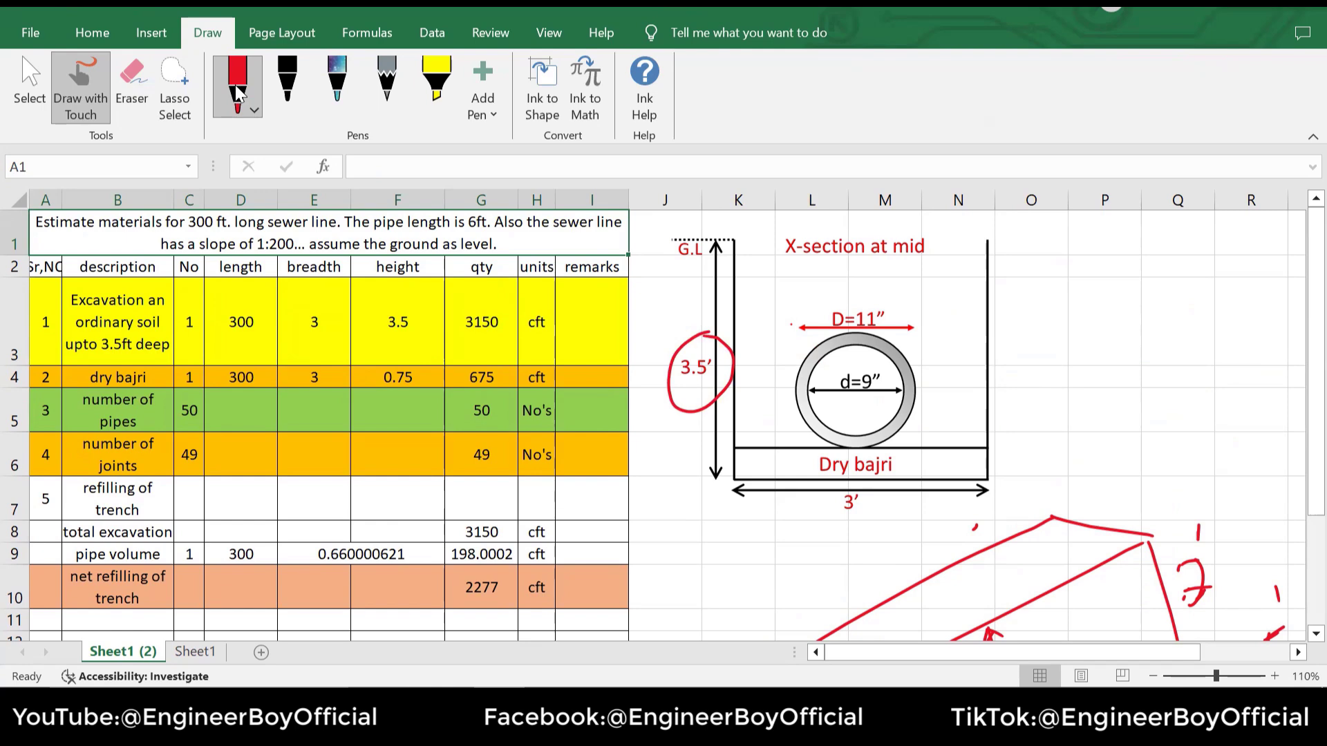
{"action": "mouse_move", "coordinate": [377, 297]}
{"action": "left_mouse_down"}
{"action": "mouse_move", "coordinate": [379, 285]}
{"action": "mouse_move", "coordinate": [412, 432]}
{"action": "mouse_move", "coordinate": [362, 305]}
{"action": "left_mouse_up"}
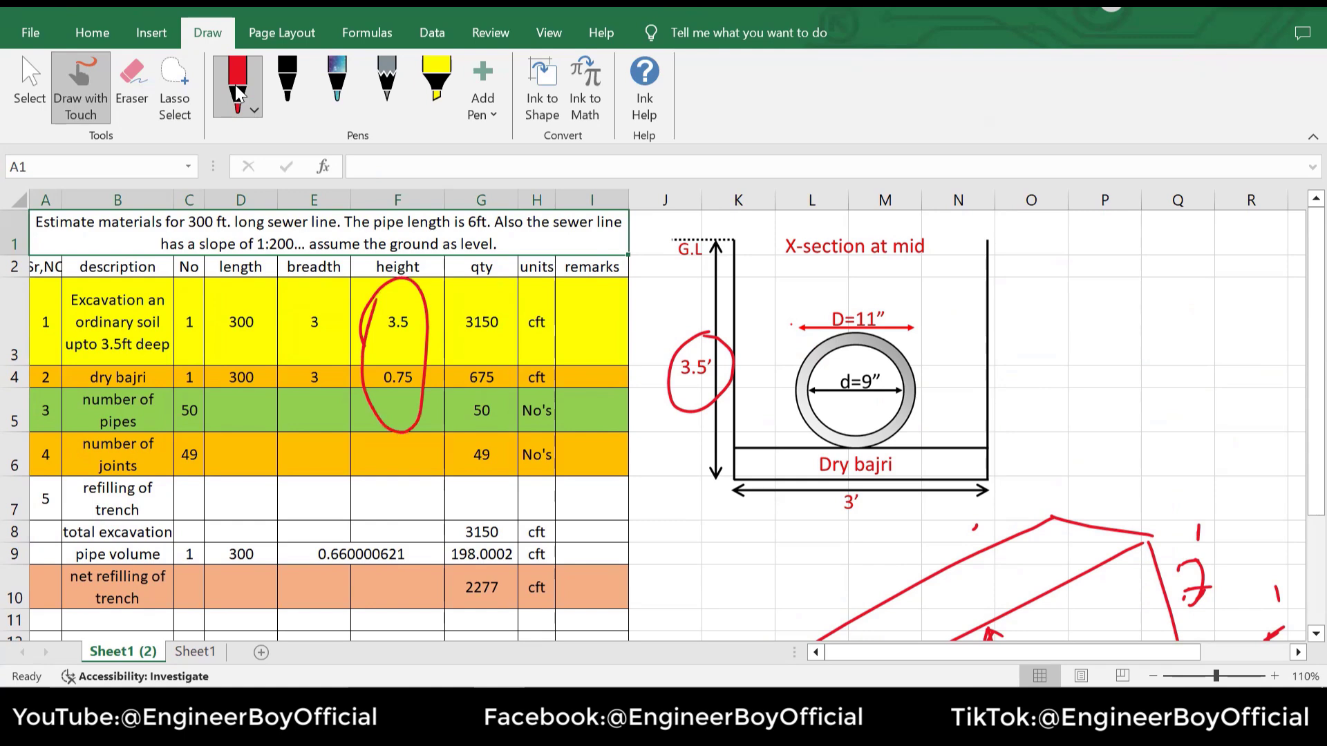
{"action": "mouse_move", "coordinate": [415, 351]}
{"action": "left_mouse_down"}
{"action": "mouse_move", "coordinate": [425, 309]}
{"action": "mouse_move", "coordinate": [438, 319]}
{"action": "mouse_move", "coordinate": [378, 297]}
{"action": "mouse_move", "coordinate": [418, 345]}
{"action": "mouse_move", "coordinate": [400, 377]}
{"action": "left_mouse_up"}
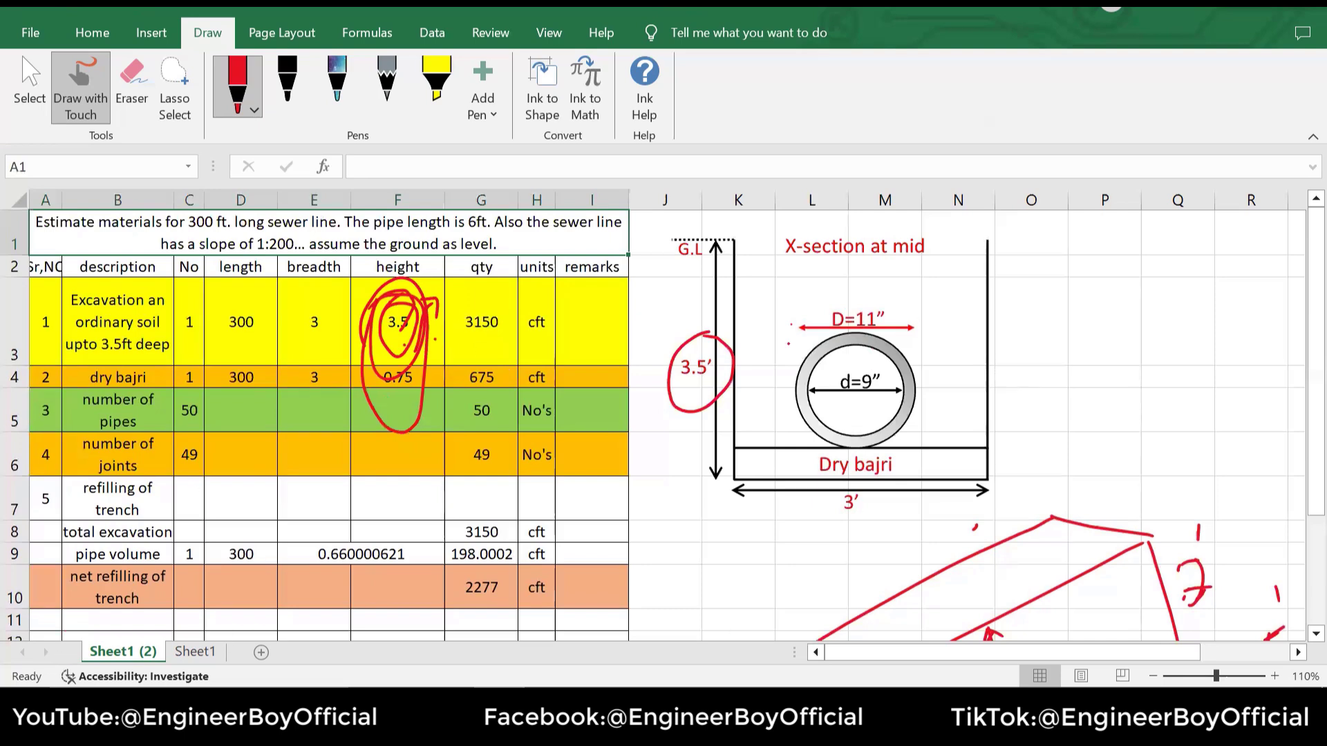
Paste the estimate header row, Sr,NO through remarks, into row 2 of Sheet1 and move the manhole drawing right, clear of the table
{"action": "left_click", "coordinate": [195, 652]}
{"action": "left_click", "coordinate": [41, 74]}
{"action": "left_click", "coordinate": [941, 422]}
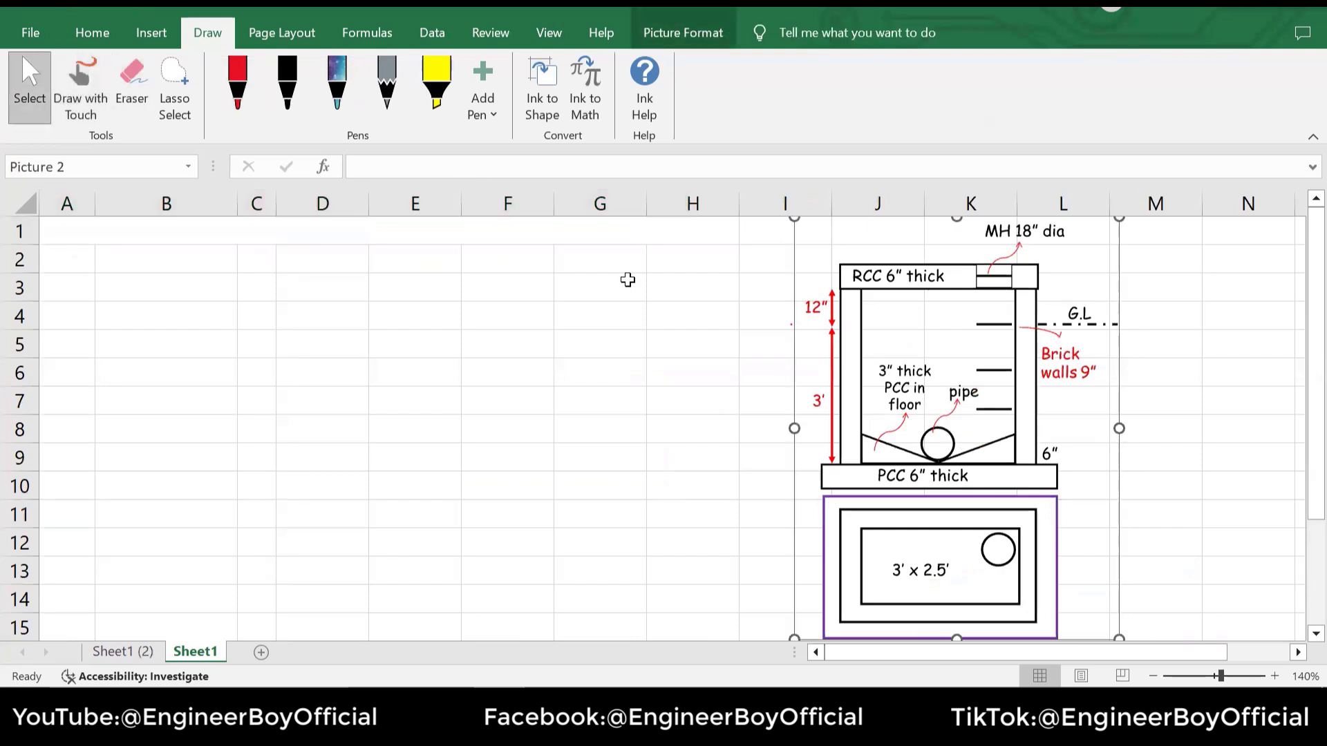
{"action": "key", "text": "Escape"}
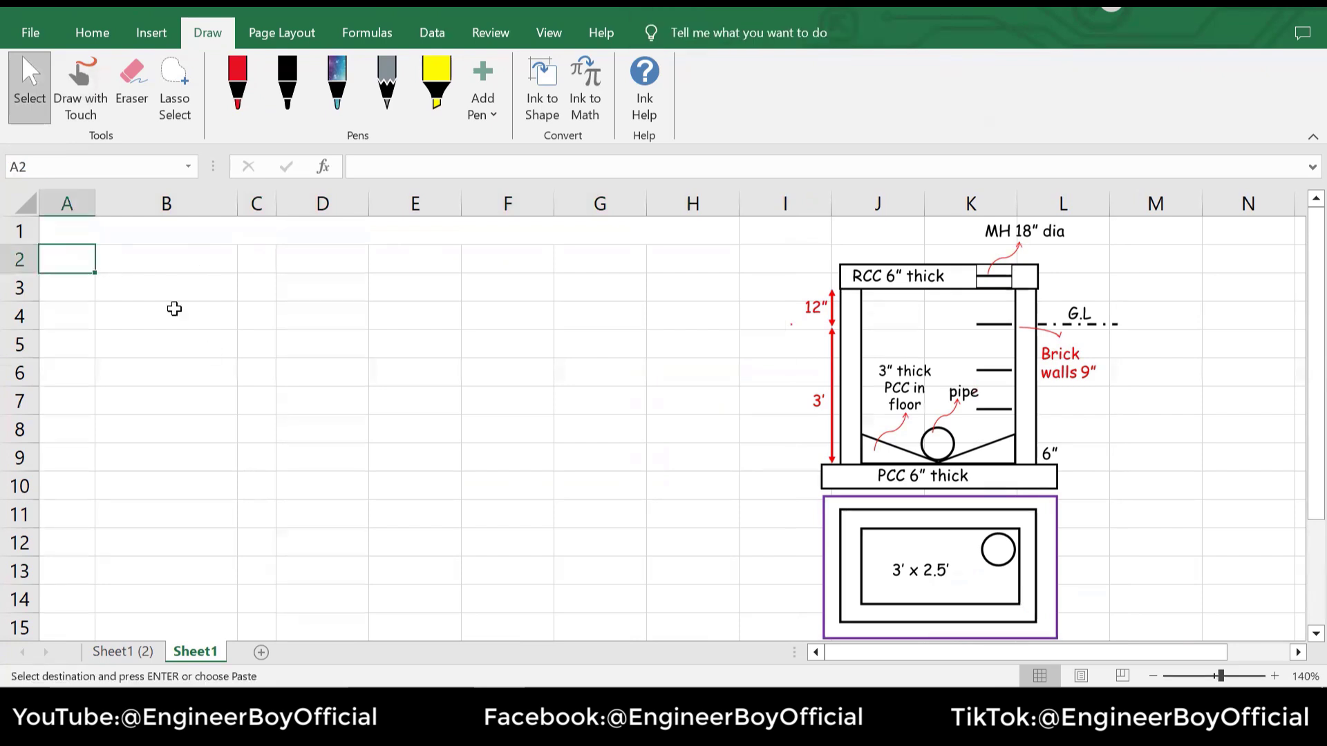
{"action": "type", "text": "Sr,NO\tdescription\tNo\tlength\tbreadth\theight\tqty\tunits\tremarks"}
{"action": "left_click", "coordinate": [548, 484]}
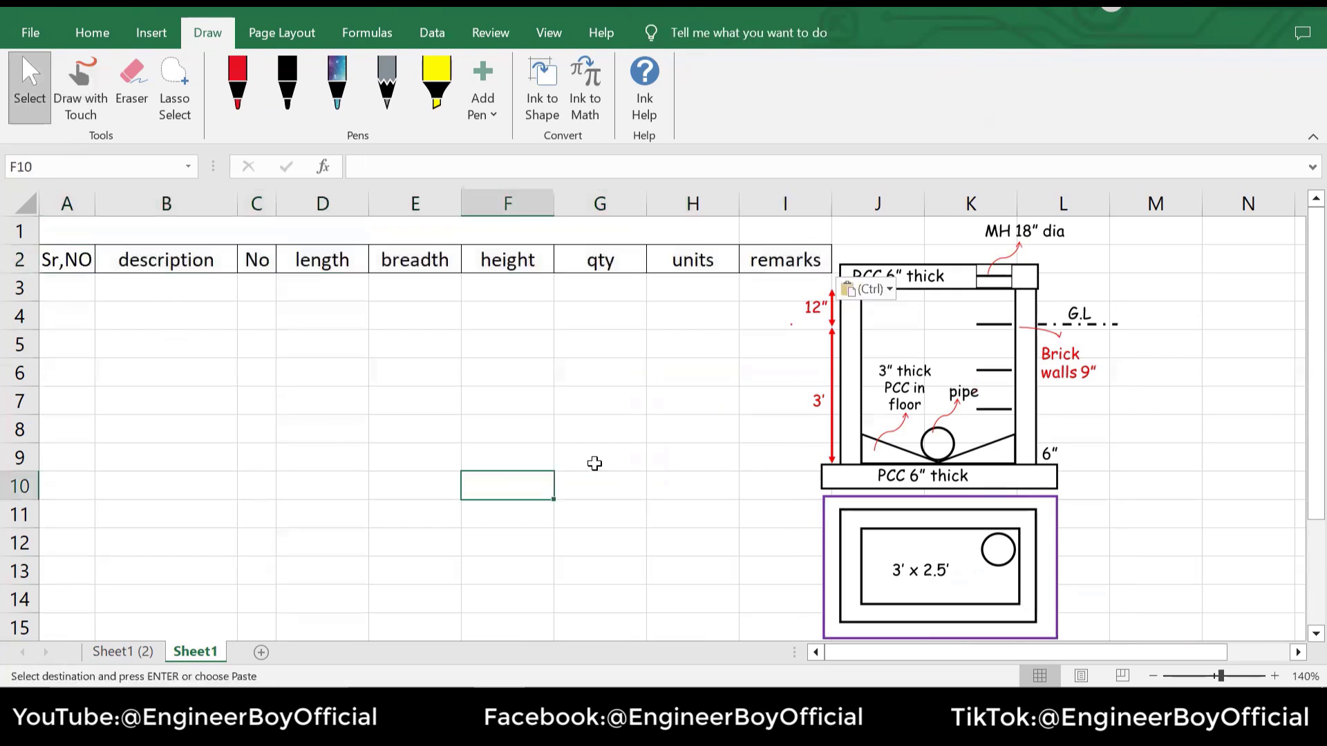
{"action": "left_click_drag", "start_coordinate": [960, 388], "coordinate": [1087, 390]}
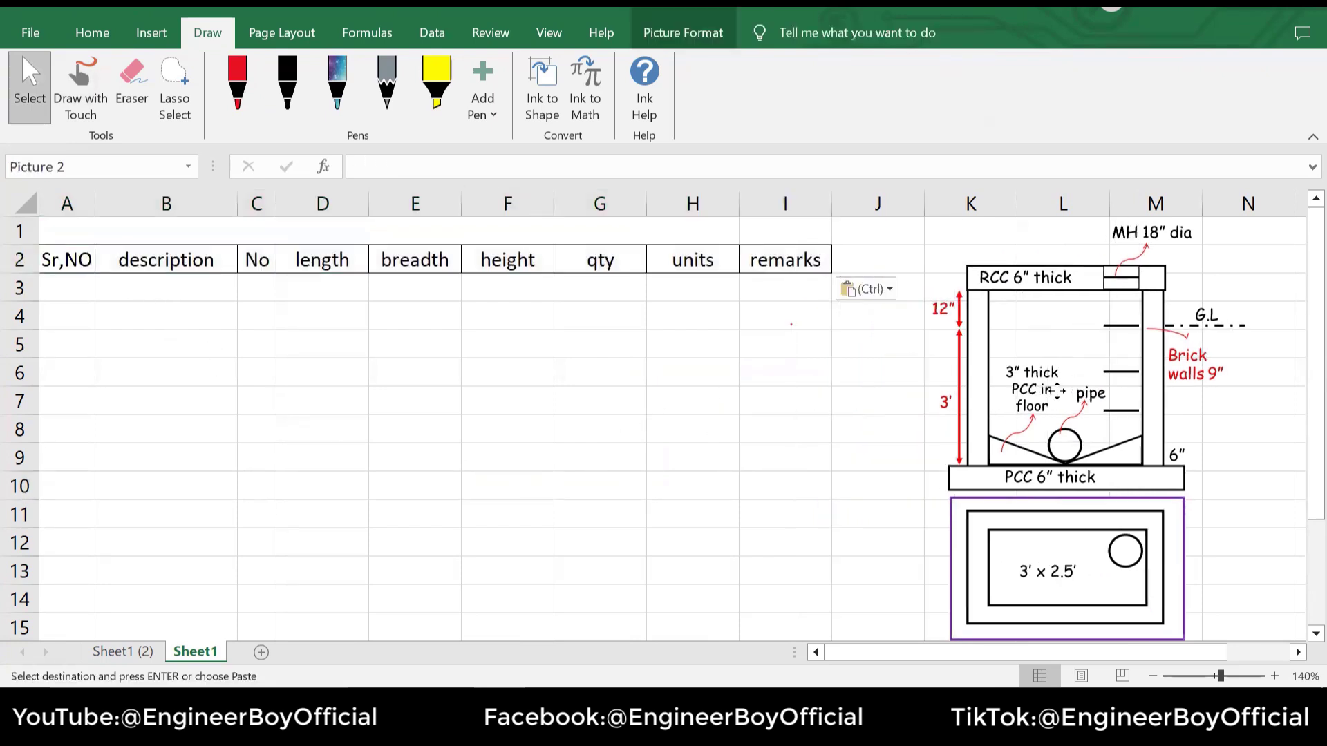
{"action": "left_click", "coordinate": [527, 395]}
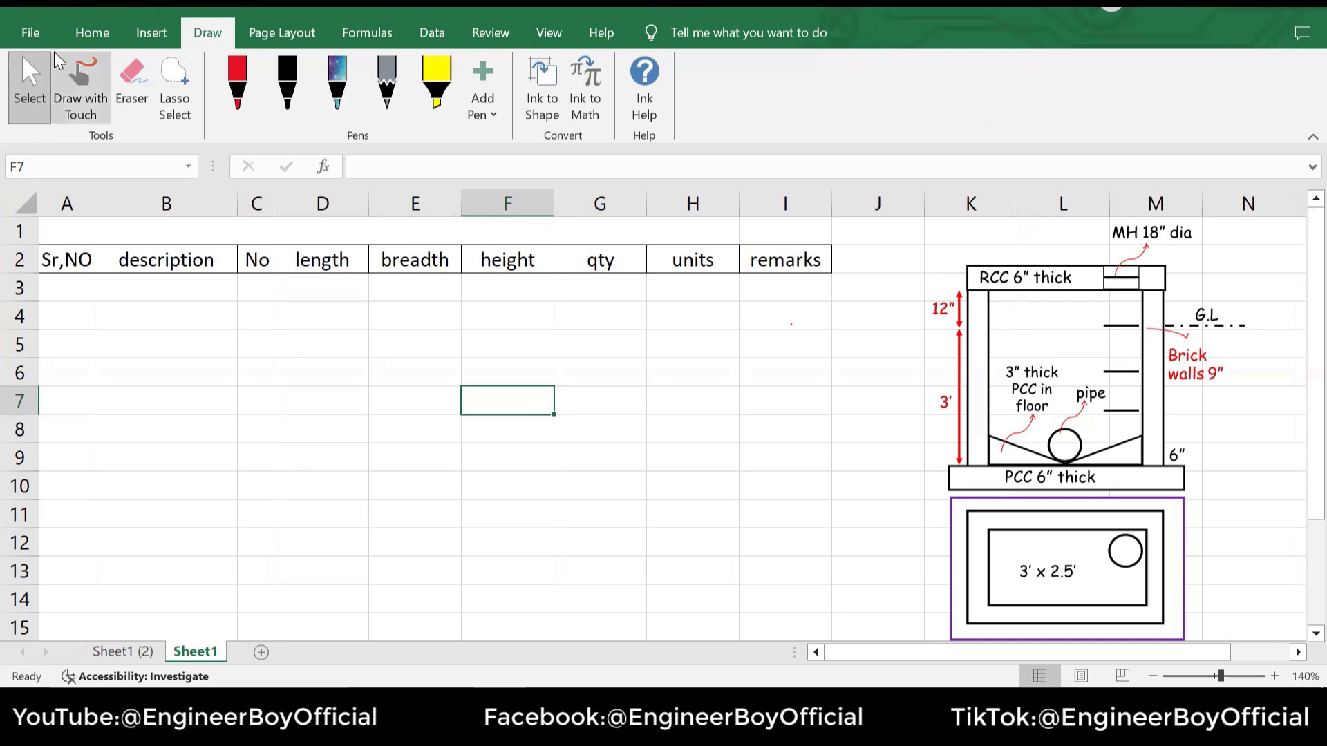
Enter the first item in row 3 with serial number 1, description excavation and No 1
{"action": "left_click", "coordinate": [33, 33]}
{"action": "left_click", "coordinate": [29, 43]}
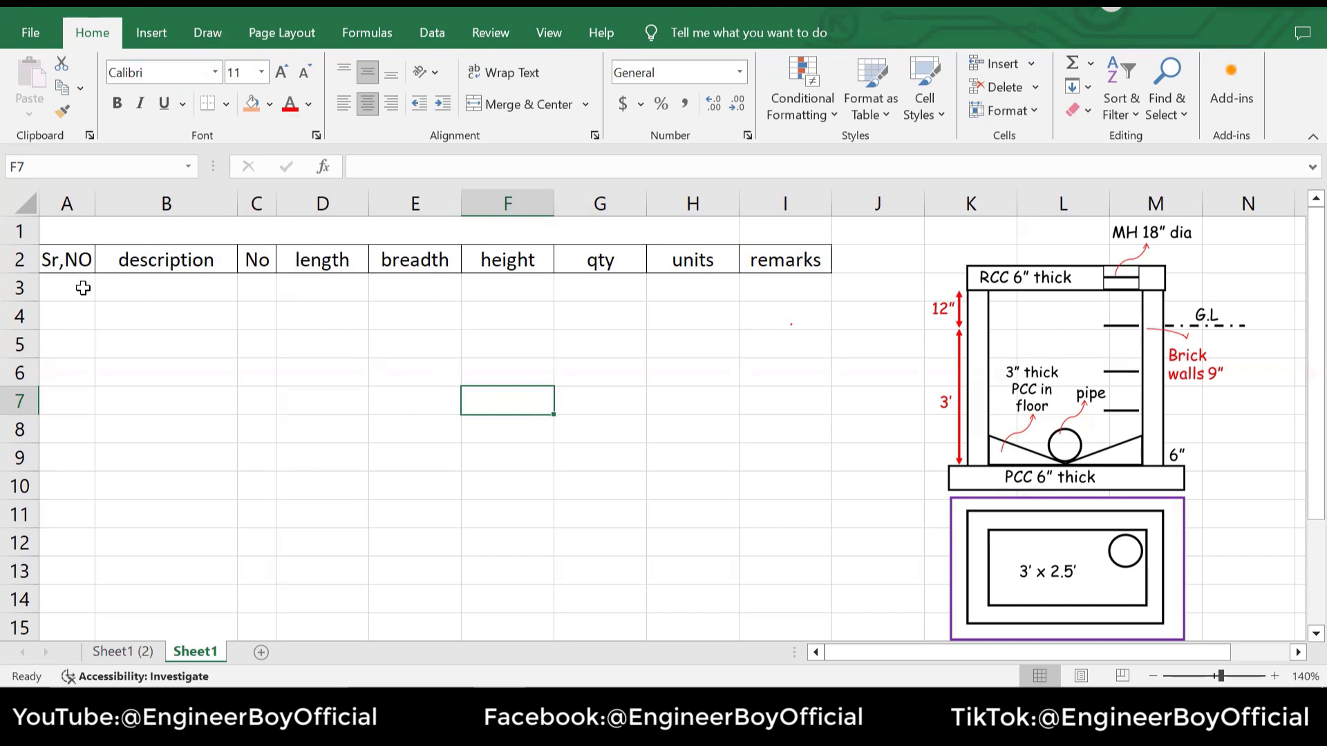
{"action": "left_click", "coordinate": [82, 287]}
{"action": "type", "text": "1"}
{"action": "left_click", "coordinate": [163, 309]}
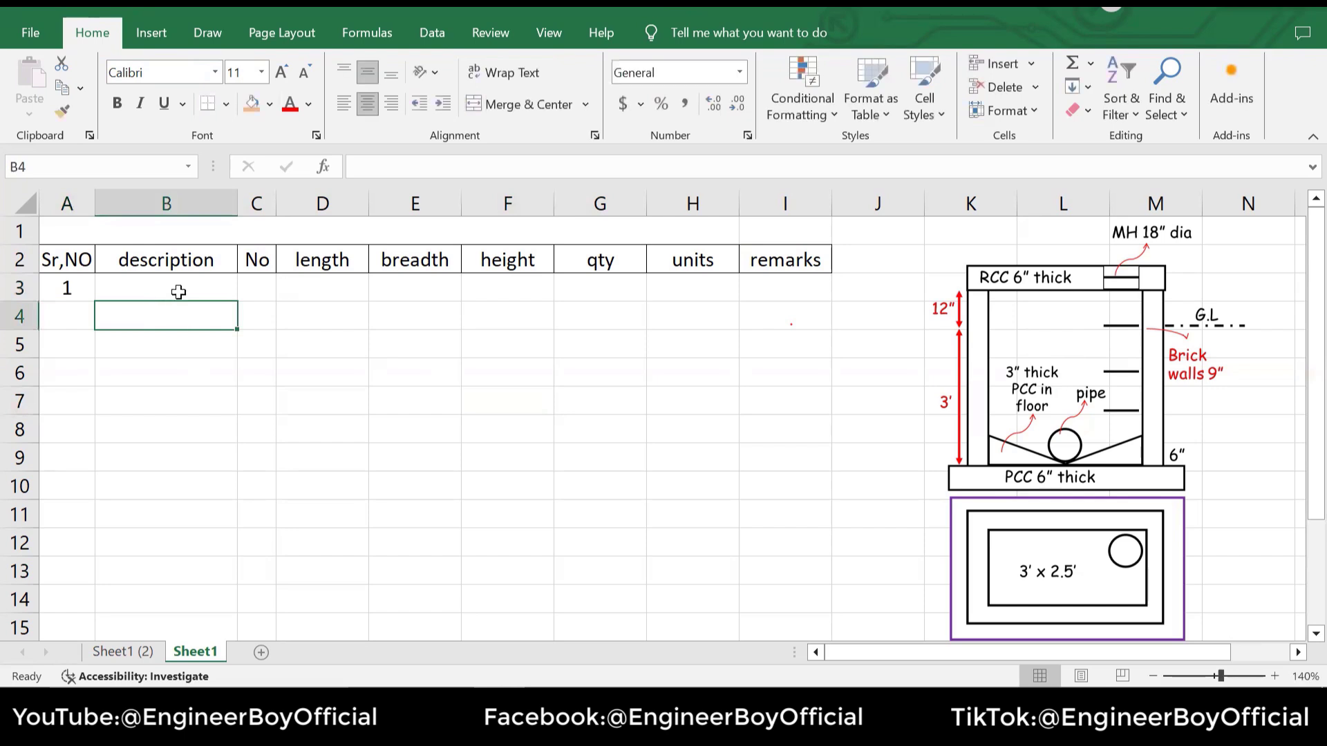
{"action": "left_click", "coordinate": [179, 284]}
{"action": "type", "text": "exca"}
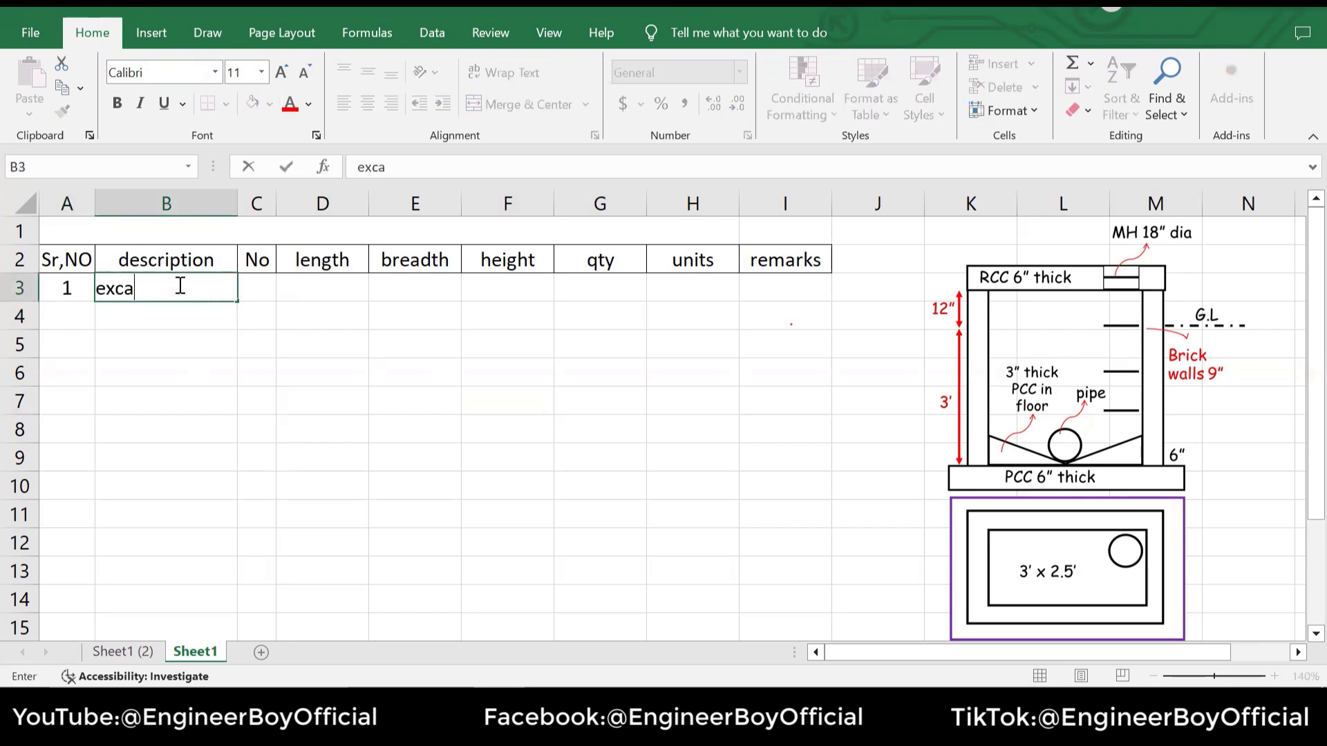
{"action": "type", "text": "vation"}
{"action": "key", "text": "Tab"}
{"action": "type", "text": "1"}
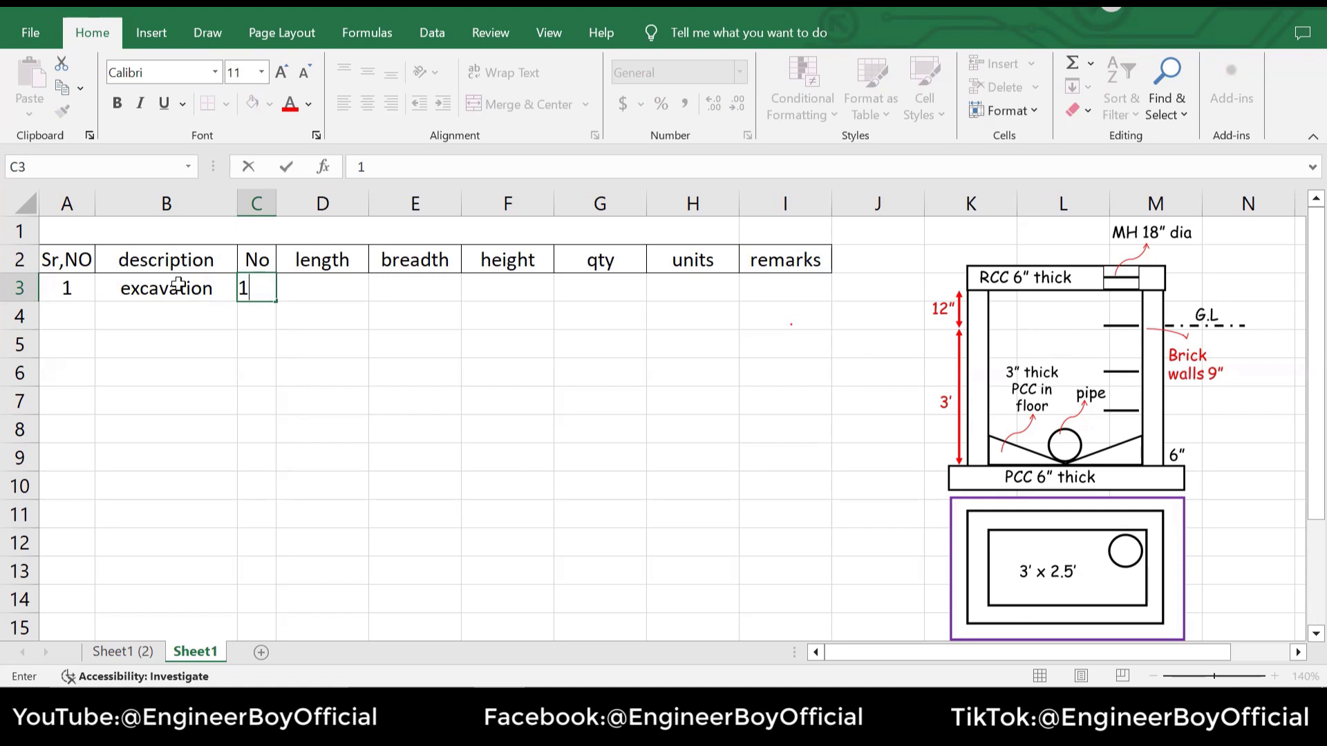
{"action": "key", "text": "Tab"}
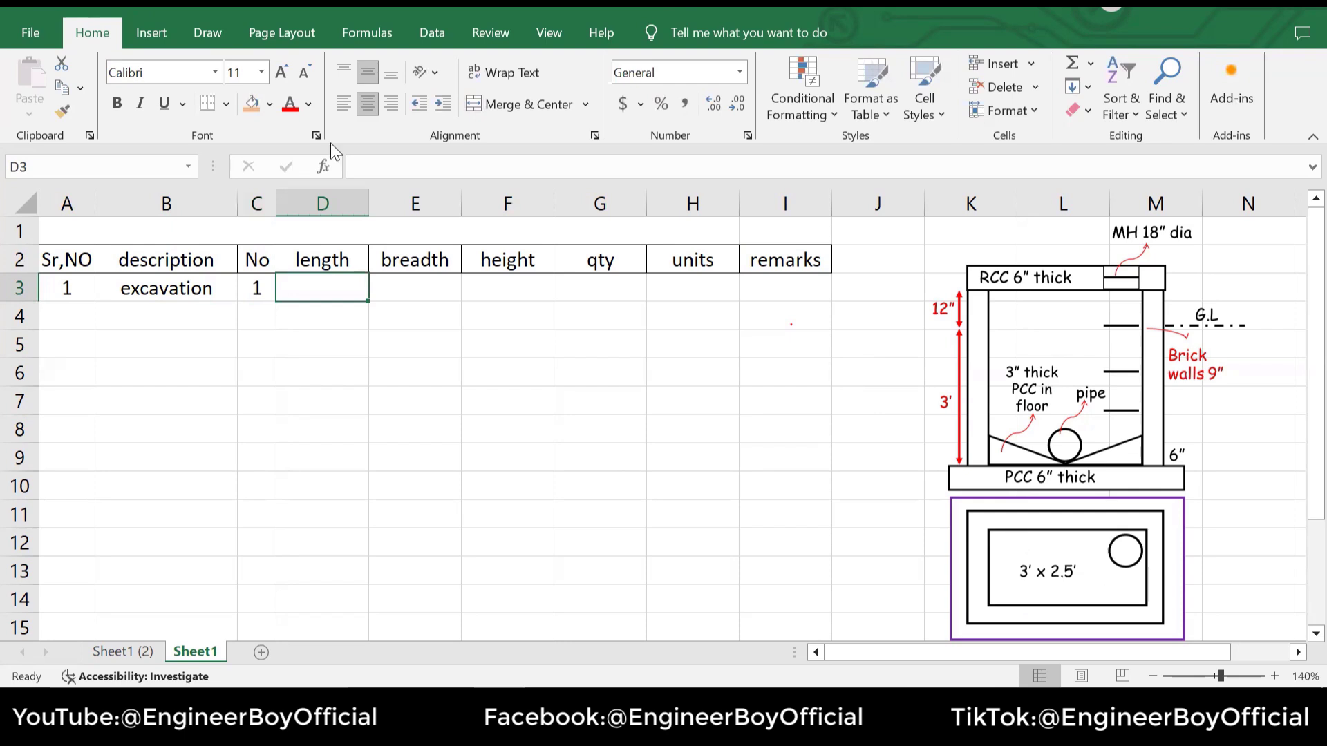
Circle the 3' dimension on the manhole plan in red ink and draw a line across the plan's full outer length
{"action": "left_click", "coordinate": [200, 33]}
{"action": "left_click", "coordinate": [237, 88]}
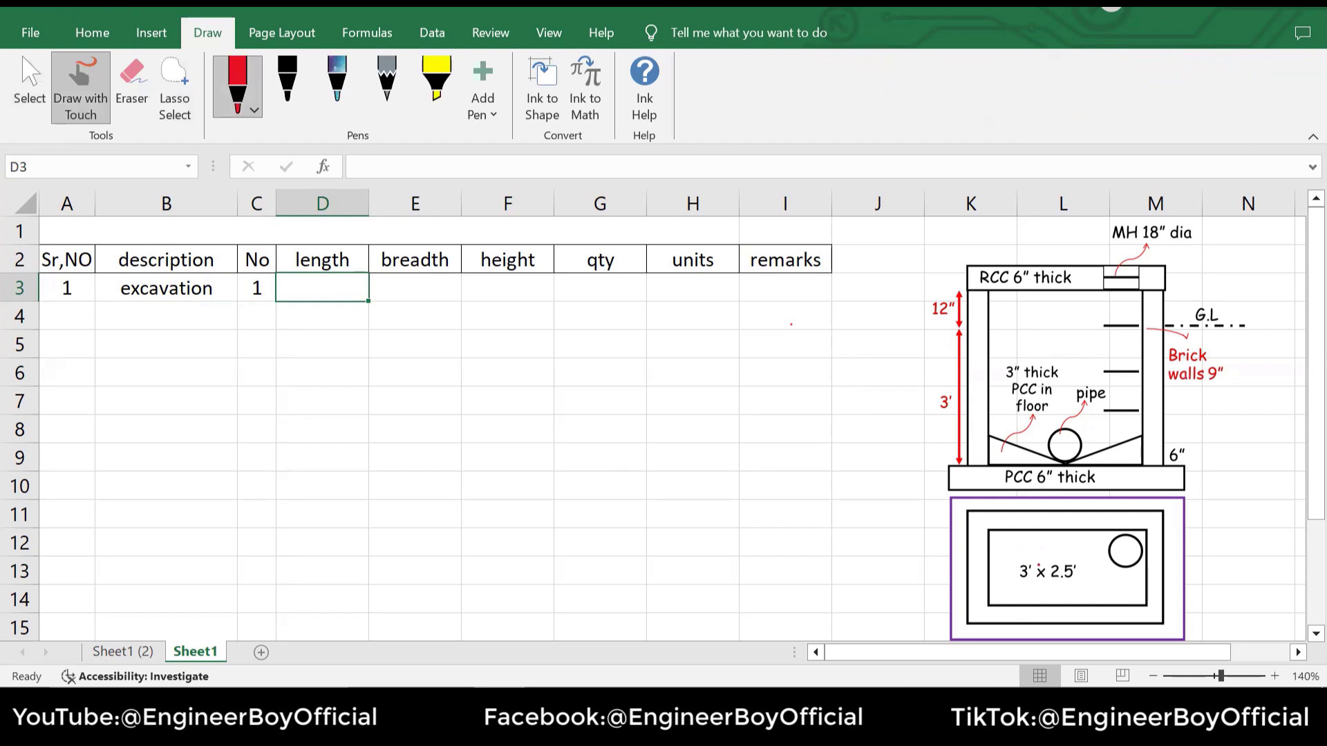
{"action": "mouse_move", "coordinate": [1038, 556]}
{"action": "left_mouse_down"}
{"action": "mouse_move", "coordinate": [1021, 556]}
{"action": "mouse_move", "coordinate": [1035, 585]}
{"action": "mouse_move", "coordinate": [1039, 557]}
{"action": "left_mouse_up"}
{"action": "left_click_drag", "start_coordinate": [988, 530], "coordinate": [1158, 532]}
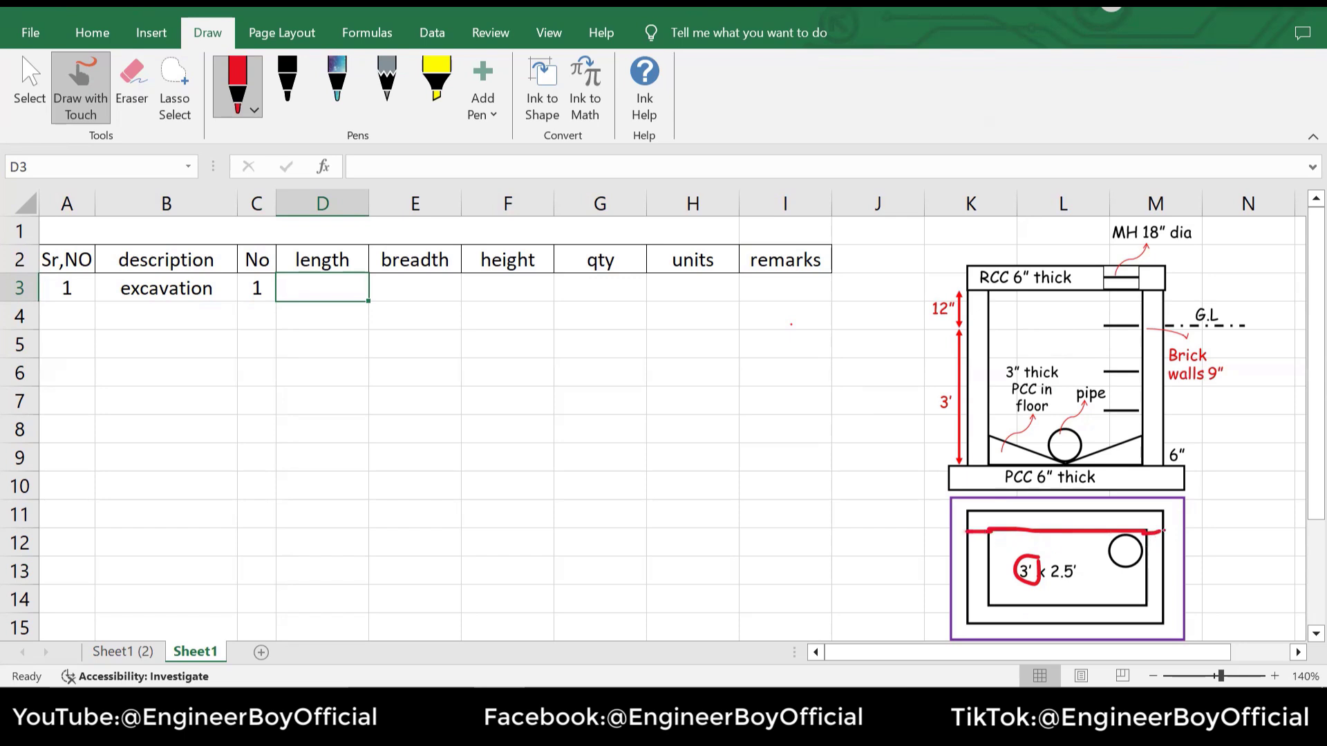
{"action": "left_click_drag", "start_coordinate": [1163, 531], "coordinate": [1181, 532]}
{"action": "left_click_drag", "start_coordinate": [955, 532], "coordinate": [946, 532]}
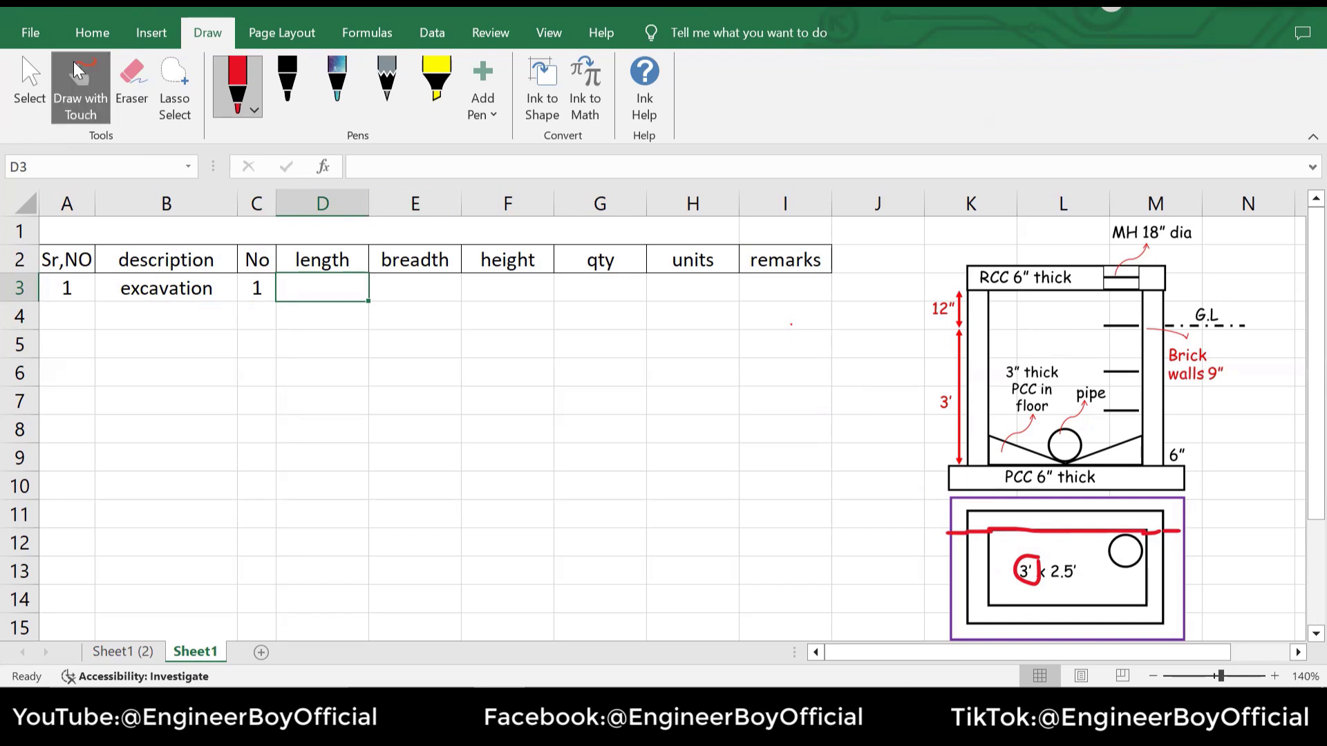
Enter 5.5 as the excavation length in row 3
{"action": "left_click", "coordinate": [30, 83]}
{"action": "left_click", "coordinate": [90, 34]}
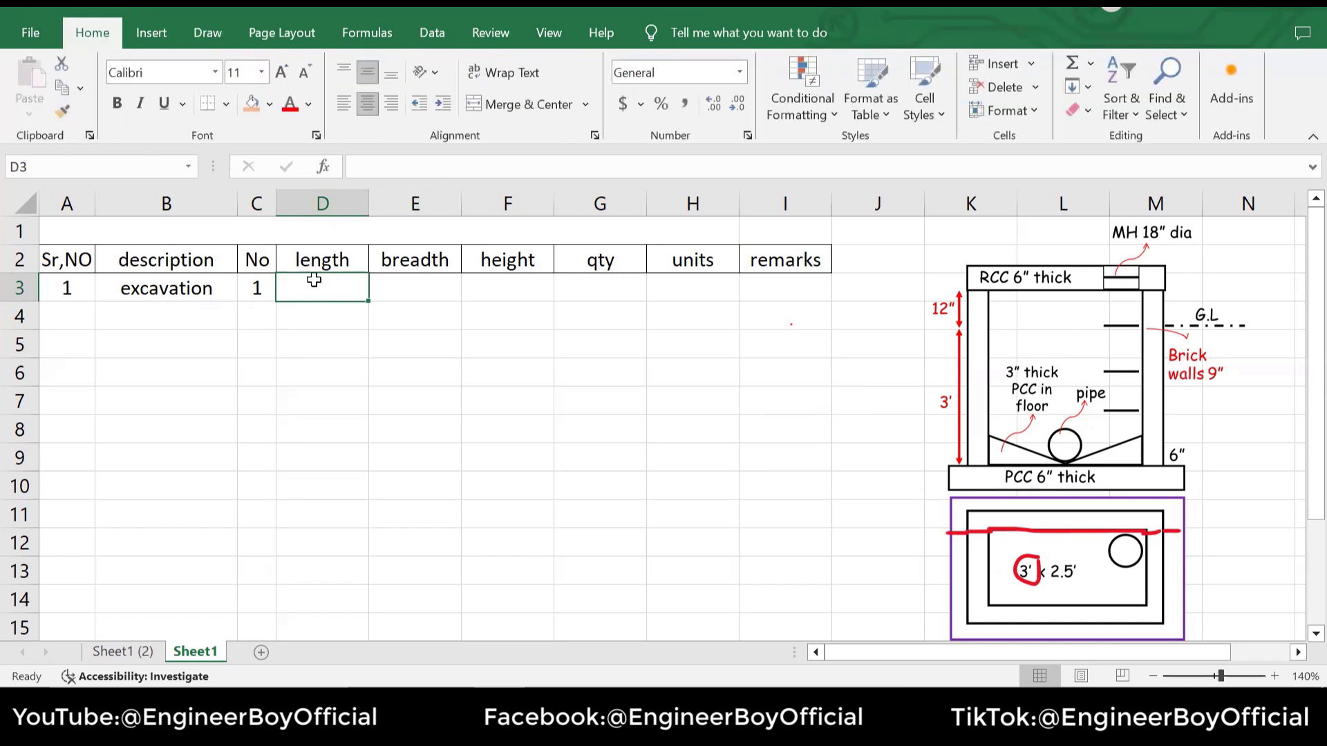
{"action": "type", "text": "5.5"}
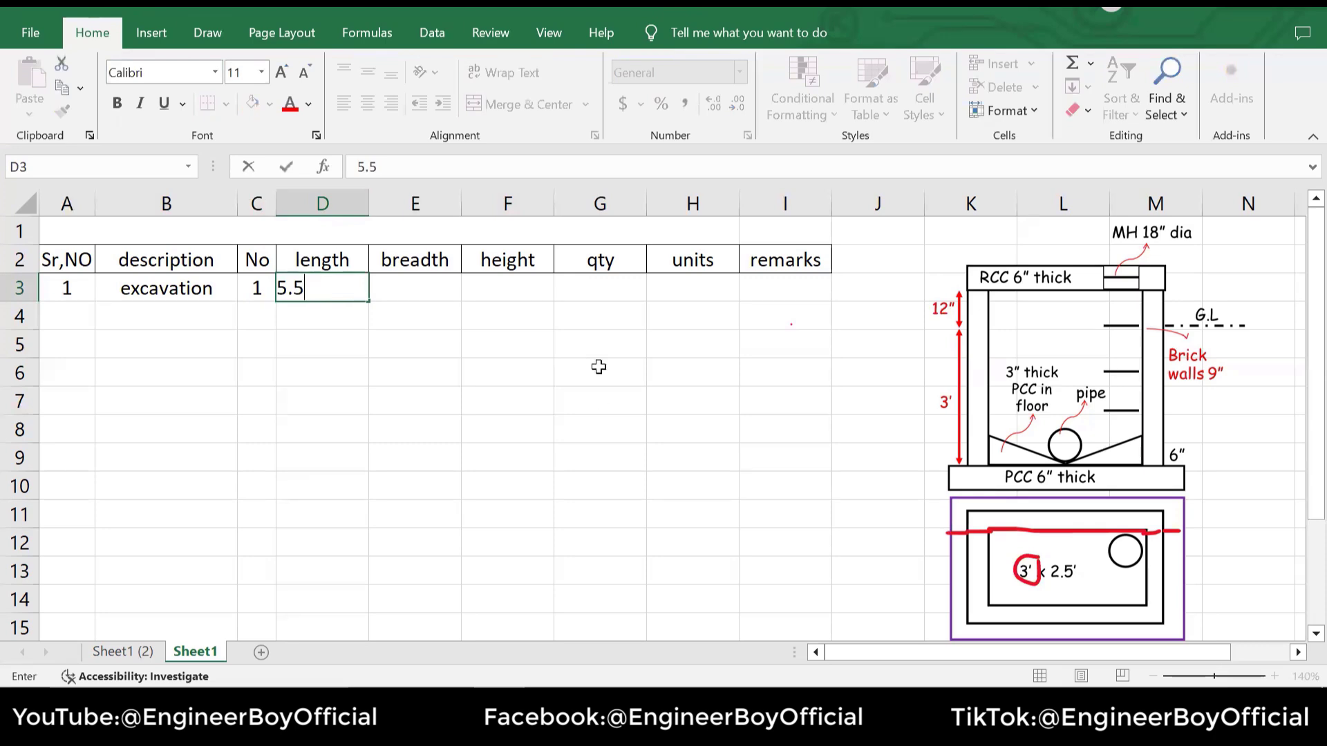
{"action": "left_click", "coordinate": [512, 345]}
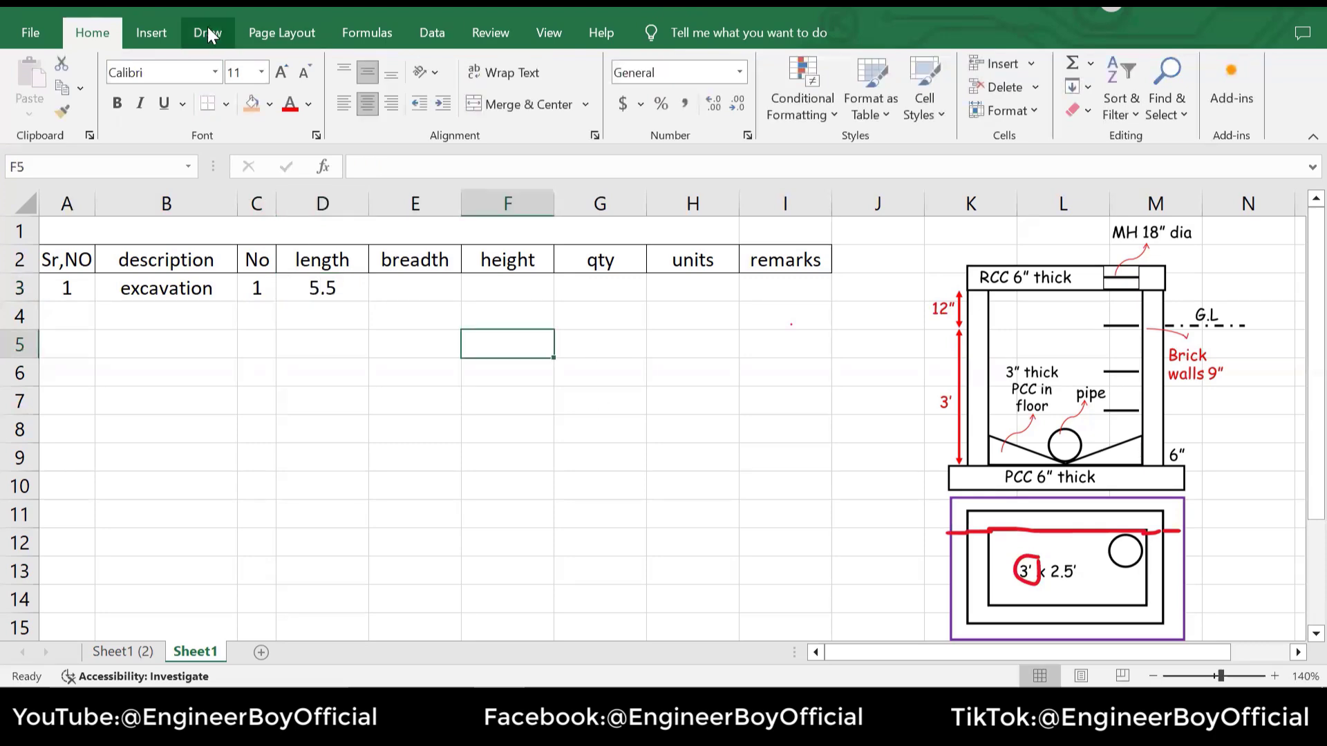
Write the start of the length sum, 3 + 9" + 9" +, in red ink on the empty cells below the table
{"action": "left_click", "coordinate": [207, 33]}
{"action": "left_click", "coordinate": [154, 35]}
{"action": "left_click", "coordinate": [207, 32]}
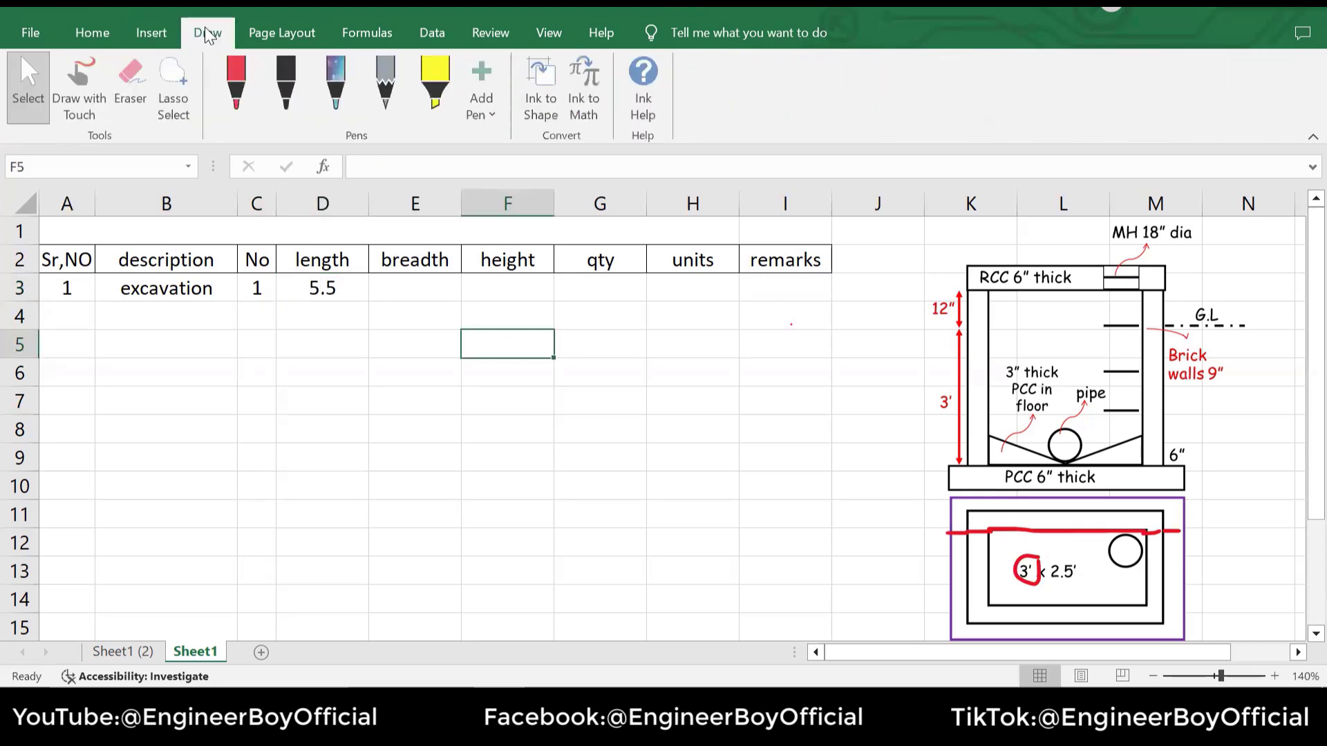
{"action": "left_click", "coordinate": [242, 90]}
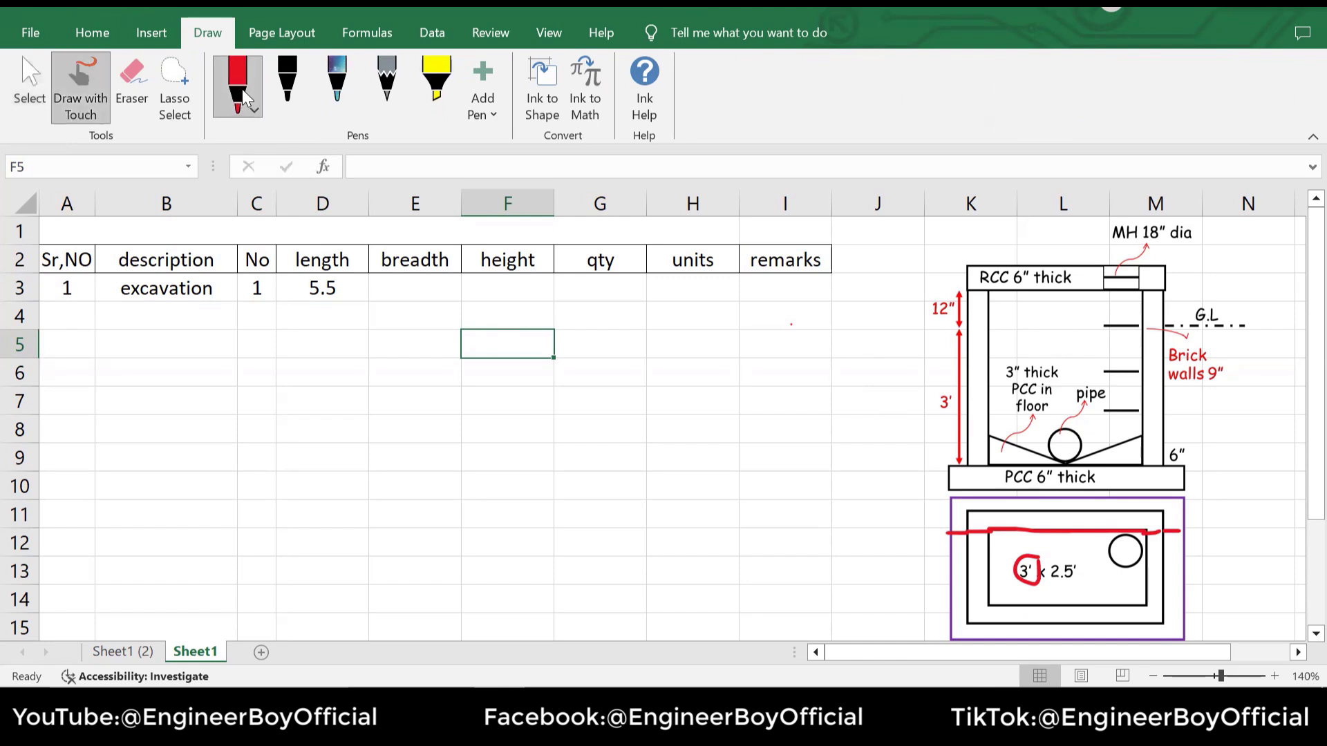
{"action": "left_click_drag", "start_coordinate": [316, 491], "coordinate": [313, 497]}
{"action": "left_click_drag", "start_coordinate": [336, 482], "coordinate": [336, 537]}
{"action": "mouse_move", "coordinate": [397, 469]}
{"action": "left_mouse_down"}
{"action": "mouse_move", "coordinate": [371, 494]}
{"action": "mouse_move", "coordinate": [396, 496]}
{"action": "left_mouse_up"}
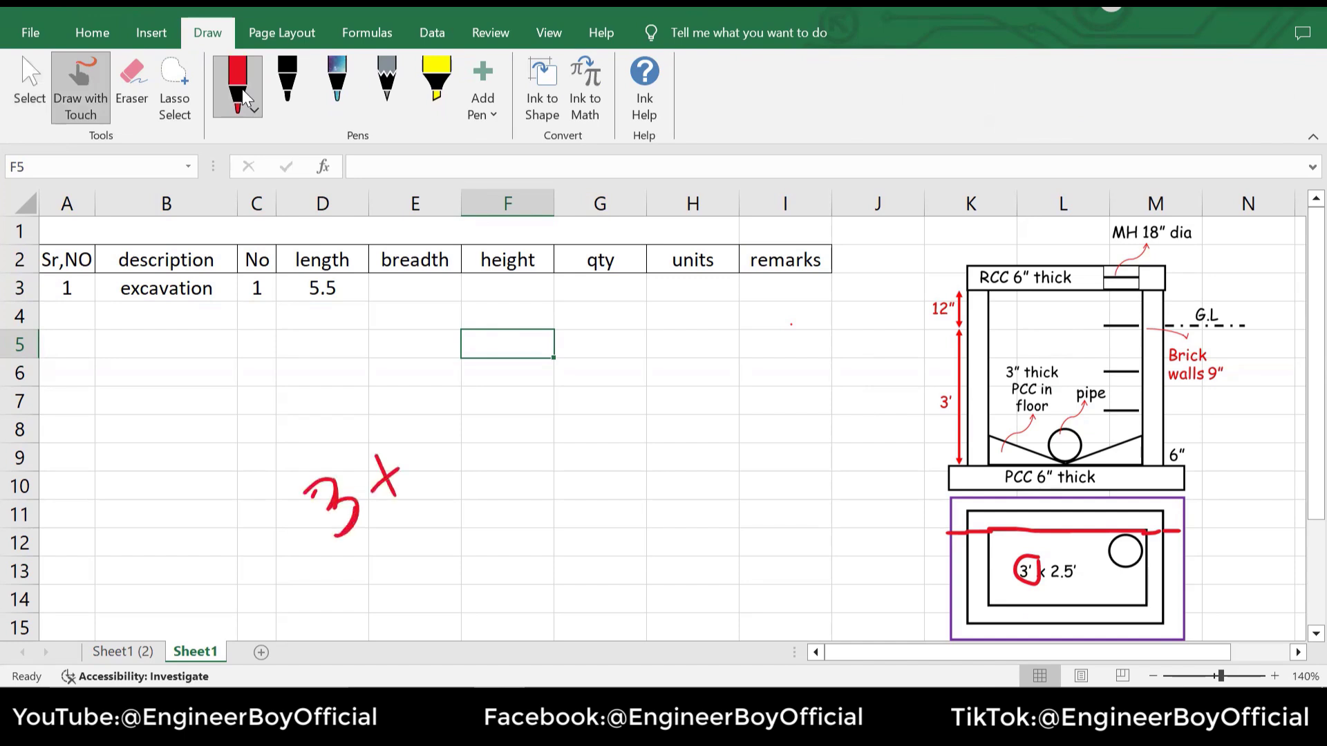
{"action": "mouse_move", "coordinate": [442, 433]}
{"action": "left_mouse_down"}
{"action": "mouse_move", "coordinate": [437, 455]}
{"action": "mouse_move", "coordinate": [459, 490]}
{"action": "left_mouse_up"}
{"action": "left_click_drag", "start_coordinate": [419, 388], "coordinate": [416, 399]}
{"action": "left_click_drag", "start_coordinate": [432, 379], "coordinate": [433, 387]}
{"action": "mouse_move", "coordinate": [463, 441]}
{"action": "left_mouse_down"}
{"action": "mouse_move", "coordinate": [482, 430]}
{"action": "mouse_move", "coordinate": [482, 449]}
{"action": "left_mouse_up"}
{"action": "left_click_drag", "start_coordinate": [527, 408], "coordinate": [541, 462]}
{"action": "left_click_drag", "start_coordinate": [506, 377], "coordinate": [512, 389]}
{"action": "mouse_move", "coordinate": [524, 362]}
{"action": "left_mouse_down"}
{"action": "mouse_move", "coordinate": [553, 428]}
{"action": "mouse_move", "coordinate": [584, 432]}
{"action": "left_mouse_up"}
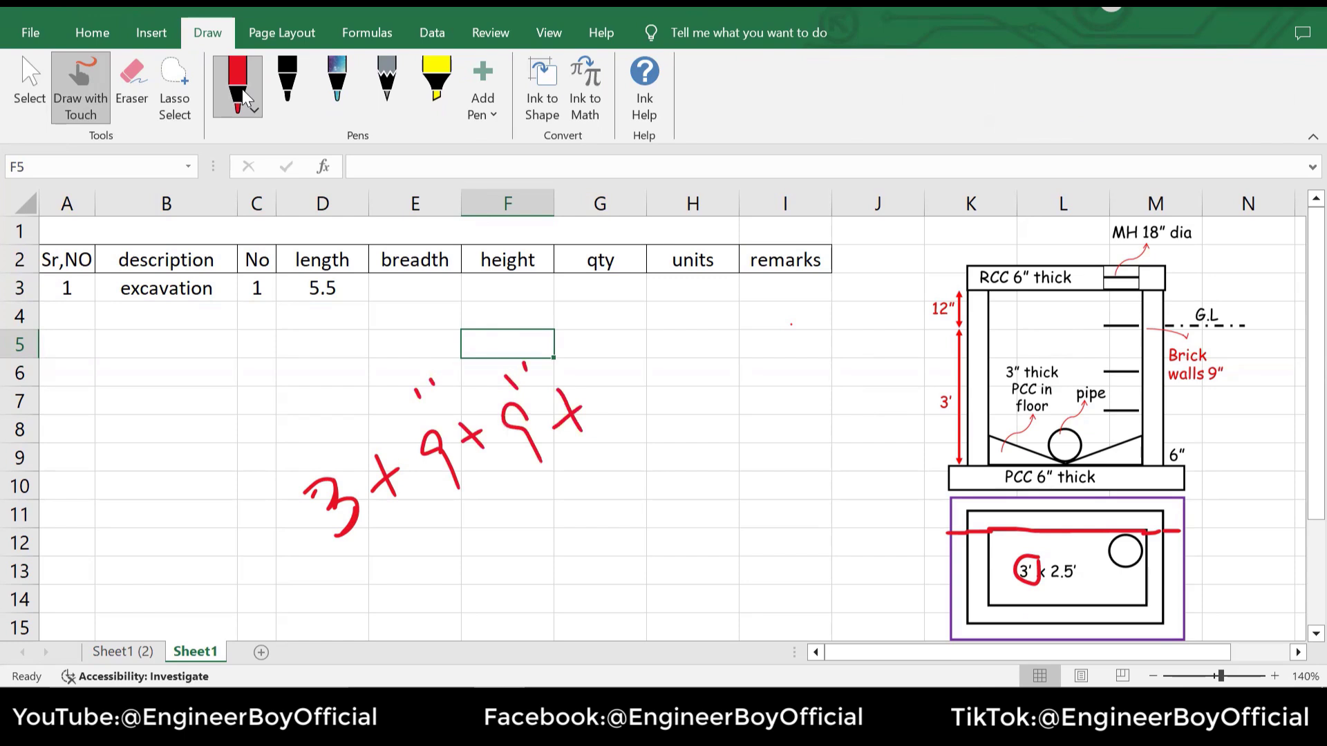
Circle the 6" PCC projections on both sides of the manhole section and add 6" + 6" to the handwritten sum
{"action": "mouse_move", "coordinate": [1199, 448]}
{"action": "left_mouse_down"}
{"action": "mouse_move", "coordinate": [1167, 448]}
{"action": "mouse_move", "coordinate": [1187, 436]}
{"action": "left_mouse_up"}
{"action": "mouse_move", "coordinate": [958, 449]}
{"action": "left_mouse_down"}
{"action": "mouse_move", "coordinate": [947, 470]}
{"action": "mouse_move", "coordinate": [964, 455]}
{"action": "left_mouse_up"}
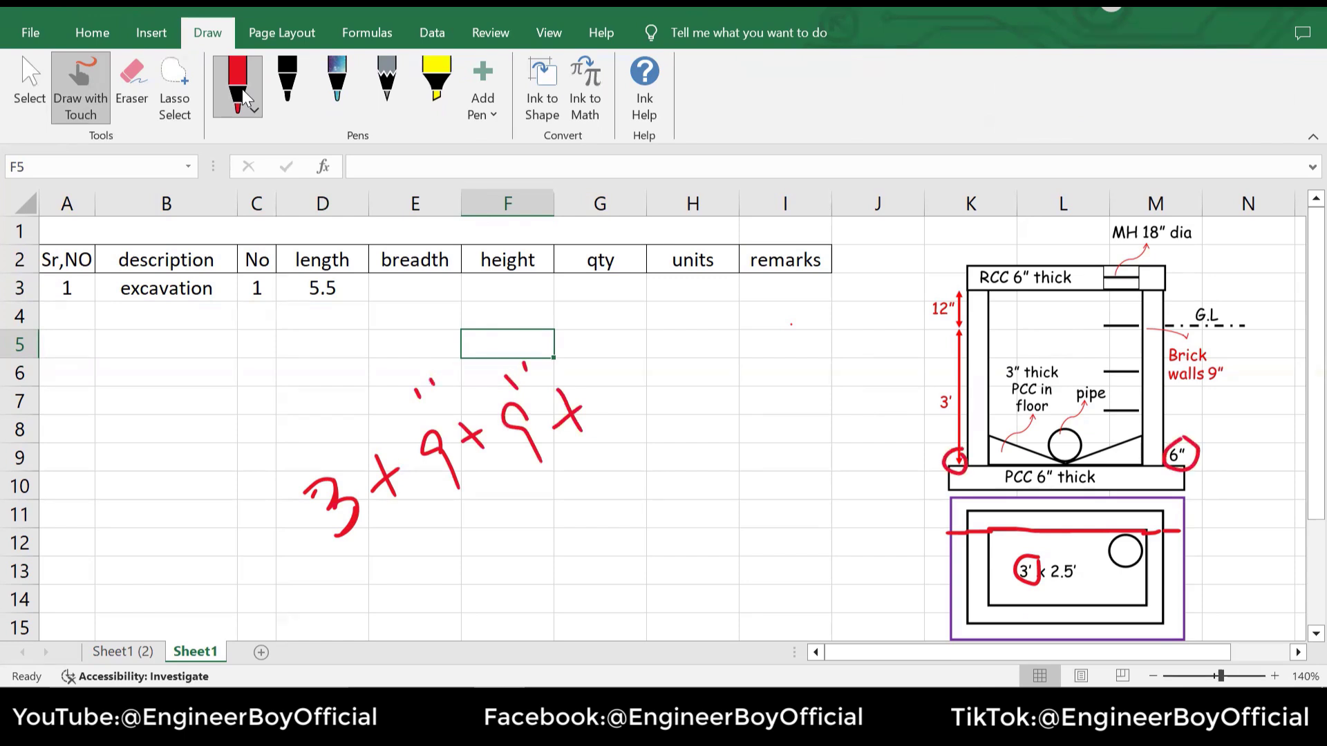
{"action": "mouse_move", "coordinate": [611, 354]}
{"action": "left_mouse_down"}
{"action": "mouse_move", "coordinate": [600, 408]}
{"action": "mouse_move", "coordinate": [627, 345]}
{"action": "mouse_move", "coordinate": [623, 387]}
{"action": "mouse_move", "coordinate": [657, 399]}
{"action": "left_mouse_up"}
{"action": "mouse_move", "coordinate": [675, 341]}
{"action": "left_mouse_down"}
{"action": "mouse_move", "coordinate": [669, 371]}
{"action": "mouse_move", "coordinate": [636, 343]}
{"action": "left_mouse_up"}
{"action": "left_click_drag", "start_coordinate": [674, 323], "coordinate": [671, 334]}
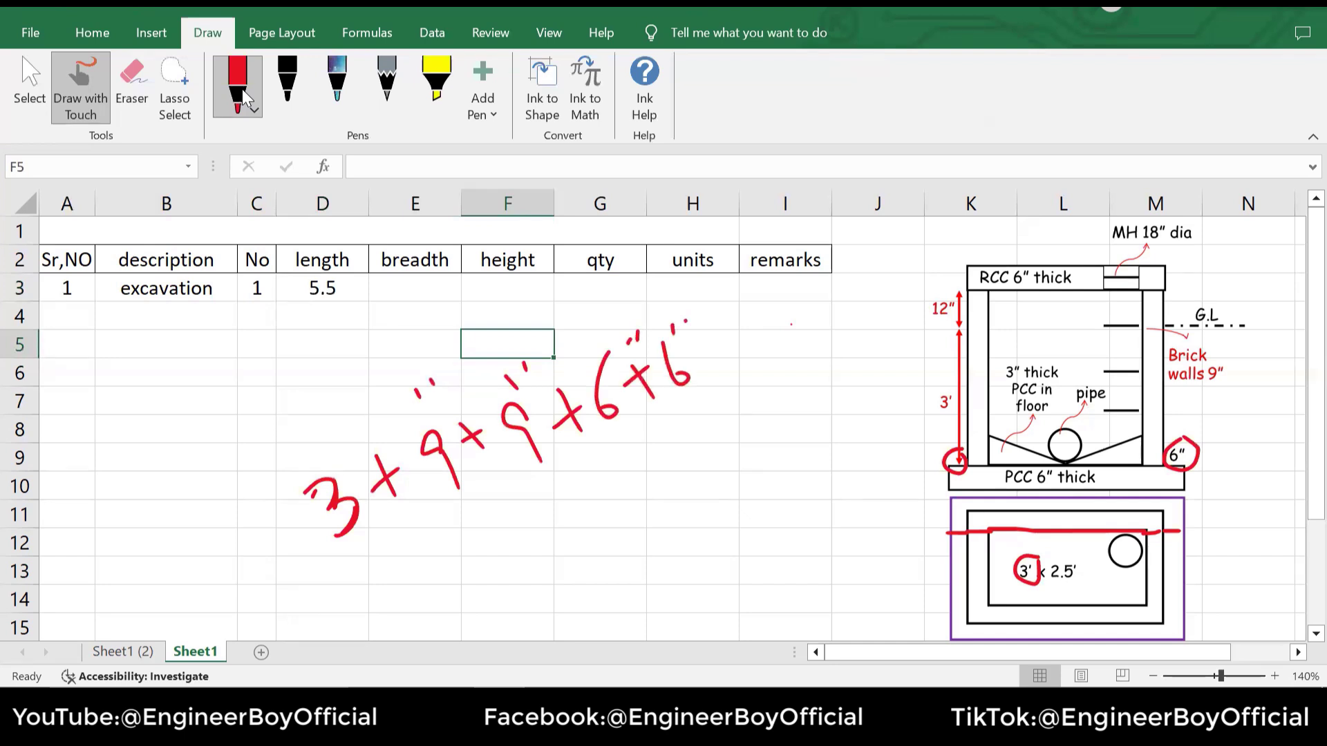
Draw a red line under the handwritten sum and write the total length 5.5 beneath it
{"action": "left_click_drag", "start_coordinate": [435, 536], "coordinate": [611, 434]}
{"action": "left_click_drag", "start_coordinate": [536, 533], "coordinate": [577, 584]}
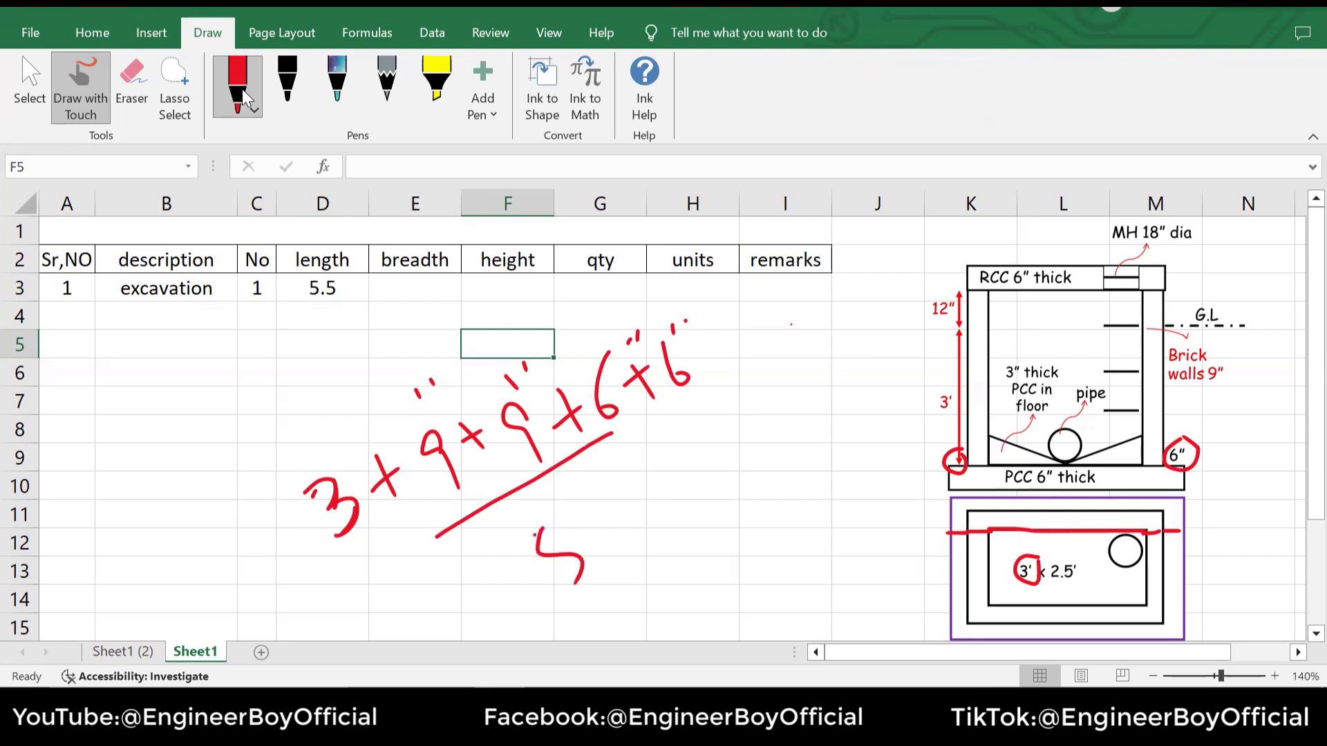
{"action": "left_click_drag", "start_coordinate": [562, 508], "coordinate": [536, 536]}
{"action": "left_click_drag", "start_coordinate": [613, 495], "coordinate": [634, 553]}
{"action": "left_click_drag", "start_coordinate": [629, 478], "coordinate": [613, 495]}
Undo the handwritten length sum and the circles around the 6" projections
{"action": "key", "text": "ctrl+z"}
{"action": "key", "text": "ctrl+z"}
{"action": "key", "text": "ctrl+z"}
{"action": "key", "text": "ctrl+z"}
{"action": "key", "text": "ctrl+z"}
{"action": "key", "text": "ctrl+z"}
Enter 5 as the excavation breadth in row 3
{"action": "left_click", "coordinate": [242, 89]}
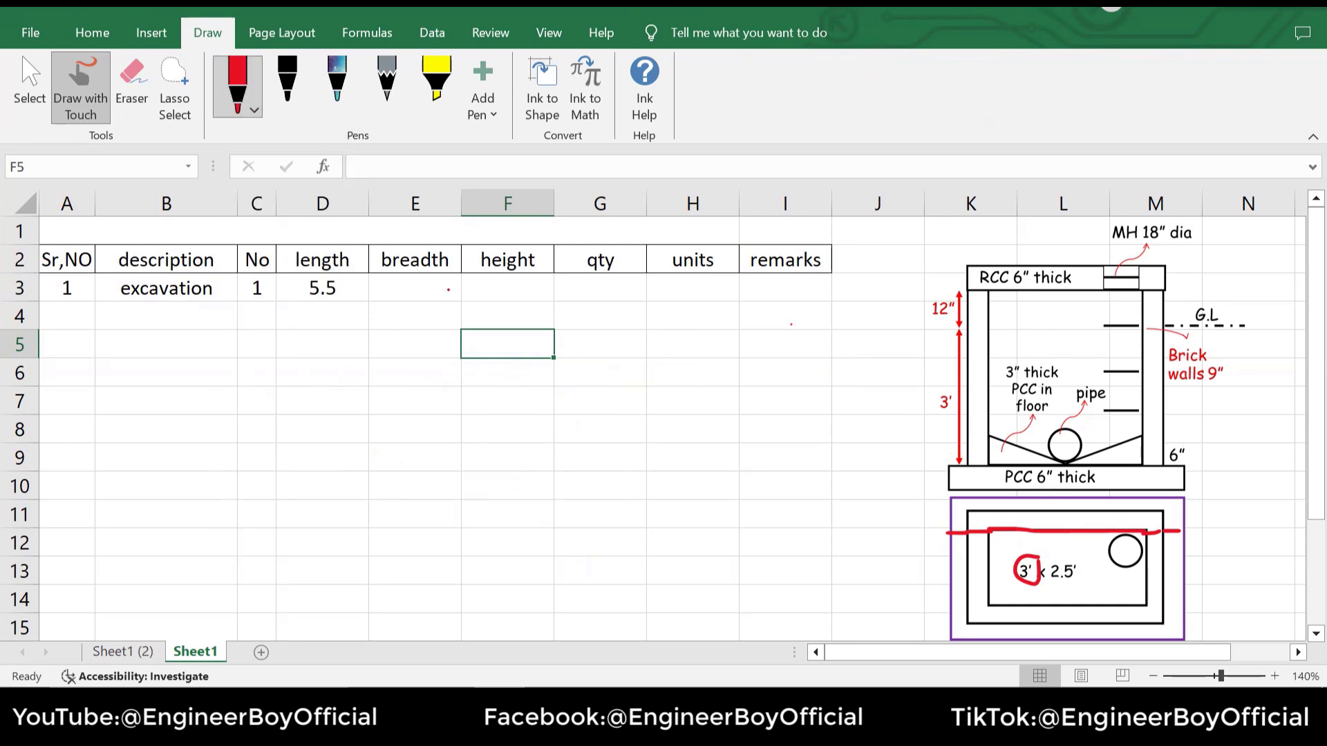
{"action": "left_click", "coordinate": [29, 83]}
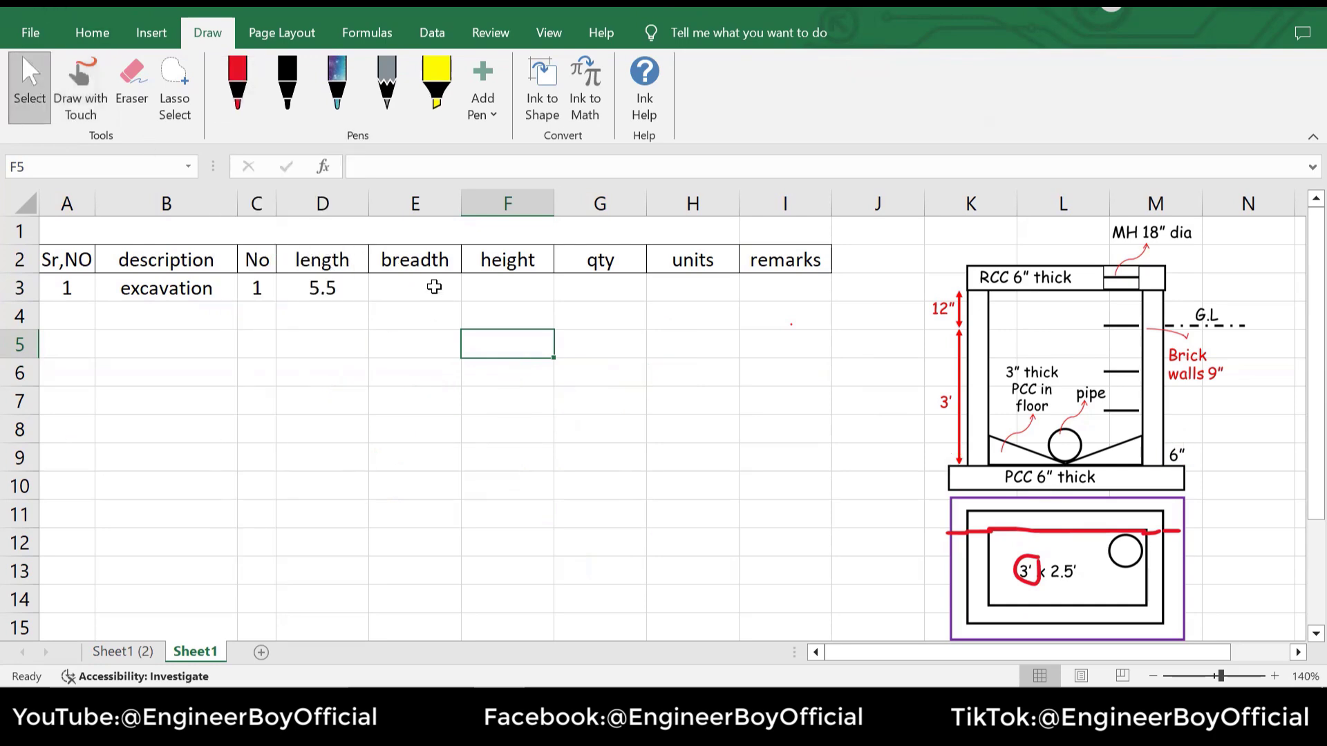
{"action": "left_click", "coordinate": [434, 287]}
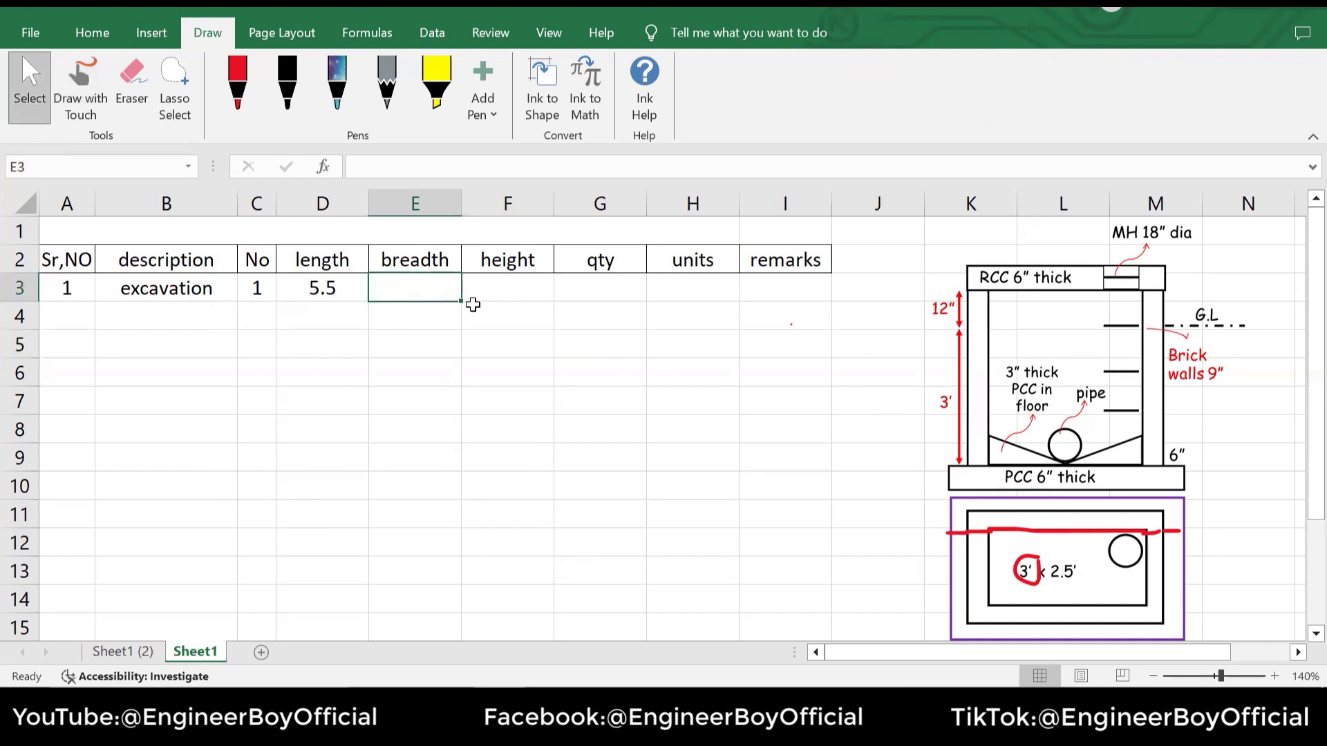
{"action": "type", "text": "5"}
{"action": "left_click", "coordinate": [480, 366]}
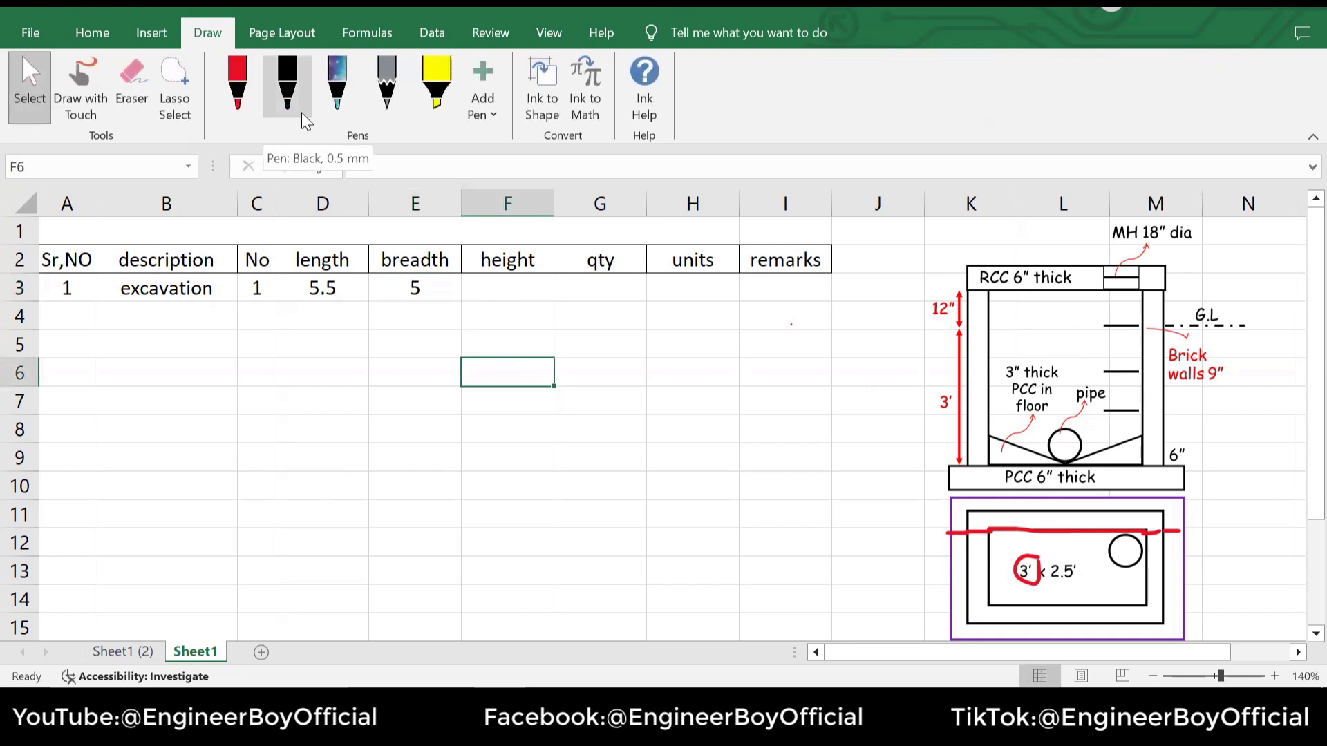
Change the red pen's ink colour to green
{"action": "left_click", "coordinate": [237, 83]}
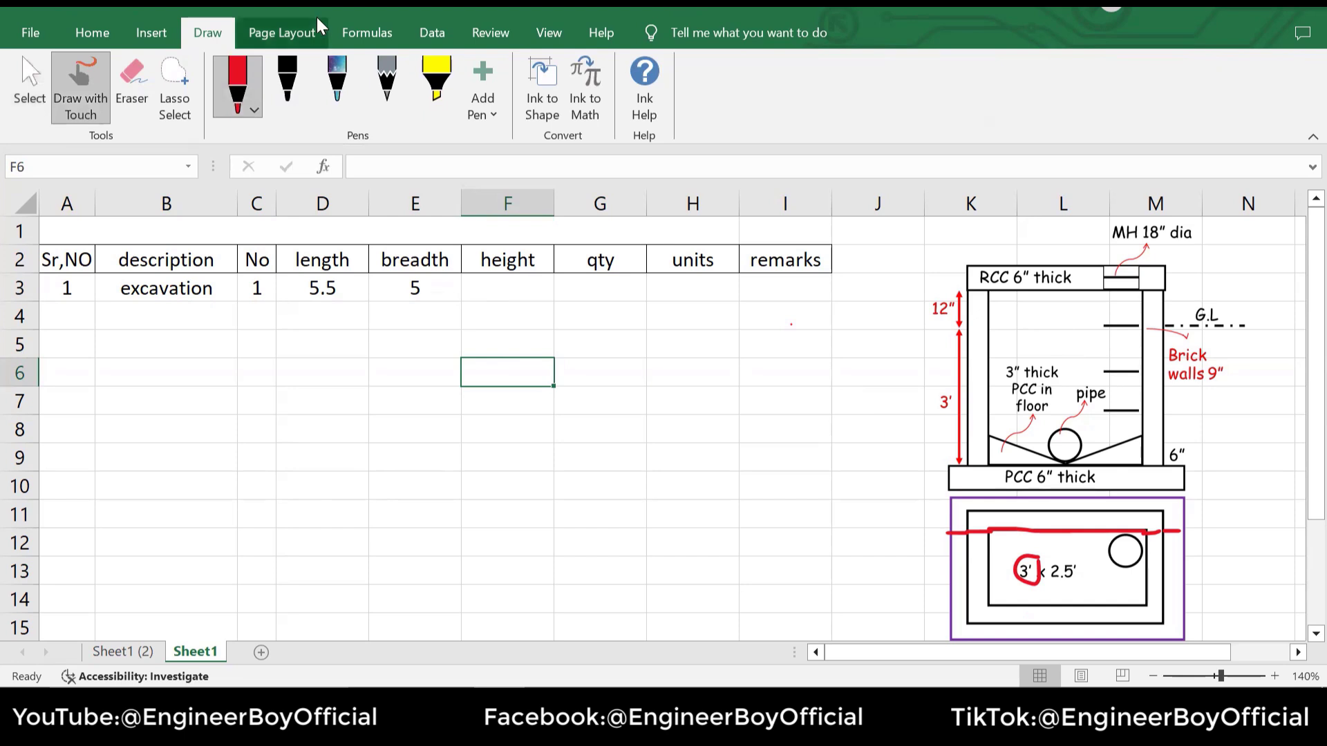
{"action": "left_click", "coordinate": [244, 107]}
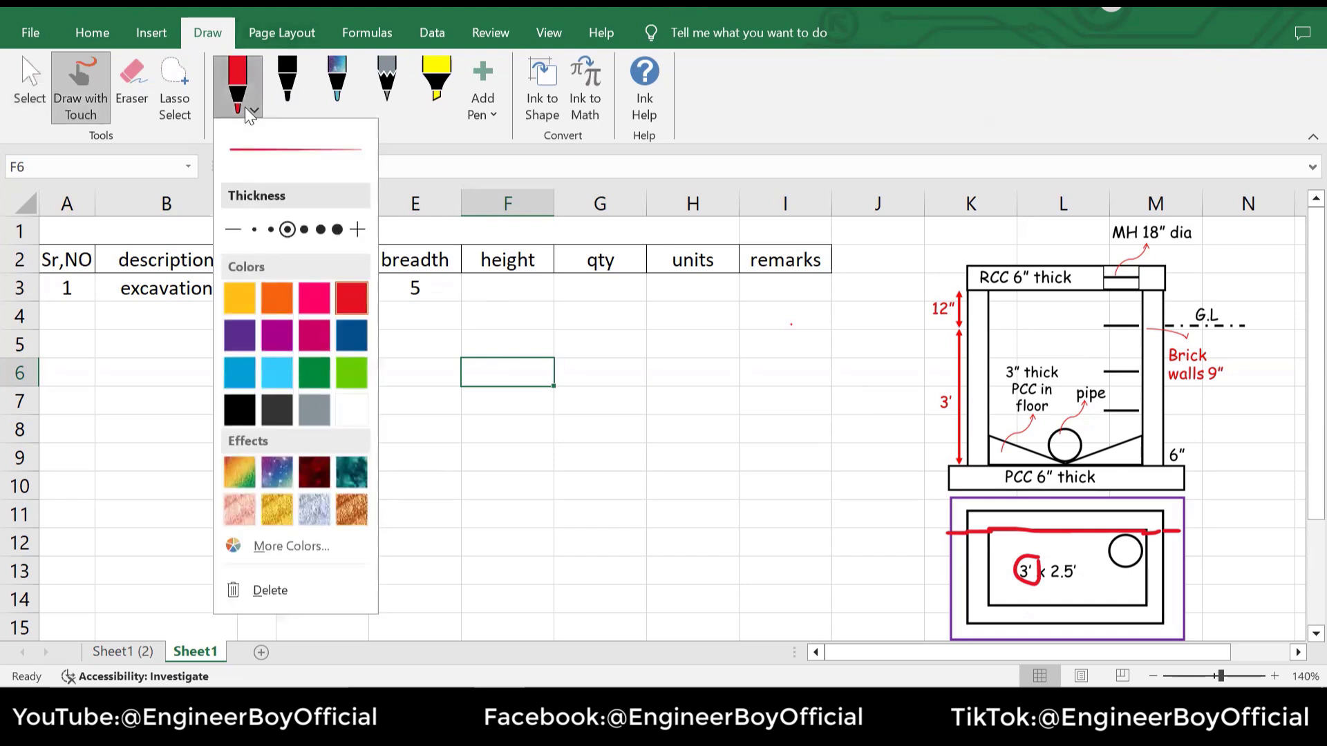
{"action": "left_click", "coordinate": [316, 374]}
{"action": "left_click", "coordinate": [316, 374]}
Draw green arrows across the plan view marking the inner breadth, wall thicknesses and outer offsets
{"action": "mouse_move", "coordinate": [1090, 535]}
{"action": "left_mouse_down"}
{"action": "mouse_move", "coordinate": [1096, 603]}
{"action": "mouse_move", "coordinate": [1112, 585]}
{"action": "mouse_move", "coordinate": [1092, 530]}
{"action": "mouse_move", "coordinate": [1106, 544]}
{"action": "left_mouse_up"}
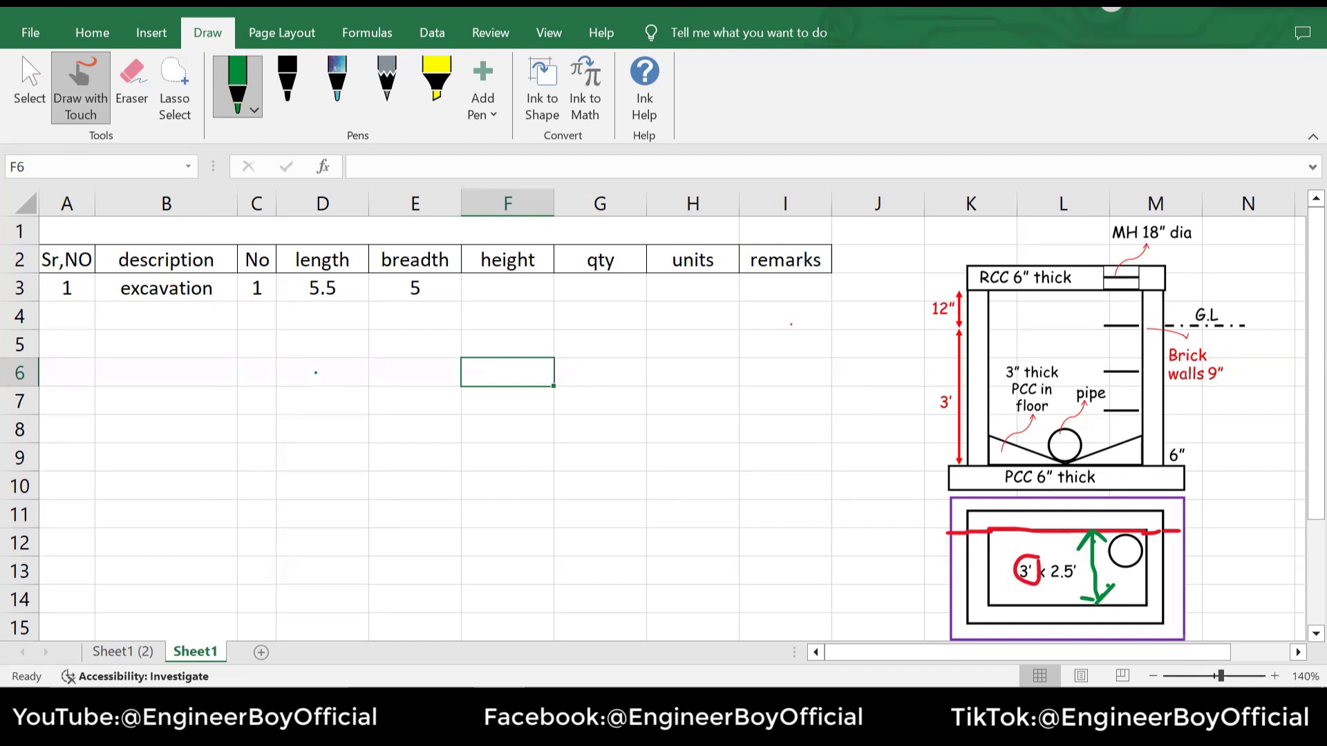
{"action": "left_click_drag", "start_coordinate": [1092, 531], "coordinate": [1091, 513]}
{"action": "left_click_drag", "start_coordinate": [1096, 603], "coordinate": [1095, 624]}
{"action": "left_click_drag", "start_coordinate": [1092, 514], "coordinate": [1092, 499]}
{"action": "left_click_drag", "start_coordinate": [1095, 624], "coordinate": [1094, 640]}
Mark the depth from ground level to the PCC base in green and circle the 3' and PCC 6" labels
{"action": "mouse_move", "coordinate": [1169, 323]}
{"action": "left_mouse_down"}
{"action": "mouse_move", "coordinate": [1284, 322]}
{"action": "mouse_move", "coordinate": [1248, 432]}
{"action": "mouse_move", "coordinate": [1252, 487]}
{"action": "mouse_move", "coordinate": [1262, 465]}
{"action": "mouse_move", "coordinate": [1249, 446]}
{"action": "left_mouse_up"}
{"action": "left_click_drag", "start_coordinate": [1227, 345], "coordinate": [1252, 343]}
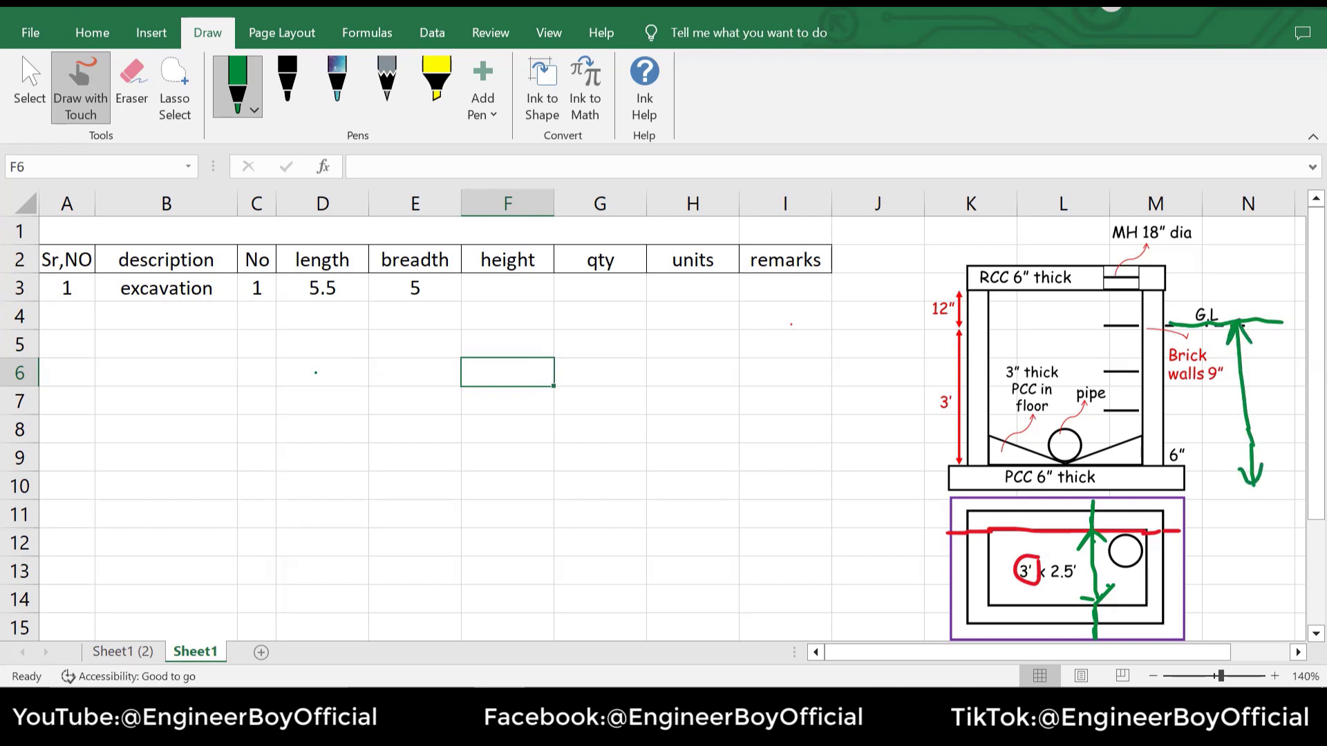
{"action": "mouse_move", "coordinate": [958, 384]}
{"action": "left_mouse_down"}
{"action": "mouse_move", "coordinate": [933, 386]}
{"action": "mouse_move", "coordinate": [964, 394]}
{"action": "left_mouse_up"}
{"action": "mouse_move", "coordinate": [1061, 464]}
{"action": "left_mouse_down"}
{"action": "mouse_move", "coordinate": [1014, 467]}
{"action": "mouse_move", "coordinate": [1068, 492]}
{"action": "mouse_move", "coordinate": [1058, 462]}
{"action": "left_mouse_up"}
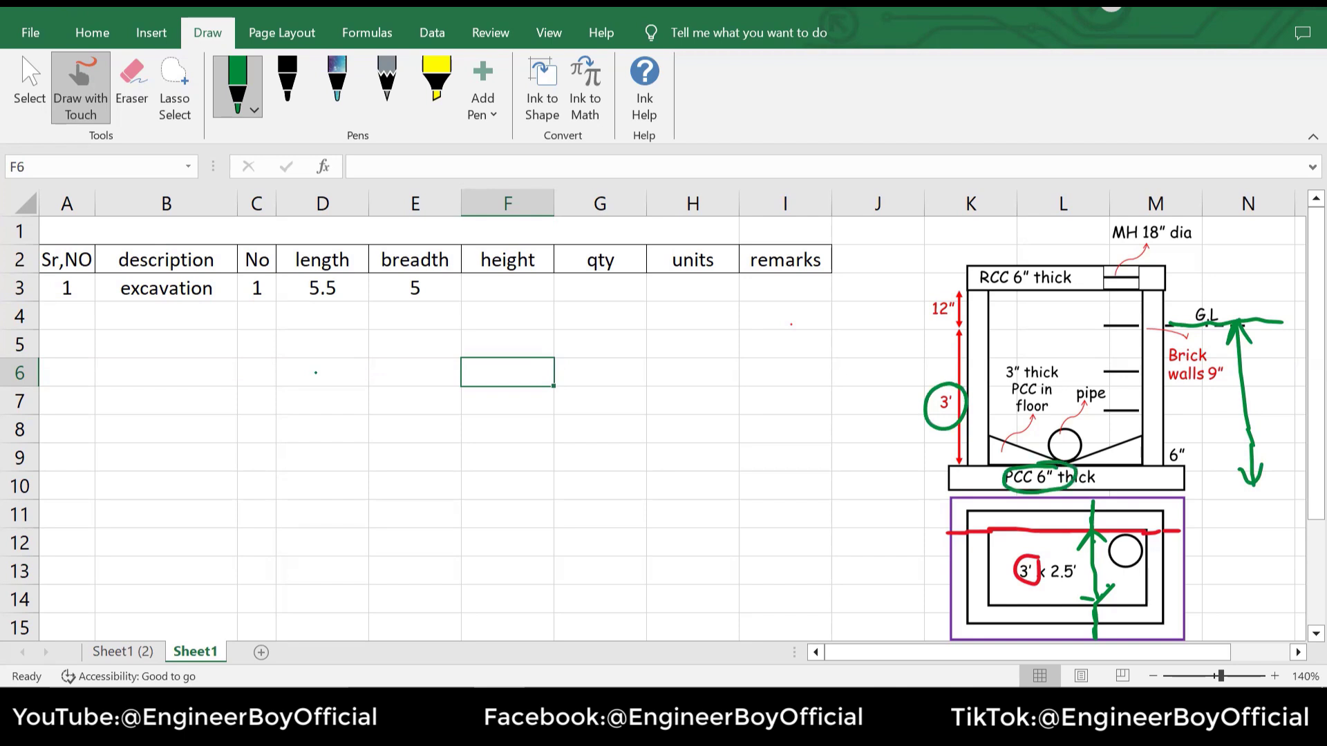
Undo the green ink annotations on the section and plan drawing
{"action": "key", "text": "ctrl+z"}
{"action": "key", "text": "ctrl+z"}
{"action": "key", "text": "ctrl+z"}
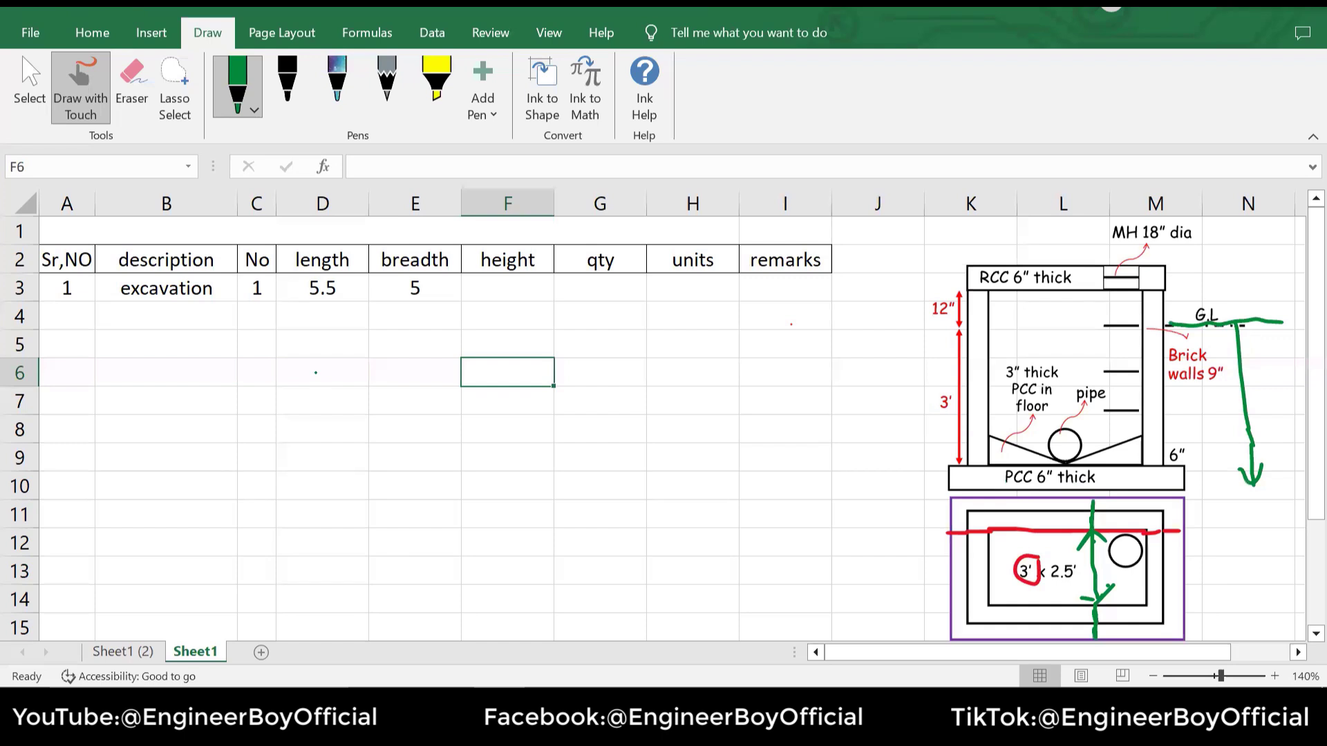
{"action": "key", "text": "ctrl+z"}
{"action": "key", "text": "ctrl+z"}
{"action": "key", "text": "ctrl+z"}
{"action": "key", "text": "ctrl+z"}
Leave inking and enter 3.5 as the height in the excavation row
{"action": "left_click", "coordinate": [30, 83]}
{"action": "left_click", "coordinate": [506, 297]}
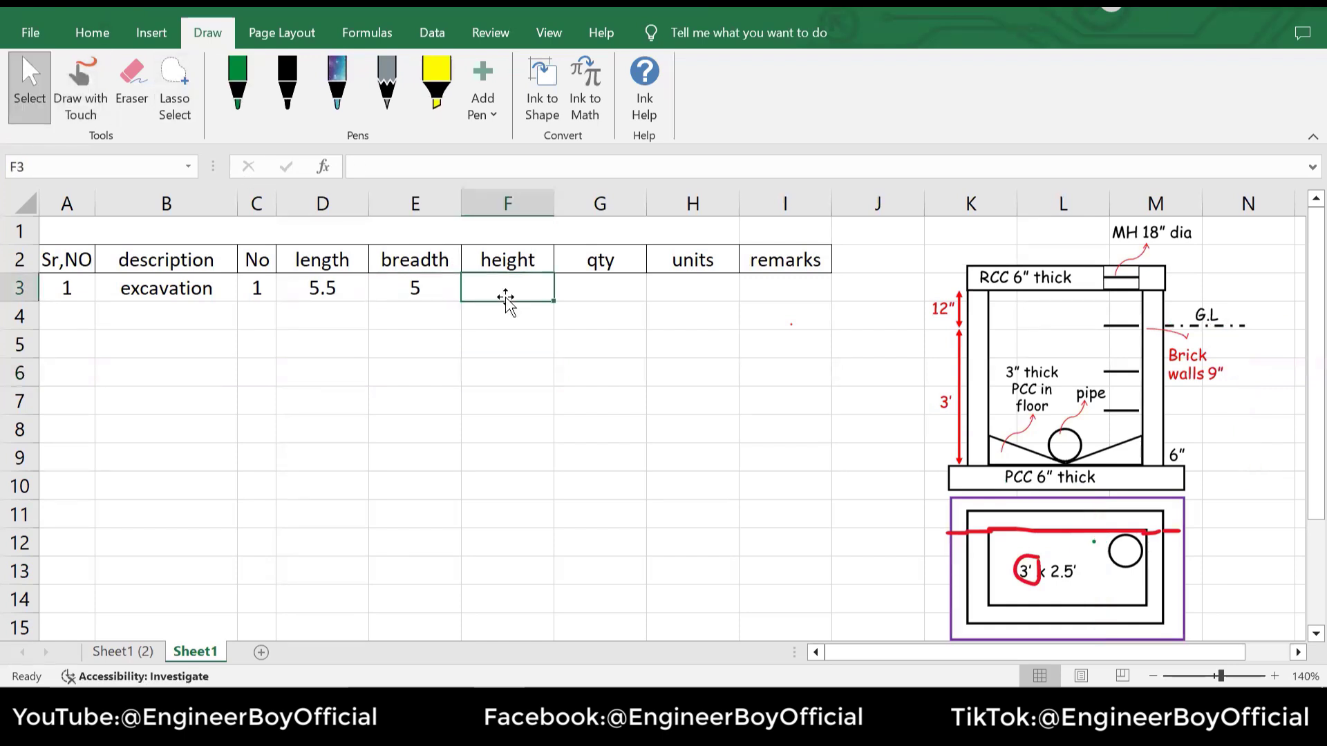
{"action": "type", "text": "3.5"}
Calculate the excavation quantity with a formula multiplying its dimensions, and enter cft as the unit
{"action": "left_click", "coordinate": [586, 287]}
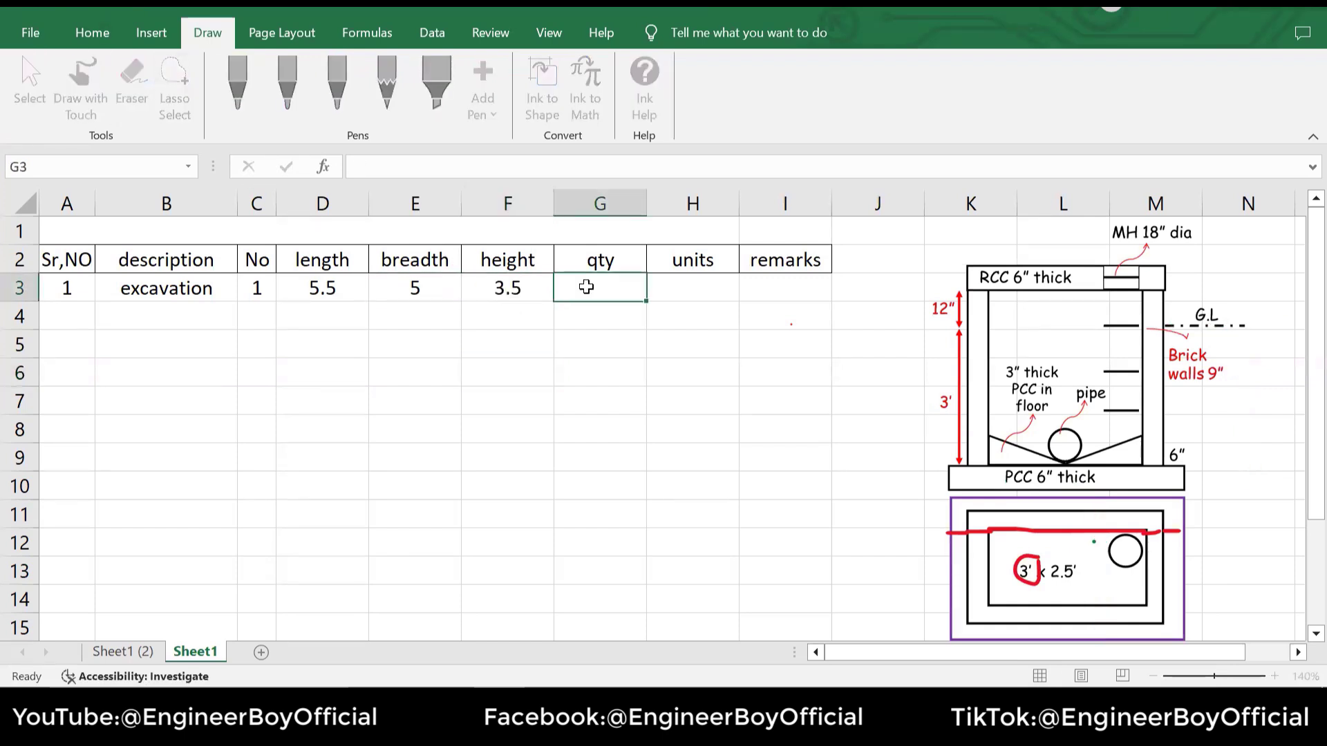
{"action": "type", "text": "="}
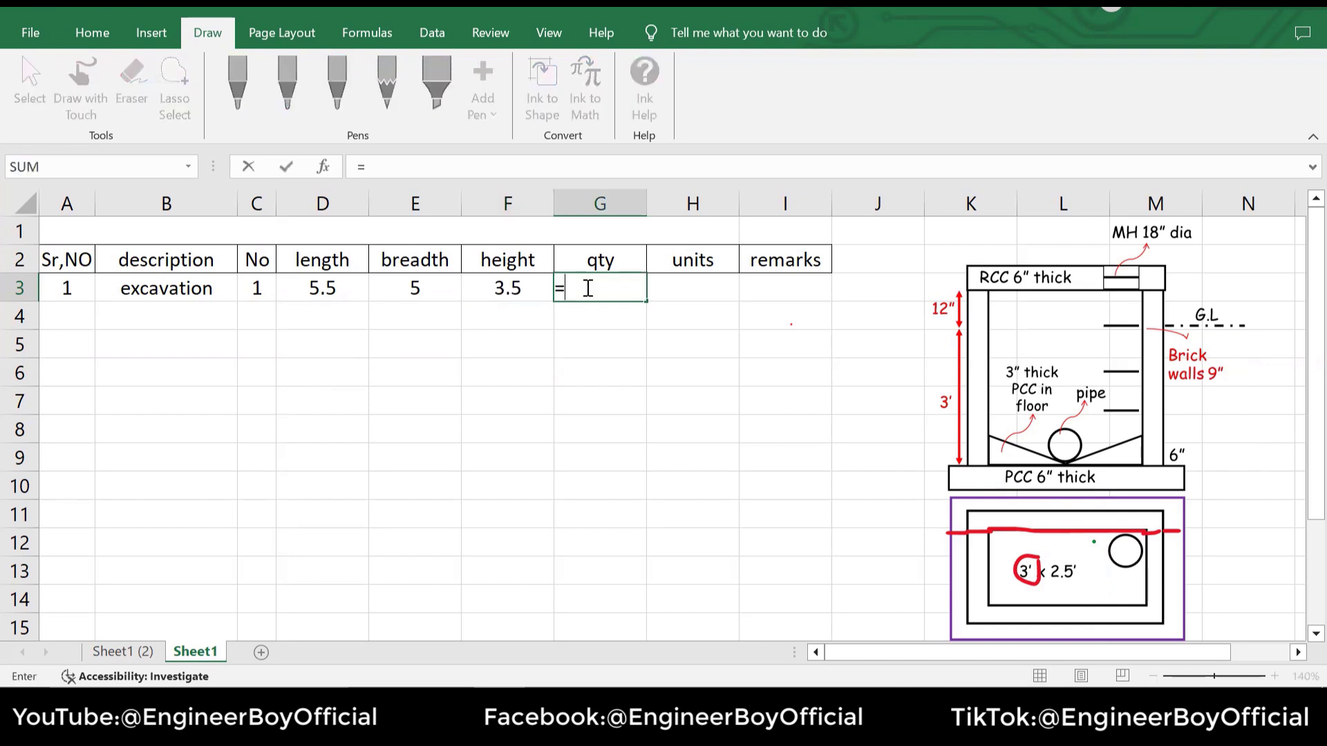
{"action": "left_click", "coordinate": [503, 291]}
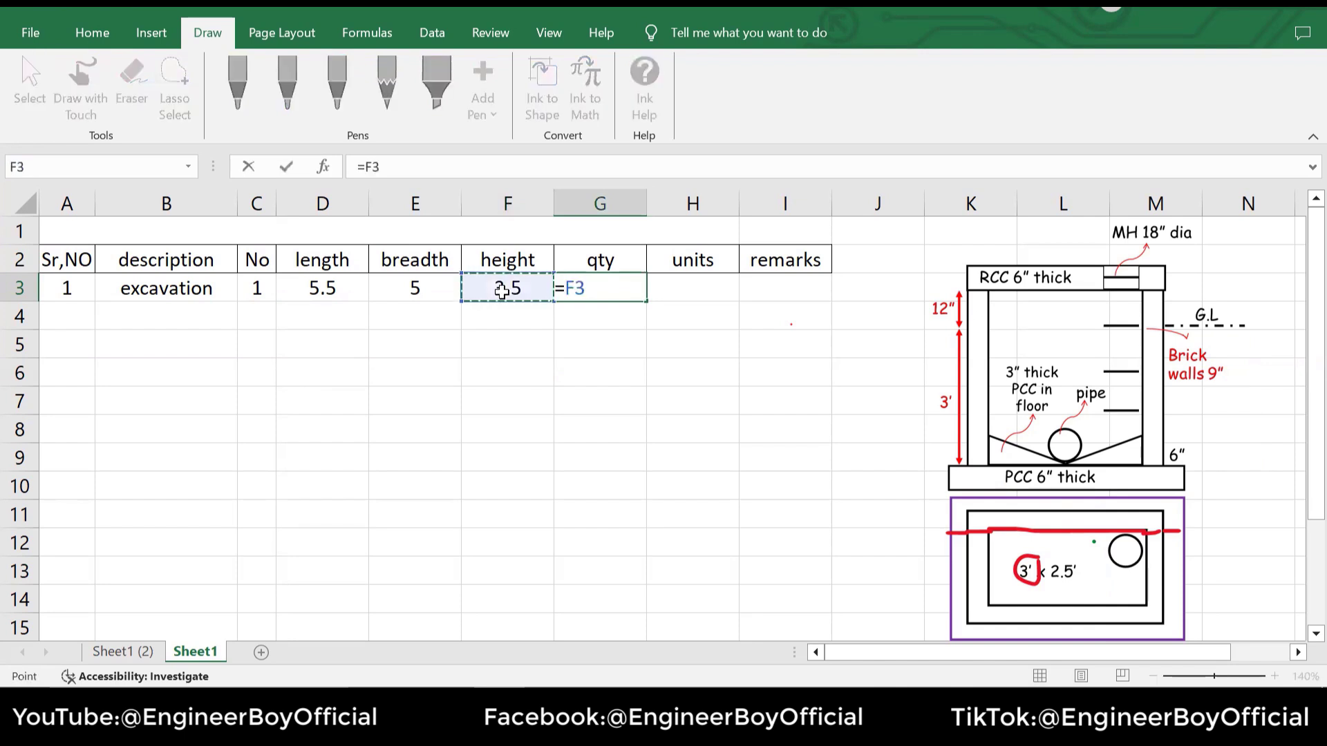
{"action": "type", "text": "*"}
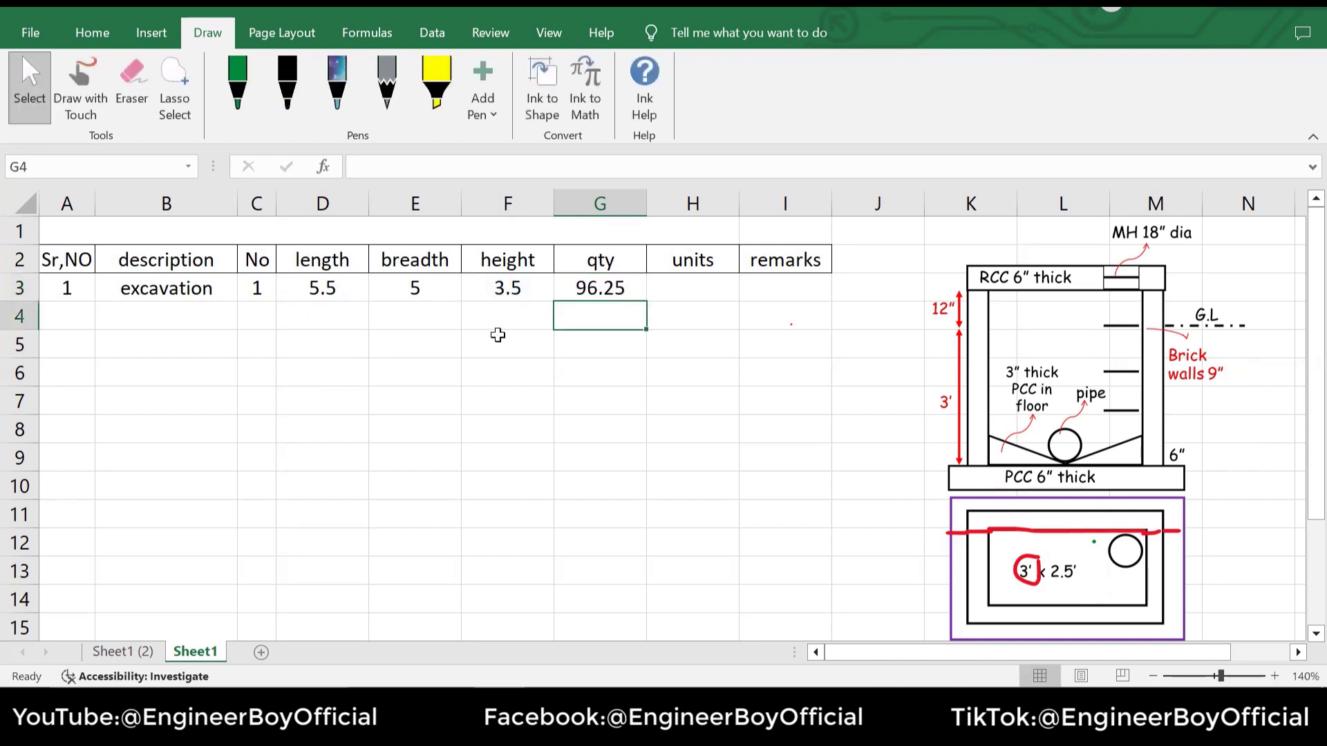
{"action": "left_click", "coordinate": [697, 293]}
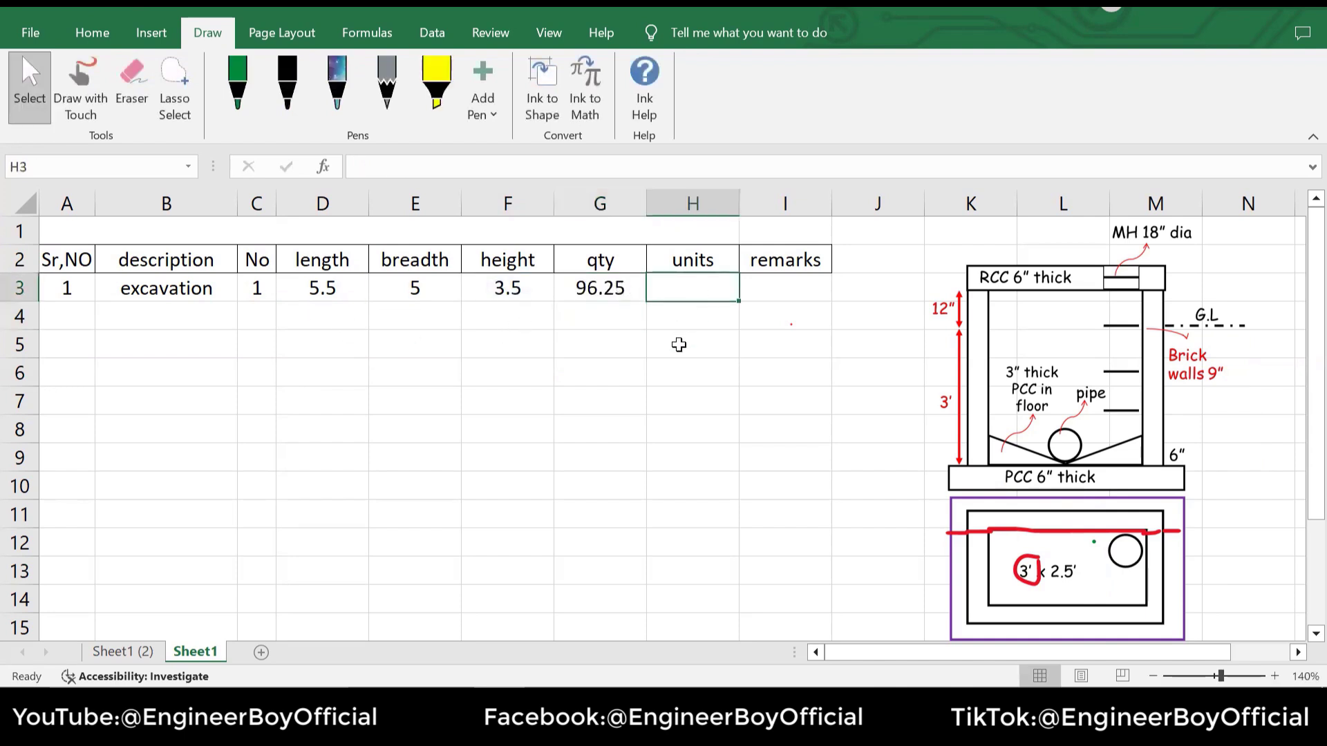
{"action": "type", "text": "cft"}
Enter the length breakdown 5.5=3+0.75+0.75+0.5+0.5 as the remark for the excavation row
{"action": "left_click", "coordinate": [764, 290]}
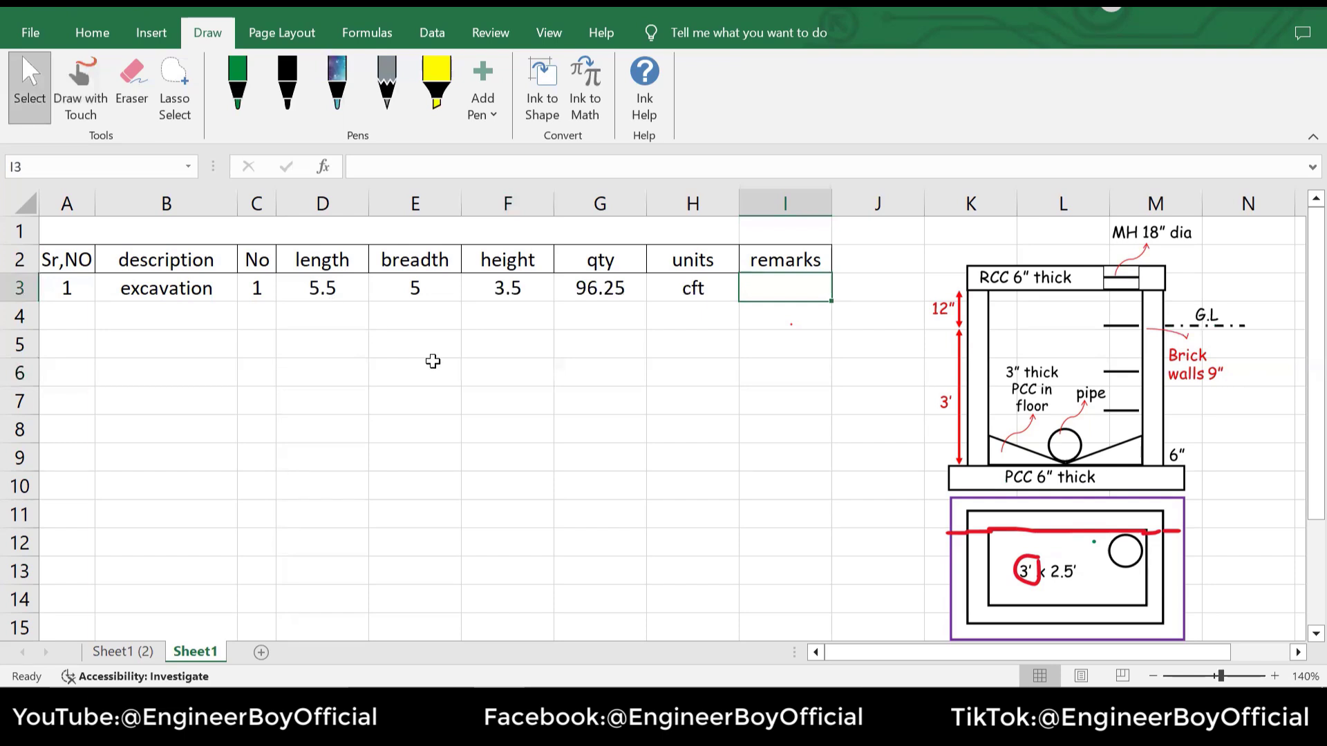
{"action": "type", "text": "5.5"}
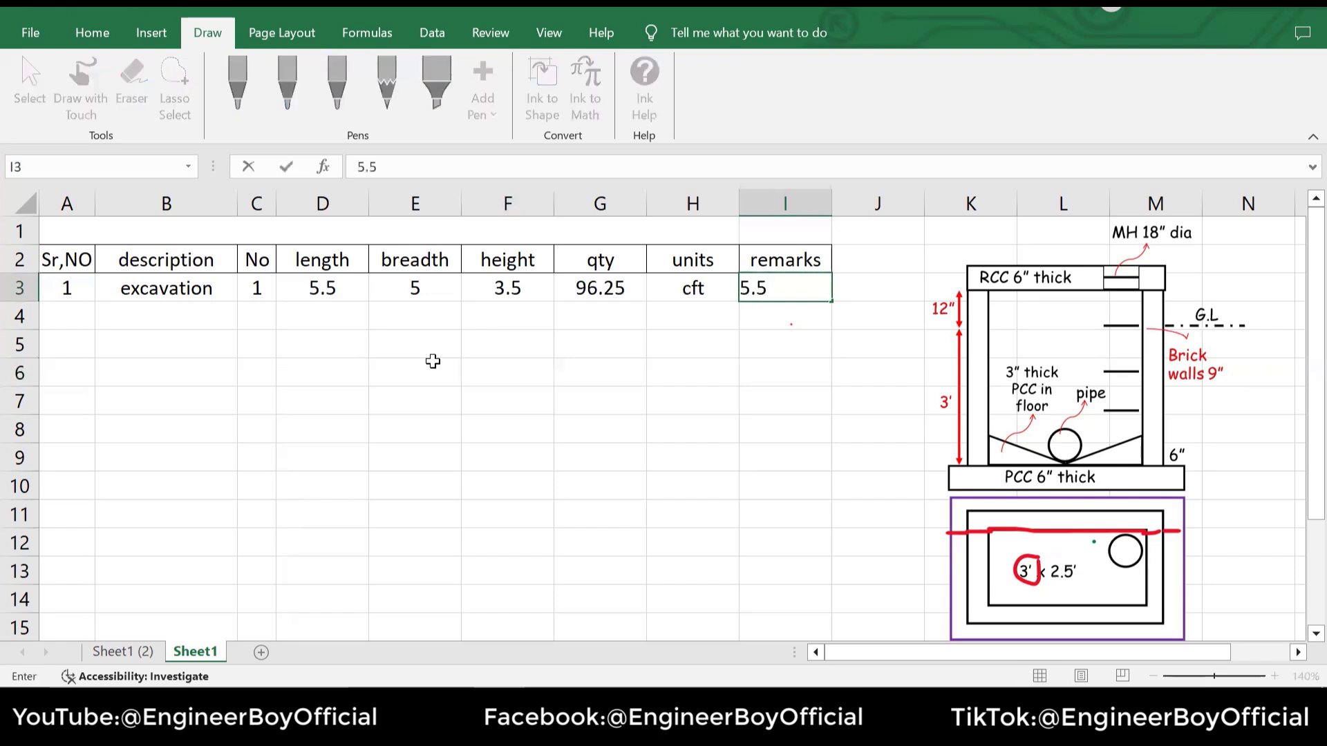
{"action": "type", "text": "+"}
{"action": "key", "text": "BackSpace"}
{"action": "type", "text": "=3="}
{"action": "key", "text": "BackSpace"}
{"action": "type", "text": "+0.75="}
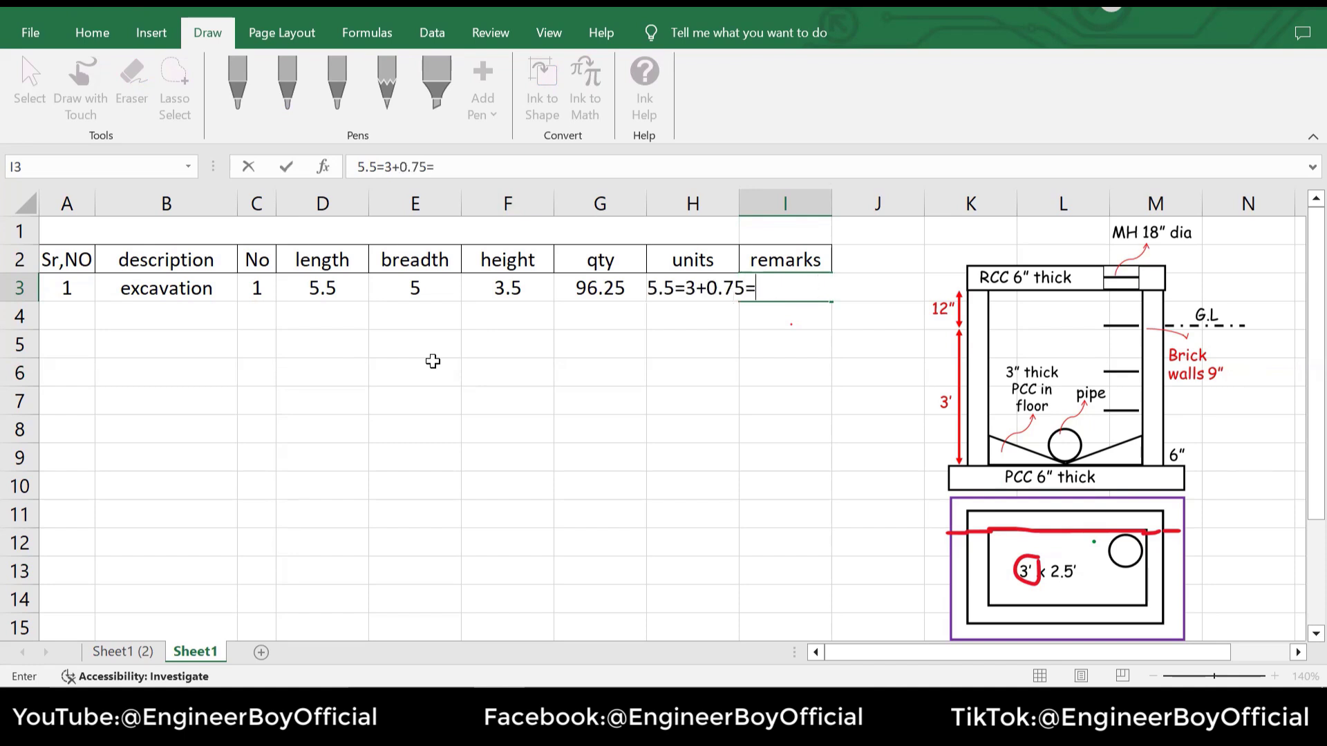
{"action": "key", "text": "BackSpace"}
{"action": "type", "text": "+0.75+"}
{"action": "type", "text": "0,"}
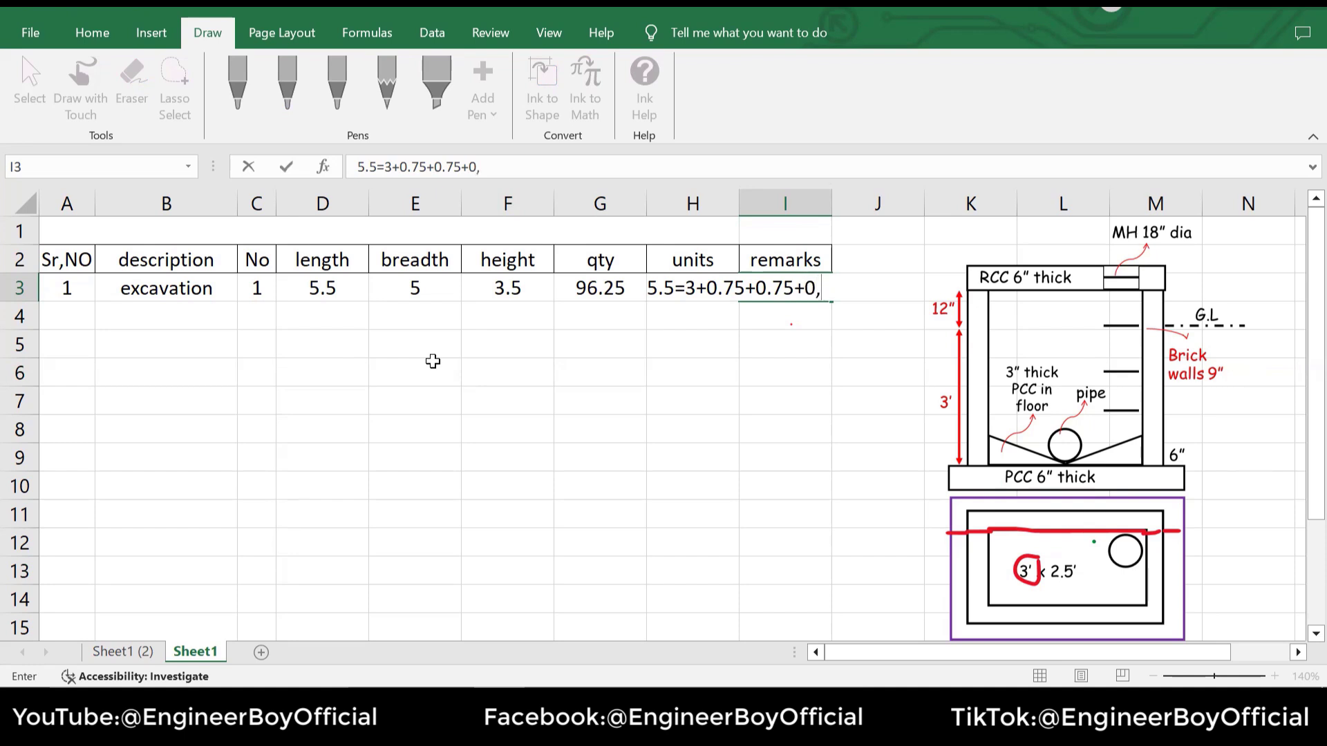
{"action": "key", "text": "BackSpace"}
{"action": "type", "text": ".5+0.5"}
{"action": "key", "text": "Return"}
Wrap the text in the excavation row's remarks cell
{"action": "left_click", "coordinate": [806, 293]}
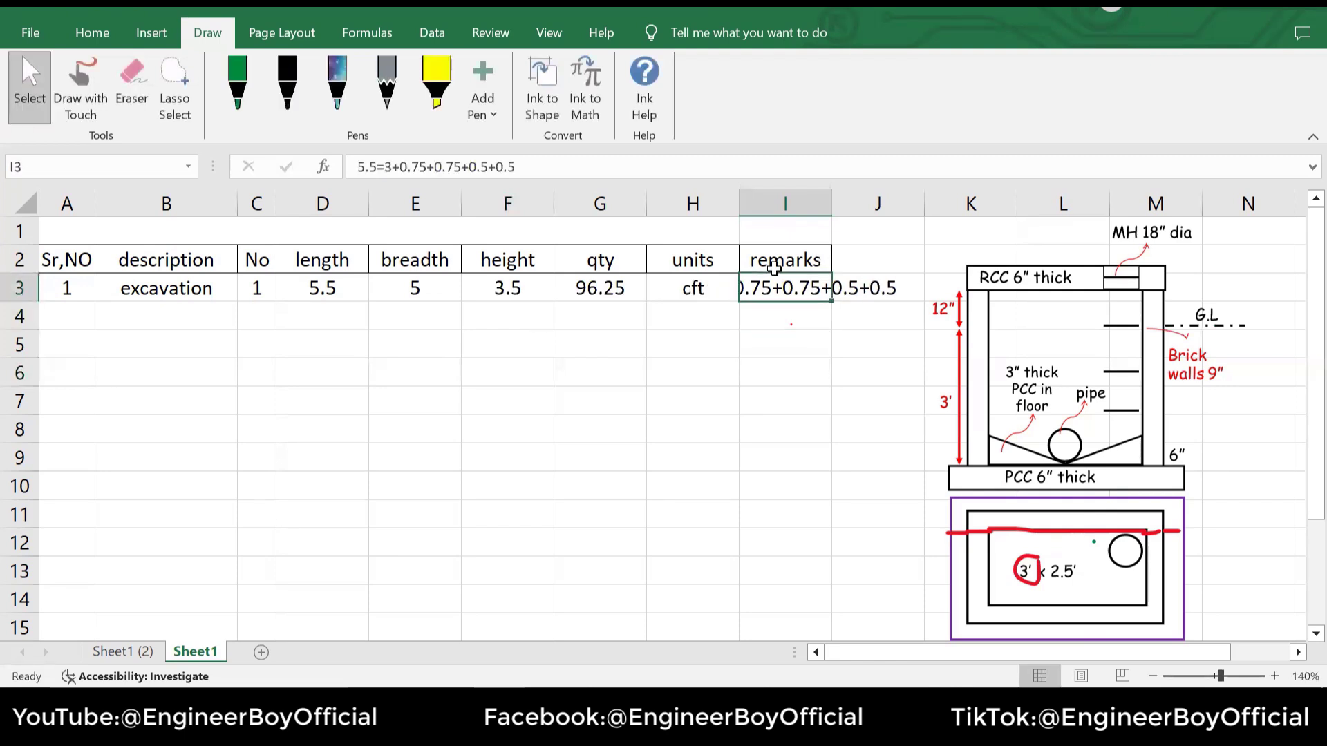
{"action": "left_click", "coordinate": [109, 20]}
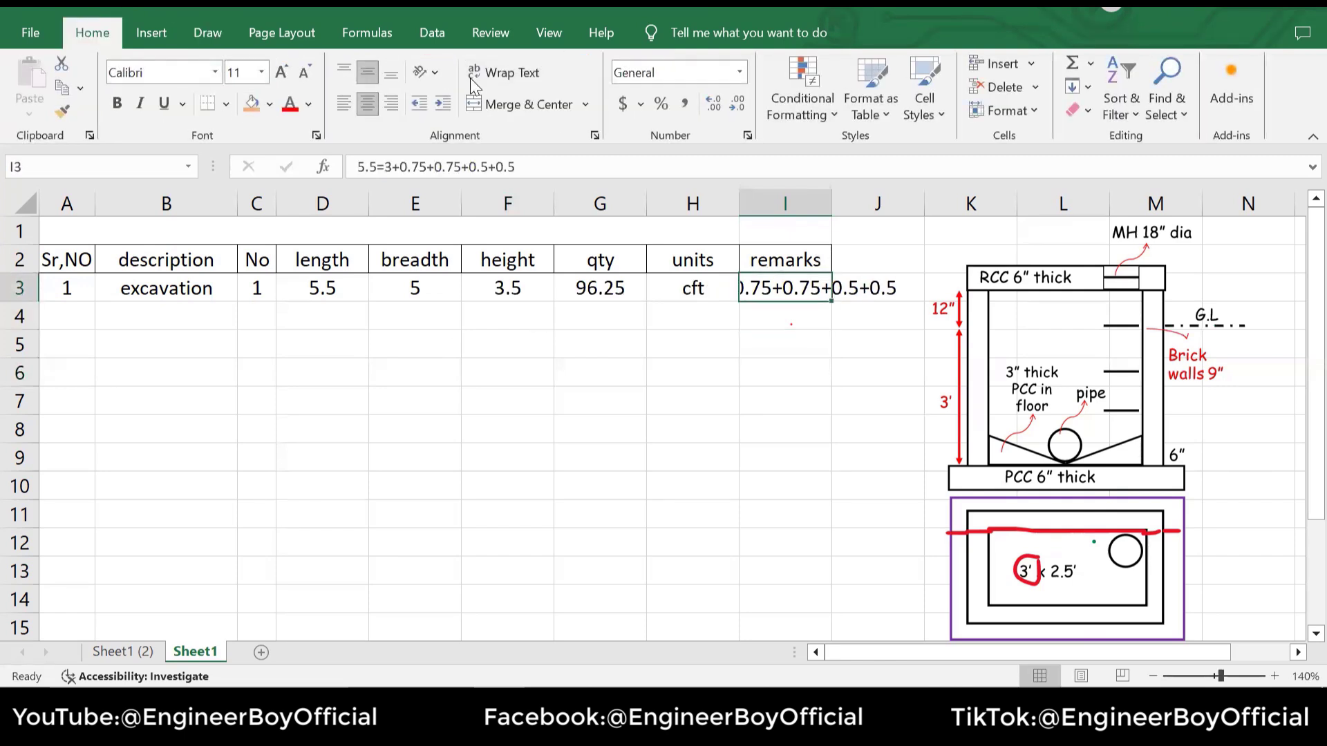
{"action": "left_click", "coordinate": [509, 74]}
Delete the red ink line and the red circle from the plan drawing
{"action": "left_click", "coordinate": [976, 592]}
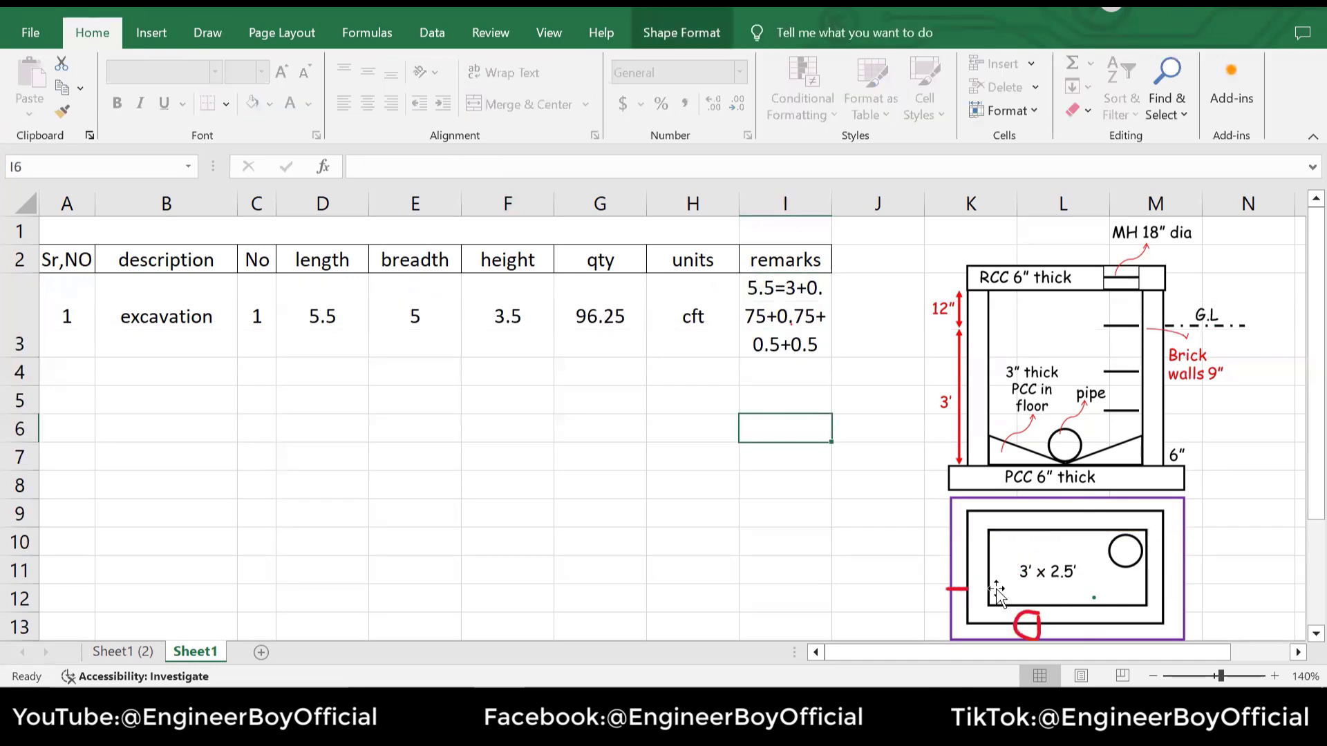
{"action": "key", "text": "Delete"}
{"action": "left_click", "coordinate": [1026, 623]}
{"action": "key", "text": "Delete"}
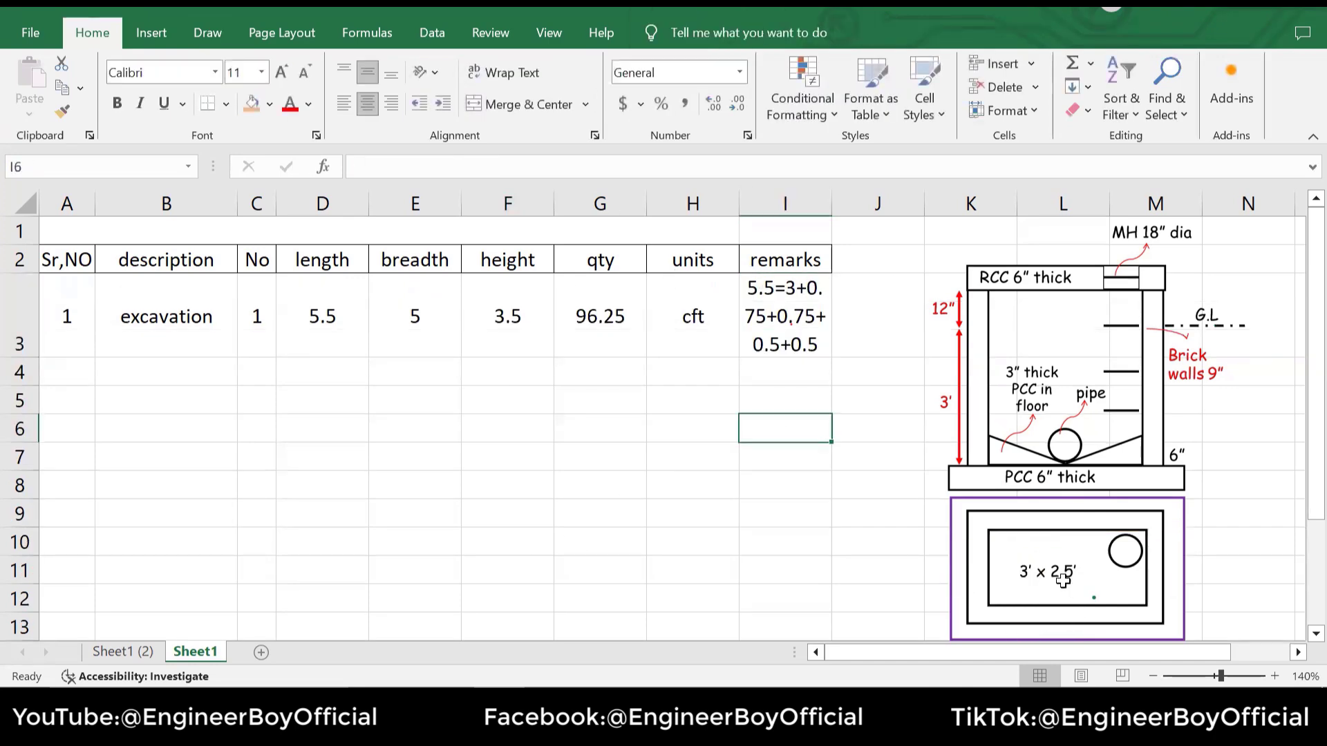
Enlarge the manhole section and plan picture until it spans about columns H to N
{"action": "left_click_drag", "start_coordinate": [1065, 580], "coordinate": [1067, 577]}
{"action": "left_click", "coordinate": [505, 326]}
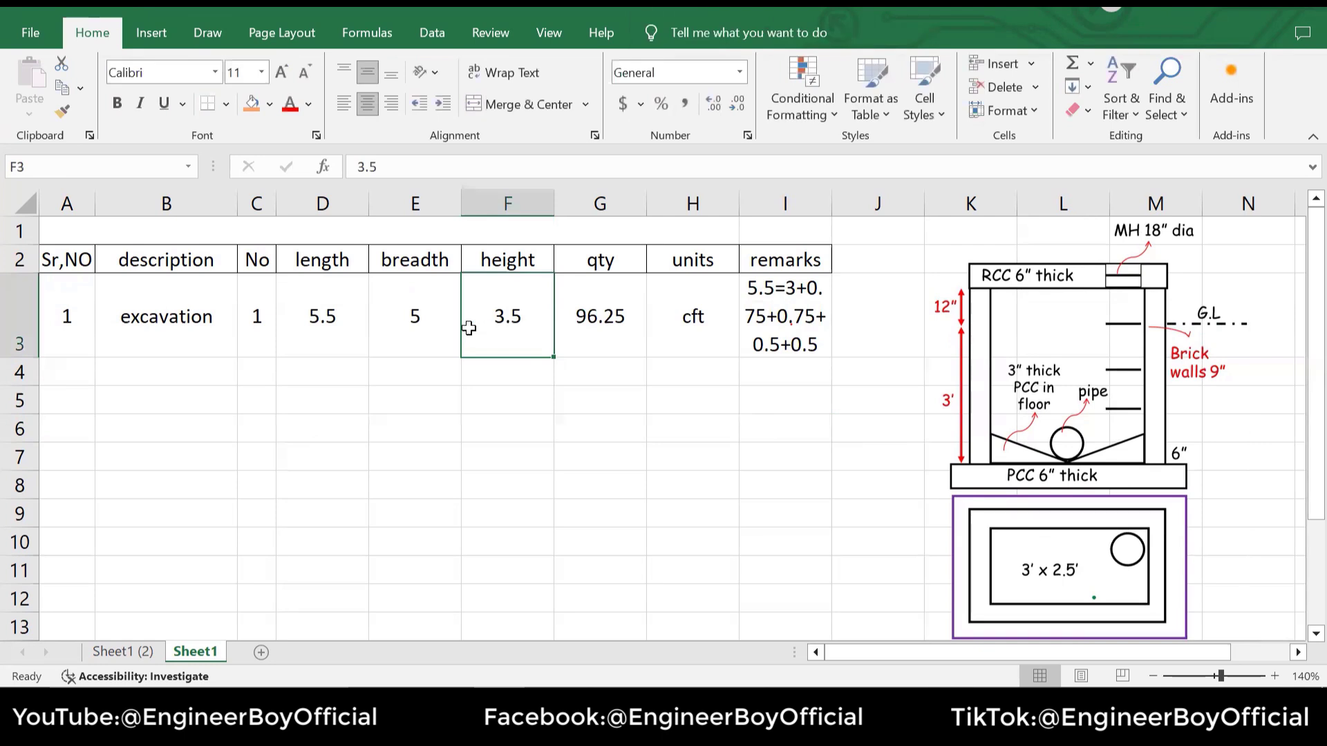
{"action": "left_click", "coordinate": [438, 328]}
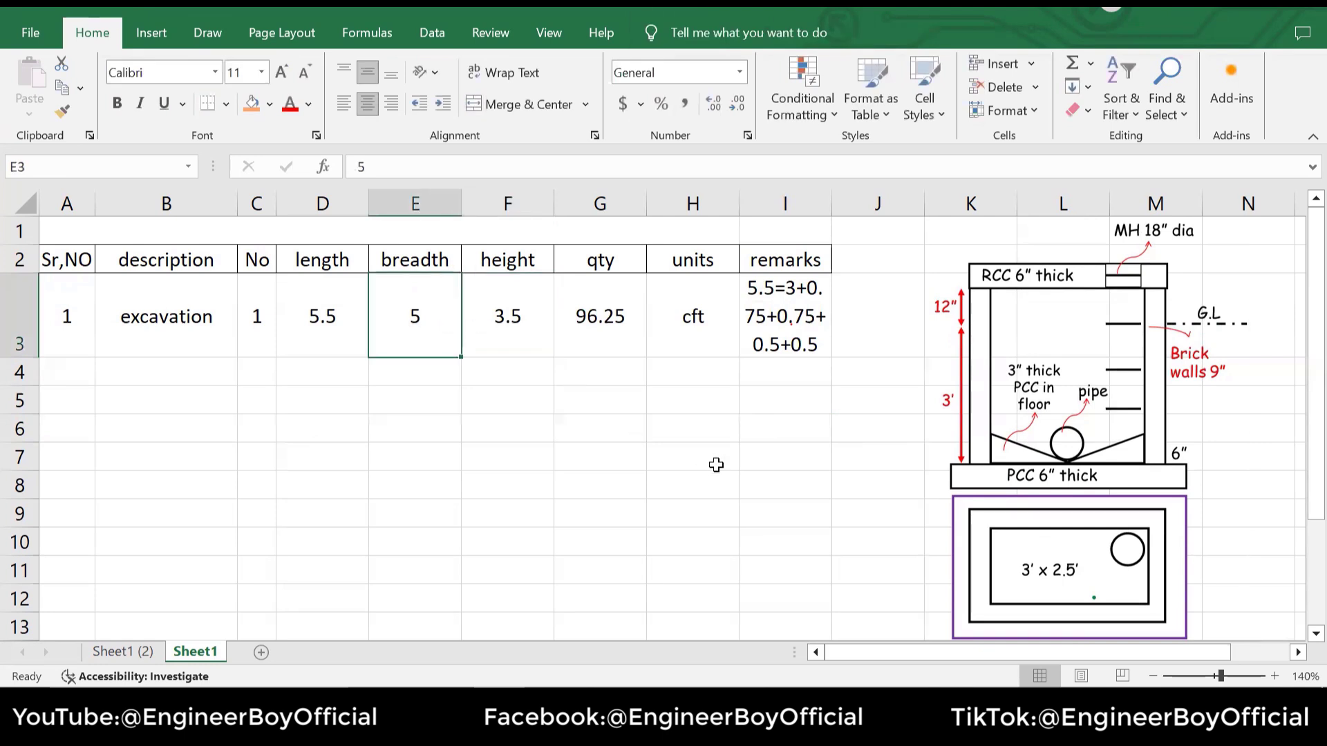
{"action": "left_click", "coordinate": [1002, 462]}
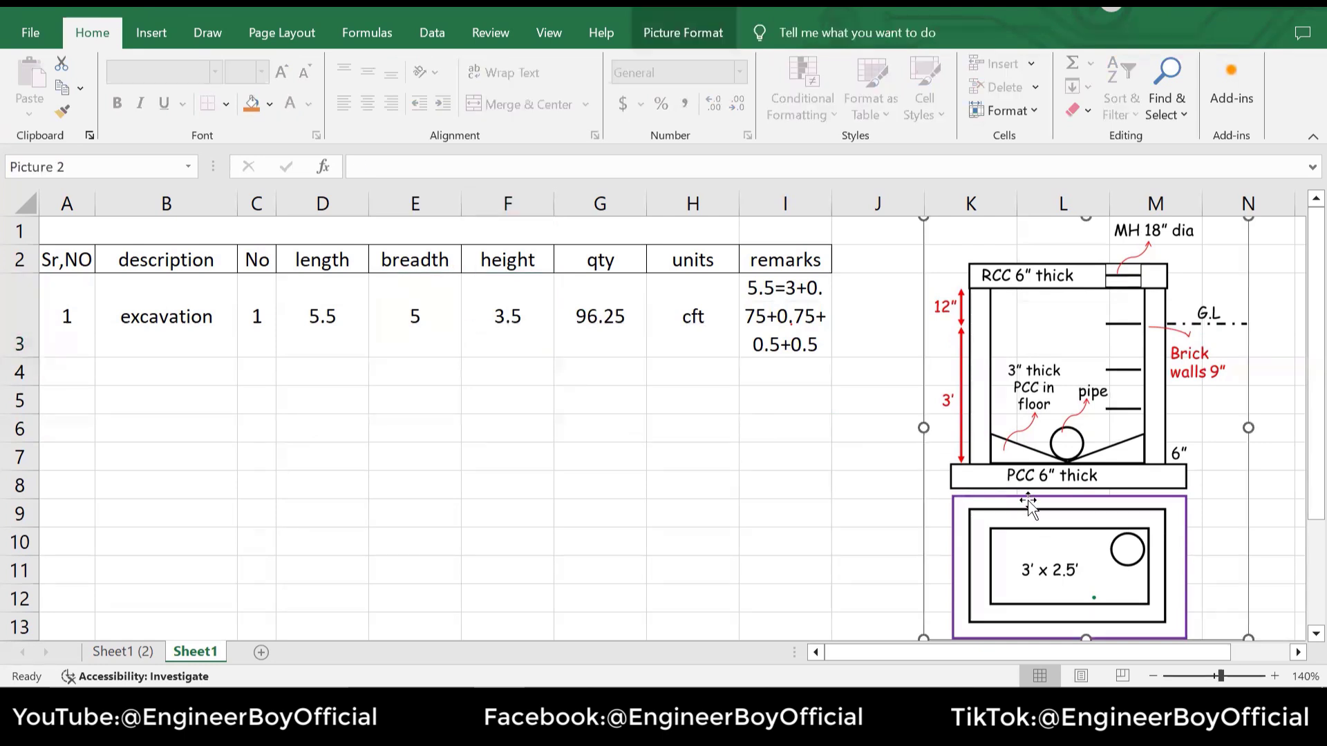
{"action": "scroll", "coordinate": [1040, 460], "scroll_direction": "down", "scroll_amount": 1}
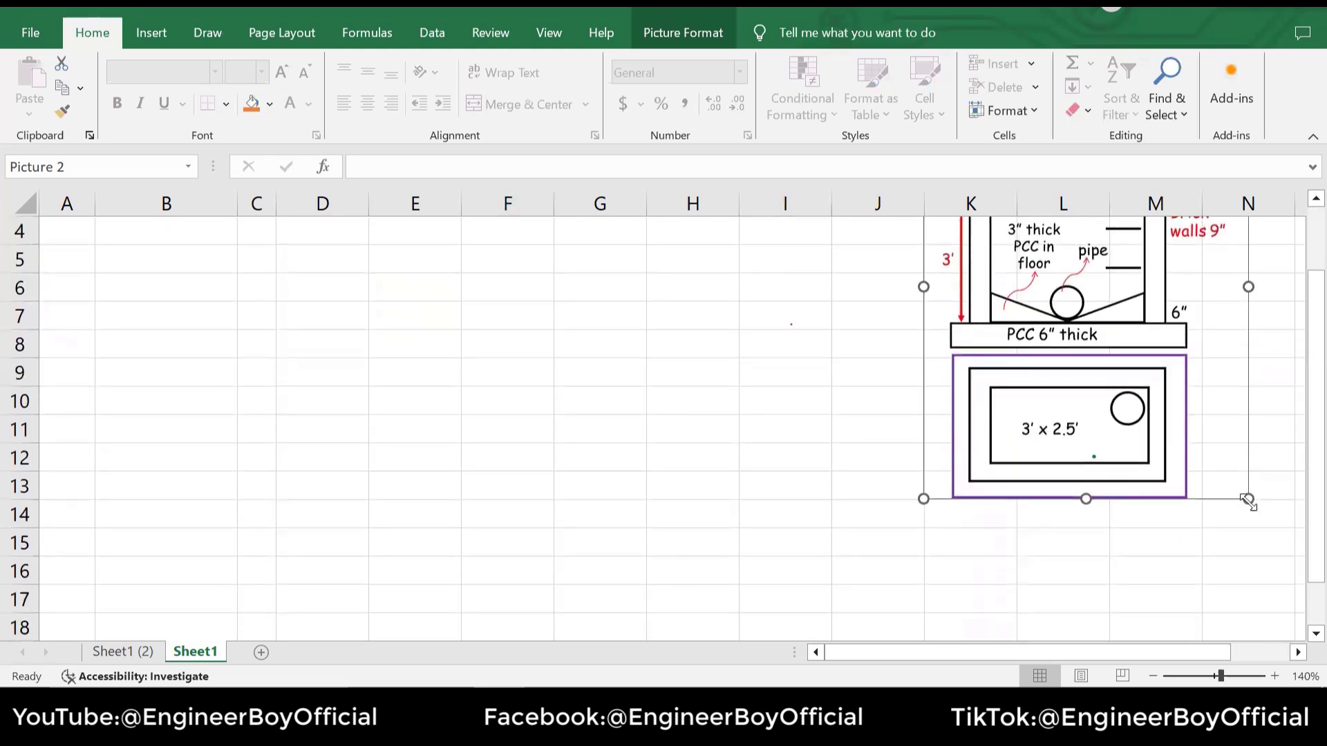
{"action": "left_click_drag", "start_coordinate": [926, 497], "coordinate": [723, 539]}
{"action": "scroll", "coordinate": [917, 452], "scroll_direction": "down", "scroll_amount": 3}
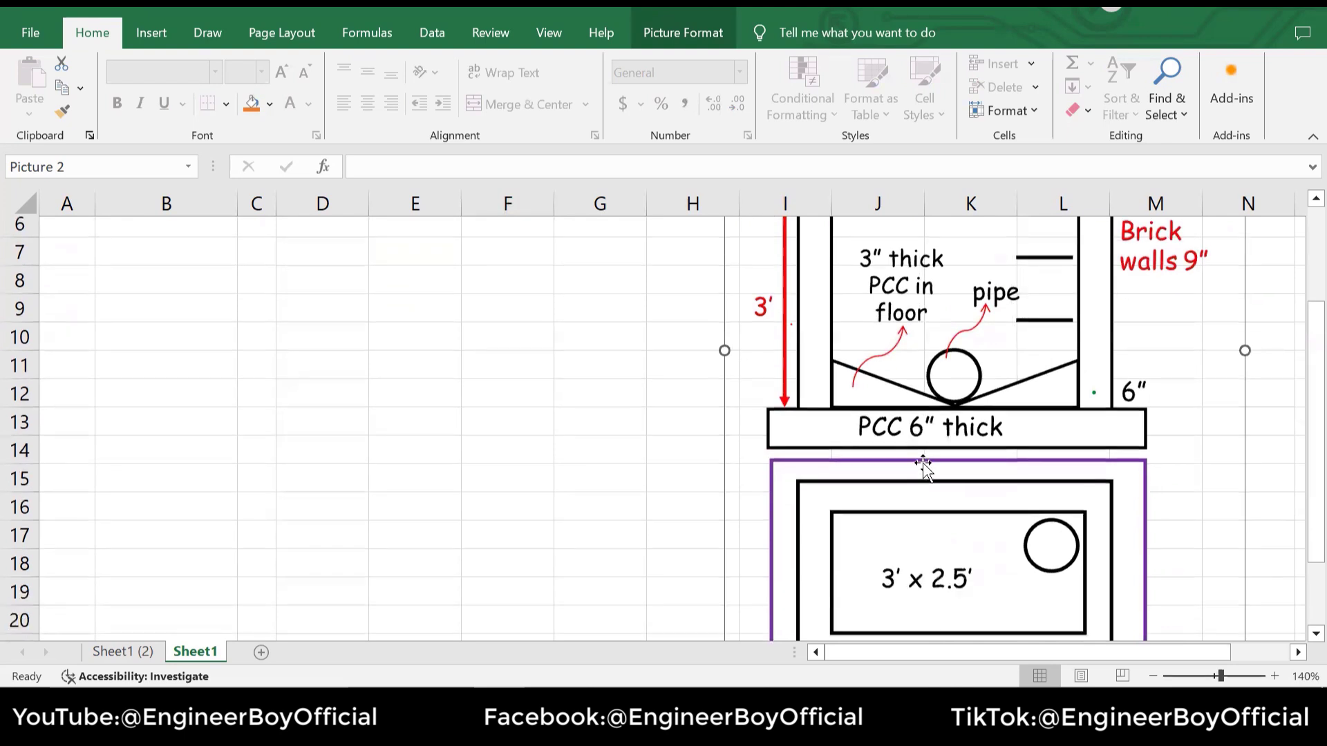
Draw green arrows with the pen marking the inner breadth and both wall thicknesses on the enlarged plan
{"action": "left_click", "coordinate": [207, 32]}
{"action": "left_click", "coordinate": [243, 102]}
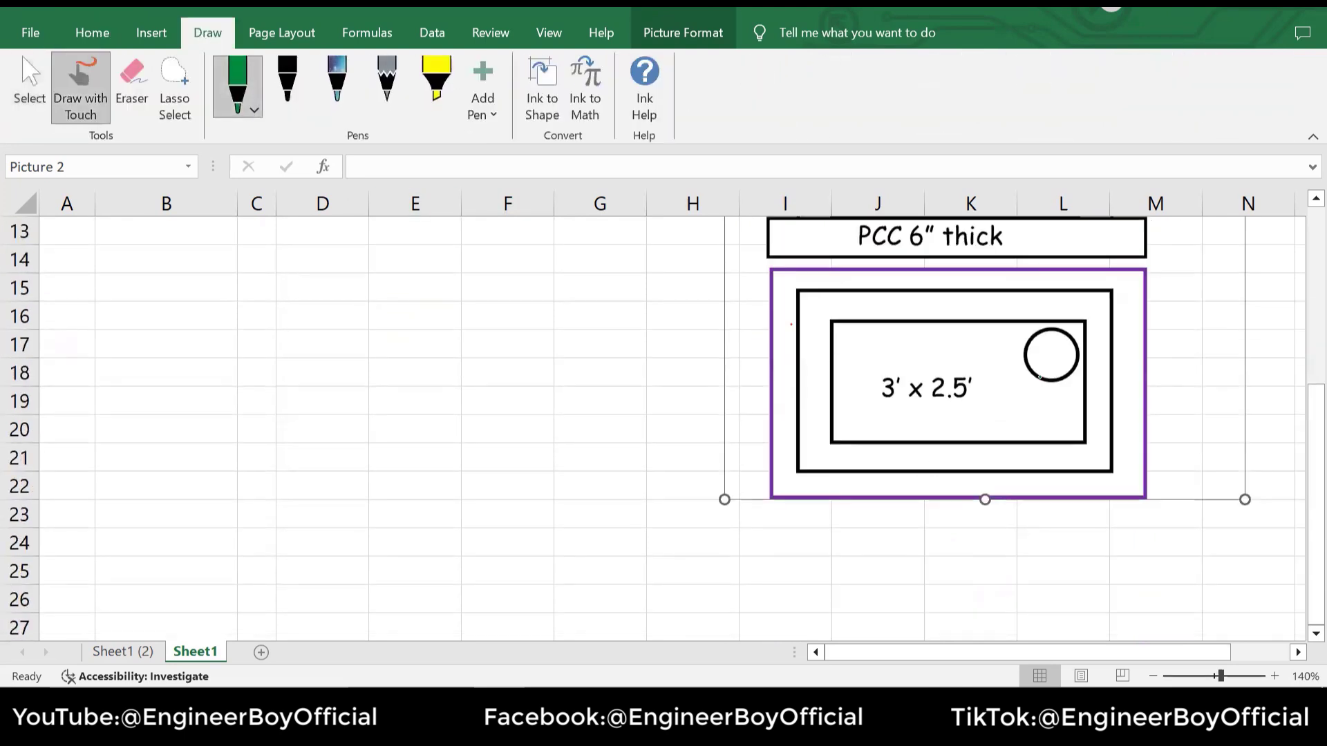
{"action": "mouse_move", "coordinate": [1003, 323]}
{"action": "left_mouse_down"}
{"action": "mouse_move", "coordinate": [1006, 440]}
{"action": "mouse_move", "coordinate": [994, 420]}
{"action": "left_mouse_up"}
{"action": "mouse_move", "coordinate": [1002, 324]}
{"action": "left_mouse_down"}
{"action": "mouse_move", "coordinate": [992, 347]}
{"action": "mouse_move", "coordinate": [1015, 338]}
{"action": "left_mouse_up"}
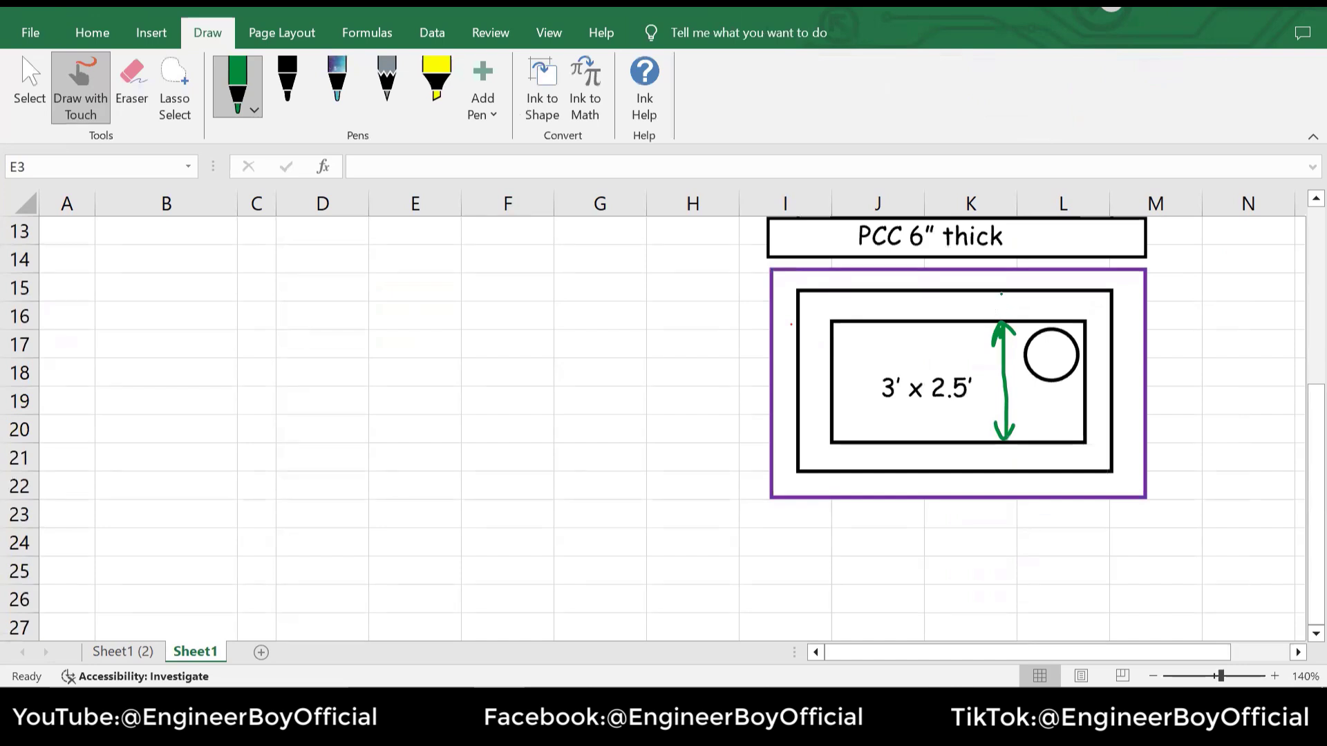
{"action": "mouse_move", "coordinate": [999, 294]}
{"action": "left_mouse_down"}
{"action": "mouse_move", "coordinate": [999, 322]}
{"action": "mouse_move", "coordinate": [997, 291]}
{"action": "mouse_move", "coordinate": [1002, 300]}
{"action": "left_mouse_up"}
{"action": "left_click_drag", "start_coordinate": [1006, 441], "coordinate": [1005, 468]}
{"action": "left_click_drag", "start_coordinate": [1005, 468], "coordinate": [1009, 445]}
Handwrite the breadth calculation 2.5 + 9 + 9 + 6 + 6 = 5' beside the plan and mark both outer offsets
{"action": "mouse_move", "coordinate": [399, 378]}
{"action": "left_mouse_down"}
{"action": "mouse_move", "coordinate": [432, 373]}
{"action": "mouse_move", "coordinate": [443, 404]}
{"action": "mouse_move", "coordinate": [499, 379]}
{"action": "mouse_move", "coordinate": [489, 397]}
{"action": "mouse_move", "coordinate": [508, 411]}
{"action": "left_mouse_up"}
{"action": "left_click_drag", "start_coordinate": [559, 365], "coordinate": [566, 415]}
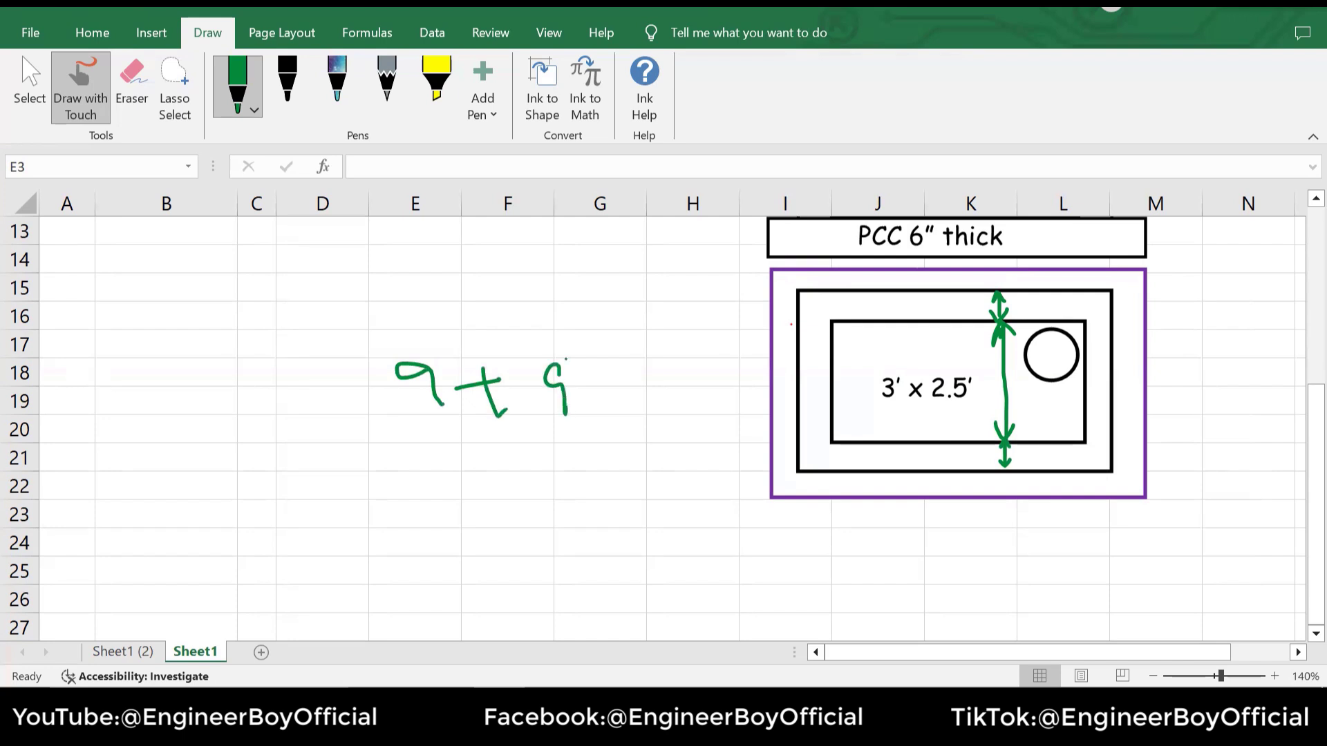
{"action": "left_click_drag", "start_coordinate": [340, 402], "coordinate": [378, 400]}
{"action": "left_click_drag", "start_coordinate": [357, 392], "coordinate": [360, 422]}
{"action": "mouse_move", "coordinate": [212, 395]}
{"action": "left_mouse_down"}
{"action": "mouse_move", "coordinate": [228, 438]}
{"action": "mouse_move", "coordinate": [299, 434]}
{"action": "left_mouse_up"}
{"action": "left_click", "coordinate": [275, 408]}
{"action": "left_click_drag", "start_coordinate": [294, 389], "coordinate": [328, 387]}
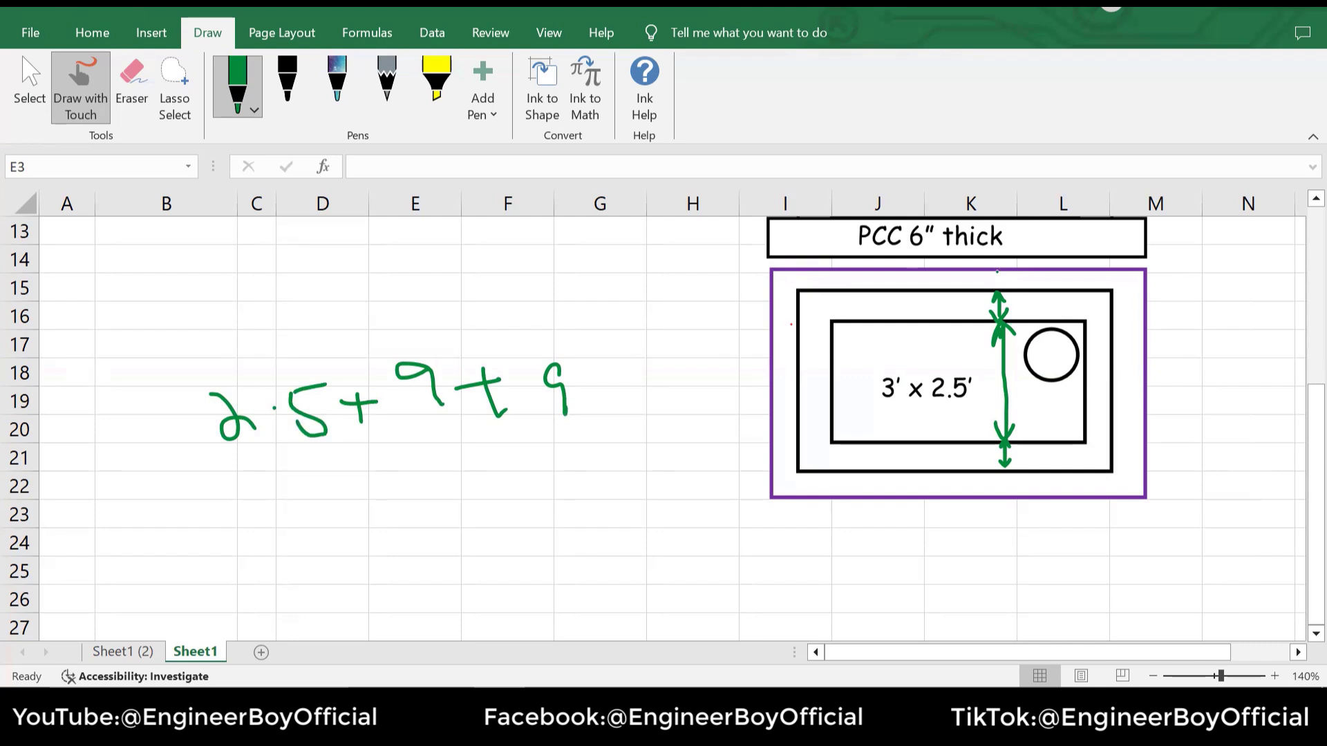
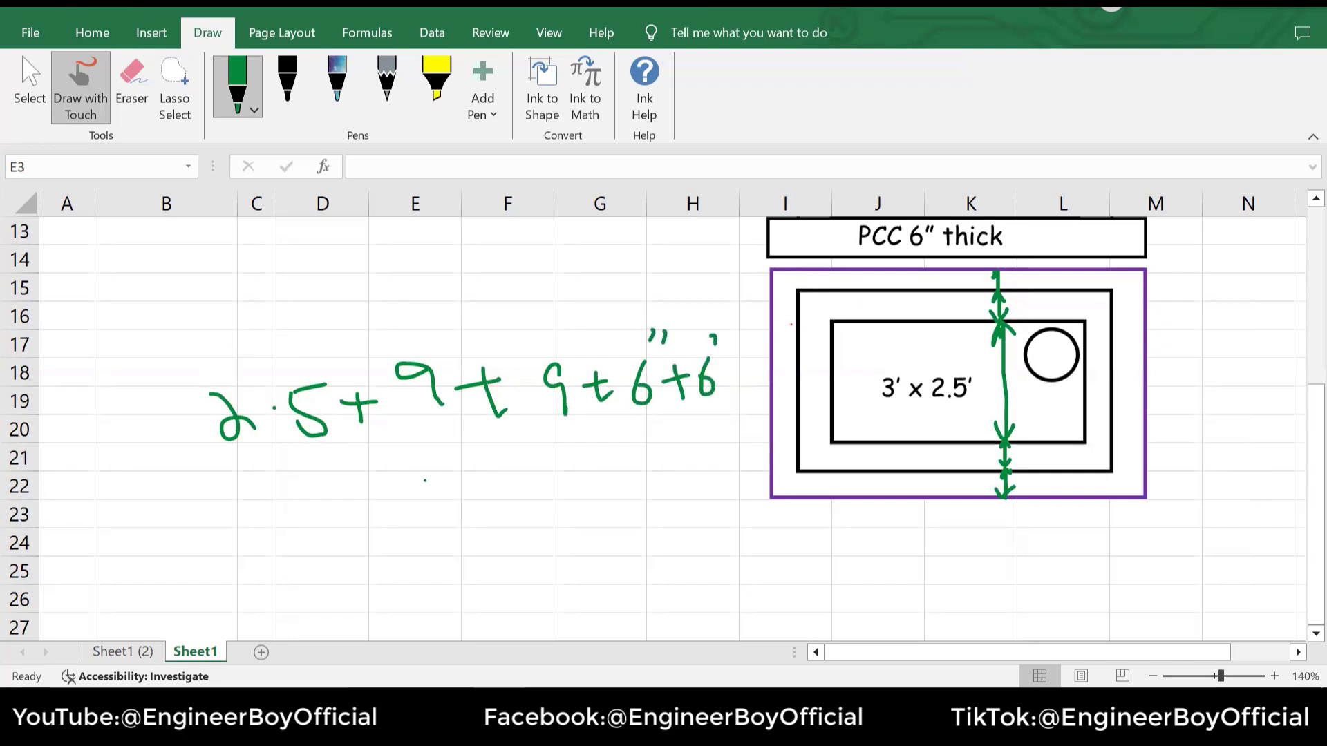
{"action": "left_click_drag", "start_coordinate": [425, 480], "coordinate": [469, 472]}
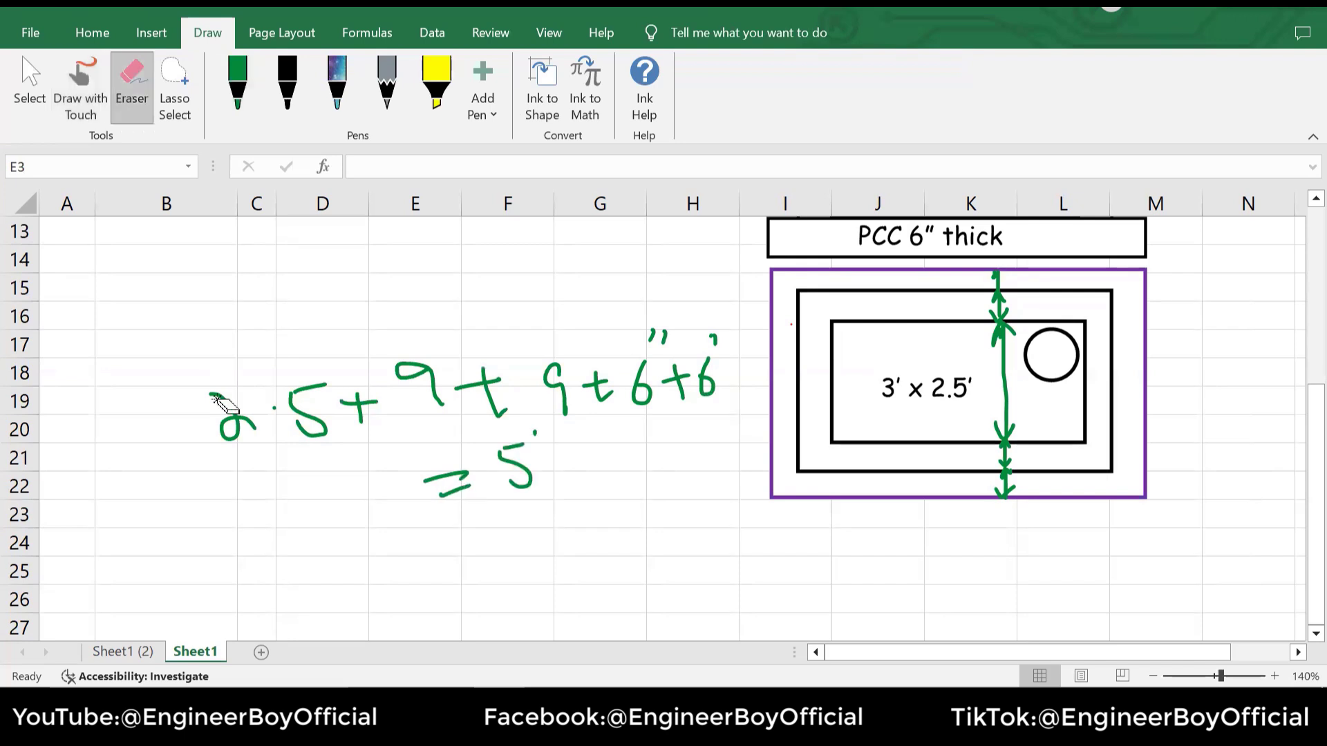
Erase the handwritten breadth calculation beside the plan
{"action": "mouse_move", "coordinate": [214, 397]}
{"action": "left_mouse_down"}
{"action": "mouse_move", "coordinate": [277, 384]}
{"action": "mouse_move", "coordinate": [365, 435]}
{"action": "mouse_move", "coordinate": [548, 494]}
{"action": "mouse_move", "coordinate": [498, 480]}
{"action": "mouse_move", "coordinate": [518, 439]}
{"action": "left_mouse_up"}
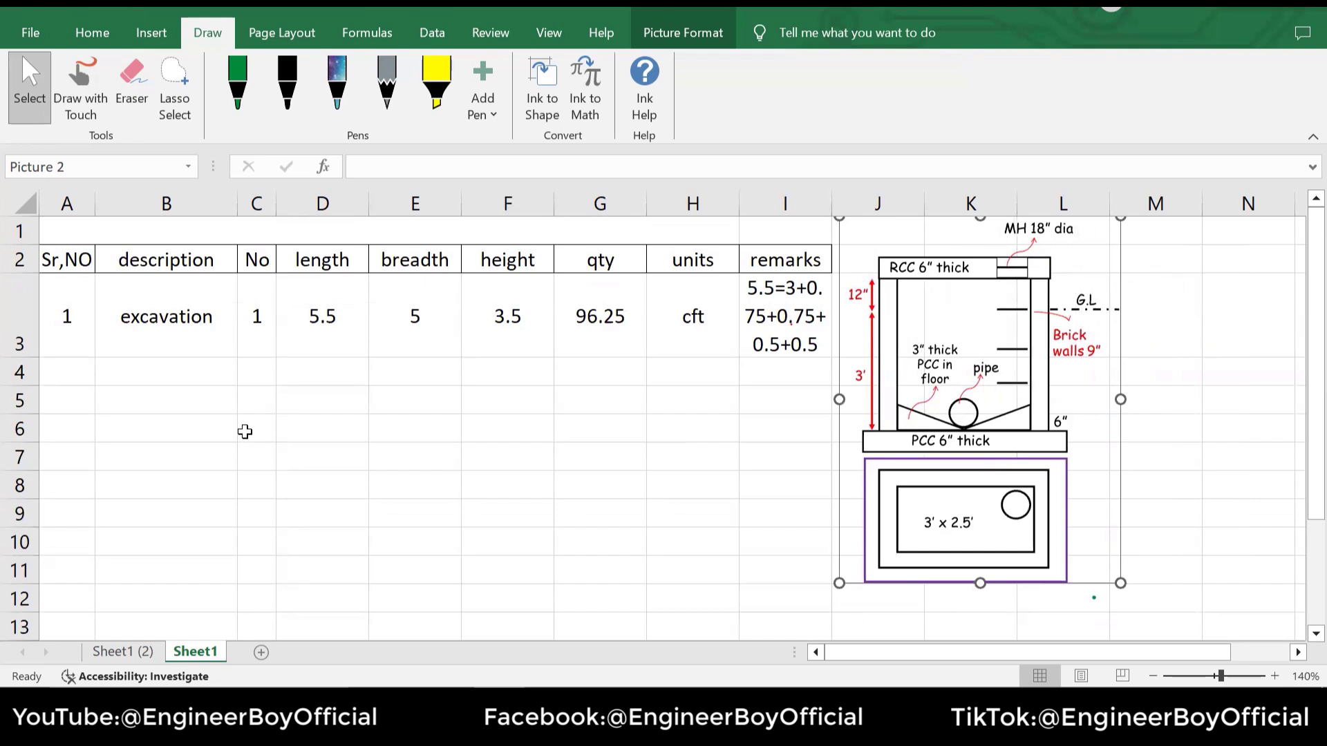
Add item 2 in row 4 with the description 'pcc which is 6" thick' and wrap the description text
{"action": "left_click", "coordinate": [77, 377]}
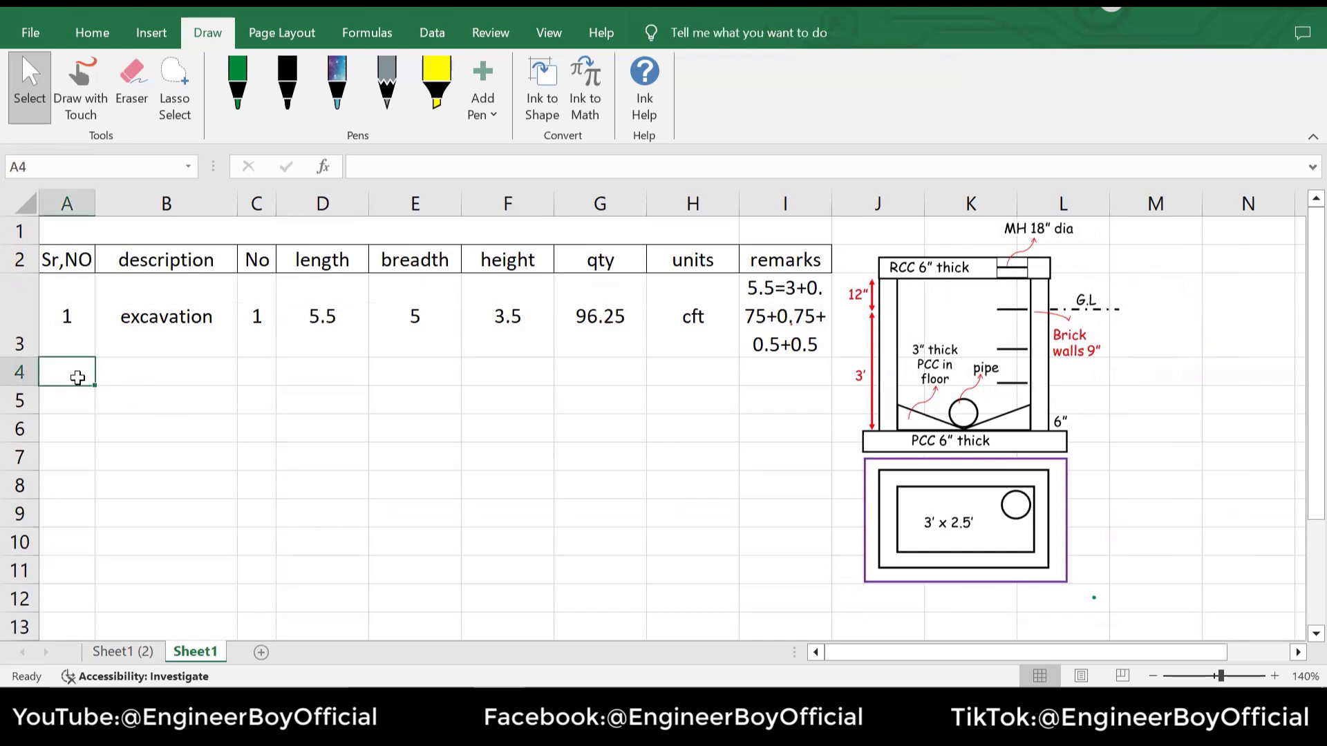
{"action": "type", "text": "2"}
{"action": "left_click", "coordinate": [172, 388]}
{"action": "left_click", "coordinate": [172, 372]}
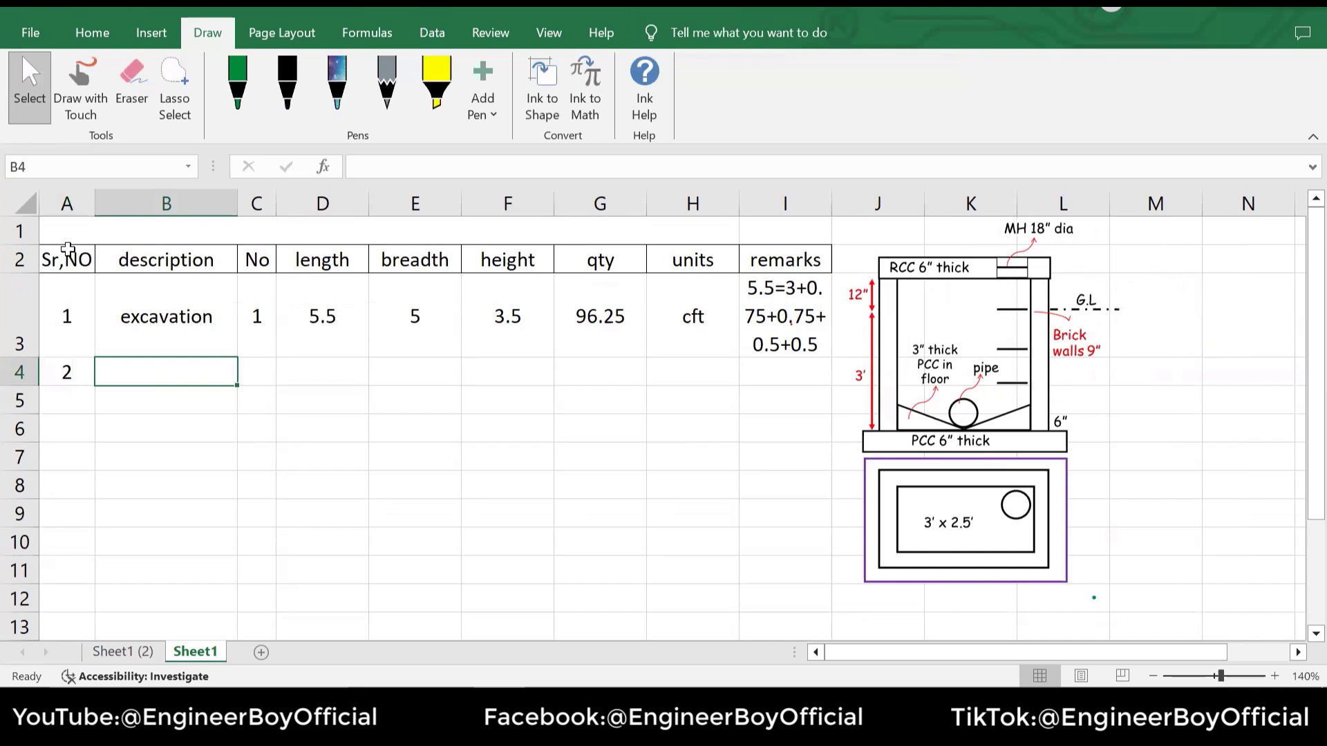
{"action": "type", "text": "pcc wit"}
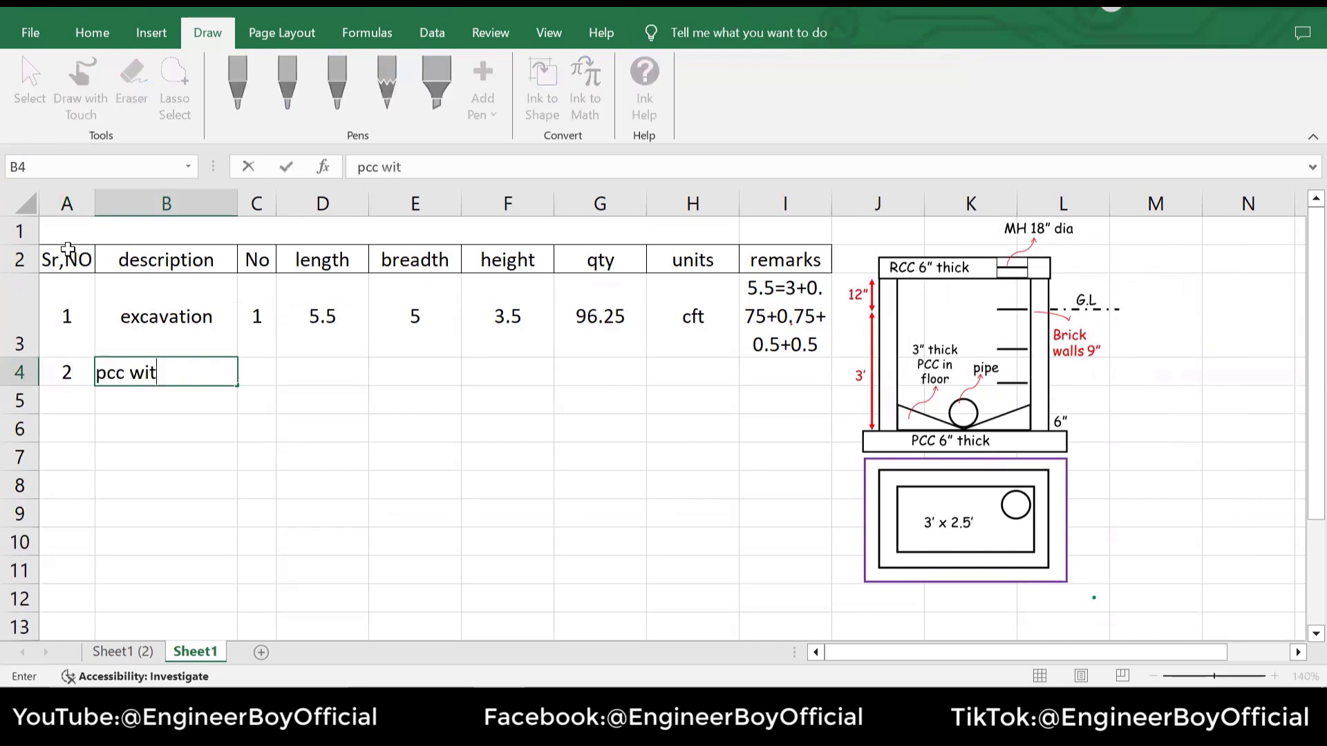
{"action": "key", "text": "BackSpace"}
{"action": "key", "text": "BackSpace"}
{"action": "type", "text": "hich is 6\" "}
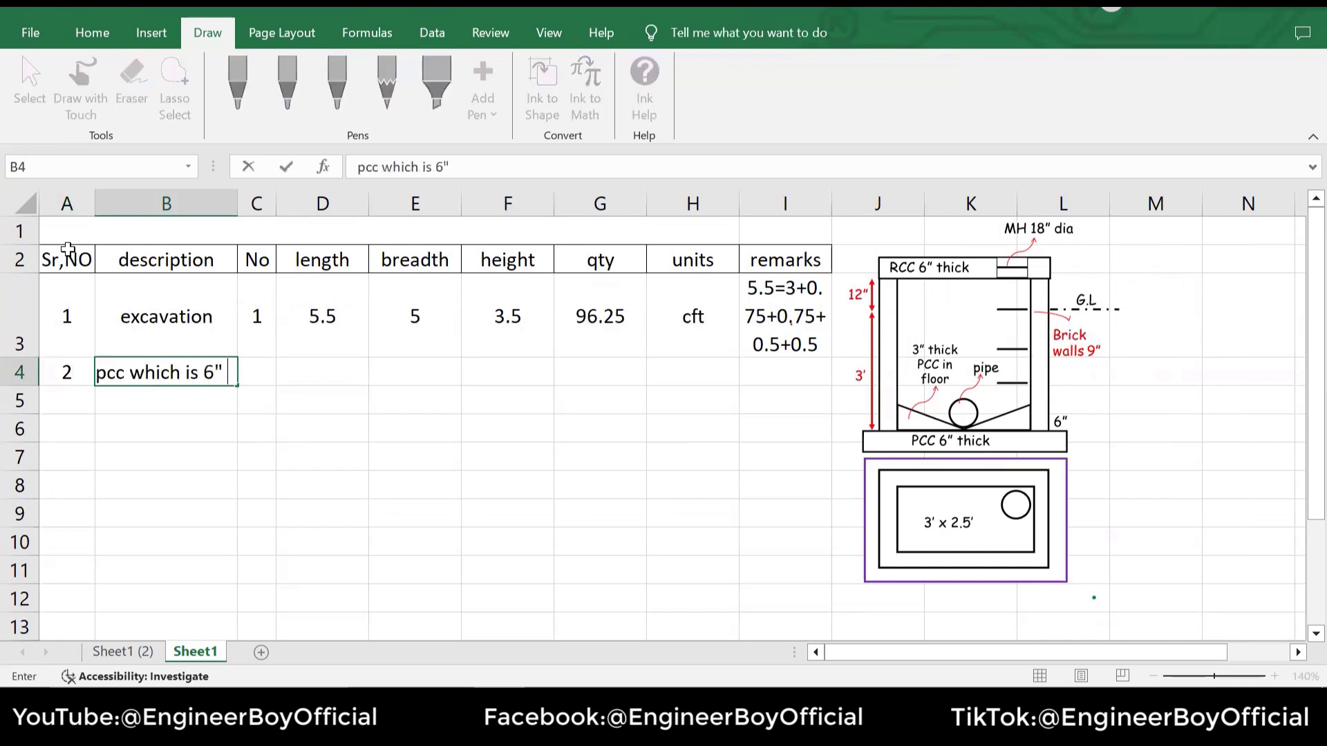
{"action": "type", "text": "thick"}
{"action": "key", "text": "ctrl+Return"}
{"action": "left_click", "coordinate": [92, 33]}
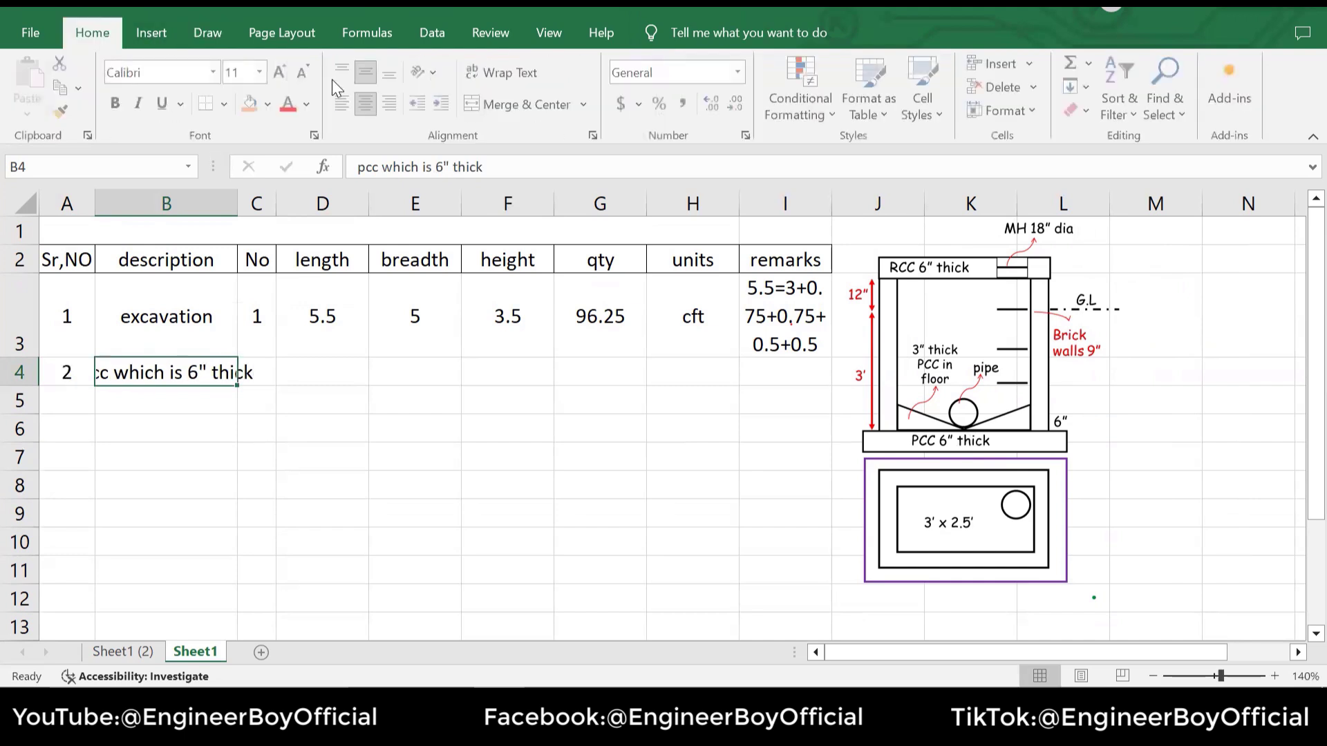
{"action": "left_click", "coordinate": [509, 72]}
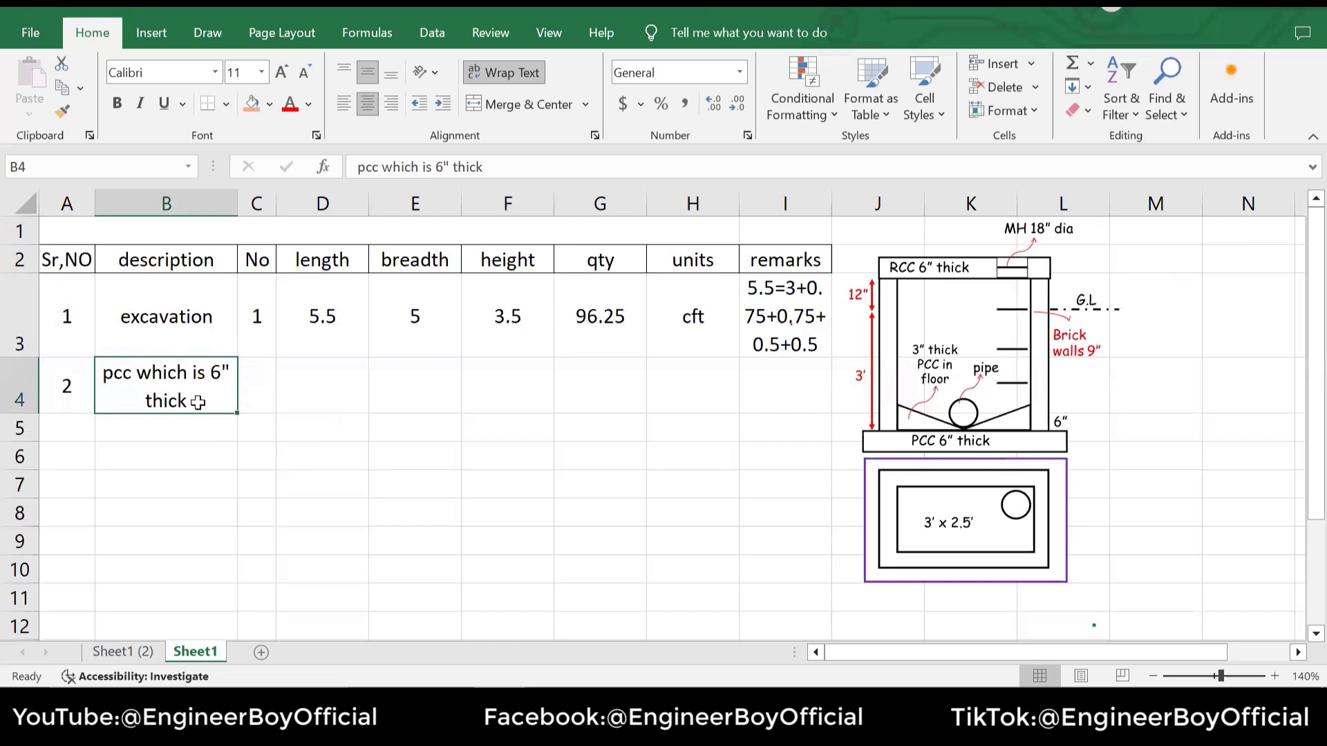
Fill in item 2 with number 1, the length and breadth copied down from the excavation row, and height 0.5
{"action": "left_click", "coordinate": [257, 390]}
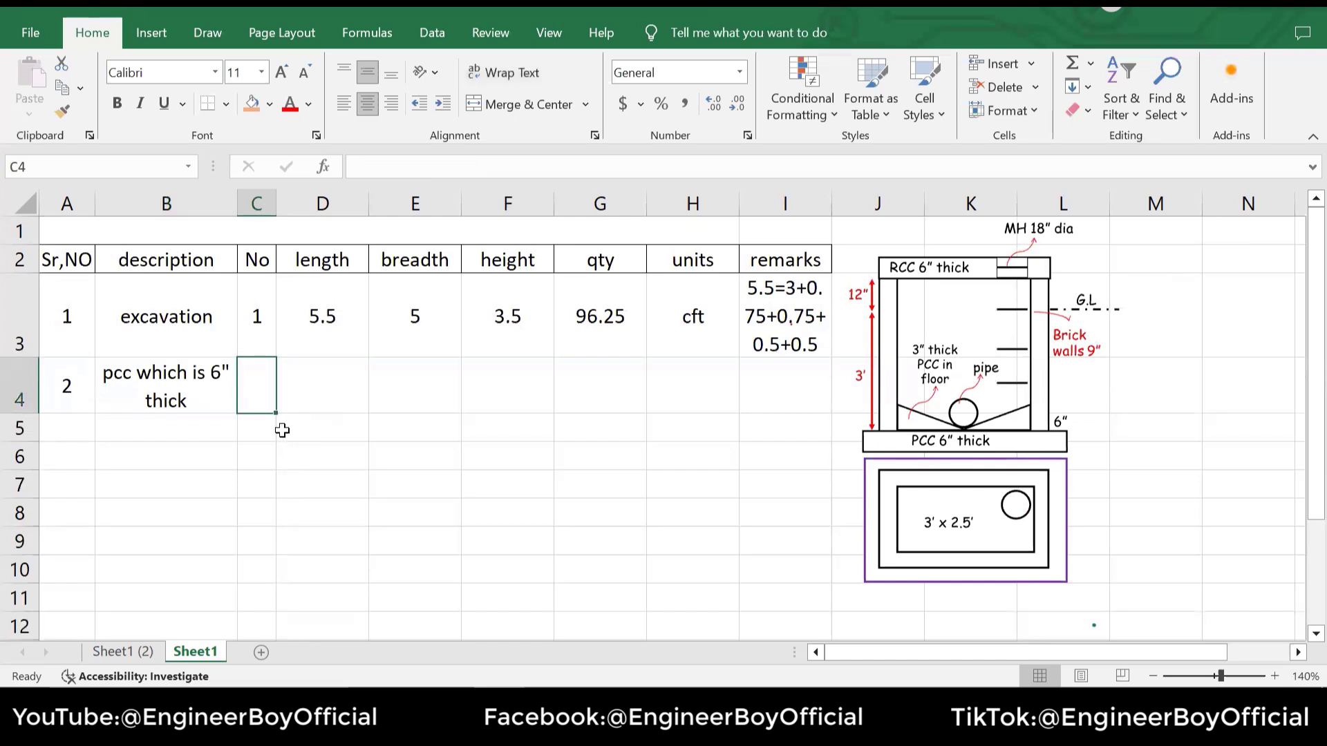
{"action": "type", "text": "1"}
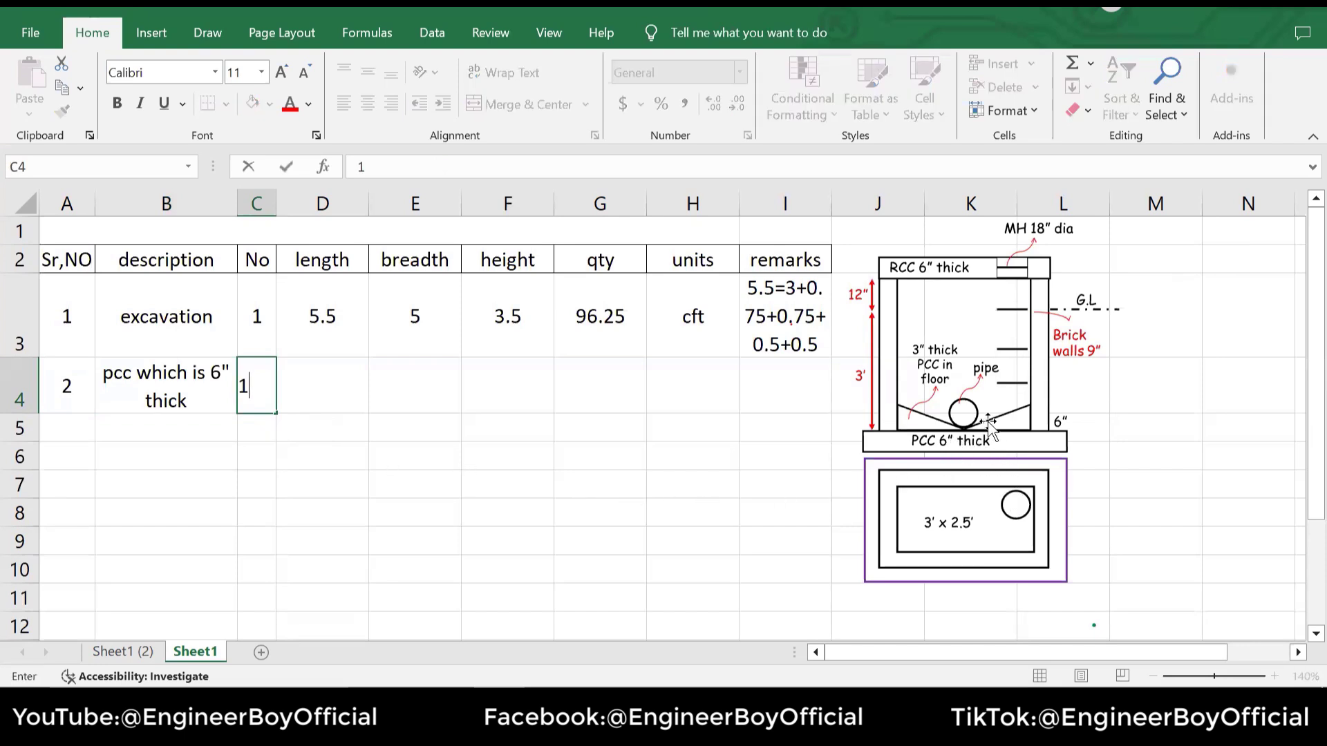
{"action": "left_click", "coordinate": [326, 326]}
{"action": "left_click_drag", "start_coordinate": [368, 357], "coordinate": [367, 409]}
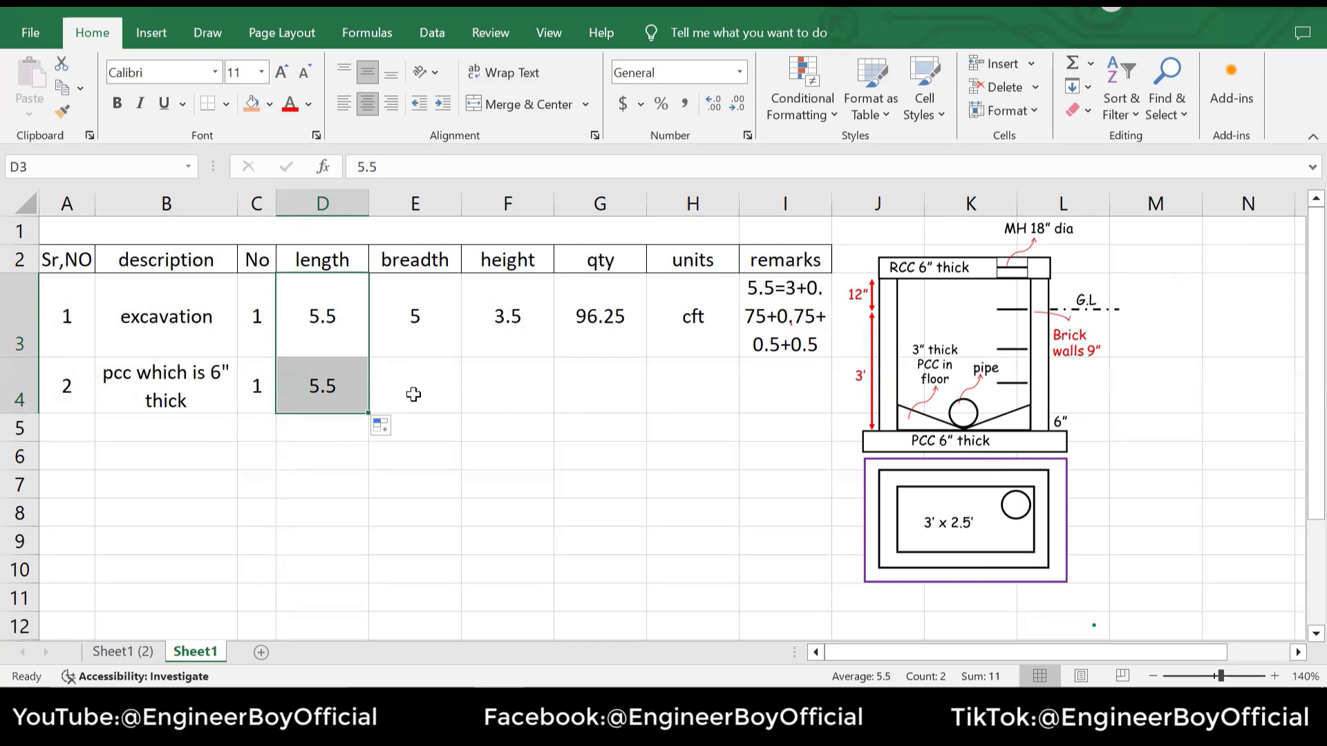
{"action": "left_click", "coordinate": [429, 335]}
{"action": "left_click_drag", "start_coordinate": [462, 355], "coordinate": [455, 408]}
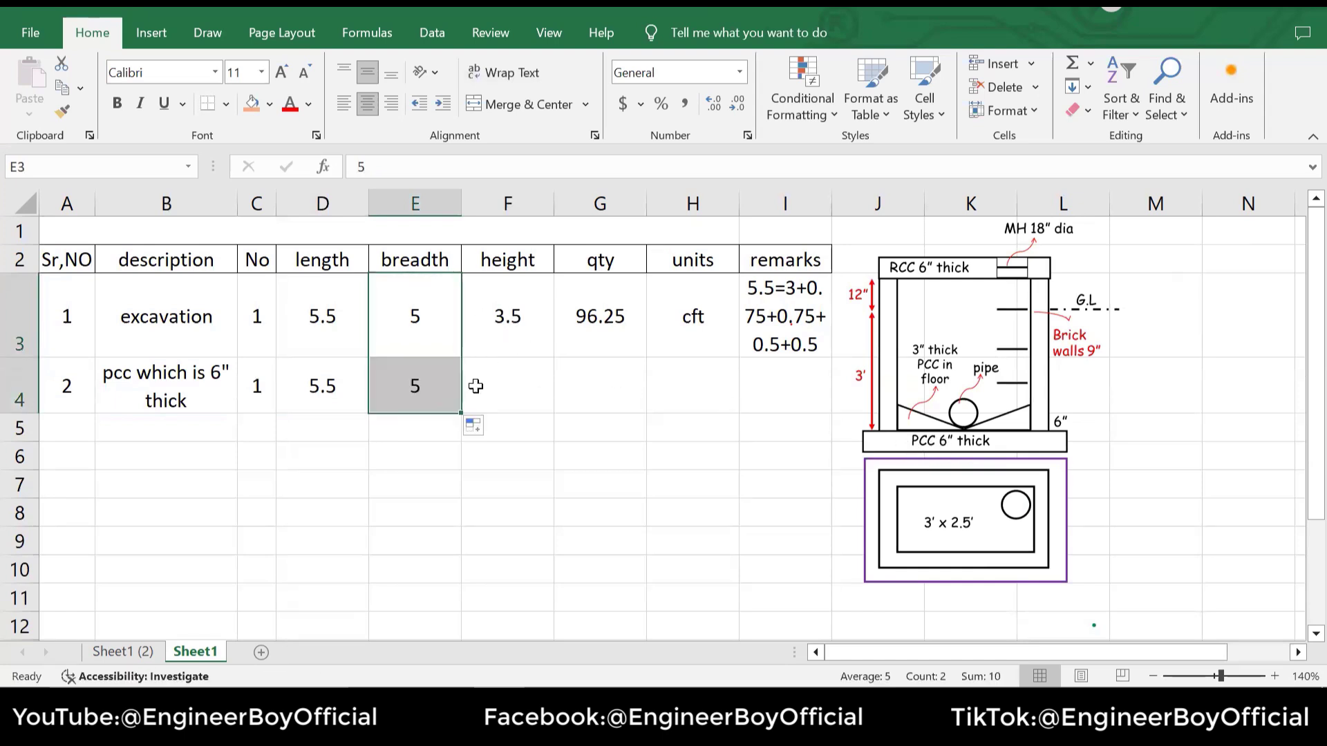
{"action": "left_click", "coordinate": [511, 377]}
{"action": "type", "text": "0"}
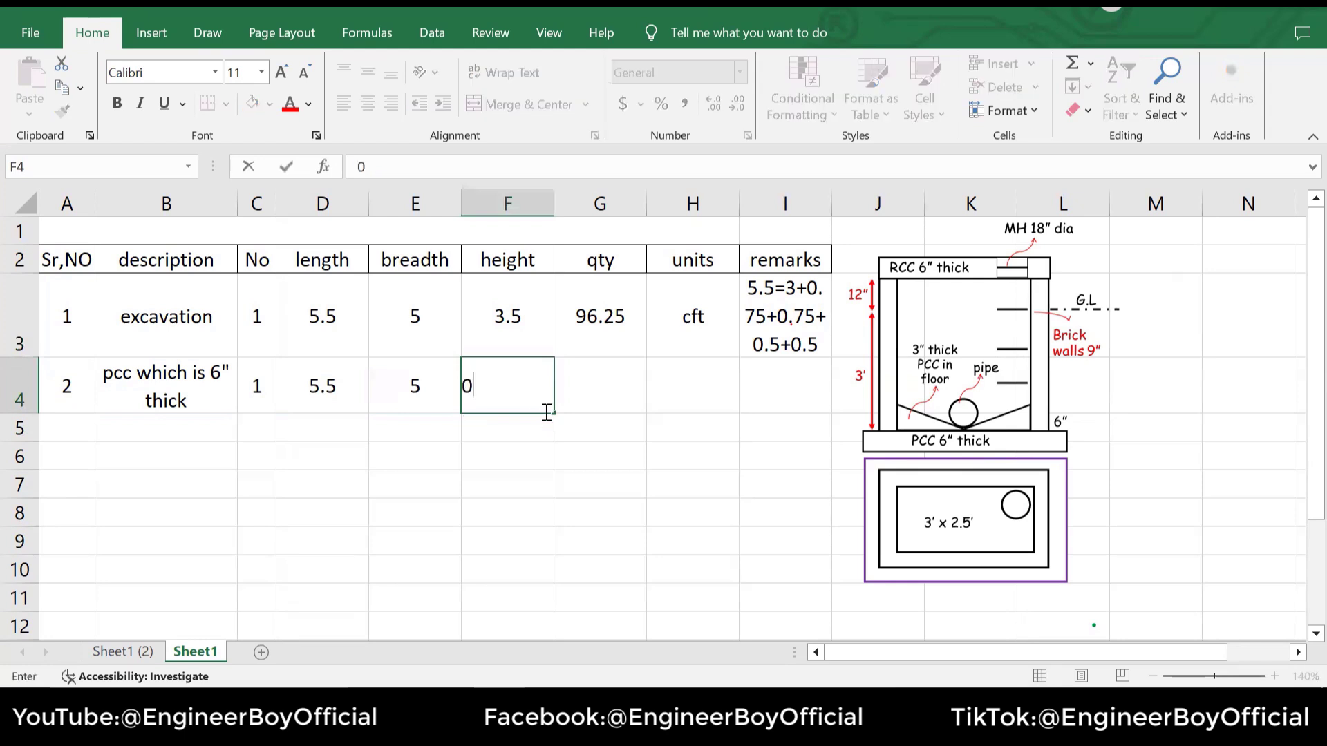
{"action": "type", "text": ".5"}
Copy the excavation row's quantity formula and cft unit down to the 6" thick PCC row
{"action": "left_click", "coordinate": [618, 299]}
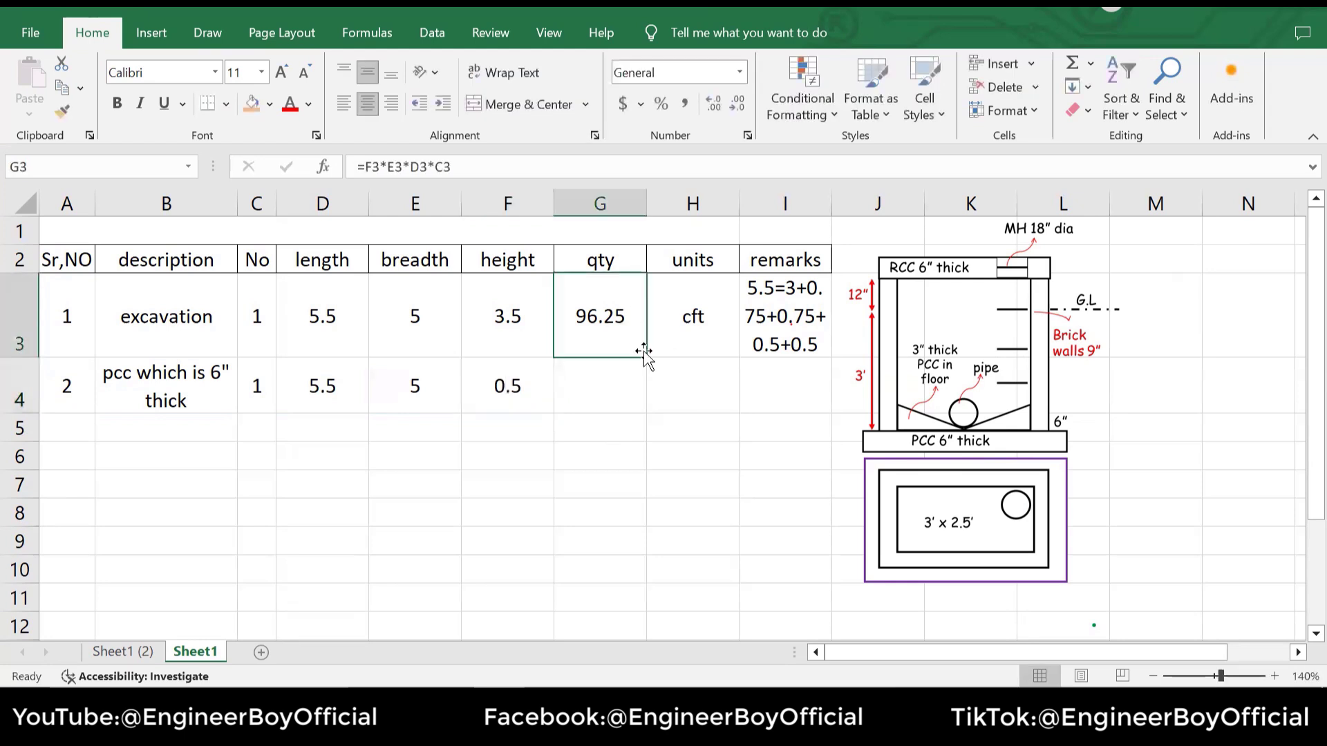
{"action": "left_click_drag", "start_coordinate": [646, 360], "coordinate": [740, 414]}
{"action": "left_click", "coordinate": [699, 319]}
{"action": "left_click", "coordinate": [683, 510]}
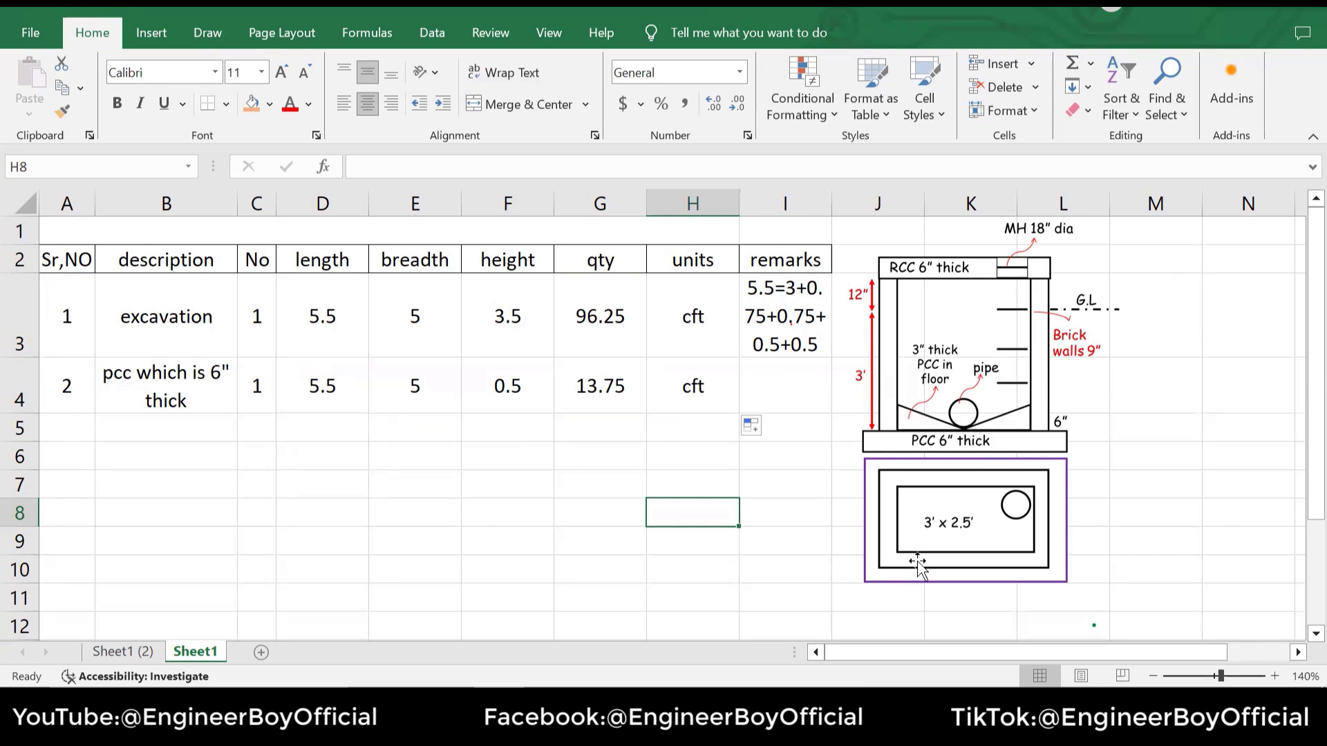
Shade the sloped PCC floor areas beside the pipe in the section with the green pen and undo the strokes
{"action": "left_click", "coordinate": [208, 33]}
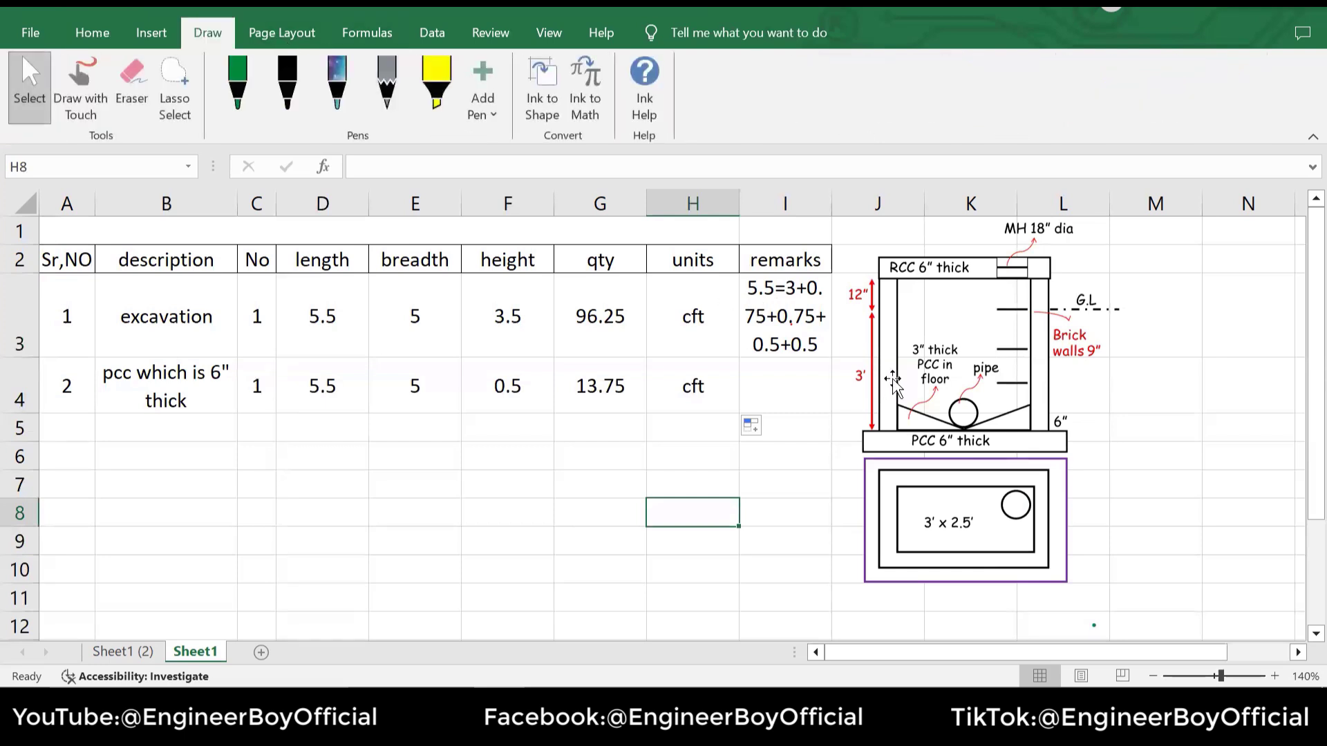
{"action": "left_click", "coordinate": [238, 82]}
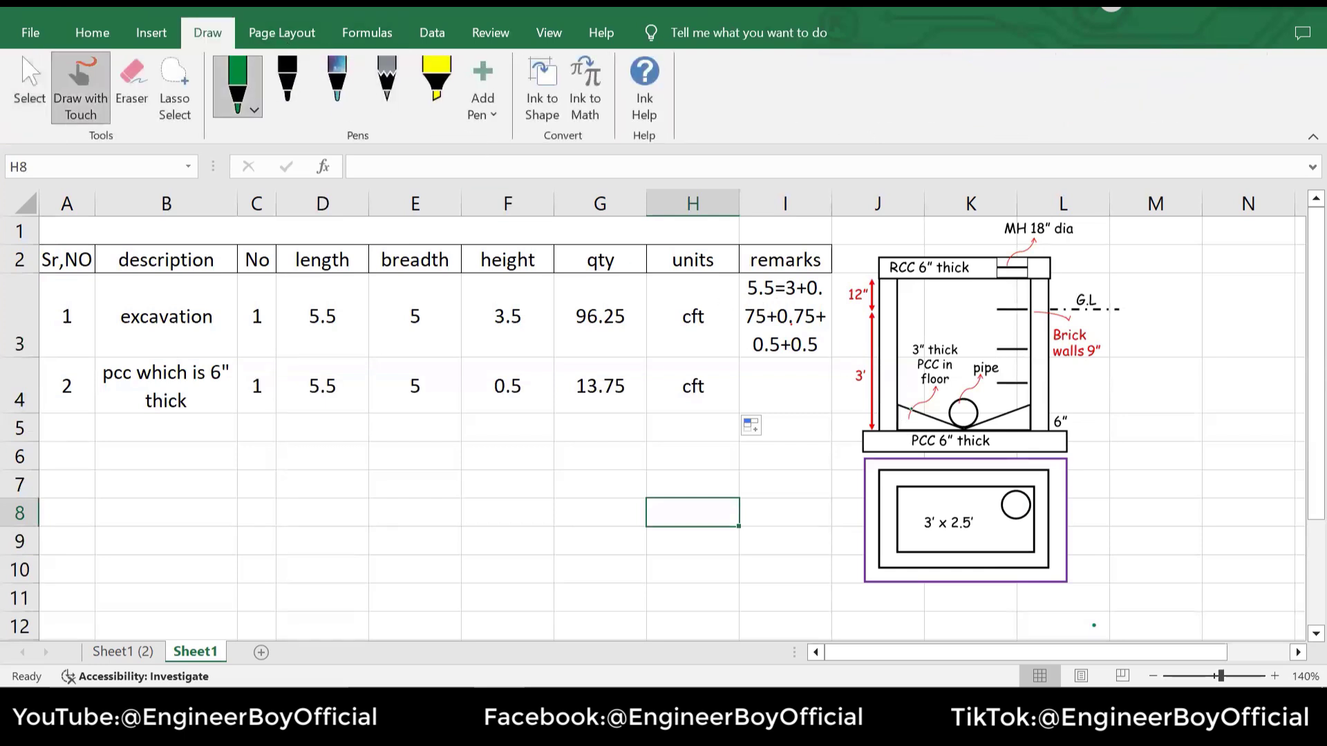
{"action": "left_click_drag", "start_coordinate": [906, 412], "coordinate": [913, 427]}
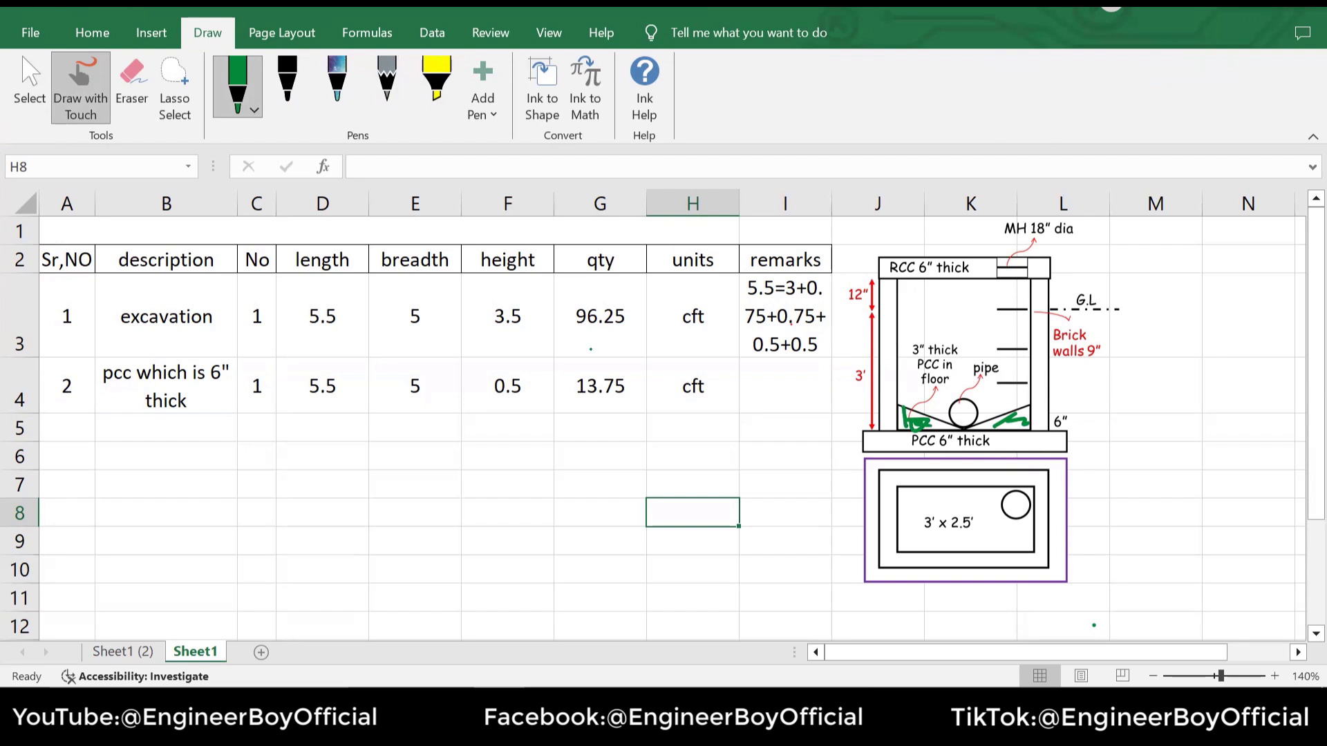
{"action": "key", "text": "ctrl+z"}
{"action": "key", "text": "ctrl+z"}
{"action": "left_click", "coordinate": [29, 85]}
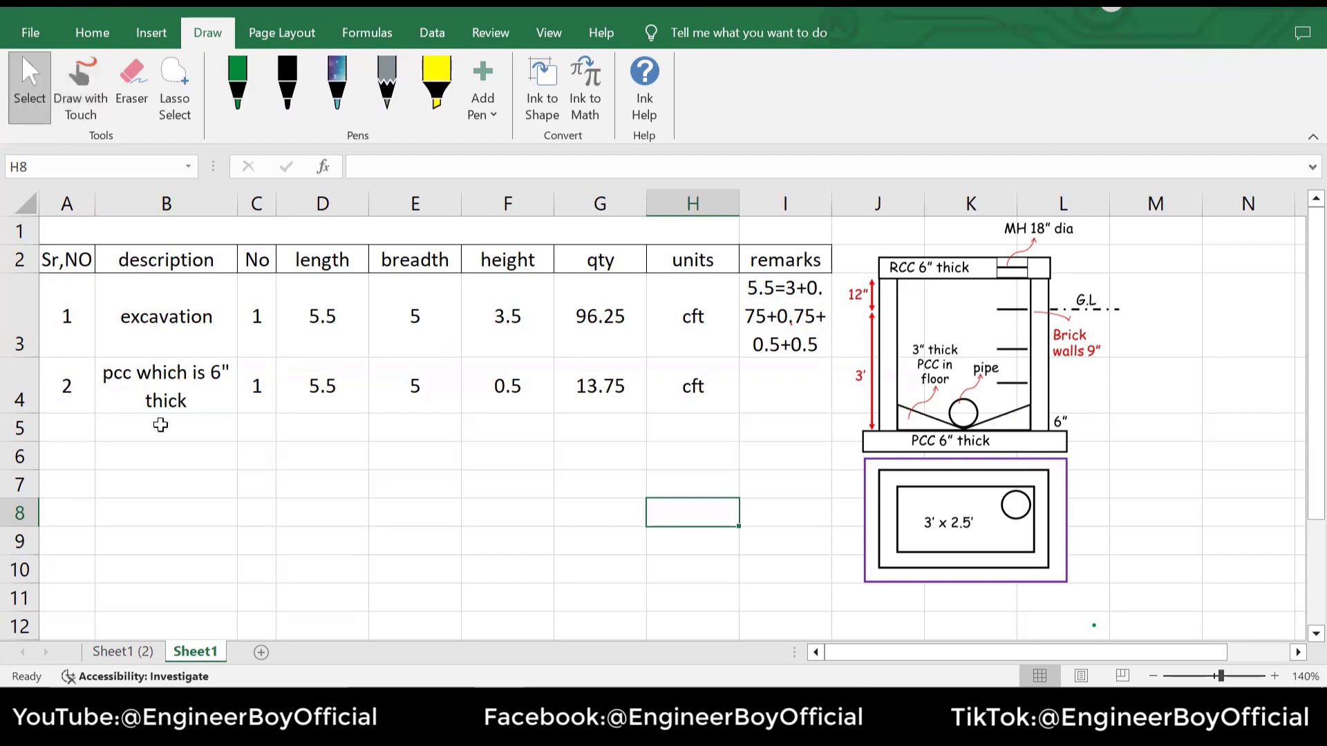
Add item 3 in row 5 with the description 'pcc work in floor' and wrap the description text
{"action": "left_click", "coordinate": [165, 429]}
{"action": "type", "text": "pcc work in"}
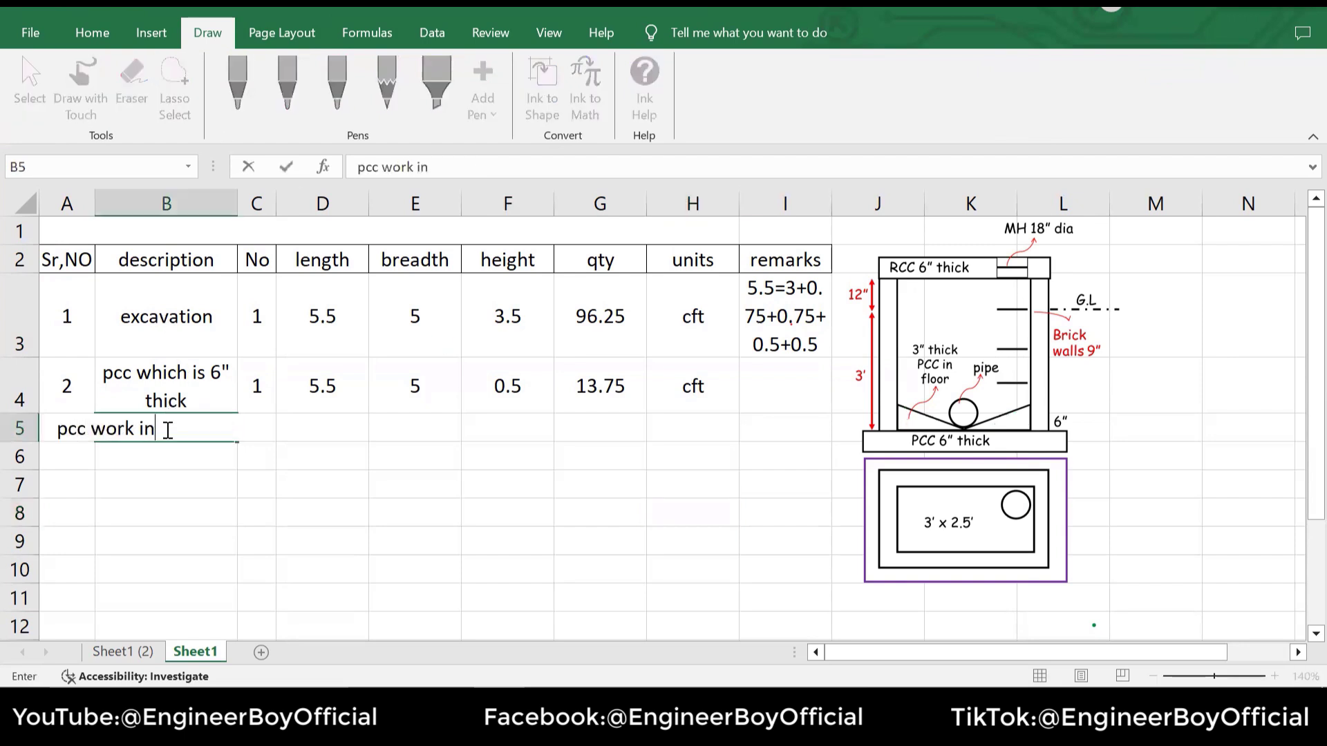
{"action": "type", "text": " floor"}
{"action": "left_click", "coordinate": [92, 33]}
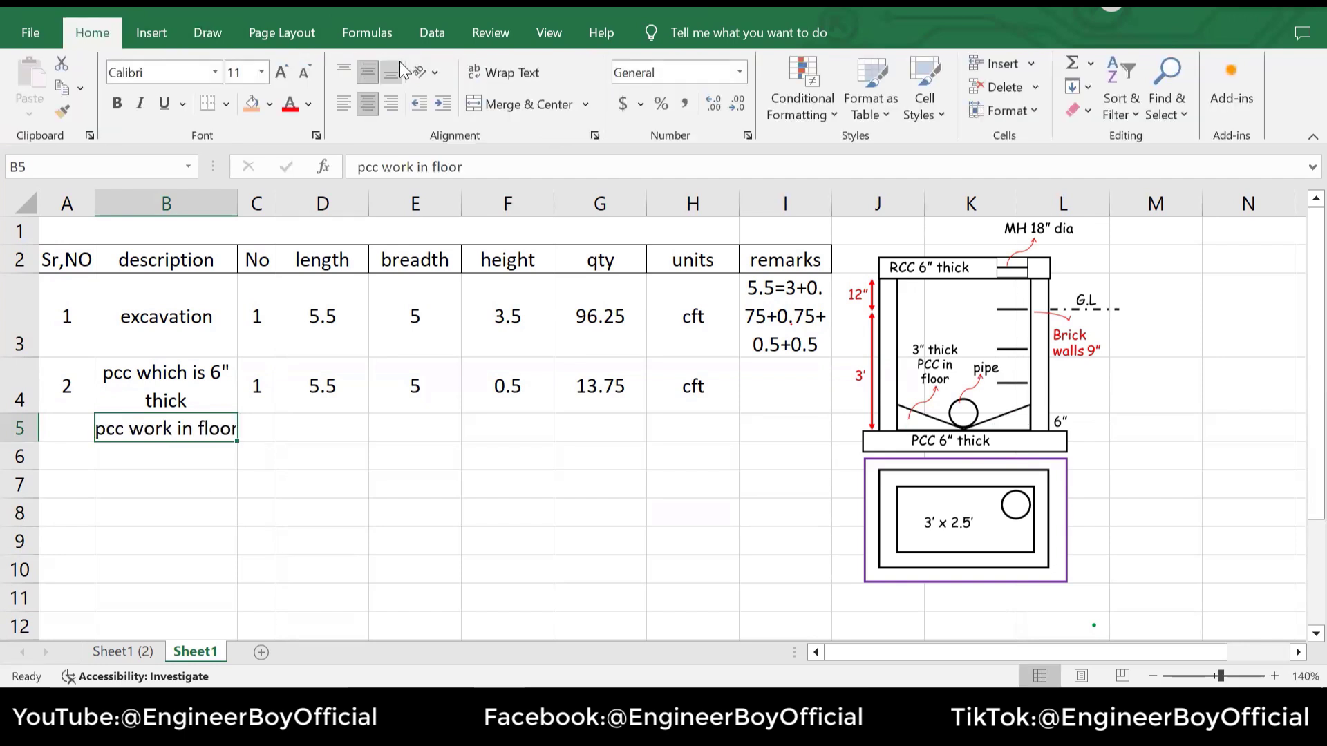
{"action": "left_click", "coordinate": [503, 72]}
{"action": "left_click", "coordinate": [85, 443]}
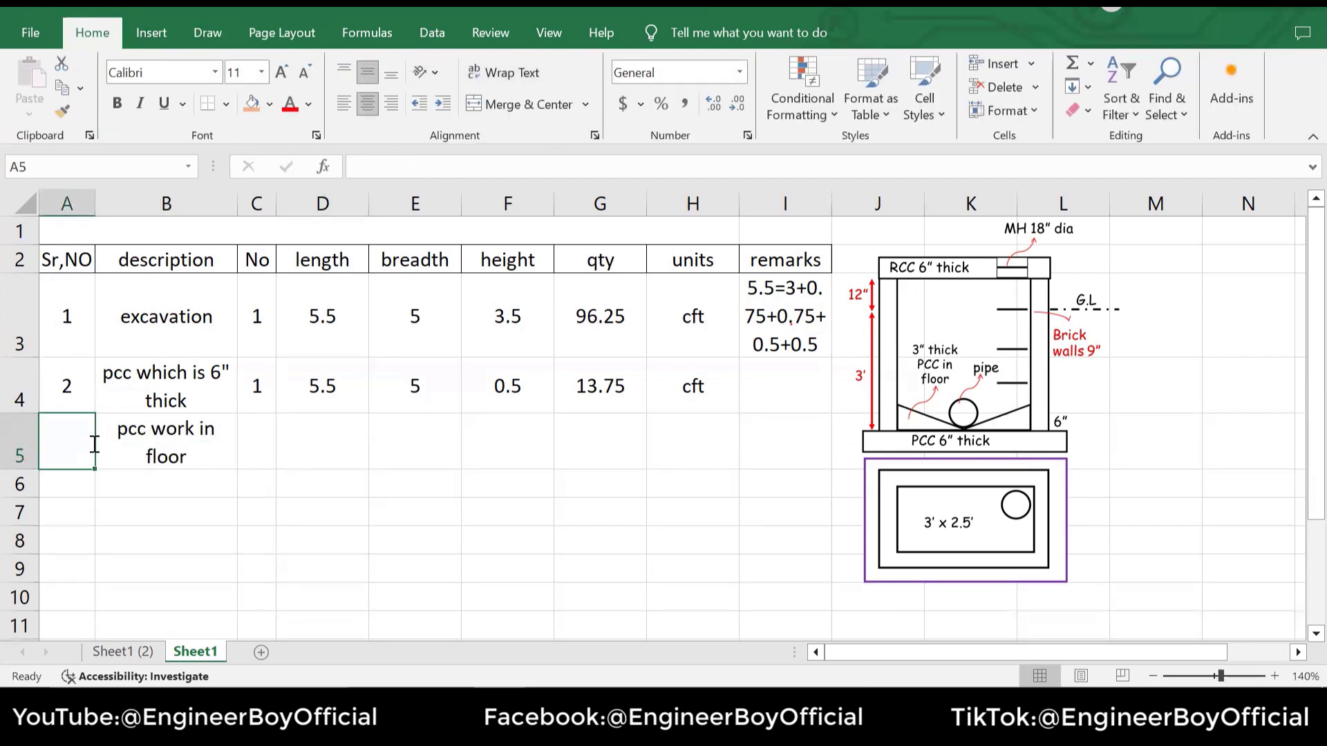
{"action": "type", "text": "3"}
{"action": "left_click", "coordinate": [367, 515]}
Enter number 1, length 3 and breadth 2.5 for the PCC floor work in row 5
{"action": "left_click", "coordinate": [261, 441]}
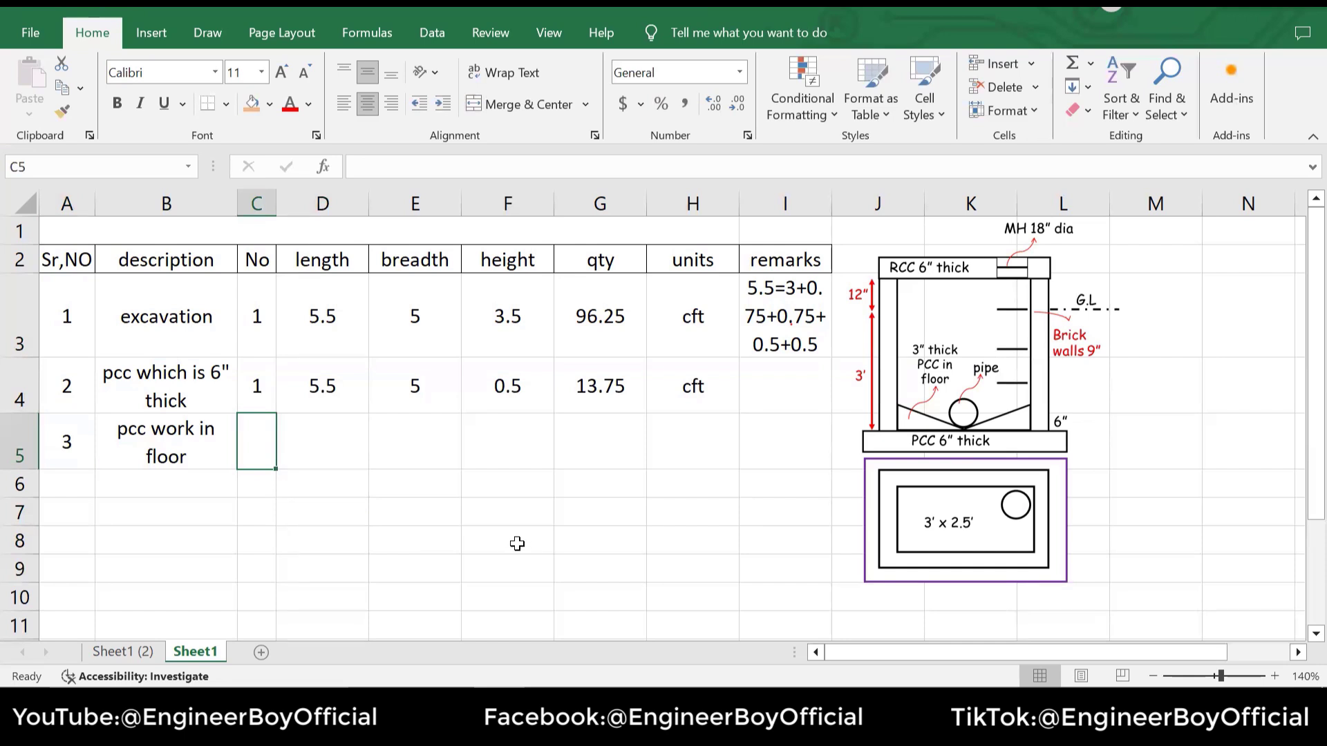
{"action": "type", "text": "1"}
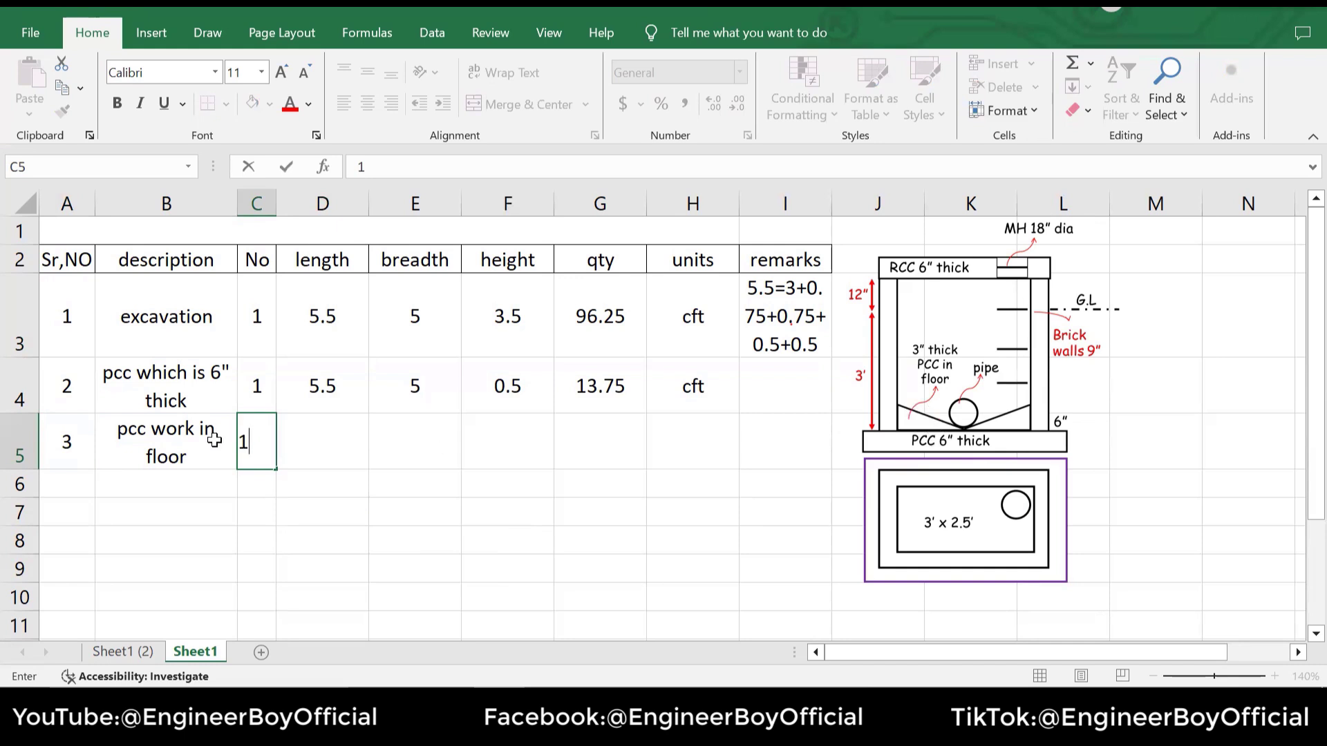
{"action": "left_click", "coordinate": [336, 439]}
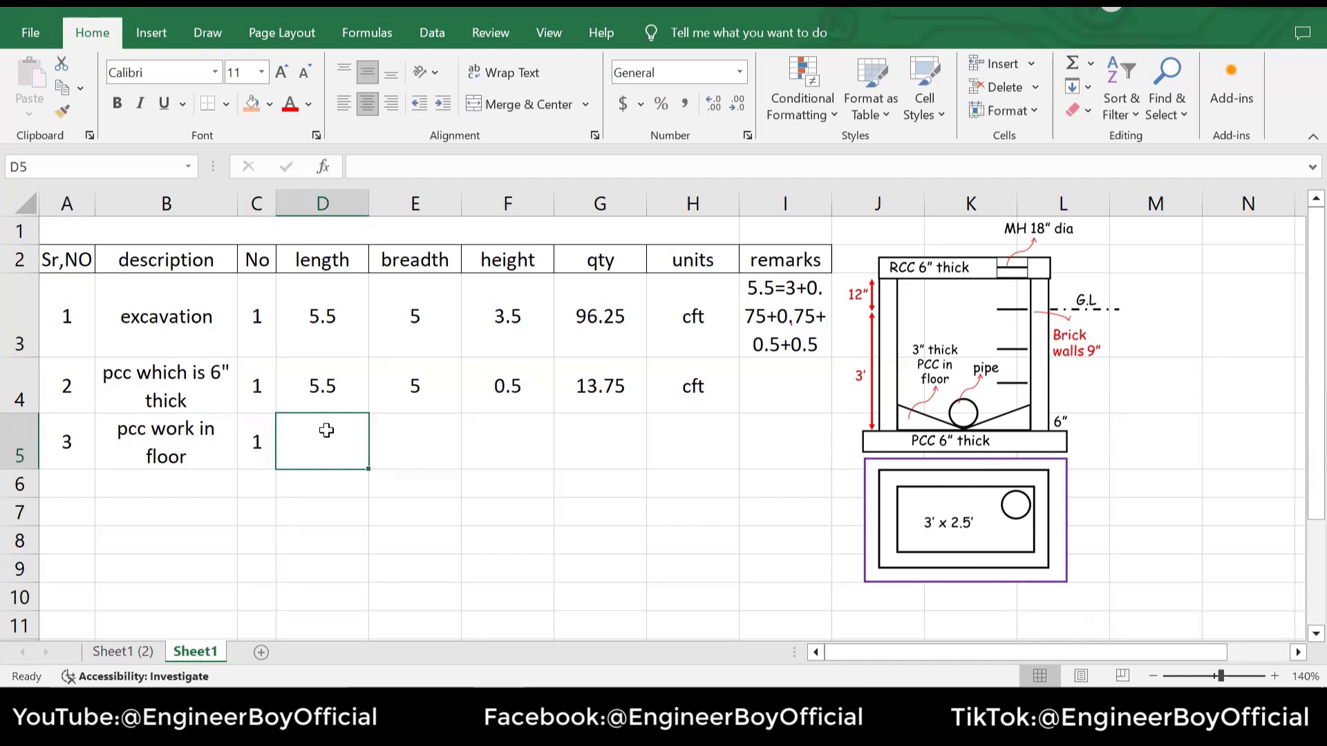
{"action": "type", "text": "3"}
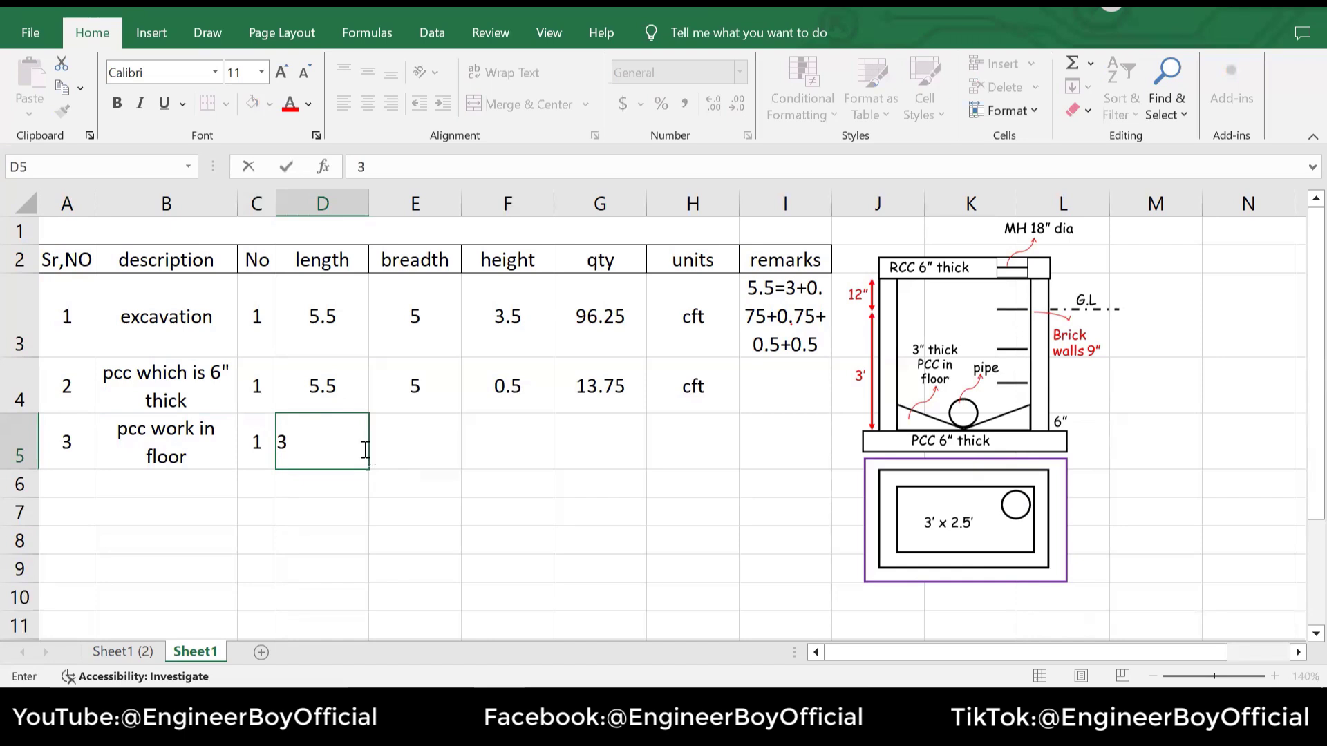
{"action": "left_click", "coordinate": [398, 445]}
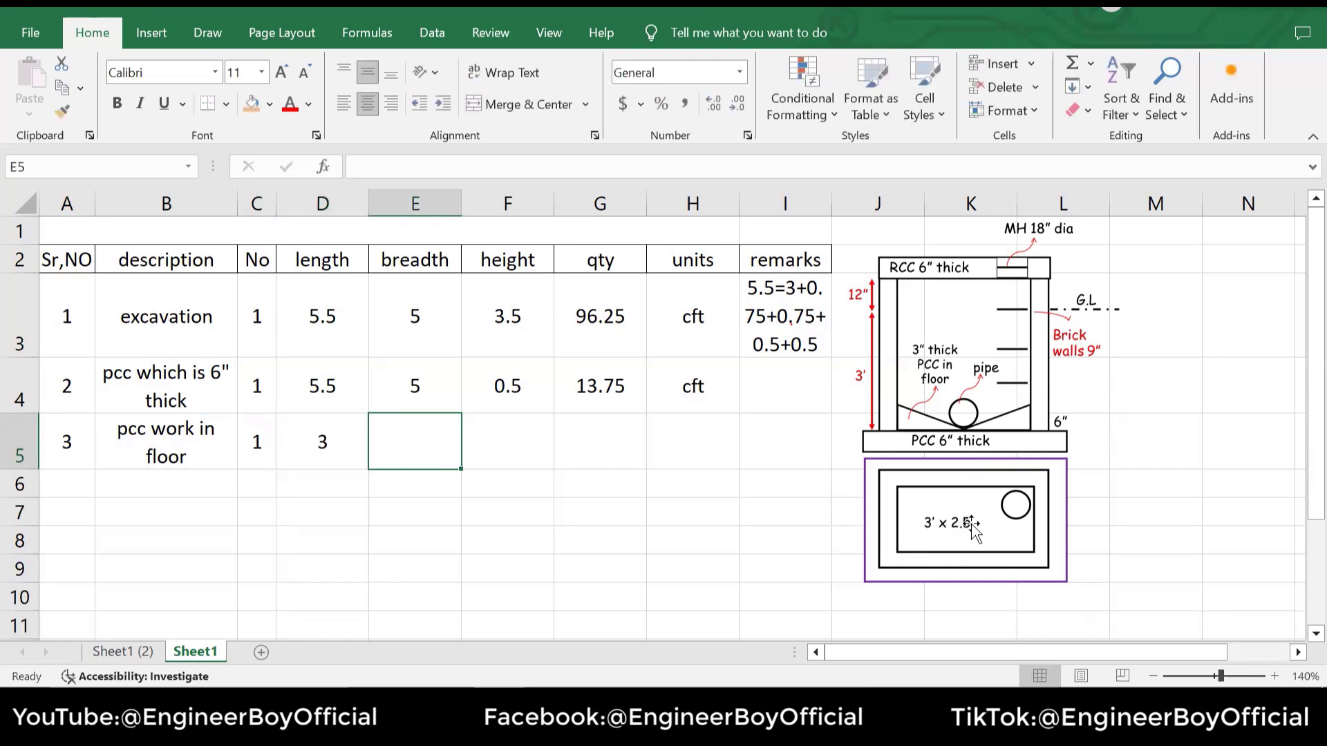
{"action": "type", "text": "2.5"}
{"action": "left_click", "coordinate": [519, 450]}
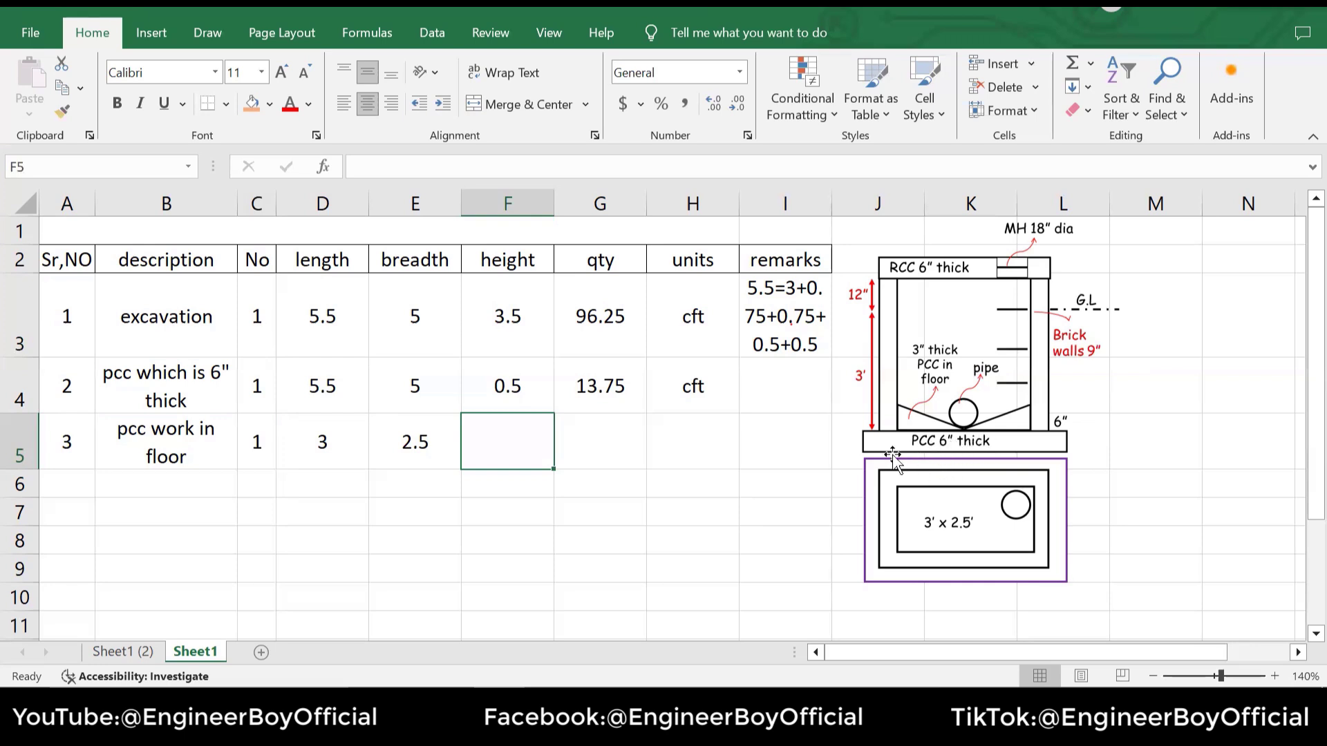
Calculate the floor PCC's average height in F5 with the formula =(0.25+0)/2
{"action": "left_click", "coordinate": [328, 437]}
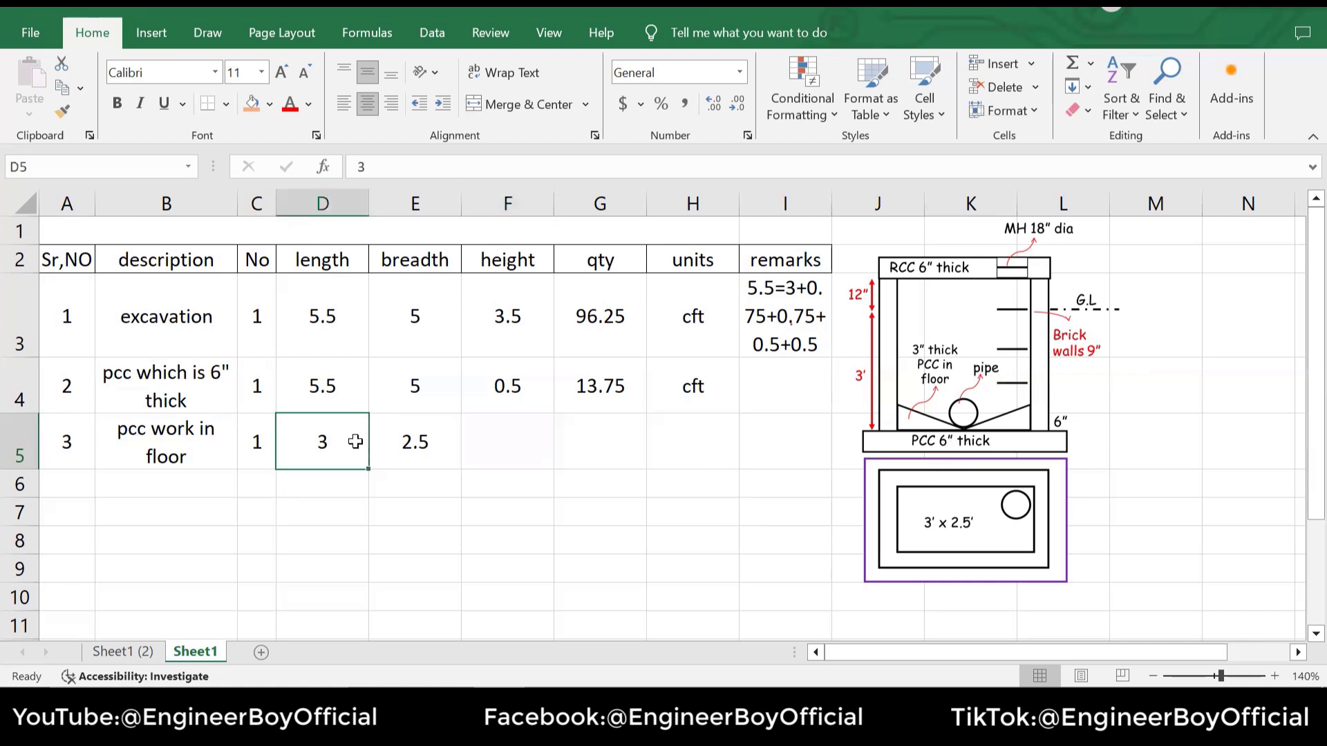
{"action": "left_click", "coordinate": [501, 434]}
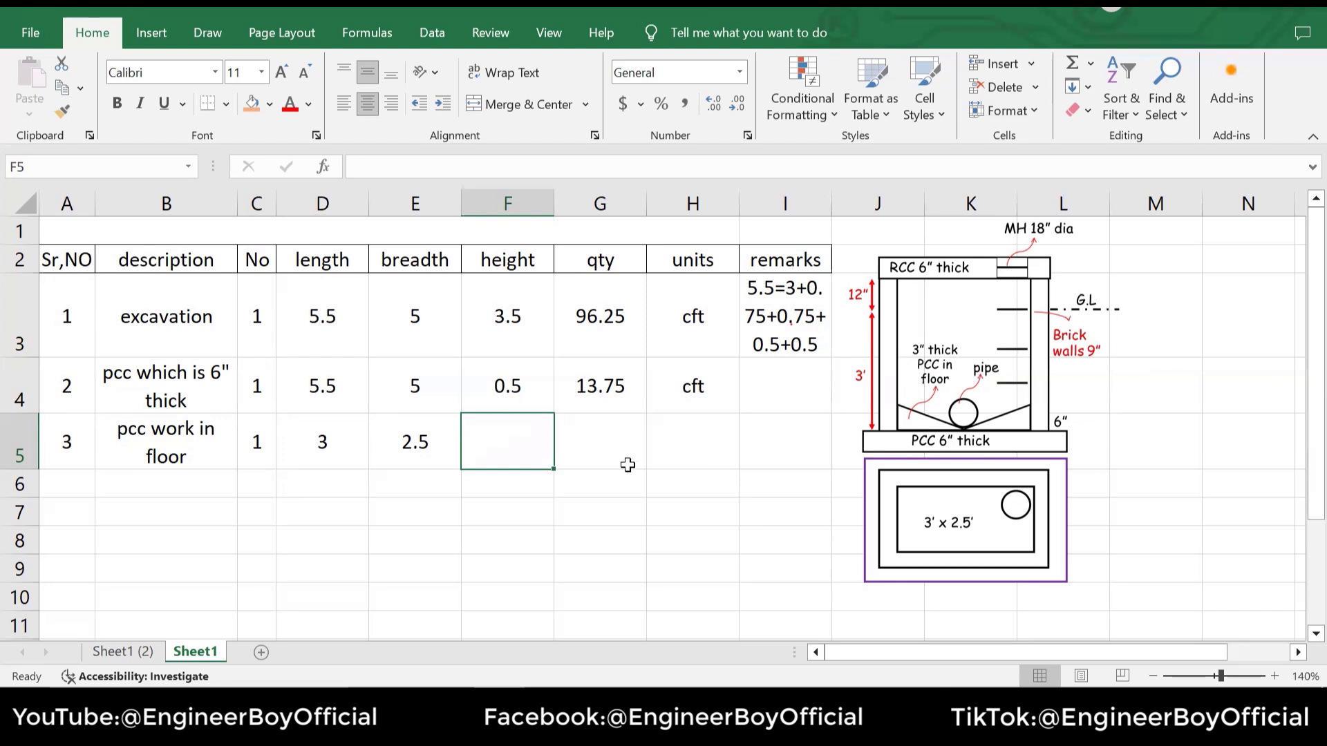
{"action": "type", "text": "=("}
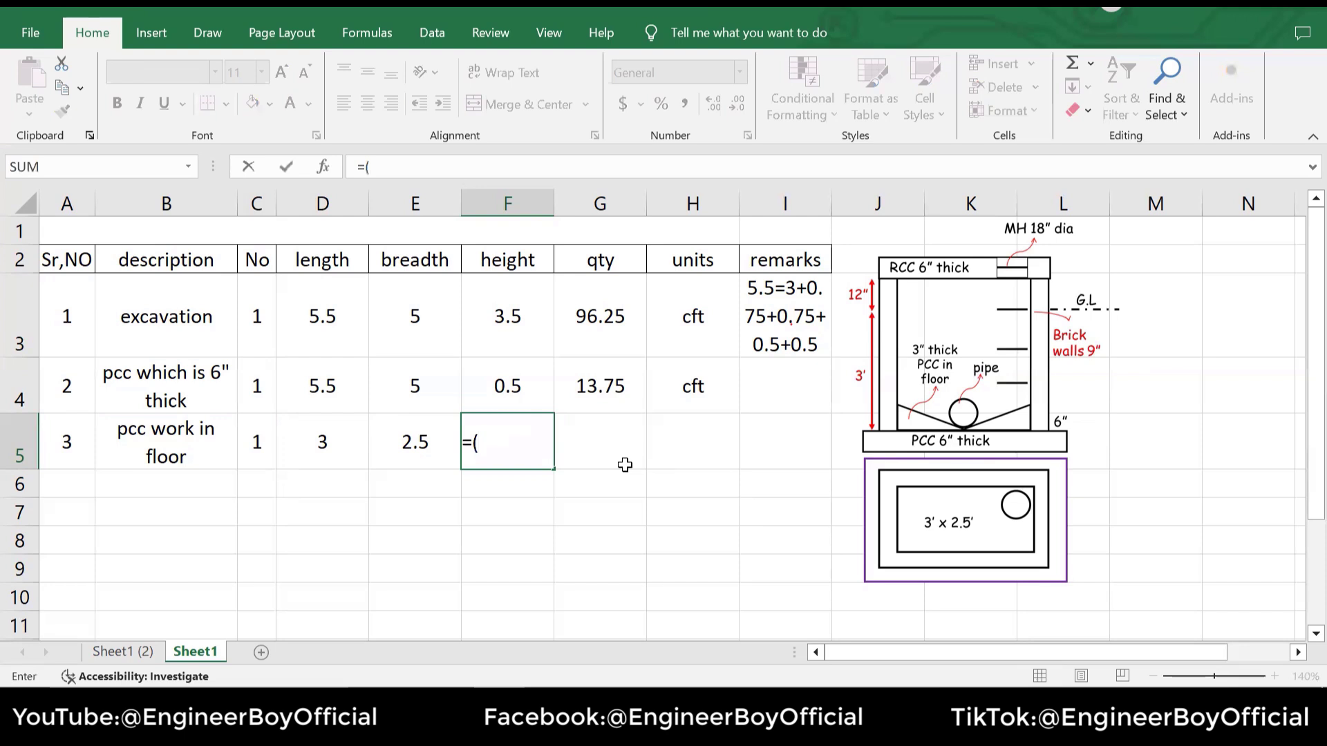
{"action": "type", "text": "0.25+0)"}
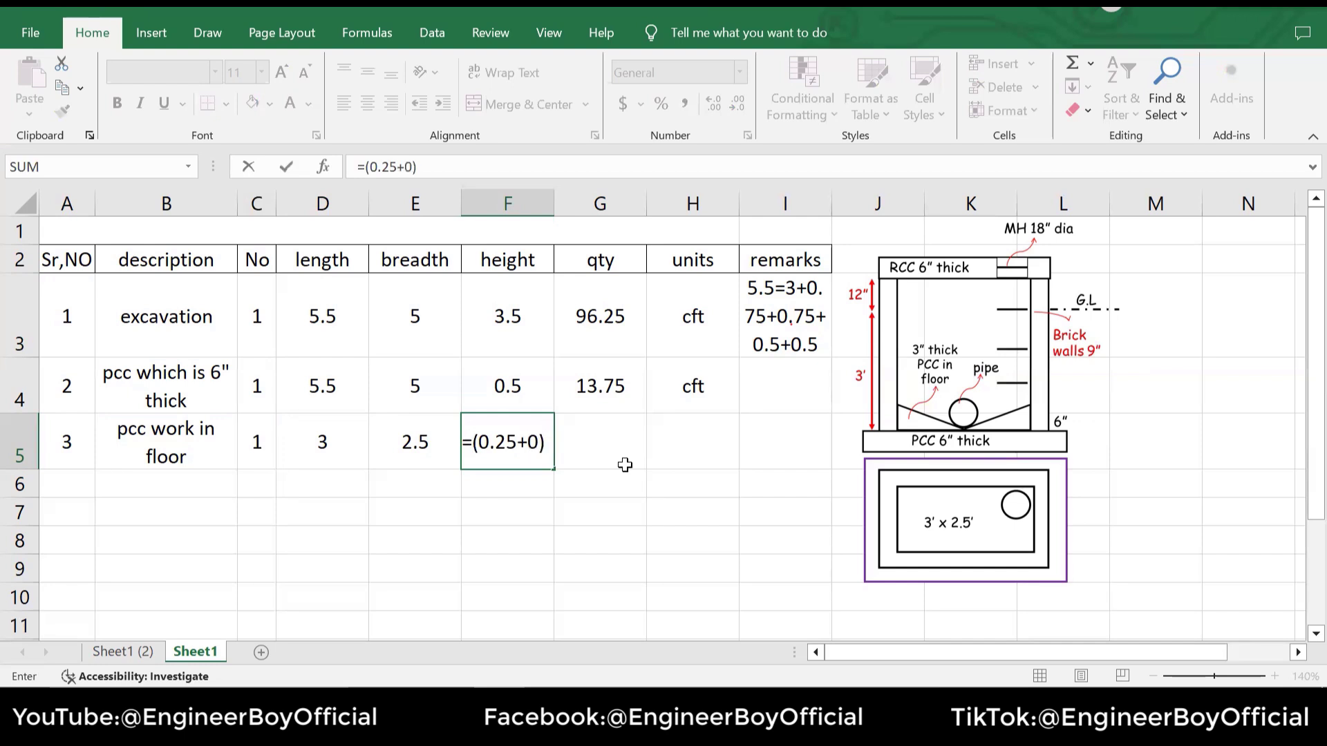
{"action": "type", "text": "/"}
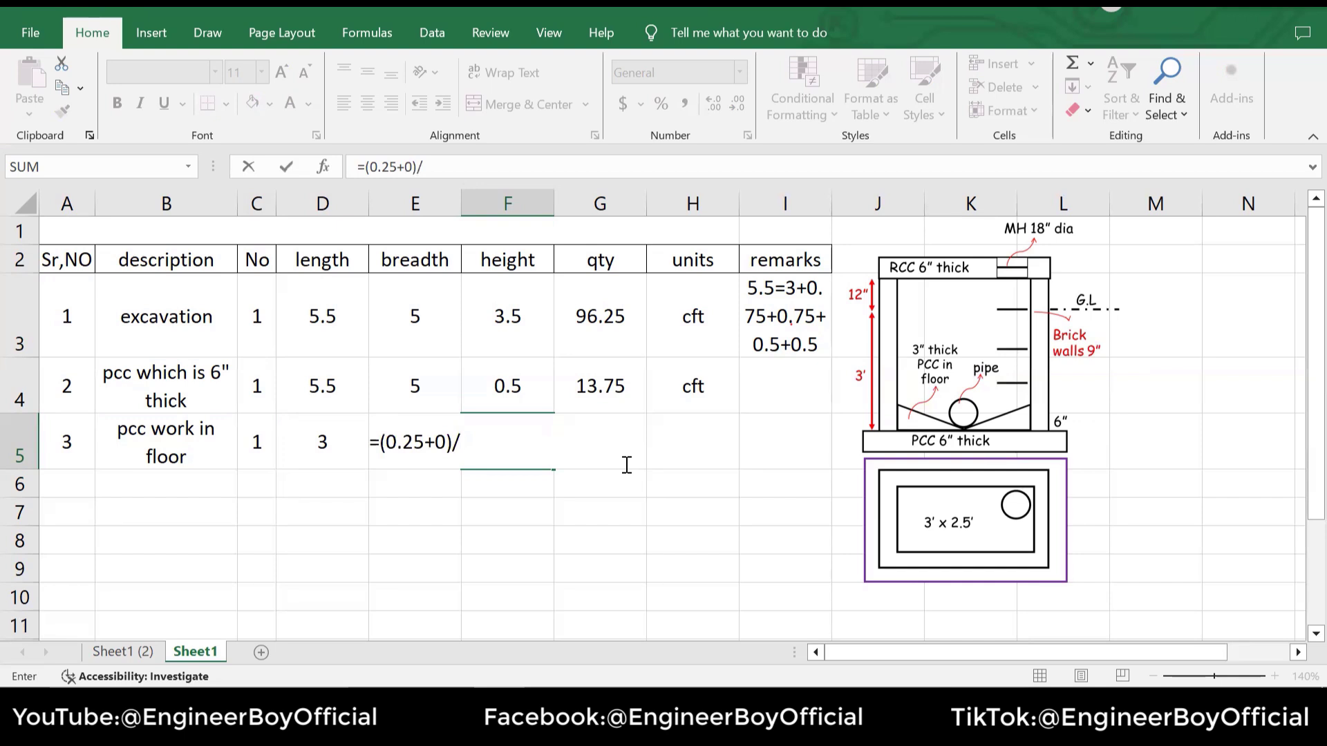
{"action": "type", "text": "2"}
{"action": "key", "text": "Return"}
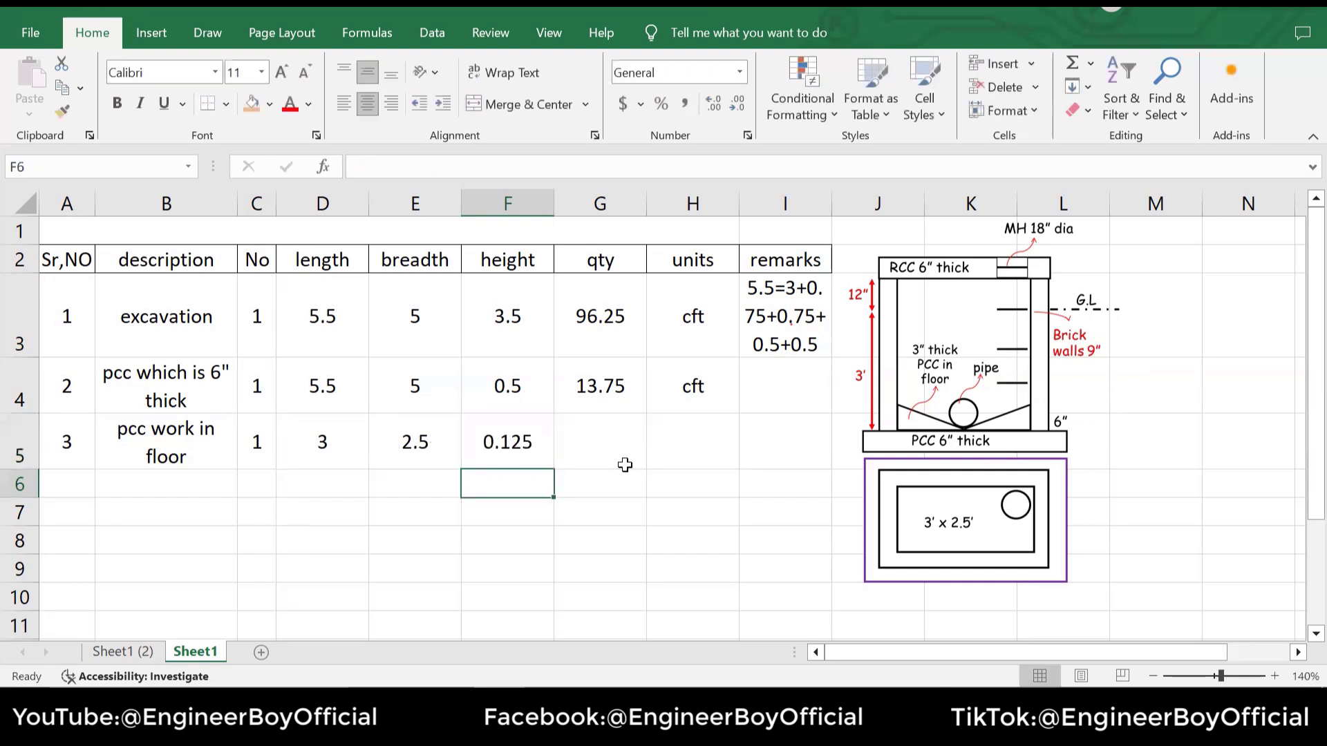
Copy the quantity formula and cft unit from row 4 down to the PCC floor work row
{"action": "left_click", "coordinate": [603, 432]}
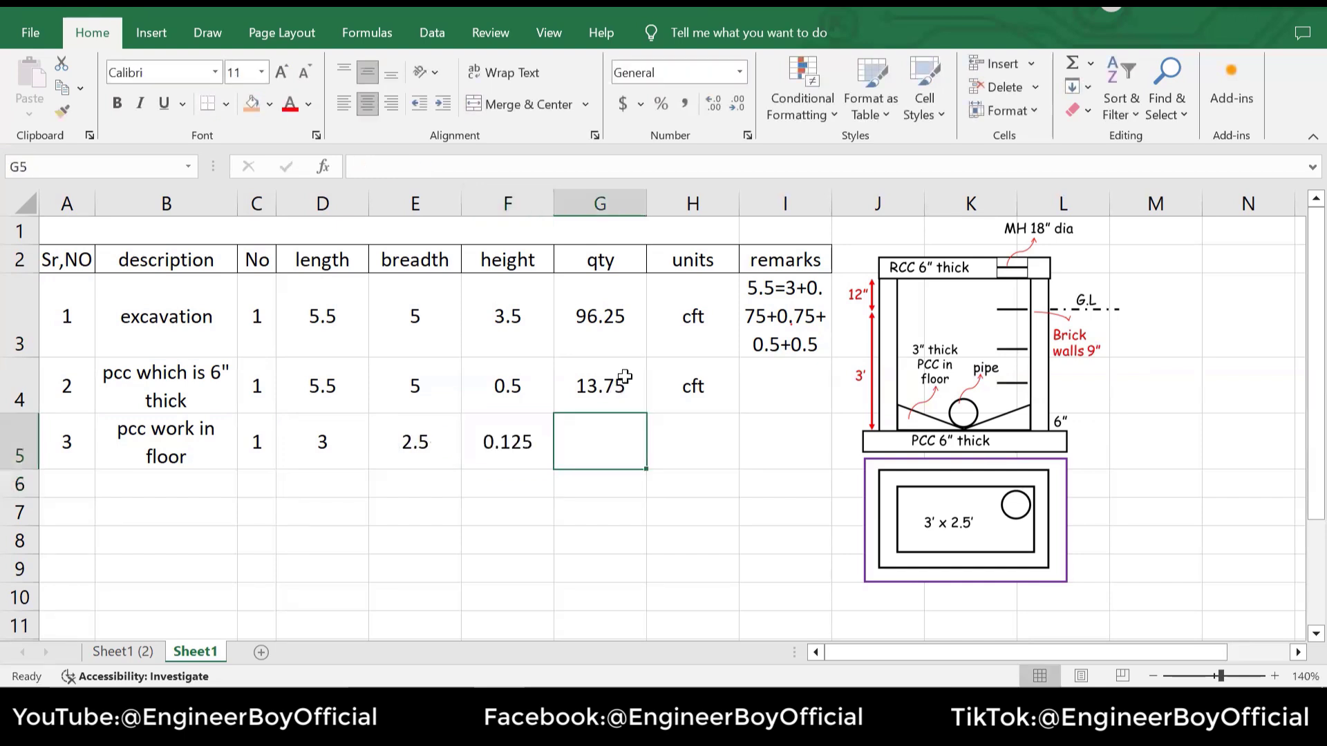
{"action": "left_click", "coordinate": [637, 399]}
{"action": "left_click_drag", "start_coordinate": [646, 412], "coordinate": [646, 464]}
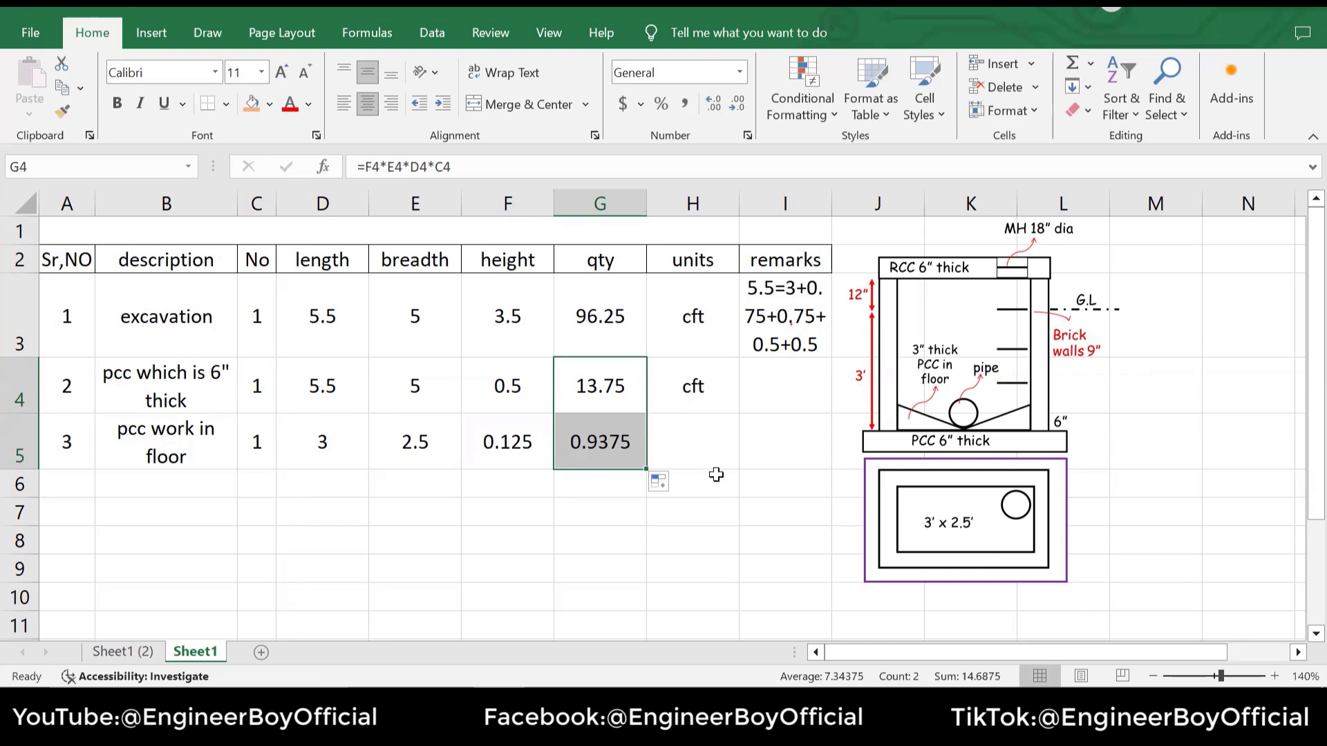
{"action": "left_click", "coordinate": [712, 449]}
{"action": "left_click", "coordinate": [715, 408]}
{"action": "left_click_drag", "start_coordinate": [739, 415], "coordinate": [739, 469]}
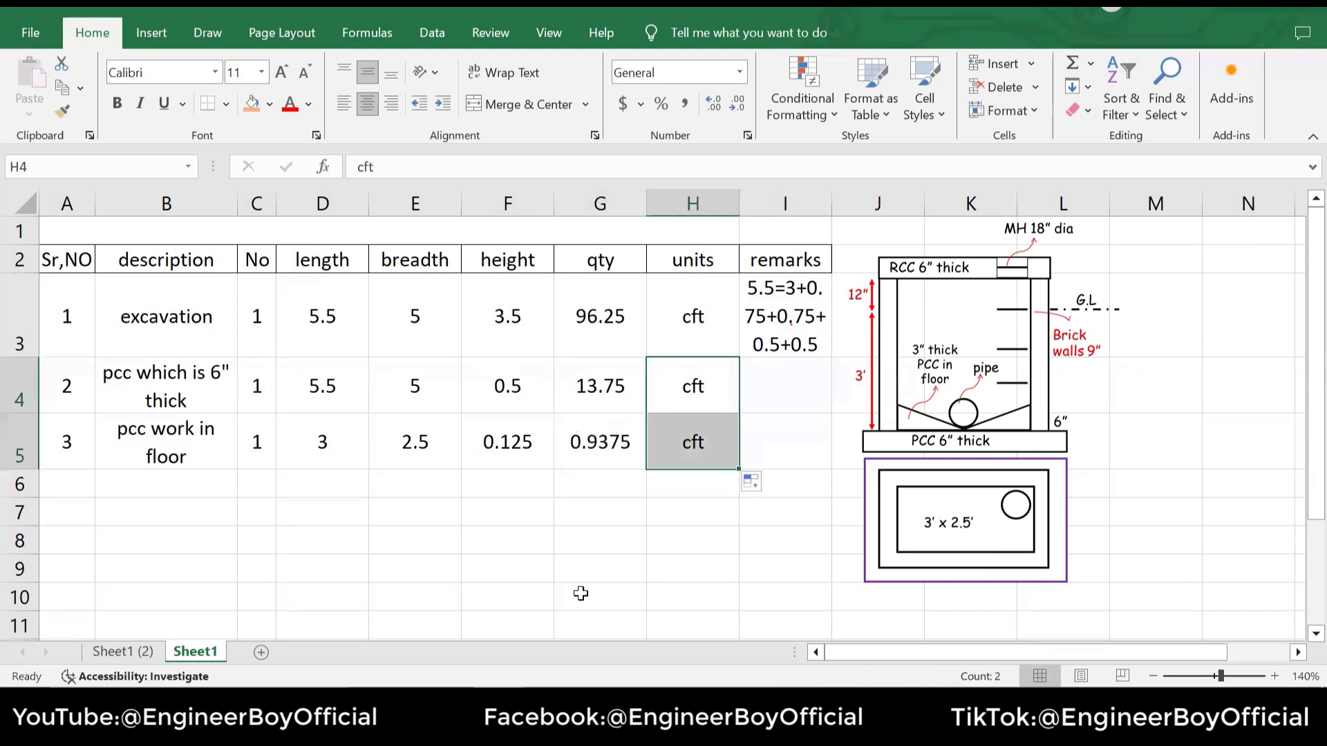
Add item 4 in row 6 with the description 'RCC slab 1:2:4, 6 inches thick'
{"action": "left_click", "coordinate": [69, 479]}
{"action": "type", "text": "4"}
{"action": "left_click", "coordinate": [195, 488]}
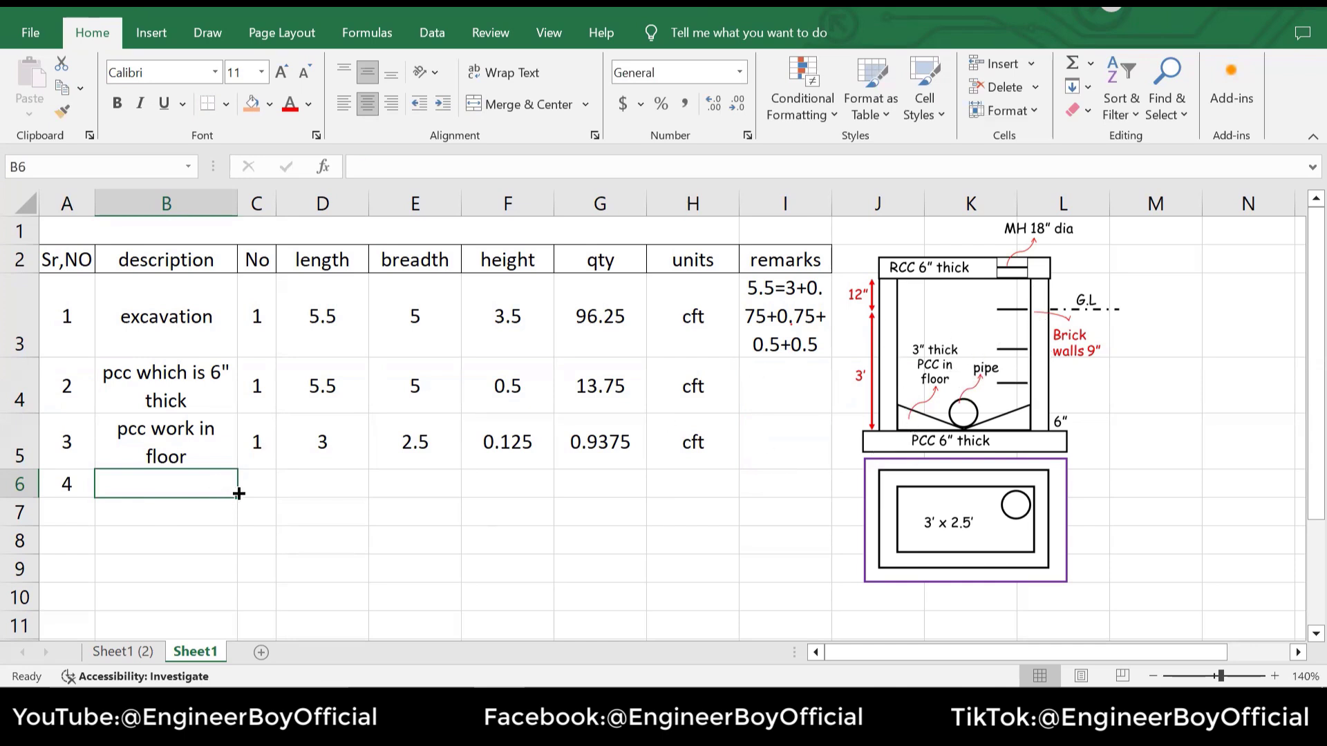
{"action": "type", "text": "RCC slab 1:2:4, 6 inches thick"}
{"action": "key", "text": "Tab"}
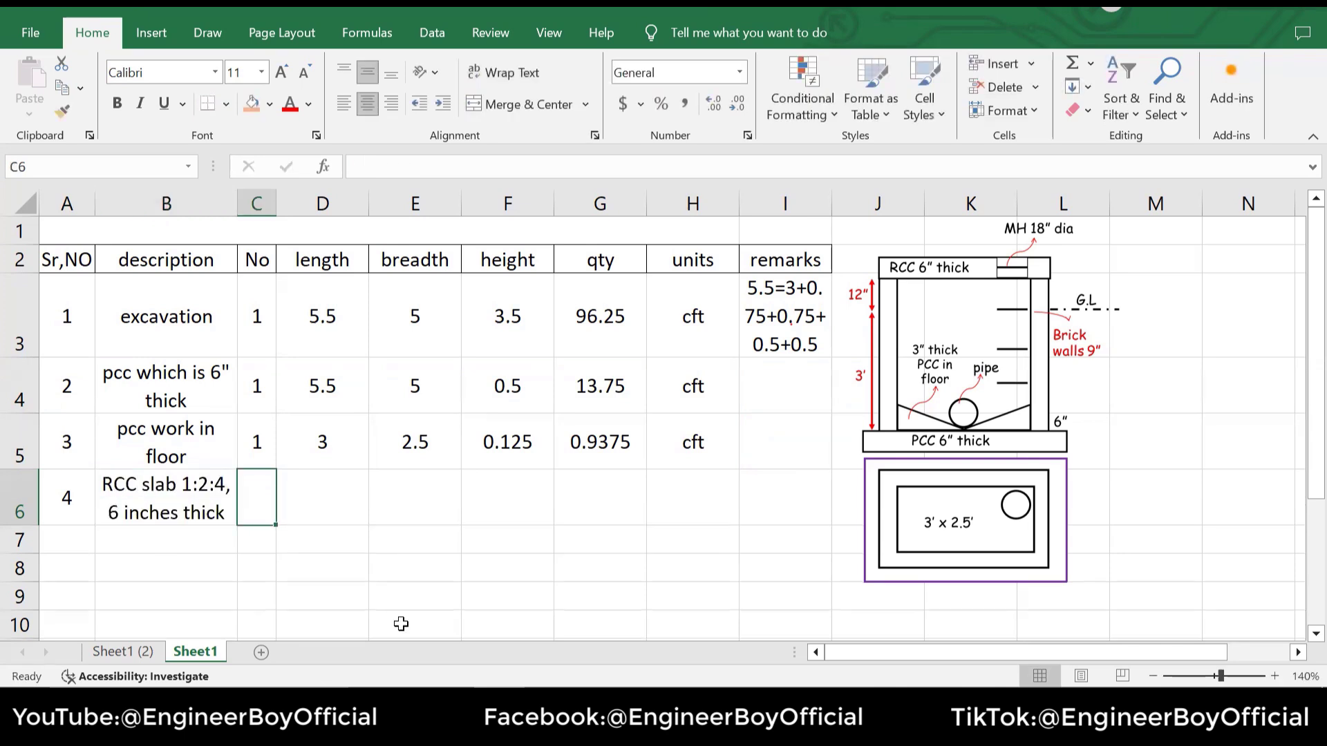
Enter number 1 and length 4.5 for the RCC slab in row 6
{"action": "type", "text": "1"}
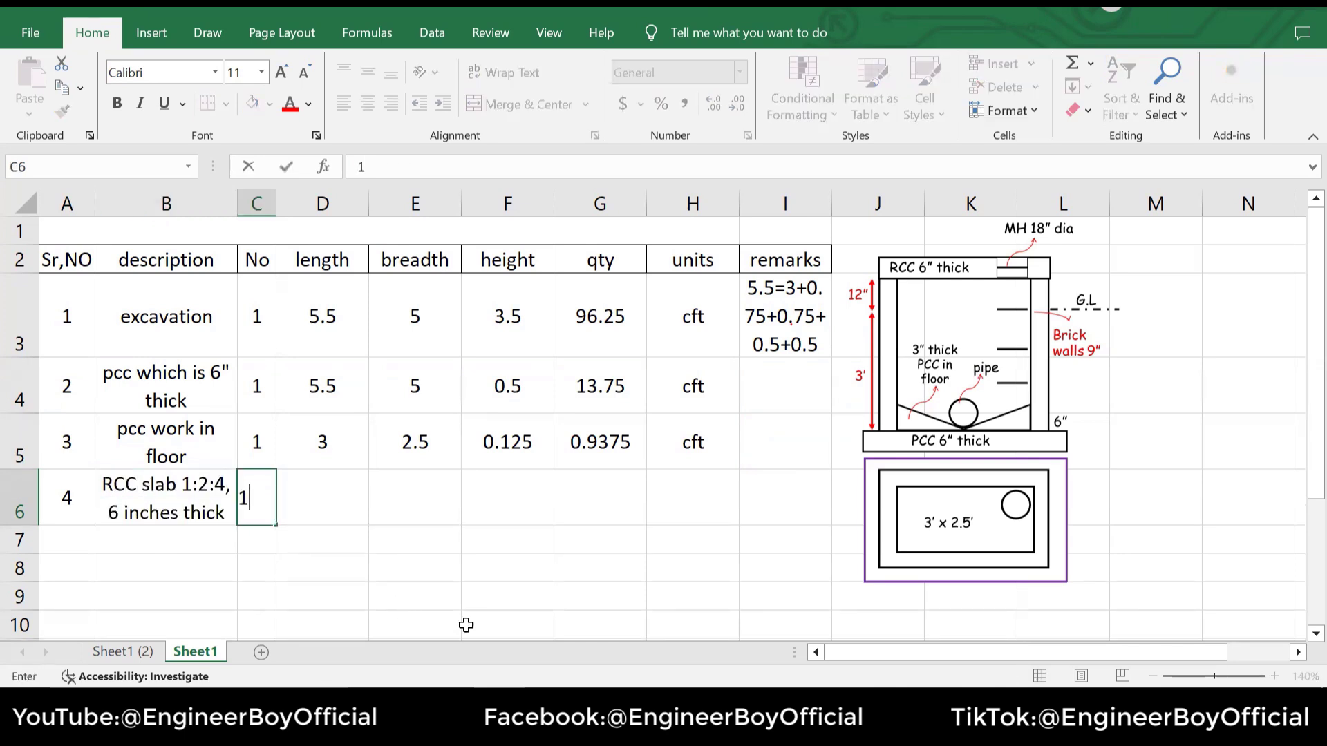
{"action": "key", "text": "Tab"}
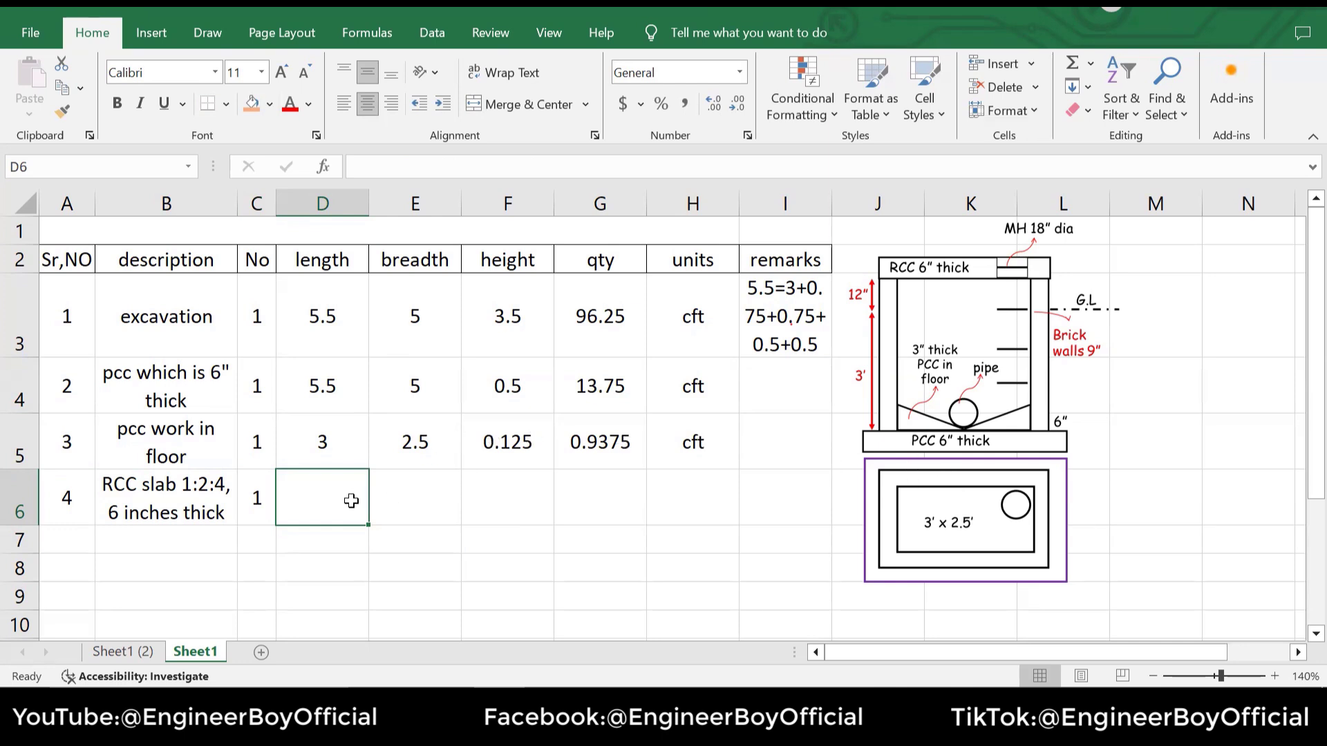
{"action": "type", "text": "4.5"}
Mark the slab length across the chamber and both brick walls on the section drawing with a green ink arrow
{"action": "left_click", "coordinate": [964, 429]}
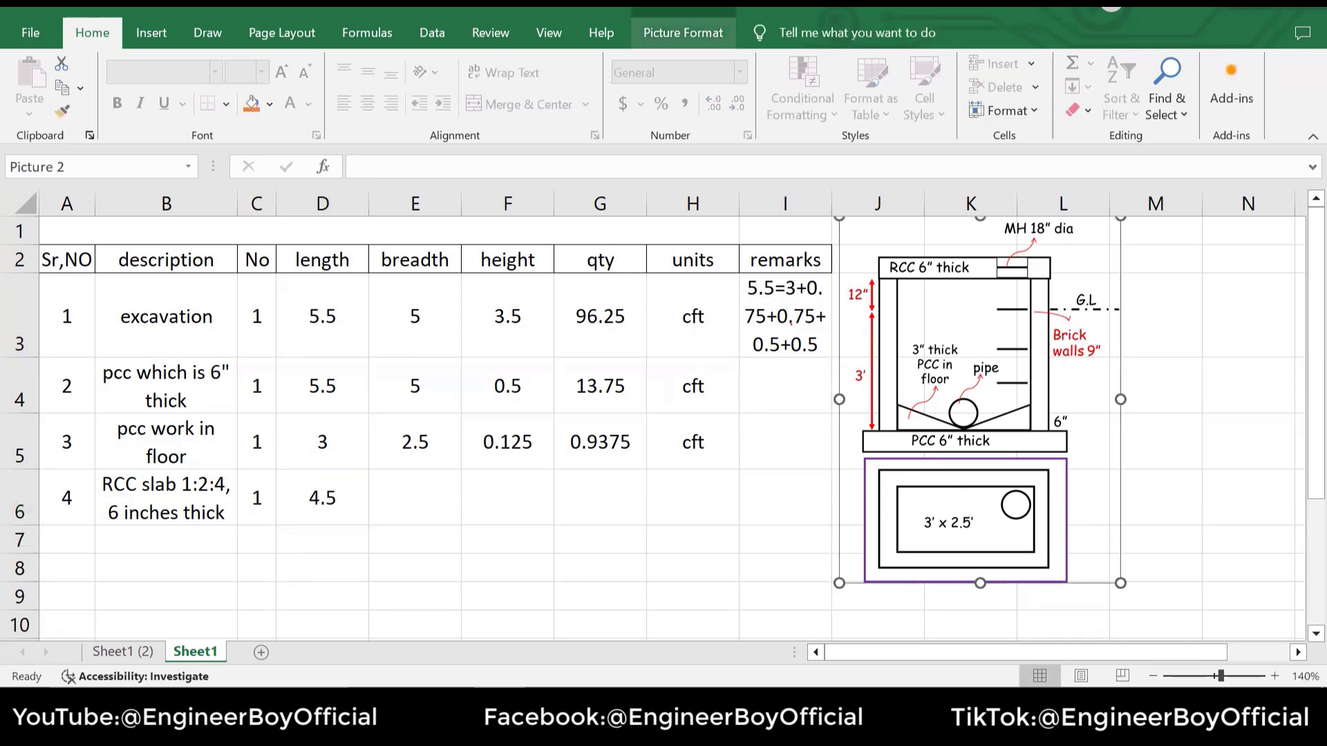
{"action": "left_click", "coordinate": [170, 31]}
{"action": "left_click", "coordinate": [208, 35]}
{"action": "left_click", "coordinate": [234, 79]}
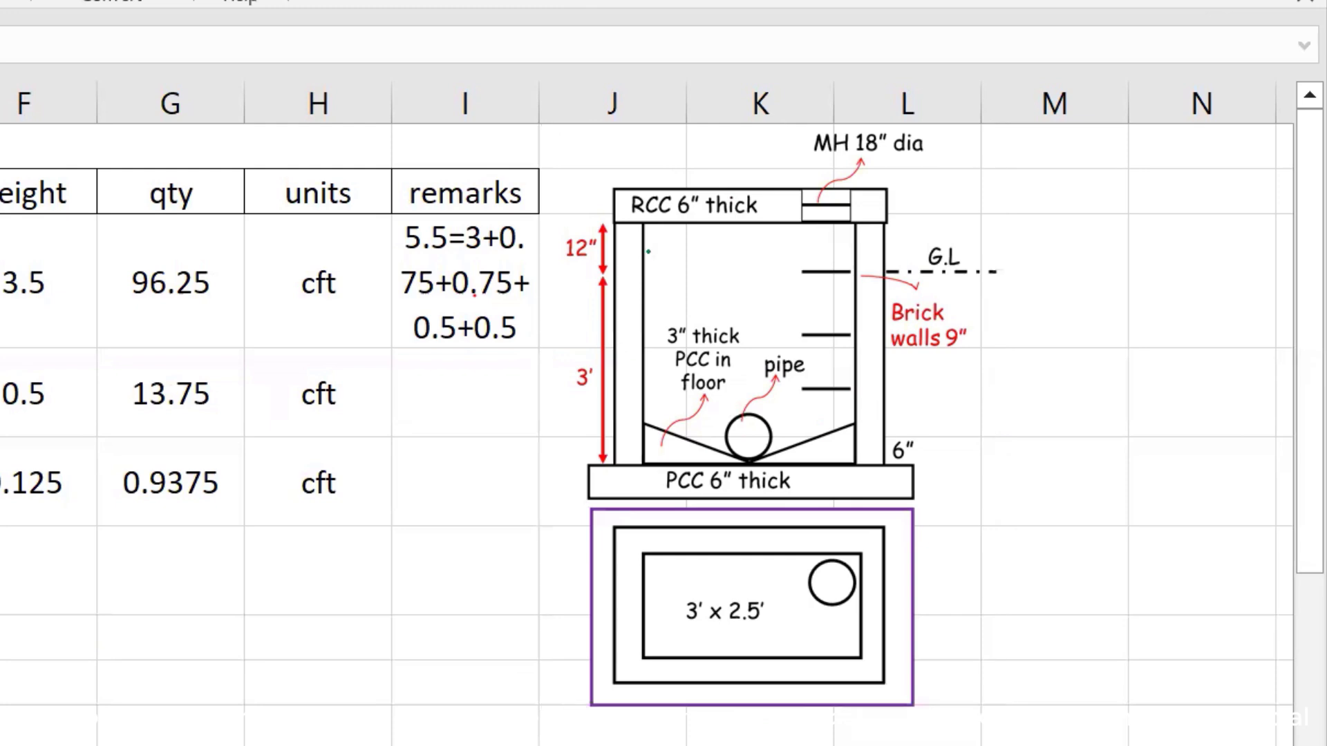
{"action": "mouse_move", "coordinate": [649, 252]}
{"action": "left_mouse_down"}
{"action": "mouse_move", "coordinate": [855, 260]}
{"action": "mouse_move", "coordinate": [841, 280]}
{"action": "mouse_move", "coordinate": [668, 267]}
{"action": "left_mouse_up"}
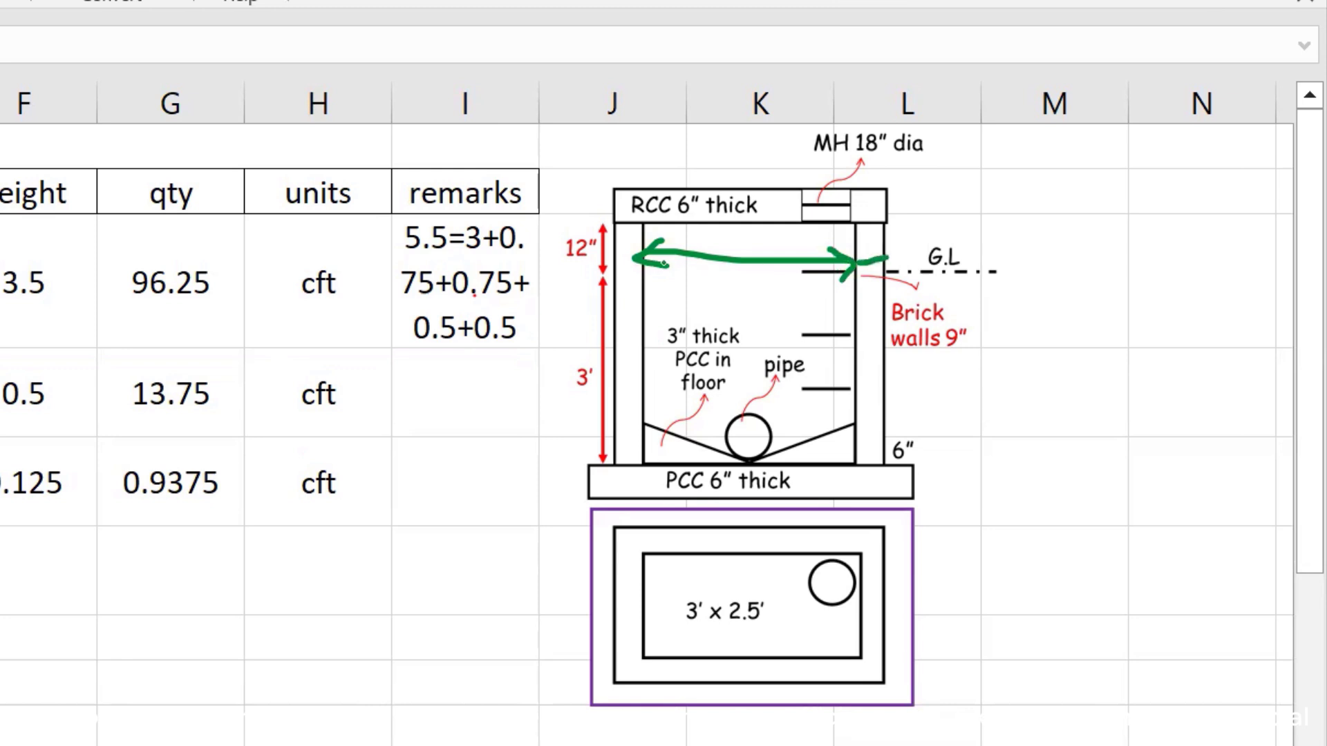
{"action": "left_click_drag", "start_coordinate": [640, 260], "coordinate": [616, 258]}
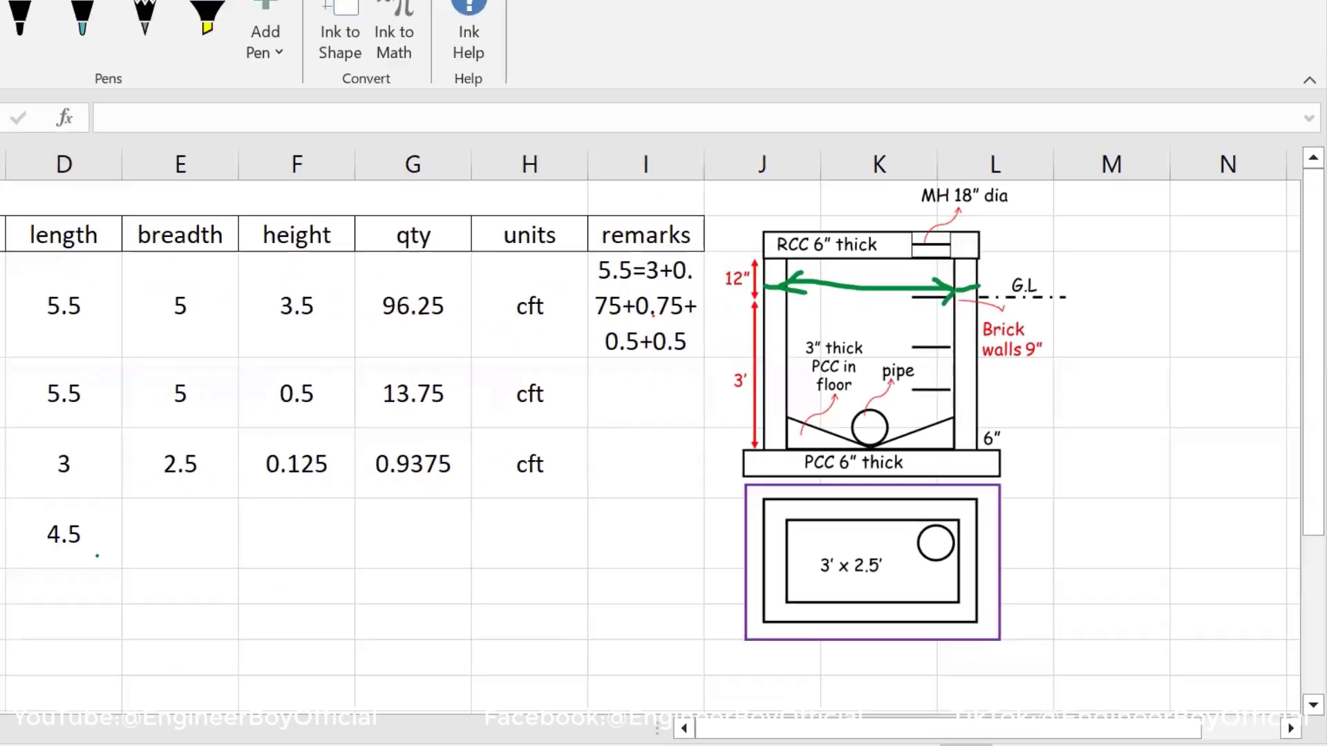
{"action": "left_click_drag", "start_coordinate": [349, 507], "coordinate": [402, 476]}
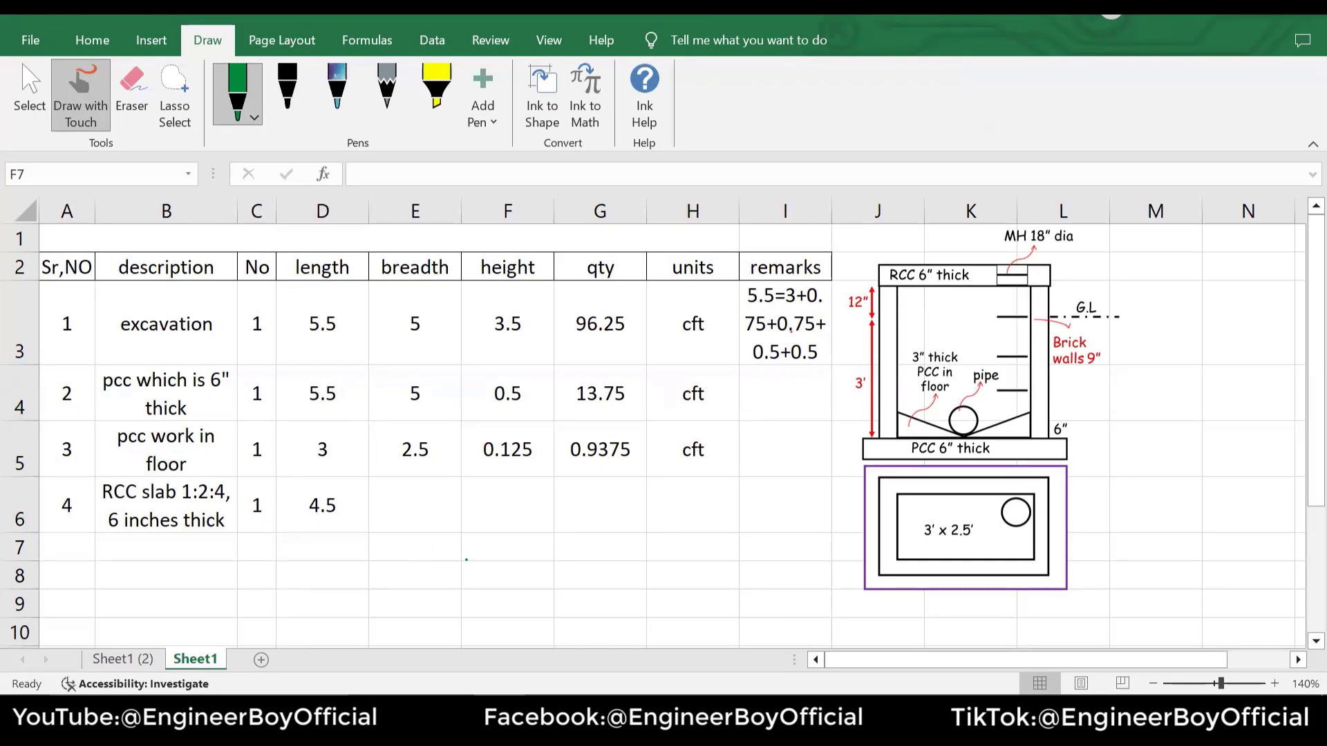
Enter breadth 4 for the RCC slab in row 6
{"action": "left_click", "coordinate": [45, 83]}
{"action": "left_click", "coordinate": [422, 487]}
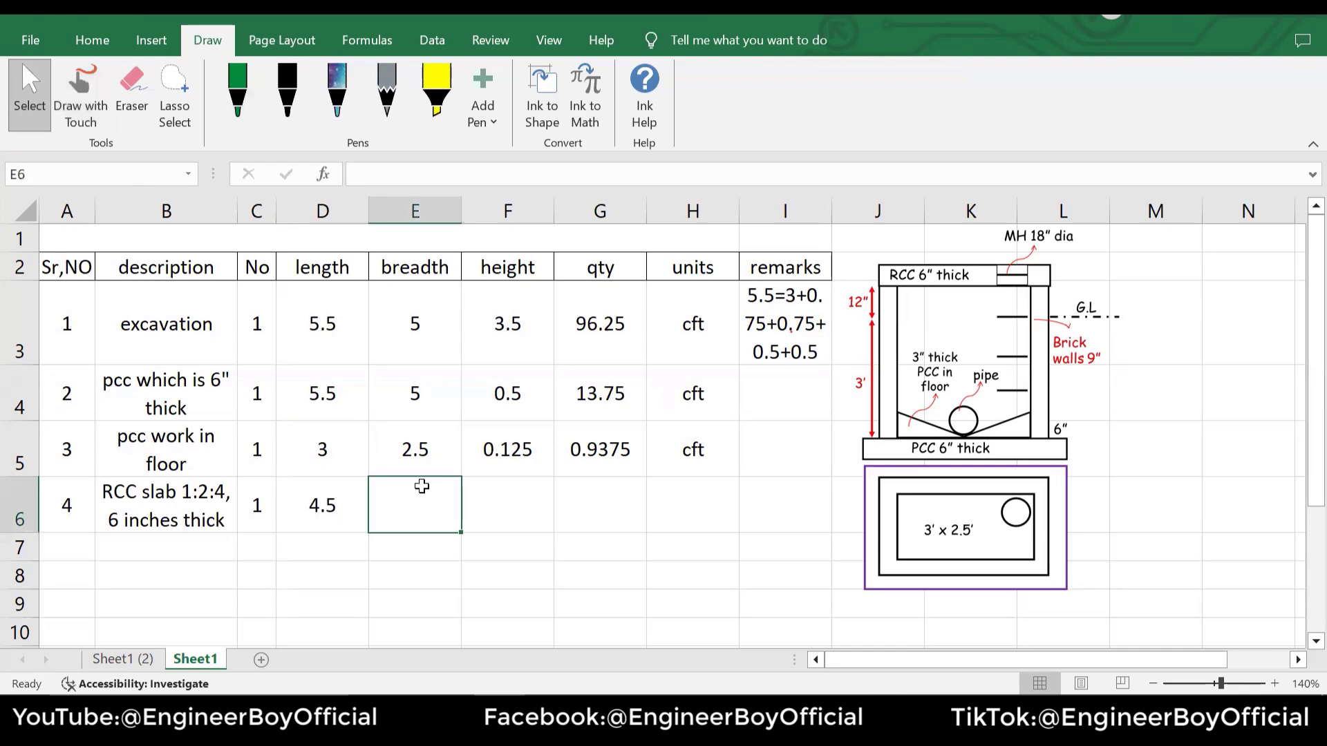
{"action": "type", "text": "4"}
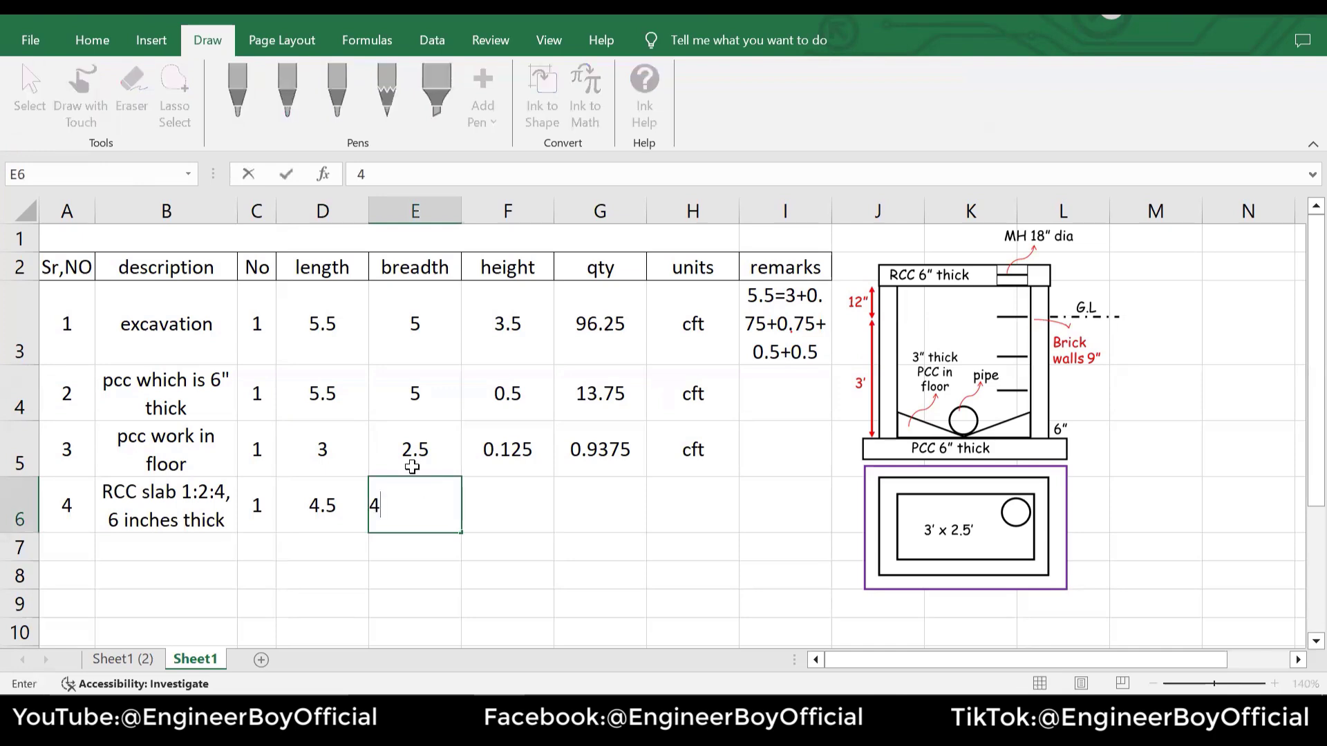
{"action": "key", "text": "Tab"}
Mark the slab breadth and outer wall outline on the plan in green ink and circle the 'RCC 6" thick' label
{"action": "left_click", "coordinate": [237, 90]}
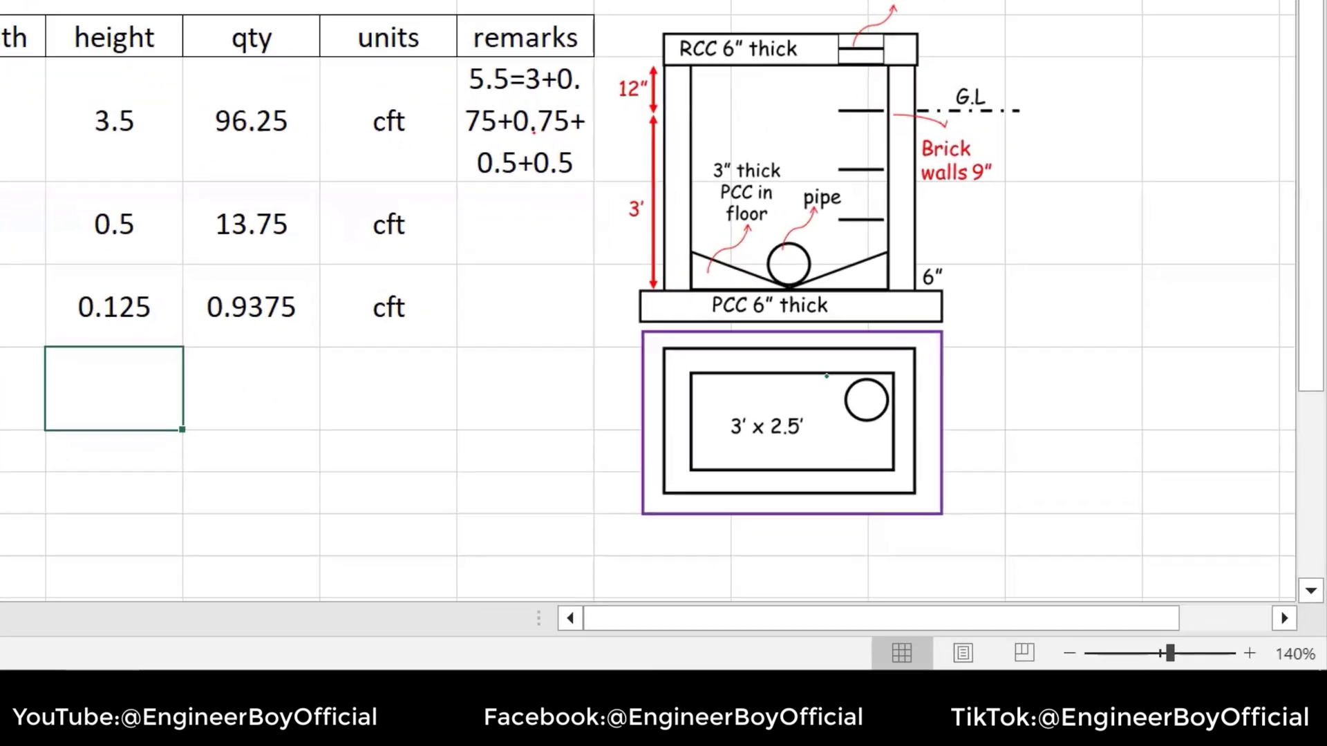
{"action": "left_click_drag", "start_coordinate": [815, 363], "coordinate": [825, 465]}
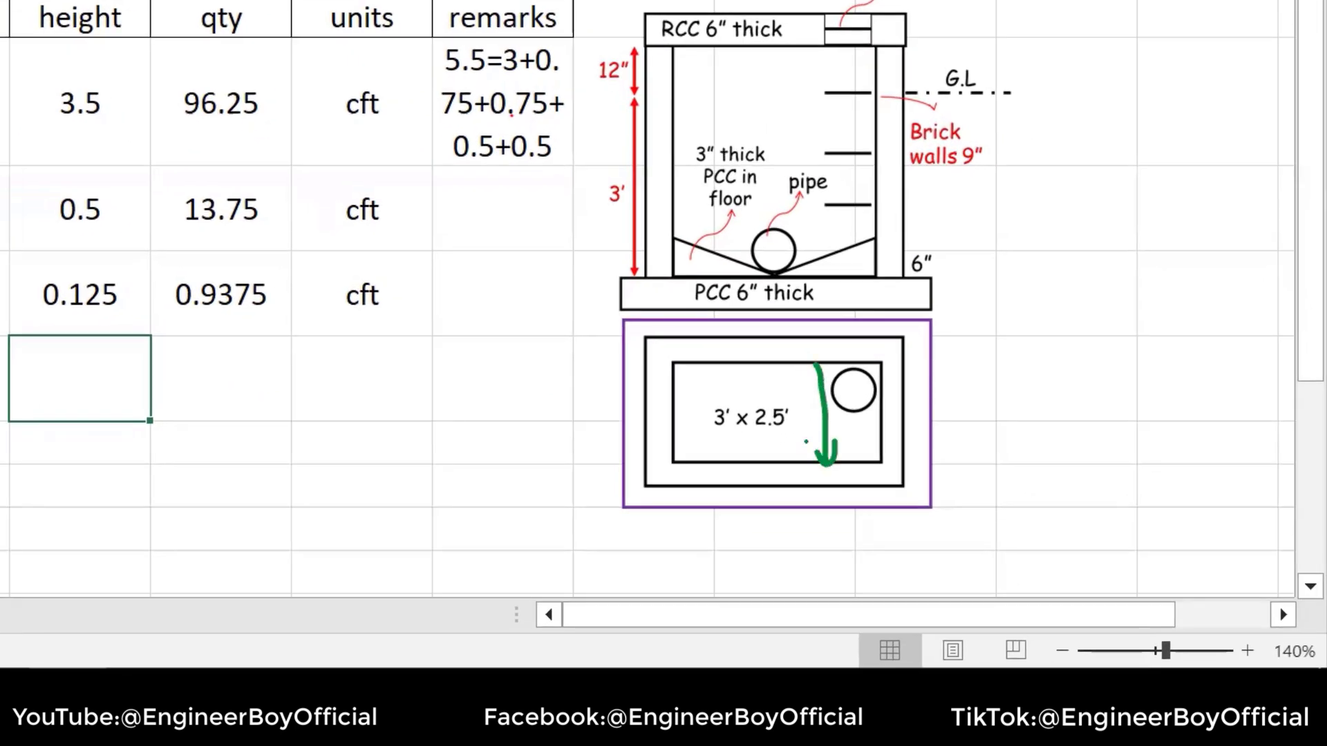
{"action": "mouse_move", "coordinate": [813, 378]}
{"action": "left_mouse_down"}
{"action": "mouse_move", "coordinate": [817, 360]}
{"action": "mouse_move", "coordinate": [832, 387]}
{"action": "left_mouse_up"}
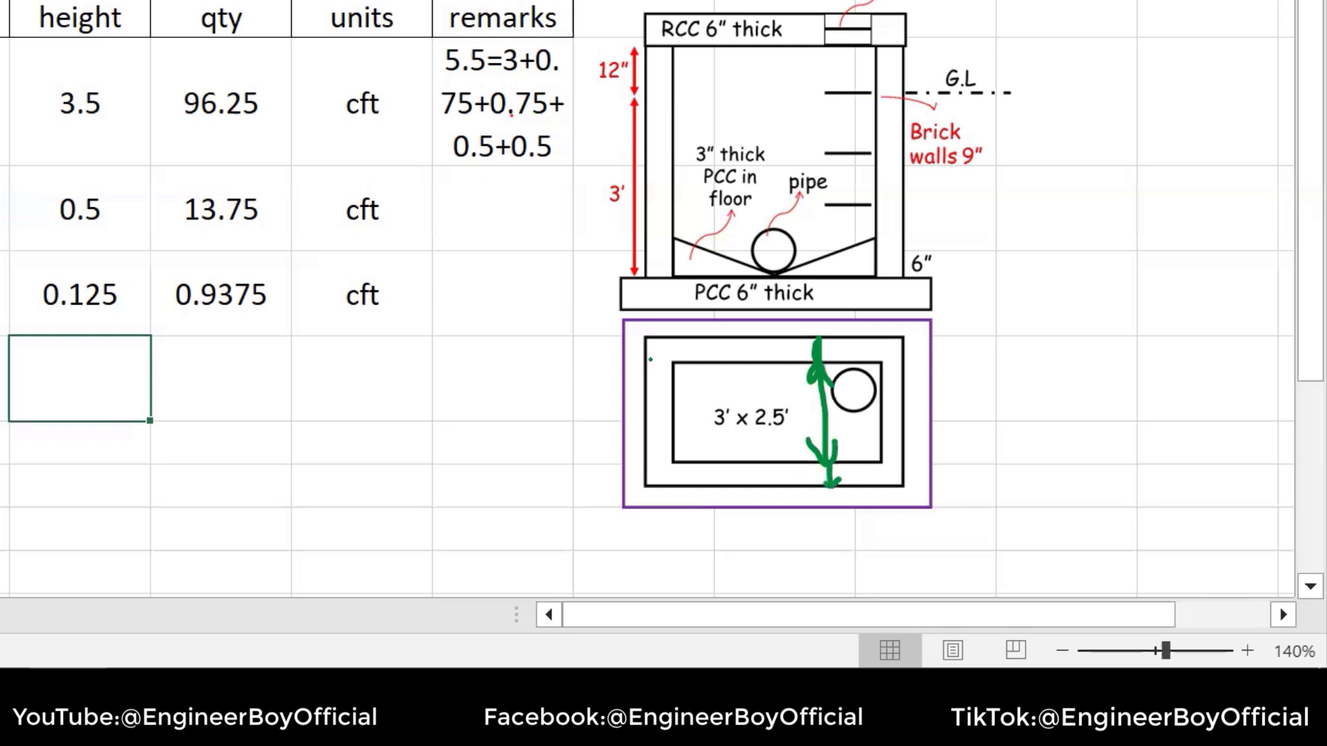
{"action": "mouse_move", "coordinate": [647, 338]}
{"action": "left_mouse_down"}
{"action": "mouse_move", "coordinate": [897, 340]}
{"action": "mouse_move", "coordinate": [915, 435]}
{"action": "mouse_move", "coordinate": [905, 408]}
{"action": "mouse_move", "coordinate": [901, 483]}
{"action": "mouse_move", "coordinate": [641, 484]}
{"action": "mouse_move", "coordinate": [650, 344]}
{"action": "left_mouse_up"}
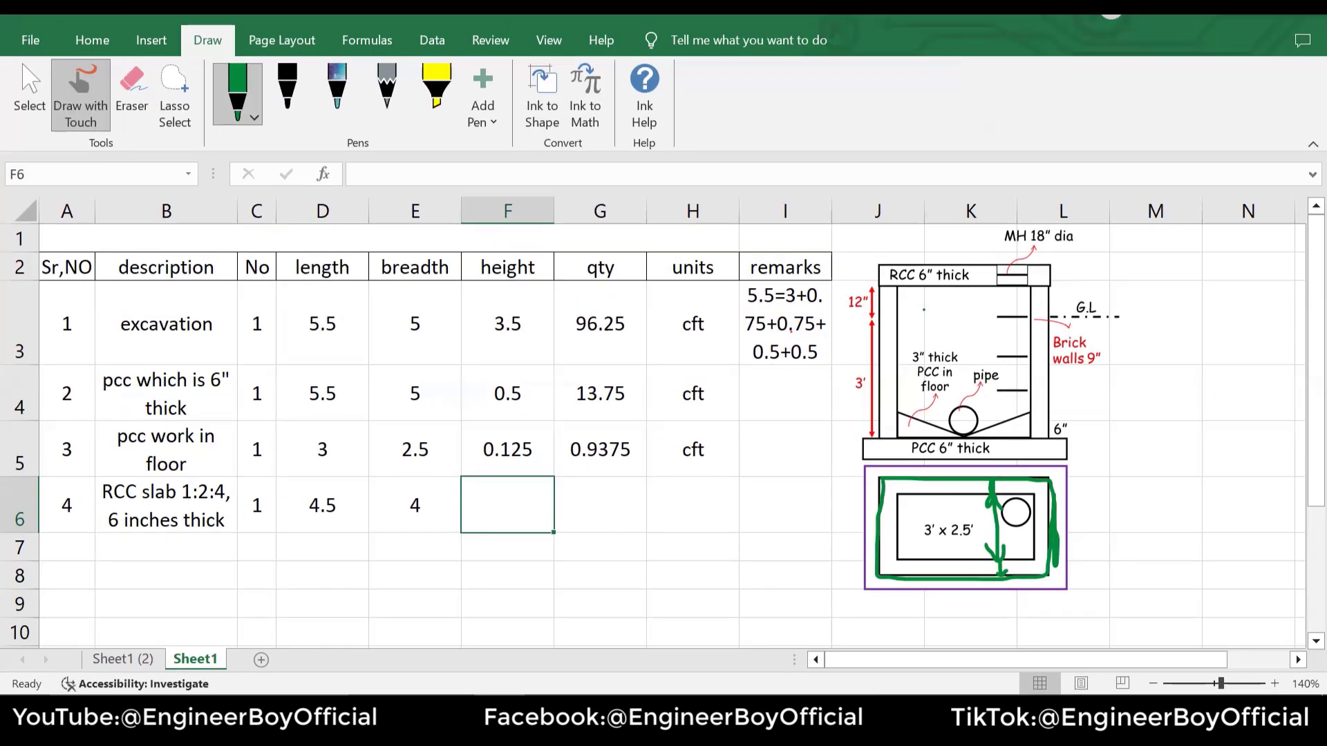
{"action": "mouse_move", "coordinate": [923, 253]}
{"action": "left_mouse_down"}
{"action": "mouse_move", "coordinate": [872, 268]}
{"action": "mouse_move", "coordinate": [978, 286]}
{"action": "mouse_move", "coordinate": [910, 252]}
{"action": "left_mouse_up"}
{"action": "left_click", "coordinate": [42, 82]}
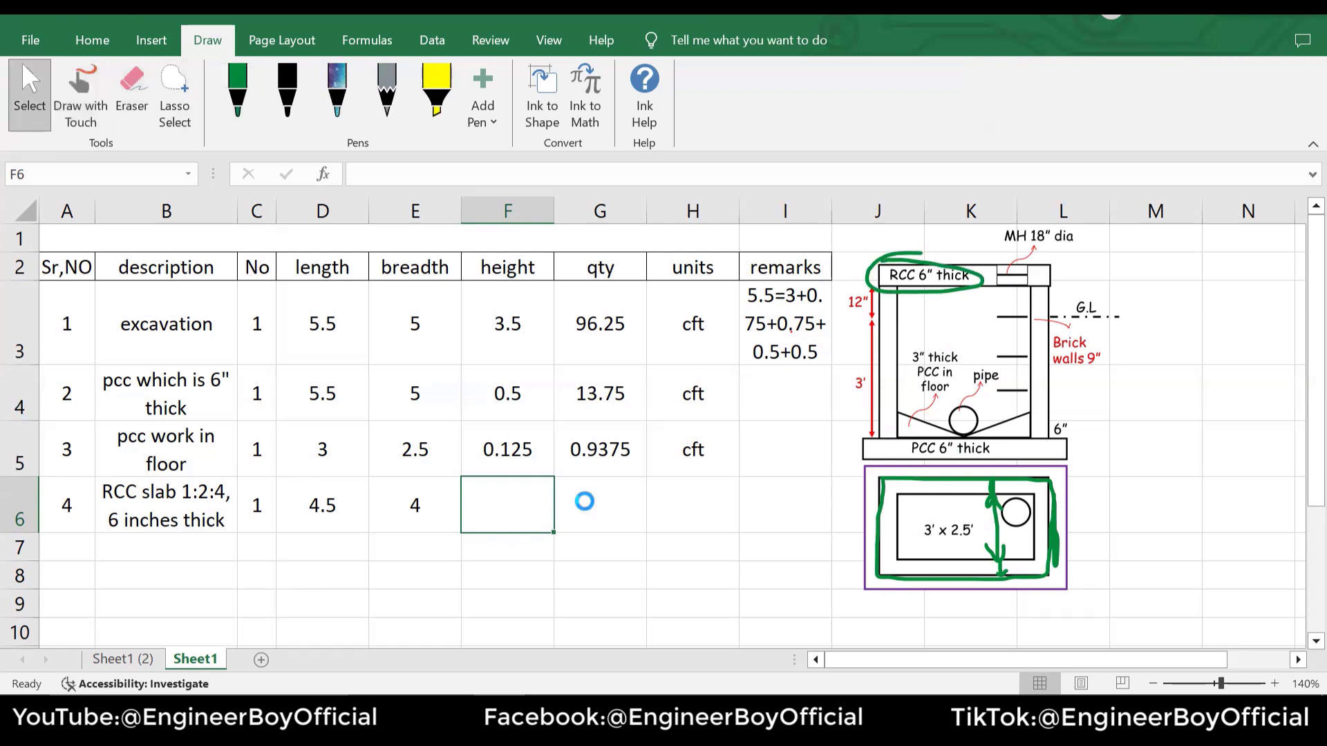
Undo all the green ink marks on the manhole drawing
{"action": "key", "text": "ctrl+z"}
{"action": "key", "text": "ctrl+z"}
{"action": "key", "text": "ctrl+z"}
{"action": "key", "text": "ctrl+z"}
{"action": "key", "text": "ctrl+z"}
{"action": "key", "text": "ctrl+z"}
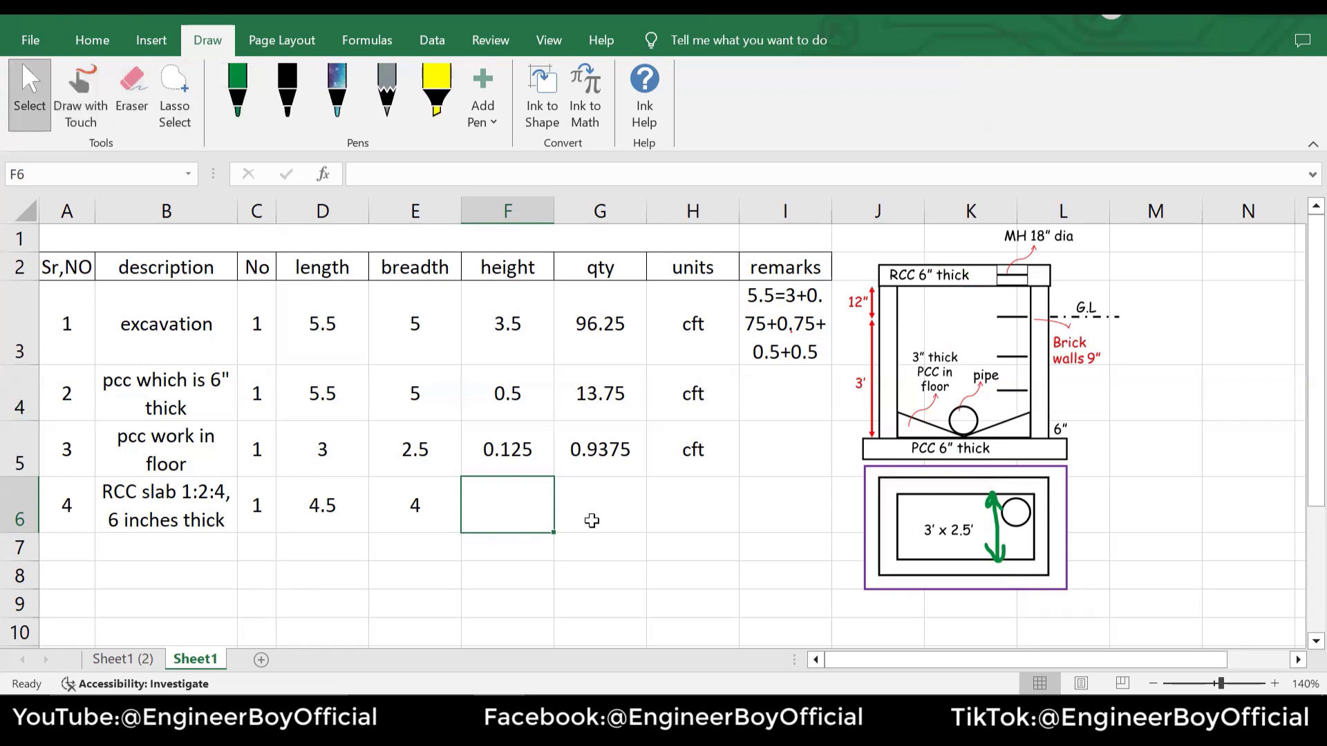
{"action": "key", "text": "ctrl+z"}
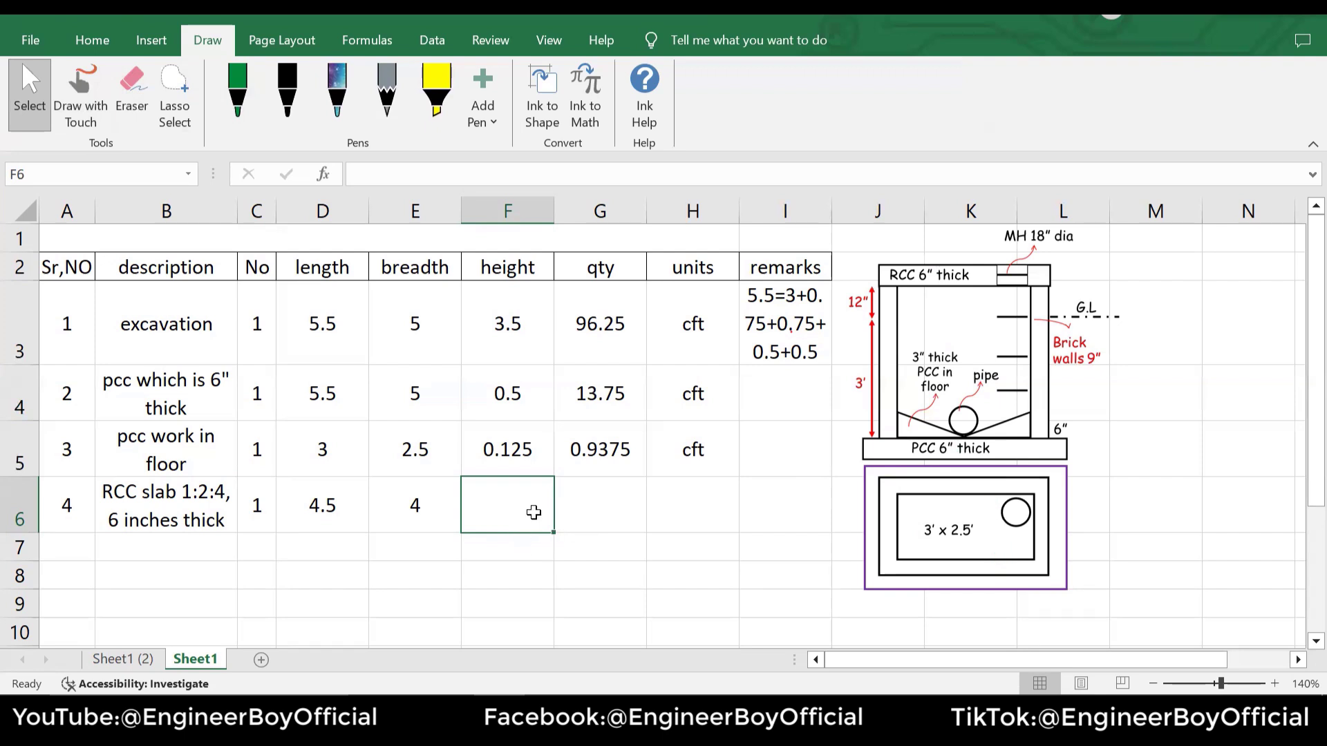
Enter height 0.5 for the RCC slab in row 6
{"action": "type", "text": "0."}
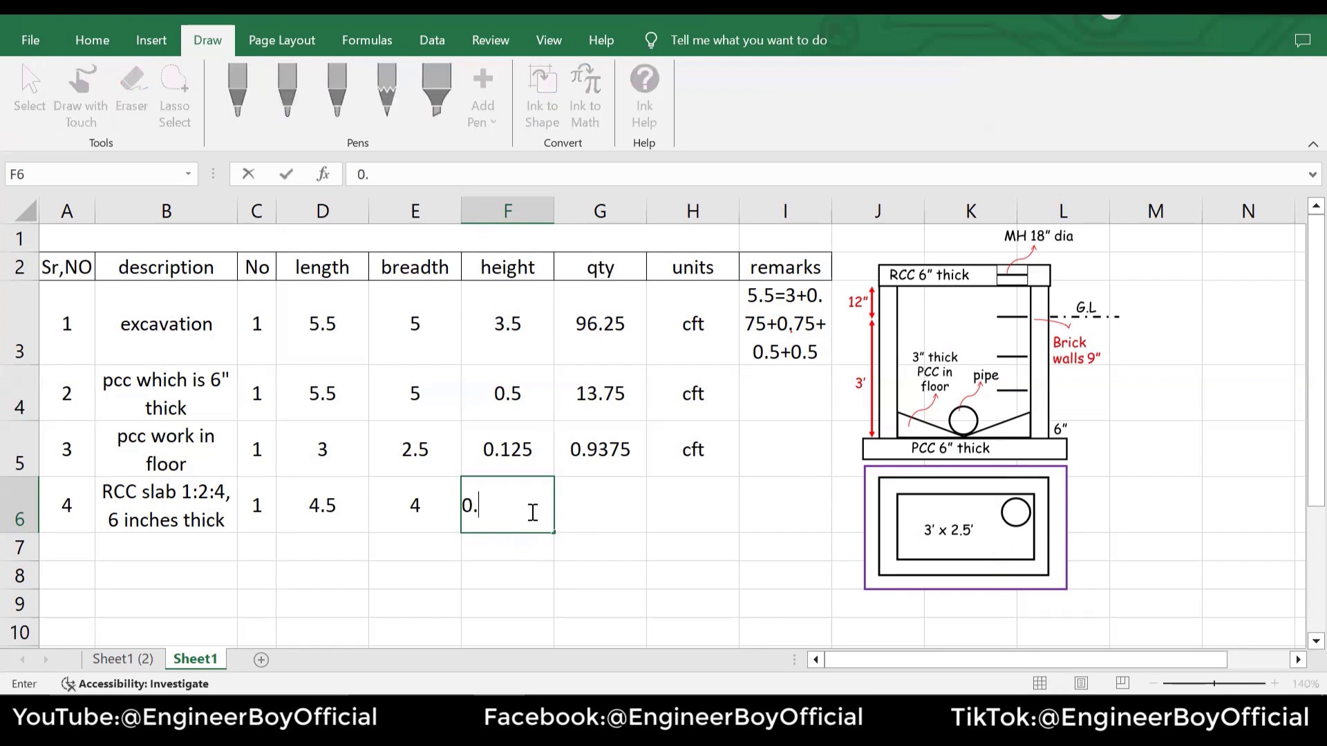
{"action": "type", "text": "5"}
{"action": "key", "text": "Tab"}
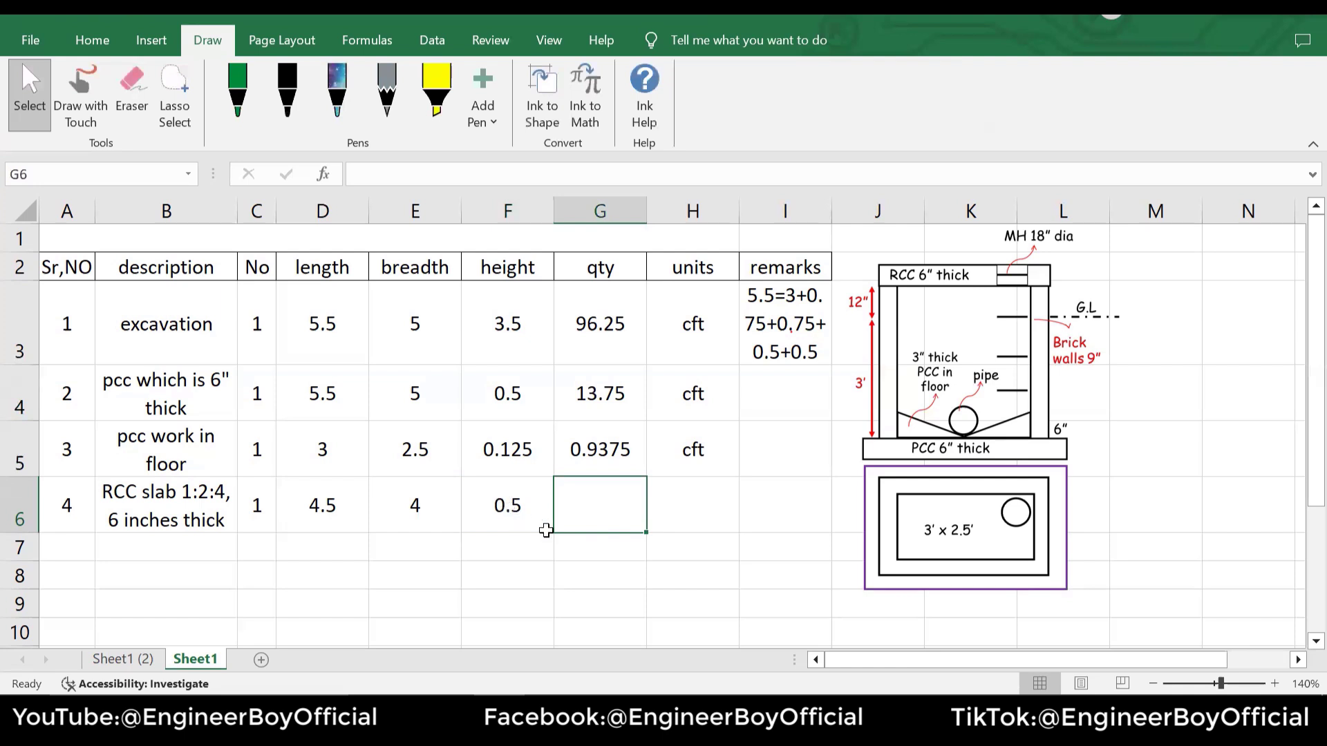
Copy the quantity formula and cft unit from row 5 down to the RCC slab row
{"action": "left_click", "coordinate": [616, 450]}
{"action": "left_click_drag", "start_coordinate": [646, 477], "coordinate": [786, 548]}
{"action": "left_click", "coordinate": [719, 453]}
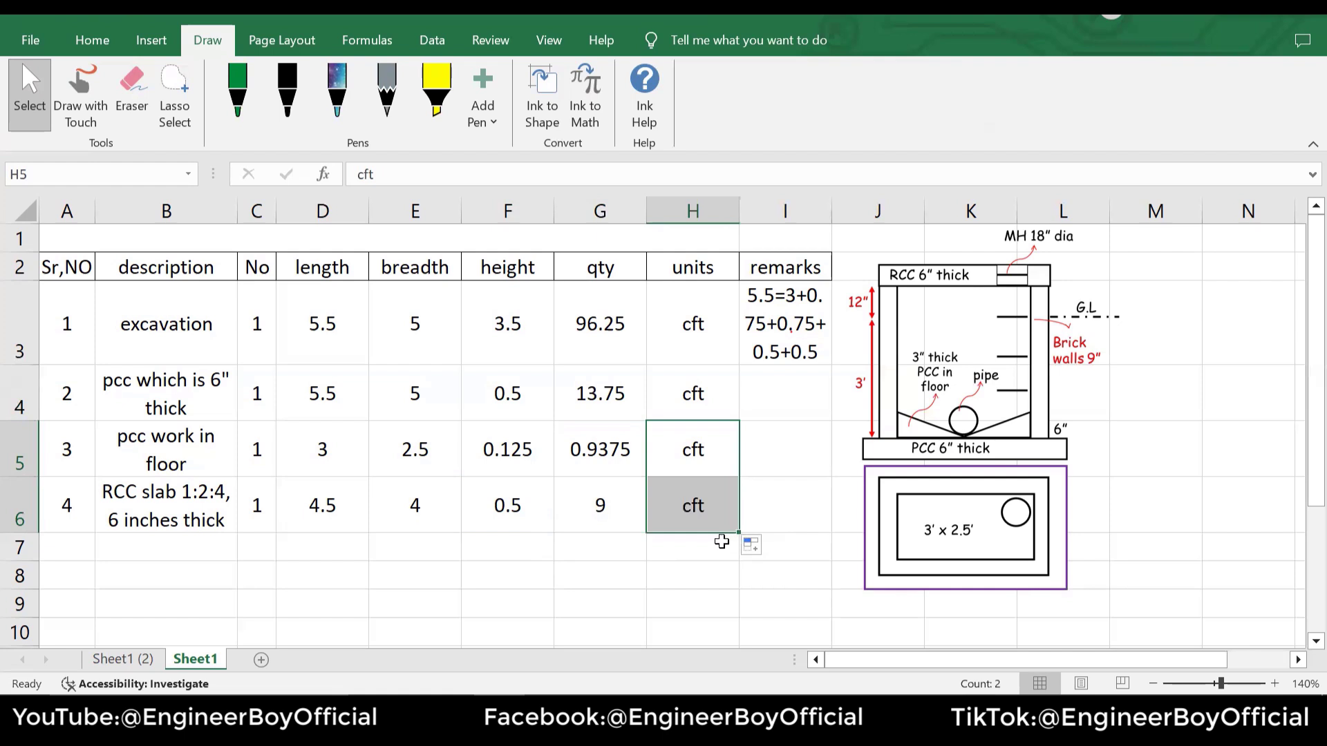
Shade the manhole cover opening in the RCC slab section with green ink, then undo the marking
{"action": "left_click", "coordinate": [237, 89]}
{"action": "mouse_move", "coordinate": [1028, 270]}
{"action": "left_mouse_down"}
{"action": "mouse_move", "coordinate": [1008, 278]}
{"action": "mouse_move", "coordinate": [1019, 288]}
{"action": "mouse_move", "coordinate": [1010, 269]}
{"action": "mouse_move", "coordinate": [1002, 281]}
{"action": "left_mouse_up"}
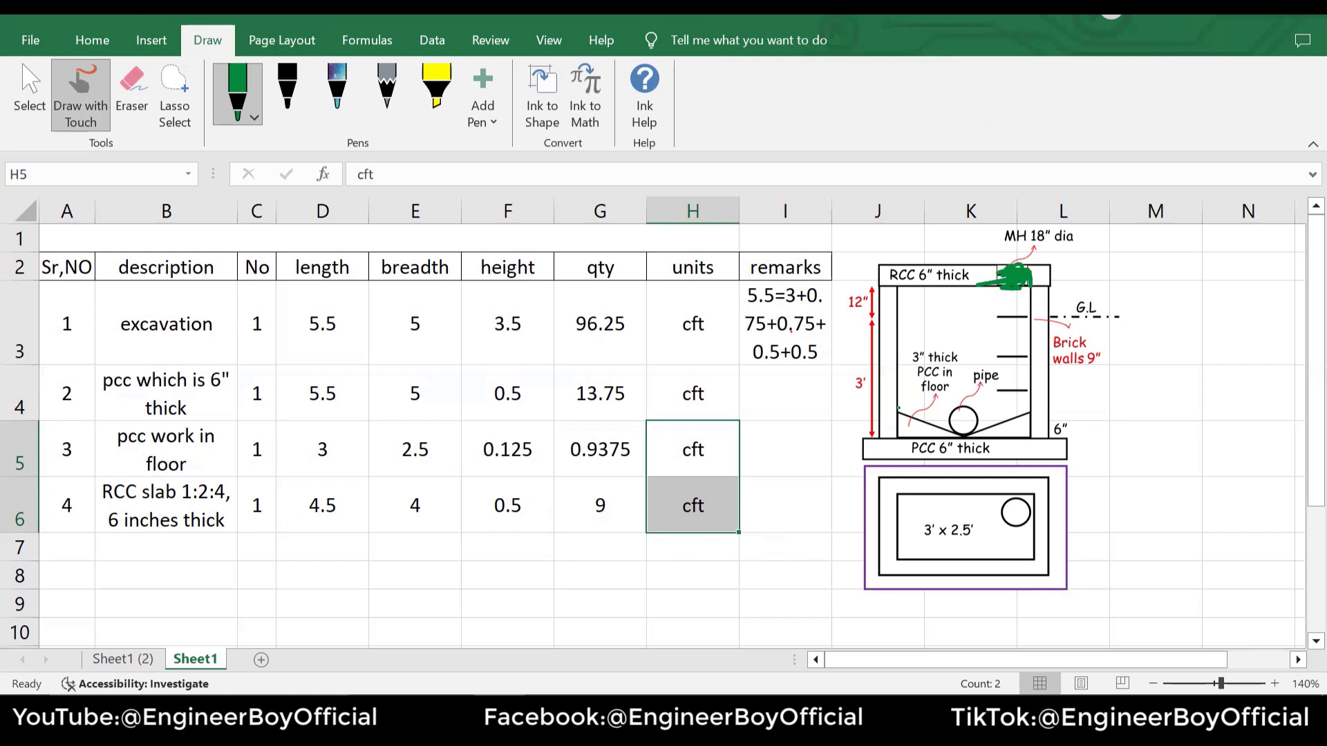
{"action": "key", "text": "ctrl+z"}
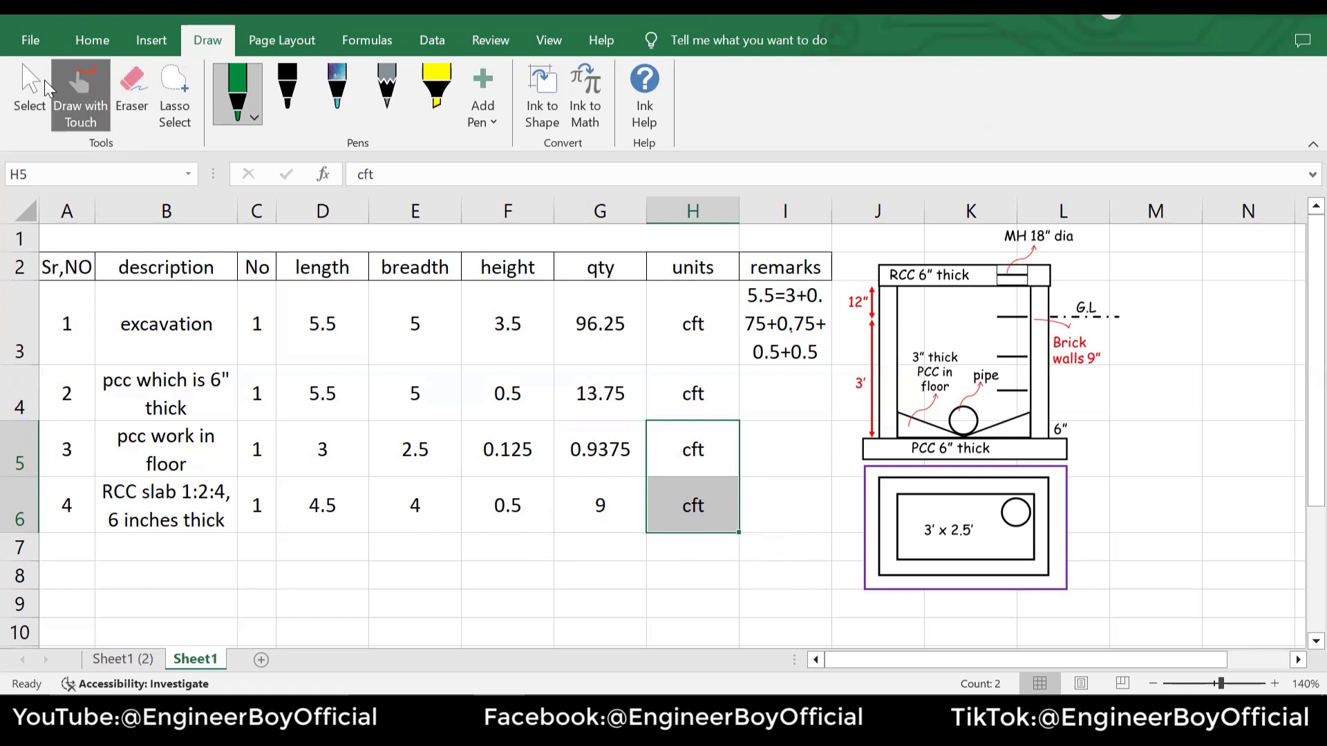
{"action": "left_click", "coordinate": [26, 90]}
Enter the description 'deduction for MH cover' in B7 and wrap its text
{"action": "left_click", "coordinate": [136, 537]}
{"action": "type", "text": "de"}
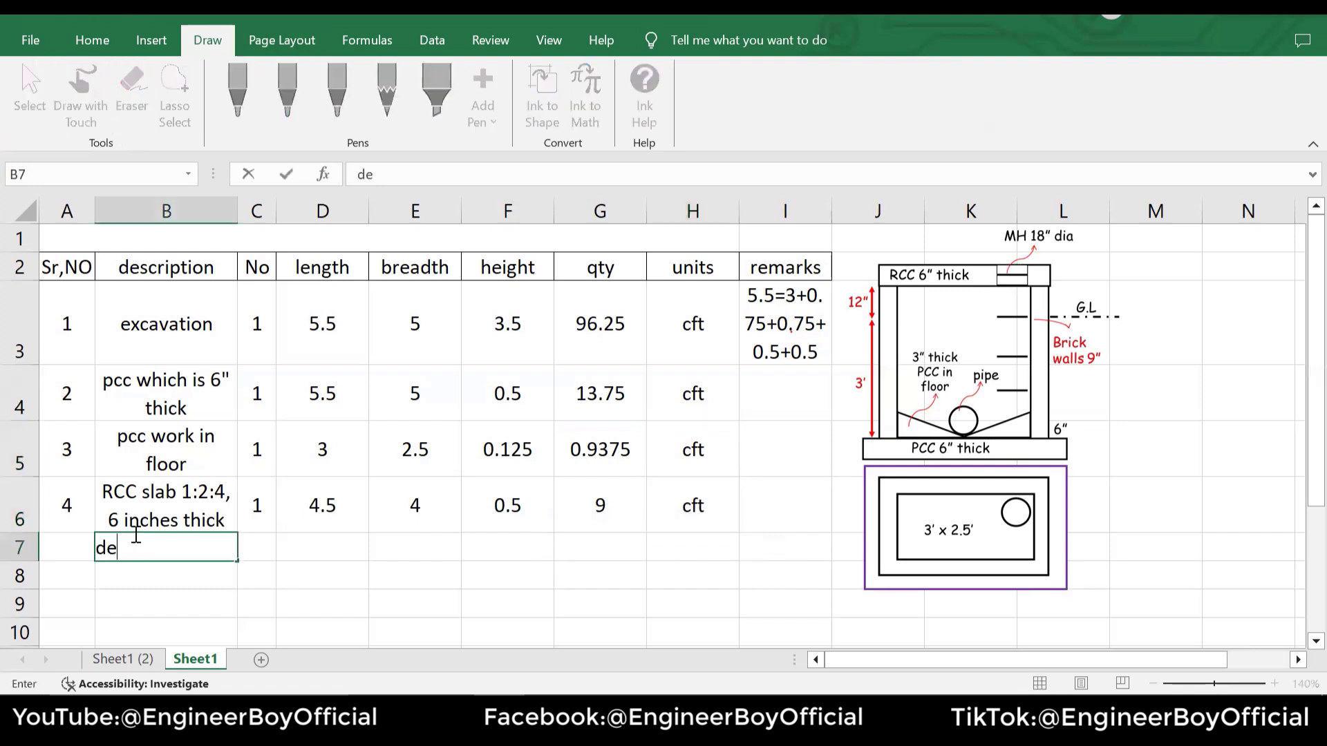
{"action": "type", "text": "duction for c"}
{"action": "key", "text": "BackSpace"}
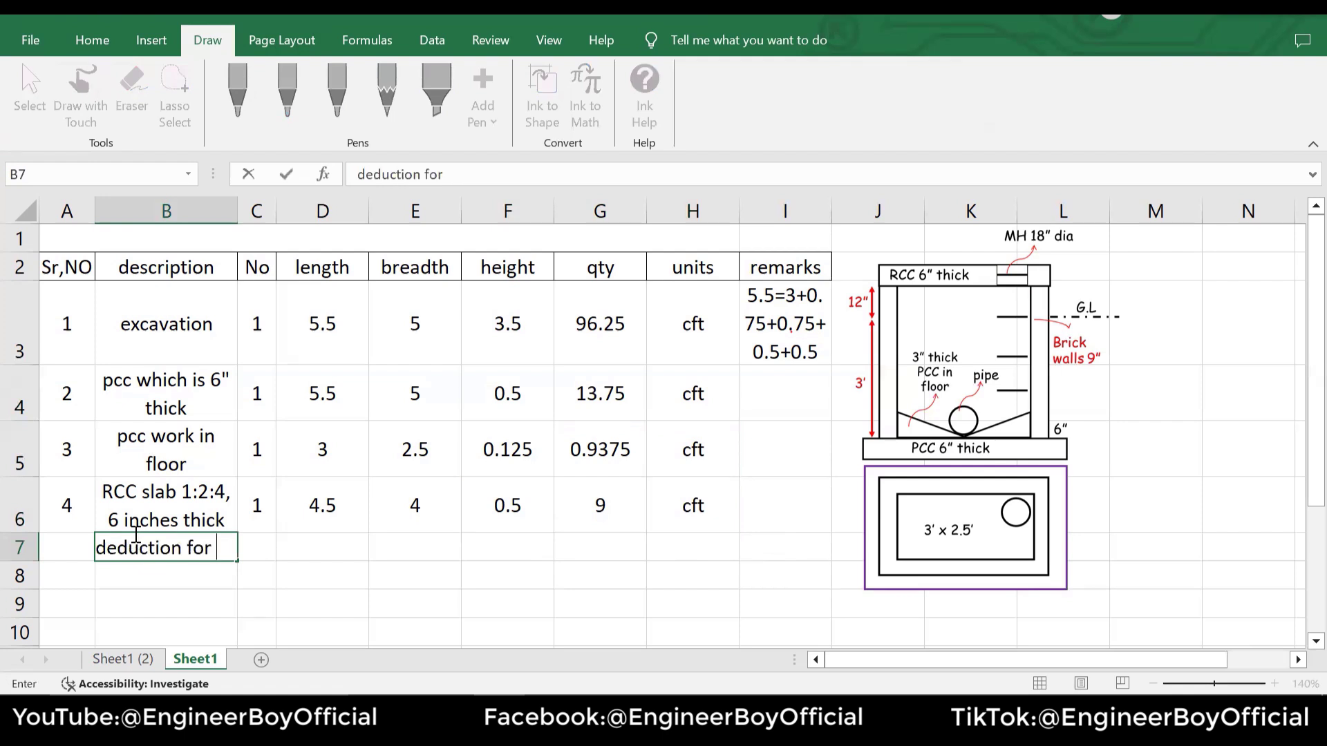
{"action": "type", "text": "cove"}
{"action": "key", "text": "BackSpace"}
{"action": "key", "text": "BackSpace"}
{"action": "key", "text": "BackSpace"}
{"action": "key", "text": "BackSpace"}
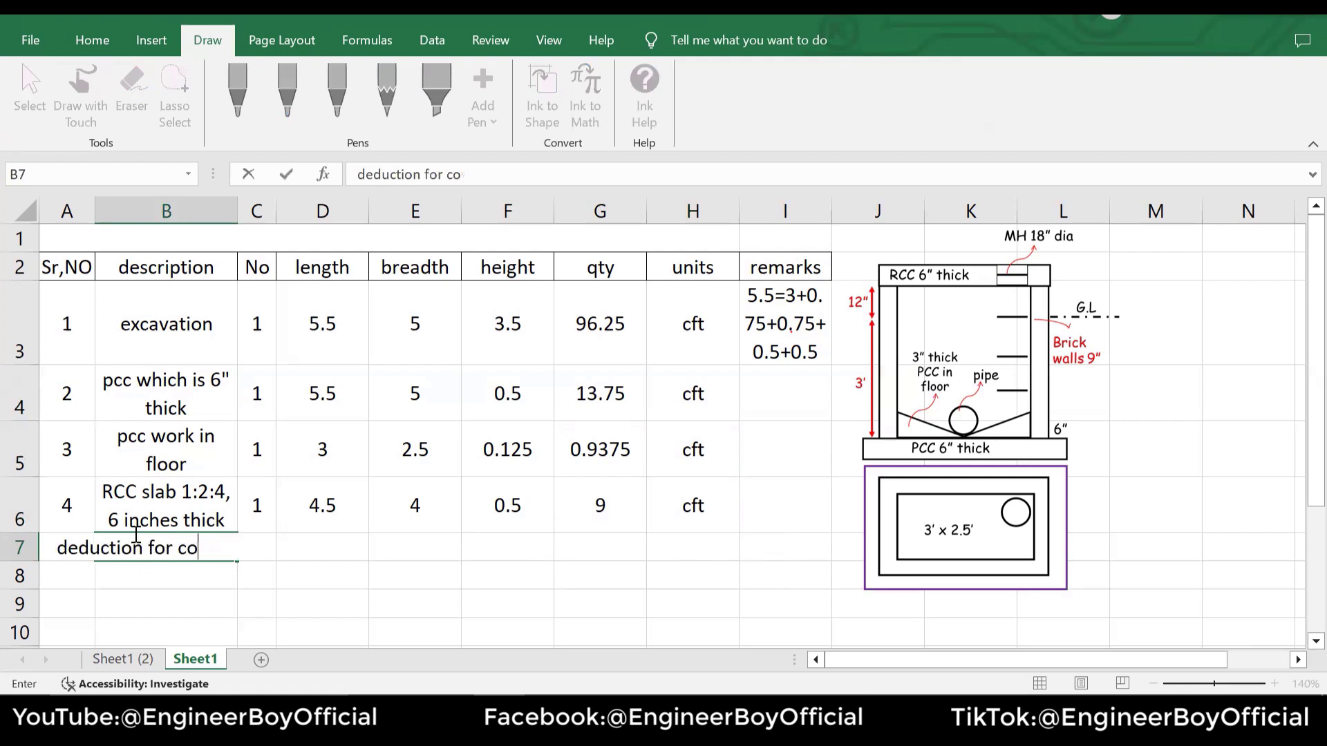
{"action": "type", "text": "MH cover"}
{"action": "key", "text": "Return"}
{"action": "left_click", "coordinate": [128, 543]}
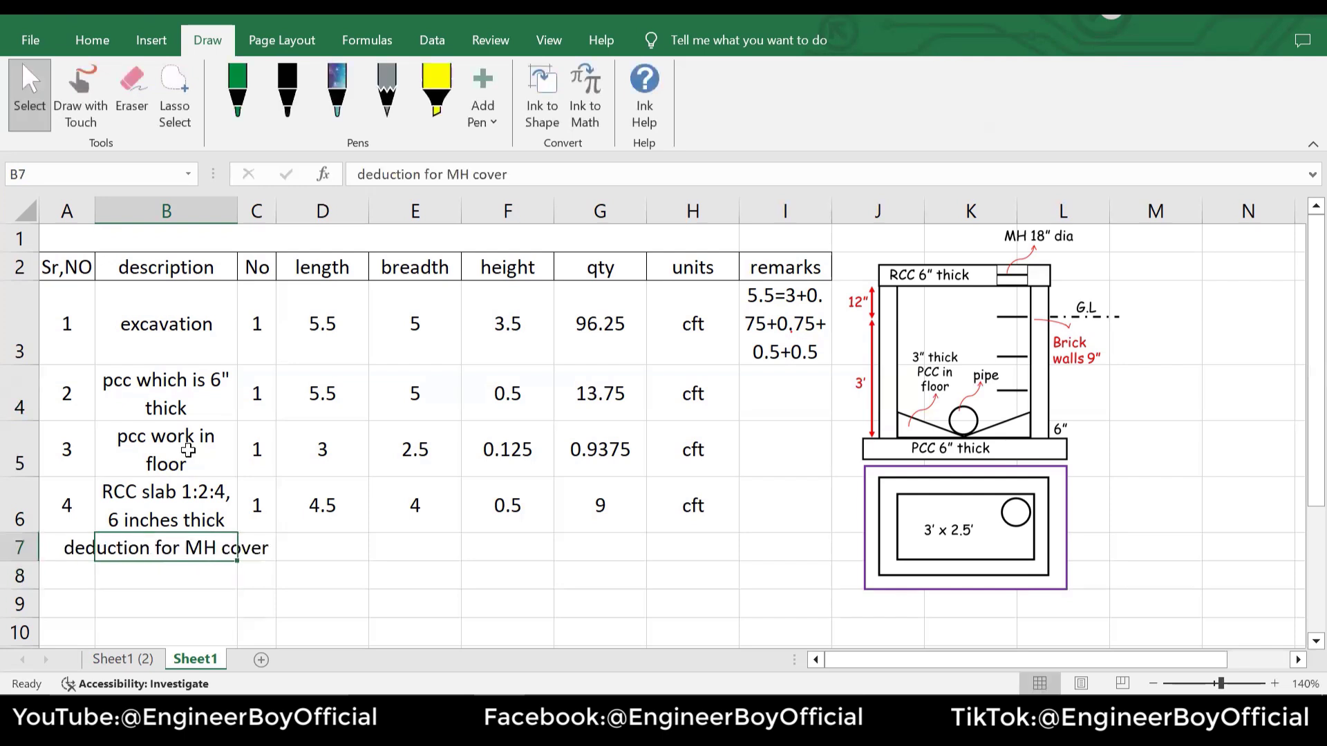
{"action": "left_click", "coordinate": [92, 40]}
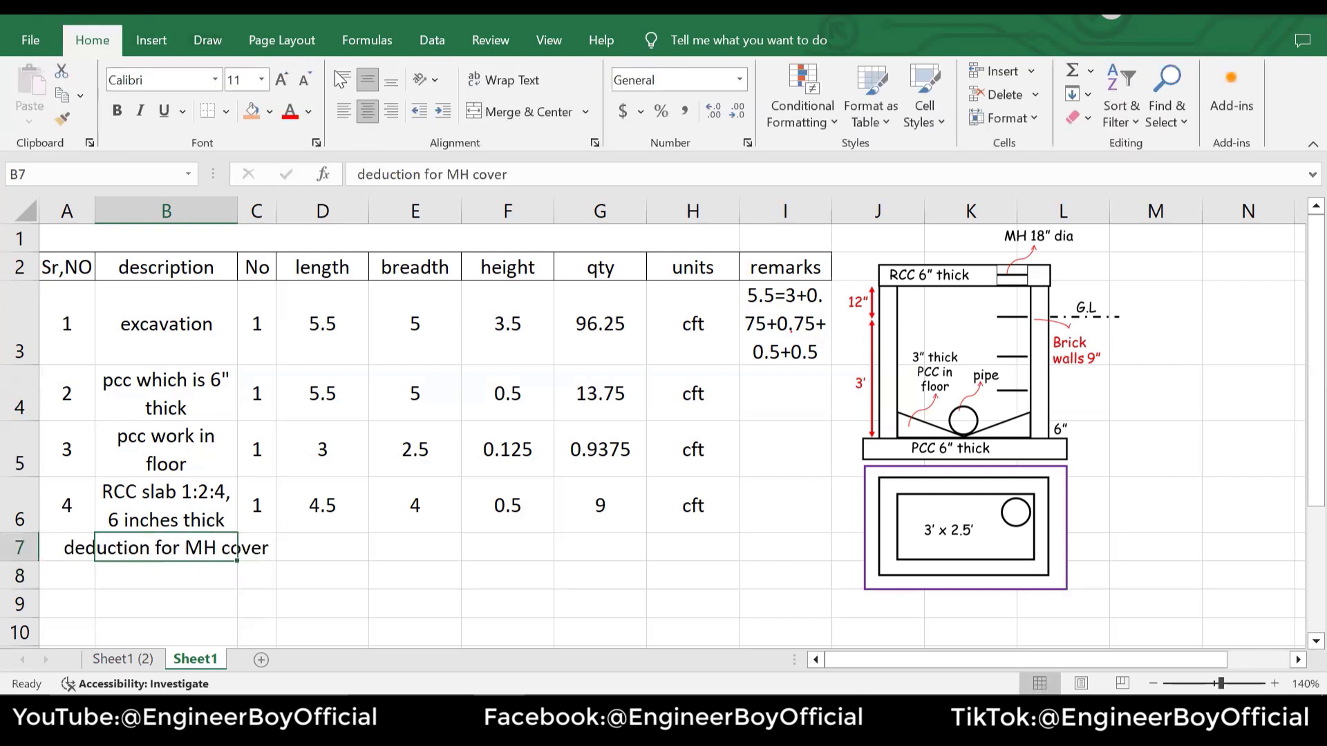
{"action": "left_click", "coordinate": [499, 79]}
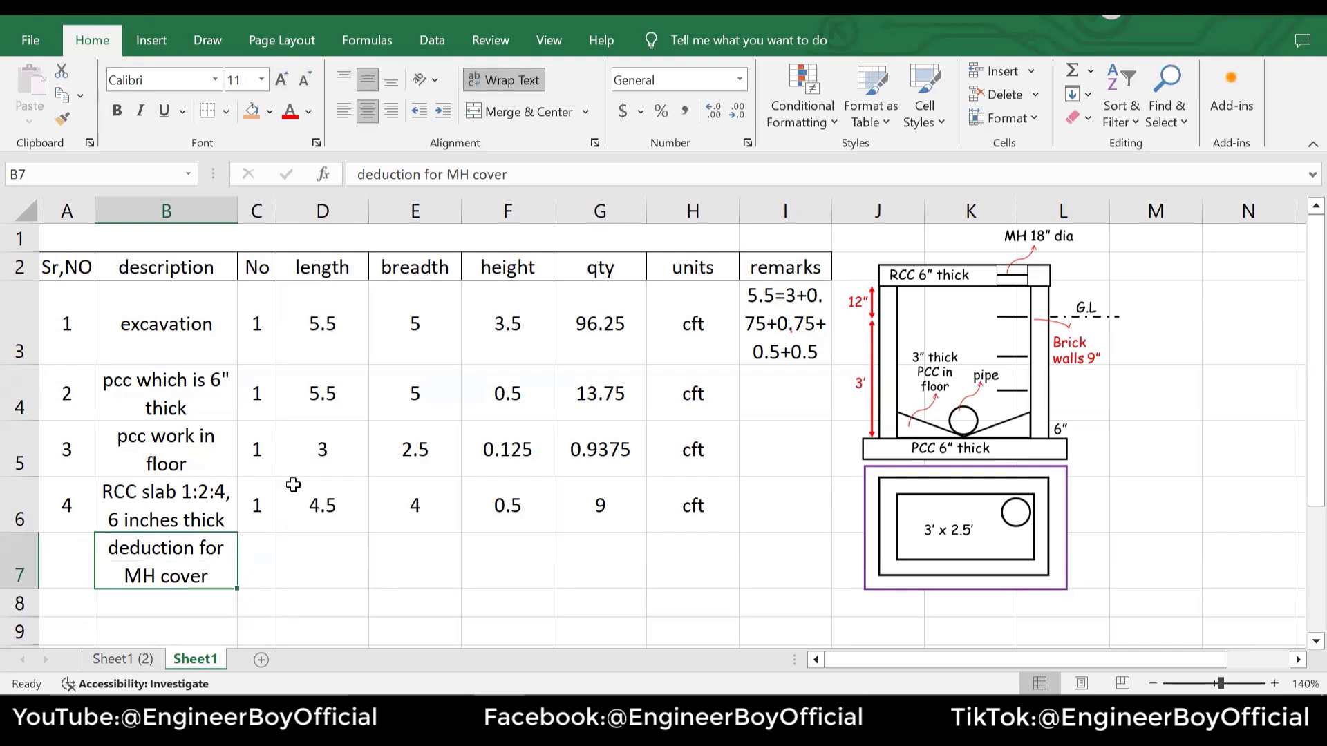
Enter number 1 for the MH cover deduction and copy the RCC slab's 0.5 height down to row 7
{"action": "left_click", "coordinate": [250, 548]}
{"action": "type", "text": "1"}
{"action": "left_click", "coordinate": [492, 604]}
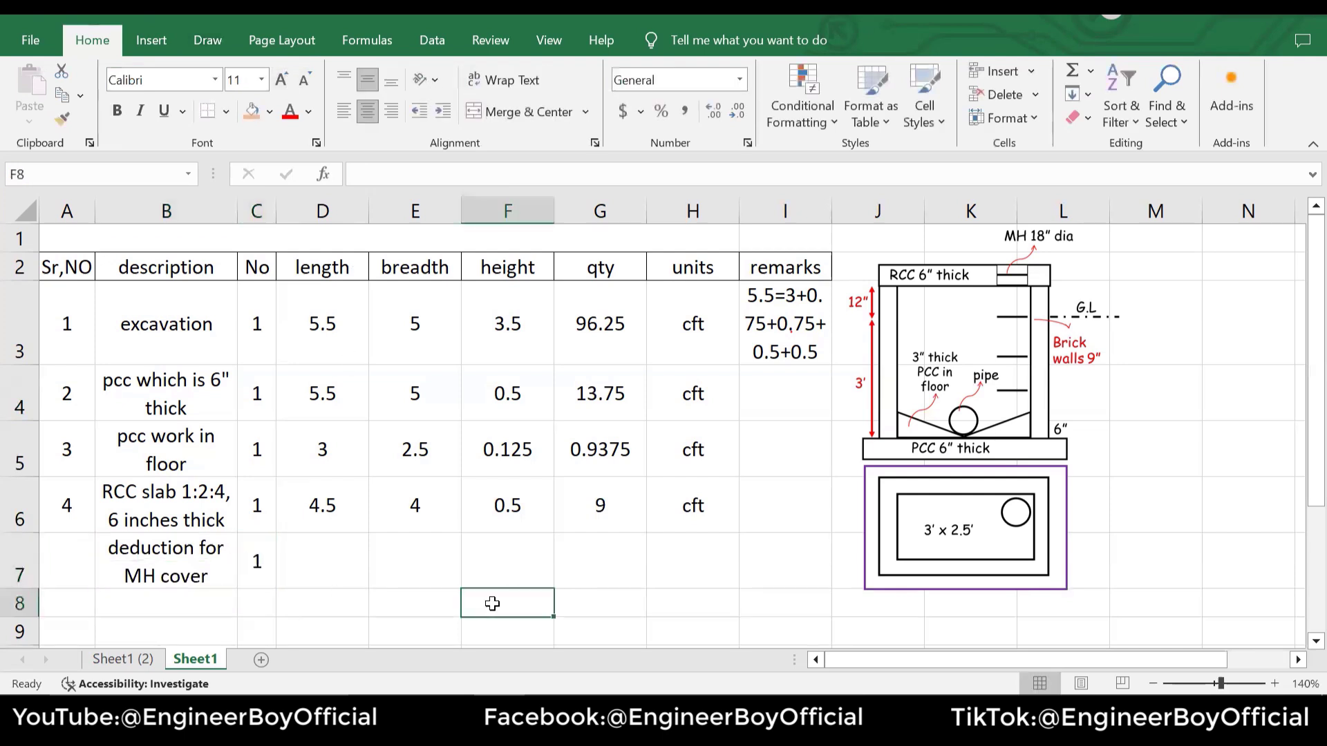
{"action": "left_click", "coordinate": [323, 553]}
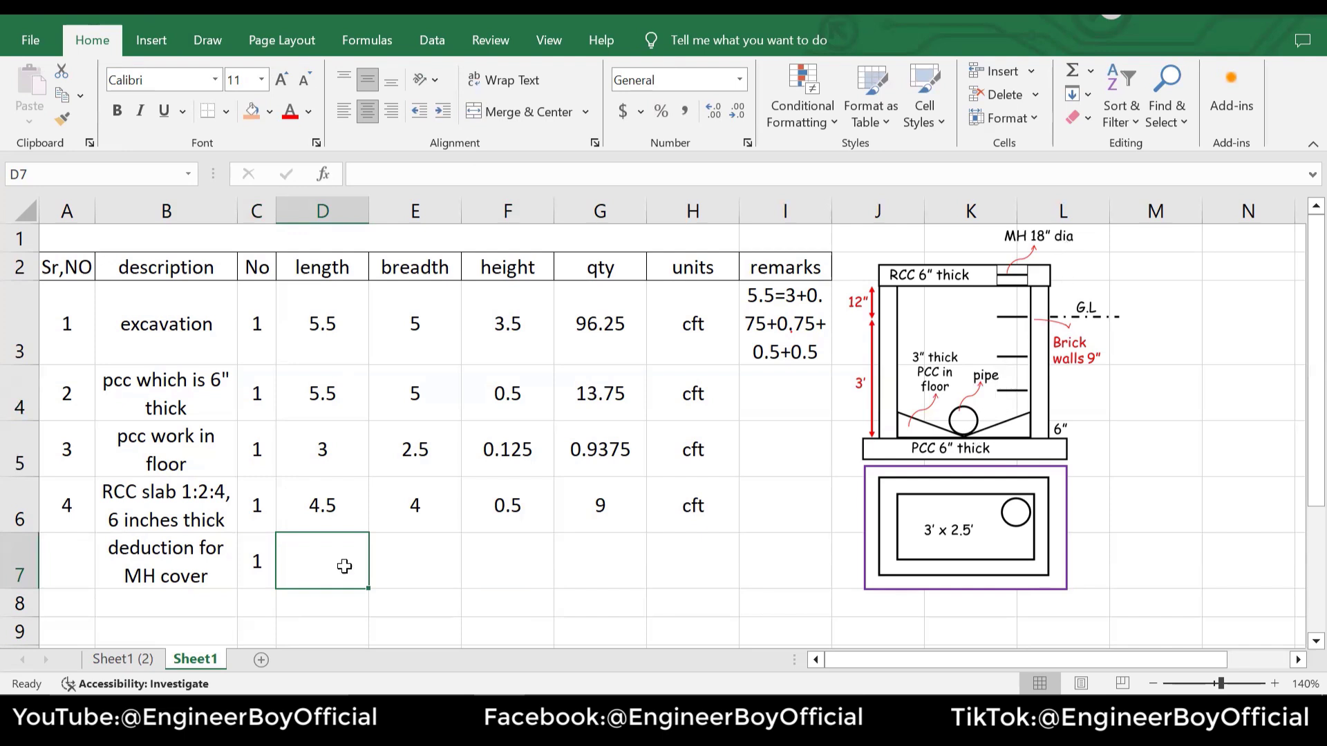
{"action": "left_click", "coordinate": [523, 506]}
{"action": "left_click_drag", "start_coordinate": [555, 534], "coordinate": [537, 572]}
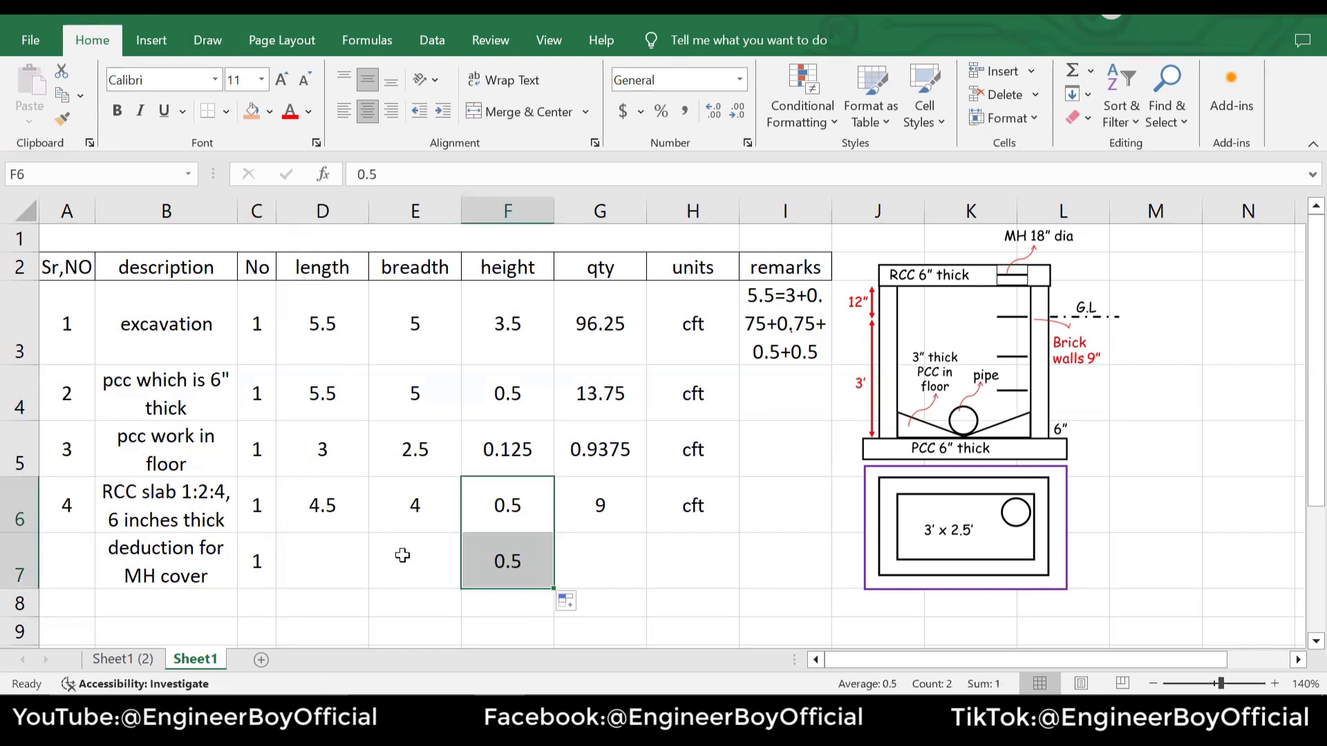
Merge and center D7:E7 and enter the MH cover's circular area as =PI()*(1.5^2)/4
{"action": "left_click_drag", "start_coordinate": [400, 553], "coordinate": [328, 555]}
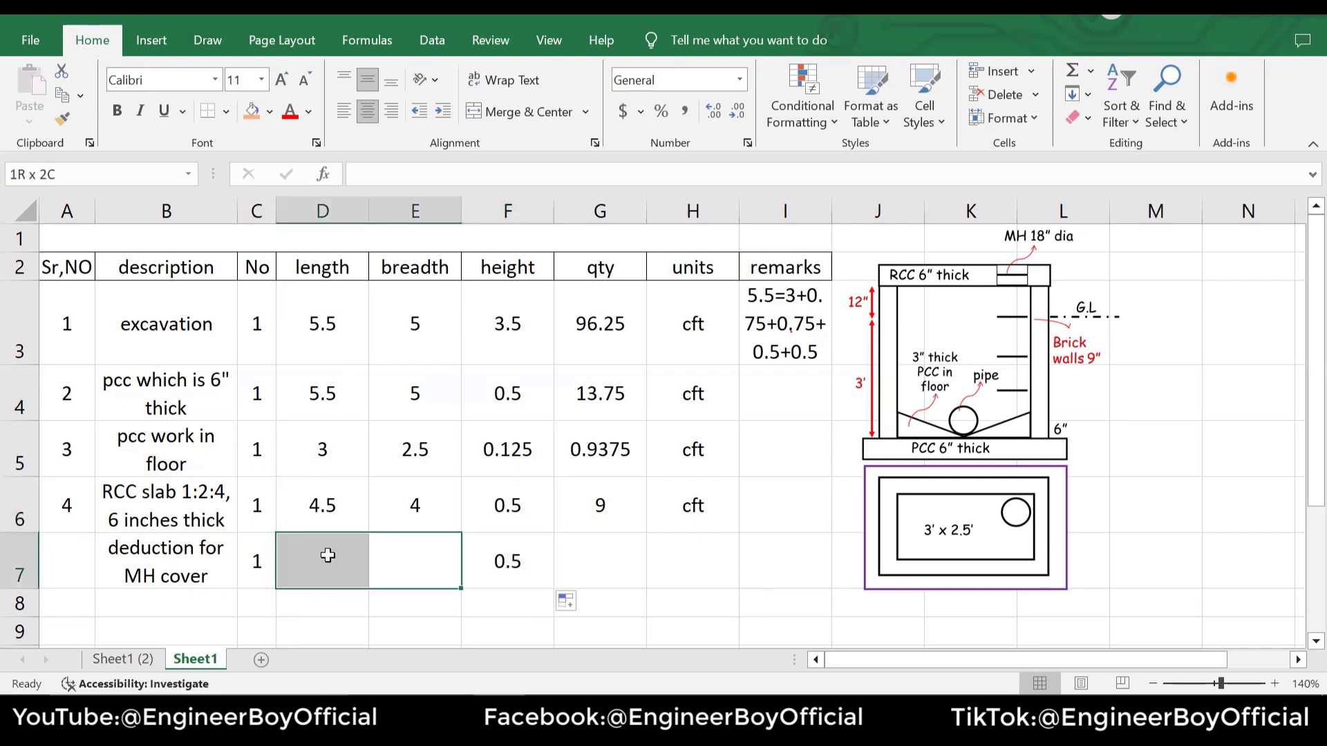
{"action": "left_click", "coordinate": [525, 112]}
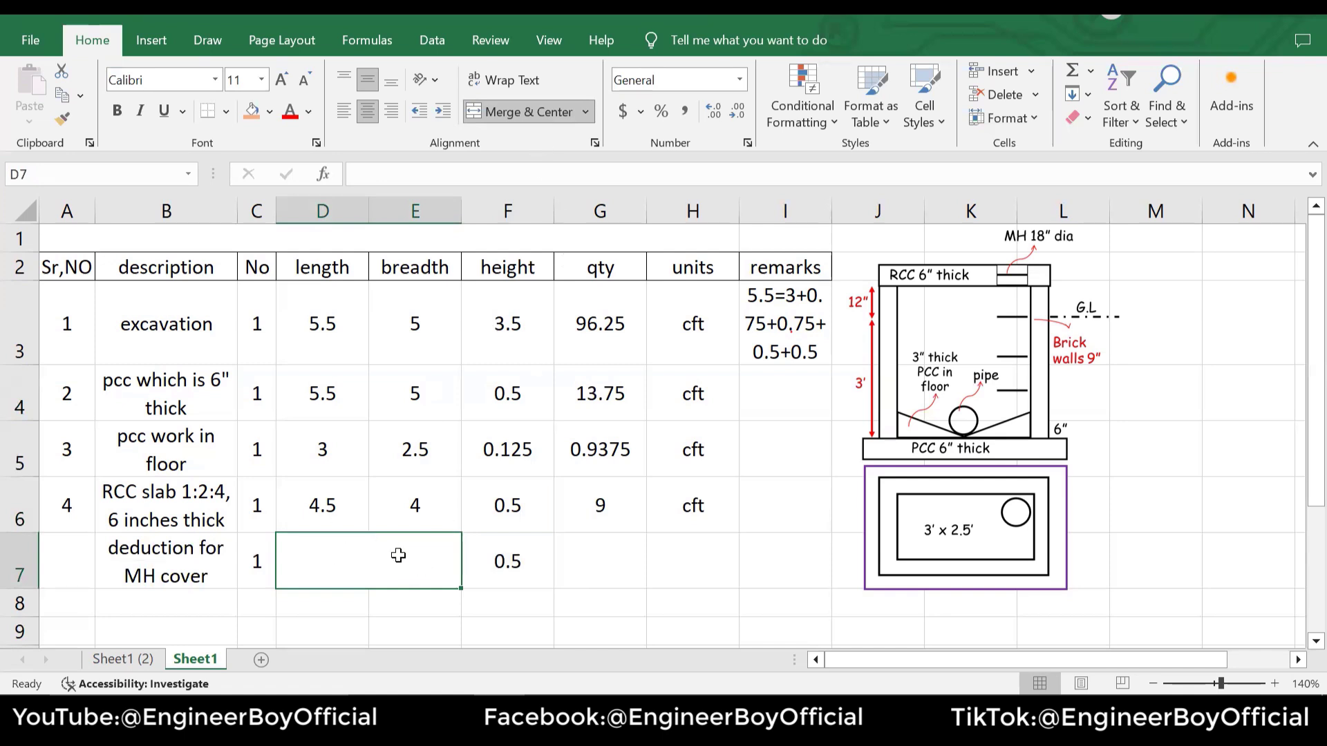
{"action": "type", "text": "="}
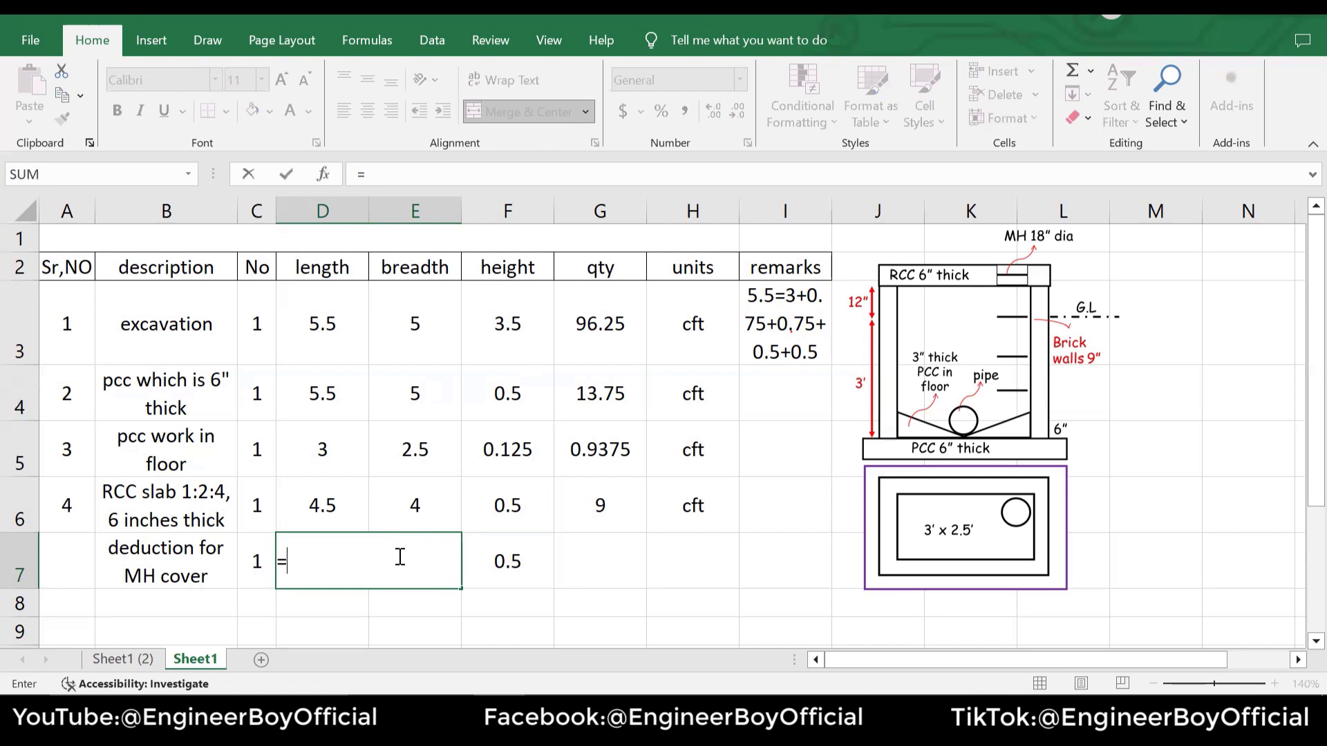
{"action": "type", "text": "pi"}
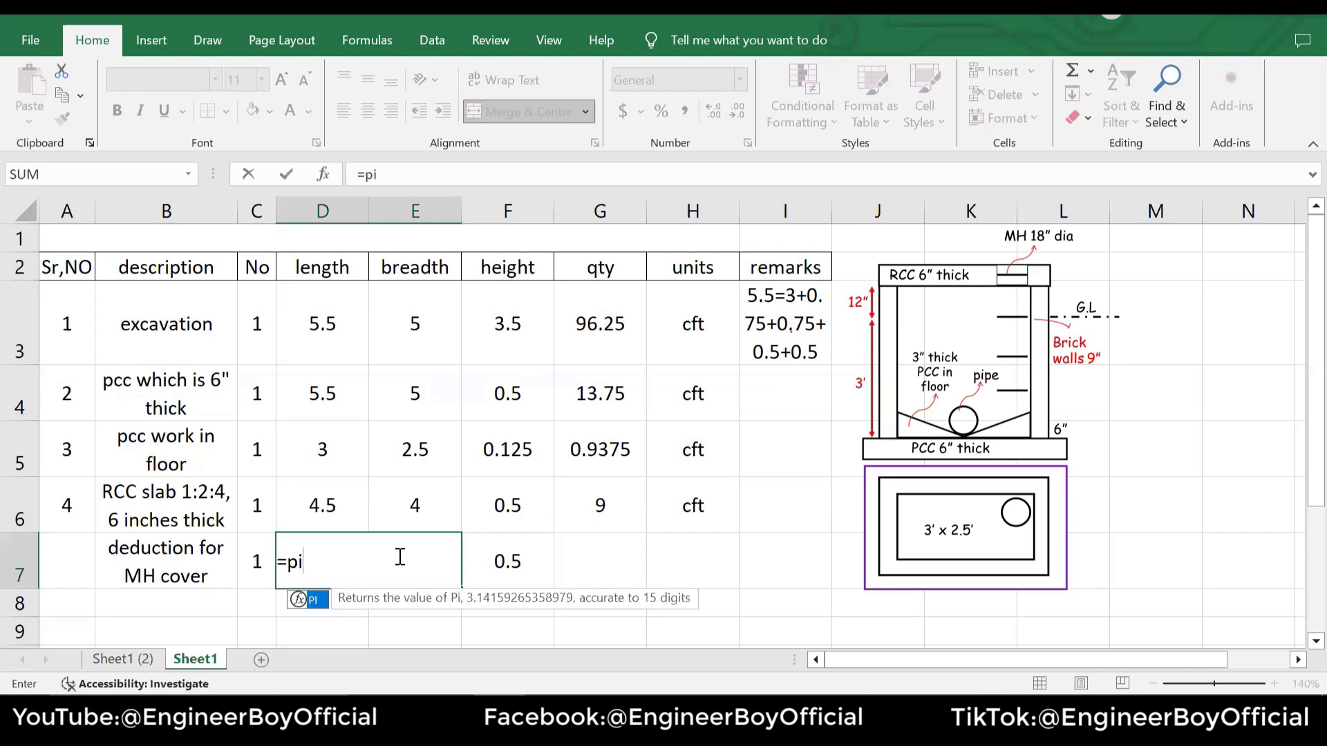
{"action": "type", "text": "()("}
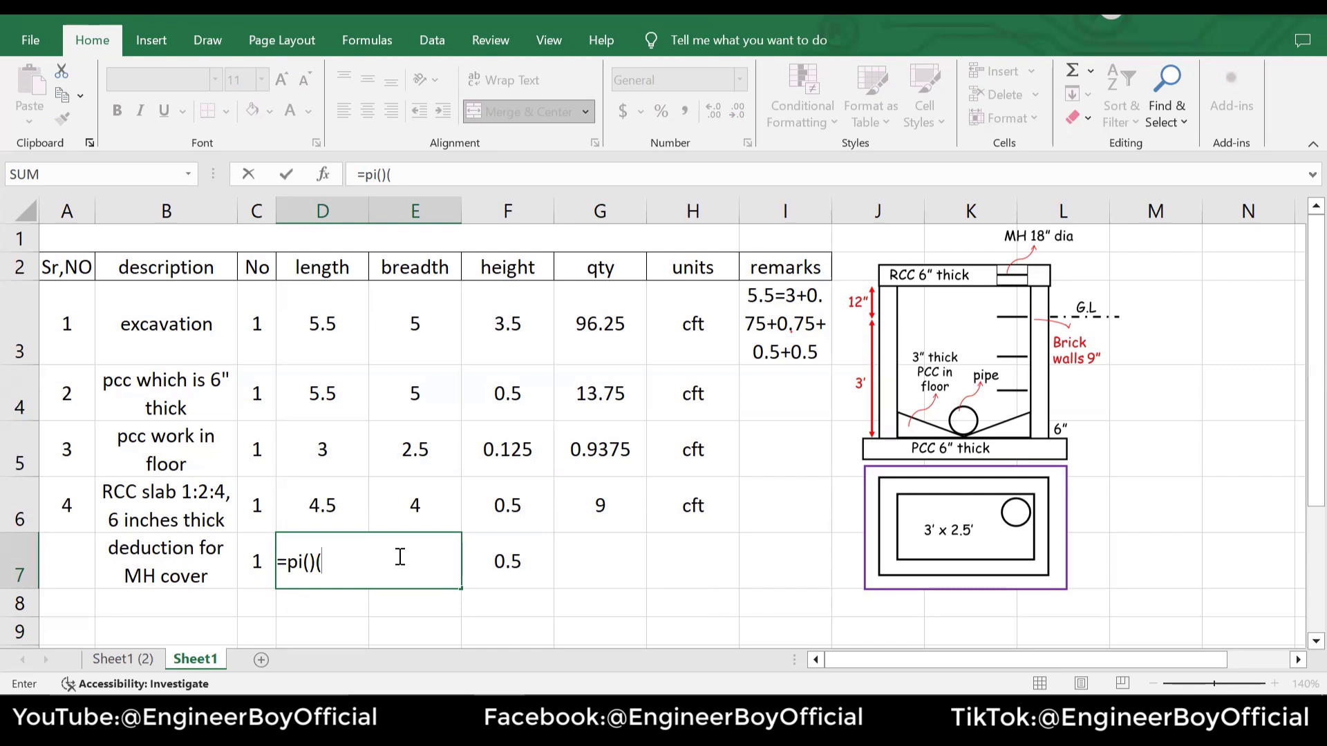
{"action": "type", "text": "1.5^2)/4"}
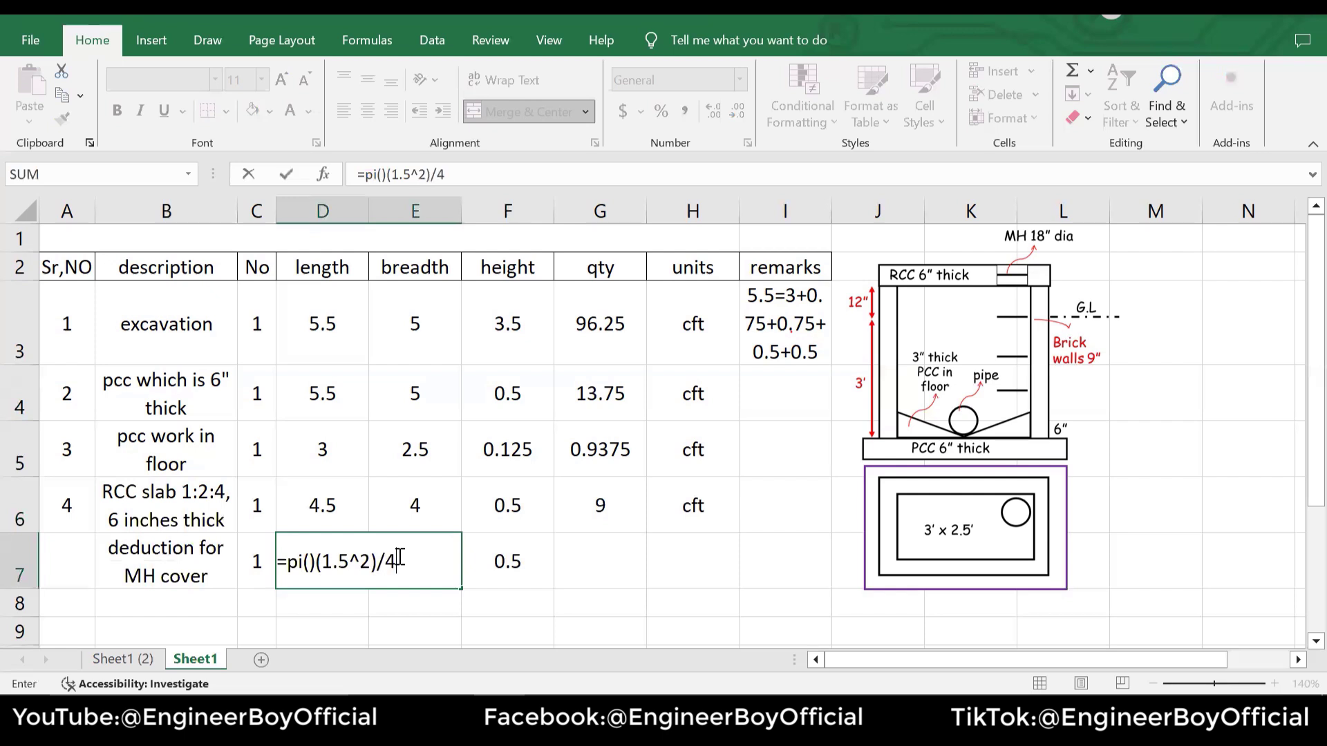
{"action": "key", "text": "Return"}
{"action": "left_click", "coordinate": [633, 432]}
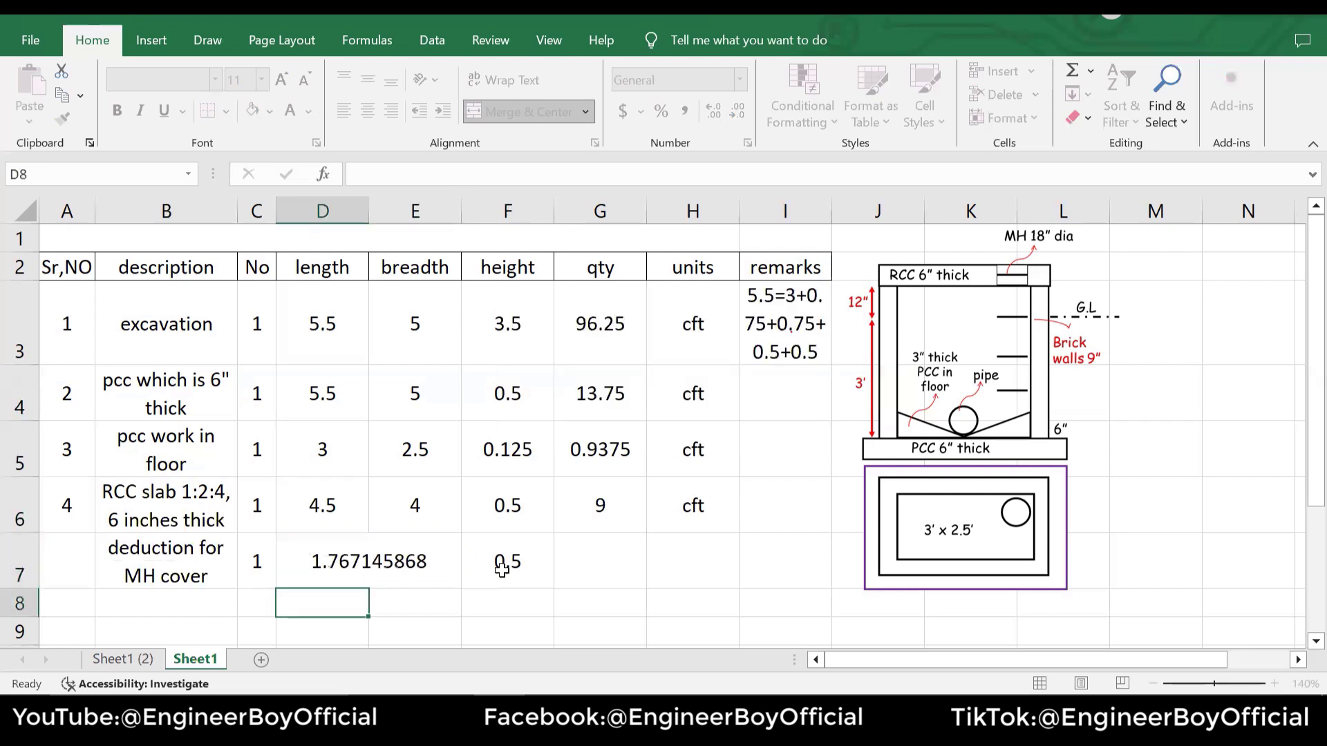
{"action": "left_click", "coordinate": [358, 568]}
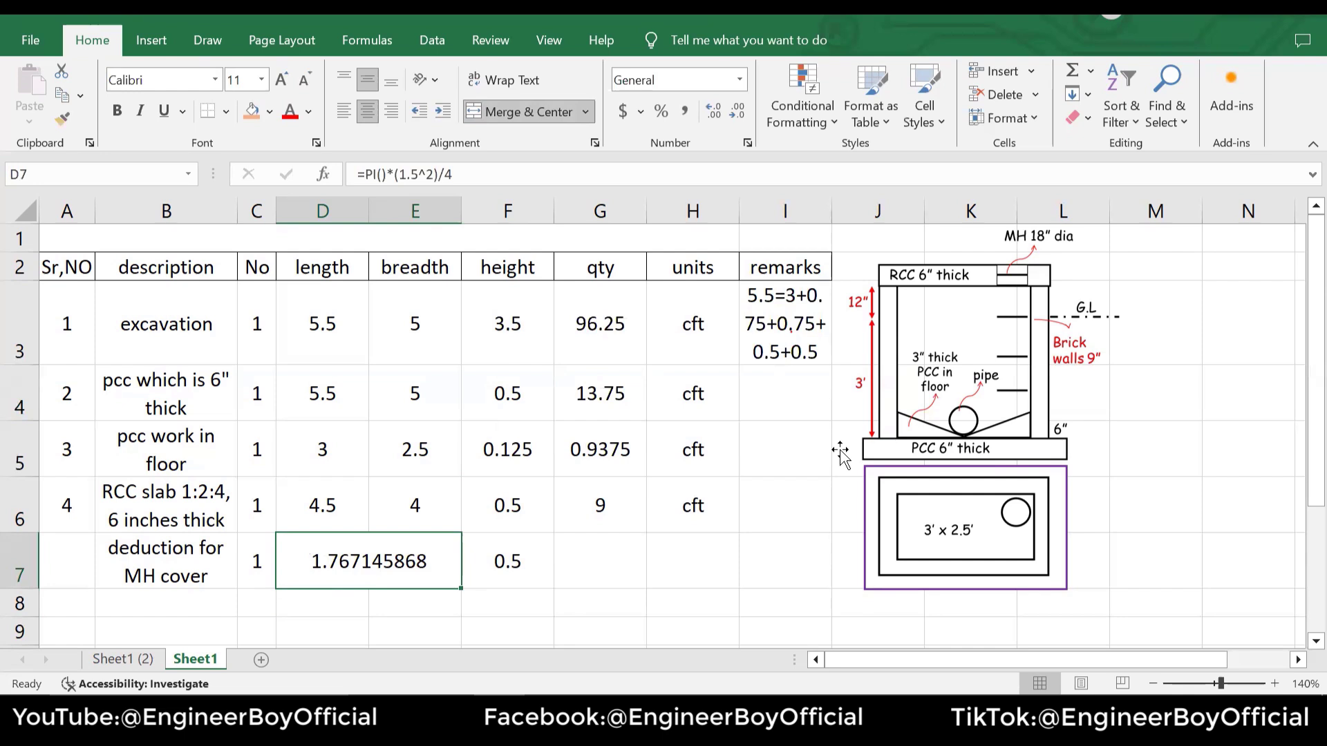
Calculate the MH cover deduction quantity in G7 with the formula =F7*D7*C7
{"action": "left_click", "coordinate": [496, 563]}
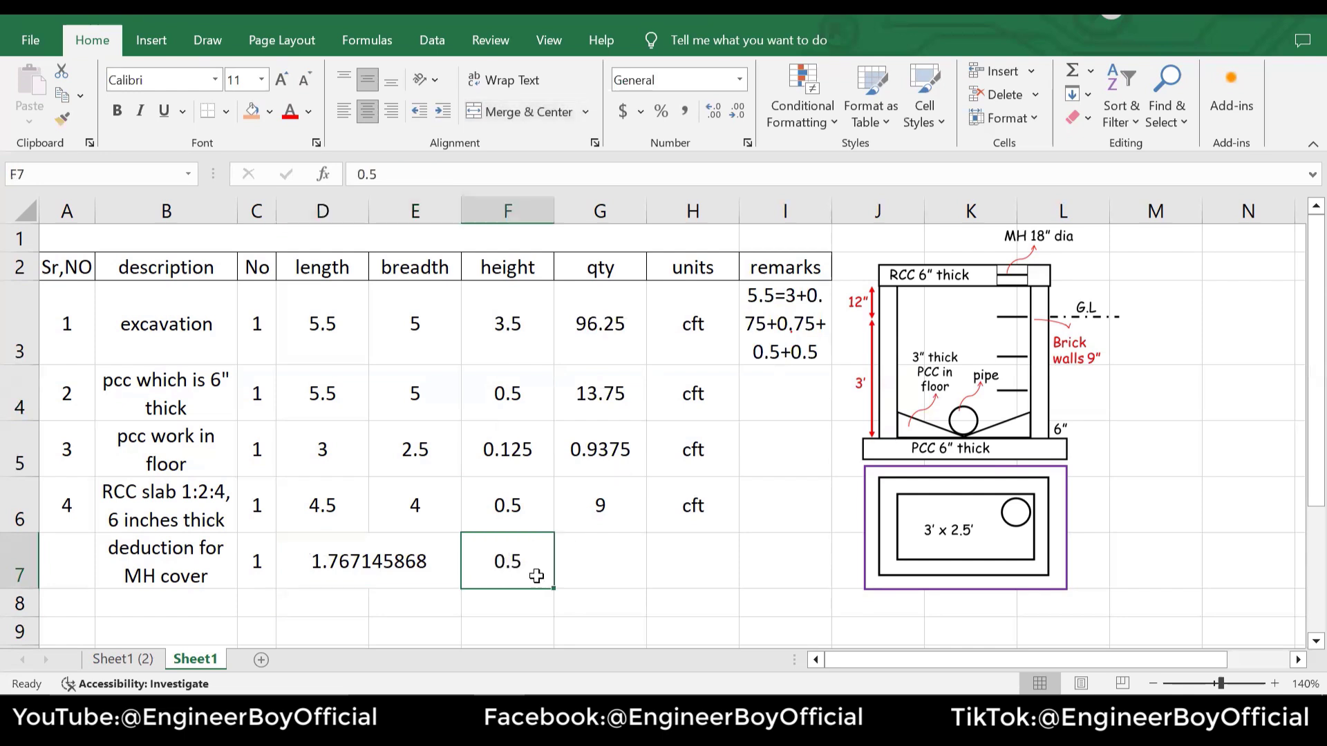
{"action": "left_click", "coordinate": [595, 564]}
{"action": "type", "text": "="}
{"action": "left_click", "coordinate": [497, 561]}
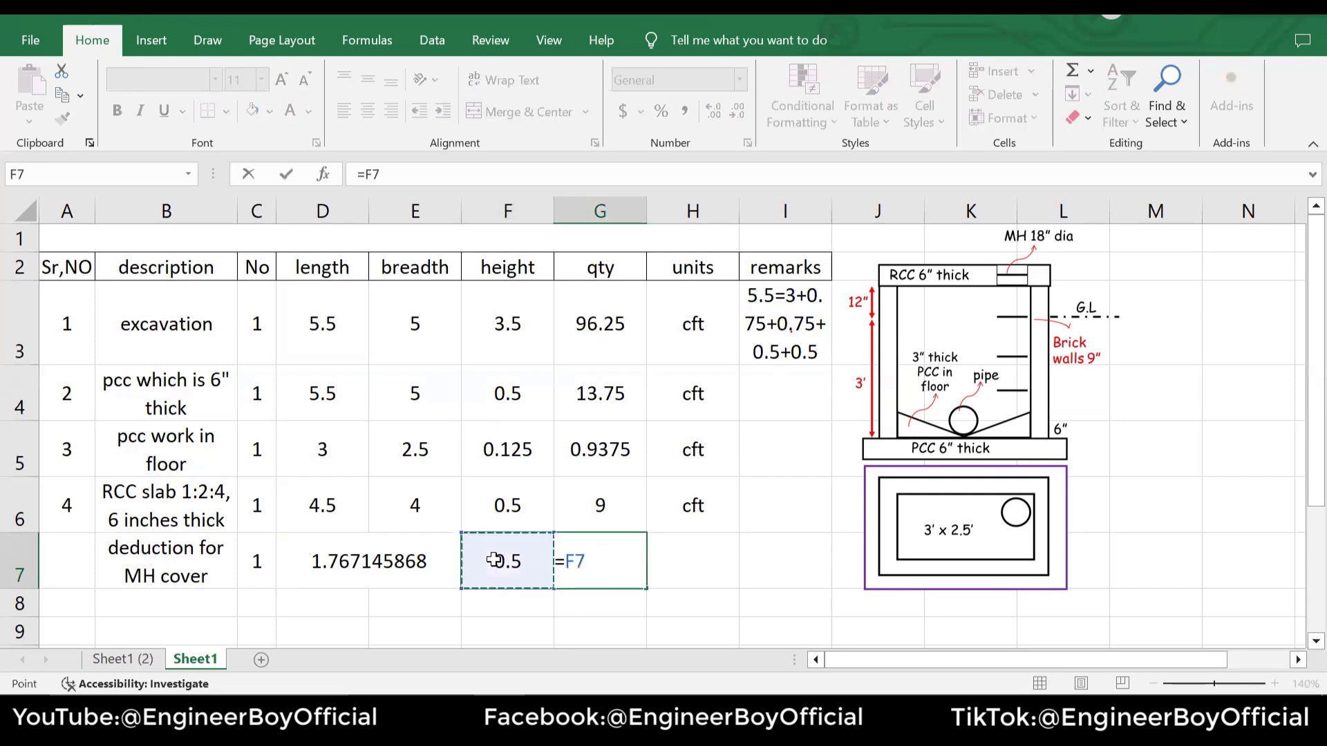
{"action": "type", "text": "*"}
{"action": "left_click", "coordinate": [387, 556]}
{"action": "type", "text": "("}
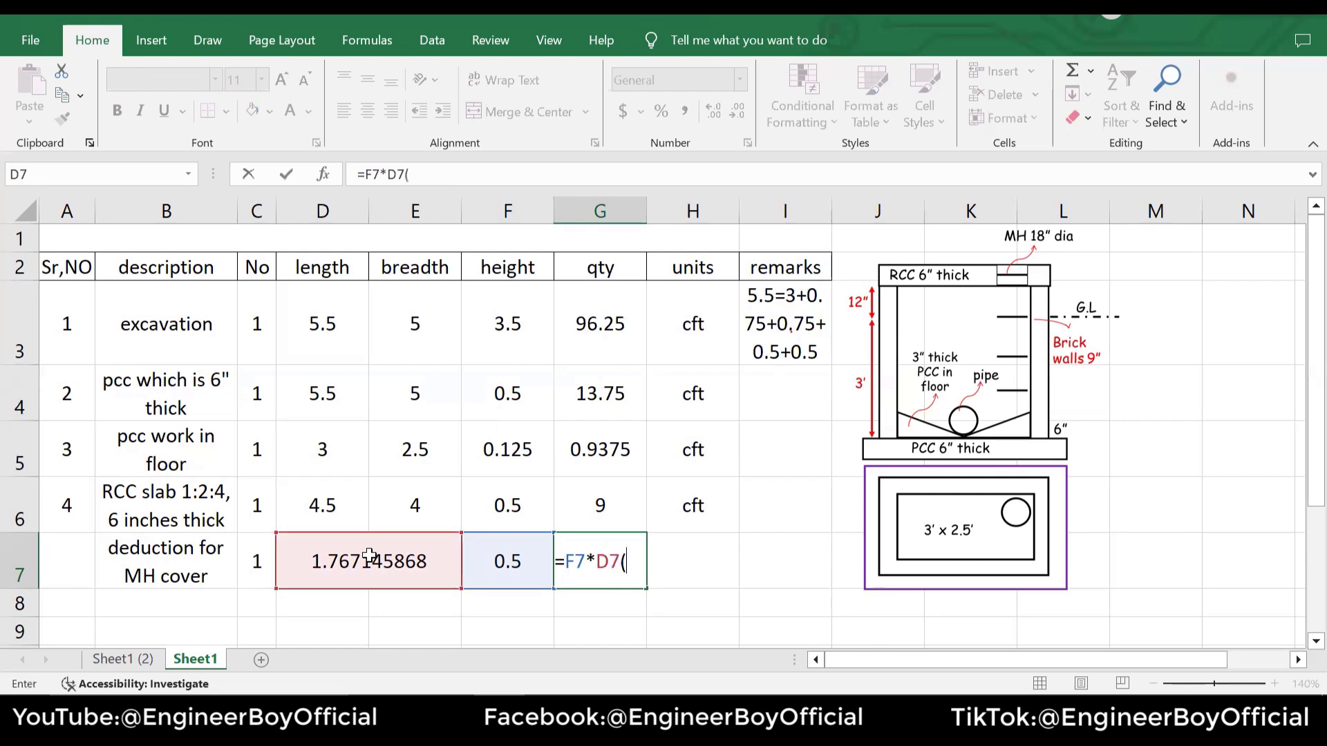
{"action": "key", "text": "BackSpace"}
{"action": "type", "text": "*"}
{"action": "left_click", "coordinate": [261, 559]}
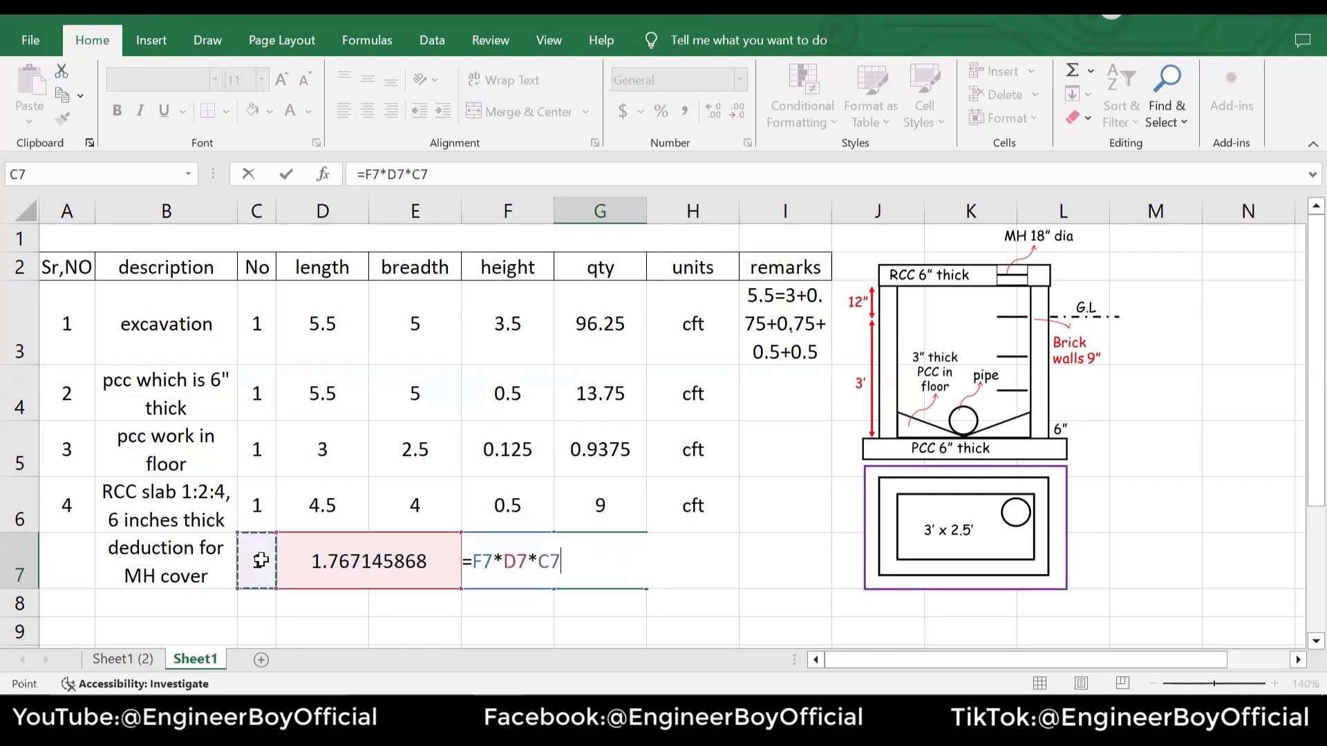
{"action": "key", "text": "Return"}
Enter cft as the unit of the MH cover deduction in H7
{"action": "left_click", "coordinate": [598, 560]}
{"action": "left_click", "coordinate": [691, 560]}
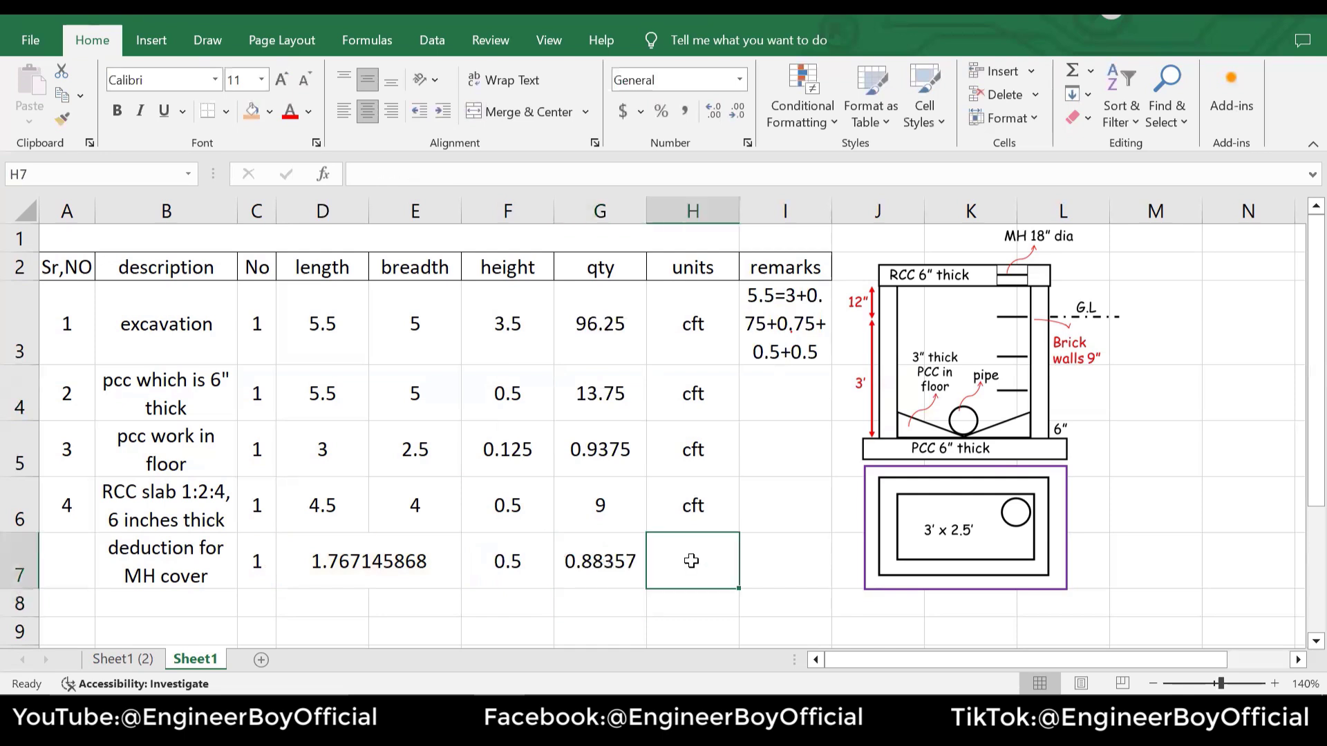
{"action": "type", "text": "cft"}
{"action": "left_click", "coordinate": [793, 503]}
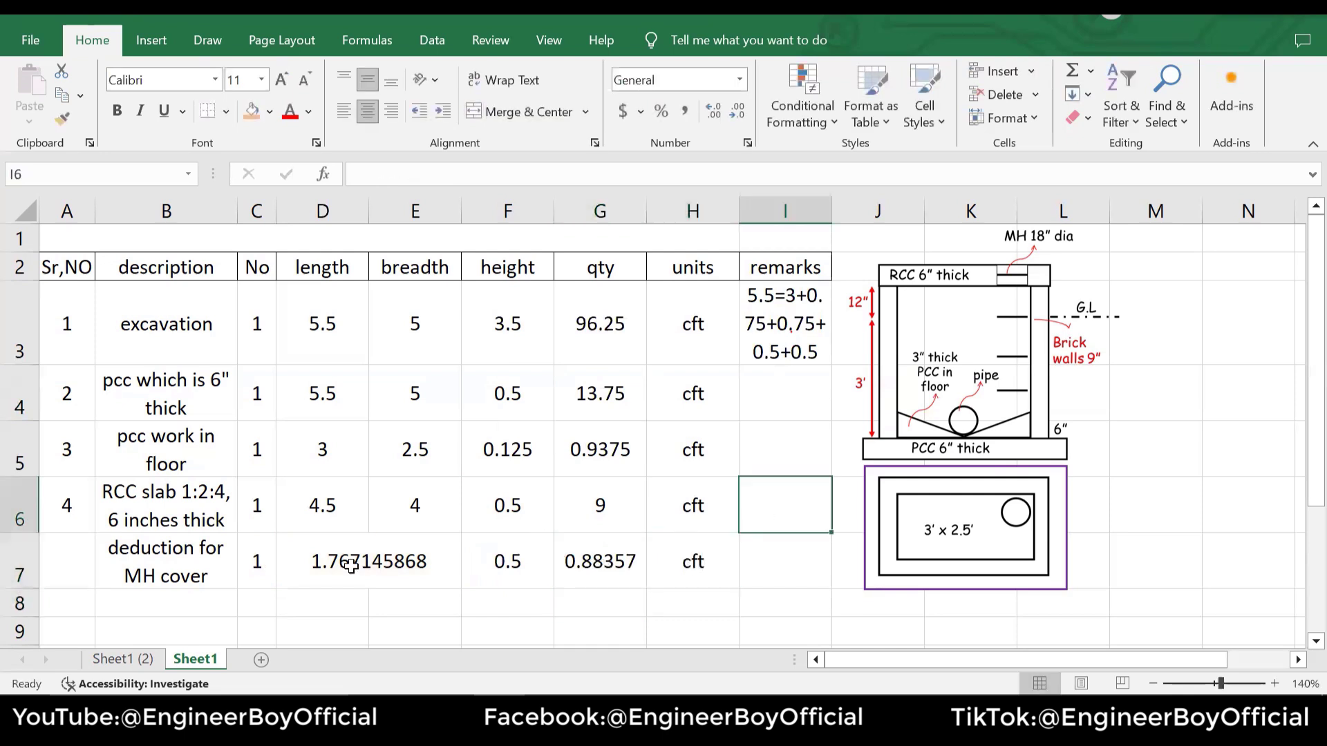
Enter the description 'net RCC work for slab' in B8 and wrap its text
{"action": "left_click", "coordinate": [187, 597]}
{"action": "type", "text": "net "}
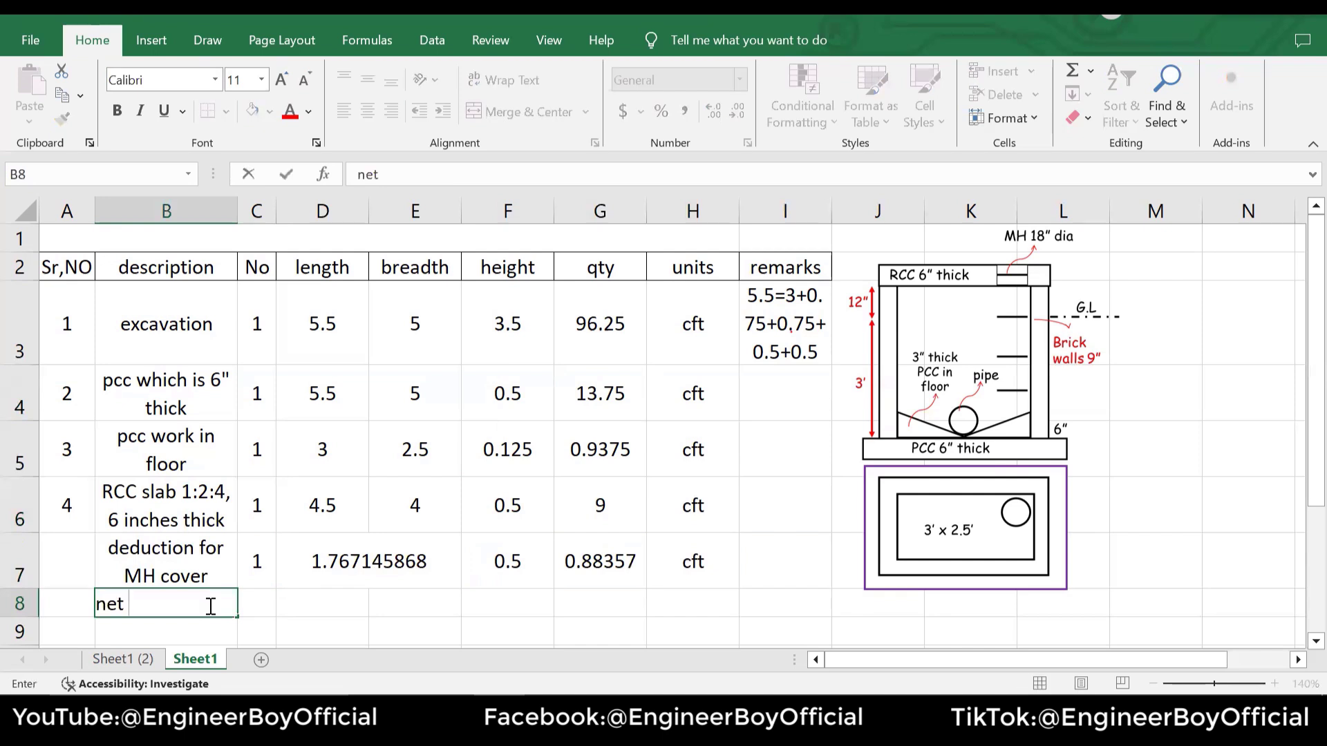
{"action": "type", "text": "RCC work for slab"}
{"action": "key", "text": "Tab"}
{"action": "key", "text": "Tab"}
{"action": "key", "text": "Tab"}
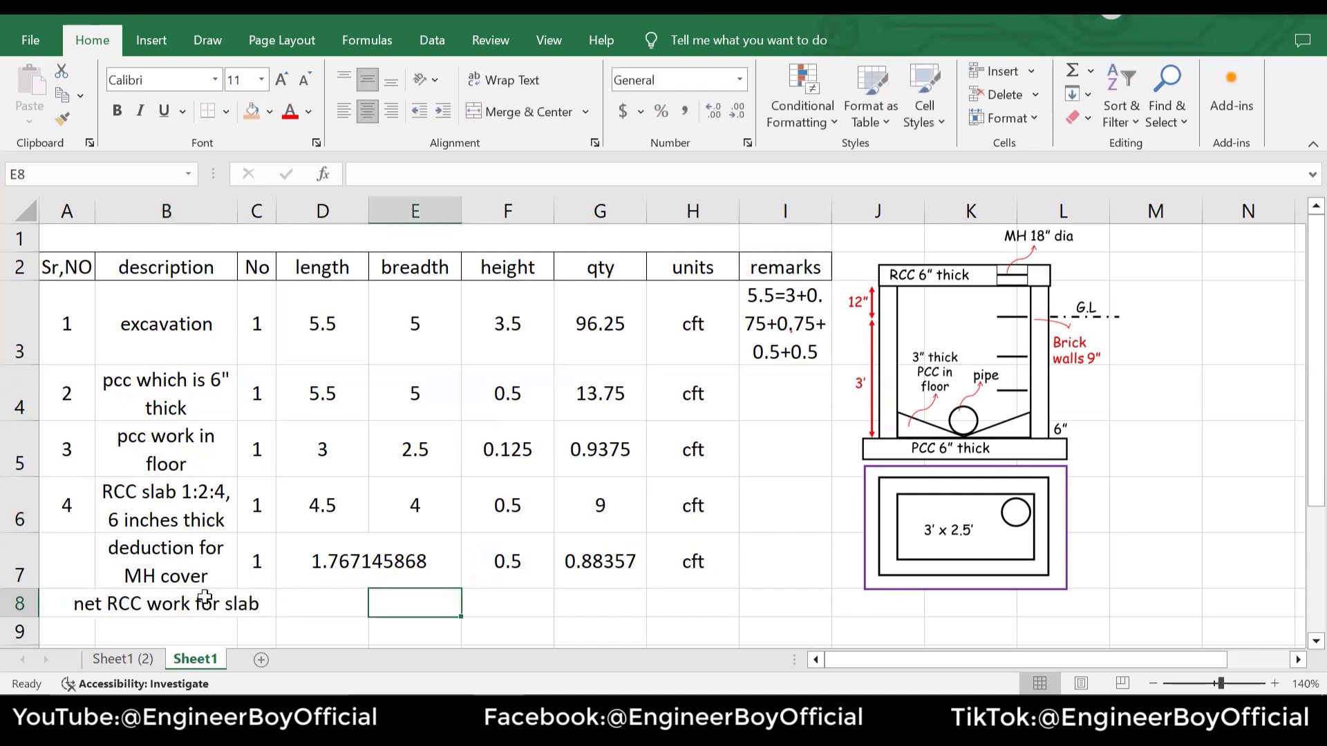
{"action": "left_click", "coordinate": [206, 598]}
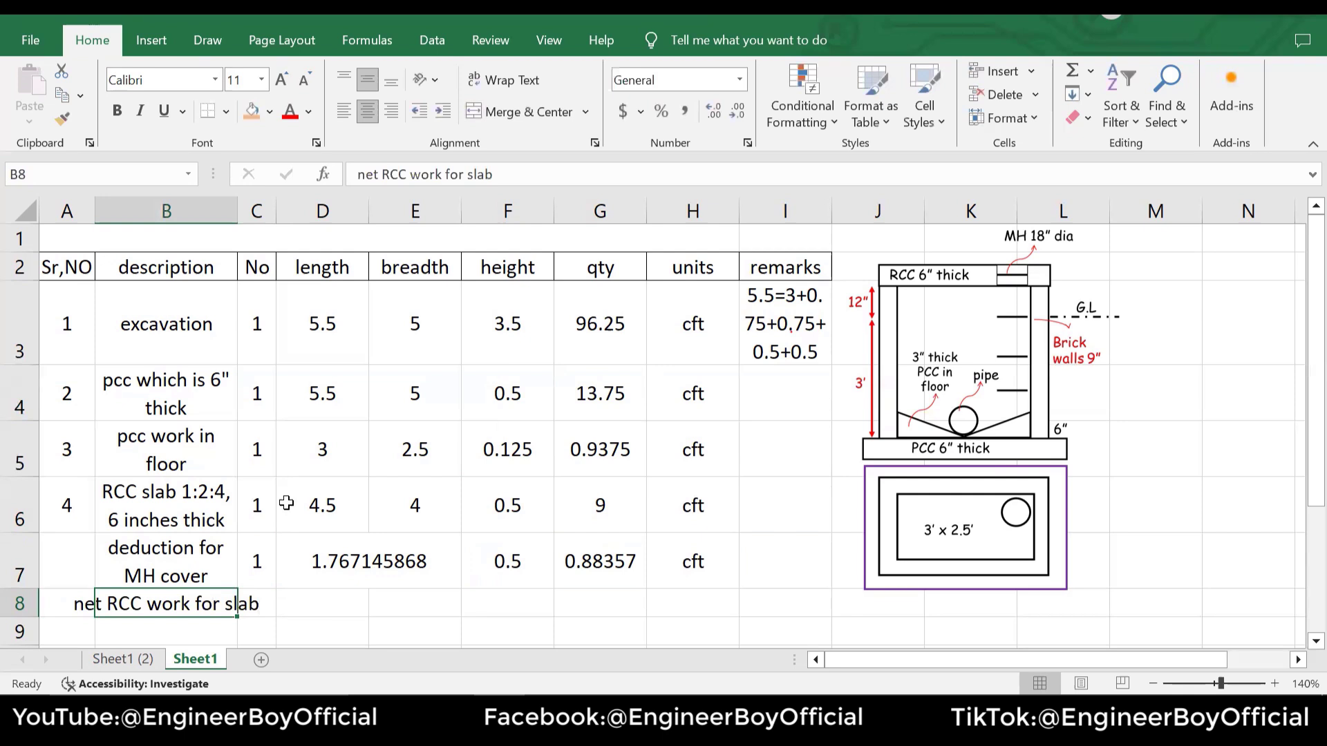
{"action": "left_click", "coordinate": [504, 80]}
Calculate the net RCC quantity in G8 by subtracting the MH cover deduction from the slab, =(G6-G7)
{"action": "left_click", "coordinate": [639, 600]}
{"action": "scroll", "coordinate": [665, 510], "scroll_direction": "down", "scroll_amount": 1}
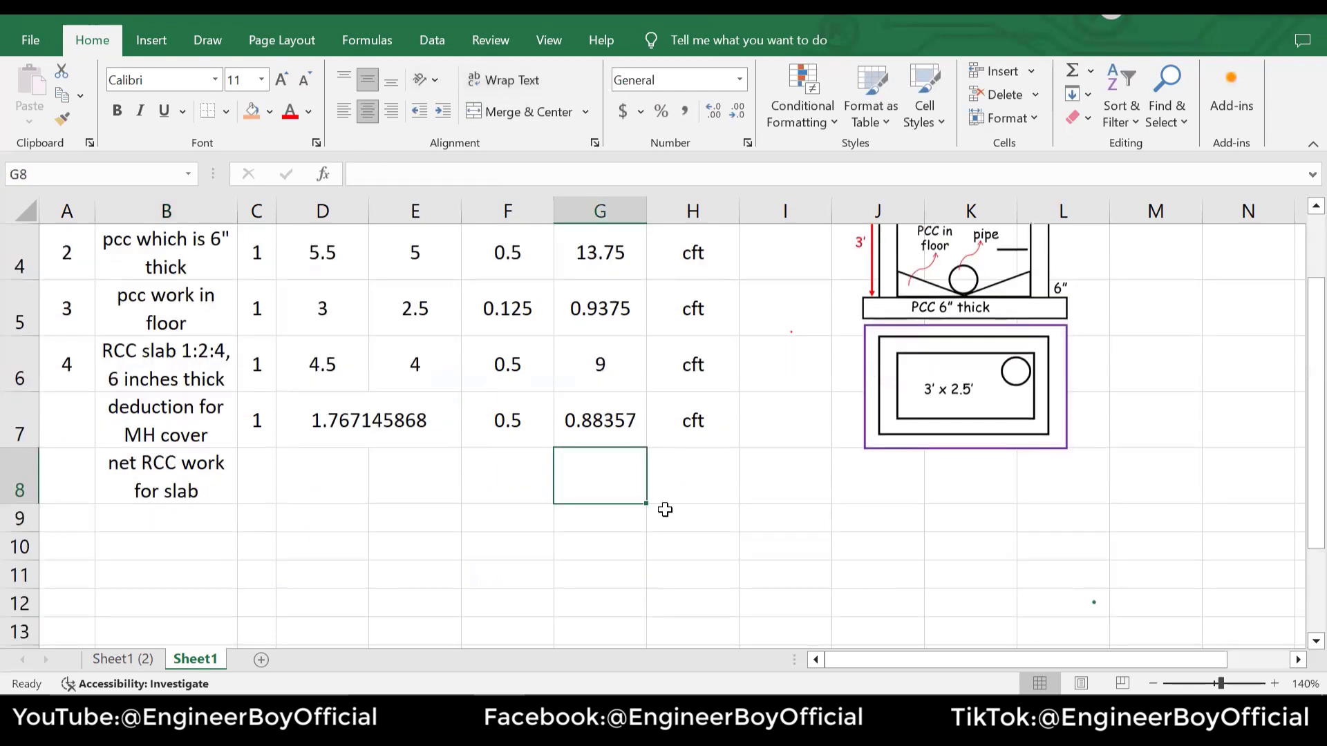
{"action": "type", "text": "=("}
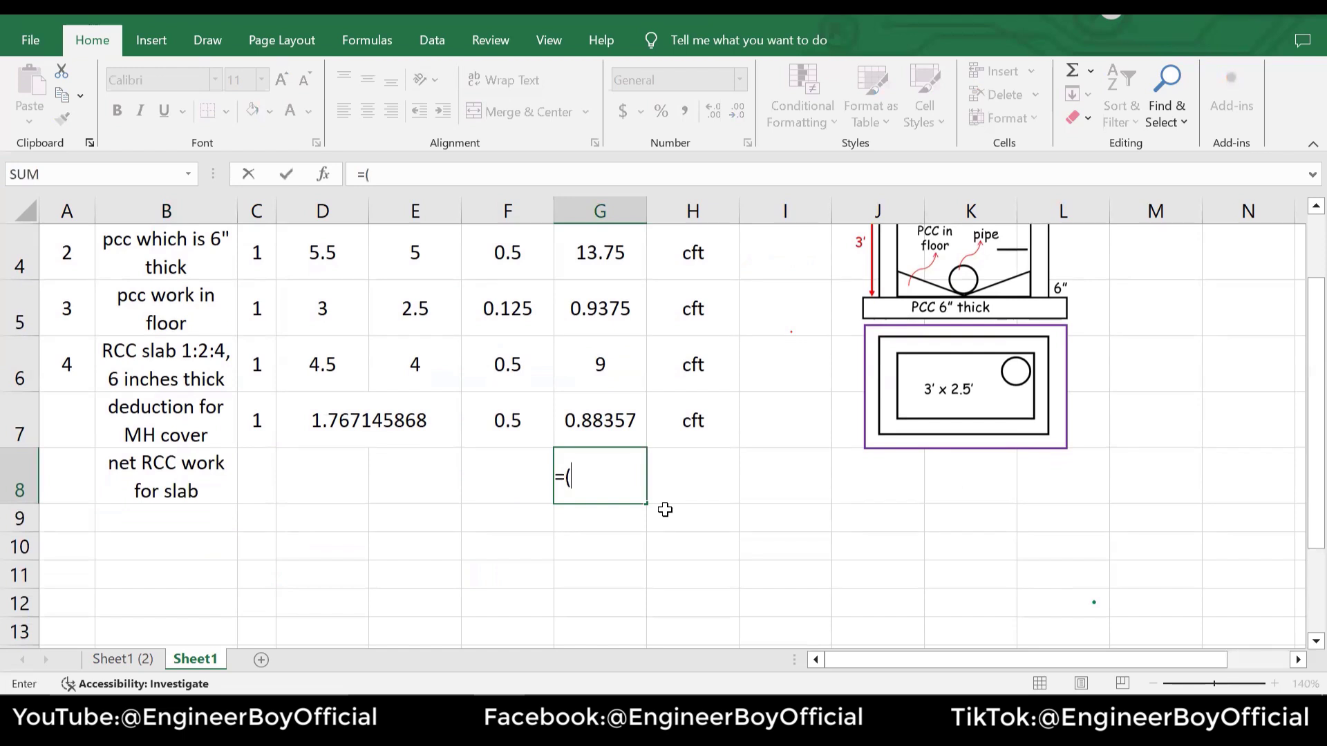
{"action": "left_click", "coordinate": [600, 360]}
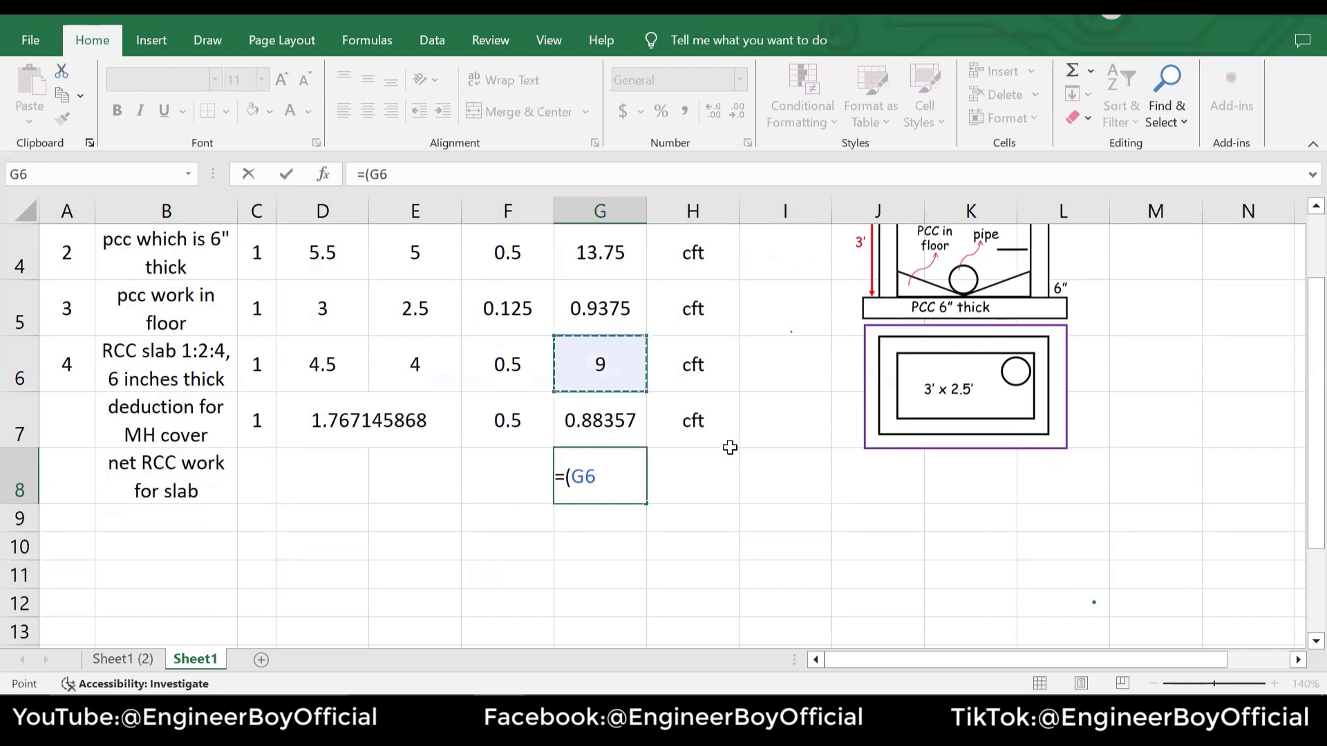
{"action": "type", "text": "-"}
{"action": "left_click", "coordinate": [611, 412]}
{"action": "type", "text": ")"}
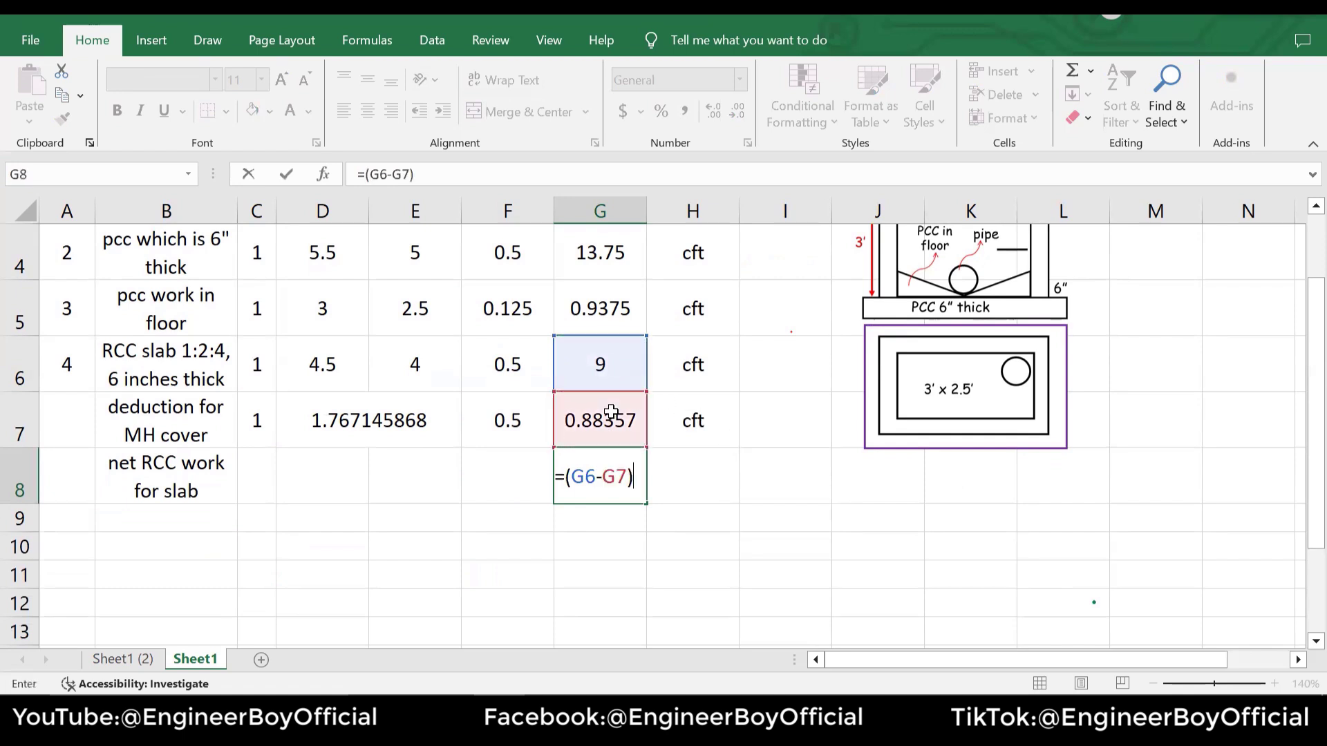
{"action": "key", "text": "Return"}
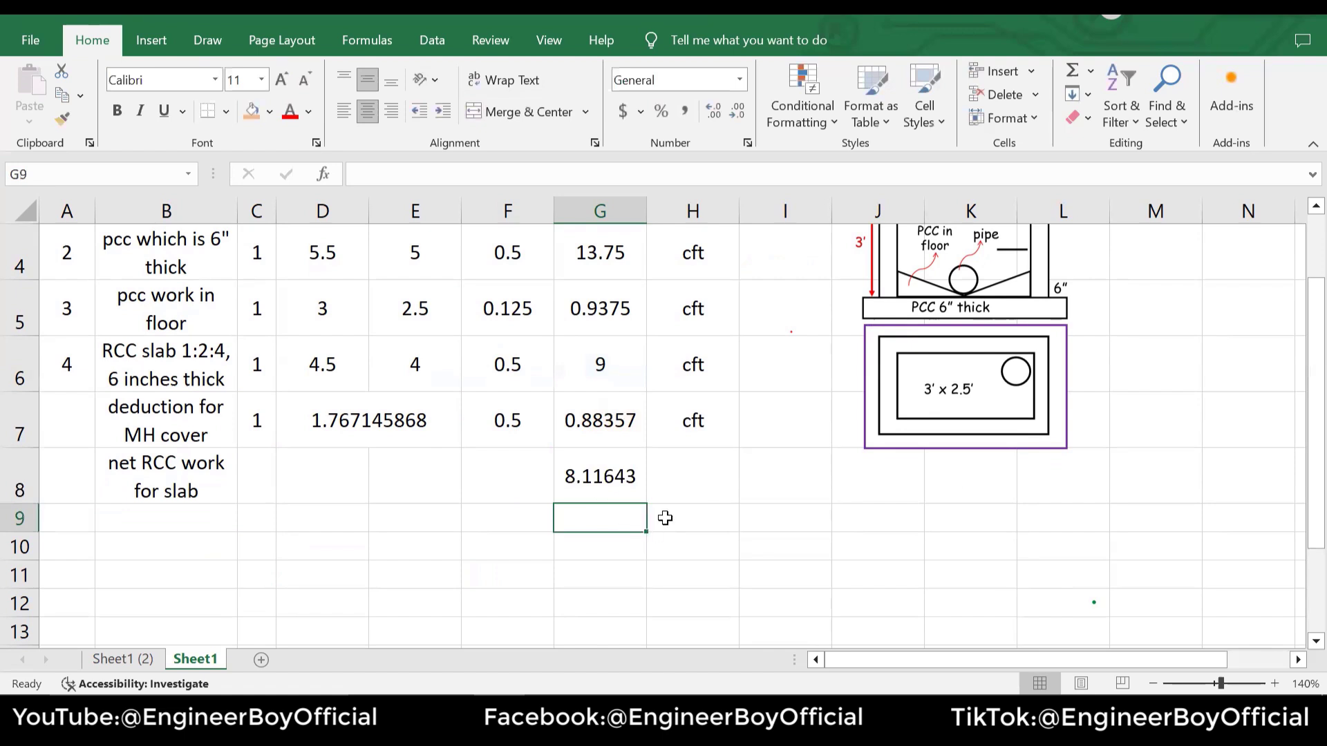
Enter cft as the net RCC unit in H8 and fill A8:H8 with light orange
{"action": "left_click", "coordinate": [718, 468]}
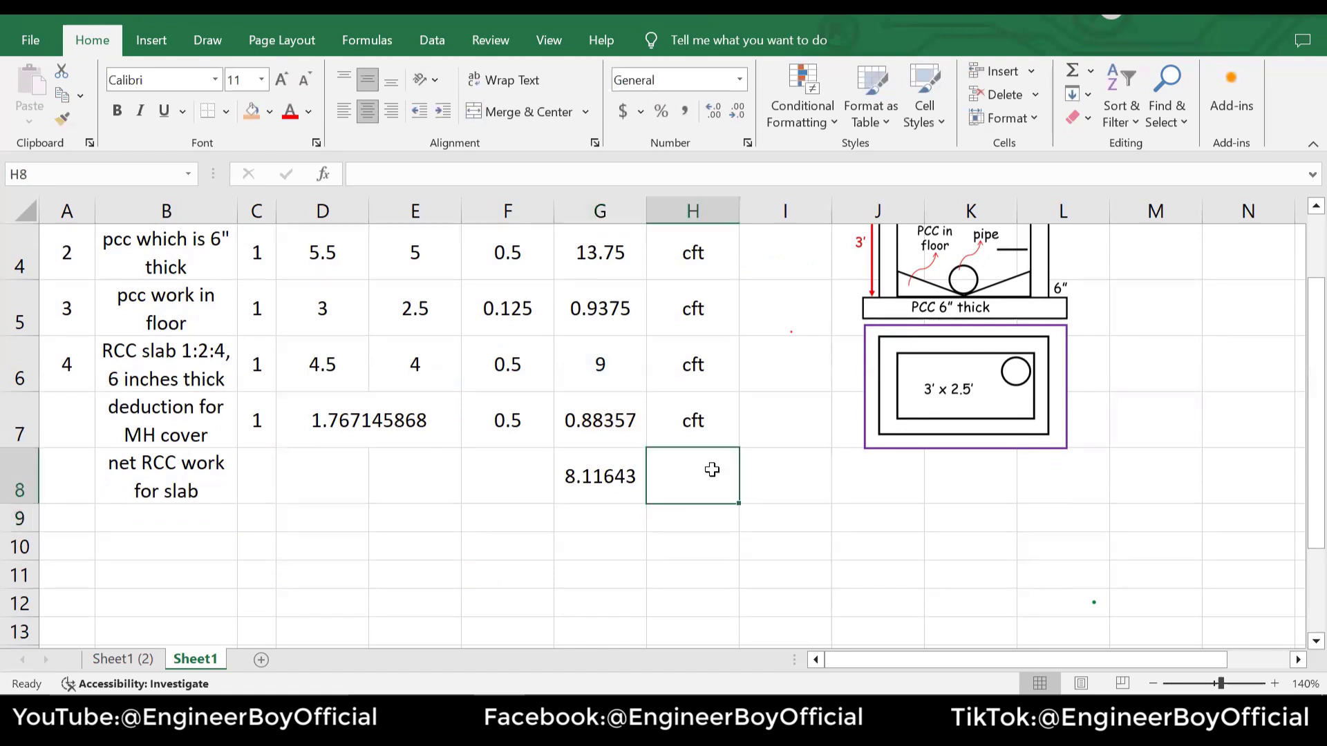
{"action": "type", "text": "cft"}
{"action": "left_click", "coordinate": [856, 504]}
{"action": "left_click_drag", "start_coordinate": [694, 477], "coordinate": [83, 478]}
{"action": "left_click", "coordinate": [253, 115]}
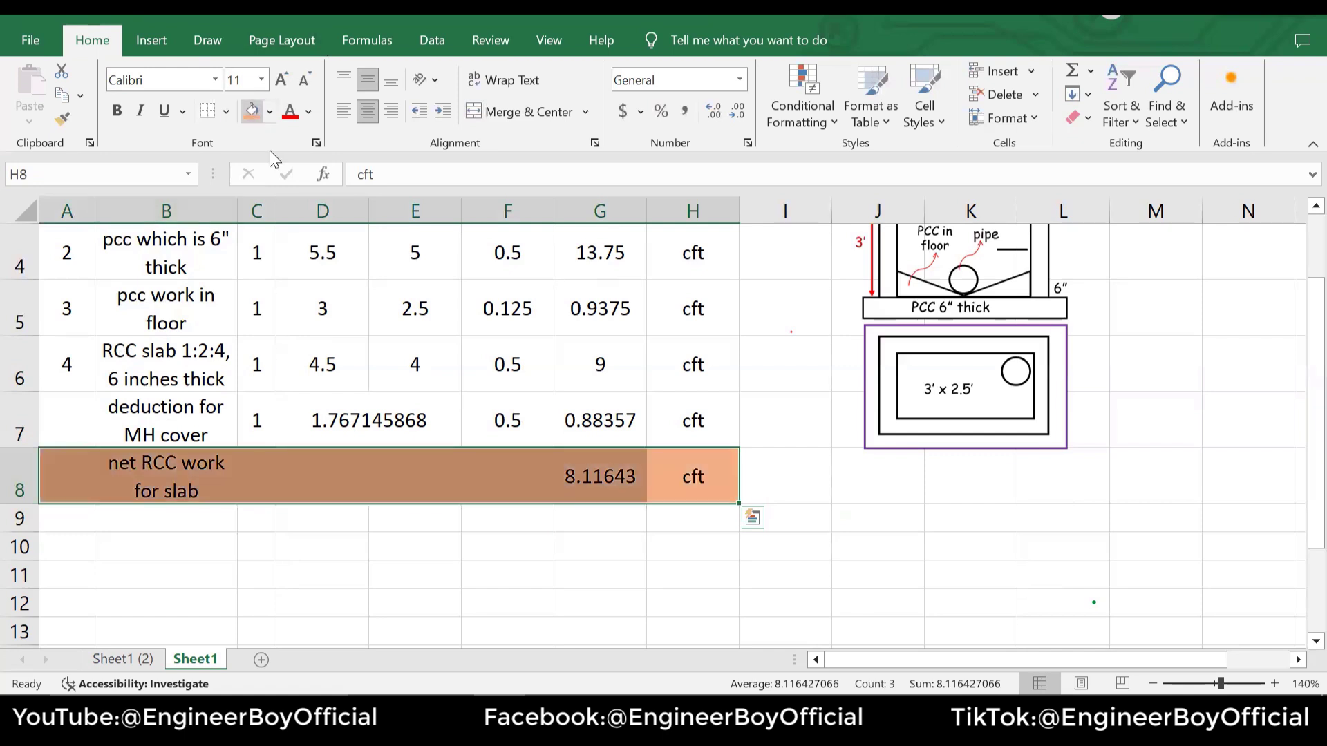
{"action": "left_click", "coordinate": [326, 491]}
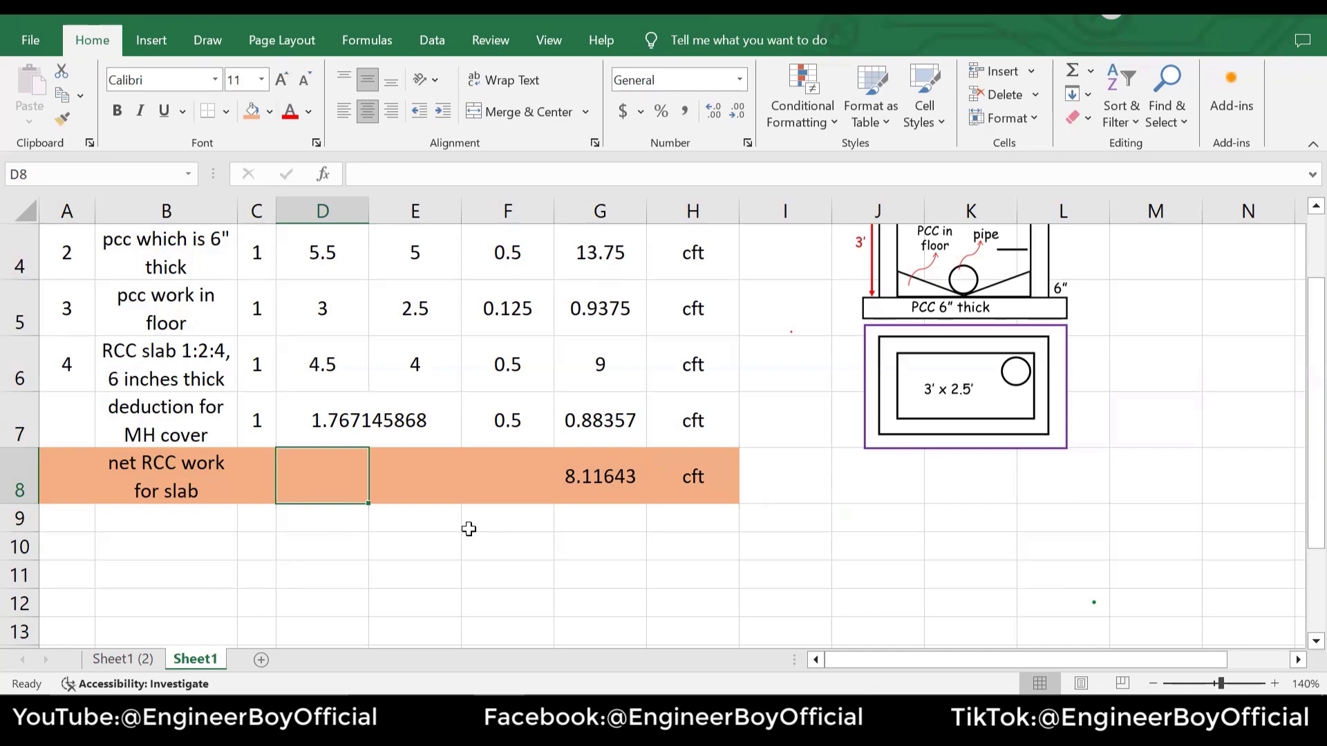
Mark both brick walls in the section and the two short walls in the plan with the yellow highlighter, undoing any stray stroke
{"action": "scroll", "coordinate": [859, 459], "scroll_direction": "up", "scroll_amount": 1}
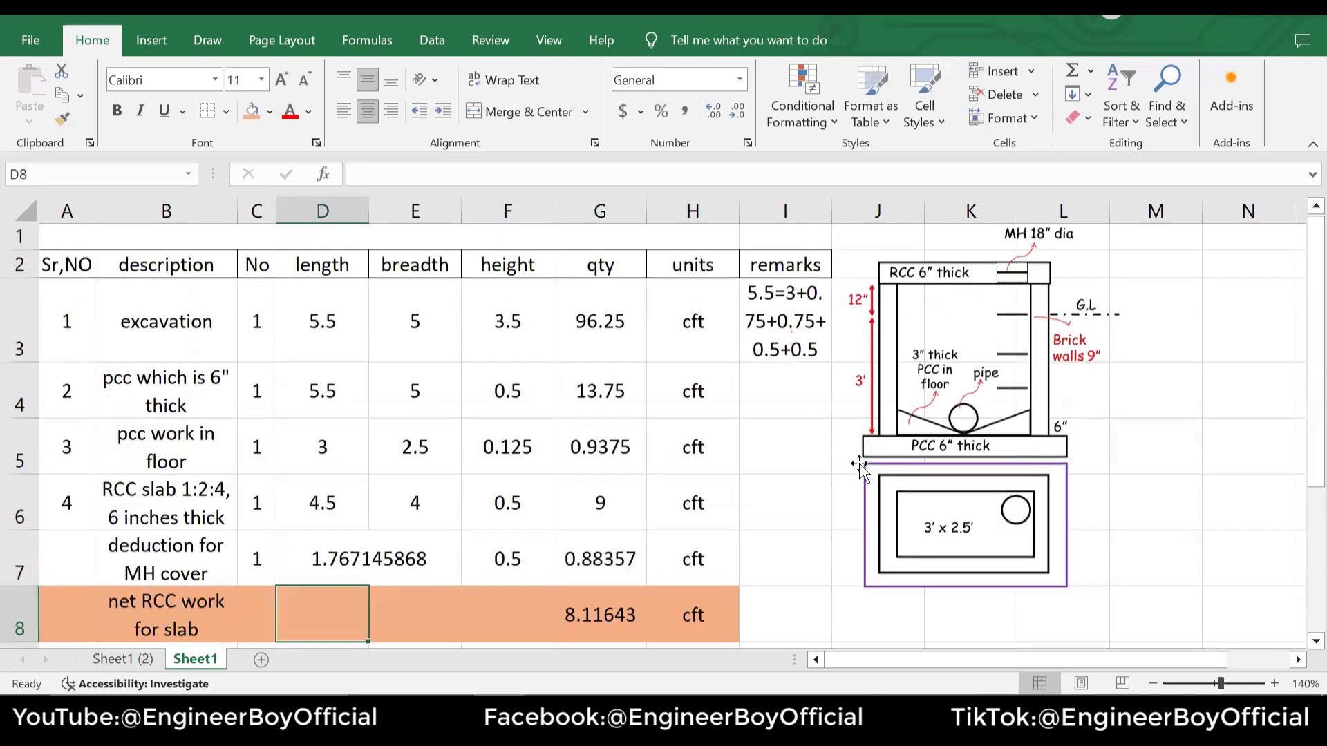
{"action": "left_click", "coordinate": [203, 40]}
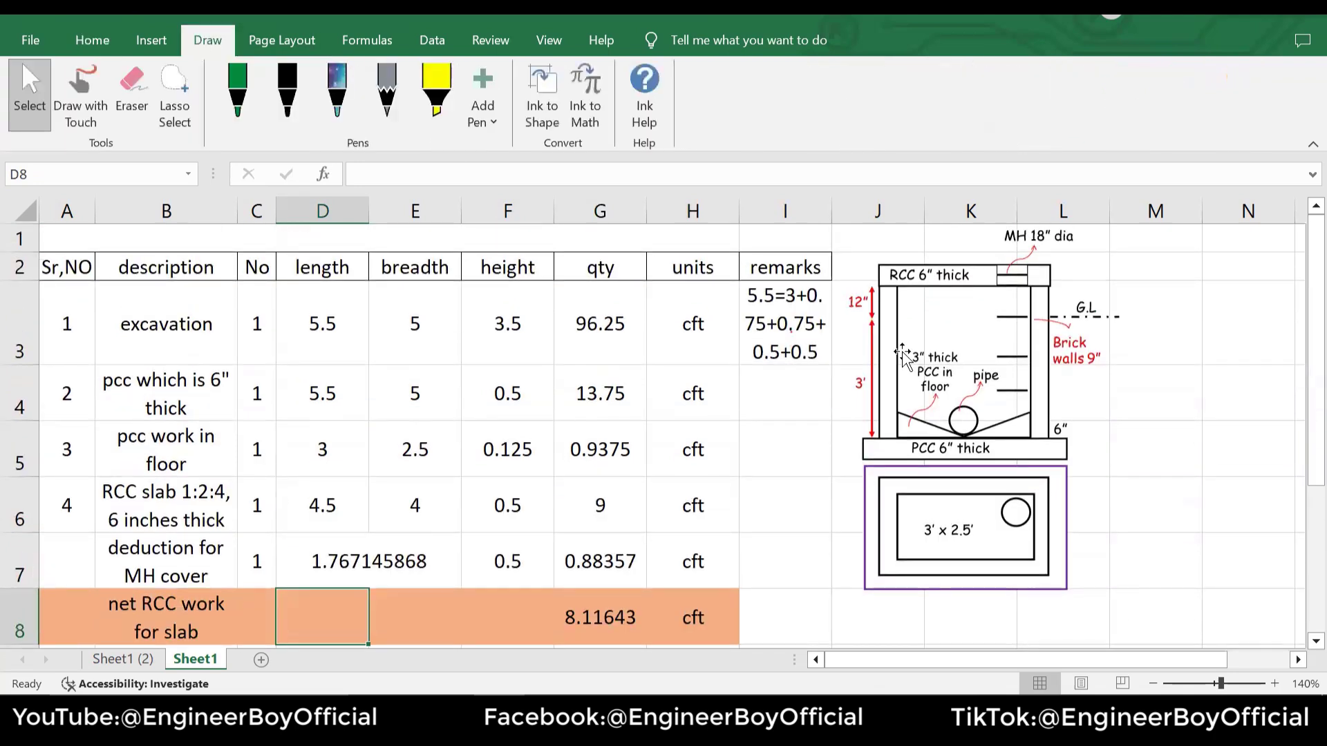
{"action": "left_click", "coordinate": [436, 92]}
{"action": "left_click_drag", "start_coordinate": [888, 288], "coordinate": [888, 436]}
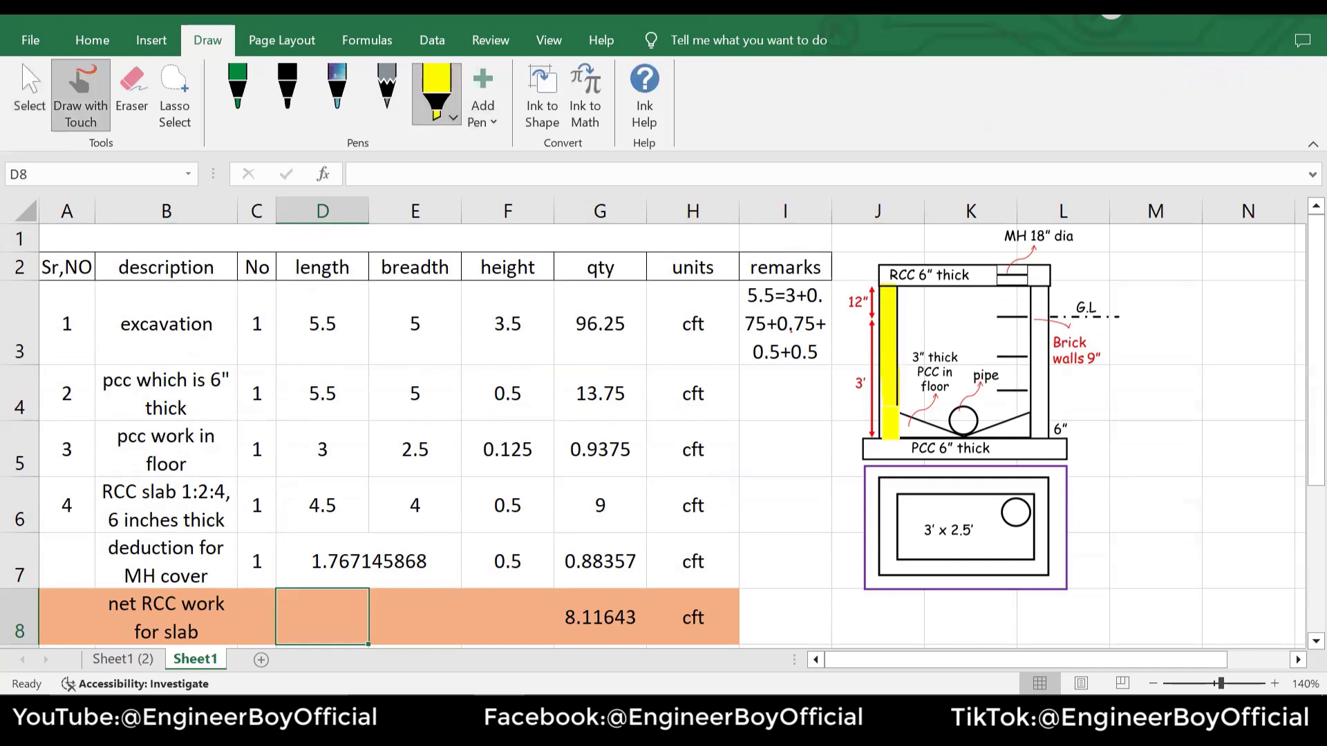
{"action": "mouse_move", "coordinate": [1020, 296]}
{"action": "left_mouse_down"}
{"action": "mouse_move", "coordinate": [1020, 328]}
{"action": "mouse_move", "coordinate": [1038, 317]}
{"action": "mouse_move", "coordinate": [1038, 437]}
{"action": "left_mouse_up"}
{"action": "key", "text": "ctrl+z"}
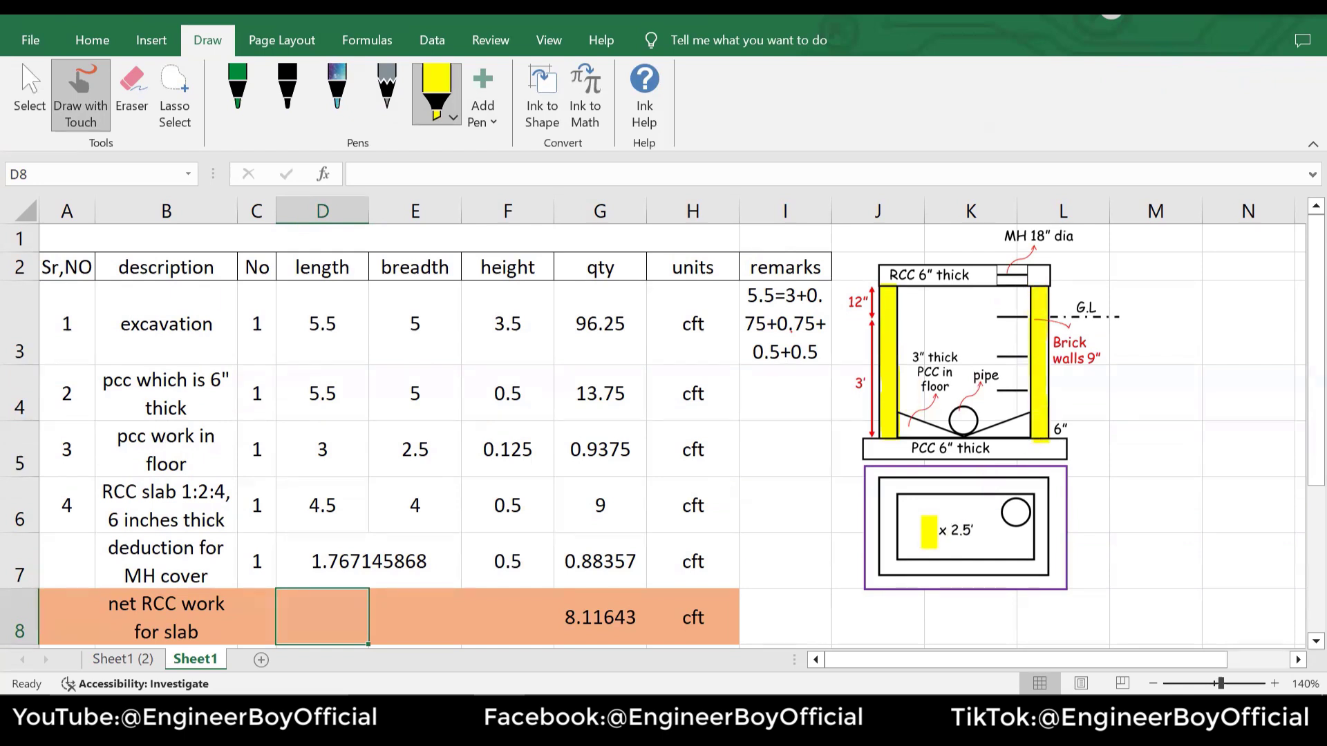
{"action": "left_click_drag", "start_coordinate": [888, 489], "coordinate": [888, 574]}
{"action": "left_click_drag", "start_coordinate": [1035, 477], "coordinate": [1038, 571]}
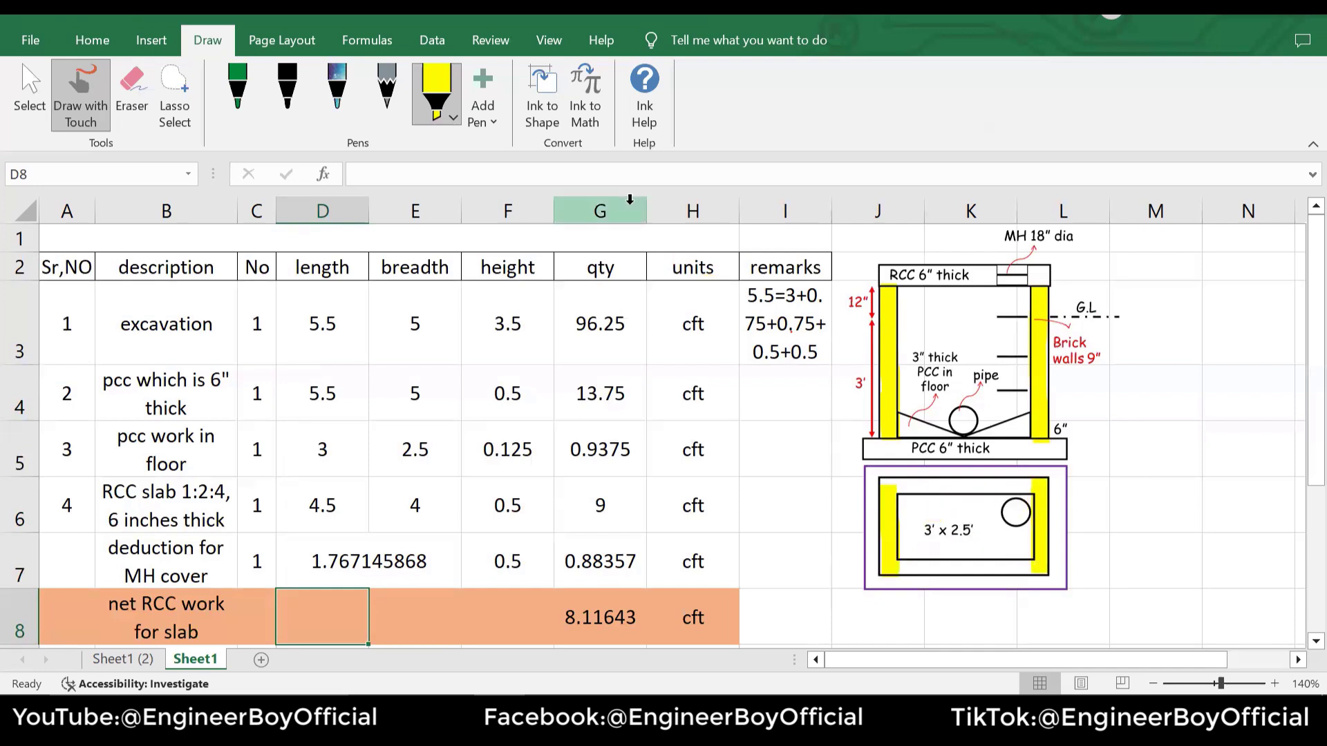
Change the green pen's colour to golden orange and shade the two long walls in the plan
{"action": "left_click", "coordinate": [239, 104]}
{"action": "left_click", "coordinate": [254, 118]}
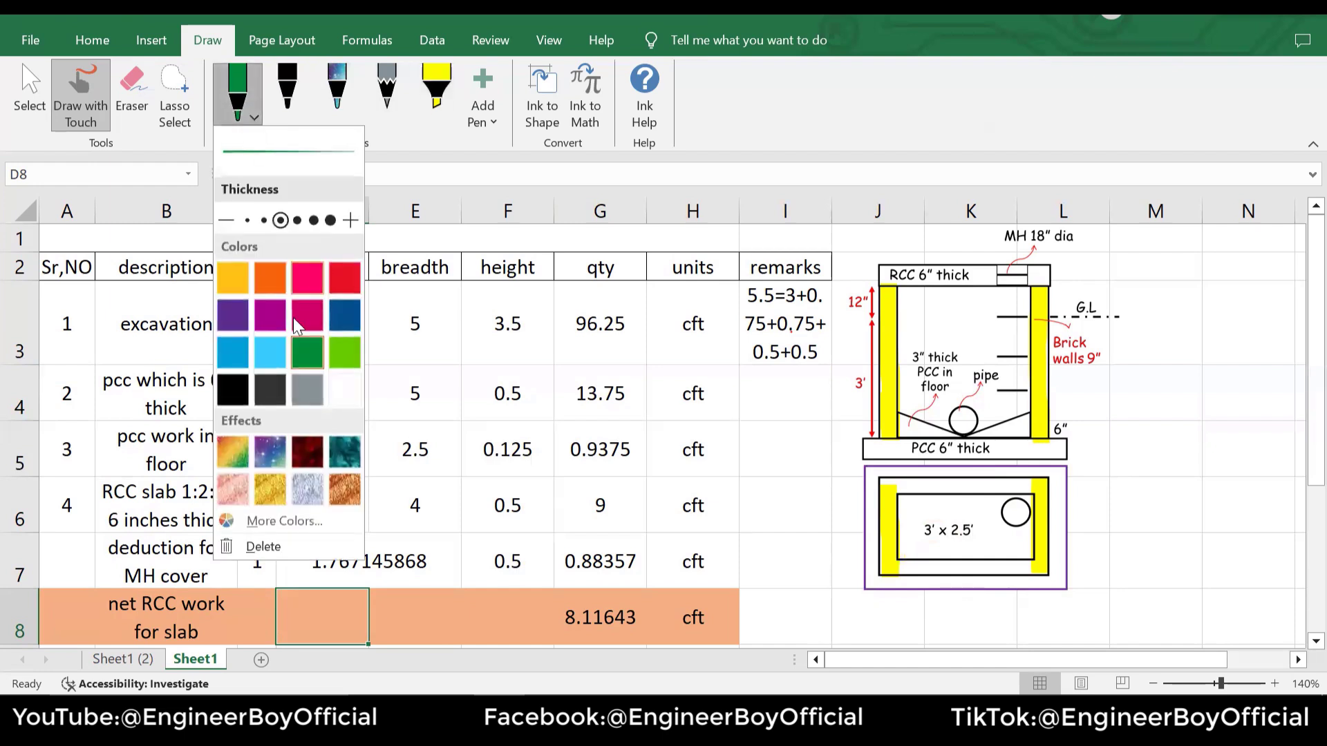
{"action": "left_click", "coordinate": [239, 272]}
{"action": "left_click_drag", "start_coordinate": [888, 564], "coordinate": [937, 569]}
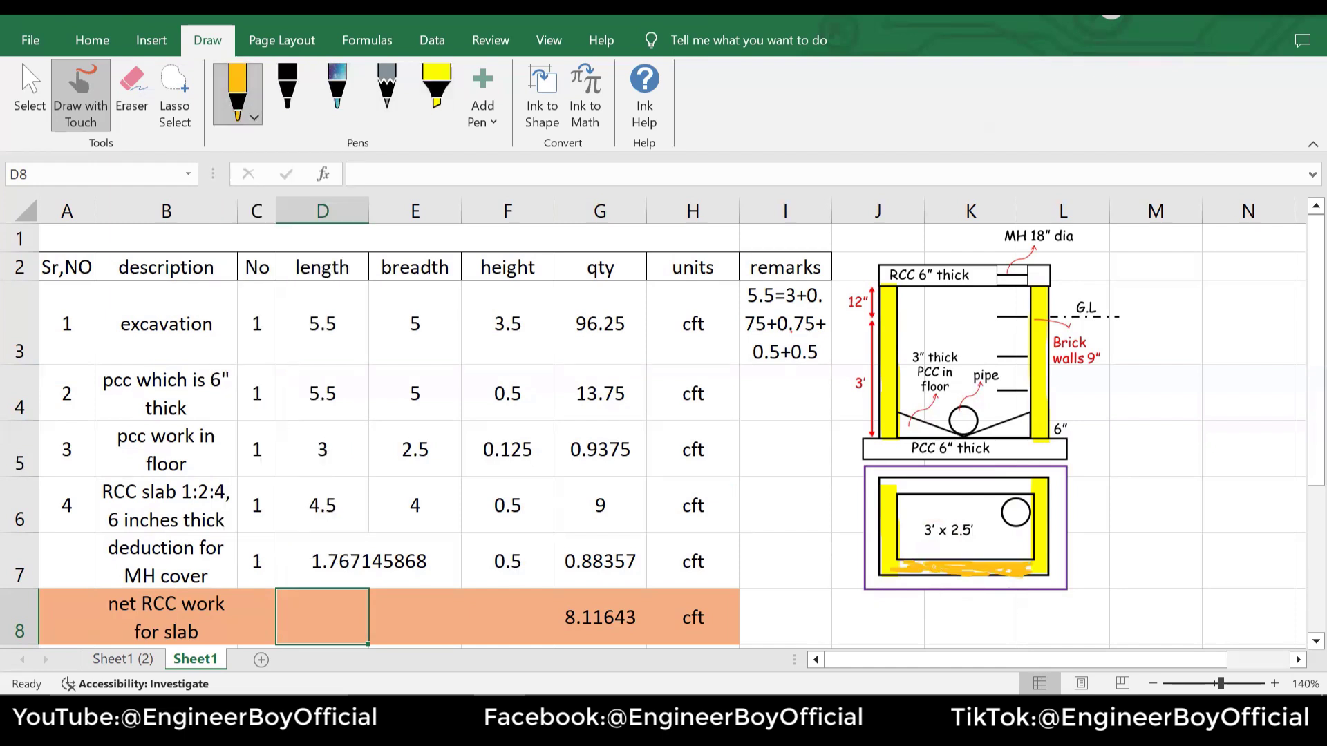
{"action": "mouse_move", "coordinate": [890, 482]}
{"action": "left_mouse_down"}
{"action": "mouse_move", "coordinate": [1035, 482]}
{"action": "mouse_move", "coordinate": [939, 485]}
{"action": "mouse_move", "coordinate": [1002, 489]}
{"action": "left_mouse_up"}
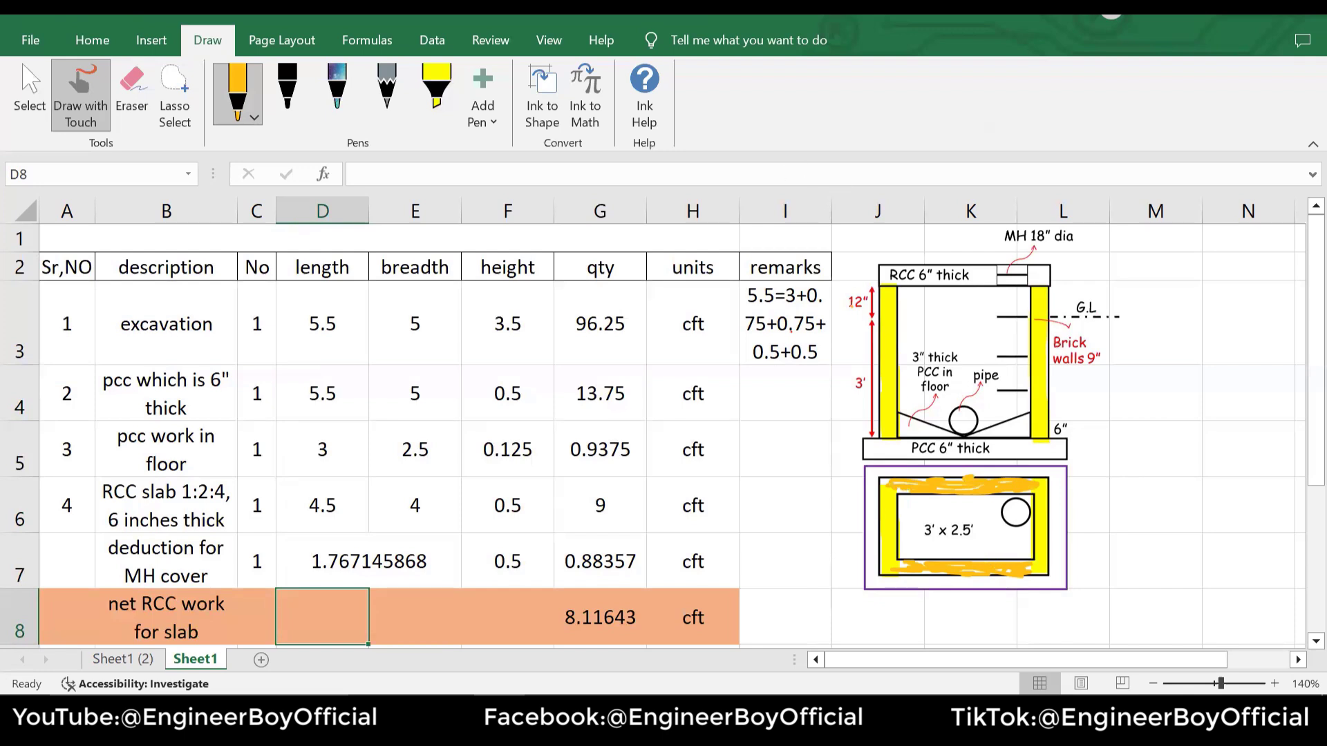
Circle the 12" and 3' wall heights in the section and sketch a vertical height arrow labelled 4' beside it
{"action": "mouse_move", "coordinate": [861, 283]}
{"action": "left_mouse_down"}
{"action": "mouse_move", "coordinate": [843, 314]}
{"action": "mouse_move", "coordinate": [876, 315]}
{"action": "mouse_move", "coordinate": [864, 279]}
{"action": "left_mouse_up"}
{"action": "mouse_move", "coordinate": [876, 368]}
{"action": "left_mouse_down"}
{"action": "mouse_move", "coordinate": [834, 395]}
{"action": "mouse_move", "coordinate": [879, 379]}
{"action": "left_mouse_up"}
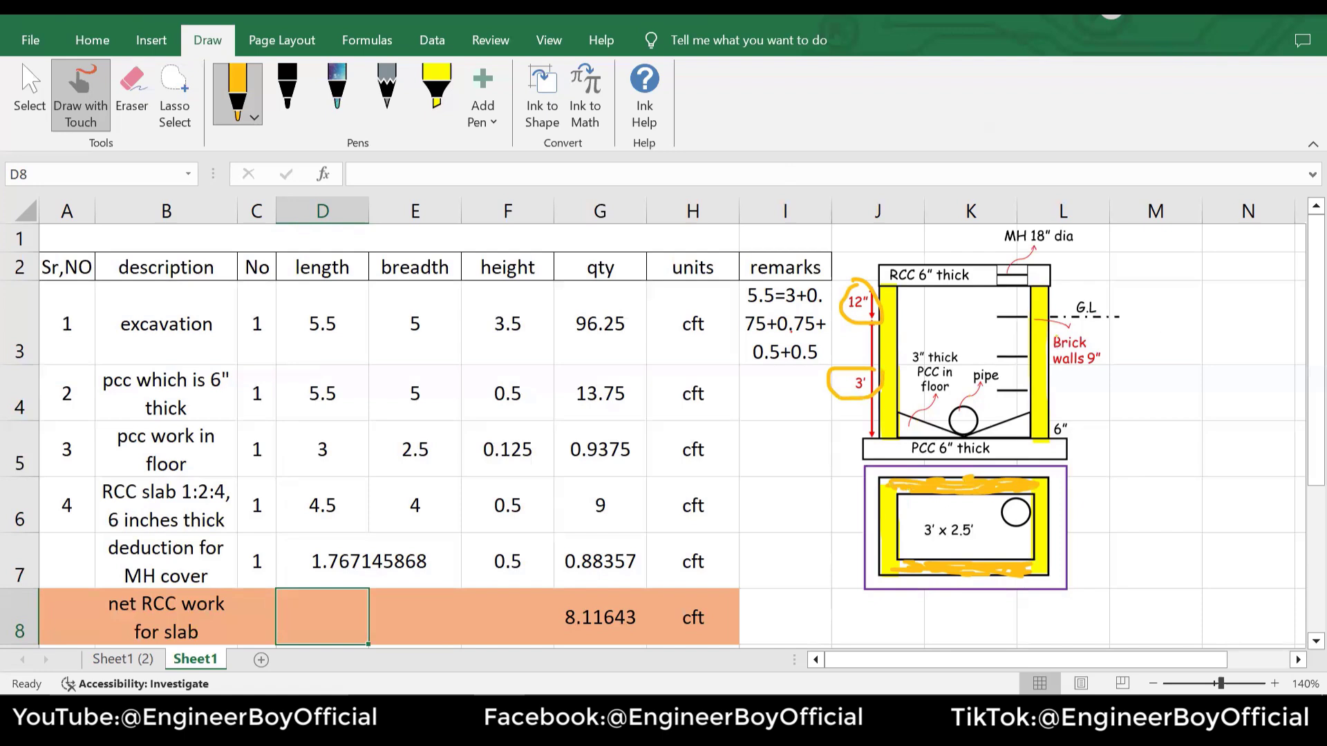
{"action": "mouse_move", "coordinate": [1130, 279]}
{"action": "left_mouse_down"}
{"action": "mouse_move", "coordinate": [1172, 283]}
{"action": "mouse_move", "coordinate": [1148, 413]}
{"action": "left_mouse_up"}
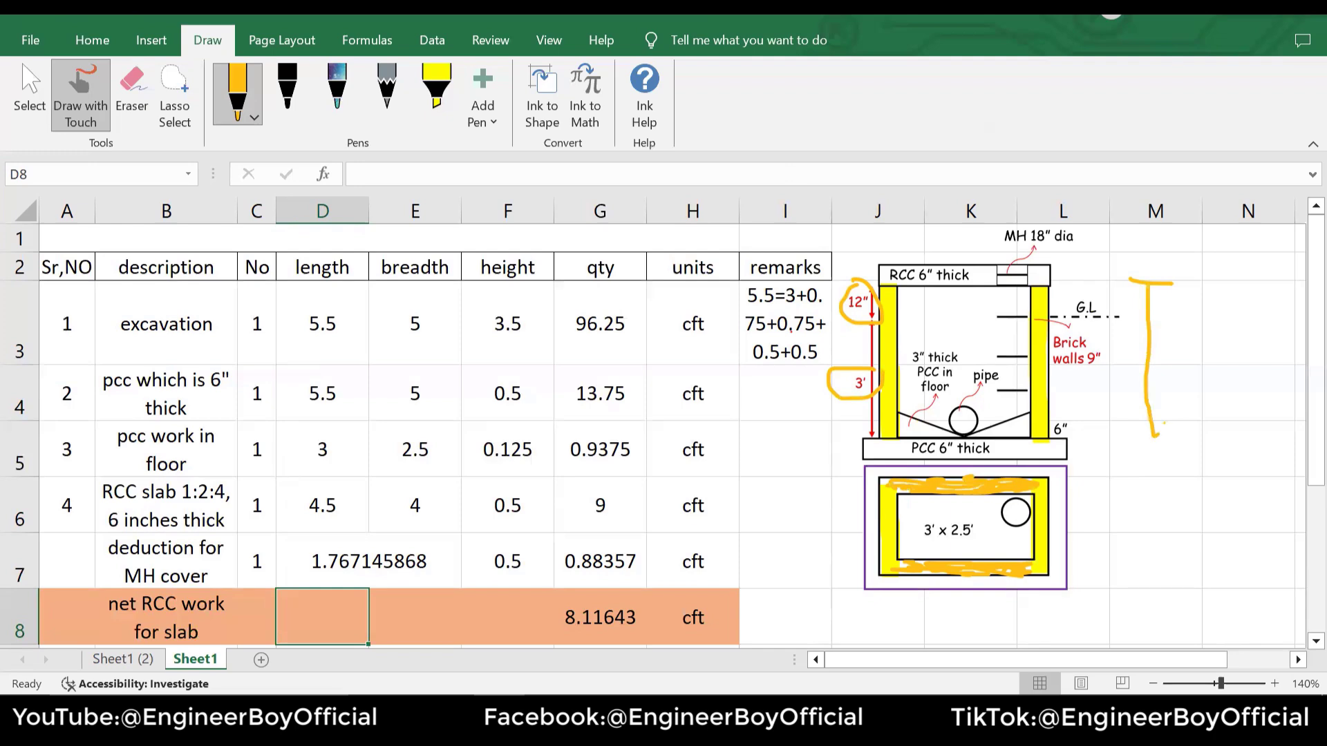
{"action": "left_click_drag", "start_coordinate": [1164, 339], "coordinate": [1175, 365]}
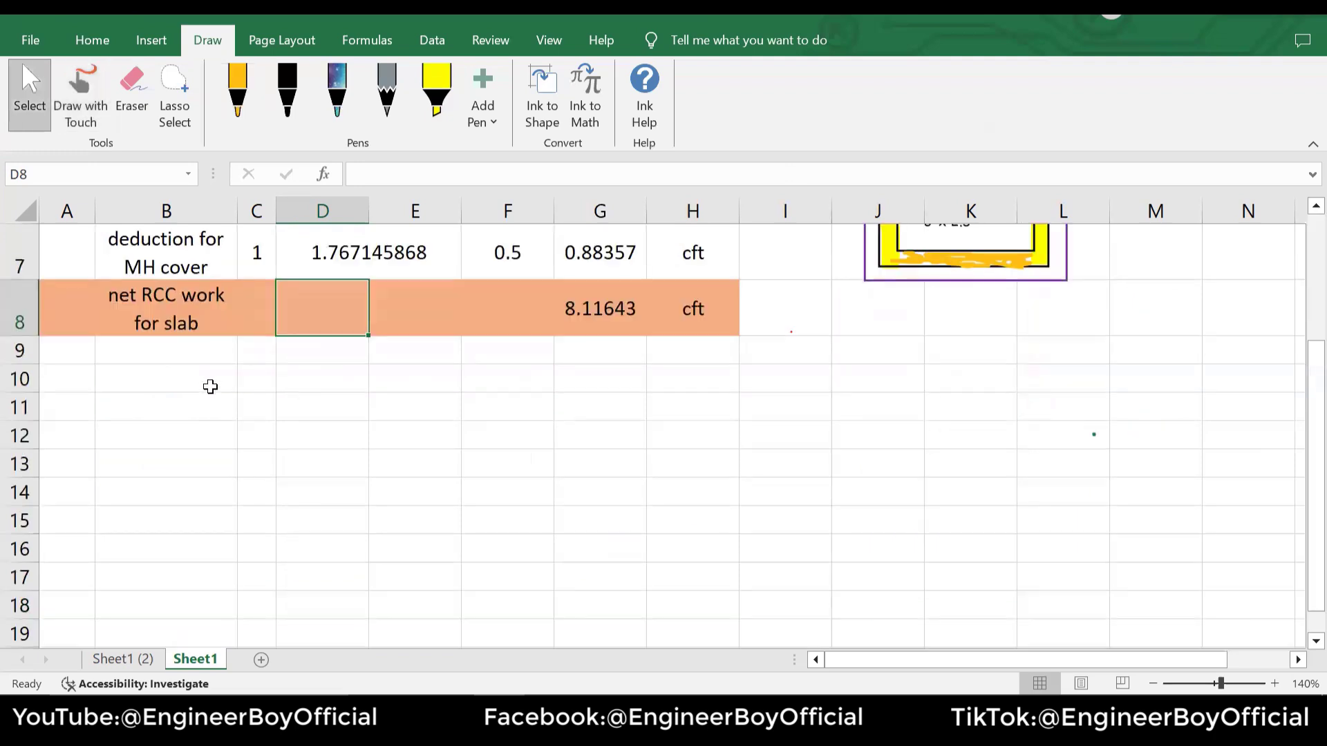
Add item 5 "brick" in row 9, with "long walls" in B10 and "shorts wall" in B11
{"action": "scroll", "coordinate": [209, 387], "scroll_direction": "up", "scroll_amount": 1}
{"action": "left_click", "coordinate": [66, 518]}
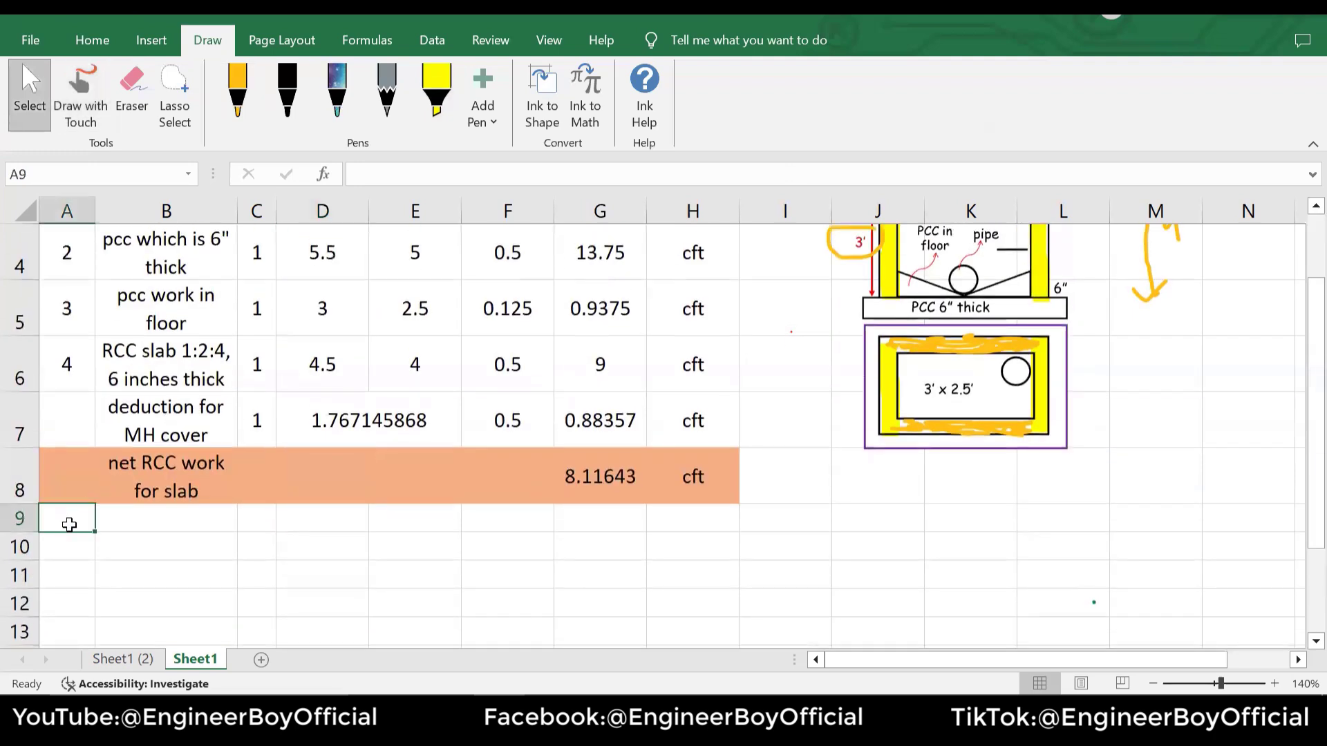
{"action": "type", "text": "5"}
{"action": "left_click", "coordinate": [172, 517]}
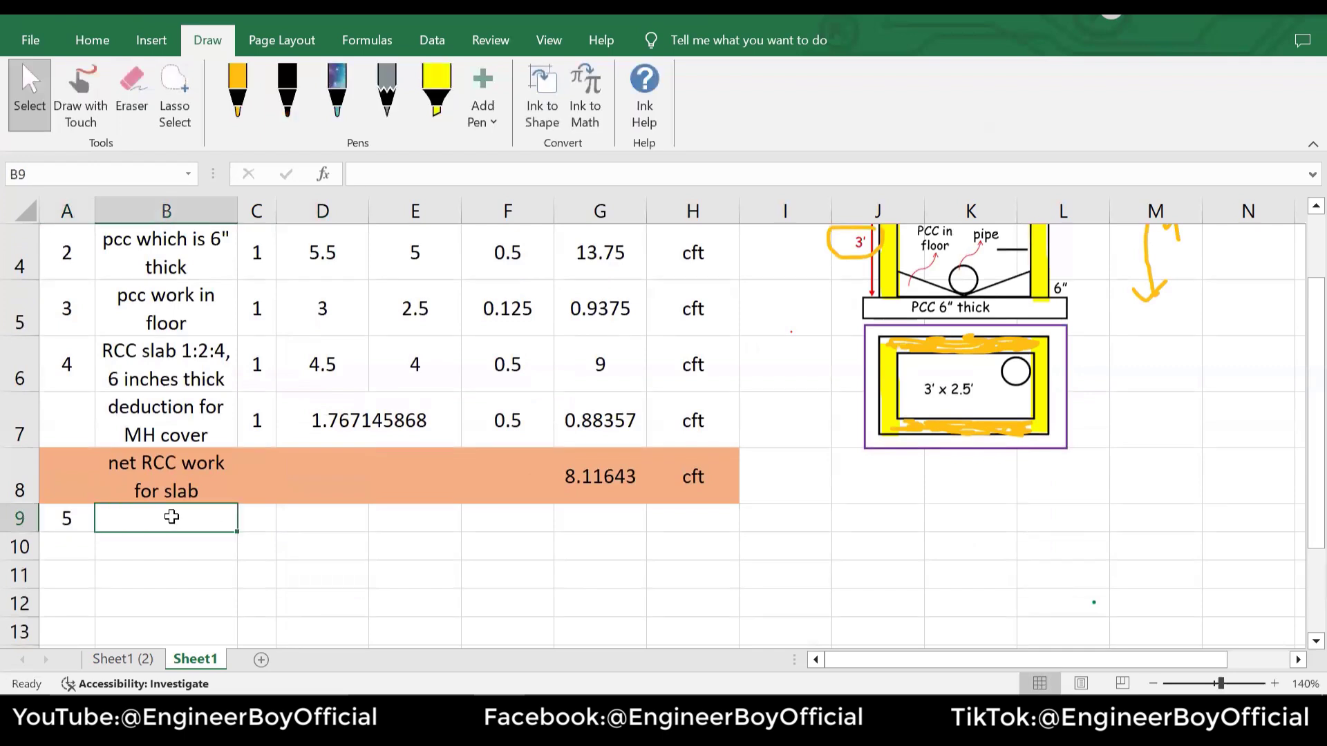
{"action": "type", "text": "brick"}
{"action": "key", "text": "Return"}
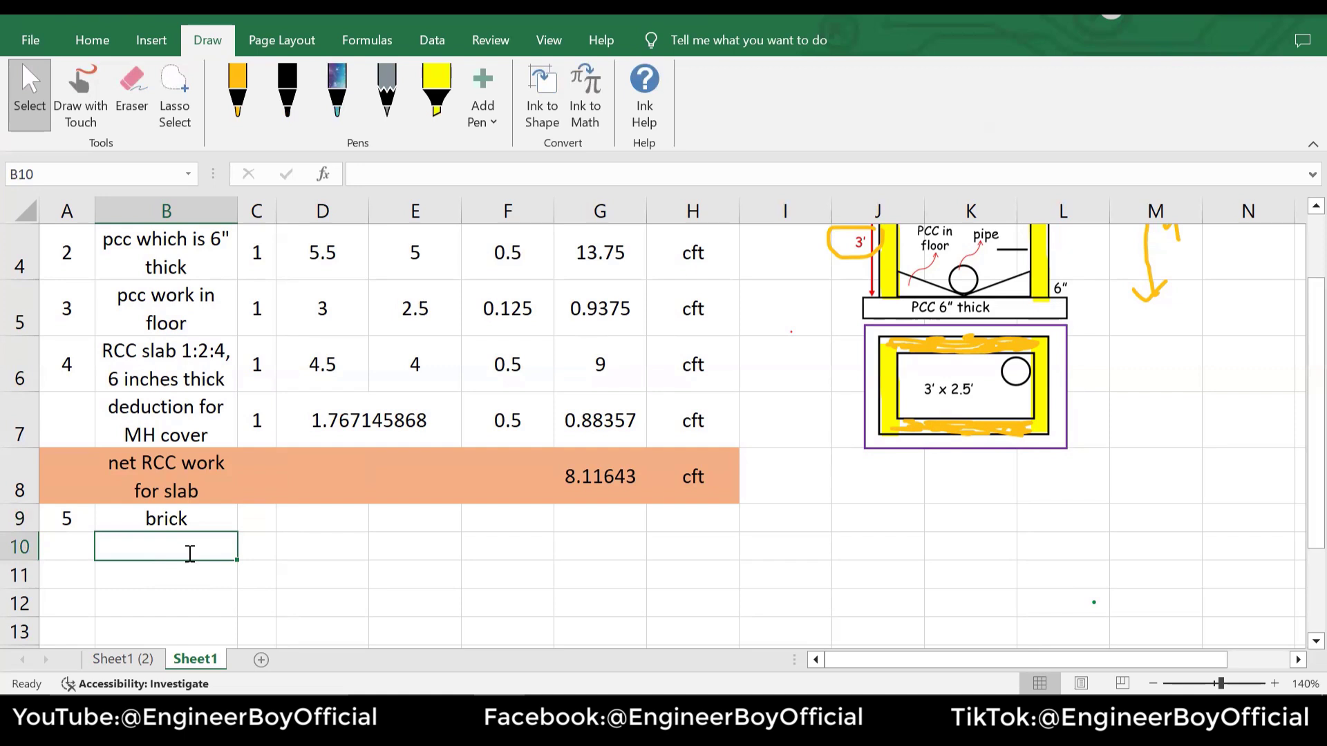
{"action": "type", "text": "long walls"}
{"action": "key", "text": "Return"}
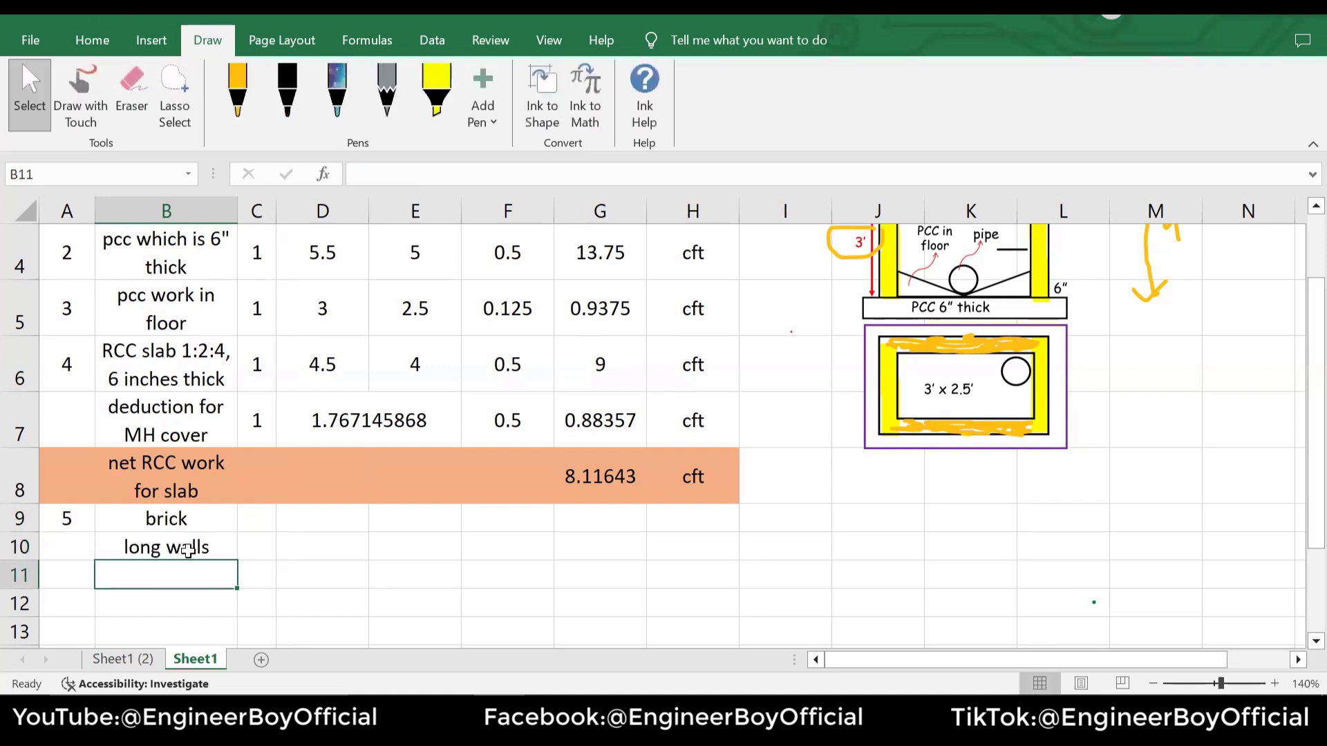
{"action": "type", "text": "shorts wall"}
Enter 2 as the number of long walls in C10 and of short walls in C11
{"action": "left_click", "coordinate": [256, 545]}
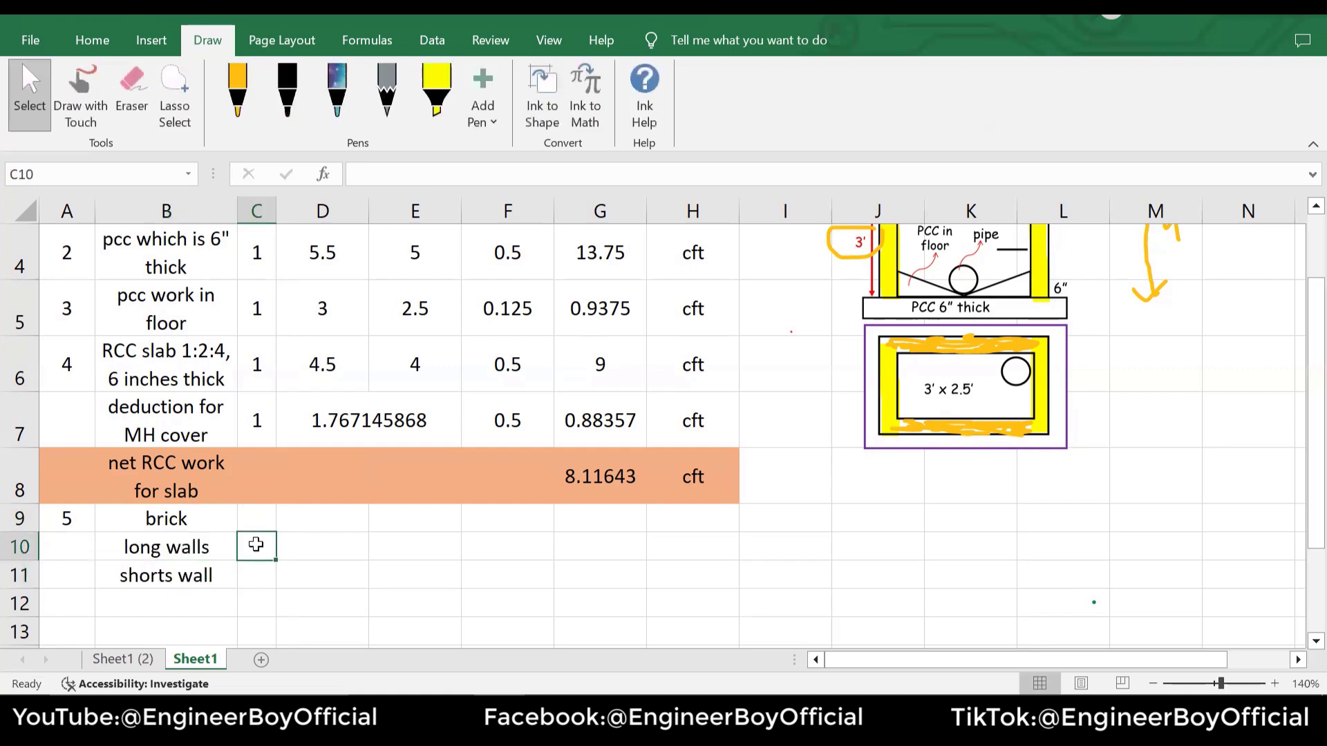
{"action": "type", "text": "2"}
{"action": "left_click", "coordinate": [257, 576]}
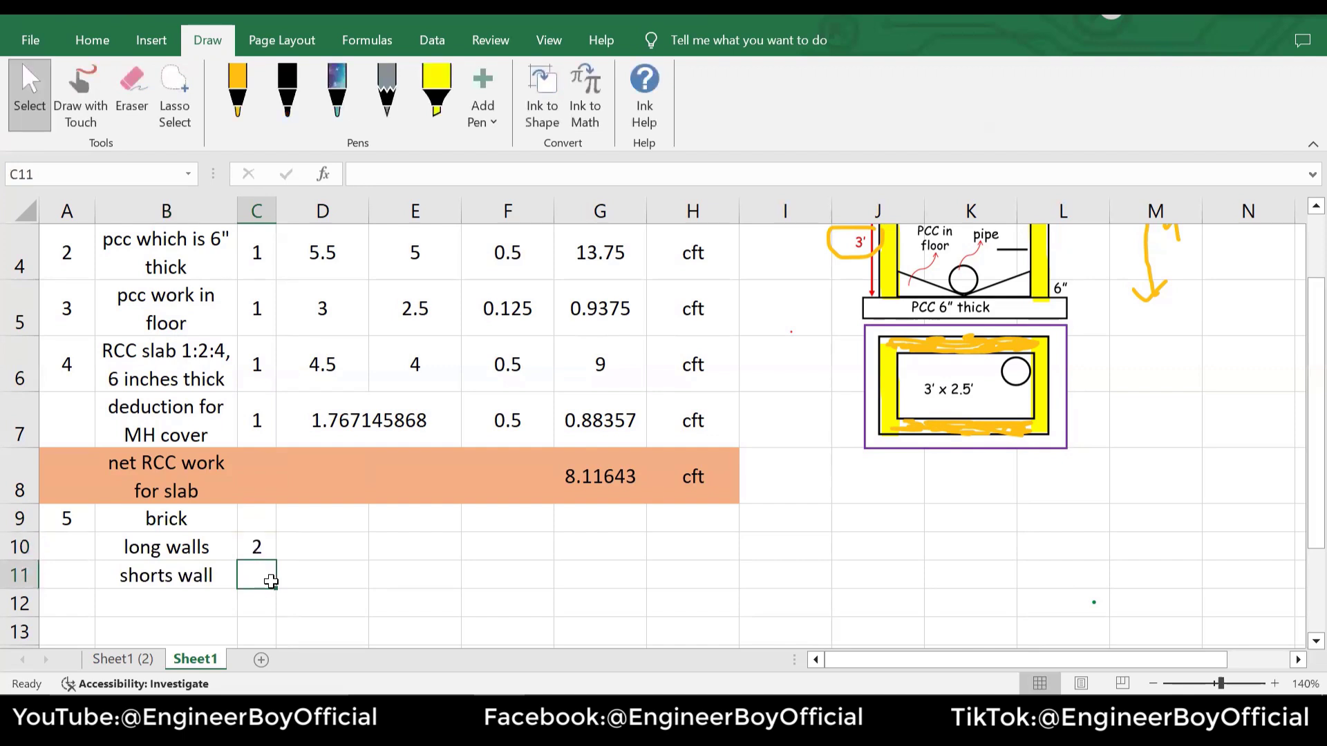
{"action": "type", "text": "2"}
{"action": "left_click", "coordinate": [339, 600]}
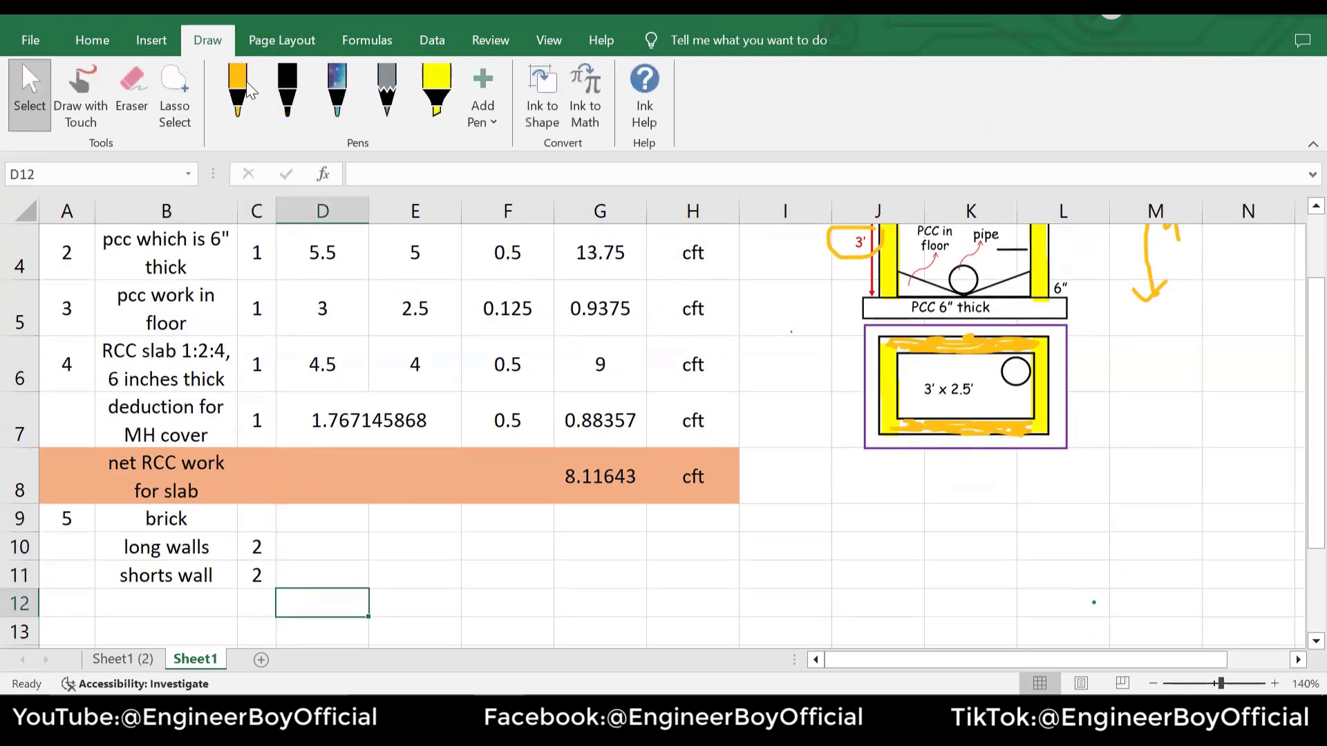
Change the orange pen's colour to light green and outline both long walls in the plan at full length
{"action": "left_click", "coordinate": [239, 90]}
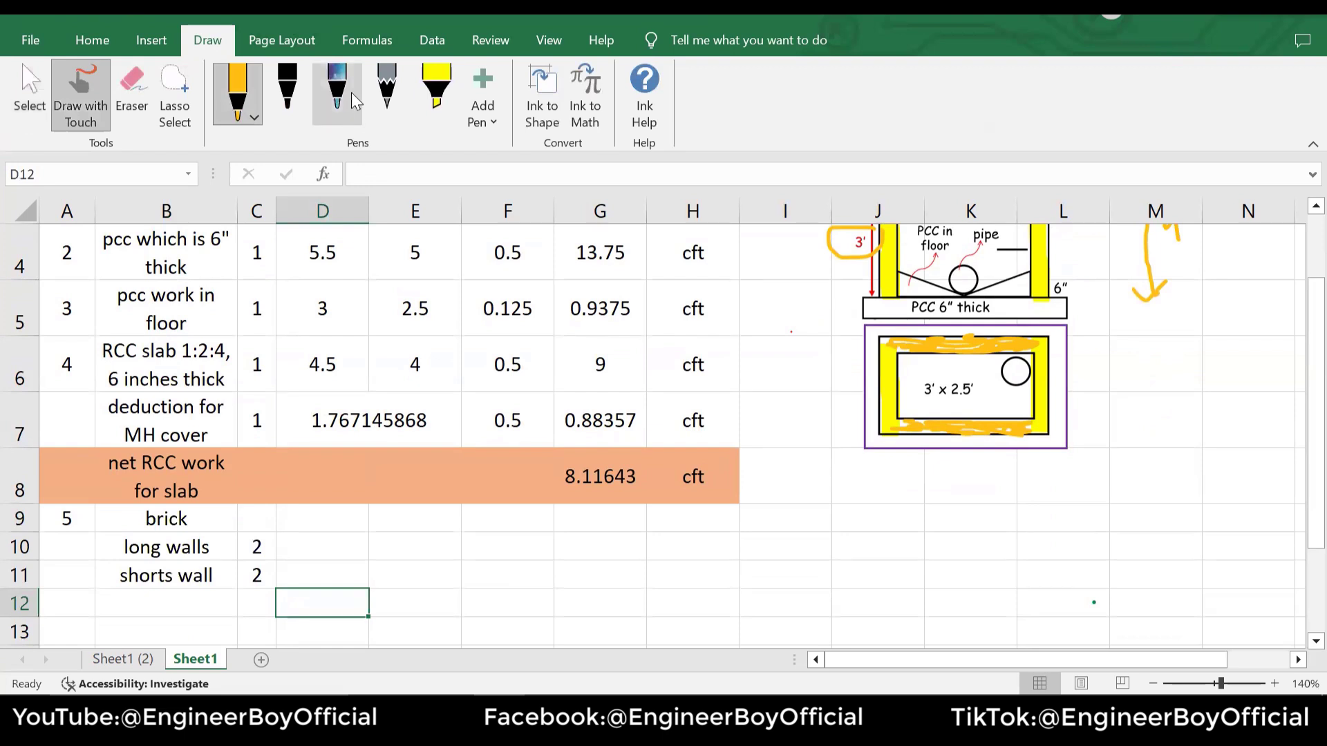
{"action": "left_click", "coordinate": [255, 107]}
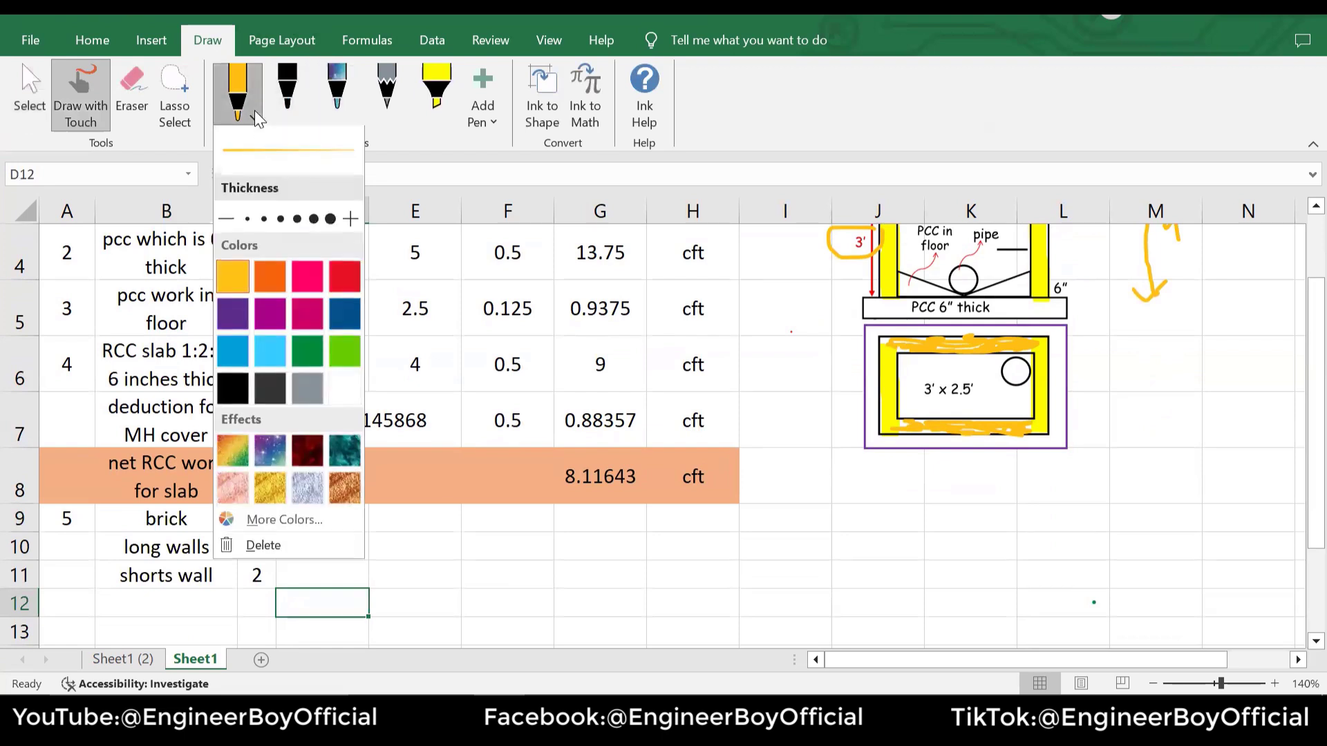
{"action": "left_click", "coordinate": [344, 352]}
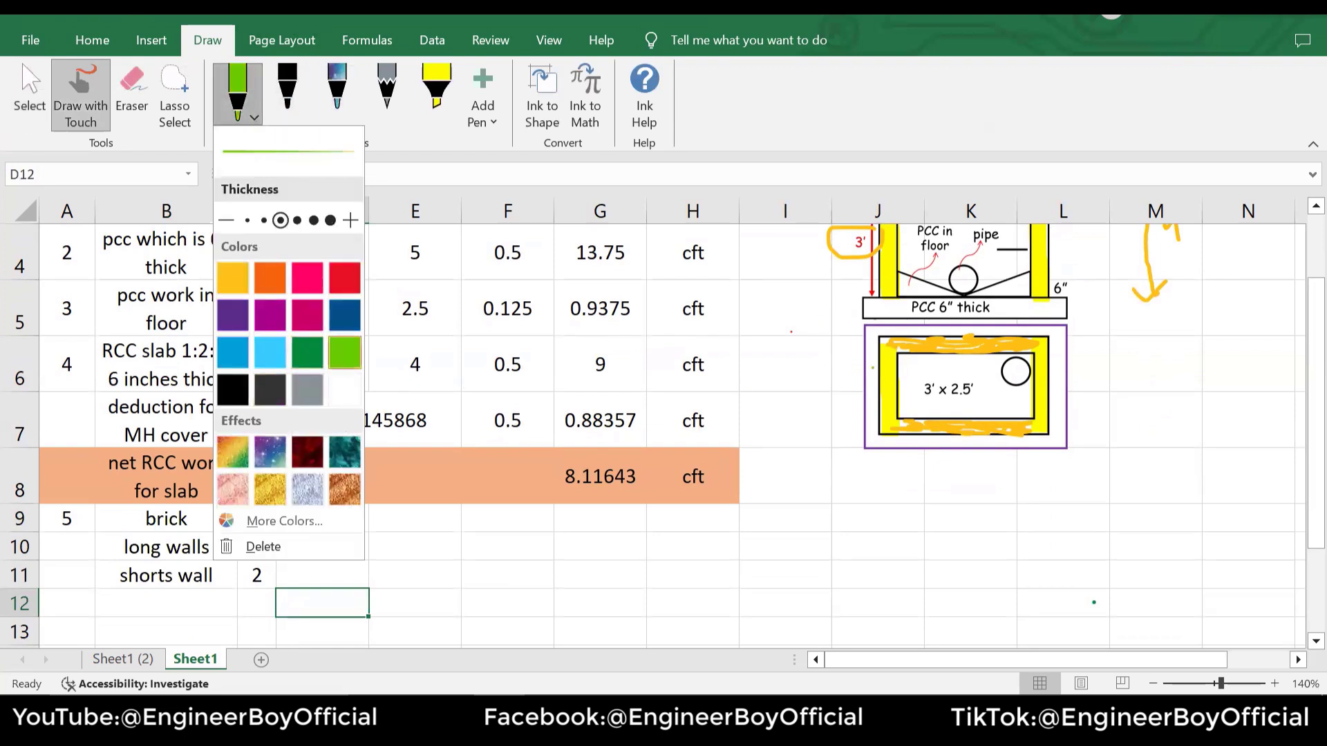
{"action": "left_click", "coordinate": [883, 357]}
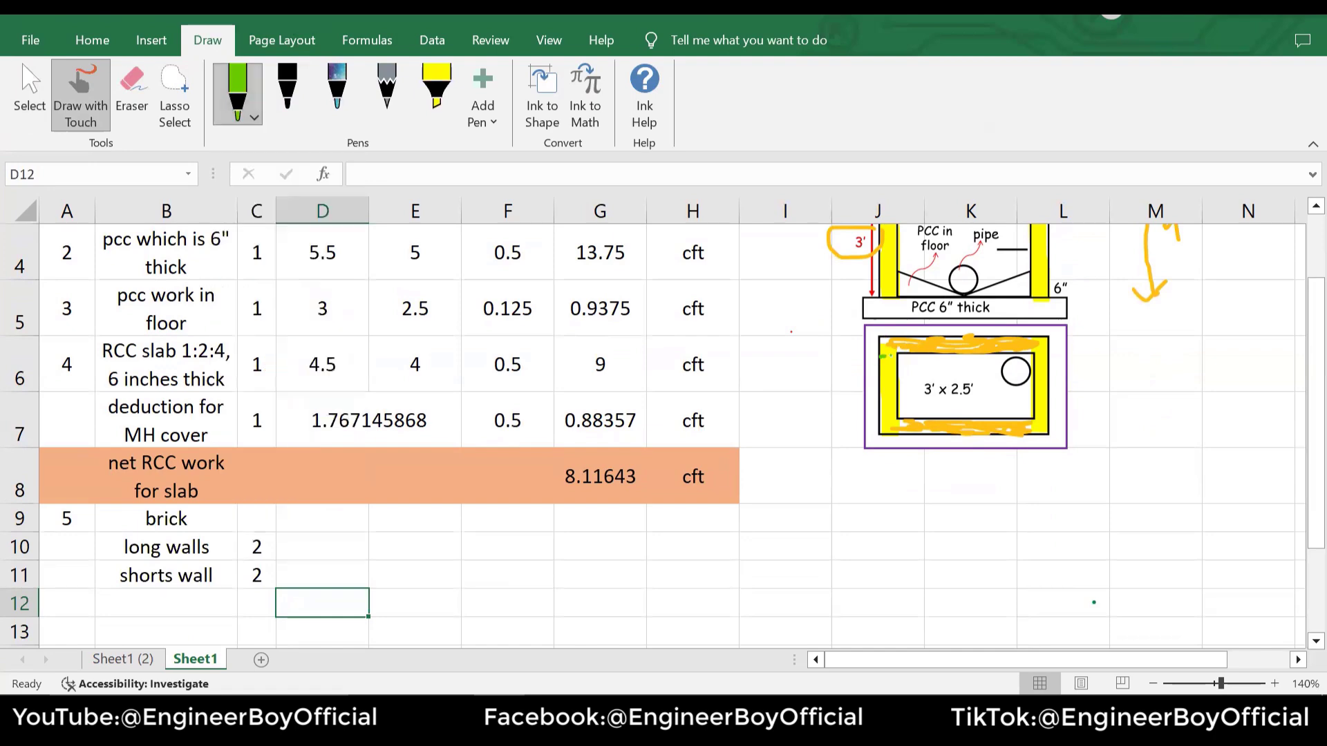
{"action": "mouse_move", "coordinate": [882, 357]}
{"action": "left_mouse_down"}
{"action": "mouse_move", "coordinate": [1030, 354]}
{"action": "mouse_move", "coordinate": [882, 336]}
{"action": "mouse_move", "coordinate": [1028, 346]}
{"action": "left_mouse_up"}
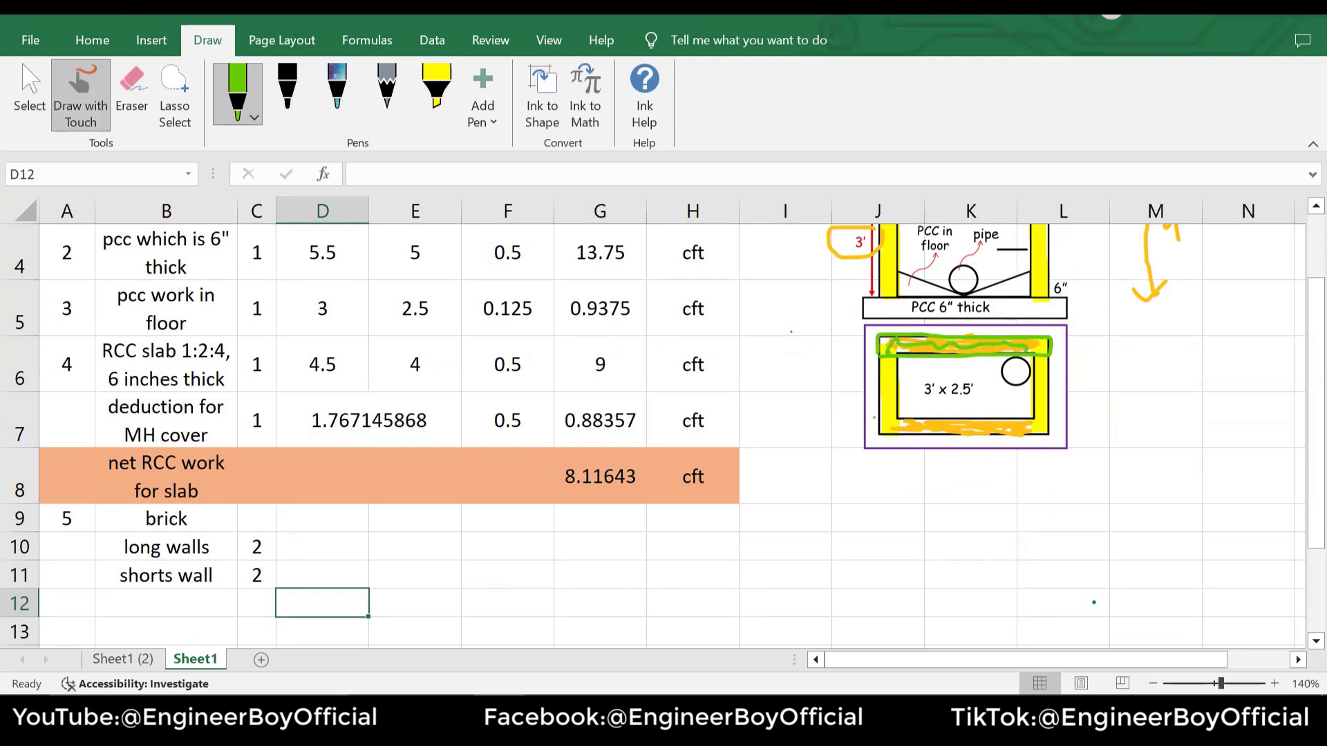
{"action": "mouse_move", "coordinate": [883, 415]}
{"action": "left_mouse_down"}
{"action": "mouse_move", "coordinate": [1025, 417]}
{"action": "mouse_move", "coordinate": [876, 418]}
{"action": "mouse_move", "coordinate": [950, 430]}
{"action": "left_mouse_up"}
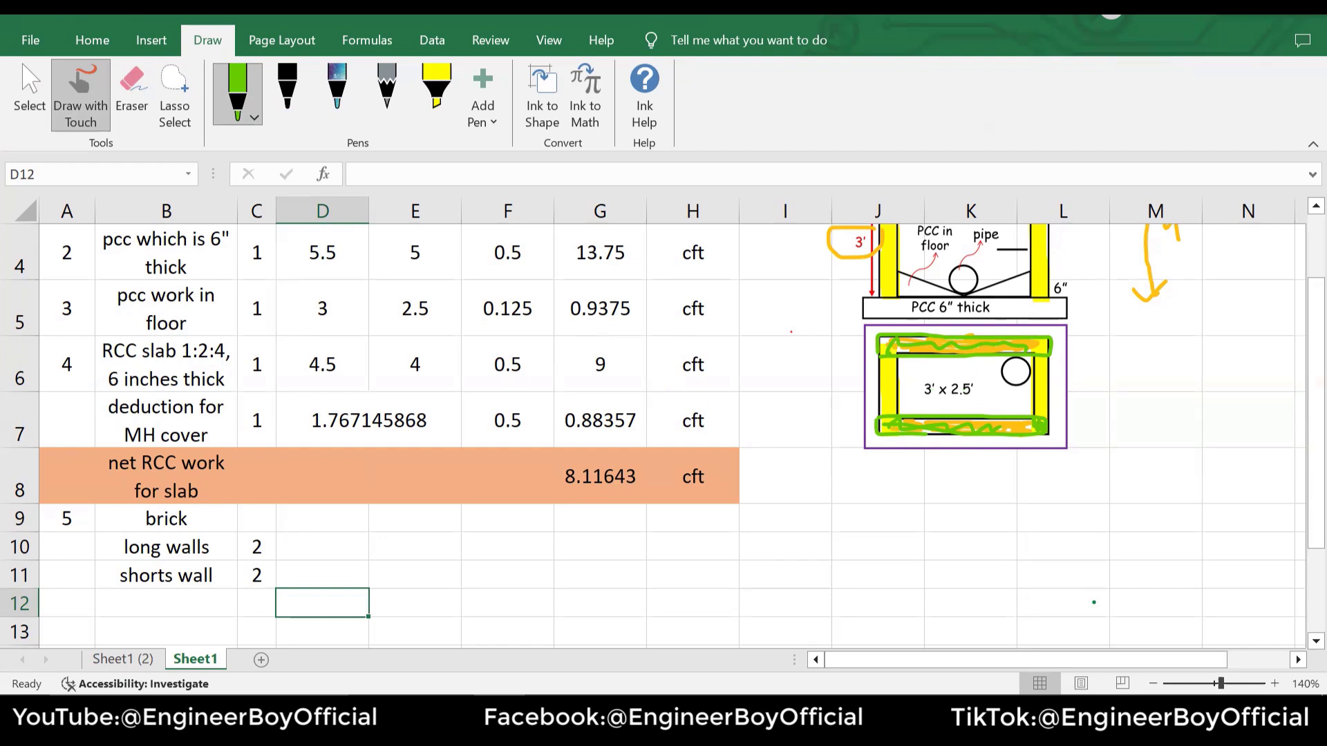
{"action": "left_click", "coordinate": [31, 87]}
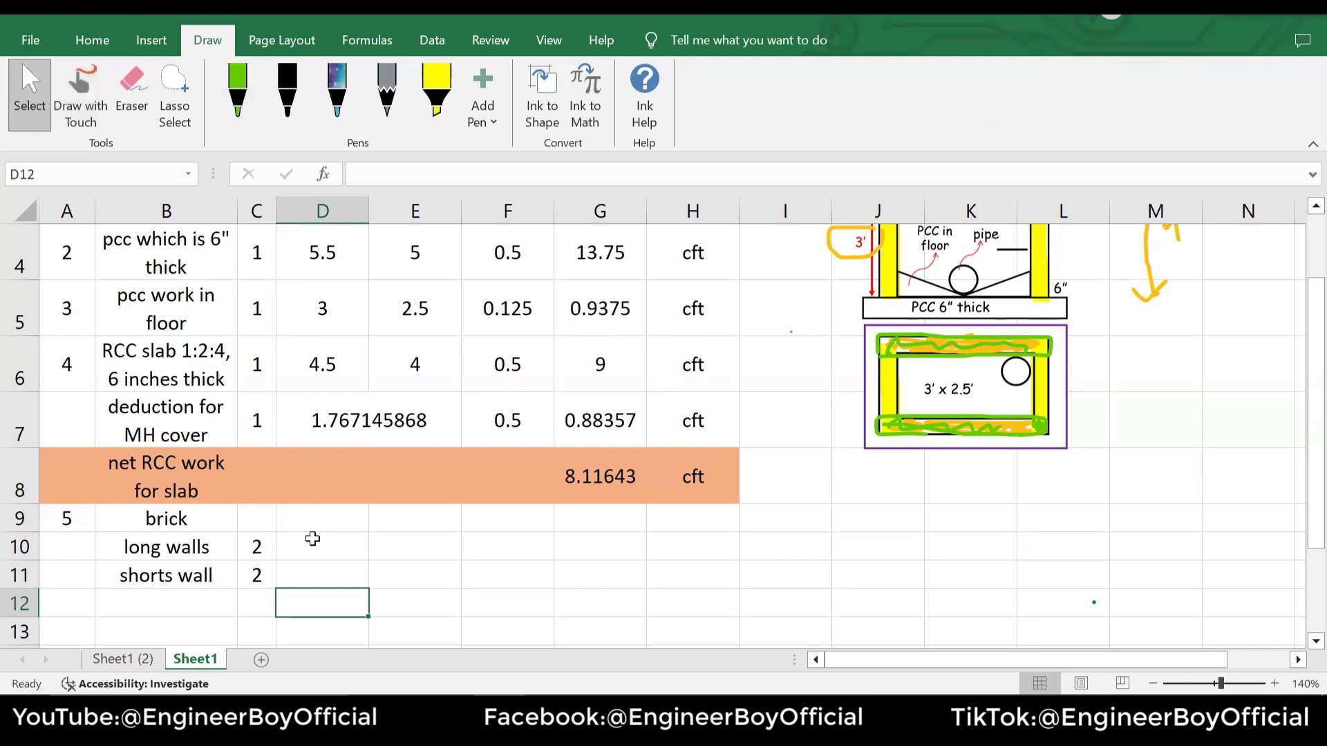
Enter the long walls' length 4.5 in D10 and breadth 0.75 in E10
{"action": "left_click", "coordinate": [314, 539]}
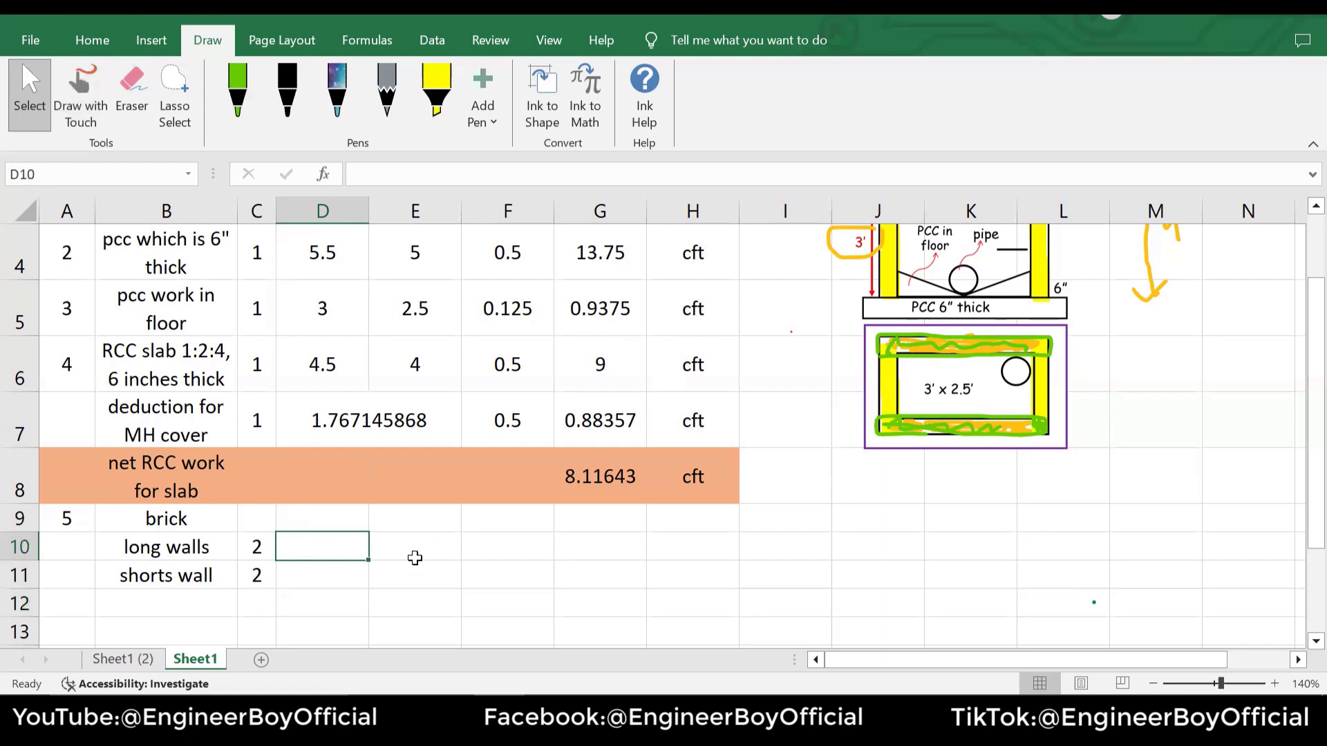
{"action": "type", "text": "4.5"}
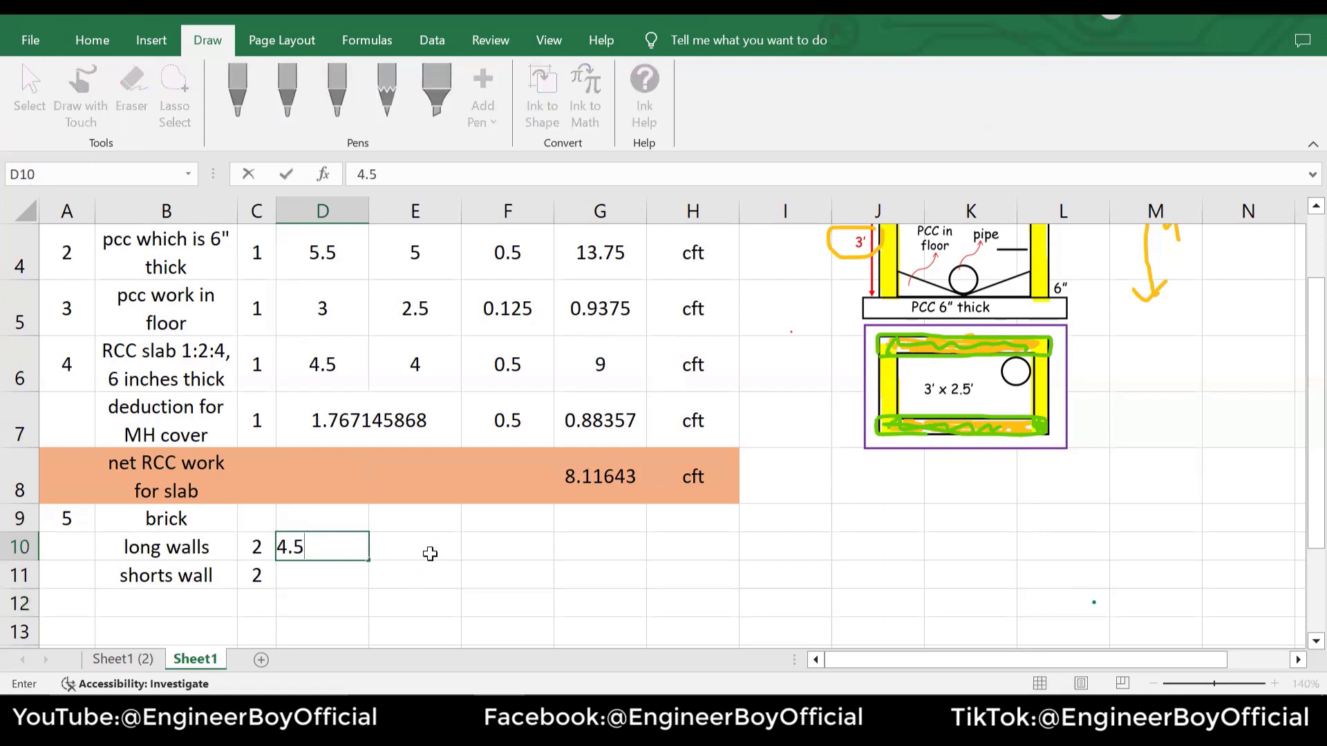
{"action": "left_click", "coordinate": [430, 554]}
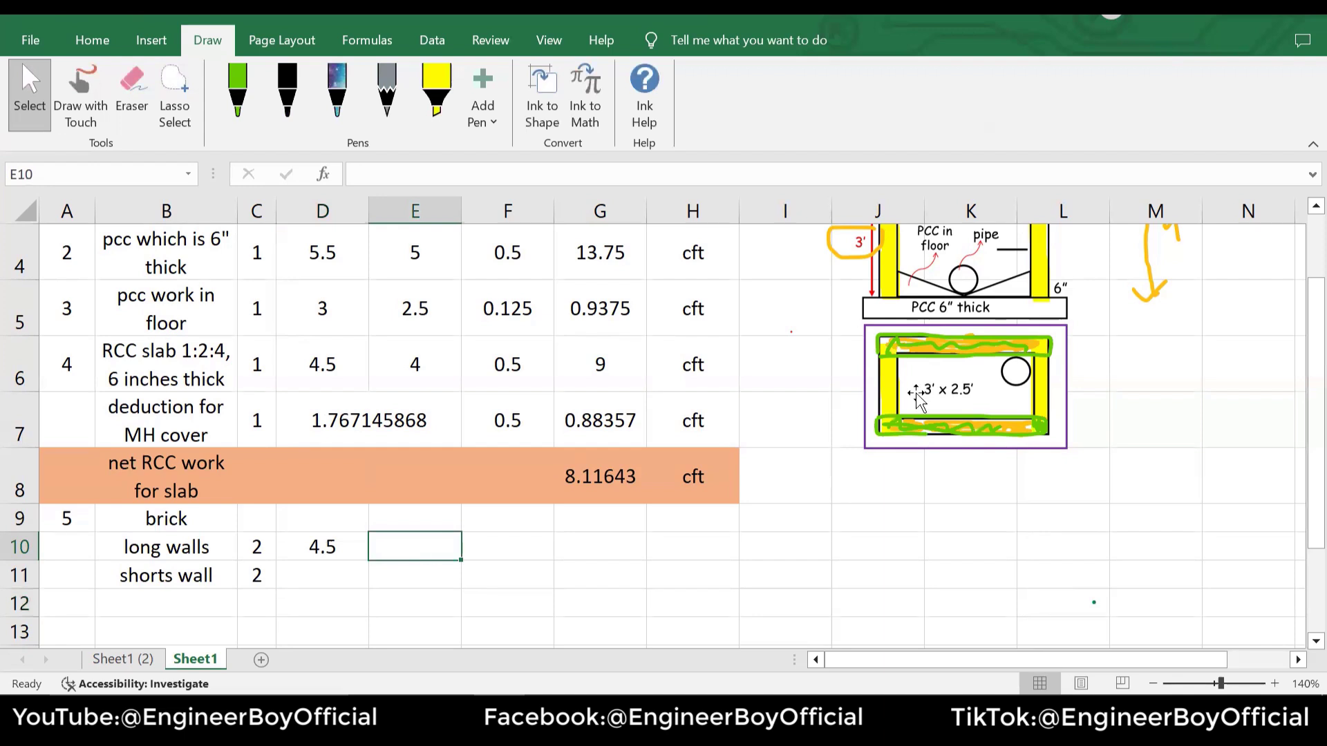
{"action": "type", "text": "0.75"}
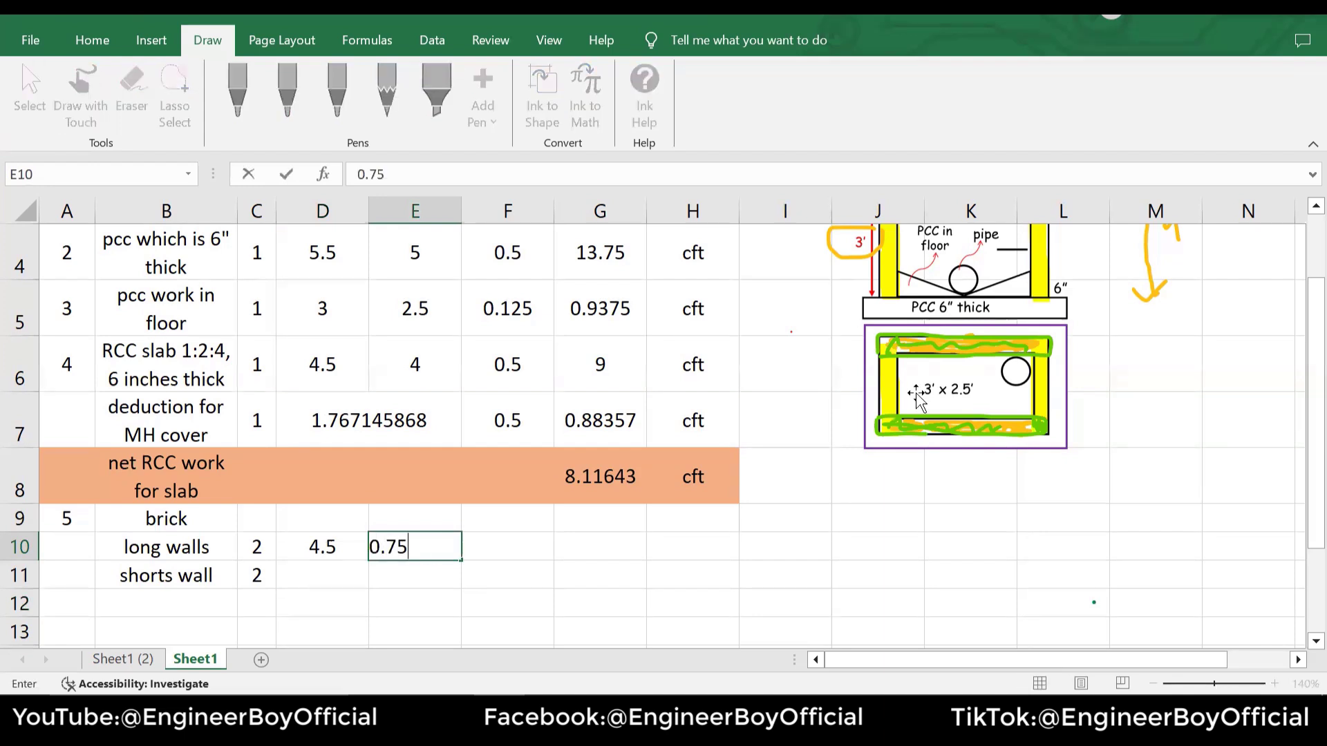
{"action": "key", "text": "Return"}
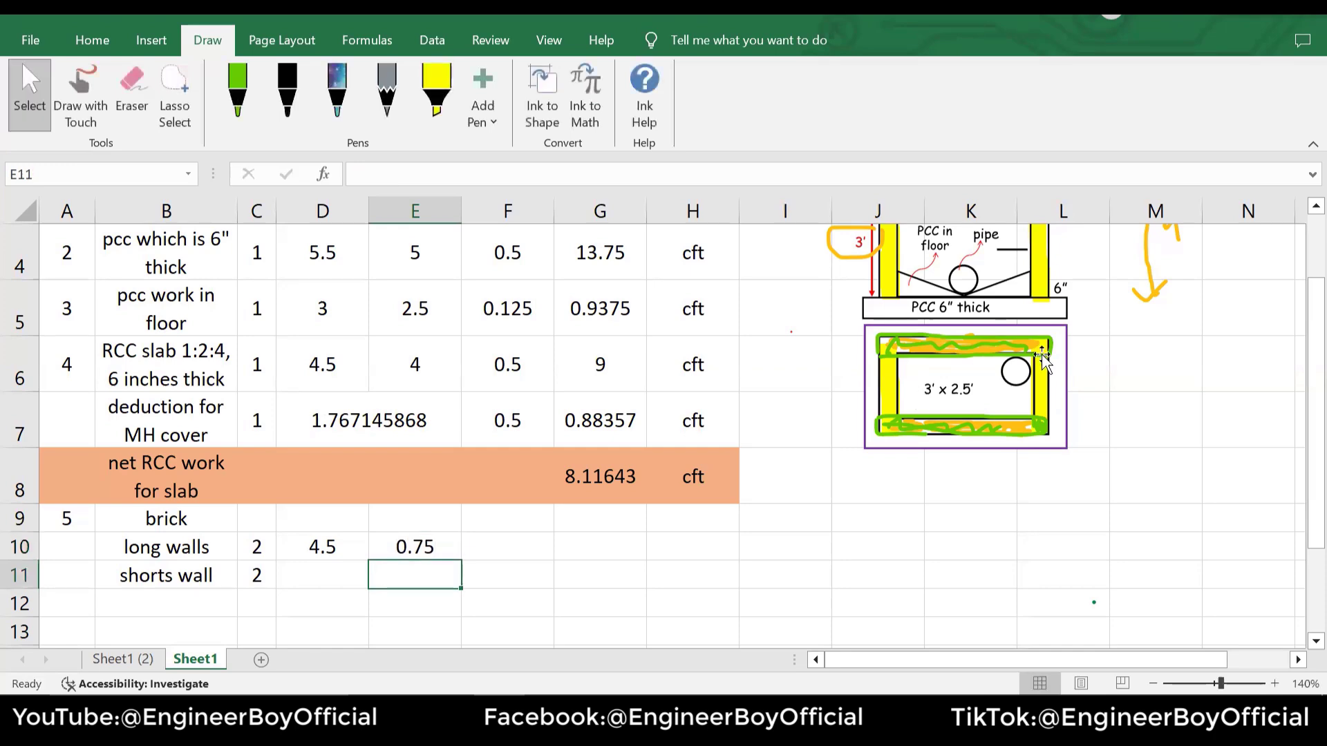
Circle the "Brick walls 9"" label beside the section with the green pen
{"action": "scroll", "coordinate": [1075, 349], "scroll_direction": "up", "scroll_amount": 1}
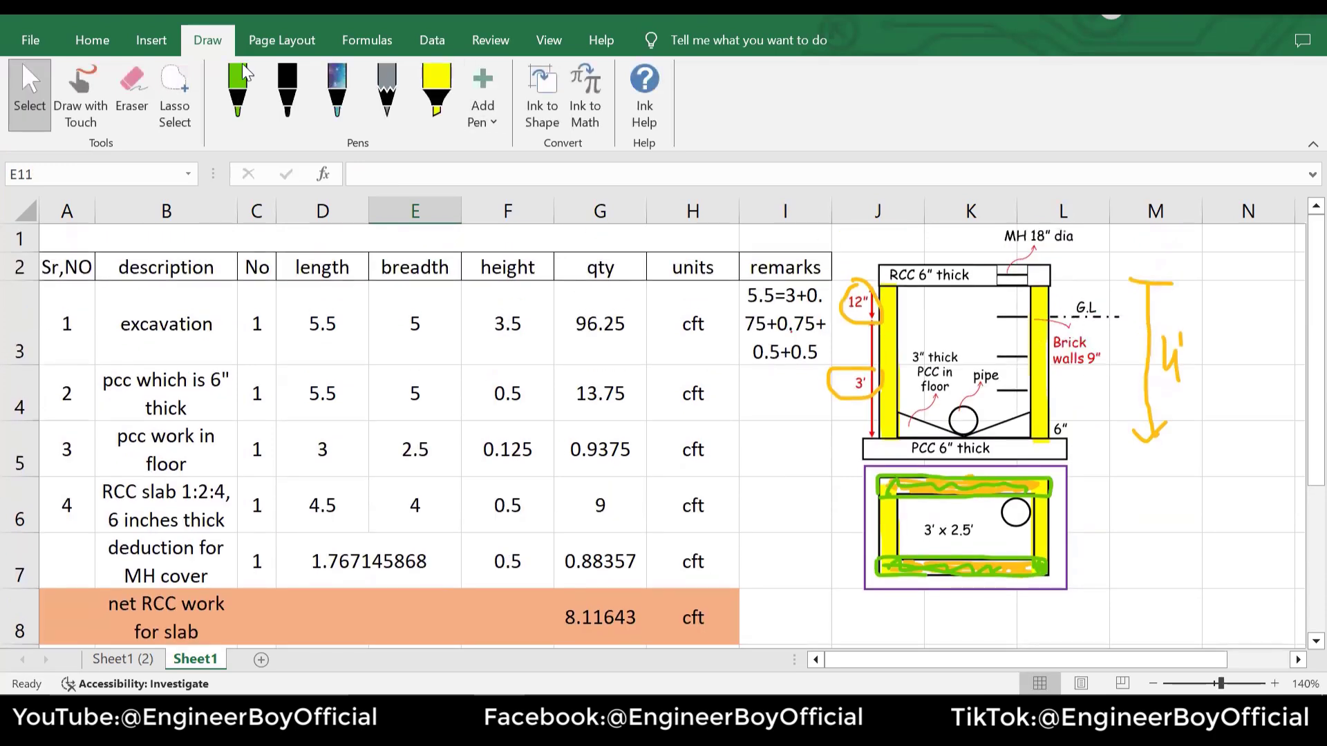
{"action": "left_click", "coordinate": [237, 90]}
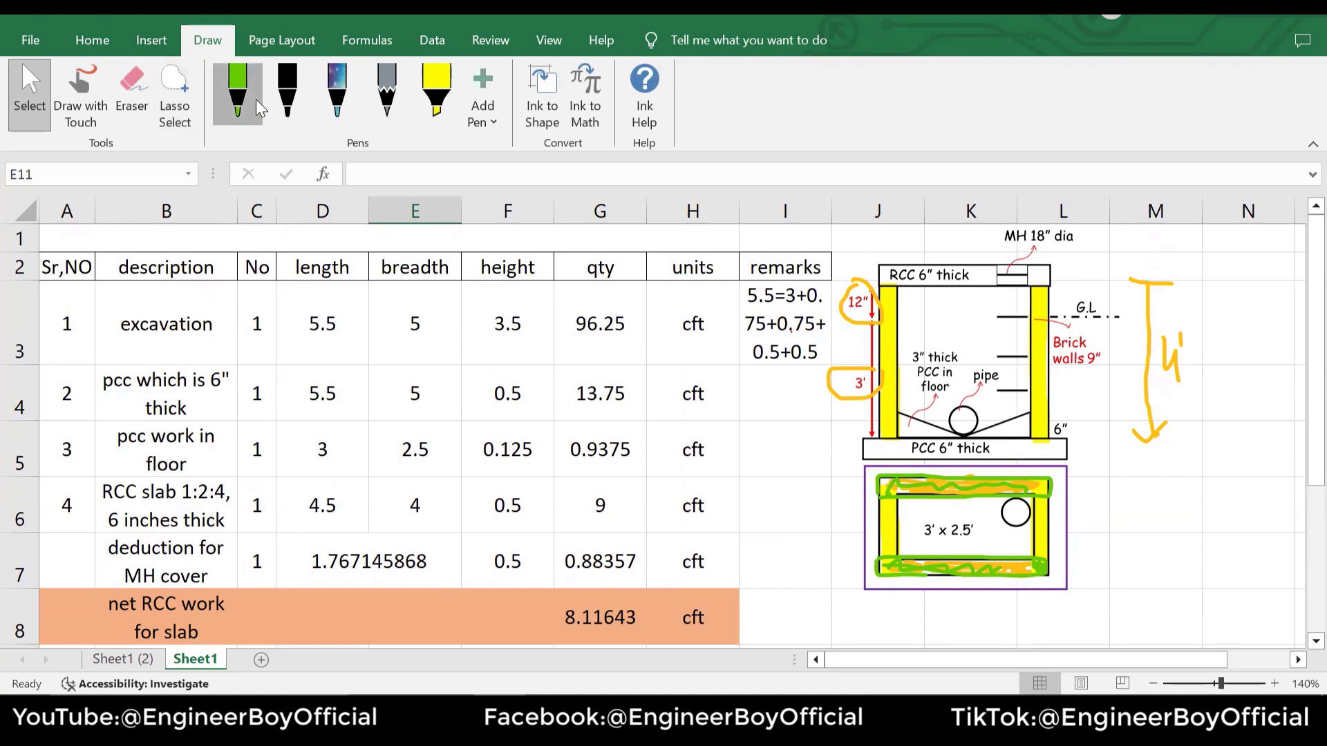
{"action": "mouse_move", "coordinate": [1109, 335]}
{"action": "left_mouse_down"}
{"action": "mouse_move", "coordinate": [1057, 326]}
{"action": "mouse_move", "coordinate": [1109, 376]}
{"action": "mouse_move", "coordinate": [1113, 343]}
{"action": "left_mouse_up"}
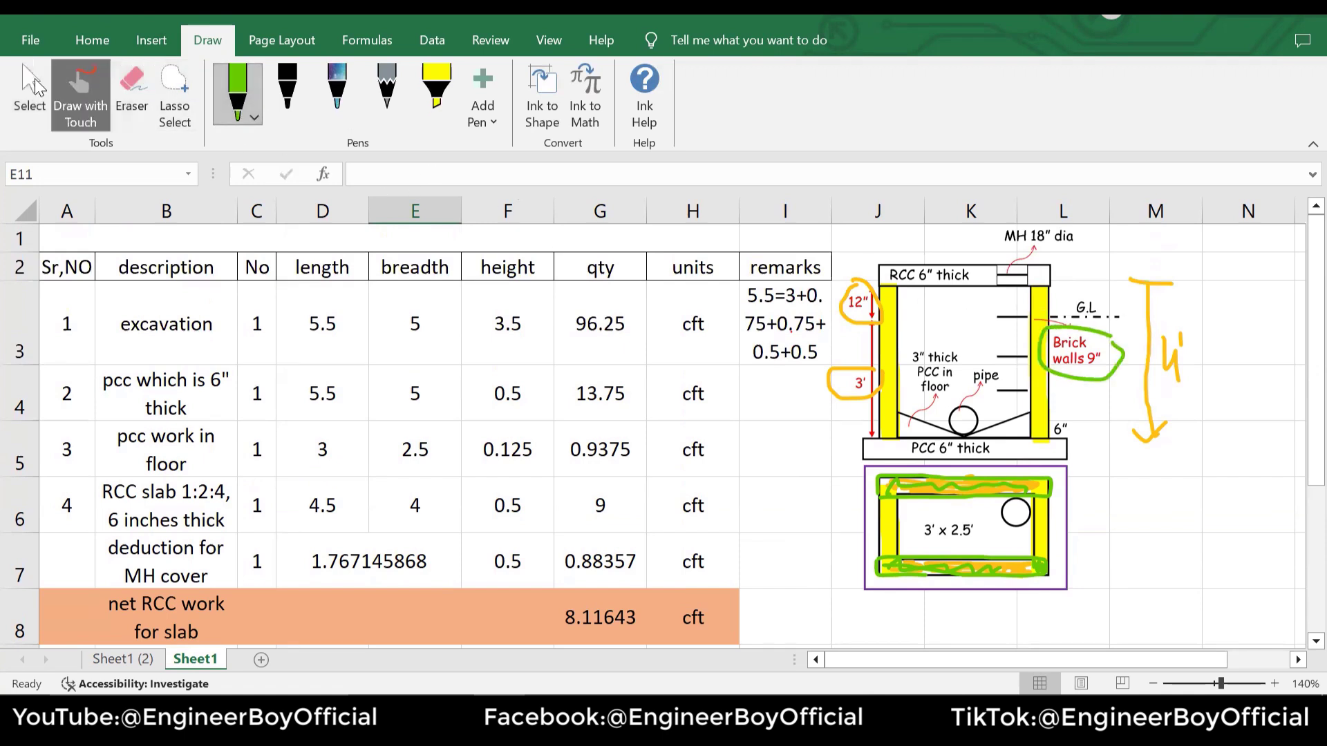
{"action": "left_click", "coordinate": [30, 86]}
Enter 4 as the long walls' height in F10
{"action": "scroll", "coordinate": [697, 477], "scroll_direction": "down", "scroll_amount": 2}
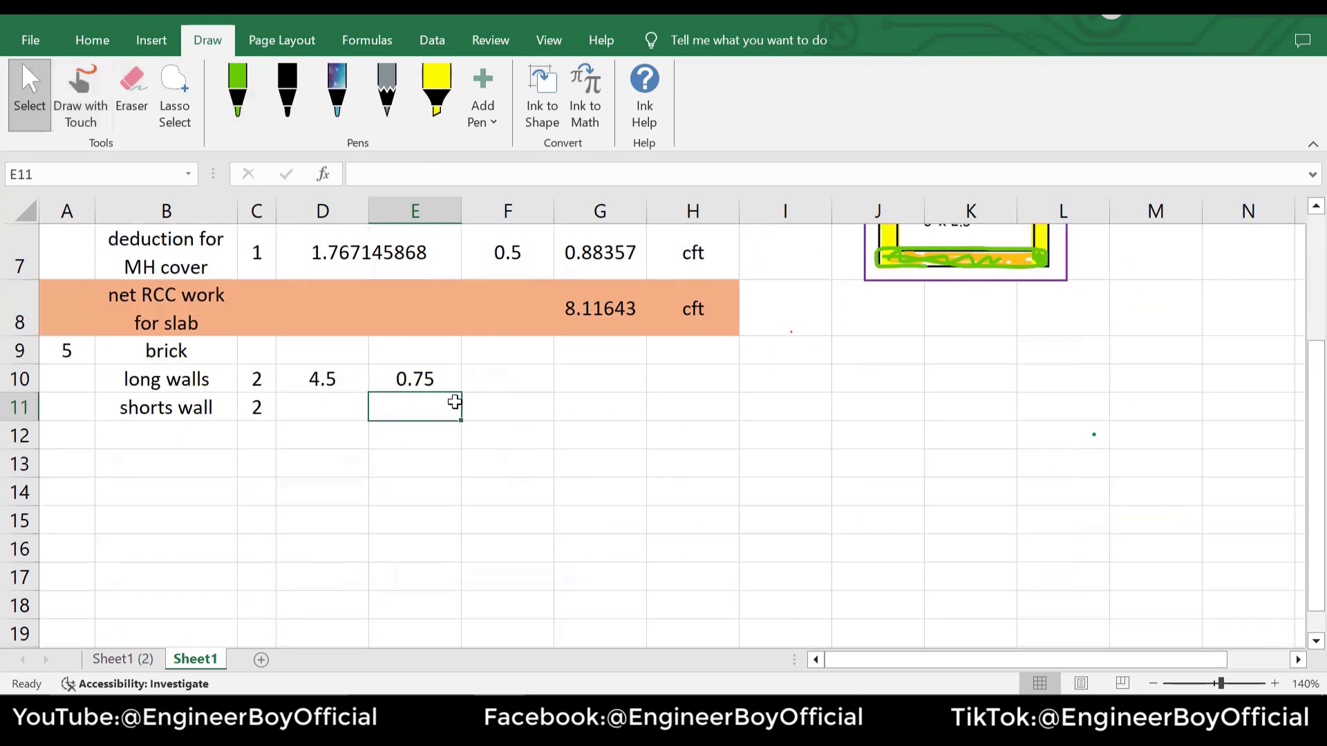
{"action": "left_click", "coordinate": [492, 383]}
{"action": "scroll", "coordinate": [758, 463], "scroll_direction": "up", "scroll_amount": 2}
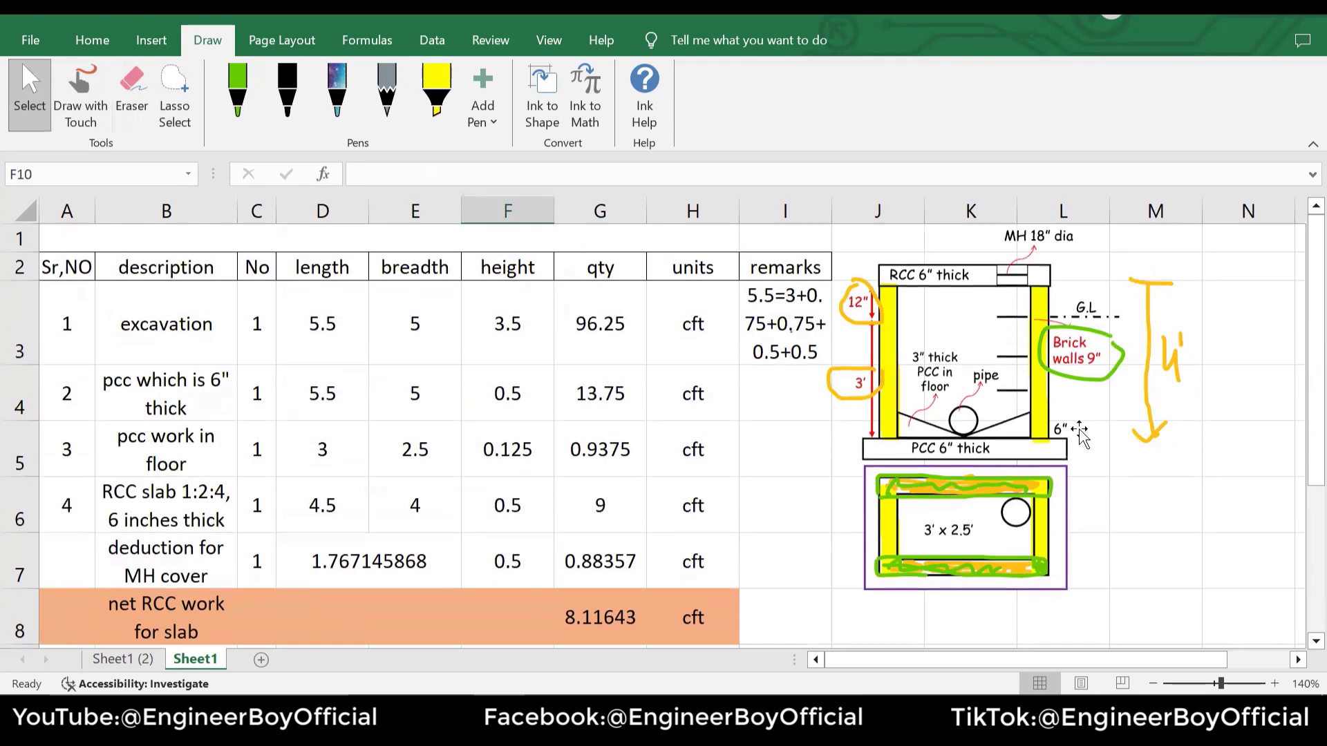
{"action": "scroll", "coordinate": [1034, 438], "scroll_direction": "down", "scroll_amount": 2}
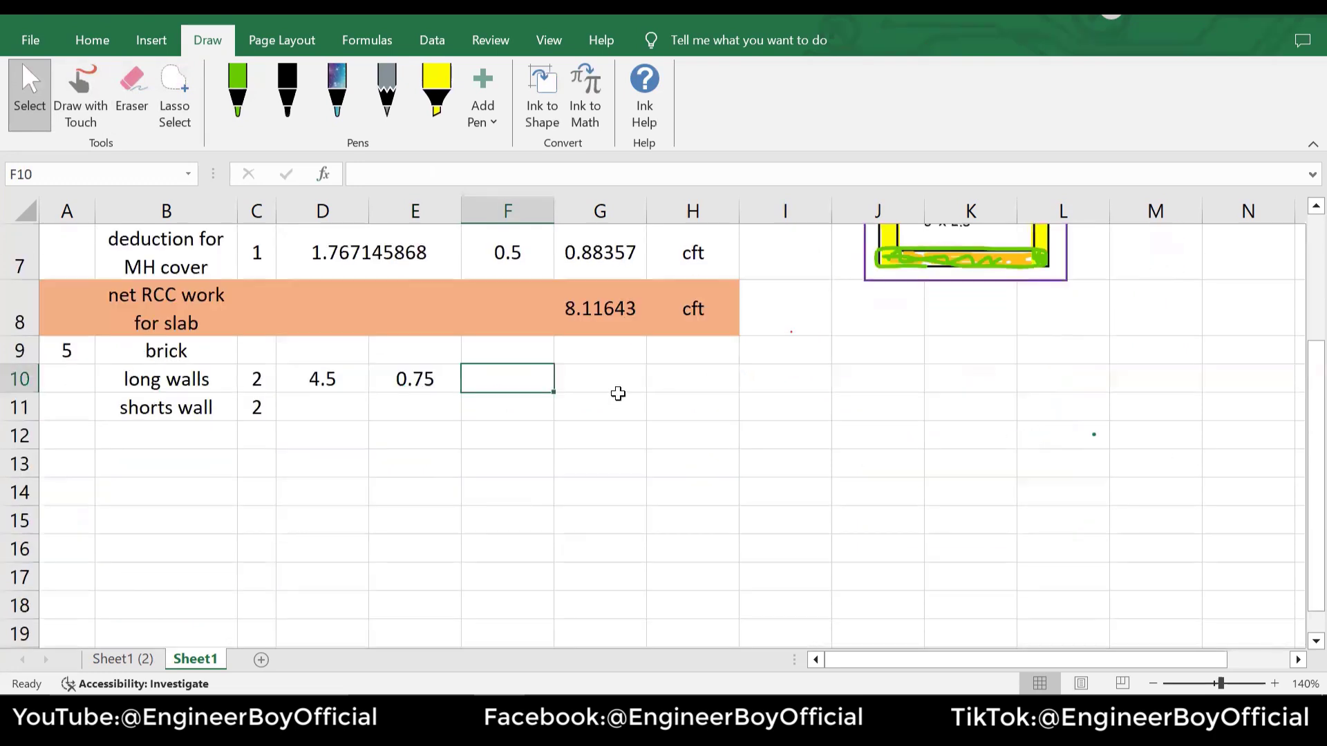
{"action": "type", "text": "4"}
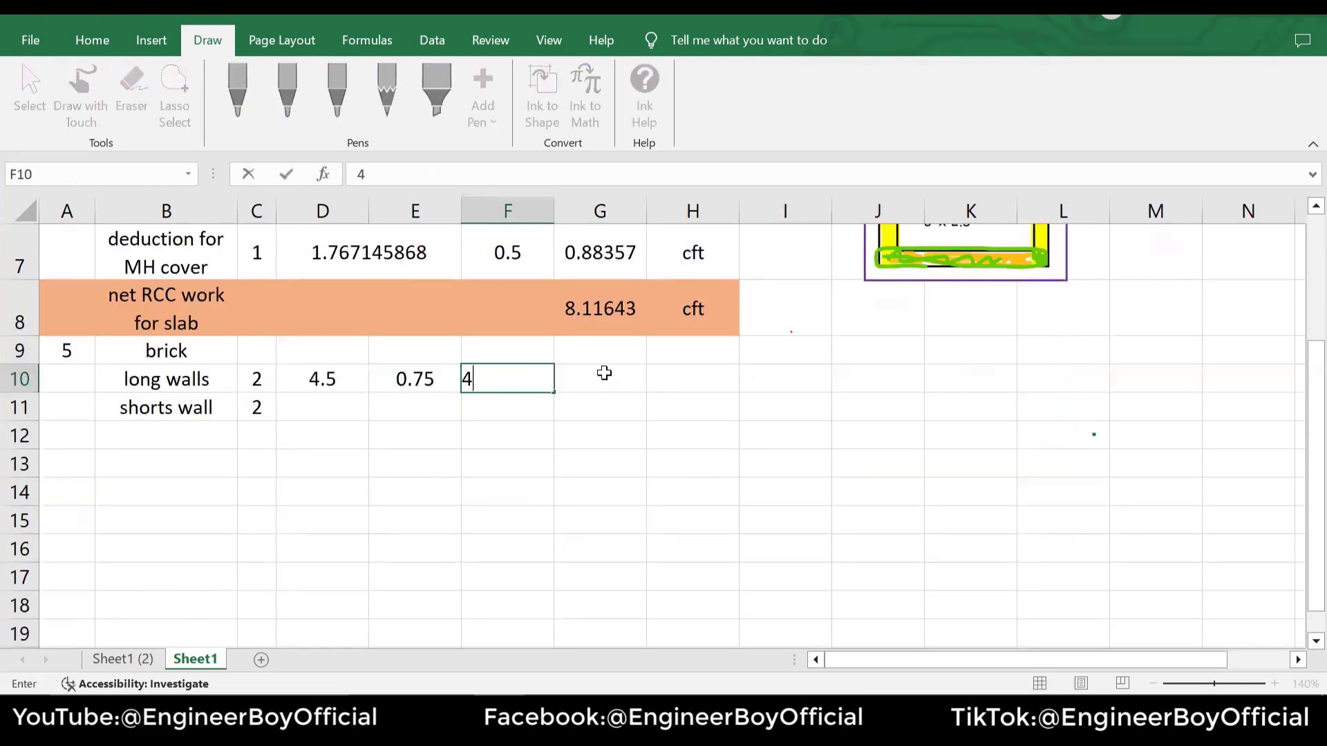
{"action": "left_click", "coordinate": [604, 374]}
Copy the quantity formula from G5 into G10 for the long walls and enter cft as the unit in H10
{"action": "scroll", "coordinate": [605, 373], "scroll_direction": "up", "scroll_amount": 1}
{"action": "left_click", "coordinate": [601, 330]}
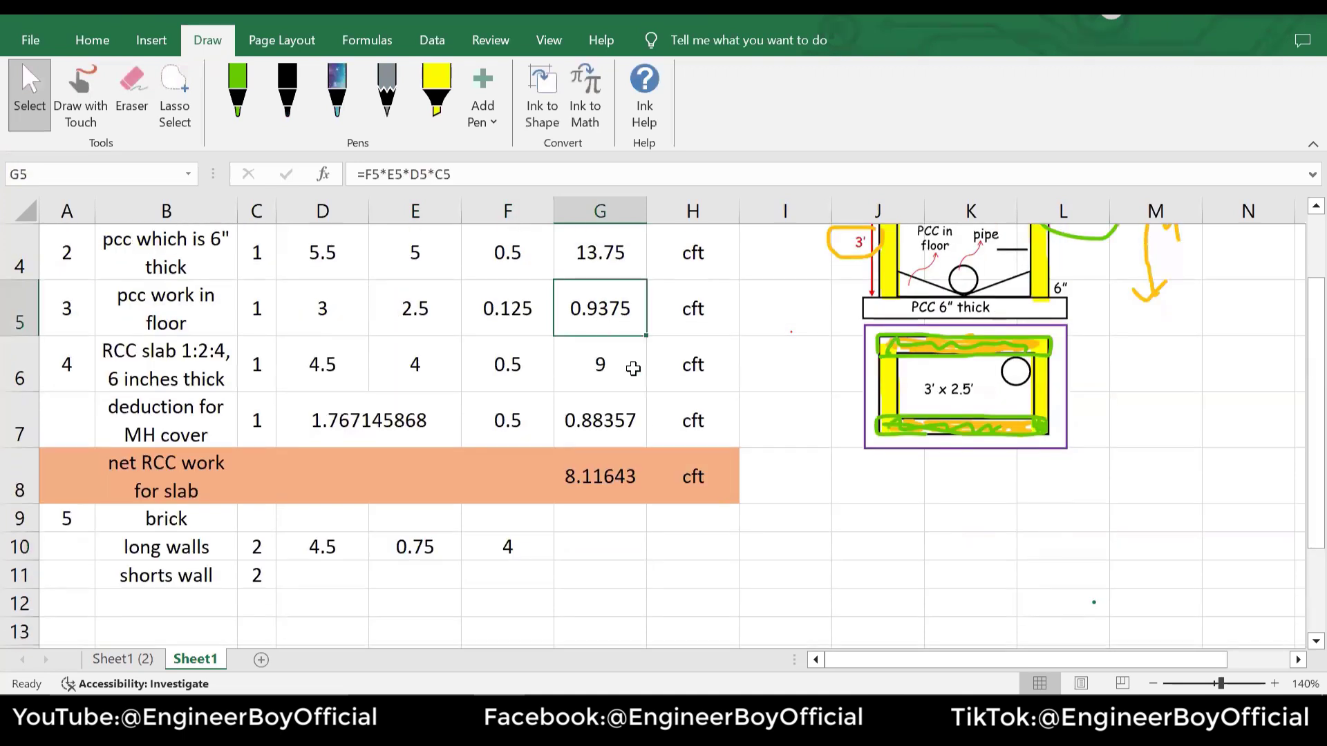
{"action": "key", "text": "ctrl+c"}
{"action": "left_click", "coordinate": [597, 547]}
{"action": "key", "text": "ctrl+v"}
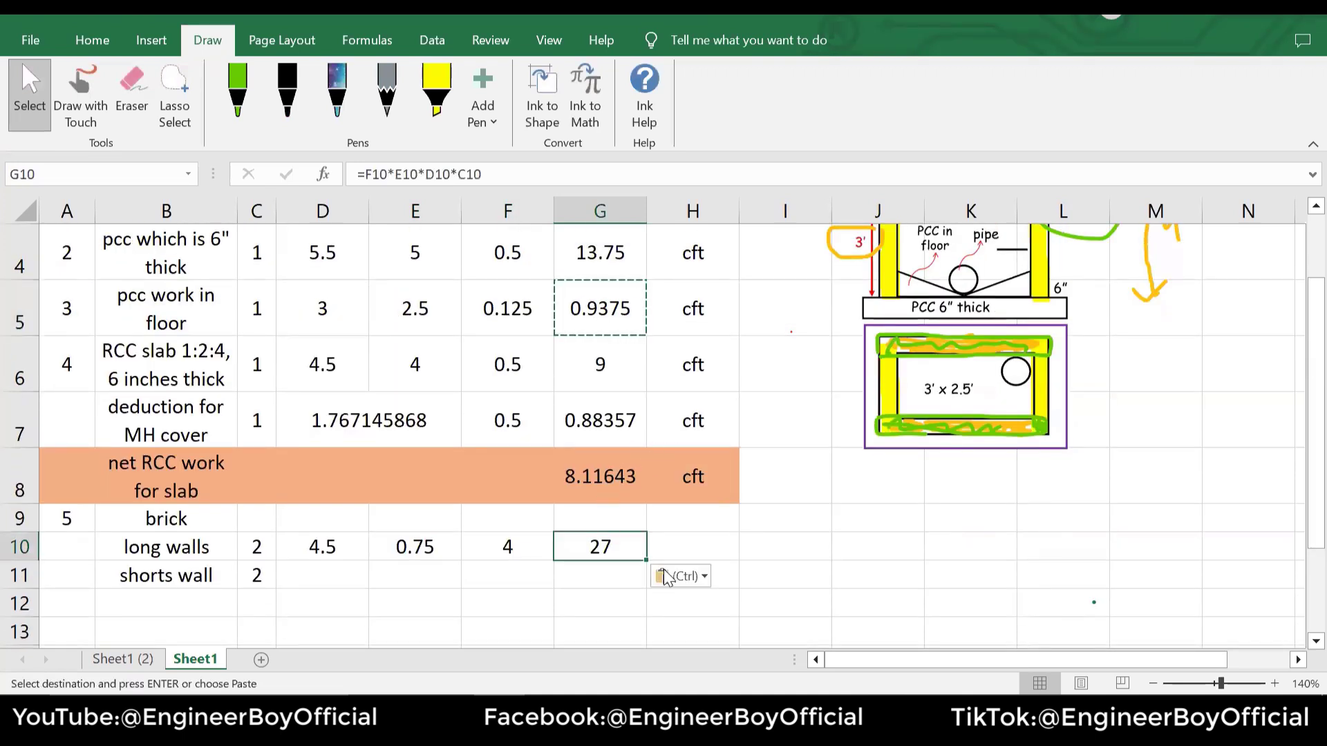
{"action": "left_click", "coordinate": [601, 587]}
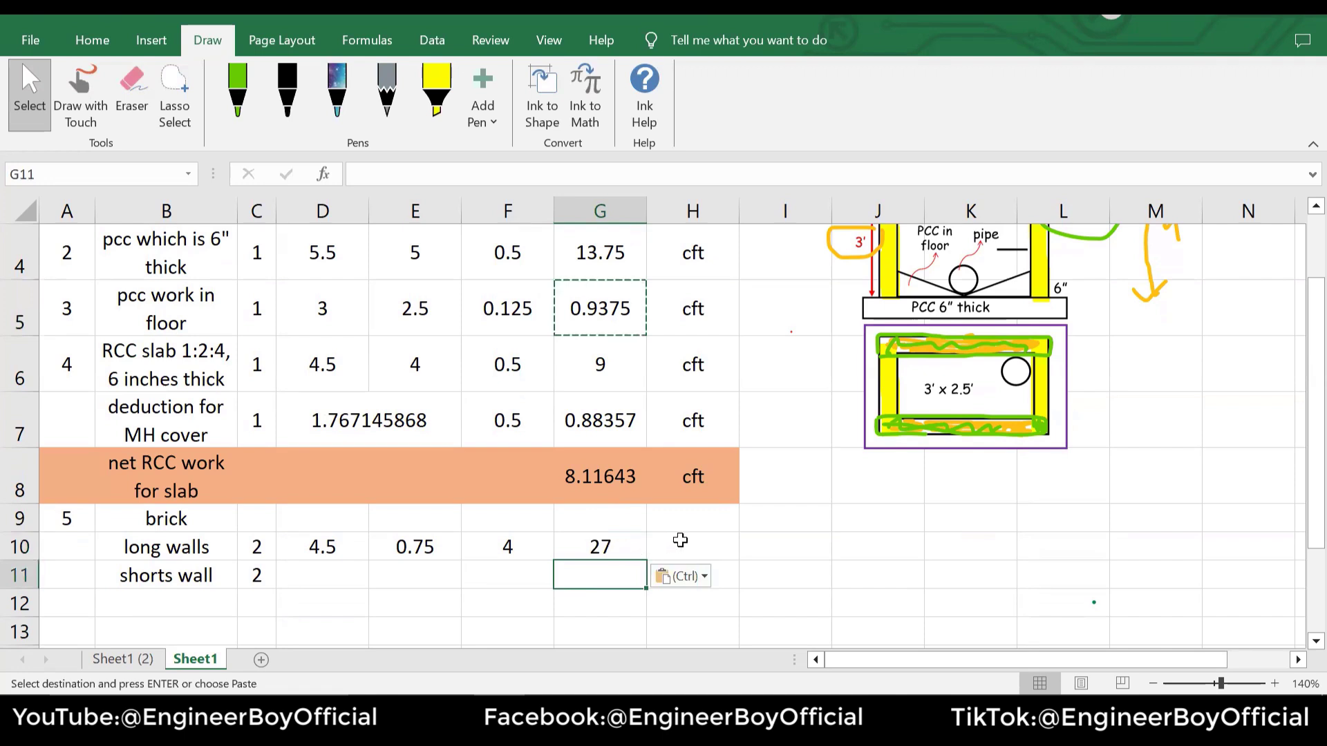
{"action": "left_click", "coordinate": [680, 543]}
{"action": "type", "text": "cft"}
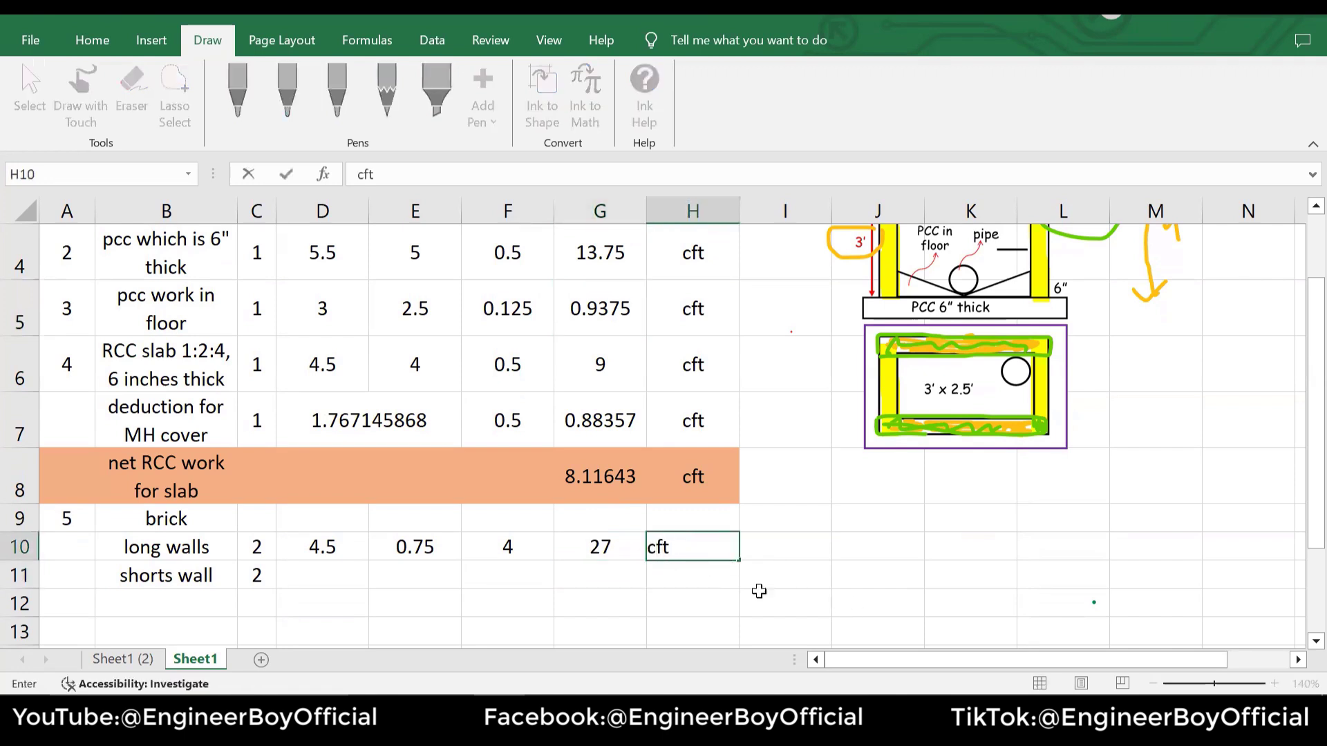
Enter the short walls' length 2.5 in D11 and fill the breadth and height from row 10 down into row 11
{"action": "left_click", "coordinate": [360, 579]}
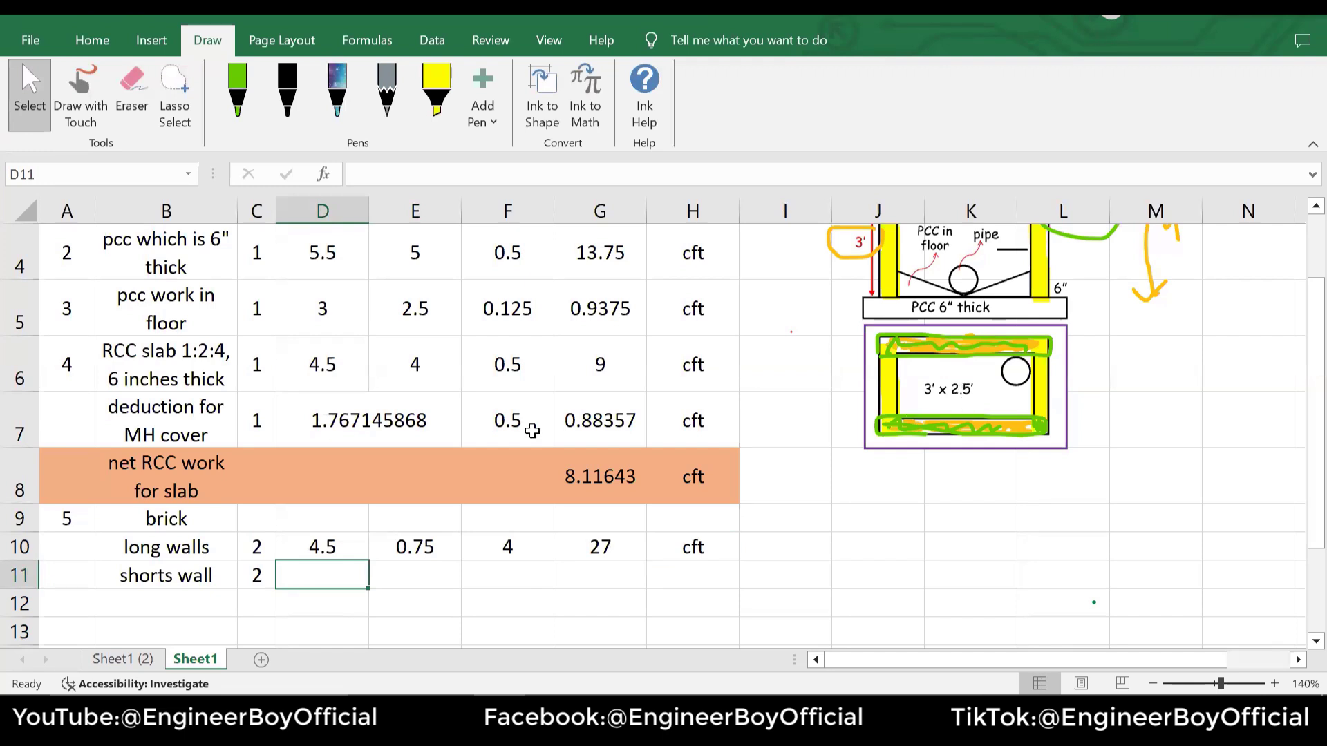
{"action": "type", "text": "2.5"}
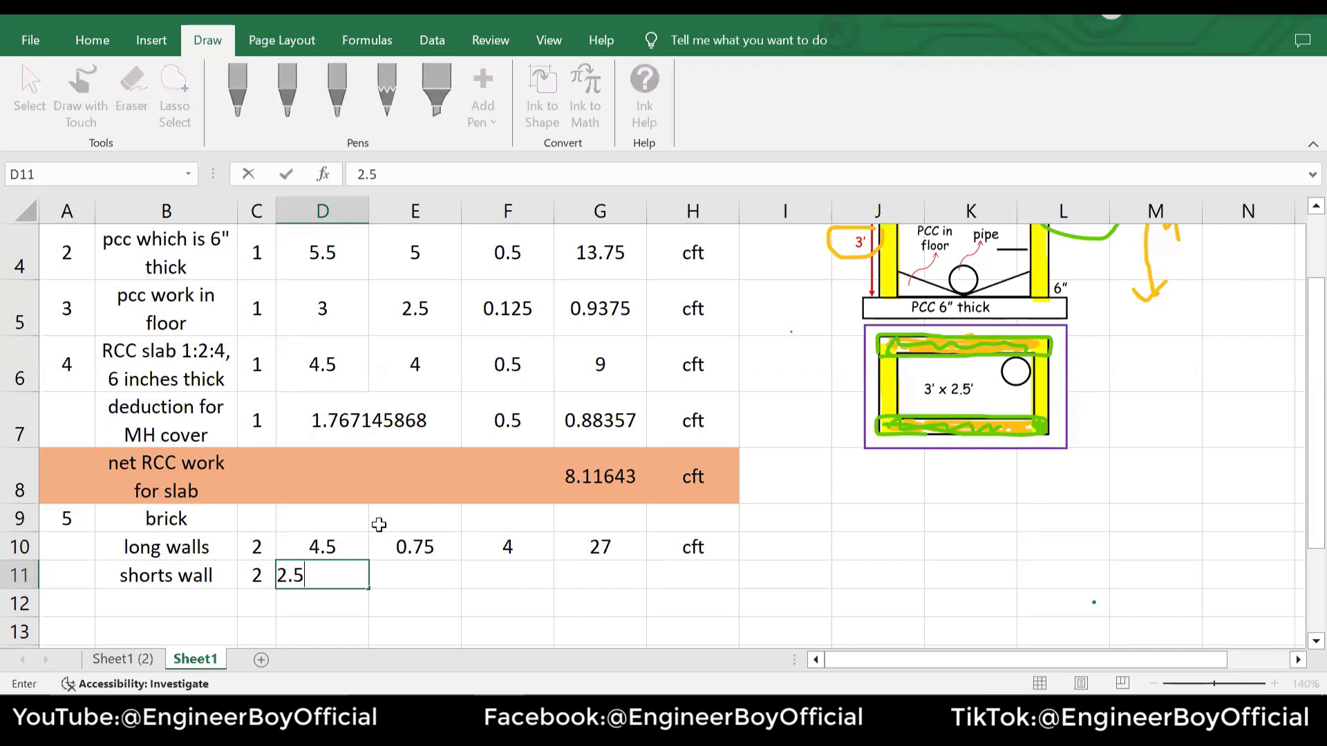
{"action": "left_click", "coordinate": [413, 548]}
{"action": "left_click_drag", "start_coordinate": [461, 561], "coordinate": [470, 591]}
{"action": "left_click", "coordinate": [546, 551]}
{"action": "left_click_drag", "start_coordinate": [558, 560], "coordinate": [555, 587]}
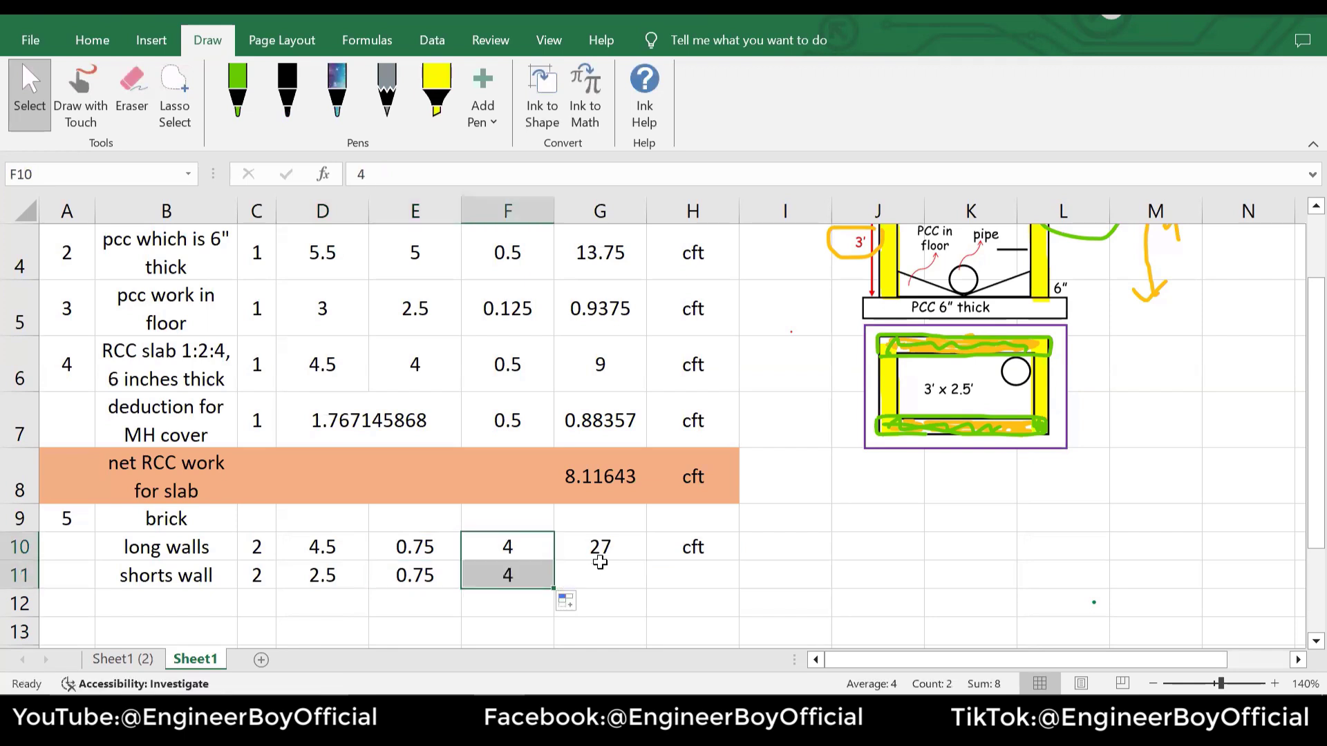
Fill the long walls' quantity formula and cft unit from G10 and H10 down to the short walls' row
{"action": "left_click", "coordinate": [604, 553]}
{"action": "left_click_drag", "start_coordinate": [645, 580], "coordinate": [644, 585]}
{"action": "left_click", "coordinate": [687, 550]}
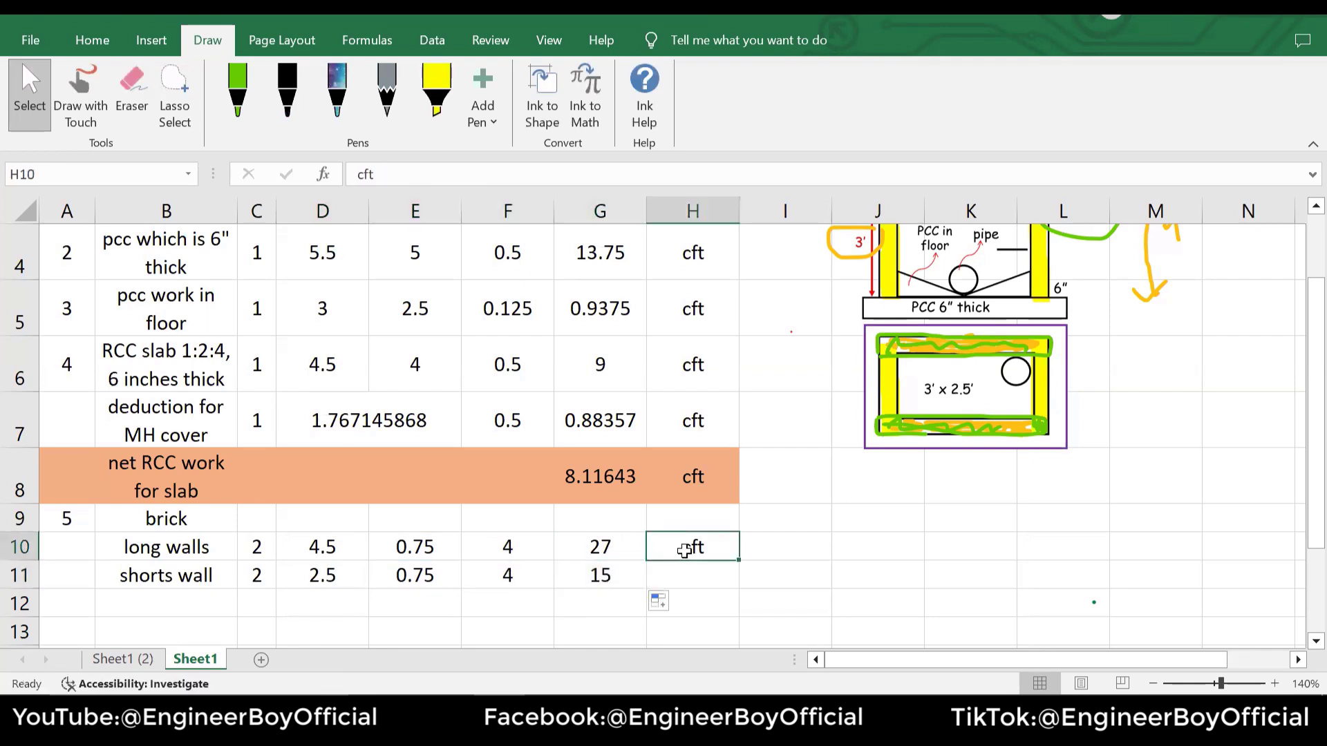
{"action": "left_click_drag", "start_coordinate": [739, 561], "coordinate": [740, 586]}
Enter the label "total brick work" in B12 and wrap its text
{"action": "scroll", "coordinate": [709, 551], "scroll_direction": "down", "scroll_amount": 1}
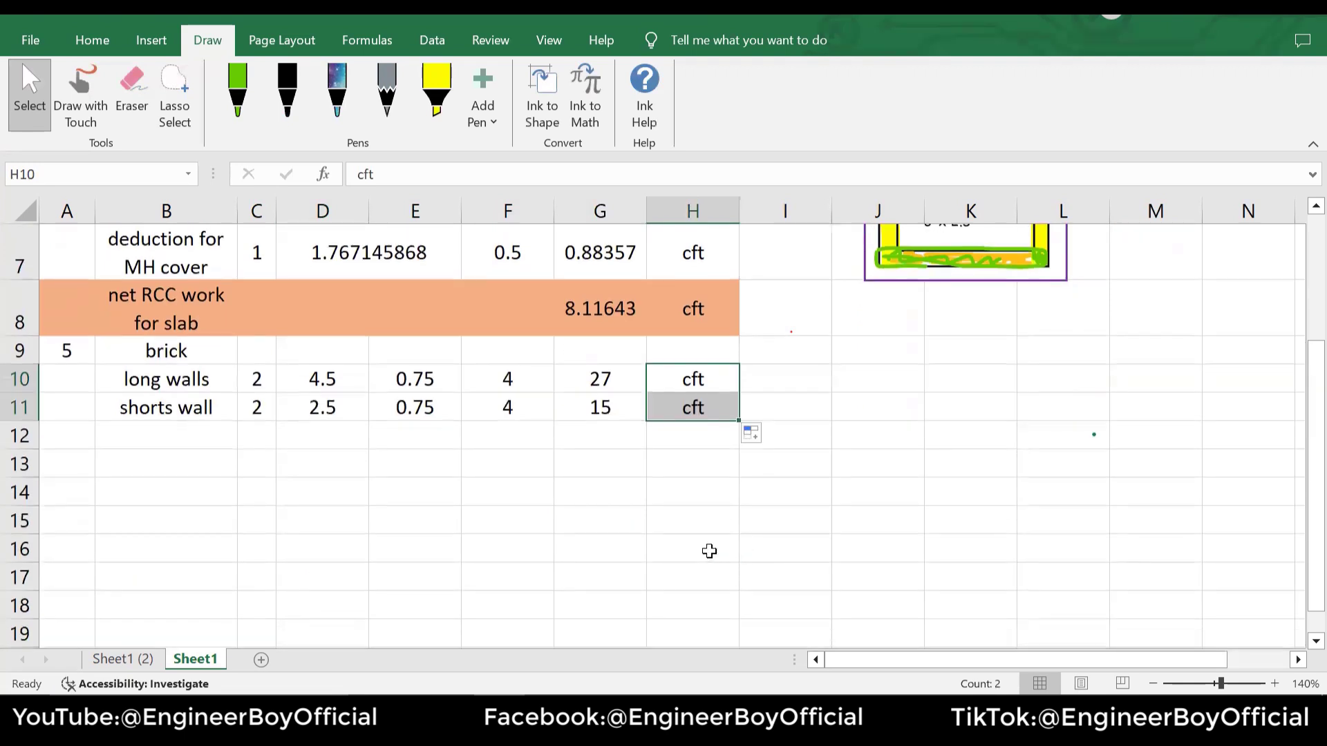
{"action": "left_click", "coordinate": [154, 439]}
{"action": "type", "text": "total "}
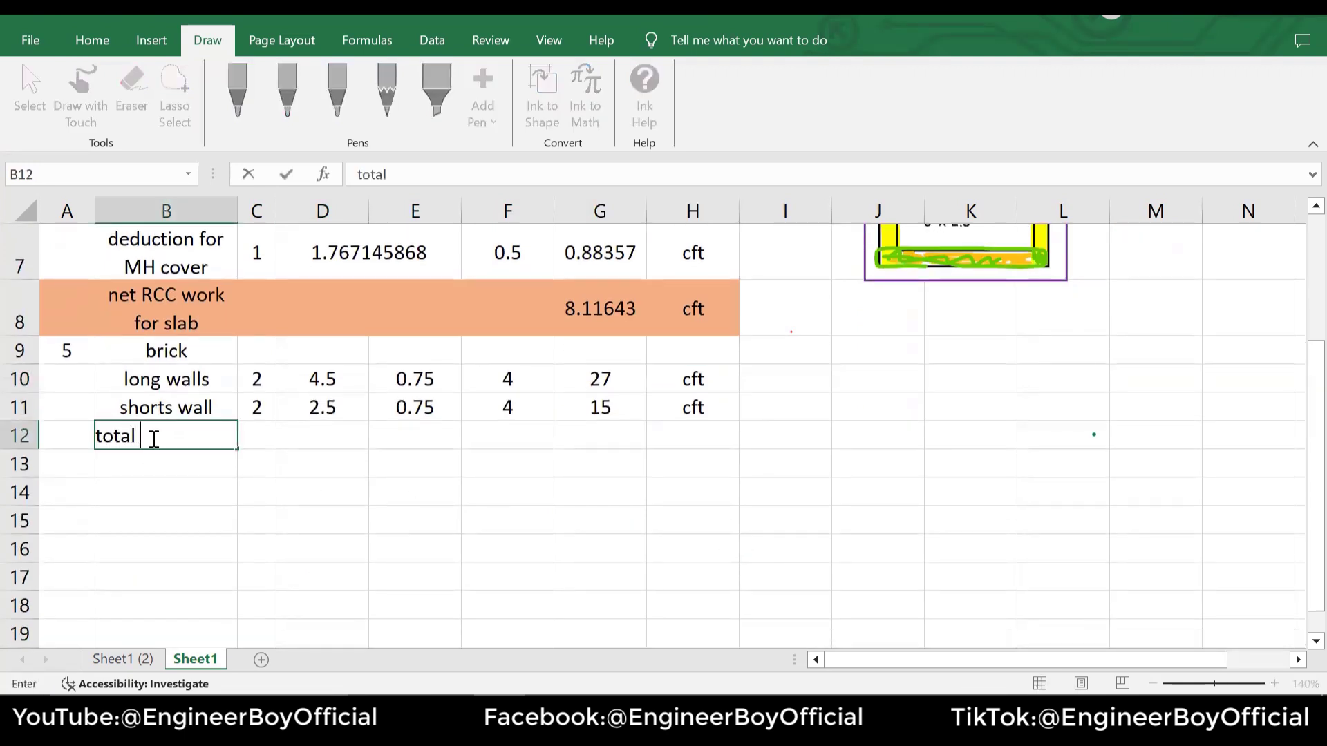
{"action": "type", "text": "brick work"}
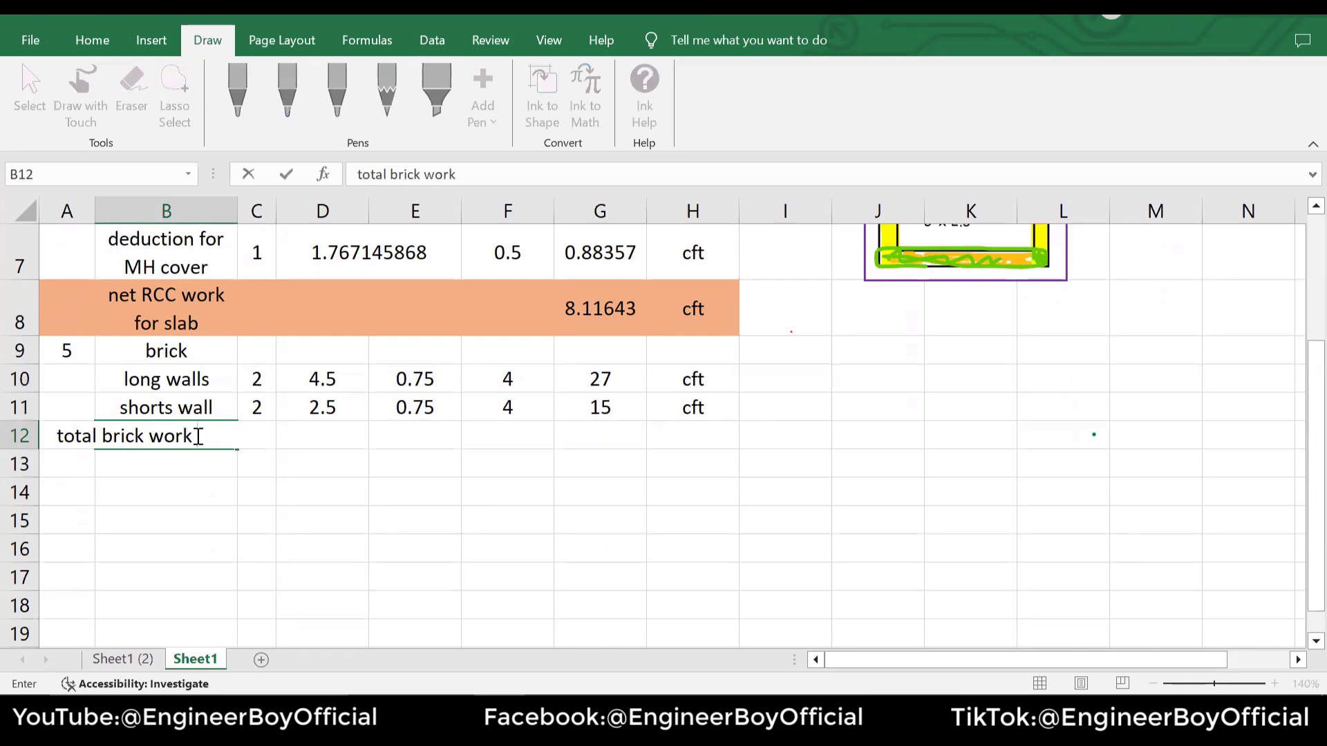
{"action": "left_click", "coordinate": [415, 494]}
{"action": "left_click", "coordinate": [204, 438]}
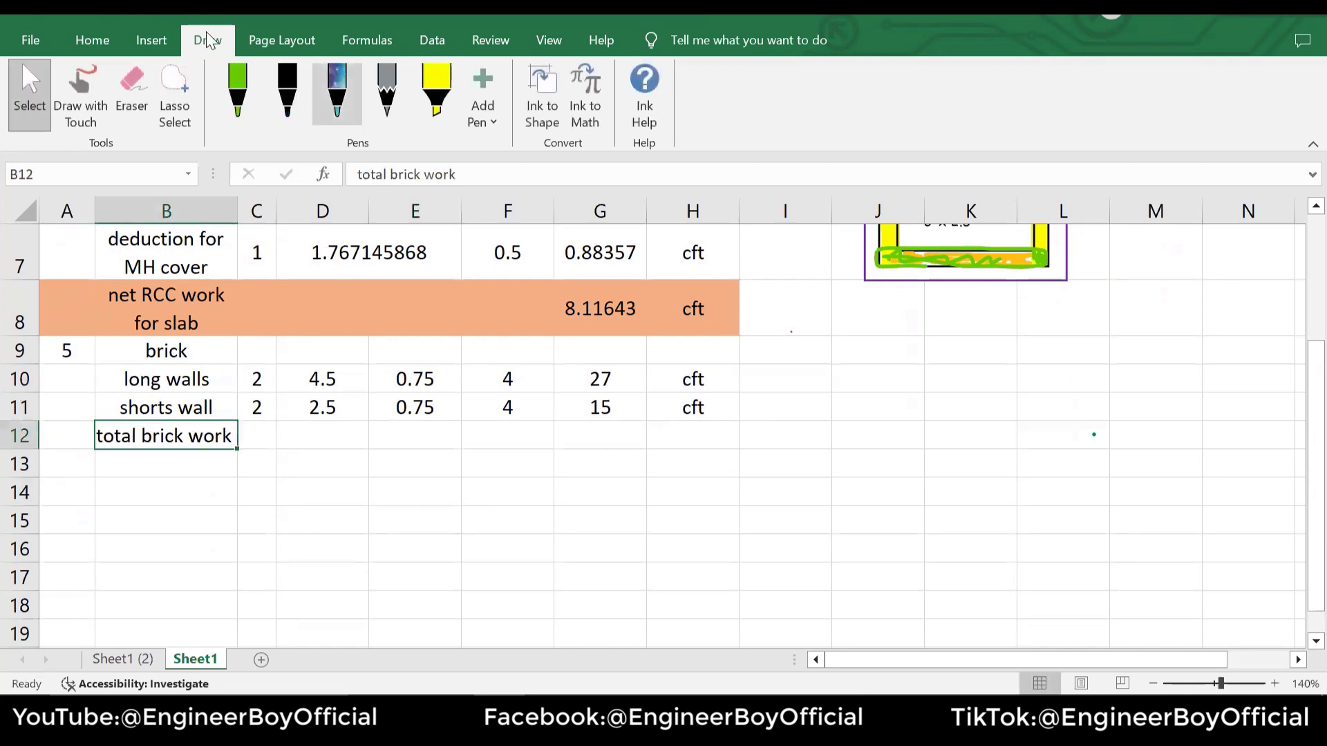
{"action": "left_click", "coordinate": [96, 41]}
{"action": "left_click", "coordinate": [503, 79]}
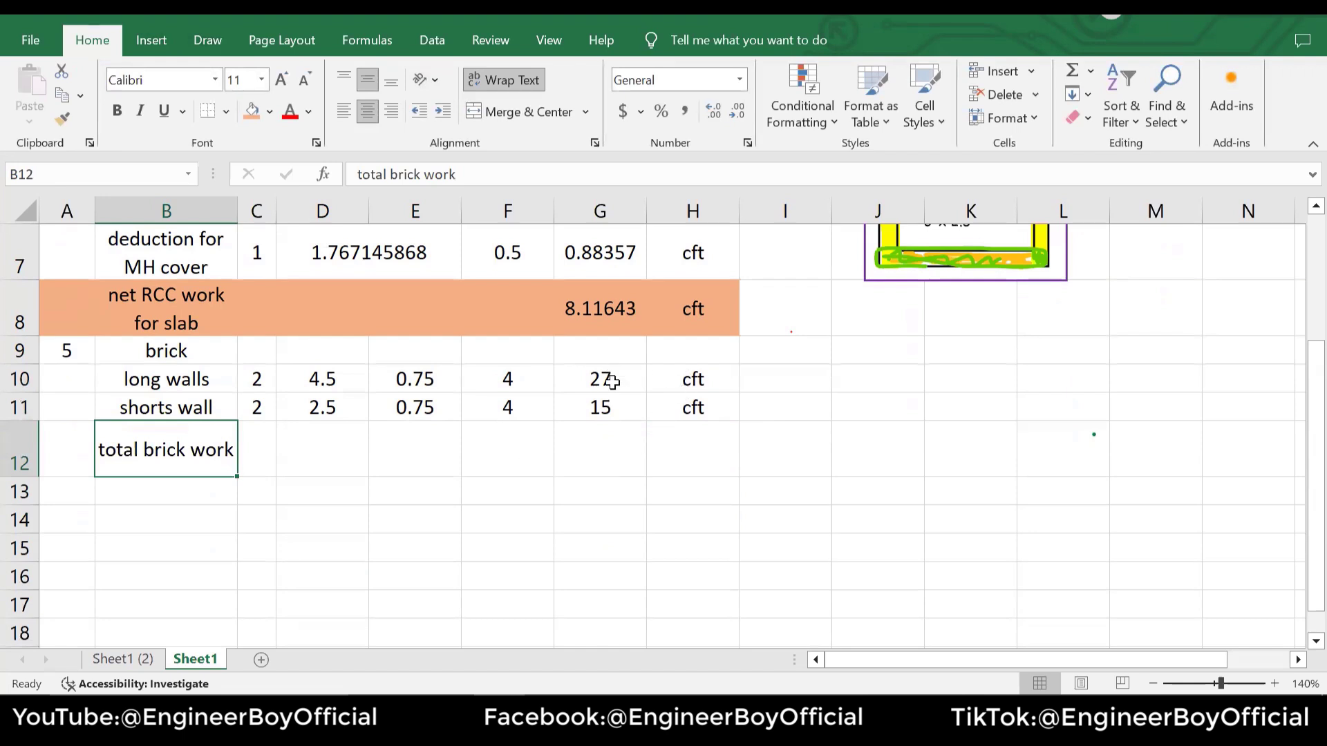
Sum the long and short walls' quantities in G12 and enter cft as the unit in H12
{"action": "left_click_drag", "start_coordinate": [612, 382], "coordinate": [615, 442]}
{"action": "left_click", "coordinate": [1072, 71]}
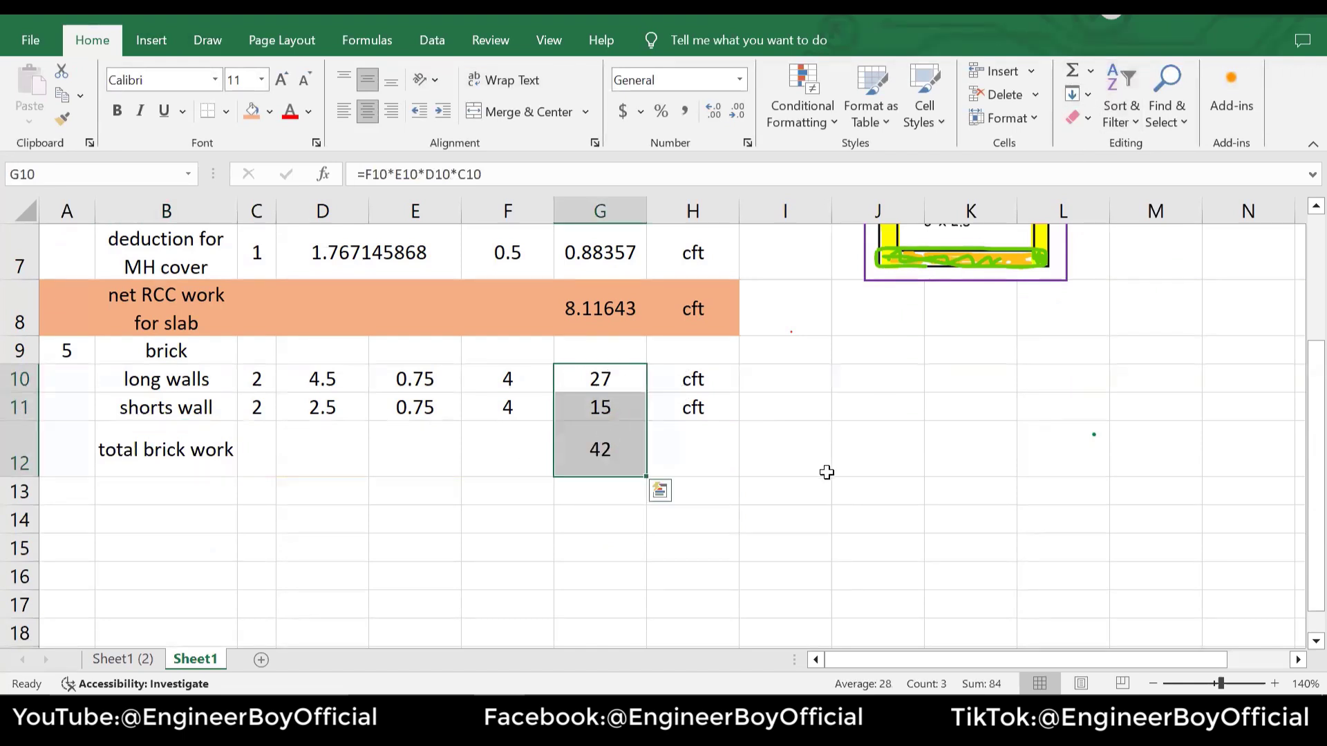
{"action": "left_click", "coordinate": [826, 472]}
{"action": "left_click", "coordinate": [681, 452]}
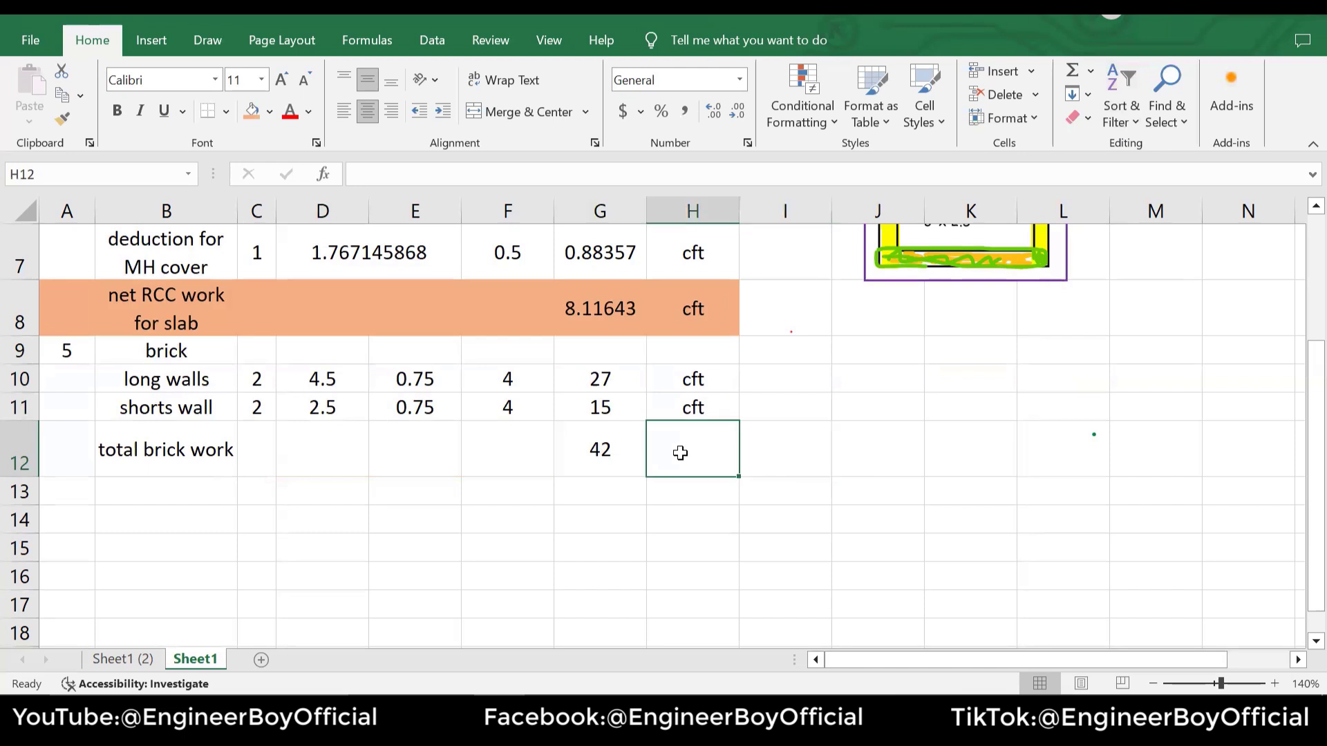
{"action": "type", "text": "cft"}
{"action": "left_click", "coordinate": [864, 511]}
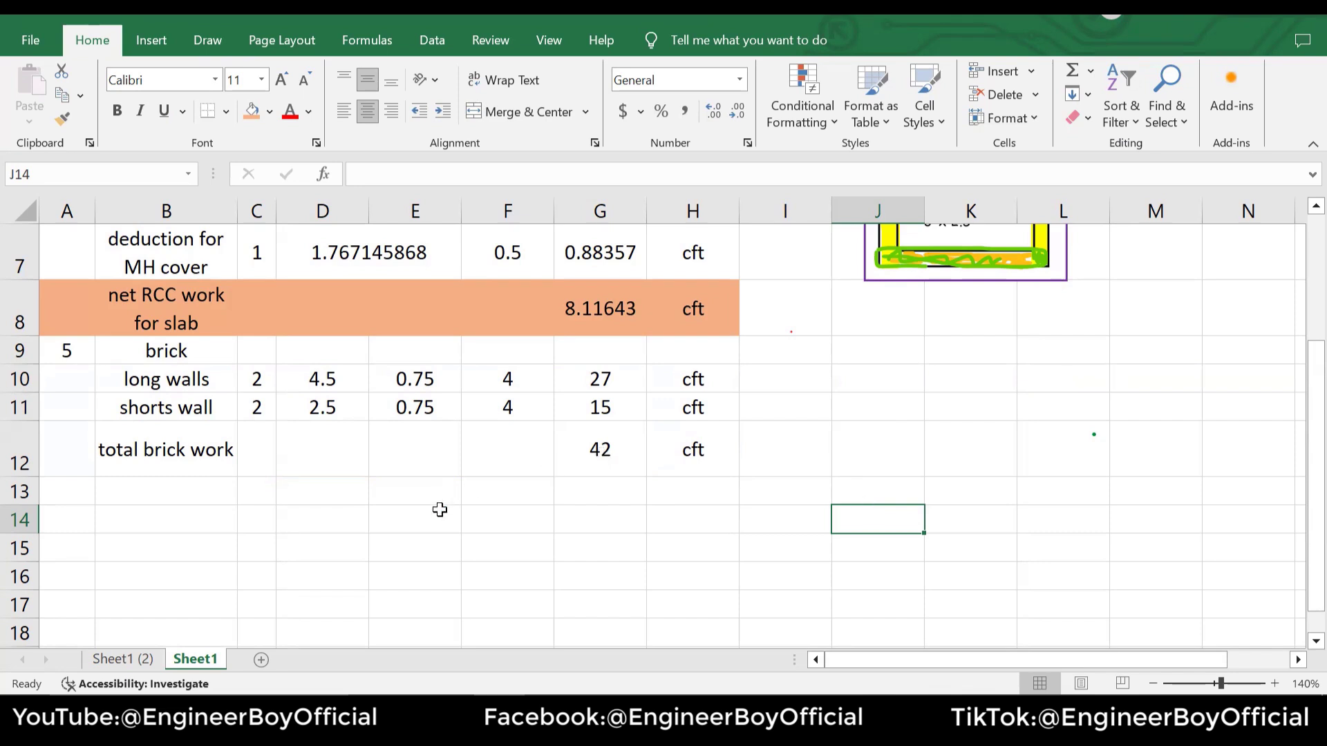
Enlarge the manhole drawing picture and move it down beside rows 7 to 18 of the table
{"action": "scroll", "coordinate": [599, 448], "scroll_direction": "up", "scroll_amount": 2}
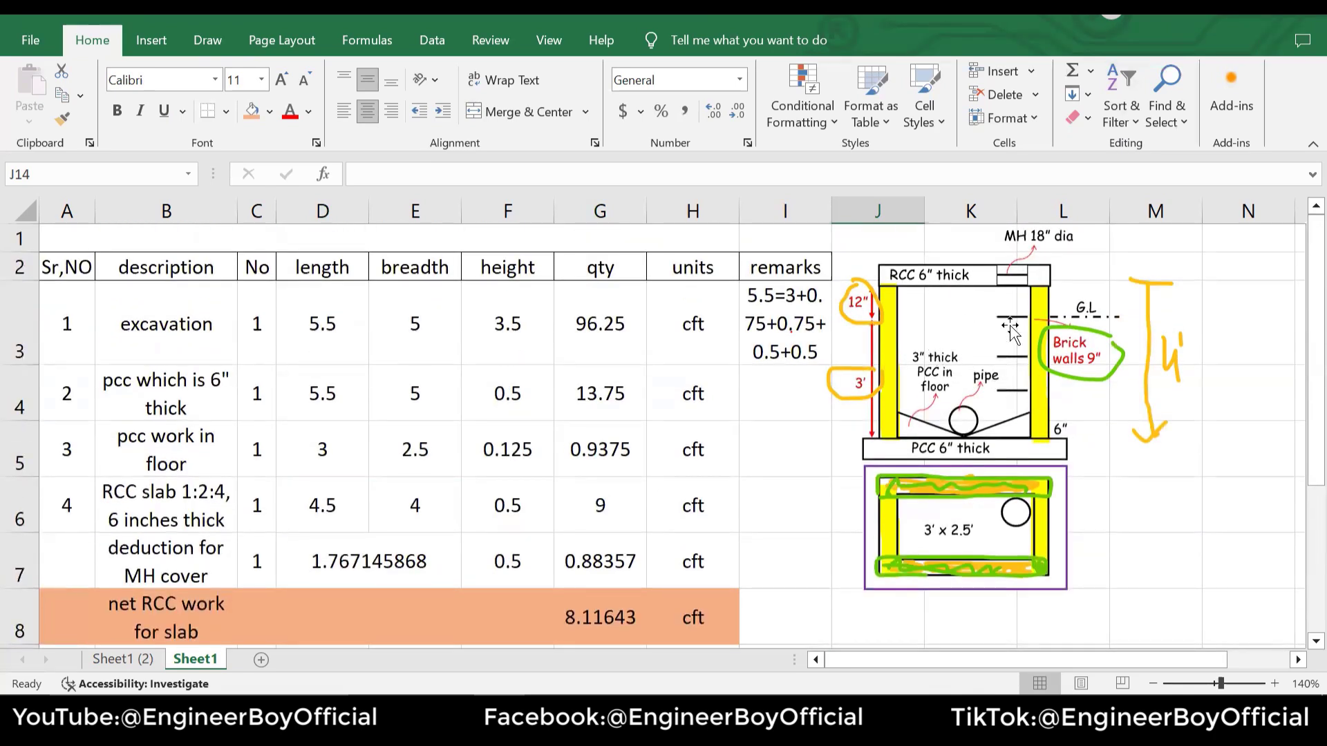
{"action": "scroll", "coordinate": [654, 429], "scroll_direction": "down", "scroll_amount": 2}
{"action": "left_click", "coordinate": [937, 284]}
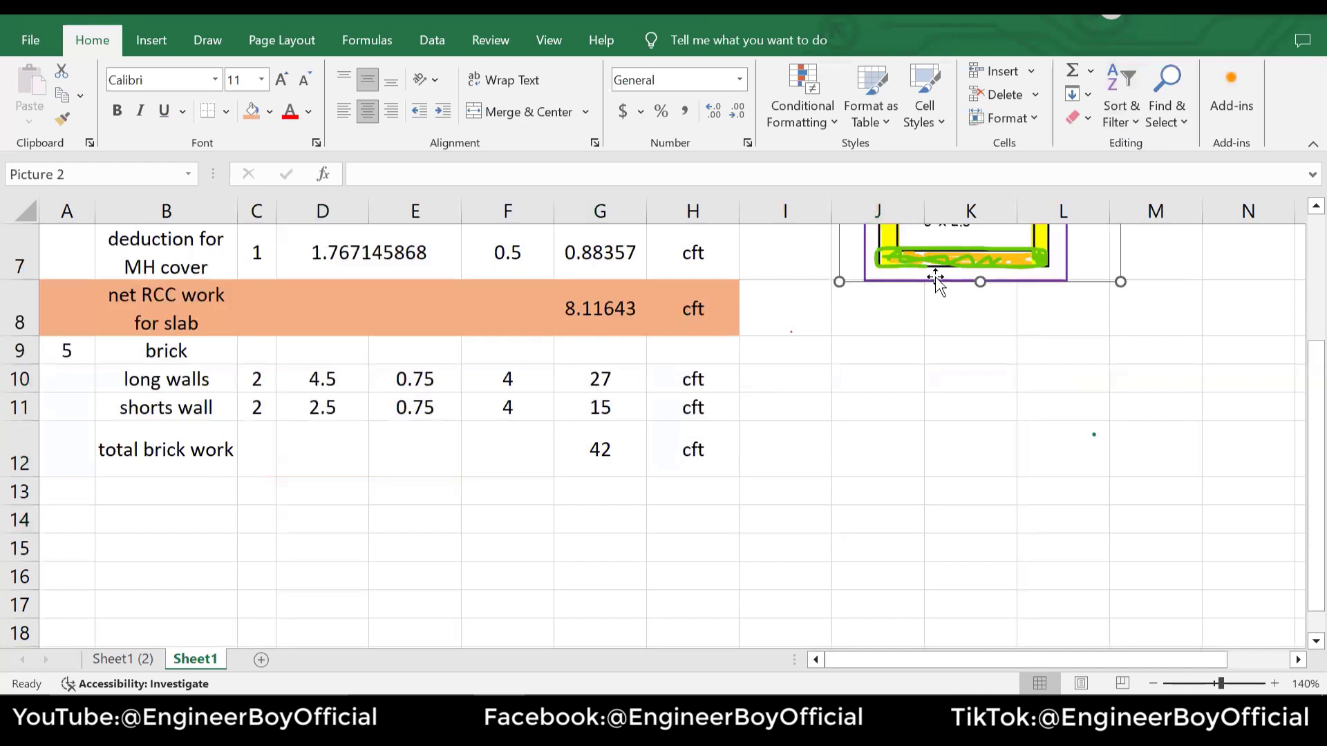
{"action": "left_click_drag", "start_coordinate": [839, 296], "coordinate": [817, 349]}
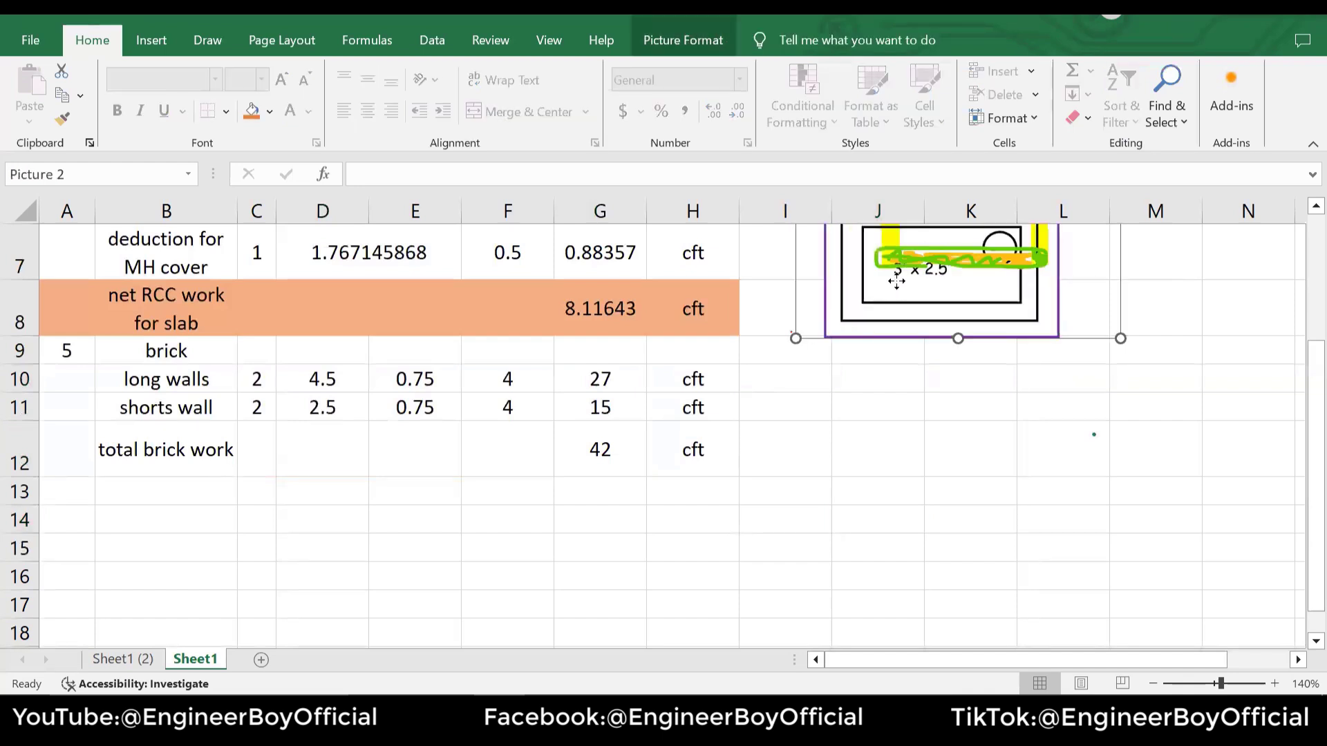
{"action": "left_click_drag", "start_coordinate": [896, 281], "coordinate": [859, 568]}
Start row 13 with serial number 6, the description "internal plaster" and 1 as the number
{"action": "left_click", "coordinate": [69, 492]}
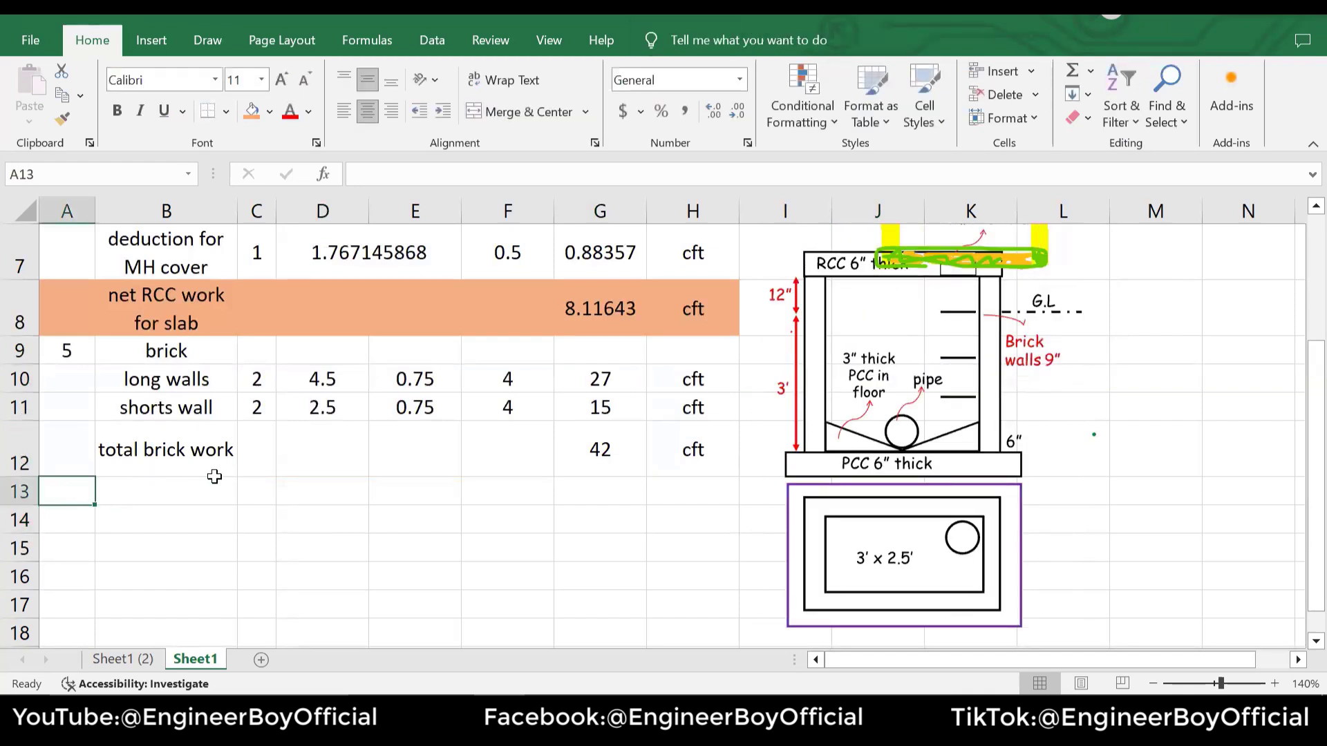
{"action": "type", "text": "6"}
{"action": "left_click", "coordinate": [198, 491]}
{"action": "type", "text": "in"}
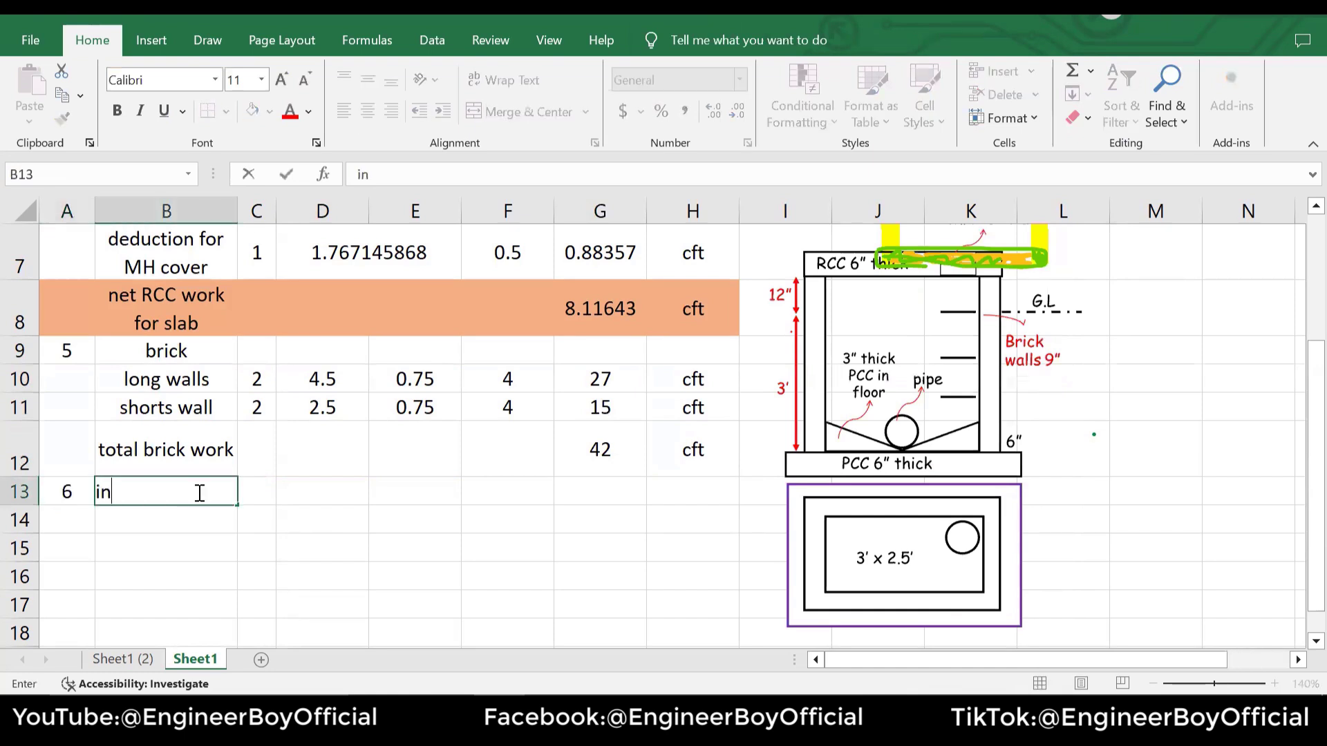
{"action": "type", "text": "ternal plaster"}
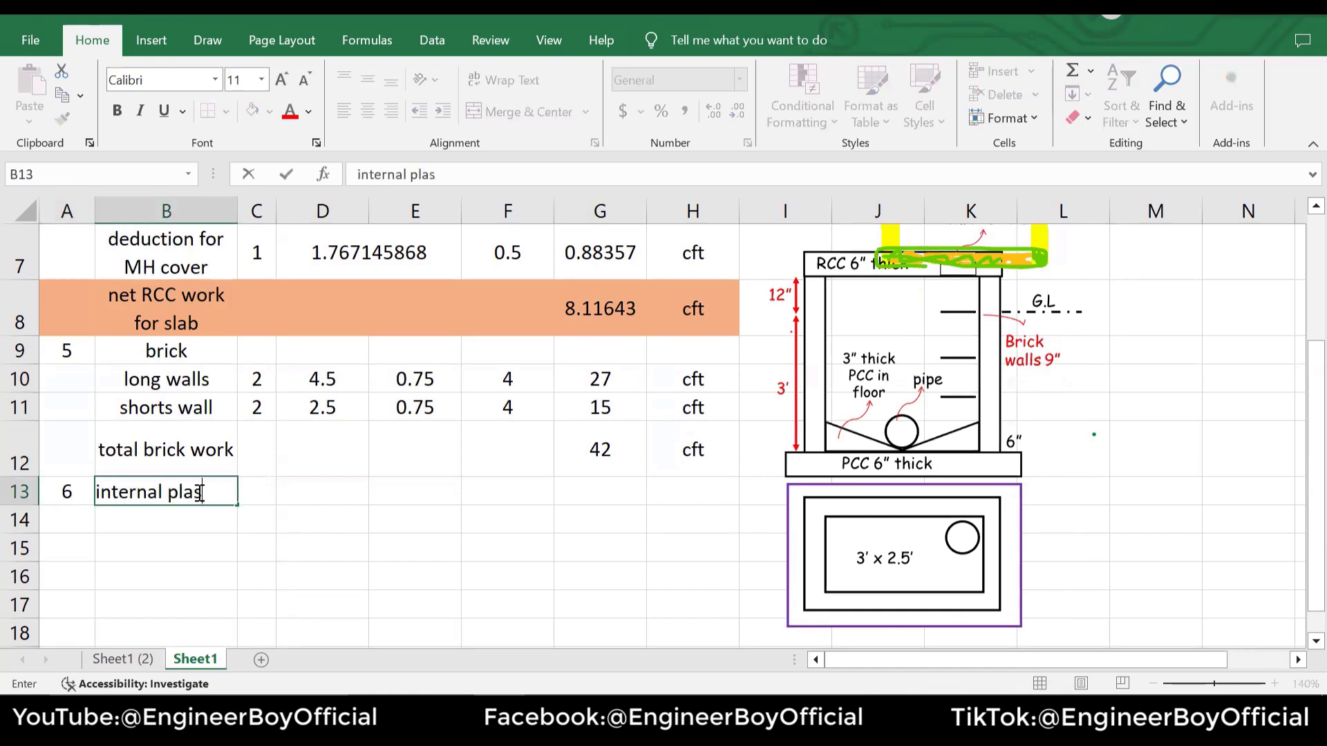
{"action": "key", "text": "Tab"}
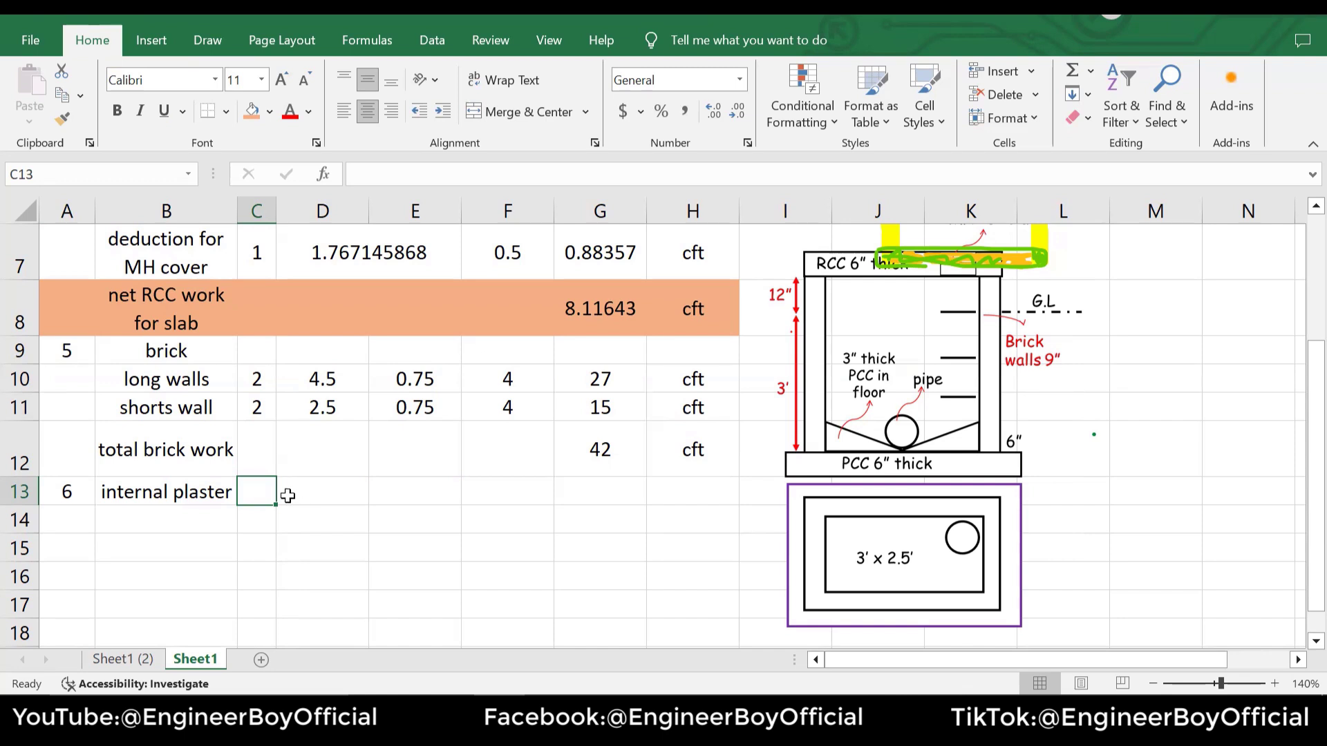
{"action": "type", "text": "1"}
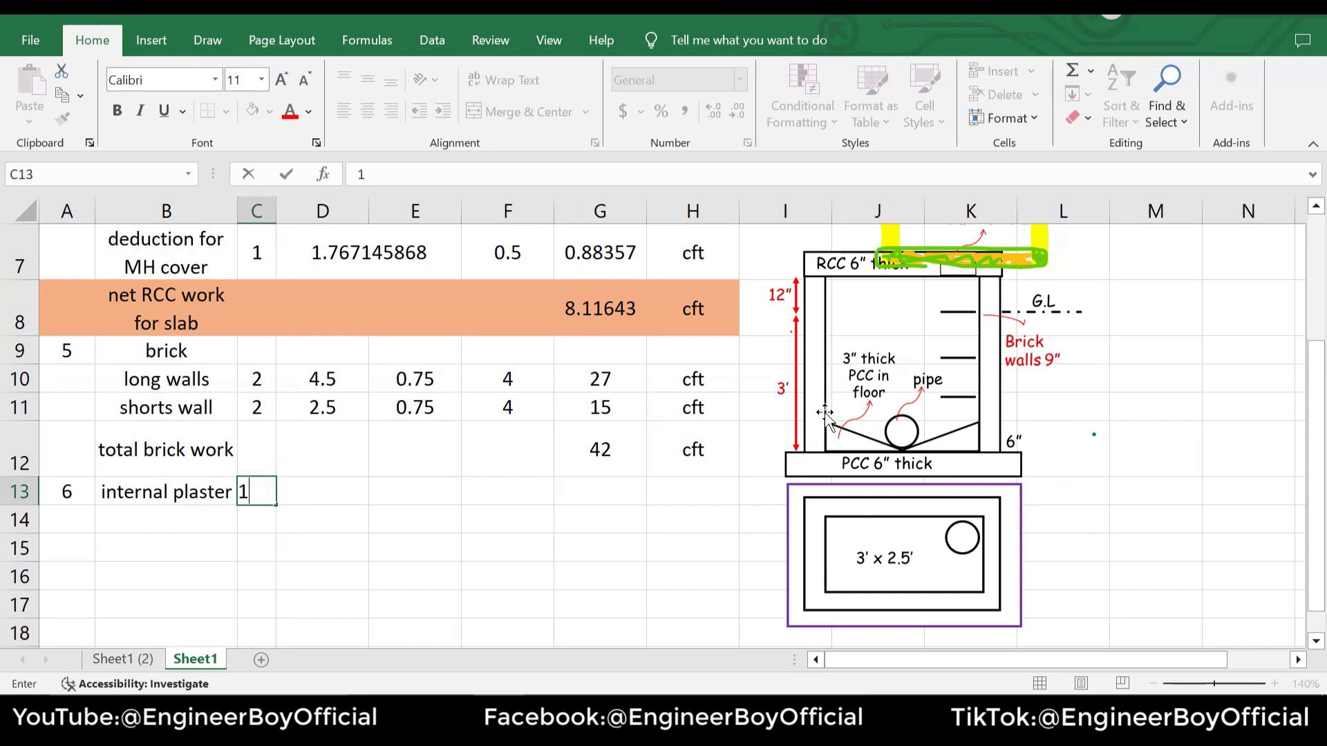
{"action": "left_click", "coordinate": [325, 486]}
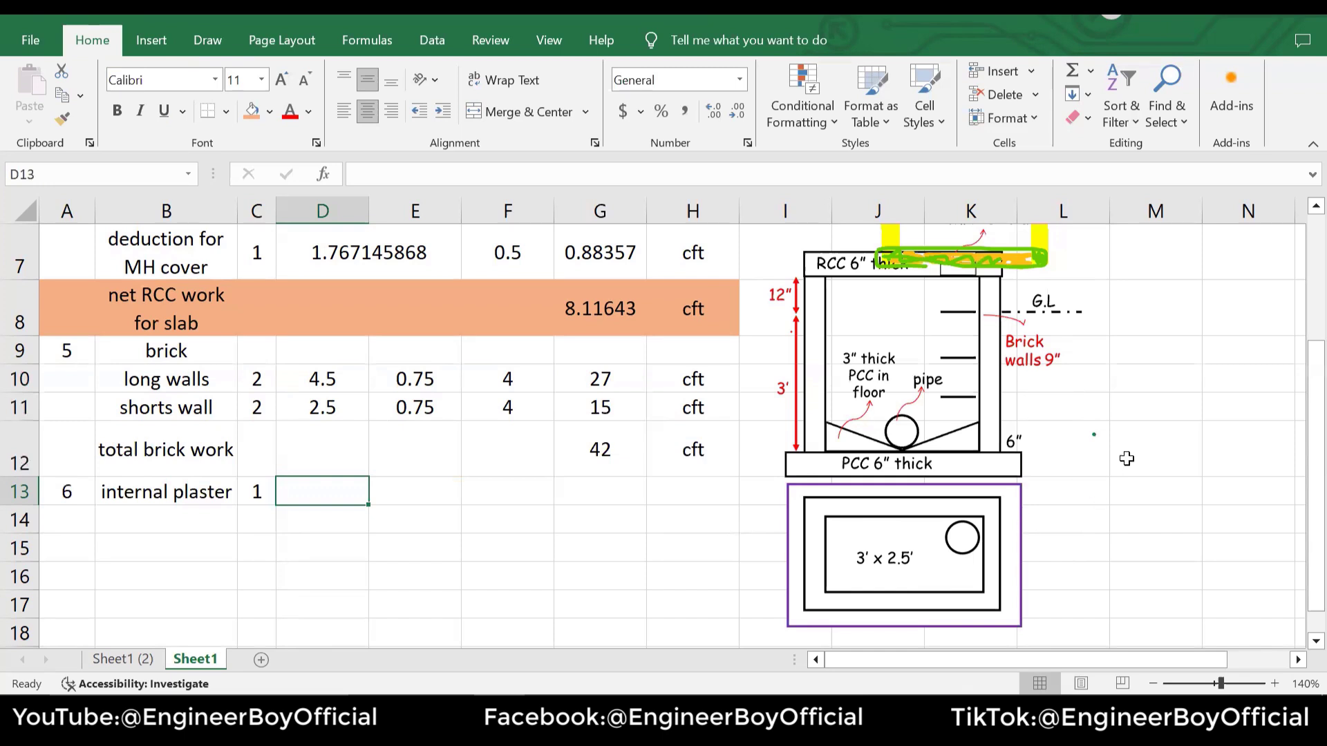
Merge and center M12:N12 and calculate the internal plaster length there with =(6+5)
{"action": "left_click", "coordinate": [1148, 451]}
{"action": "left_click_drag", "start_coordinate": [1218, 438], "coordinate": [1175, 439]}
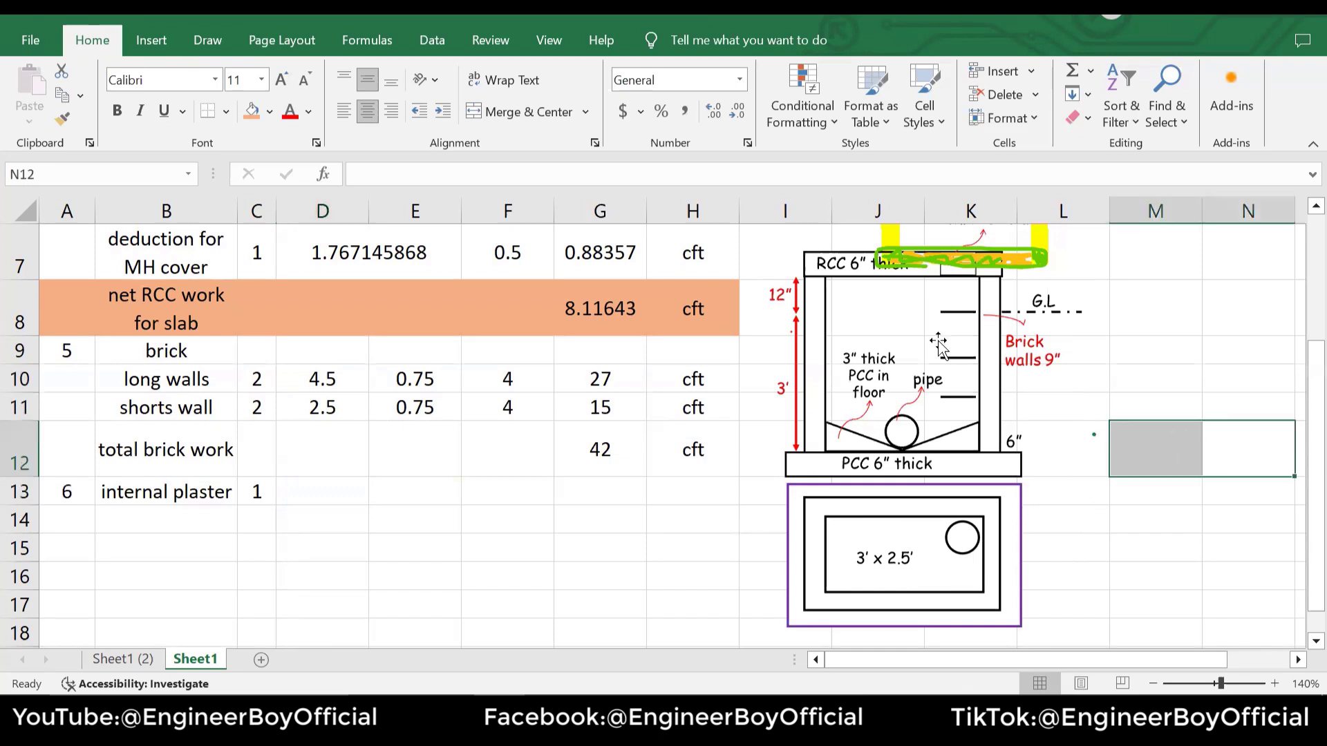
{"action": "left_click", "coordinate": [525, 112]}
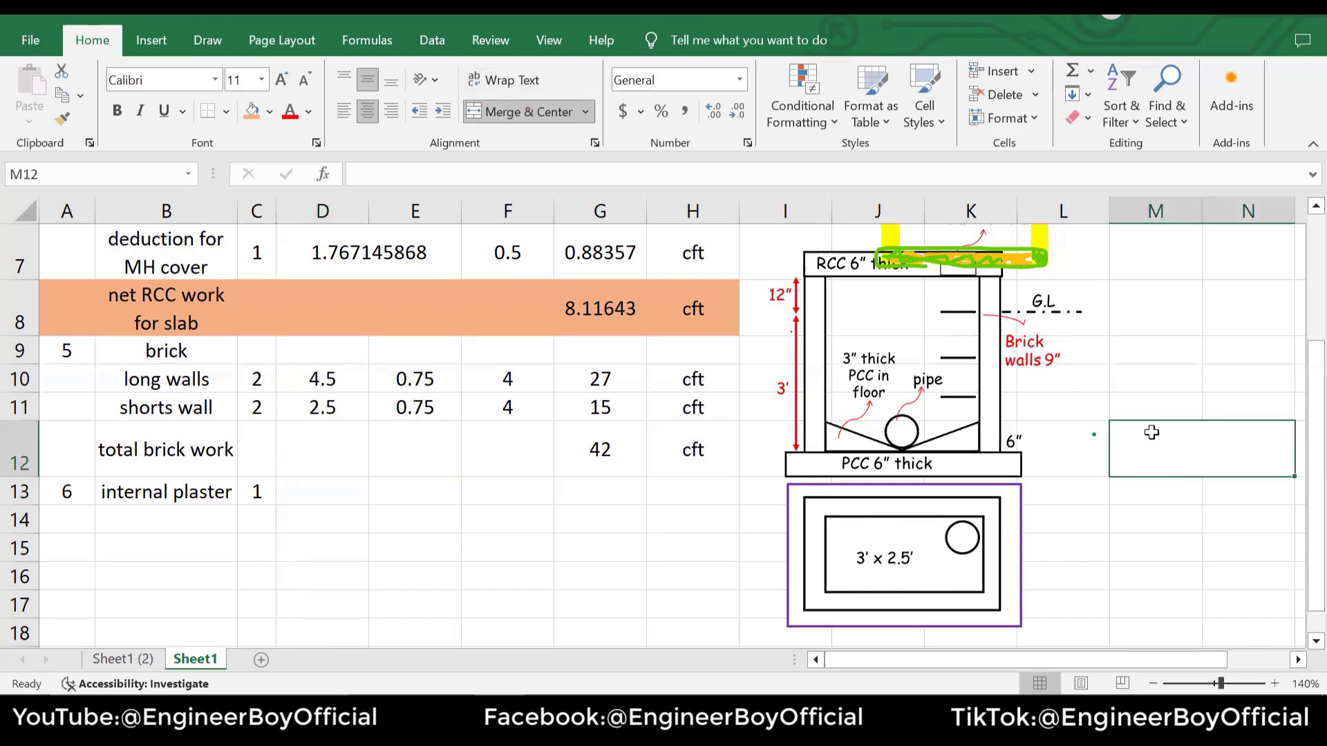
{"action": "type", "text": "="}
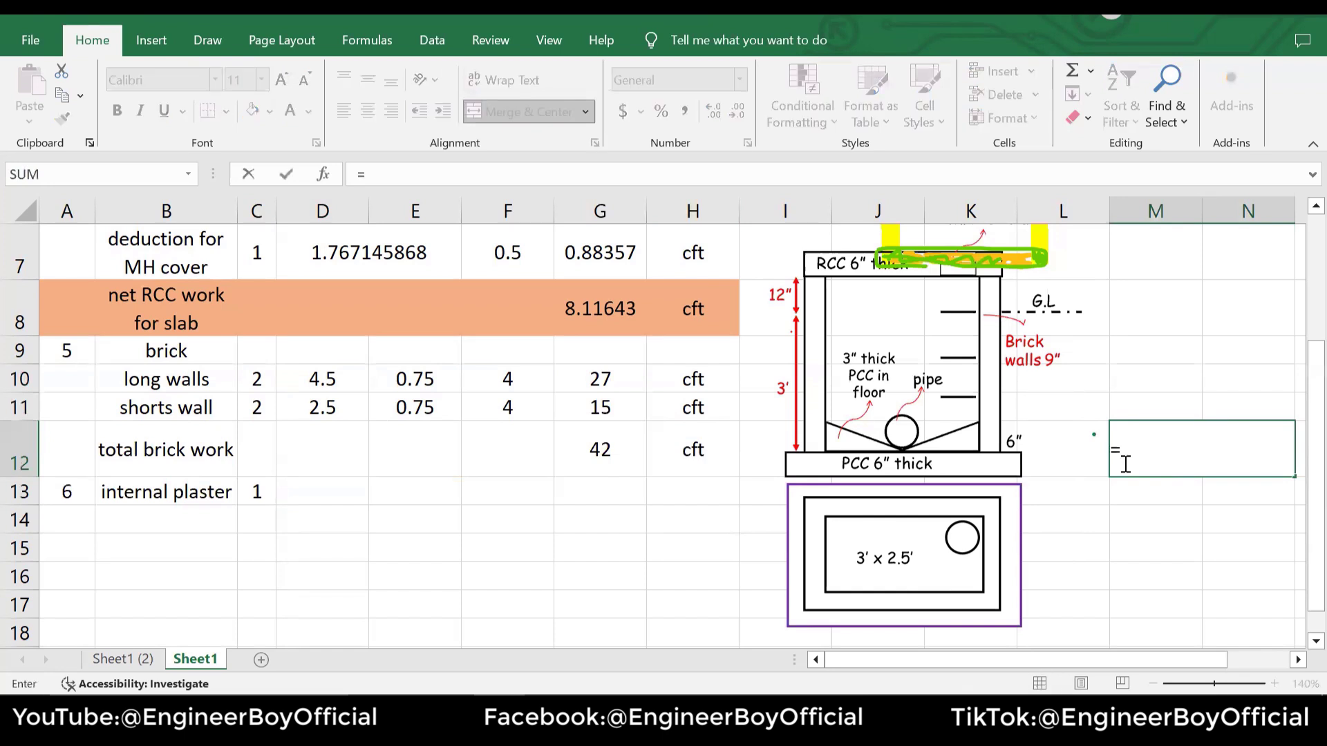
{"action": "type", "text": "(6+5"}
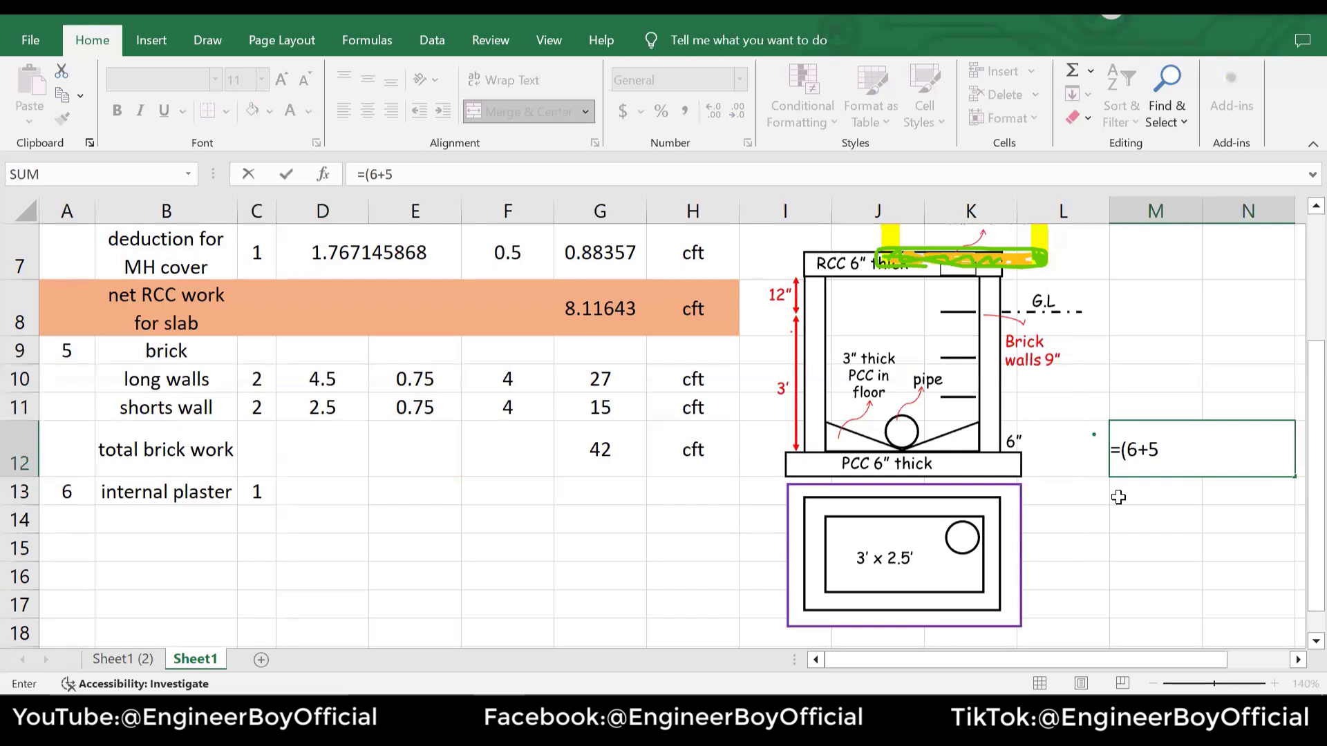
{"action": "key", "text": "Return"}
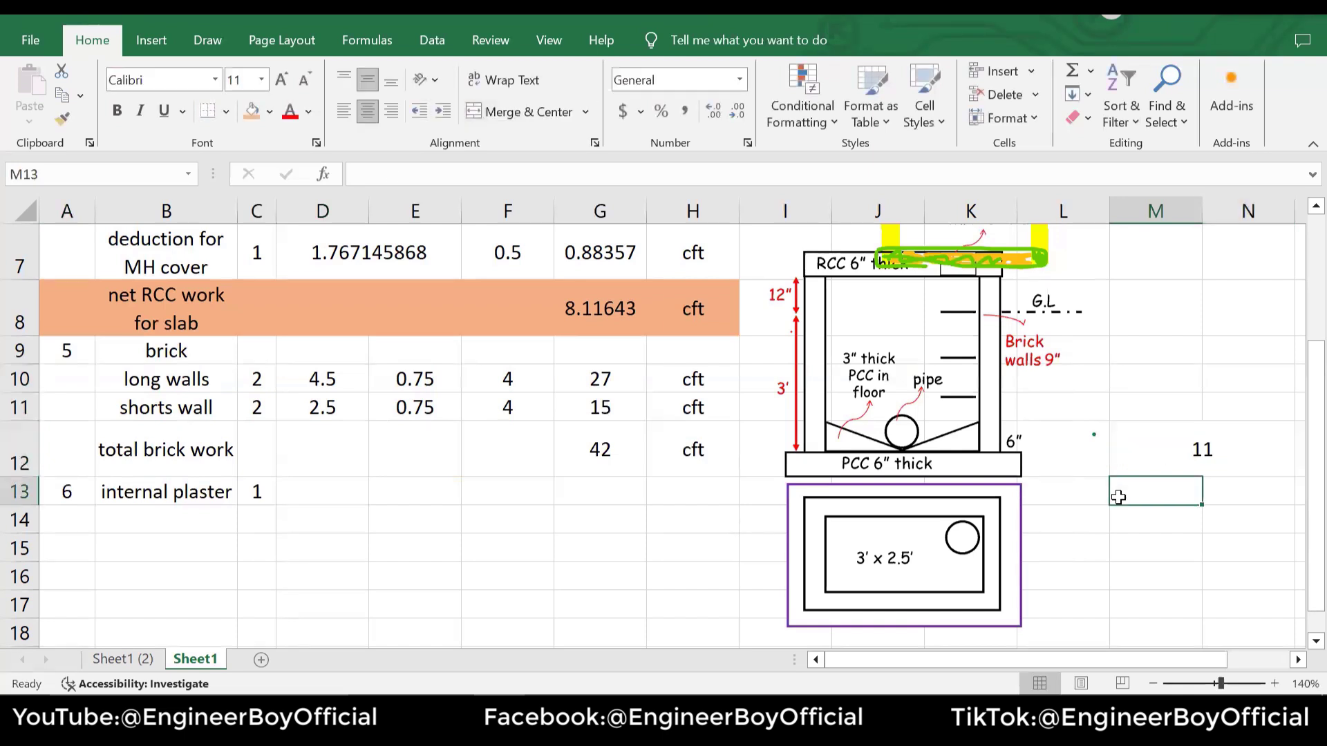
Enter 11 as the internal plaster's length in D13 and 4 as its height in F13
{"action": "left_click", "coordinate": [323, 491]}
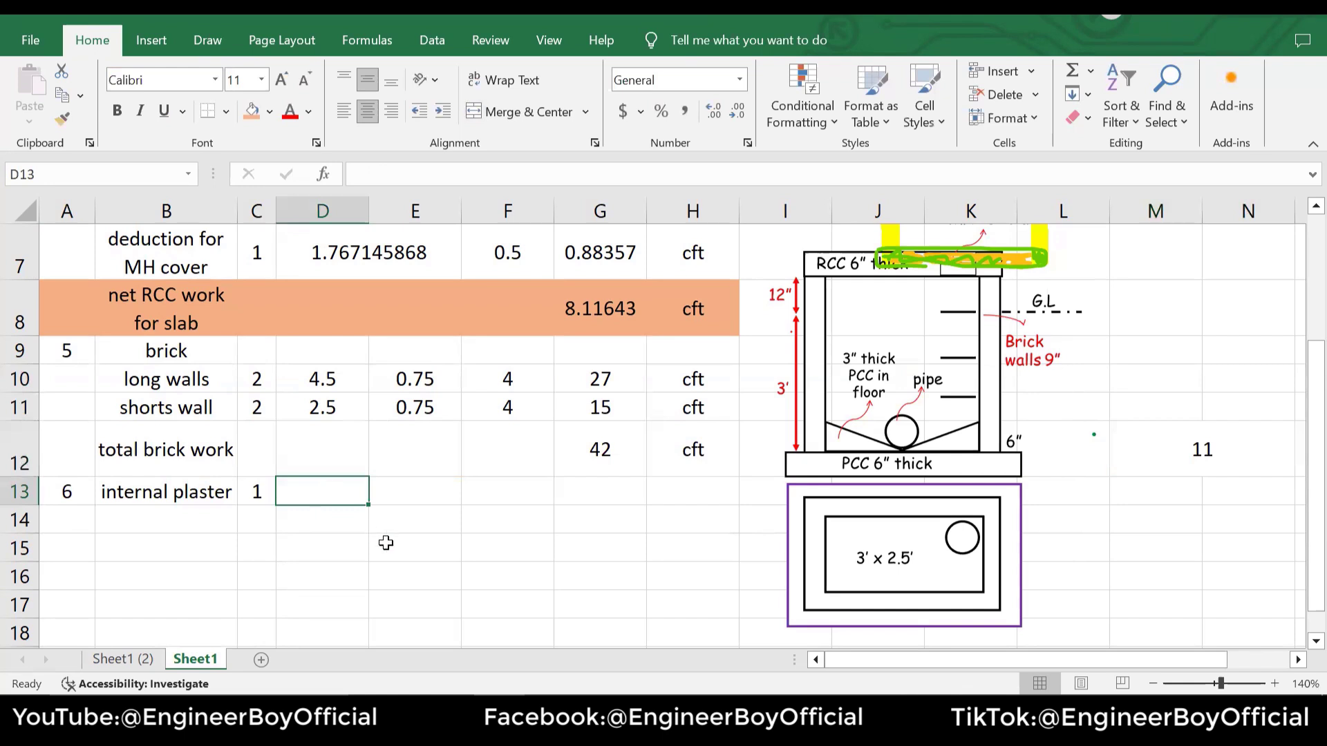
{"action": "type", "text": "11"}
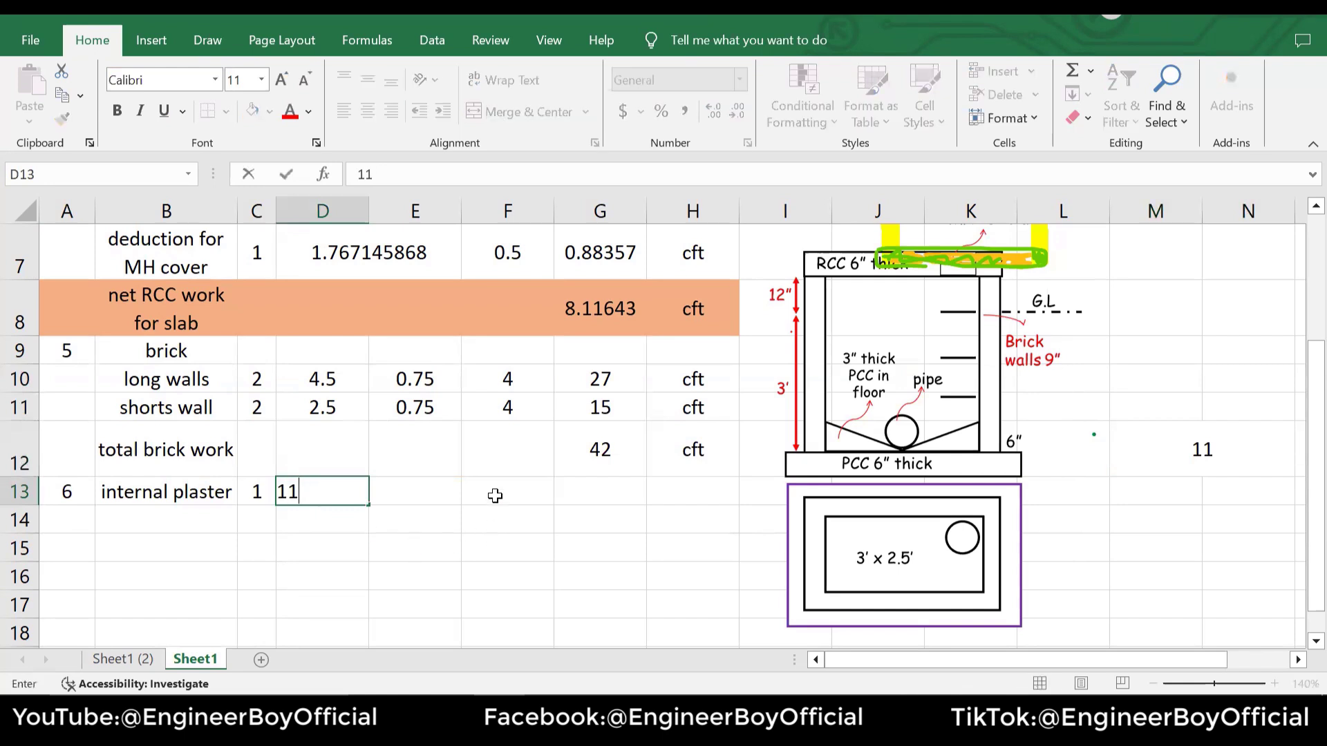
{"action": "left_click", "coordinate": [495, 496]}
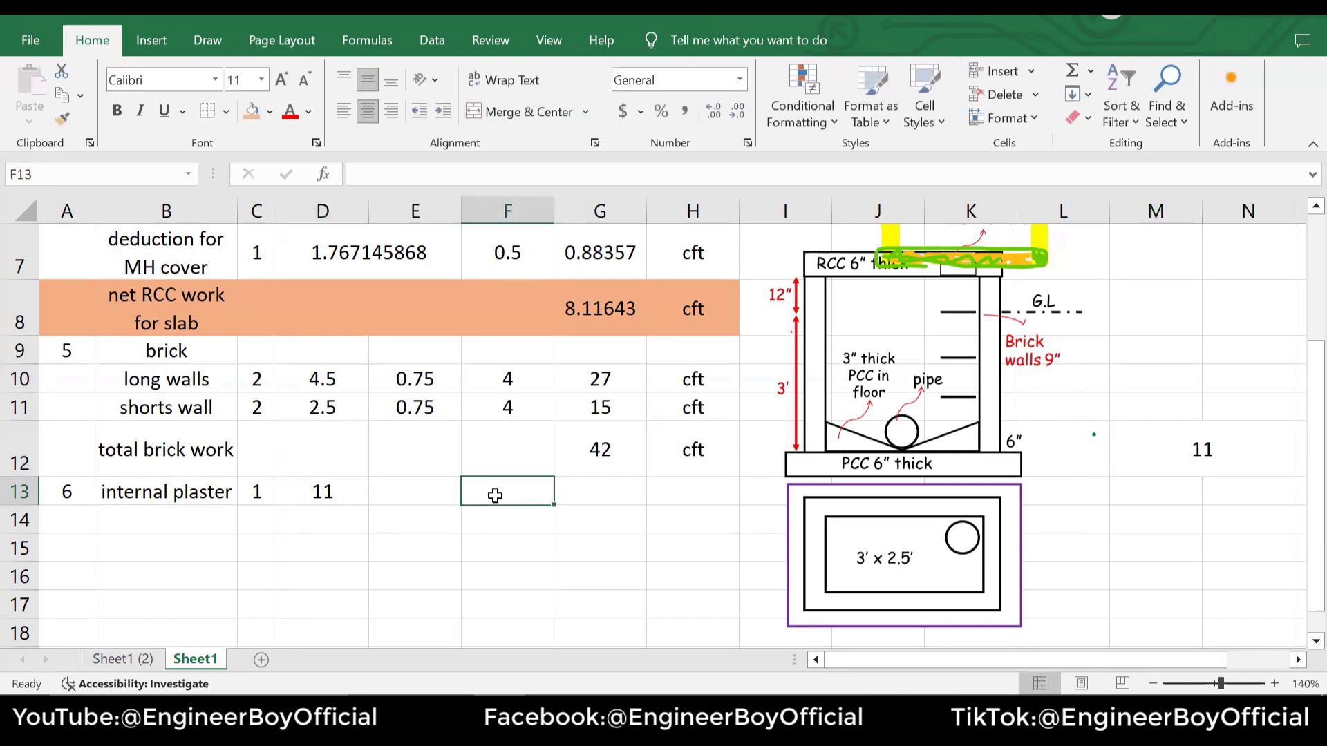
{"action": "type", "text": "4"}
Calculate the internal plaster quantity in G13 as height times length times number, =F13*D13*C13
{"action": "left_click", "coordinate": [608, 498]}
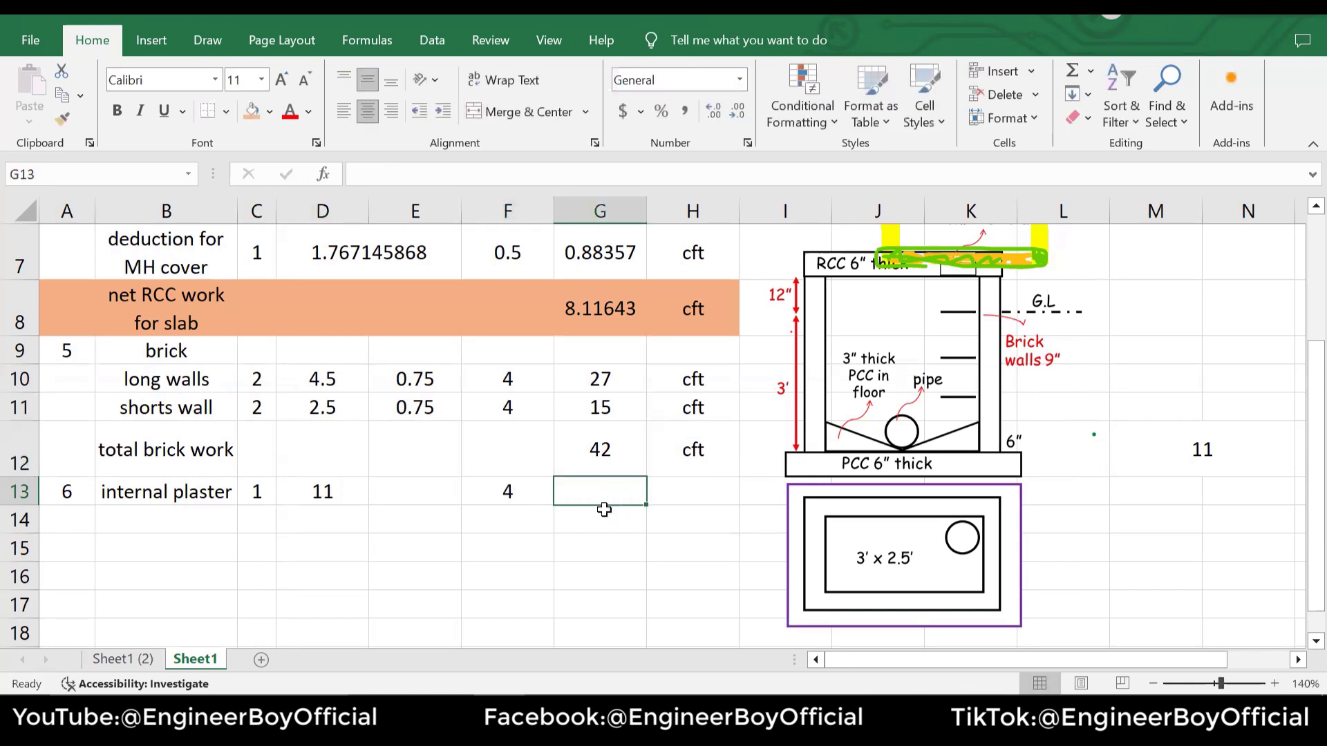
{"action": "type", "text": "="}
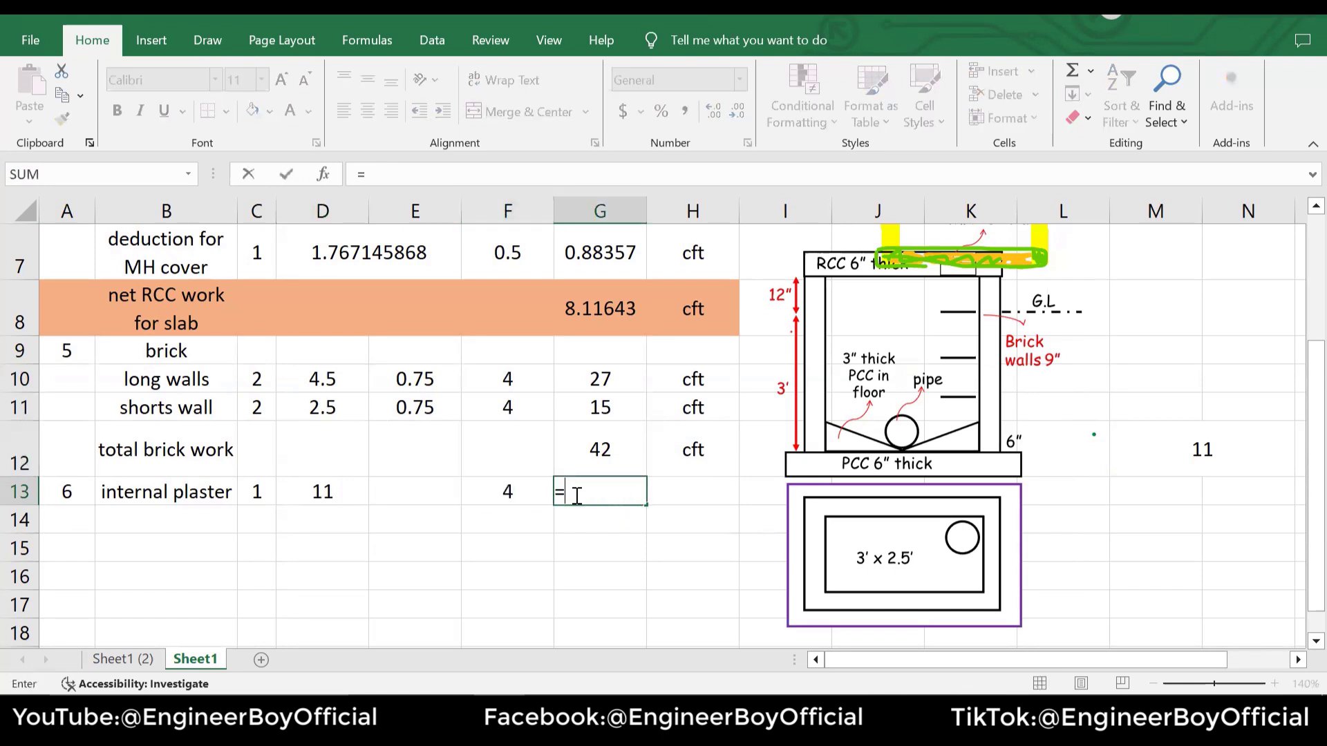
{"action": "left_click", "coordinate": [532, 495]}
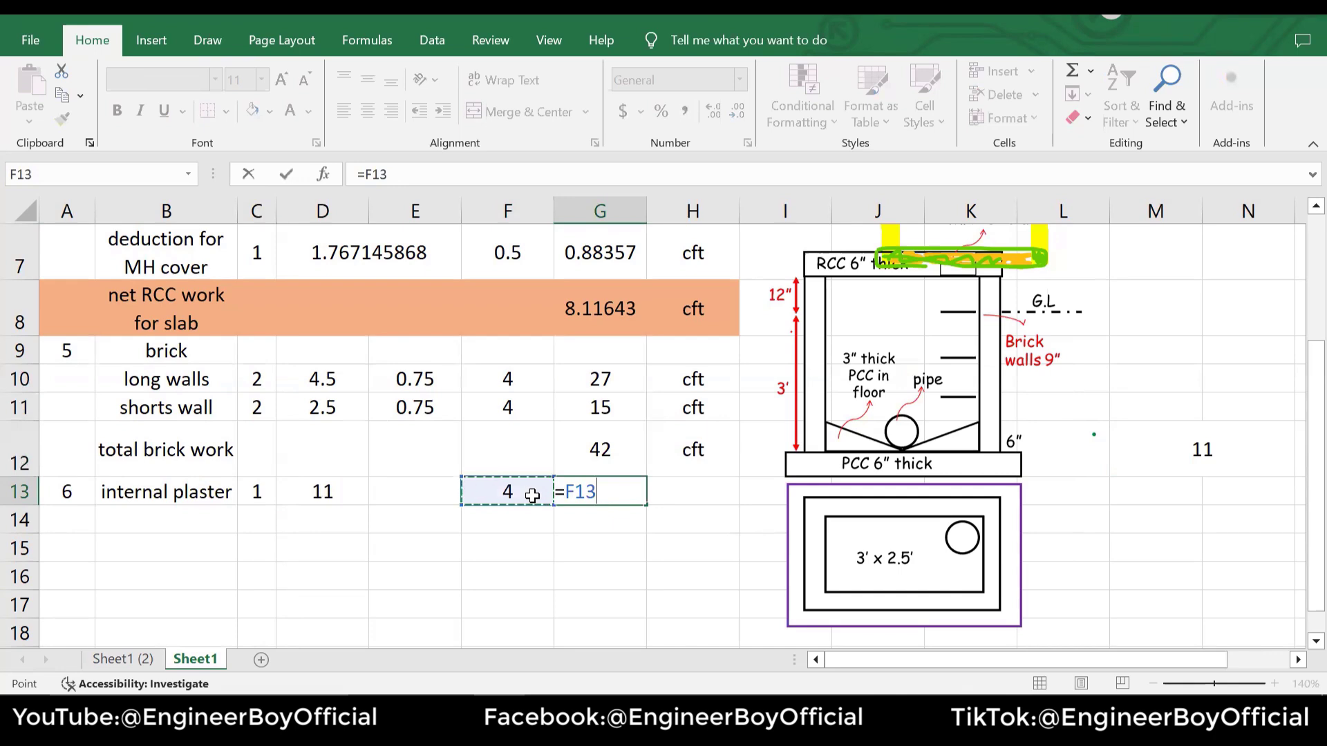
{"action": "type", "text": "*"}
{"action": "left_click", "coordinate": [332, 488]}
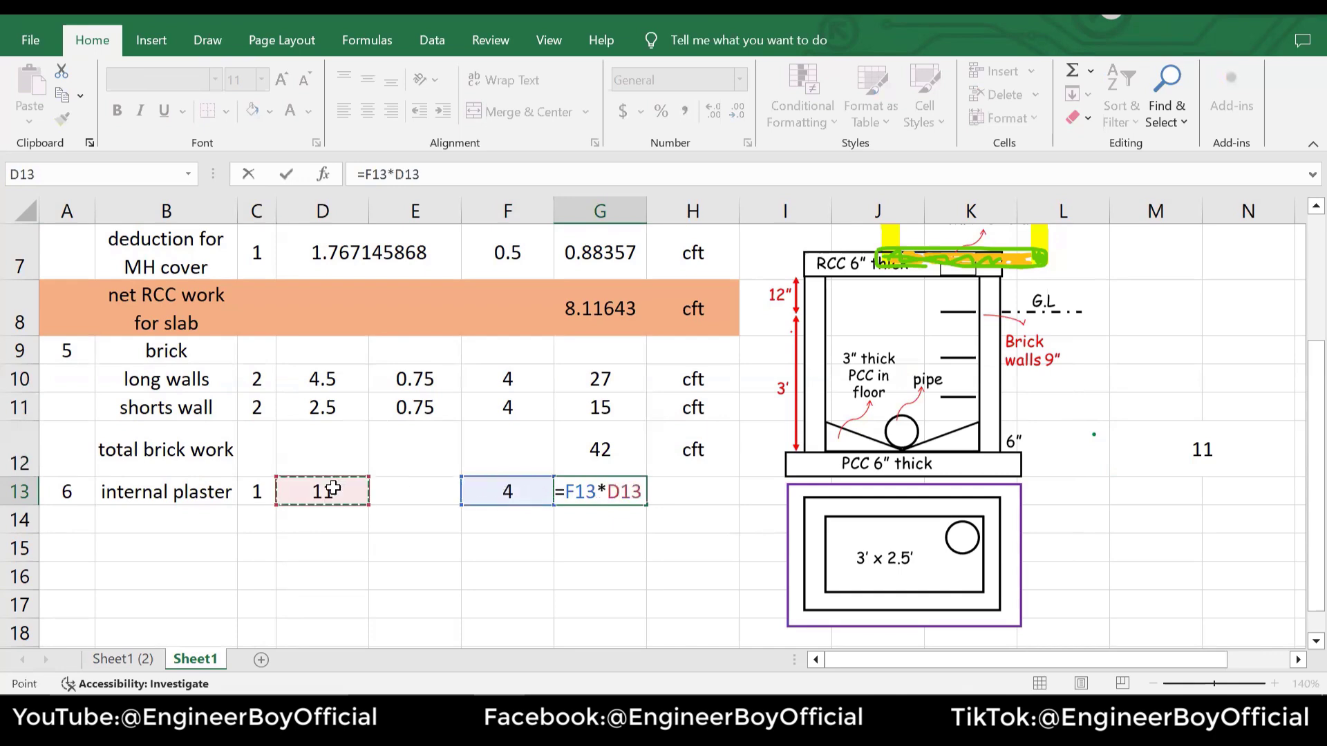
{"action": "type", "text": "*"}
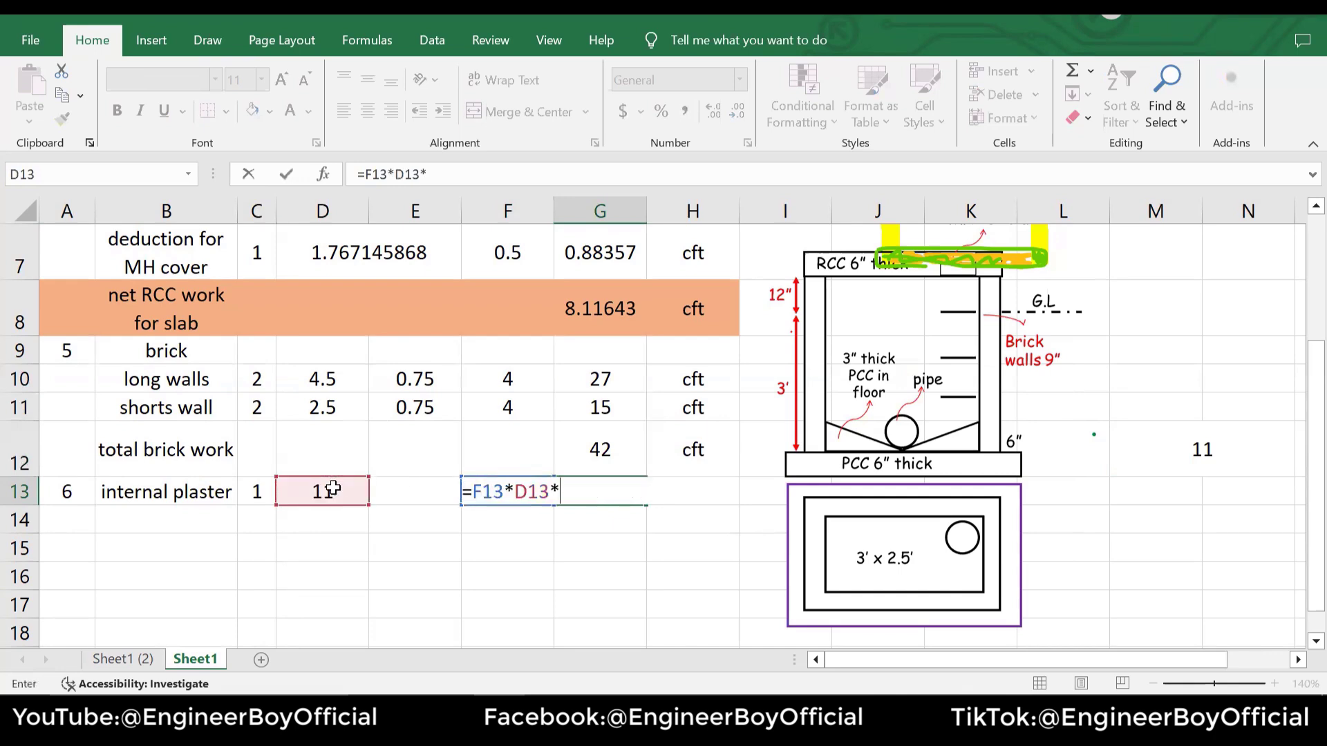
{"action": "left_click", "coordinate": [245, 488]}
{"action": "key", "text": "Return"}
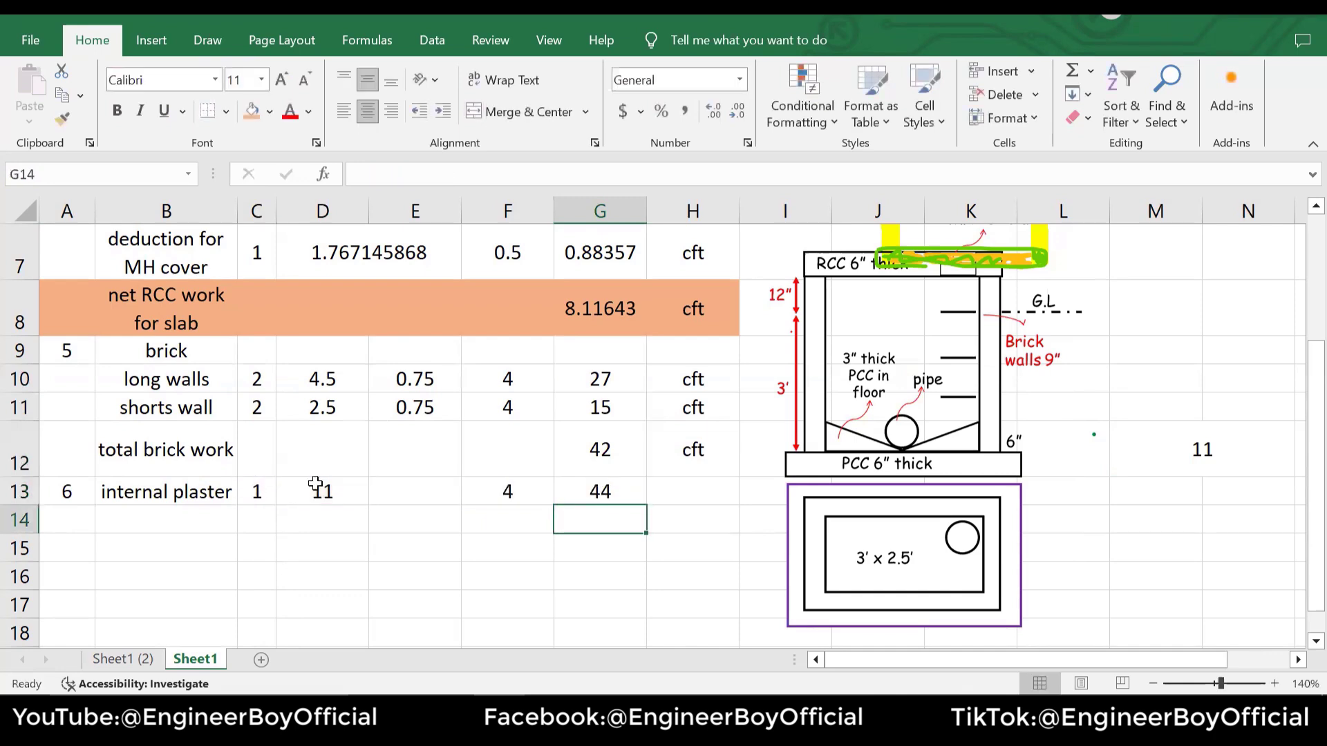
Enter Sft as the internal plaster's unit in H13 and fill A13:H13 with the same orange as the net RCC row
{"action": "left_click", "coordinate": [694, 493]}
{"action": "type", "text": "Sft"}
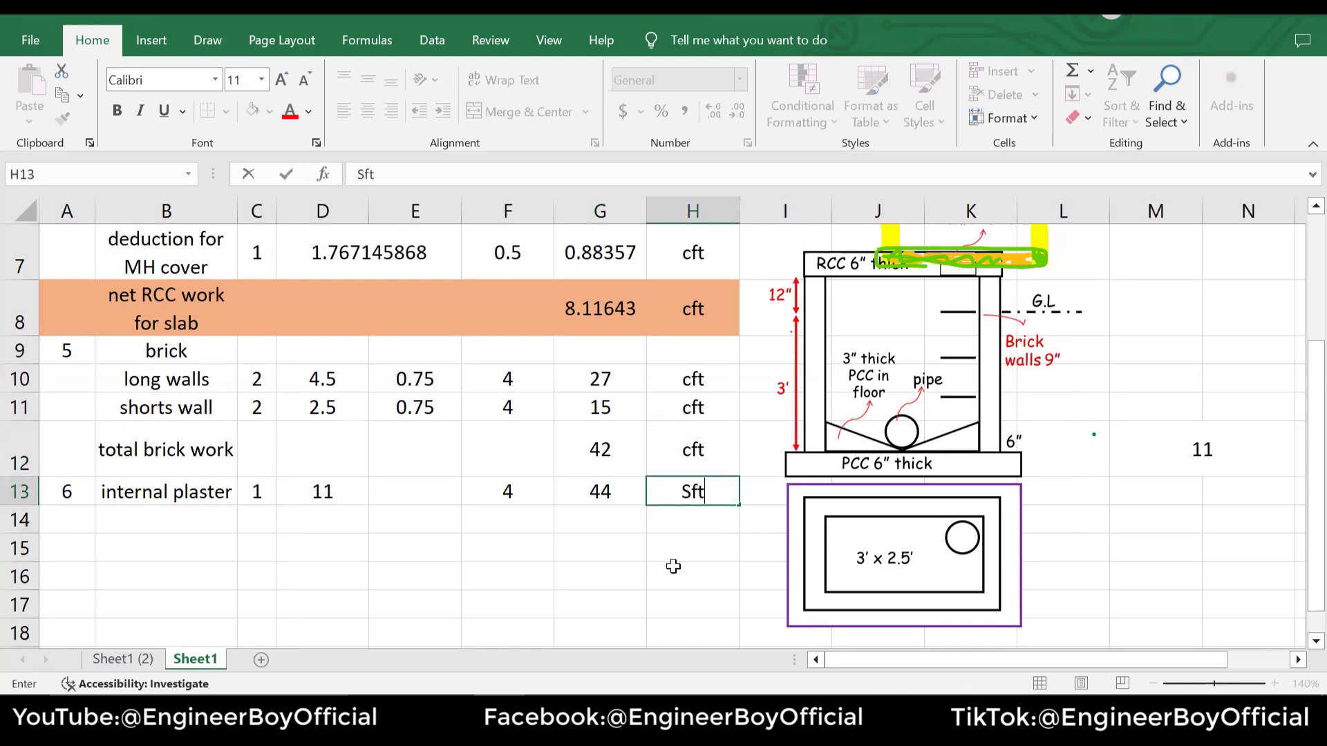
{"action": "left_click", "coordinate": [669, 572]}
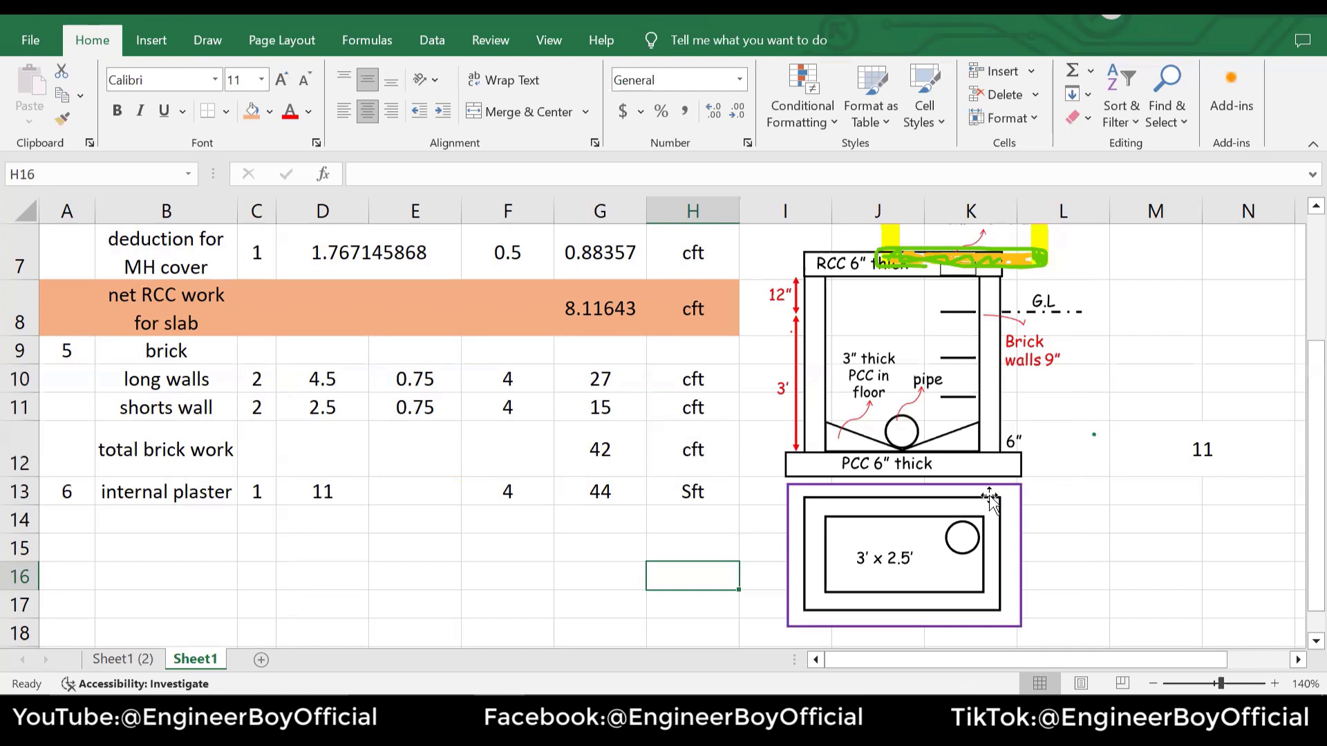
{"action": "left_click_drag", "start_coordinate": [698, 493], "coordinate": [44, 492]}
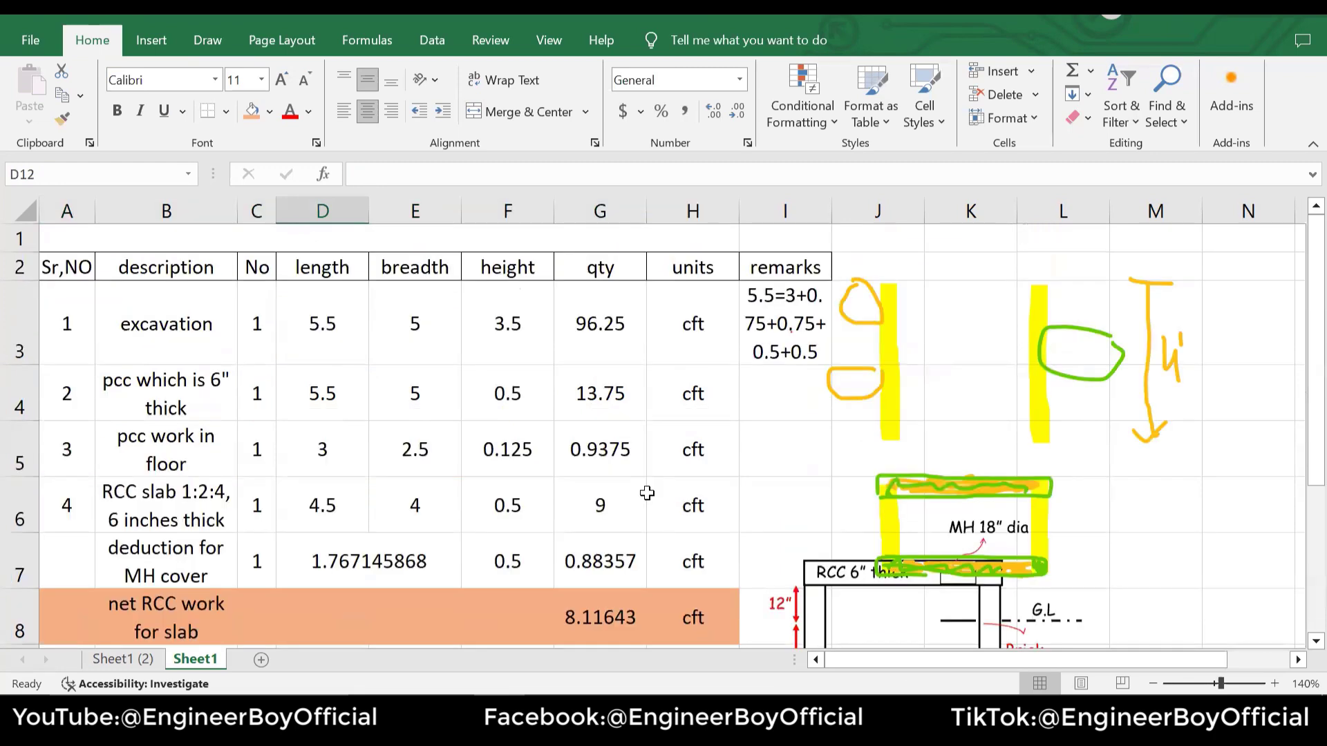
Start row 14 with serial number 7, the description "iron steps" and a quantity of 3 in G14
{"action": "scroll", "coordinate": [626, 488], "scroll_direction": "down", "scroll_amount": 3}
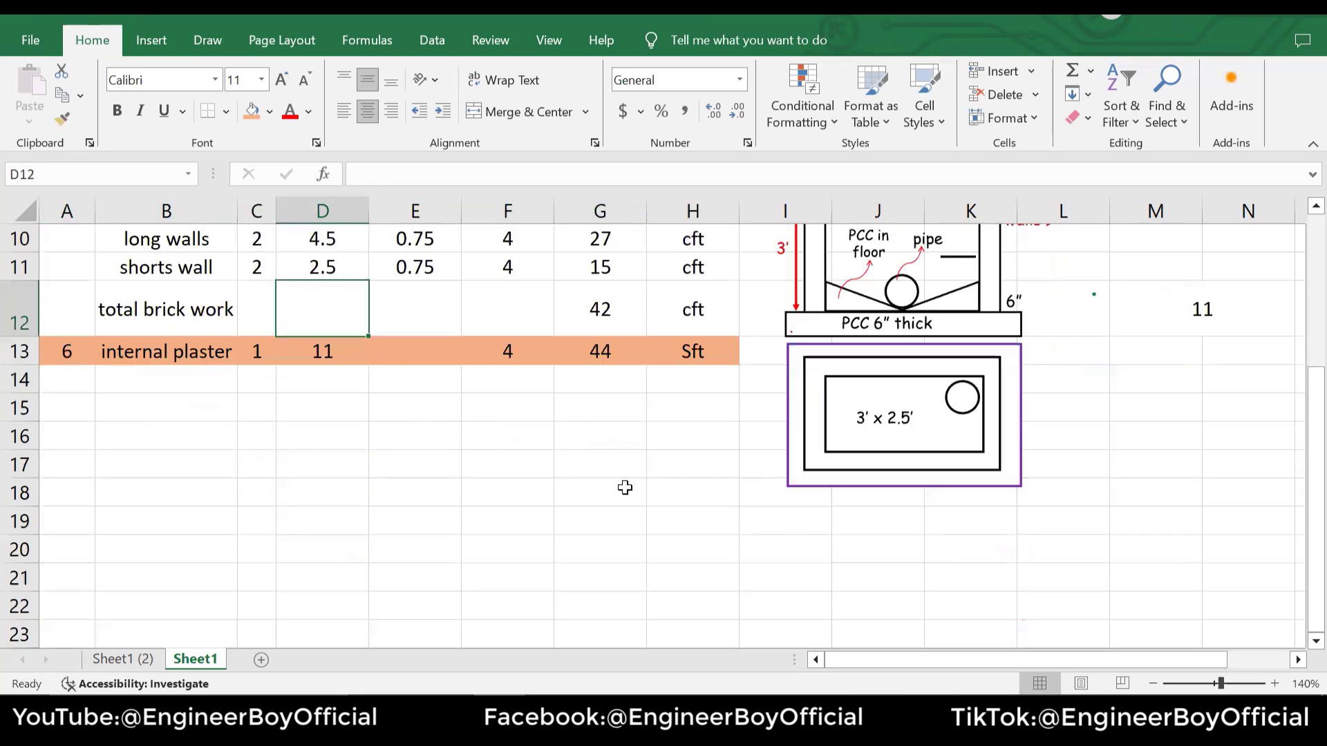
{"action": "left_click", "coordinate": [76, 379]}
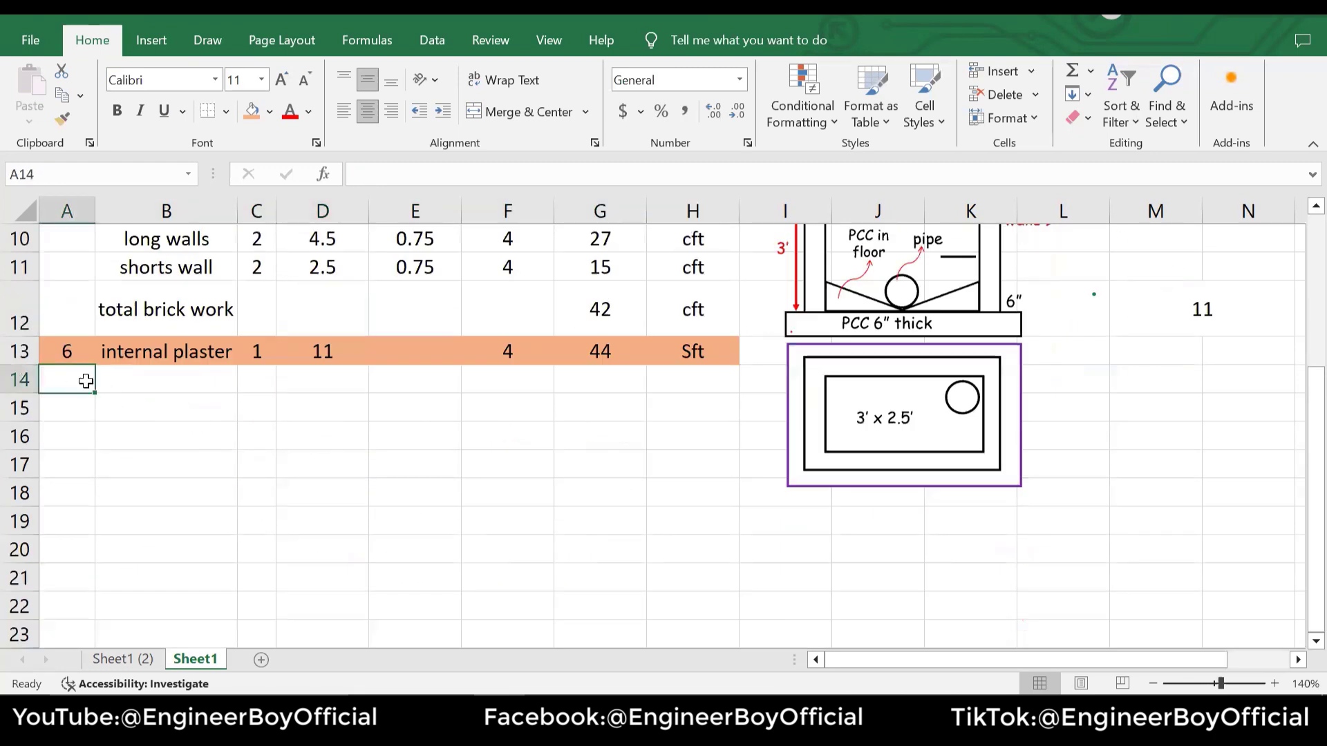
{"action": "type", "text": "7"}
{"action": "left_click", "coordinate": [129, 379]}
{"action": "type", "text": "iron steps"}
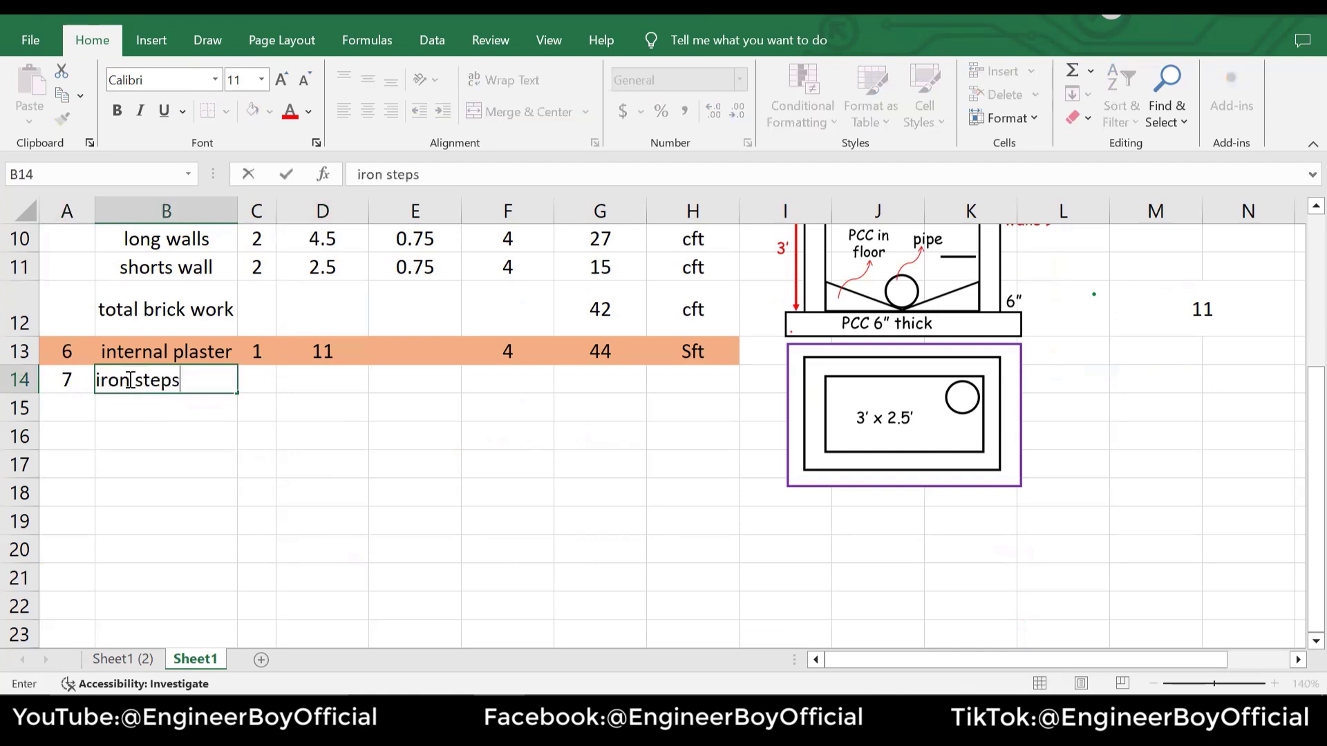
{"action": "key", "text": "Return"}
{"action": "left_click", "coordinate": [592, 379]}
{"action": "scroll", "coordinate": [788, 414], "scroll_direction": "up", "scroll_amount": 1}
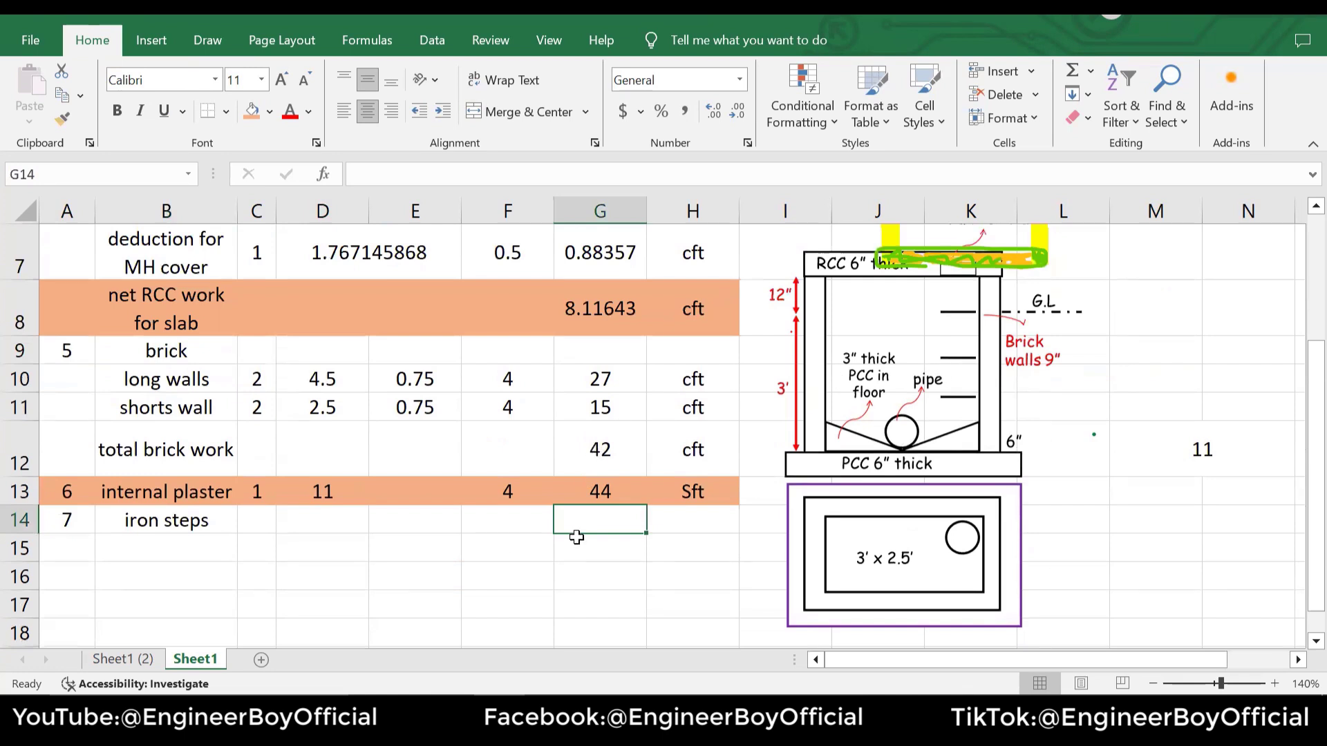
{"action": "type", "text": "3"}
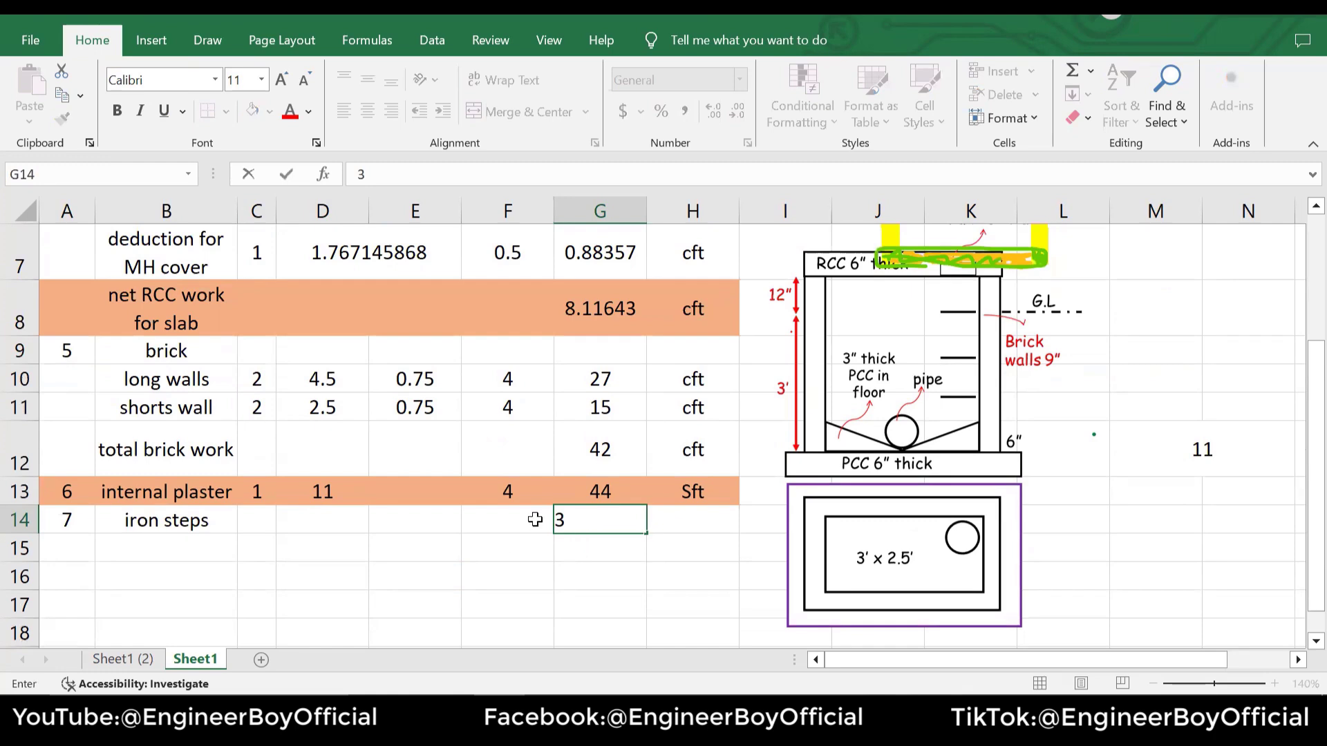
{"action": "left_click", "coordinate": [207, 526]}
{"action": "left_click", "coordinate": [443, 177]}
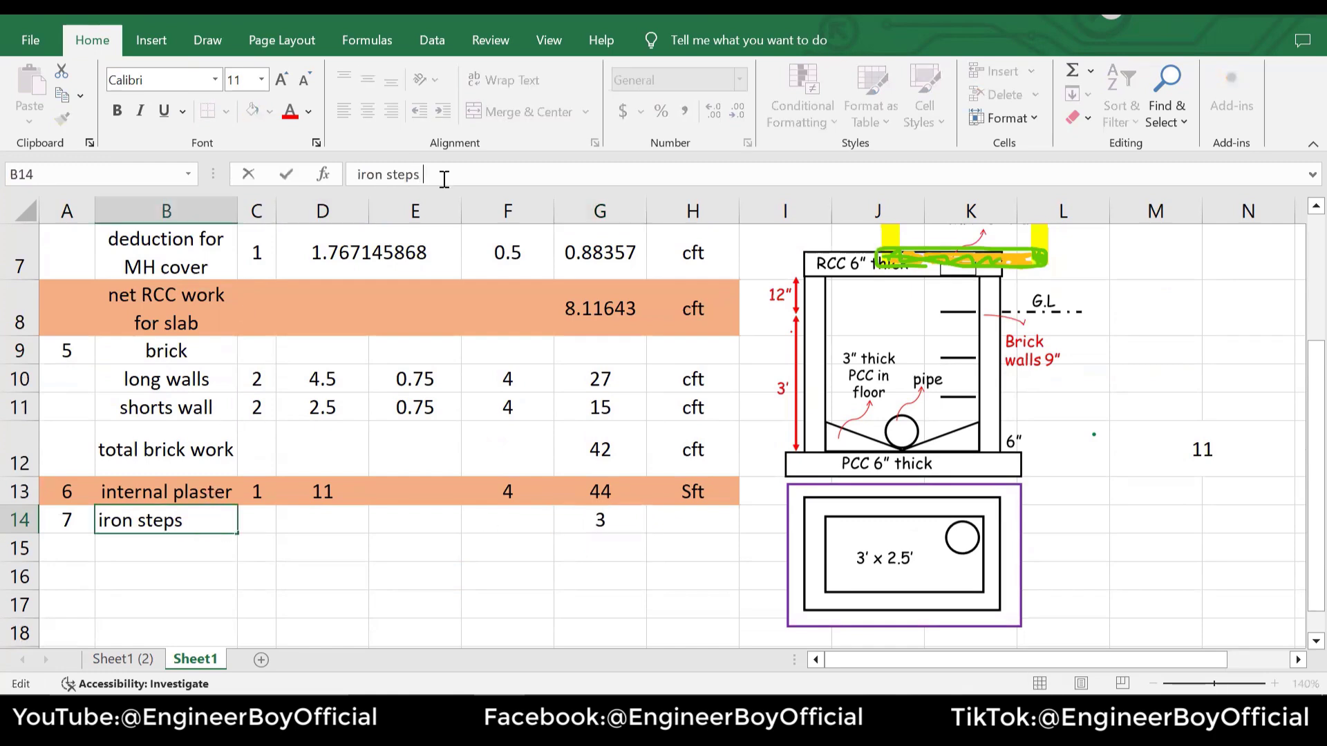
{"action": "type", "text": "3 steps "}
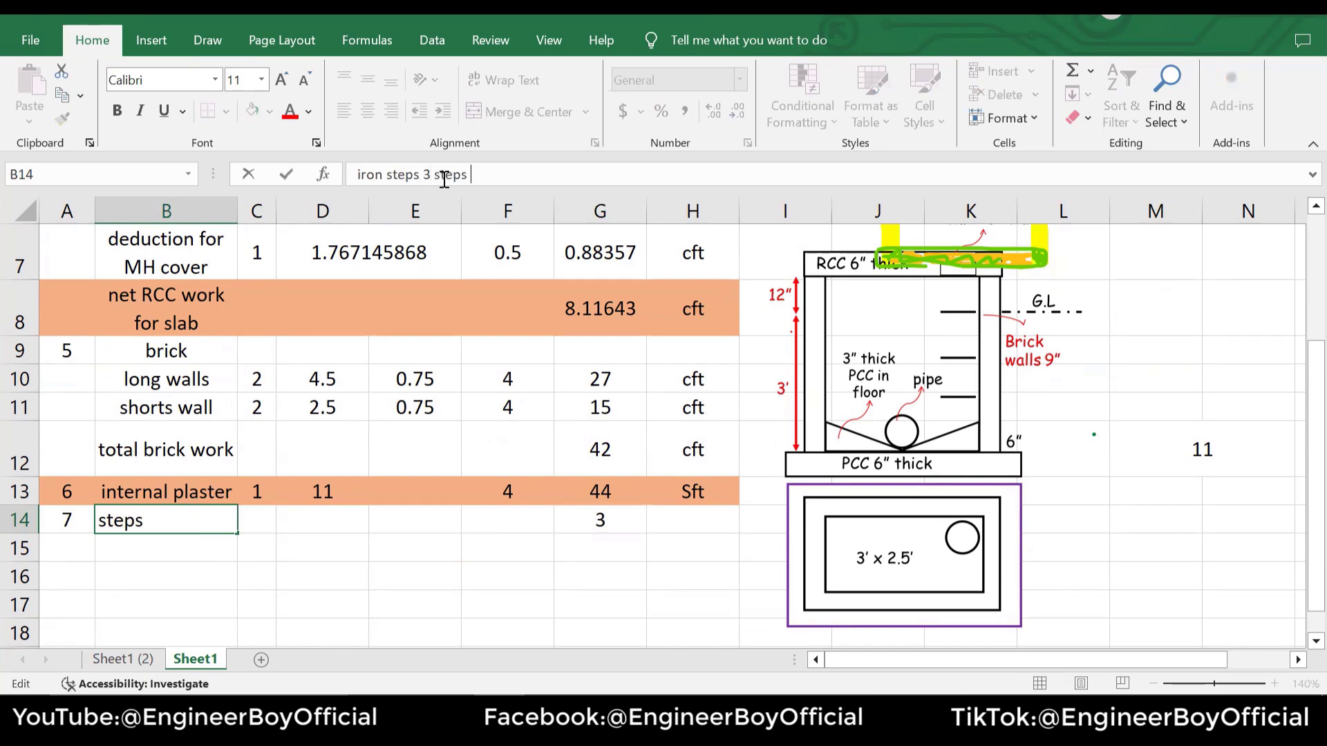
{"action": "type", "text": "@12\" c/c"}
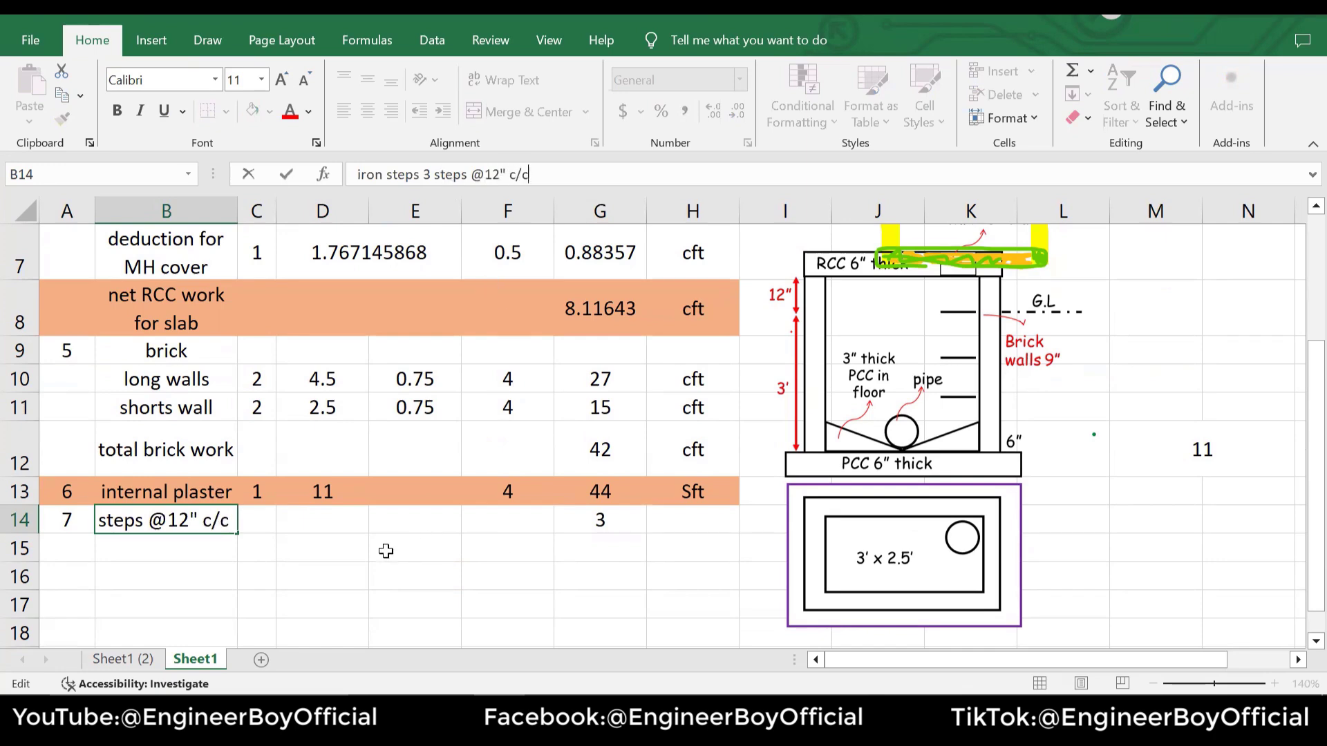
{"action": "left_click", "coordinate": [336, 586]}
{"action": "left_click", "coordinate": [197, 524]}
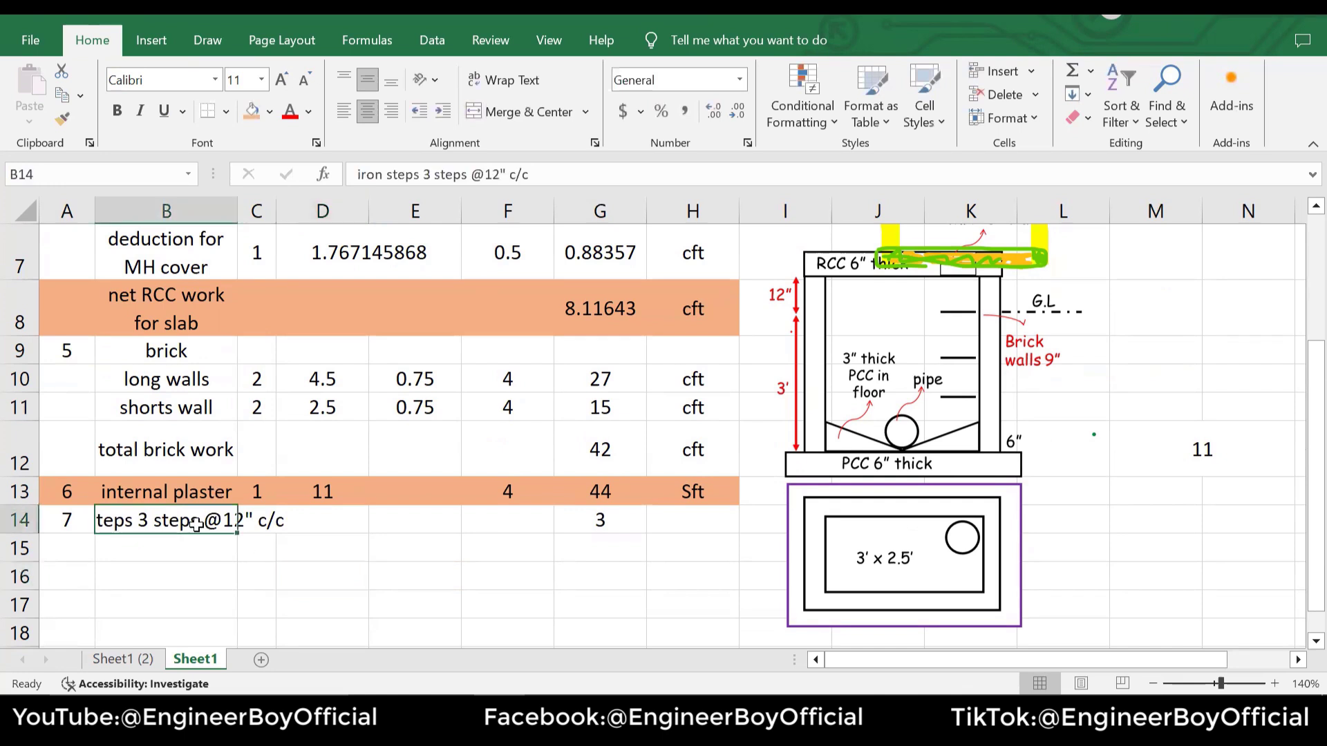
{"action": "left_click", "coordinate": [512, 82]}
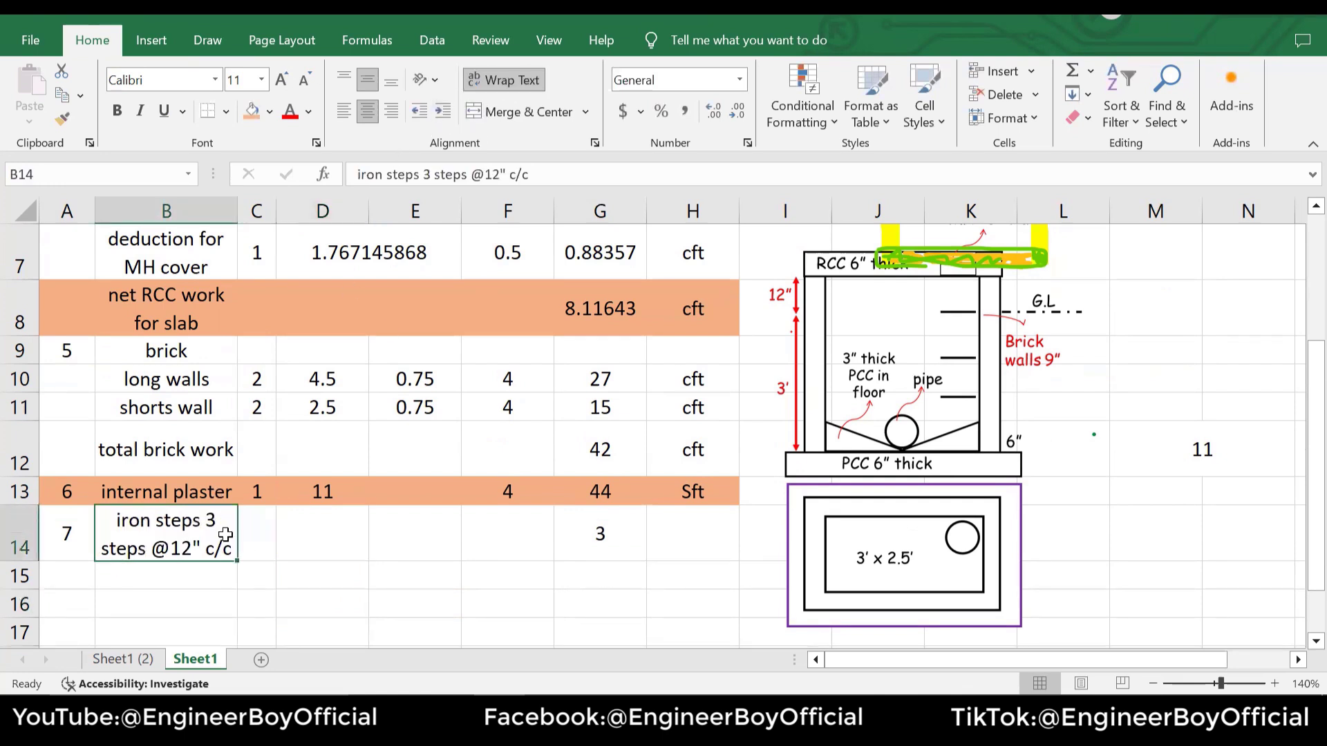
Enter No's as the iron steps' unit in H14 and 3 as their number in C14
{"action": "left_click", "coordinate": [638, 535]}
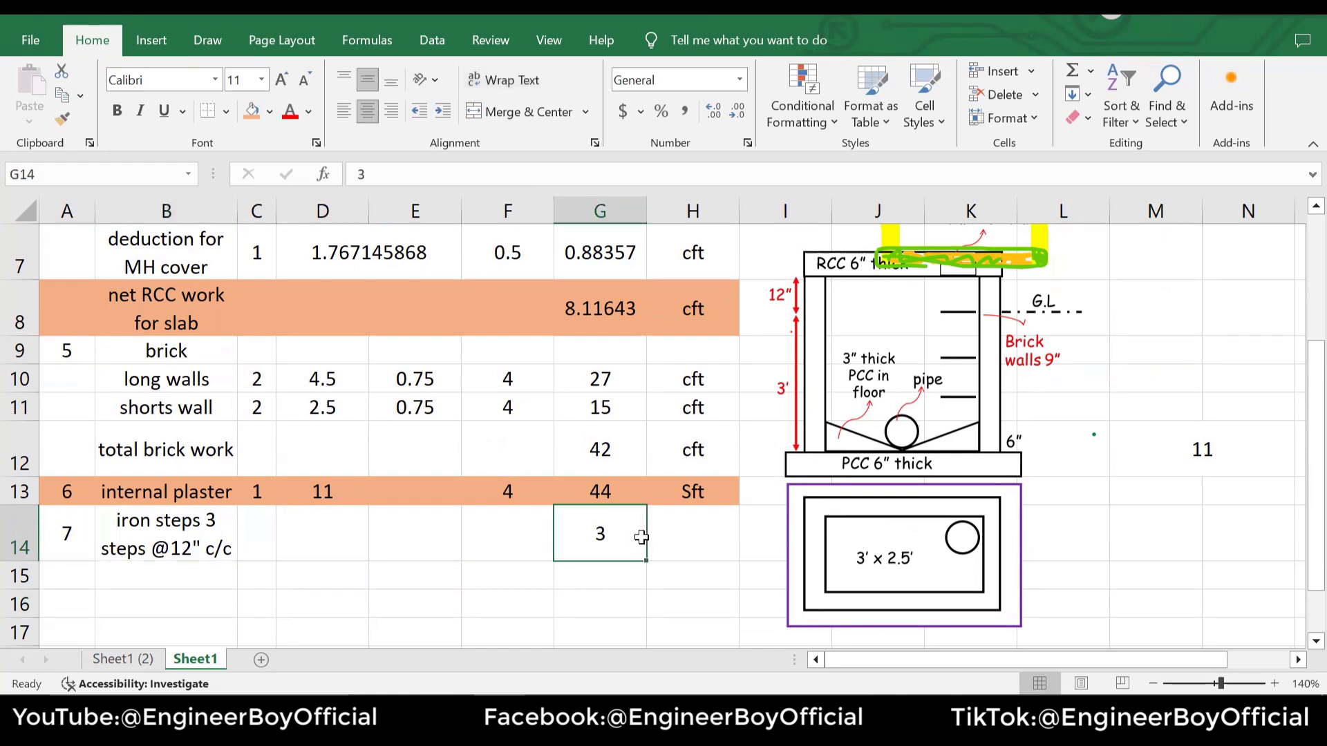
{"action": "left_click", "coordinate": [701, 542]}
{"action": "type", "text": "No's"}
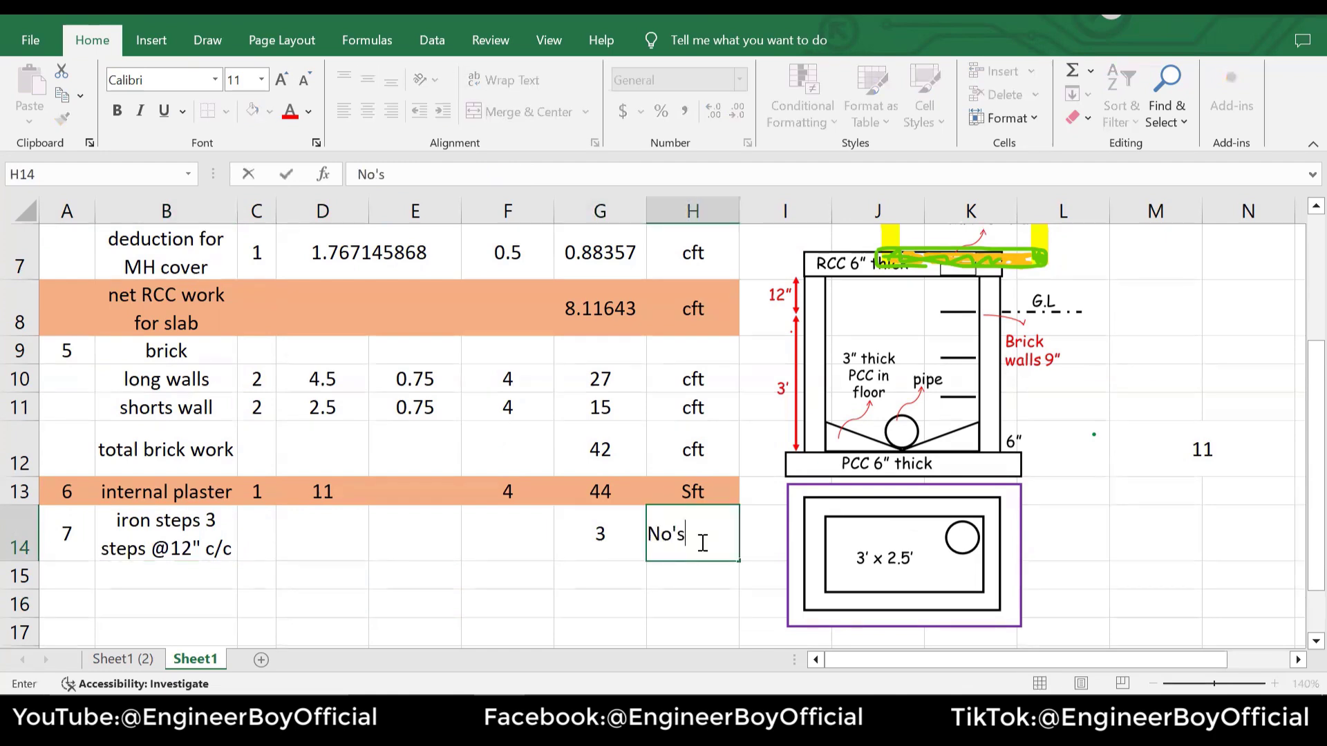
{"action": "left_click", "coordinate": [323, 603]}
{"action": "scroll", "coordinate": [558, 544], "scroll_direction": "up", "scroll_amount": 2}
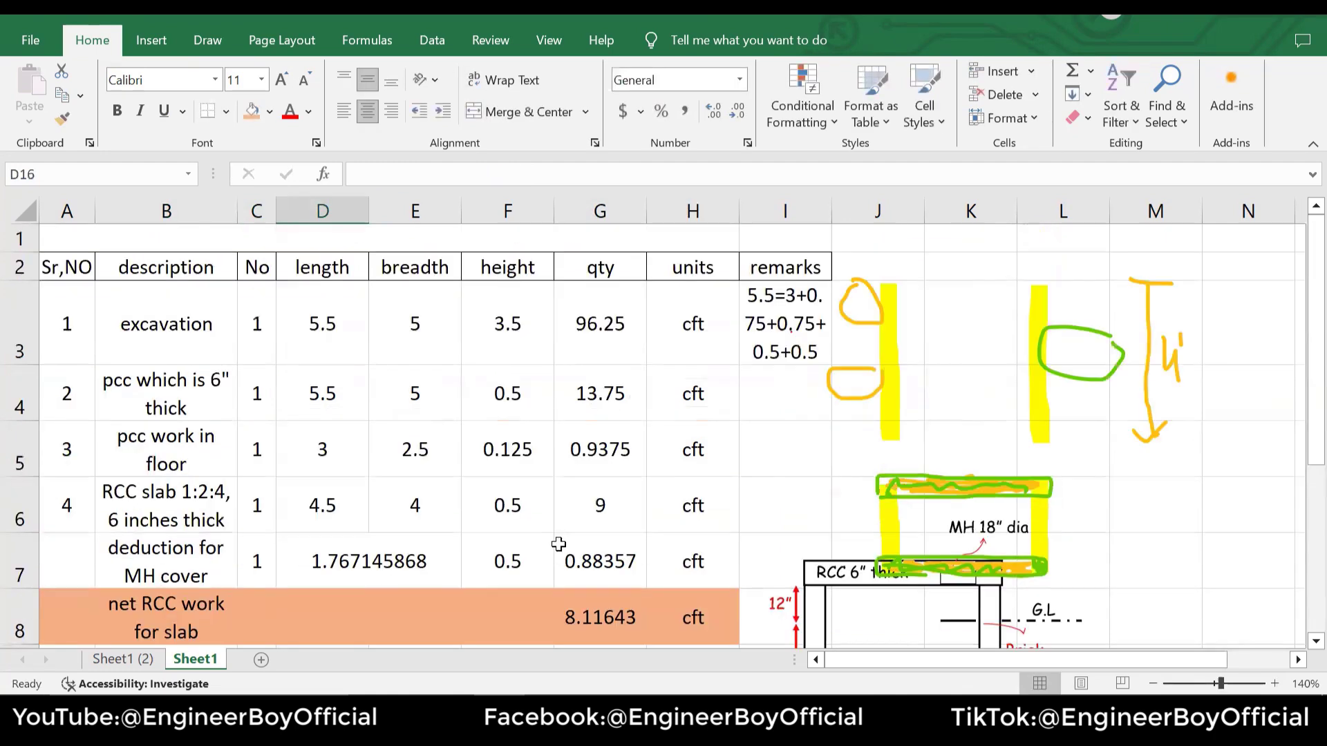
{"action": "scroll", "coordinate": [552, 525], "scroll_direction": "down", "scroll_amount": 3}
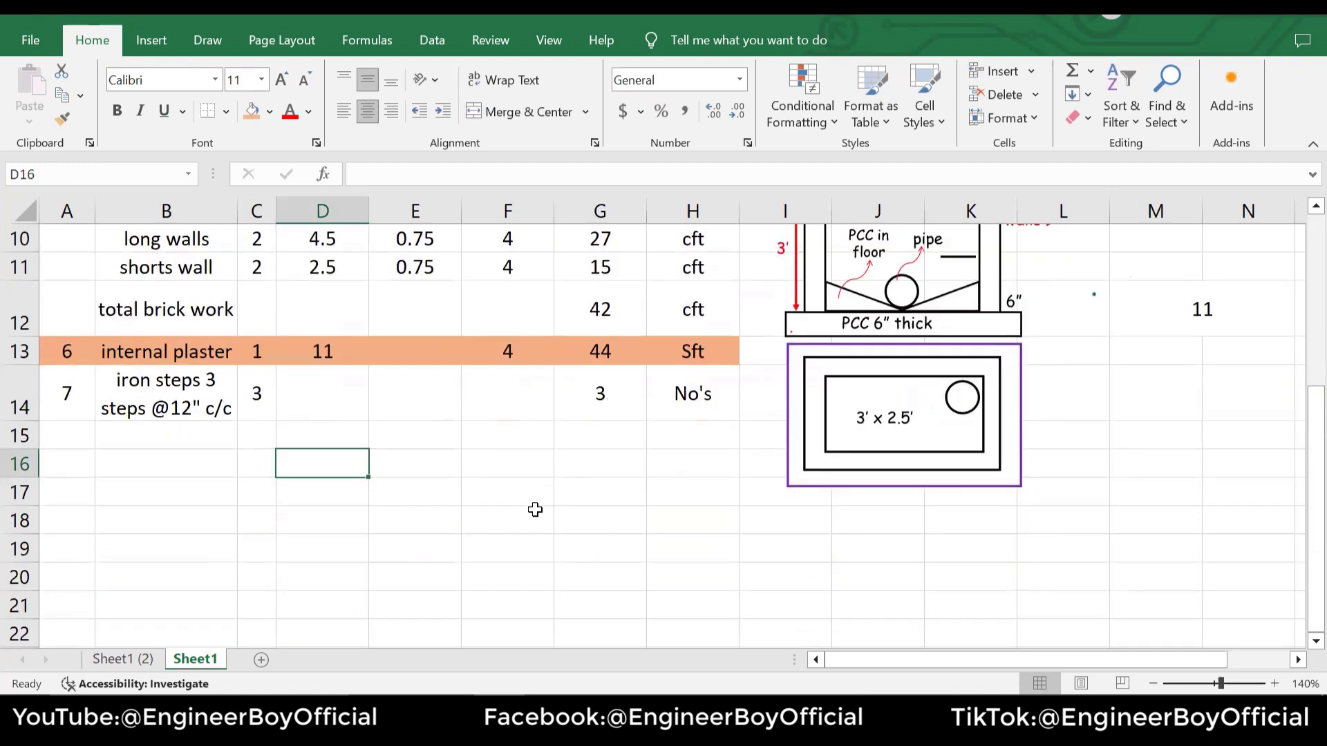
Delete the yellow, orange and green ink sketches and highlights above and over the manhole drawing
{"action": "scroll", "coordinate": [535, 509], "scroll_direction": "up", "scroll_amount": 3}
{"action": "left_click", "coordinate": [886, 401]}
{"action": "key", "text": "Delete"}
{"action": "left_click", "coordinate": [877, 388]}
{"action": "key", "text": "Delete"}
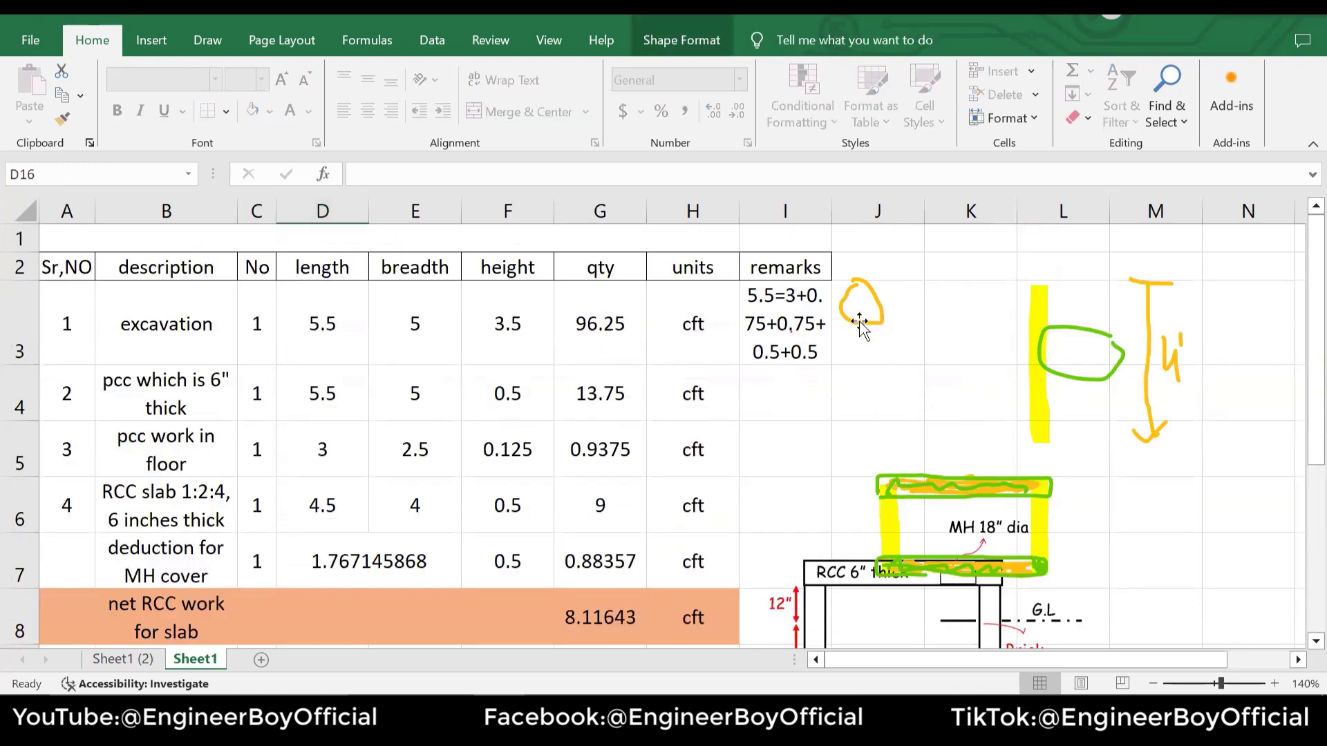
{"action": "left_click", "coordinate": [859, 322]}
{"action": "key", "text": "Delete"}
{"action": "left_click", "coordinate": [1040, 367]}
{"action": "key", "text": "Delete"}
{"action": "left_click", "coordinate": [1041, 368]}
{"action": "key", "text": "Delete"}
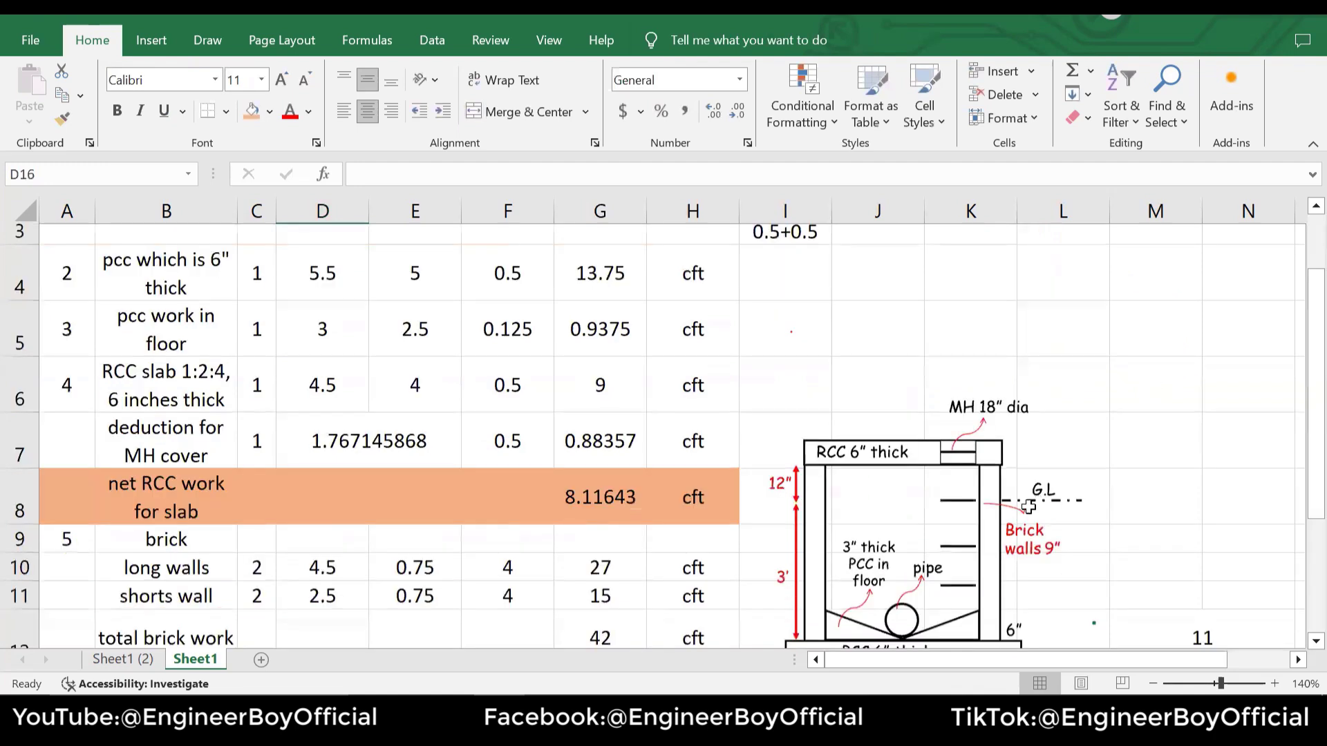
Move the manhole drawing up beside the top rows of the estimate table and enlarge it
{"action": "scroll", "coordinate": [1027, 507], "scroll_direction": "up", "scroll_amount": 2}
{"action": "left_click_drag", "start_coordinate": [957, 541], "coordinate": [1031, 260]}
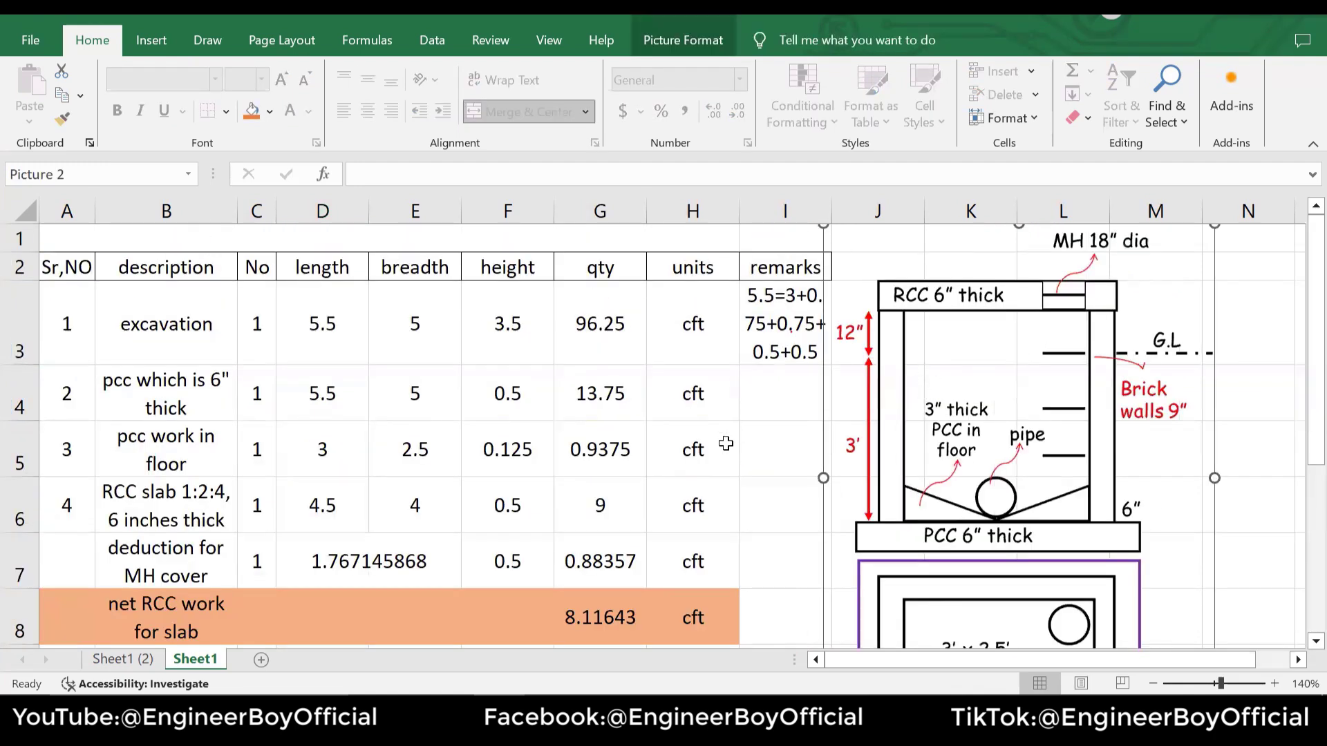
{"action": "left_click", "coordinate": [736, 473]}
{"action": "scroll", "coordinate": [744, 517], "scroll_direction": "down", "scroll_amount": 4}
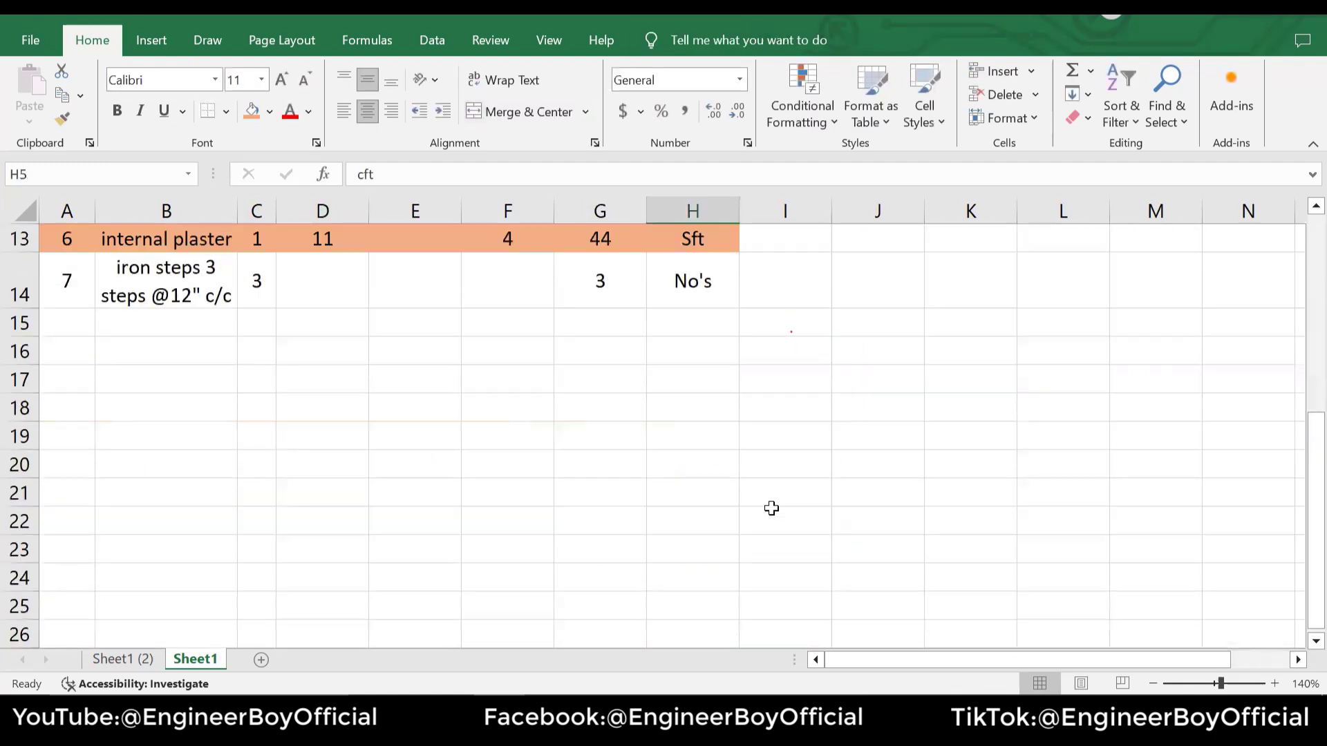
{"action": "scroll", "coordinate": [770, 510], "scroll_direction": "up", "scroll_amount": 4}
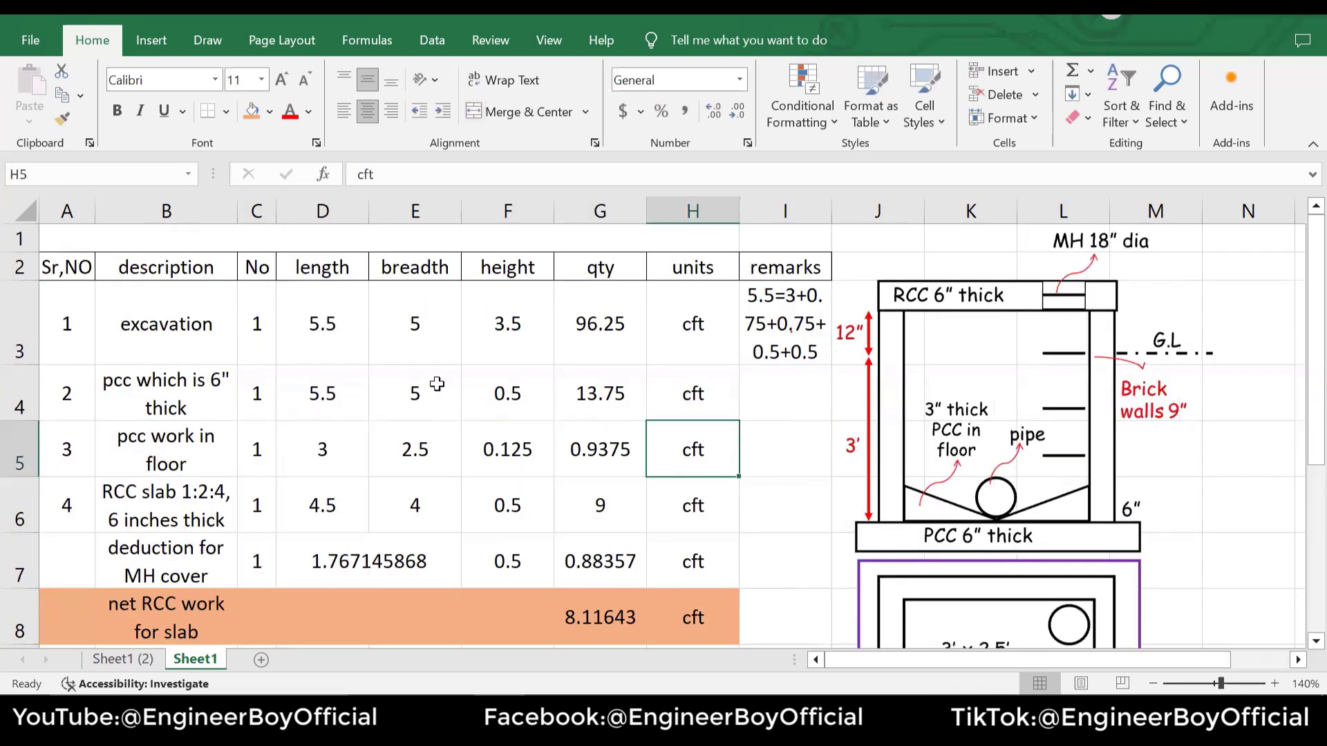
Switch to Sheet1 (2) and delete the red ink circles drawn over the height column
{"action": "left_click", "coordinate": [427, 380]}
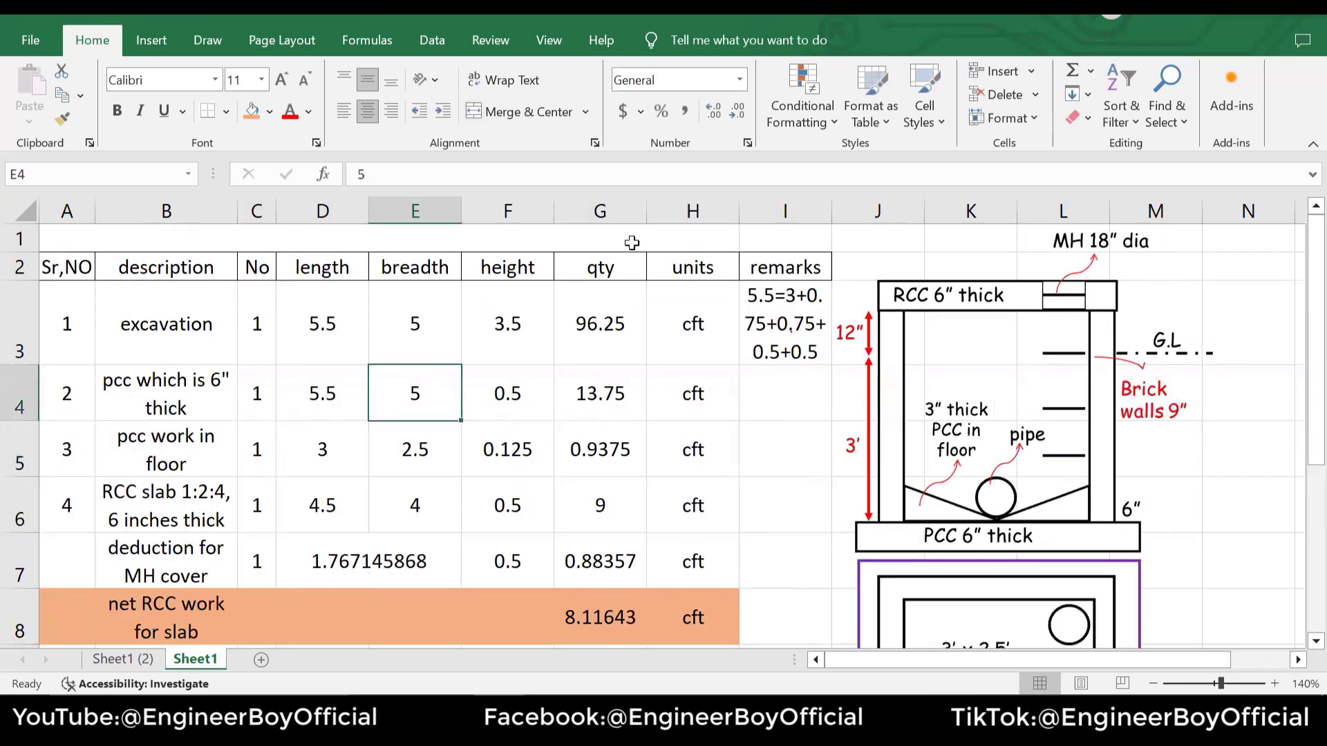
{"action": "left_click", "coordinate": [575, 241]}
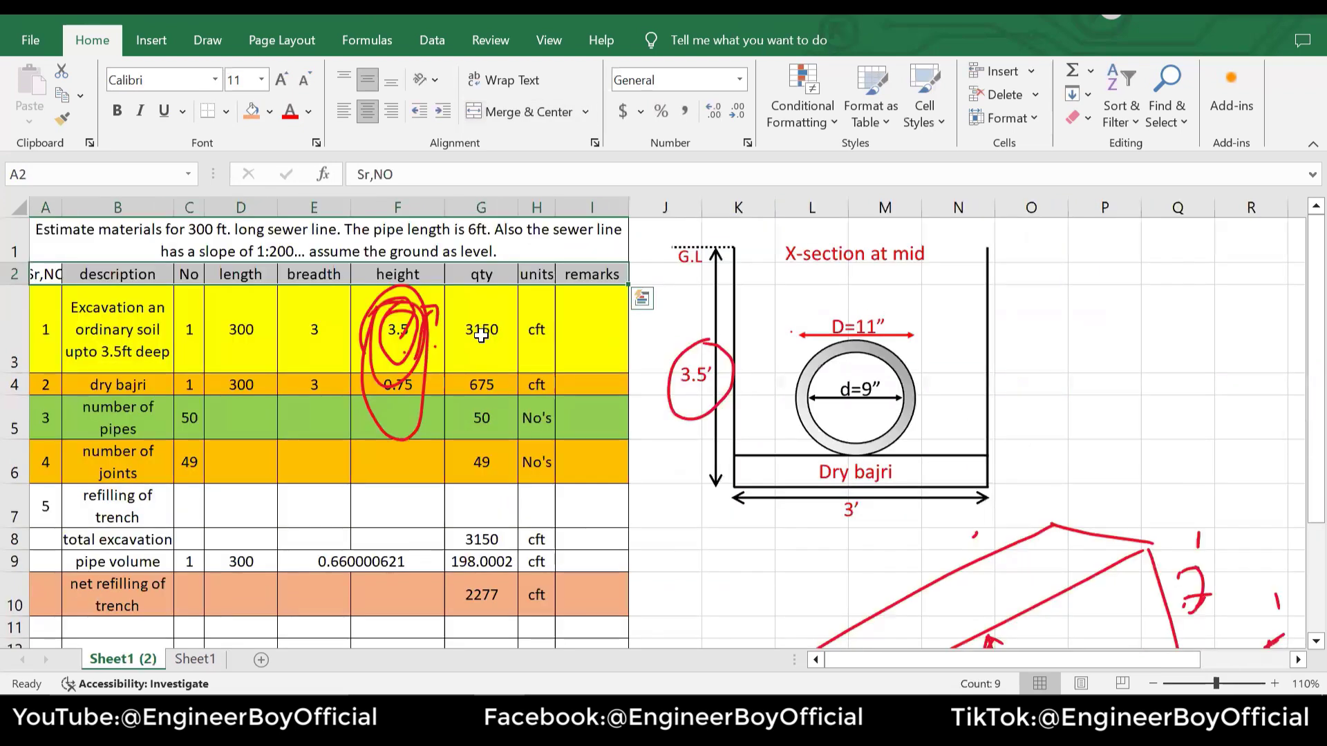
{"action": "scroll", "coordinate": [915, 445], "scroll_direction": "down", "scroll_amount": 2}
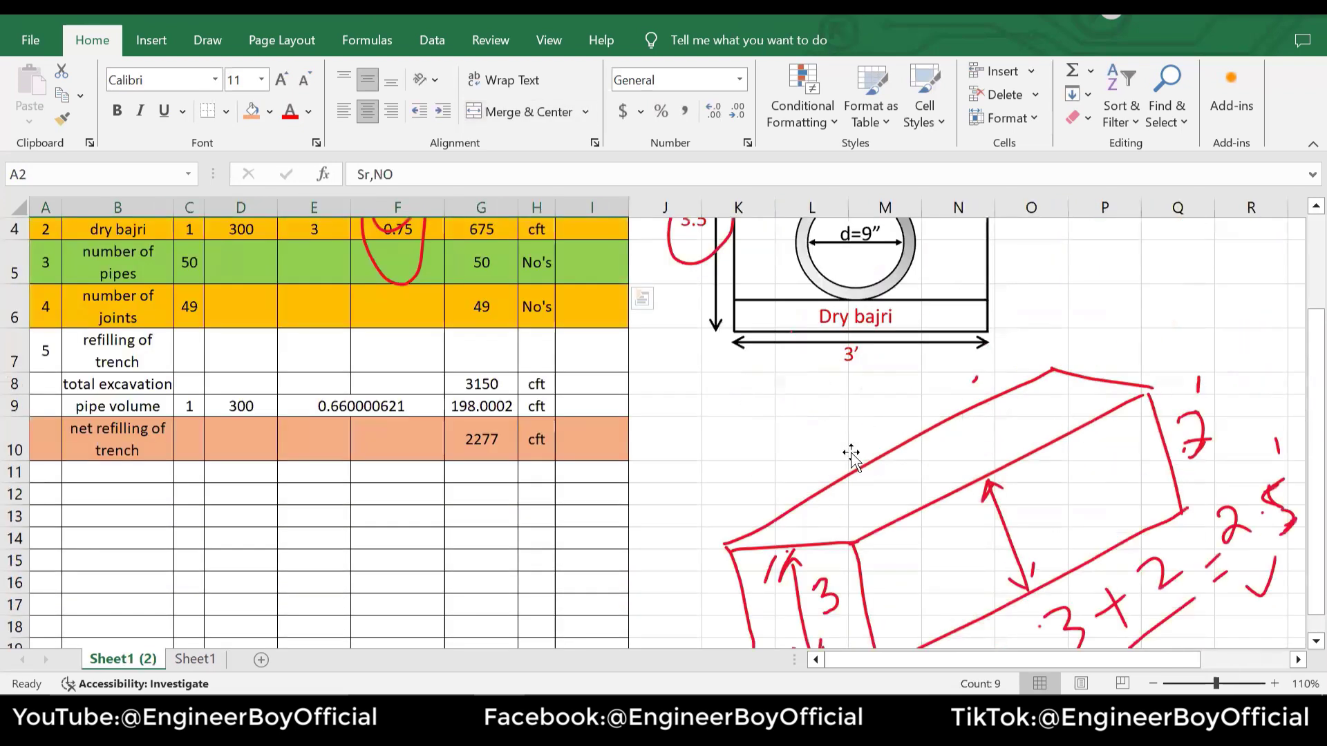
{"action": "scroll", "coordinate": [850, 453], "scroll_direction": "up", "scroll_amount": 2}
{"action": "left_click", "coordinate": [404, 330]}
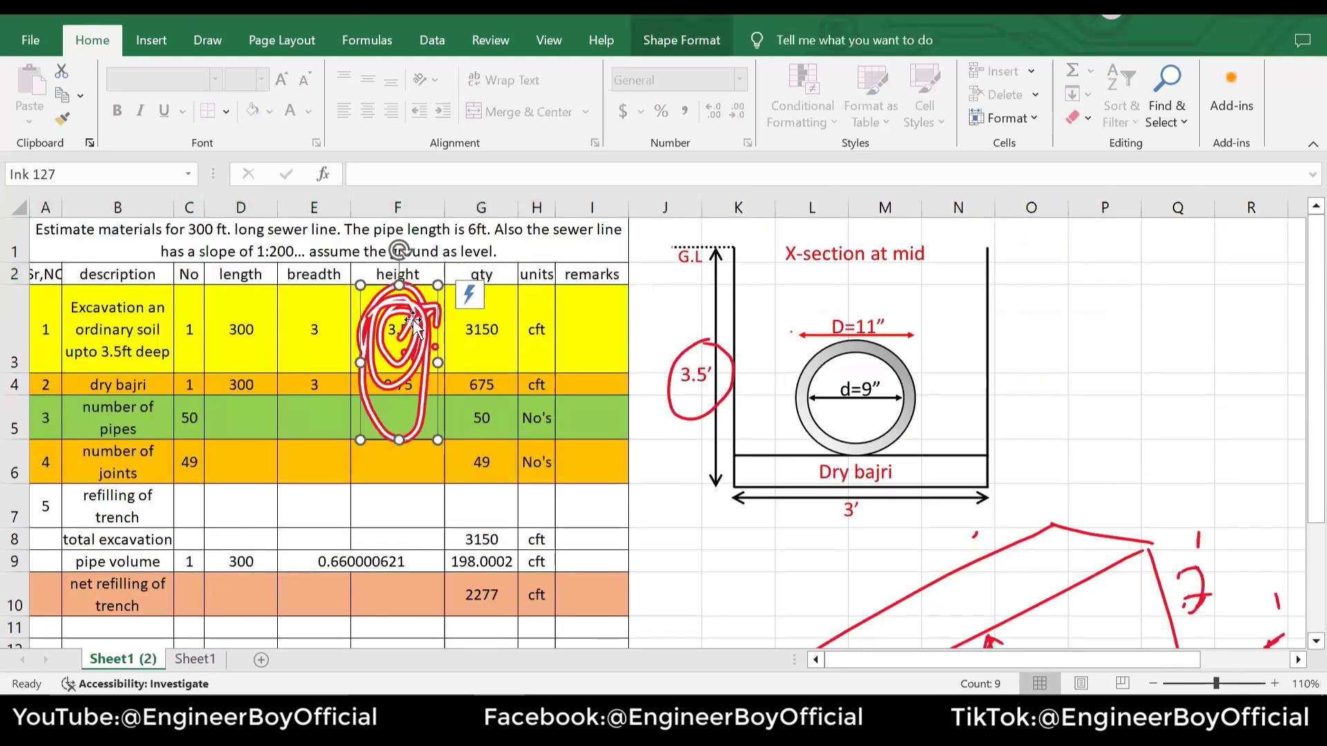
{"action": "key", "text": "Delete"}
Insert a blank row above the sewer line problem statement and merge and center A1:I1
{"action": "left_click_drag", "start_coordinate": [591, 229], "coordinate": [58, 236]}
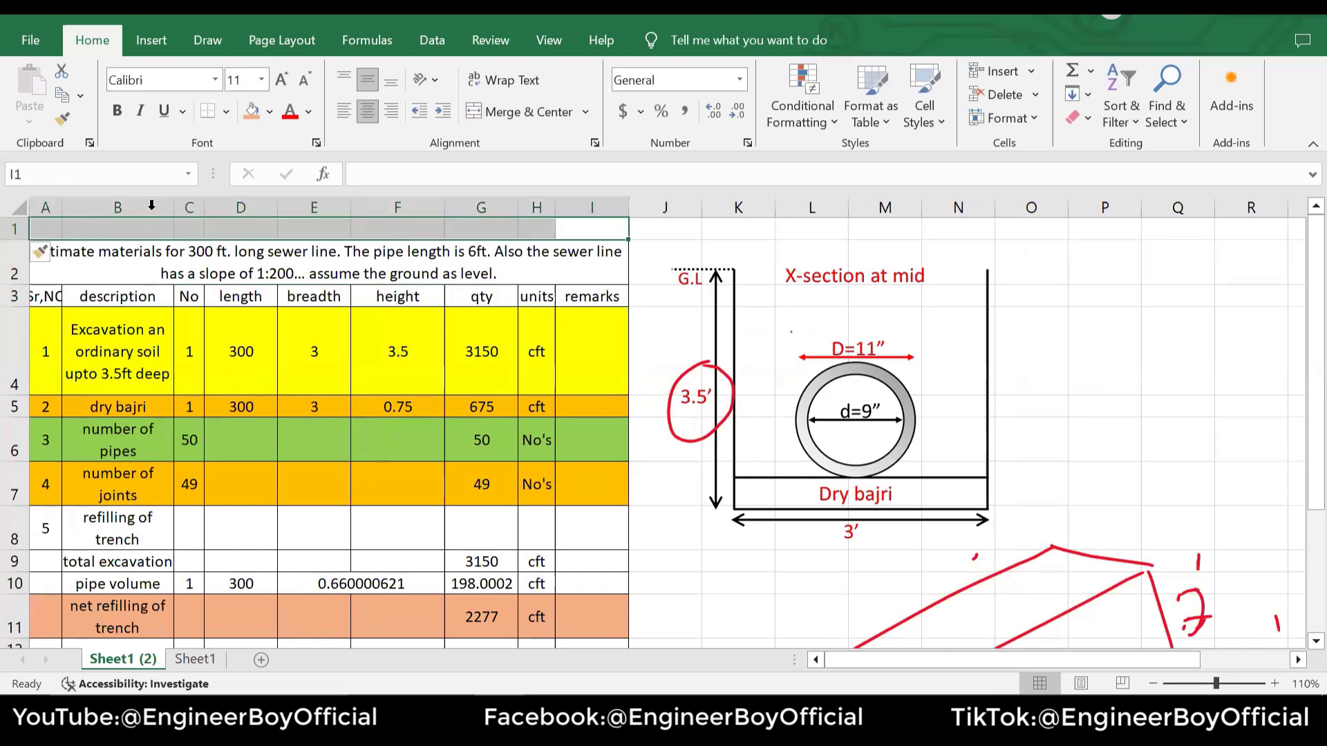
{"action": "left_click", "coordinate": [514, 113]}
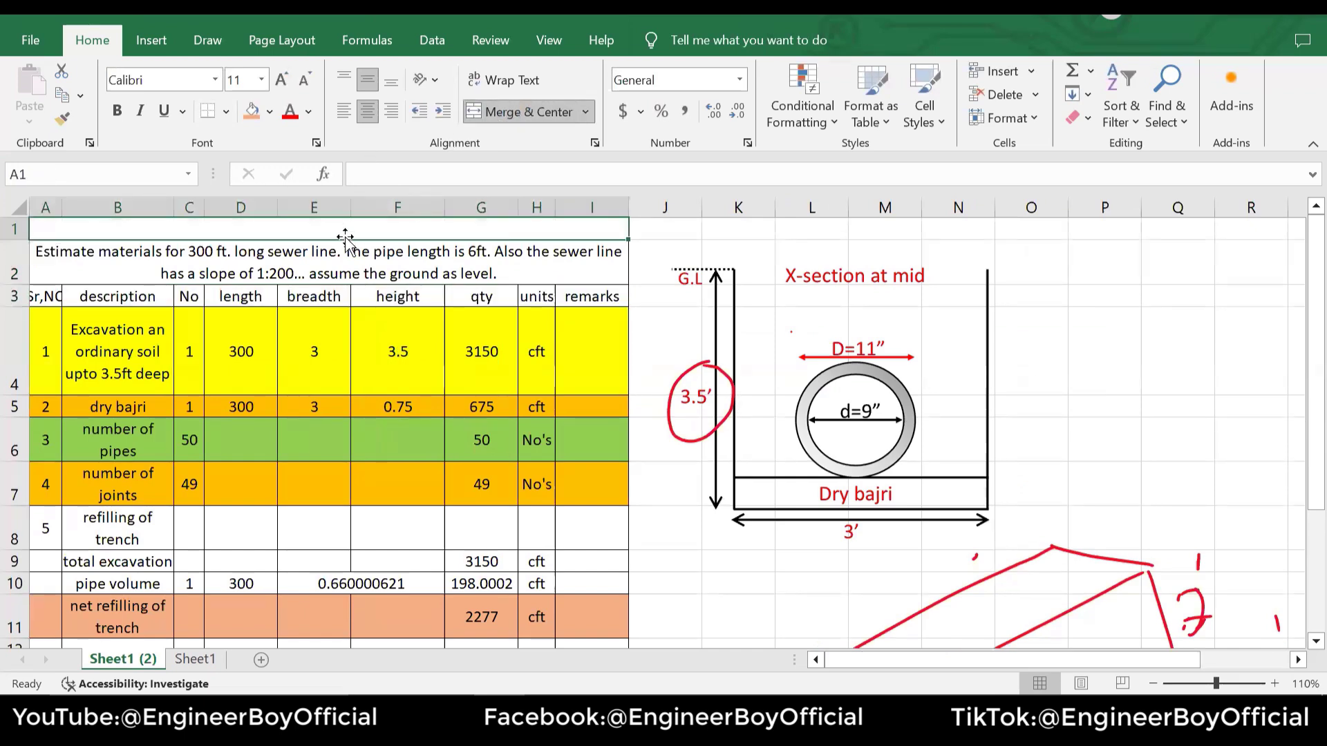